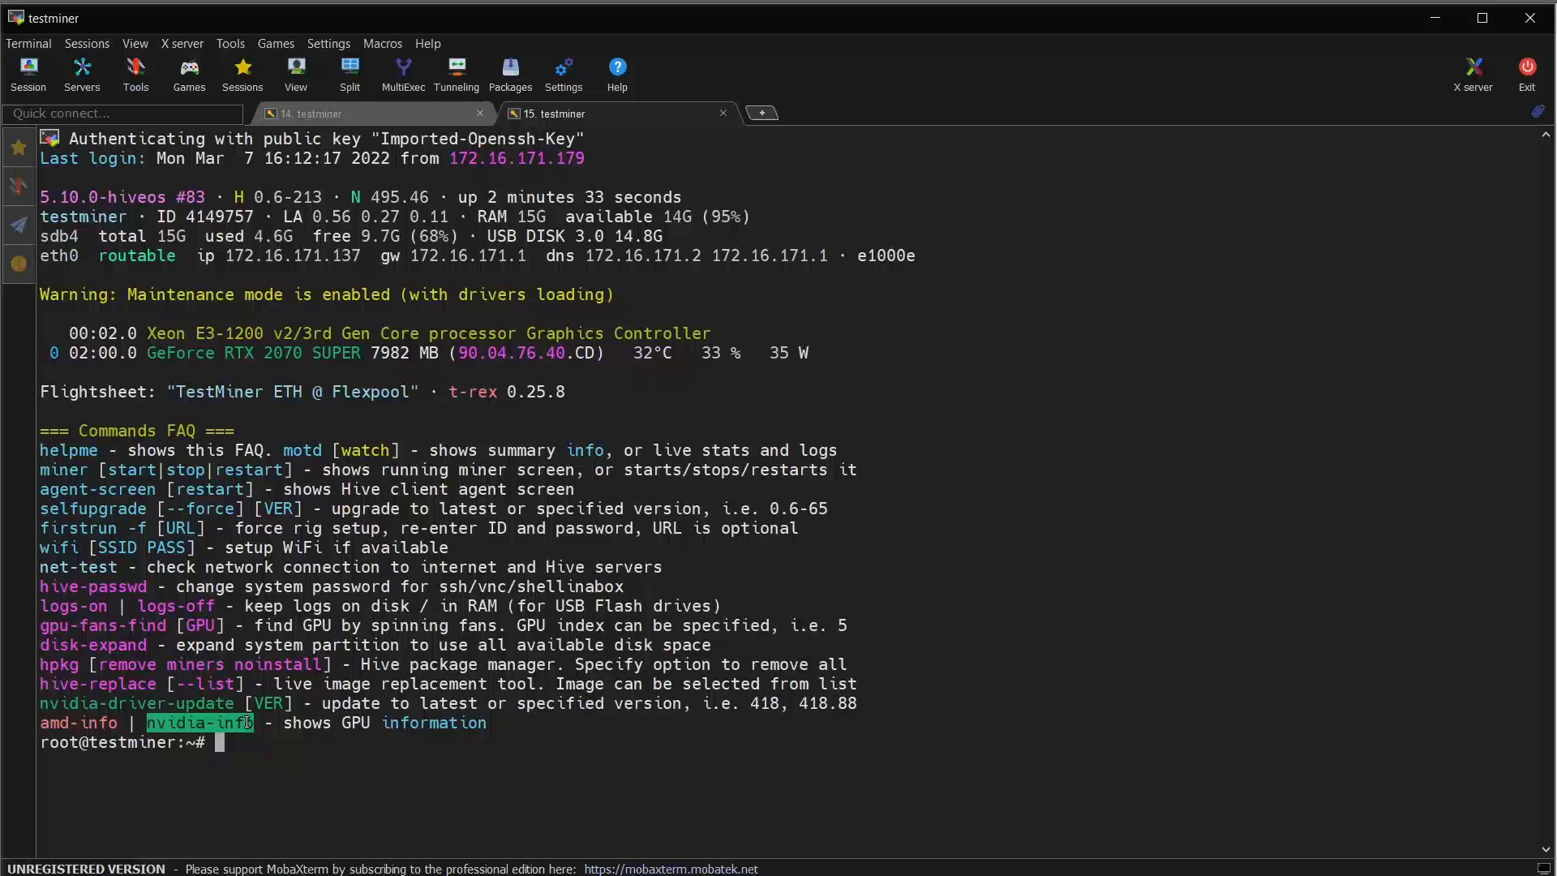
Step: Run nvidia-info in the testminer terminal and copy the last section of the GPU's UUID
right_click(245, 723)
key("Return")
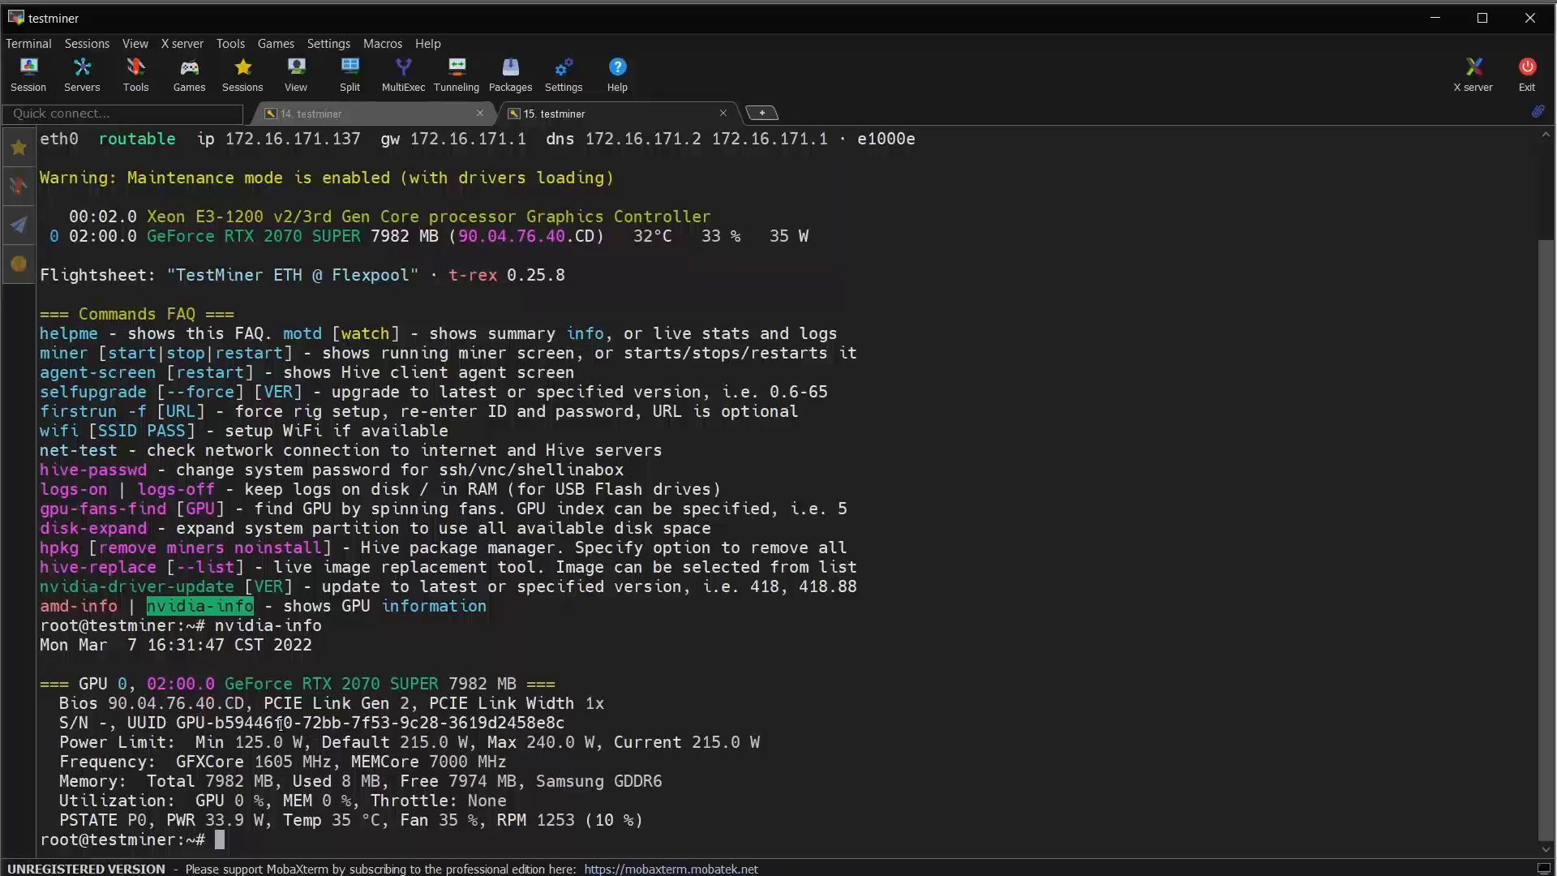
left_click_drag(450, 722, 559, 722)
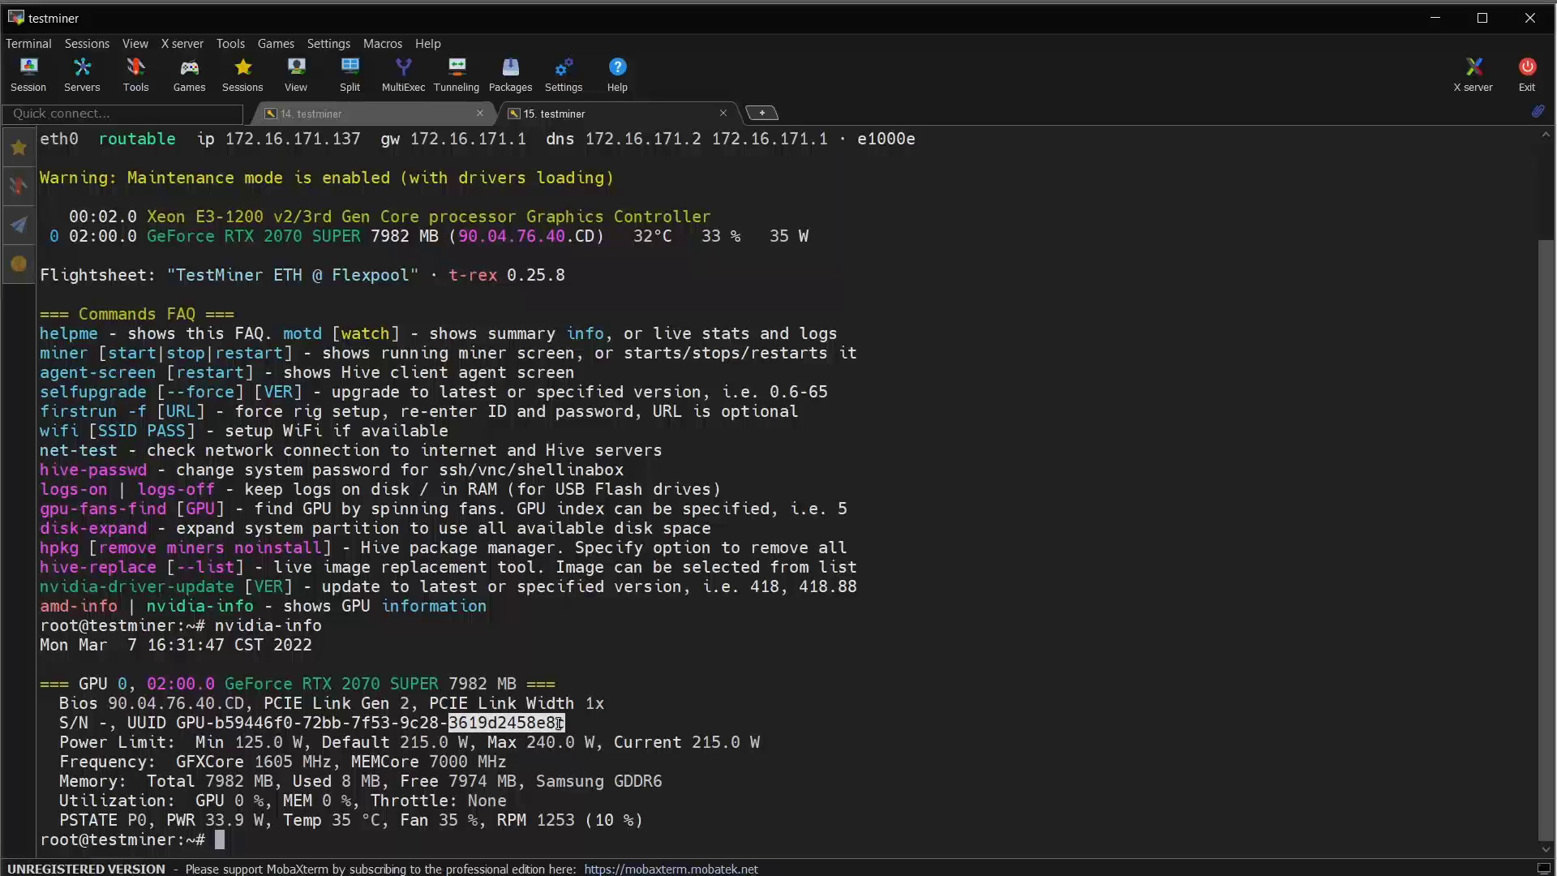
right_click(560, 722)
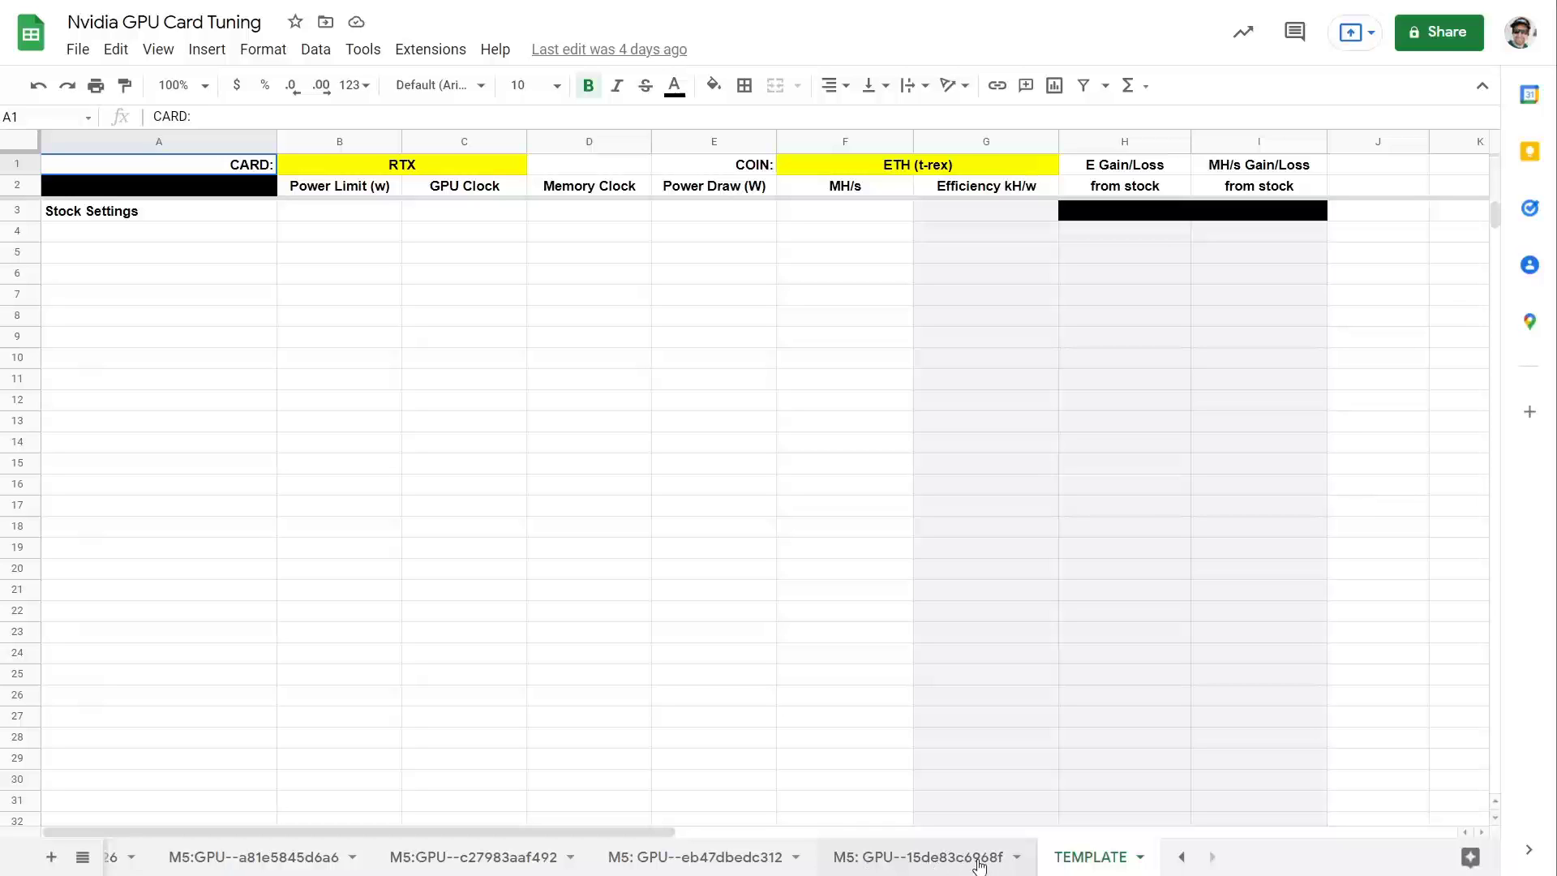
Step: Switch to the Nvidia GPU Card Tuning spreadsheet, duplicate the TEMPLATE sheet and rename the copy "T: GPU--3619d2458e8c"
left_click(1141, 858)
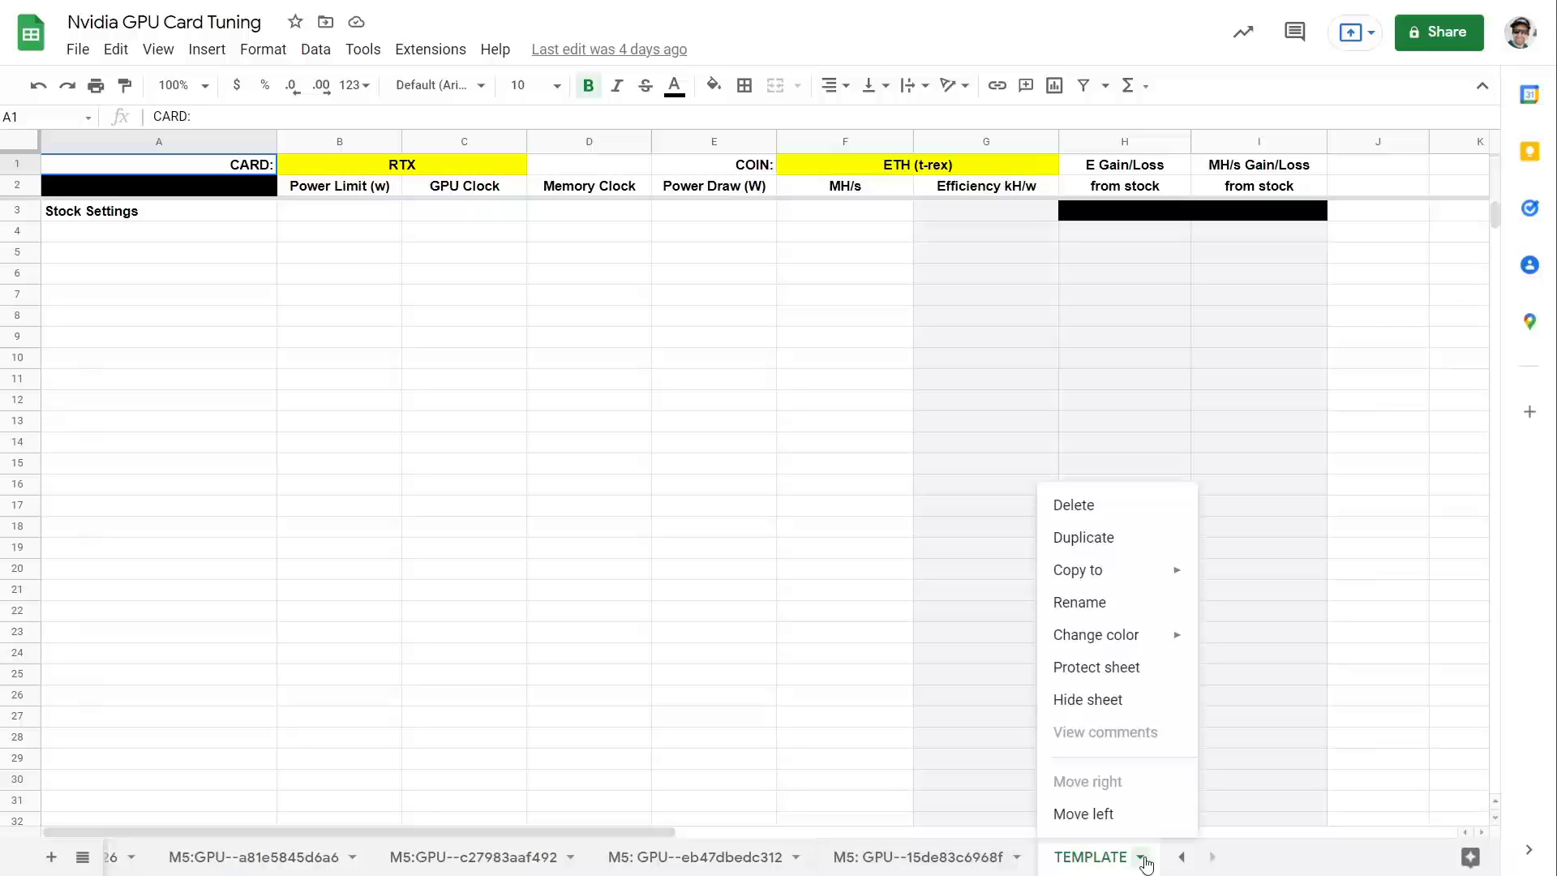
left_click(1105, 540)
left_click(1140, 858)
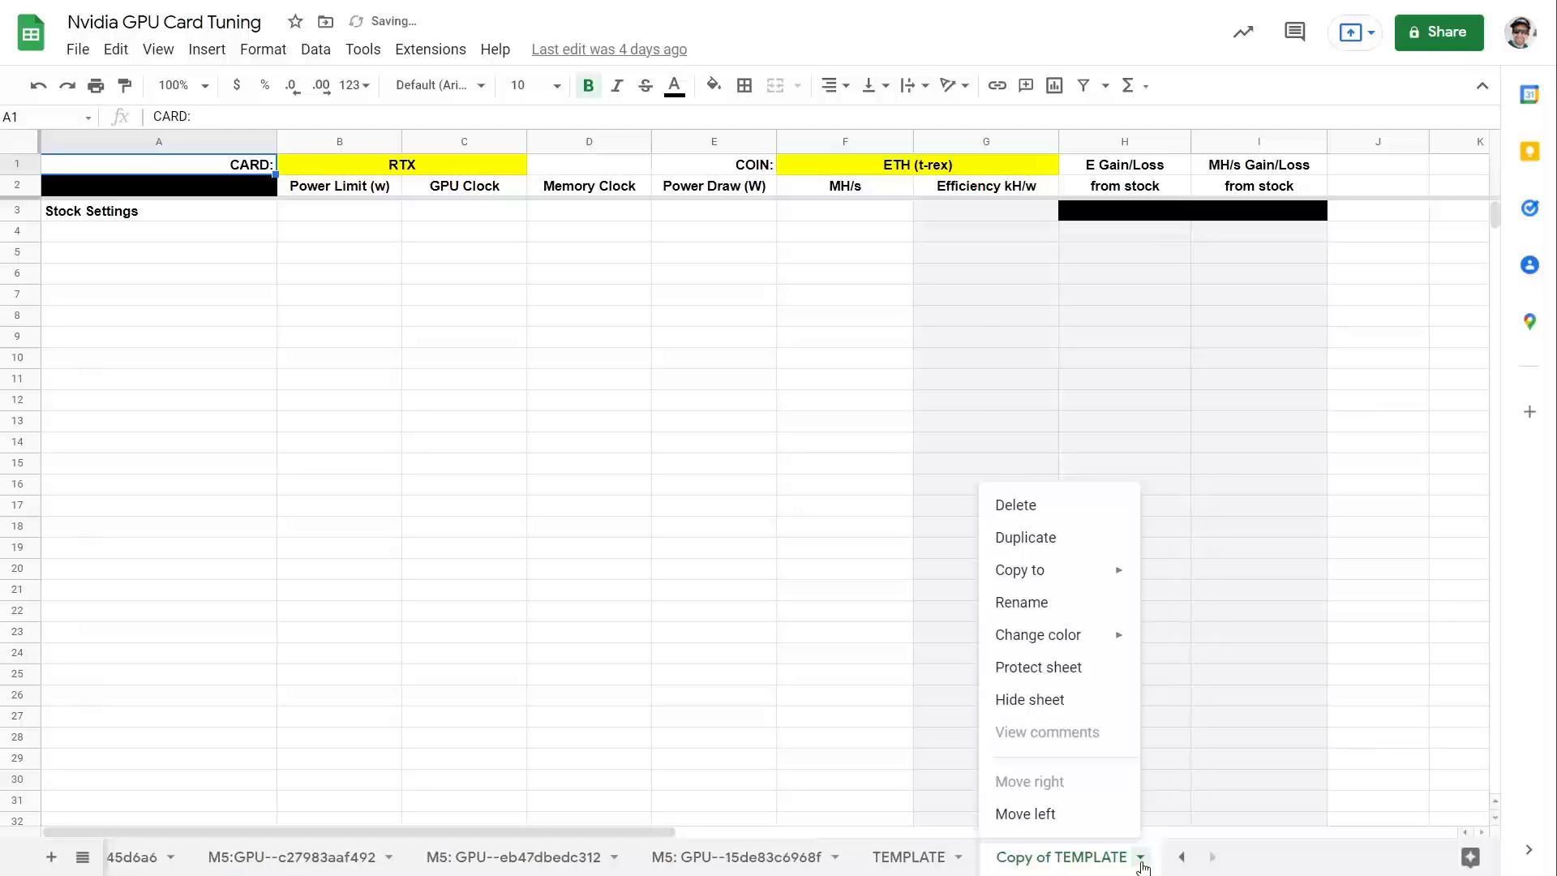
left_click(1041, 600)
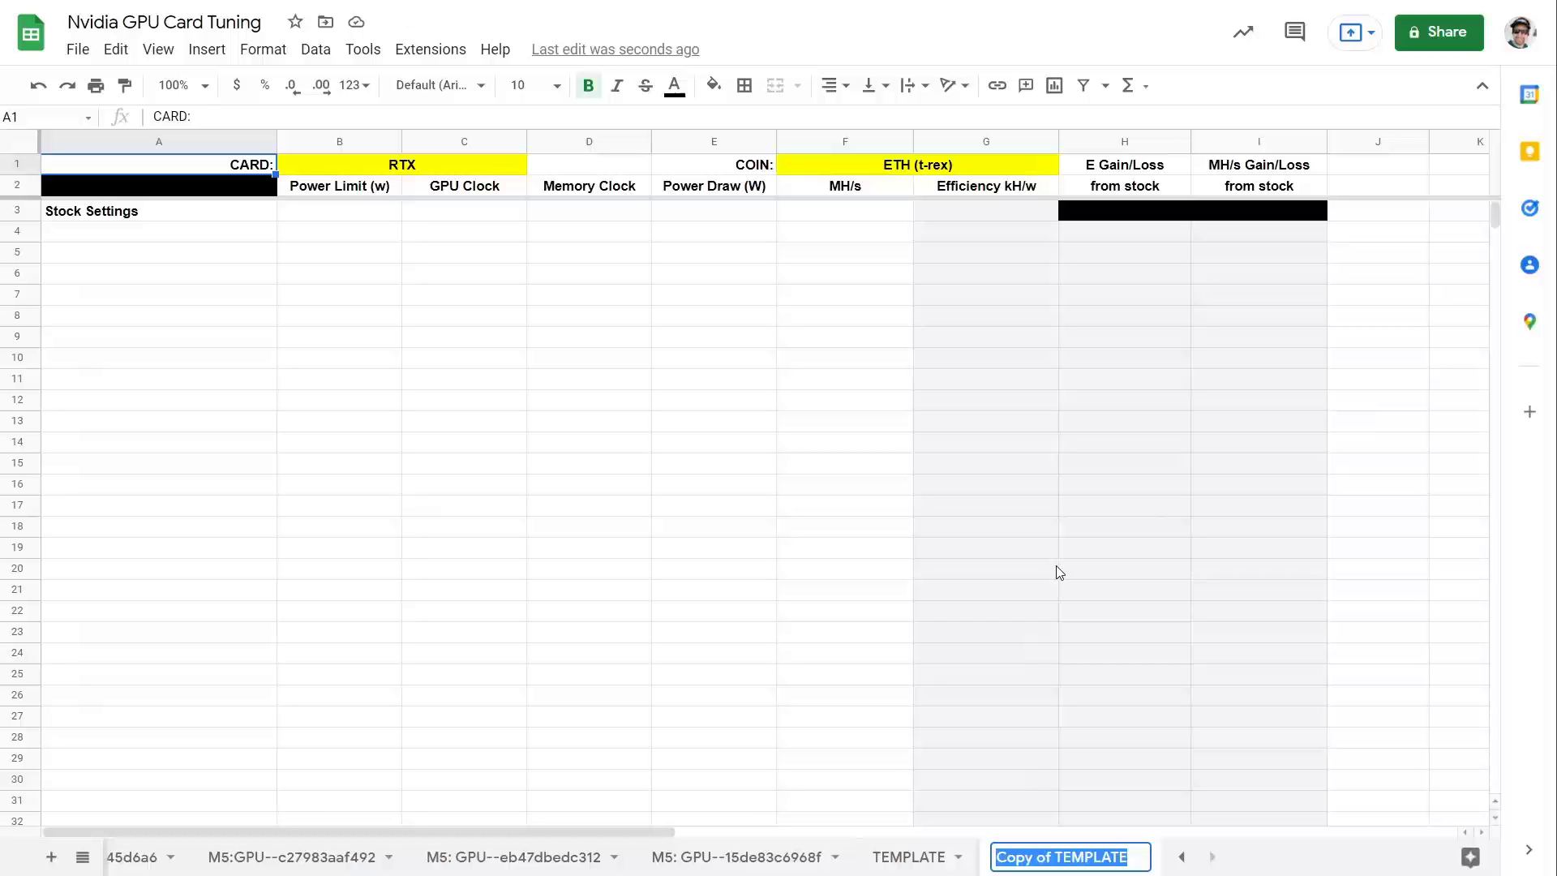
type("E")
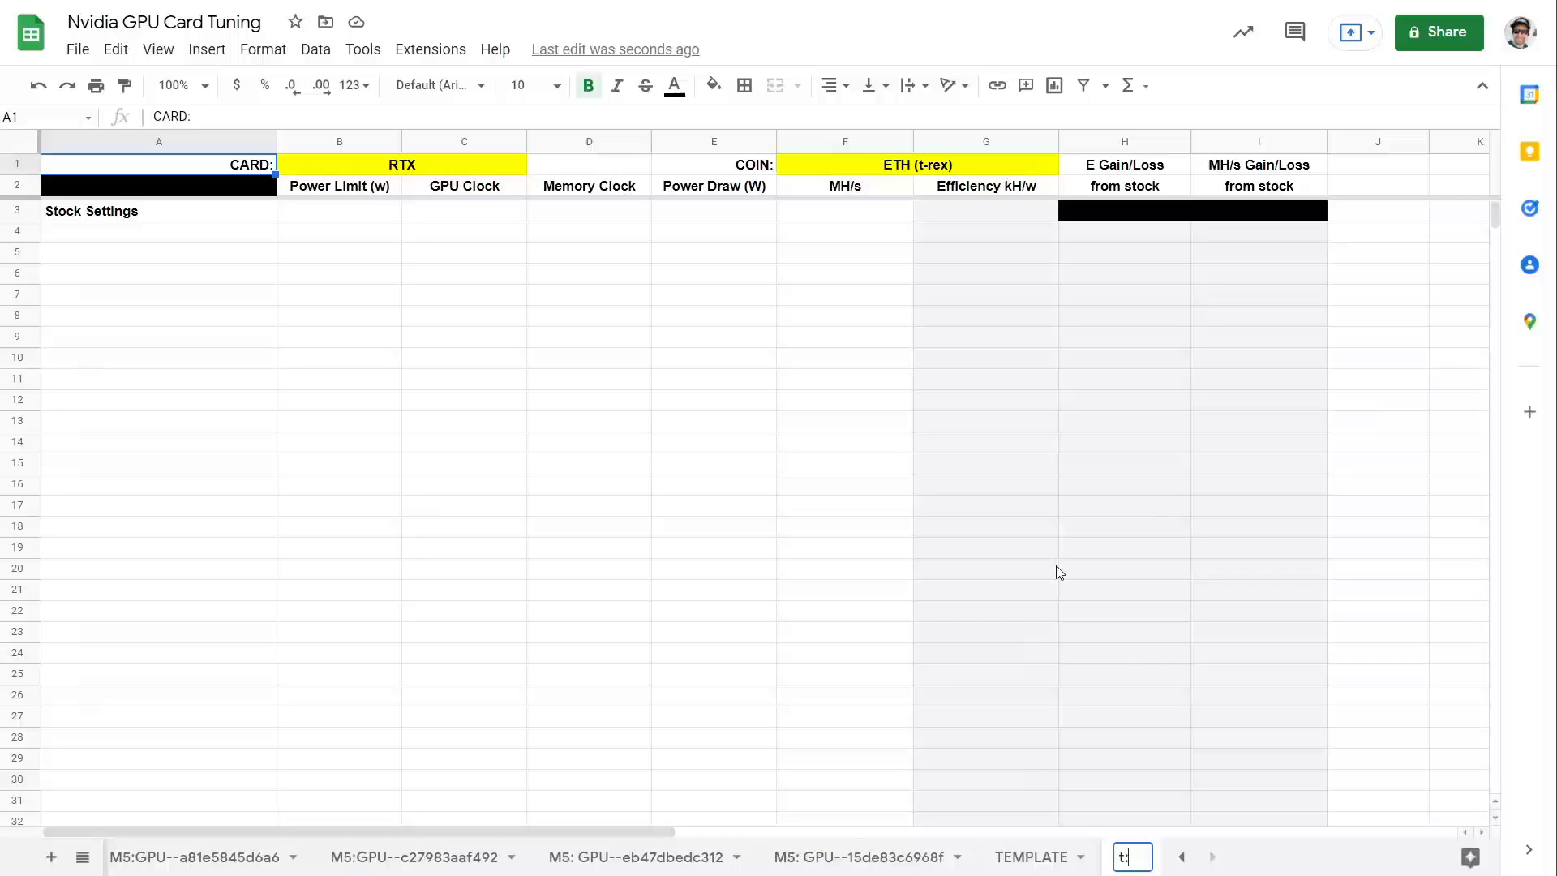
key("BackSpace")
type("T: GPU--")
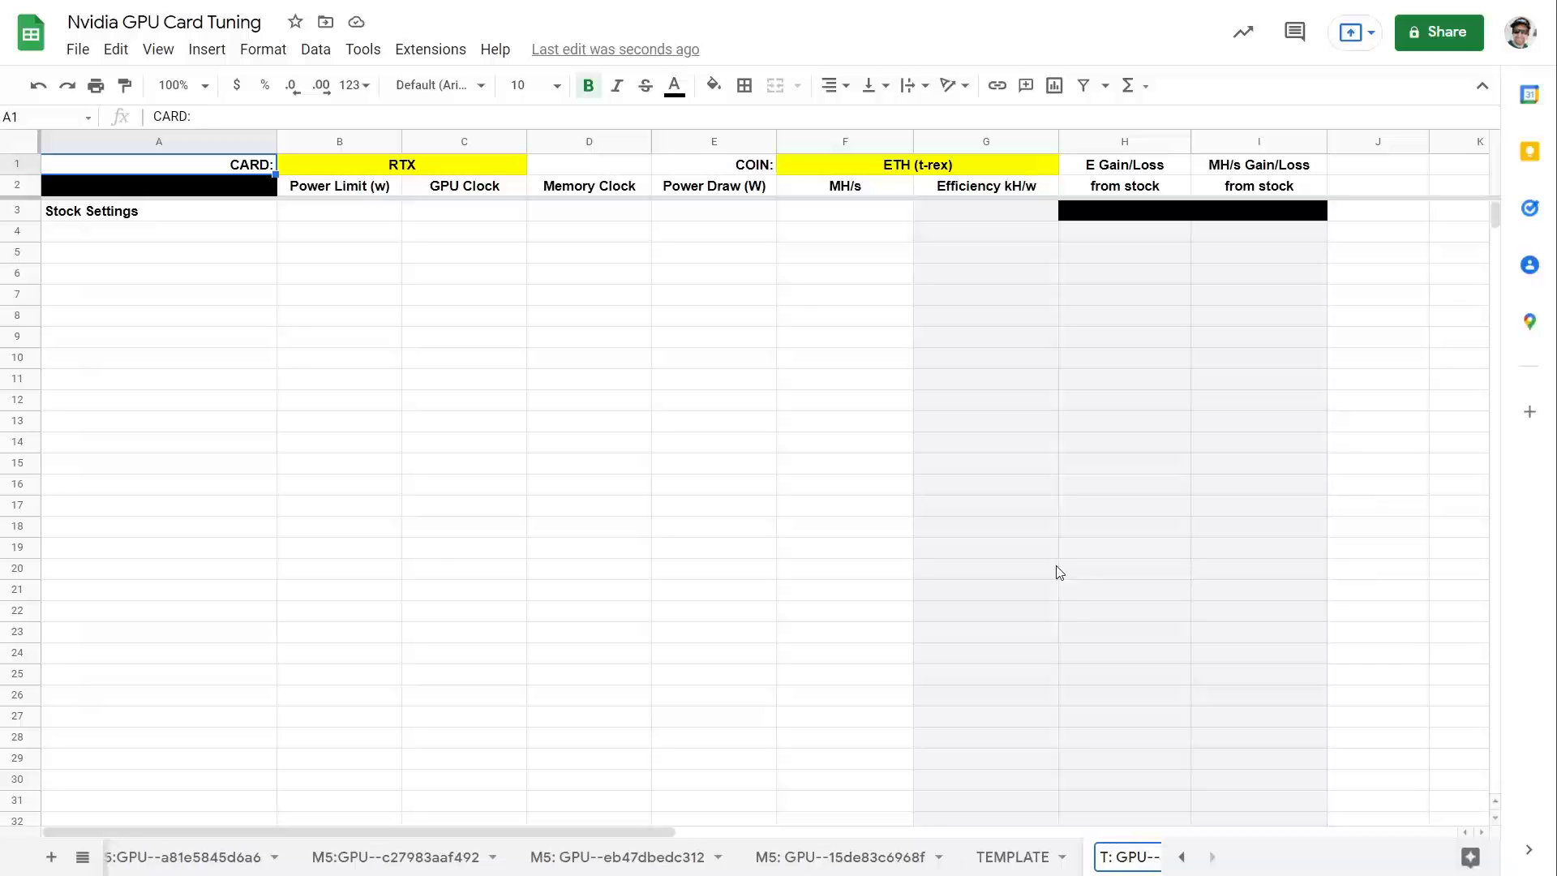
type("3619d2458e8c")
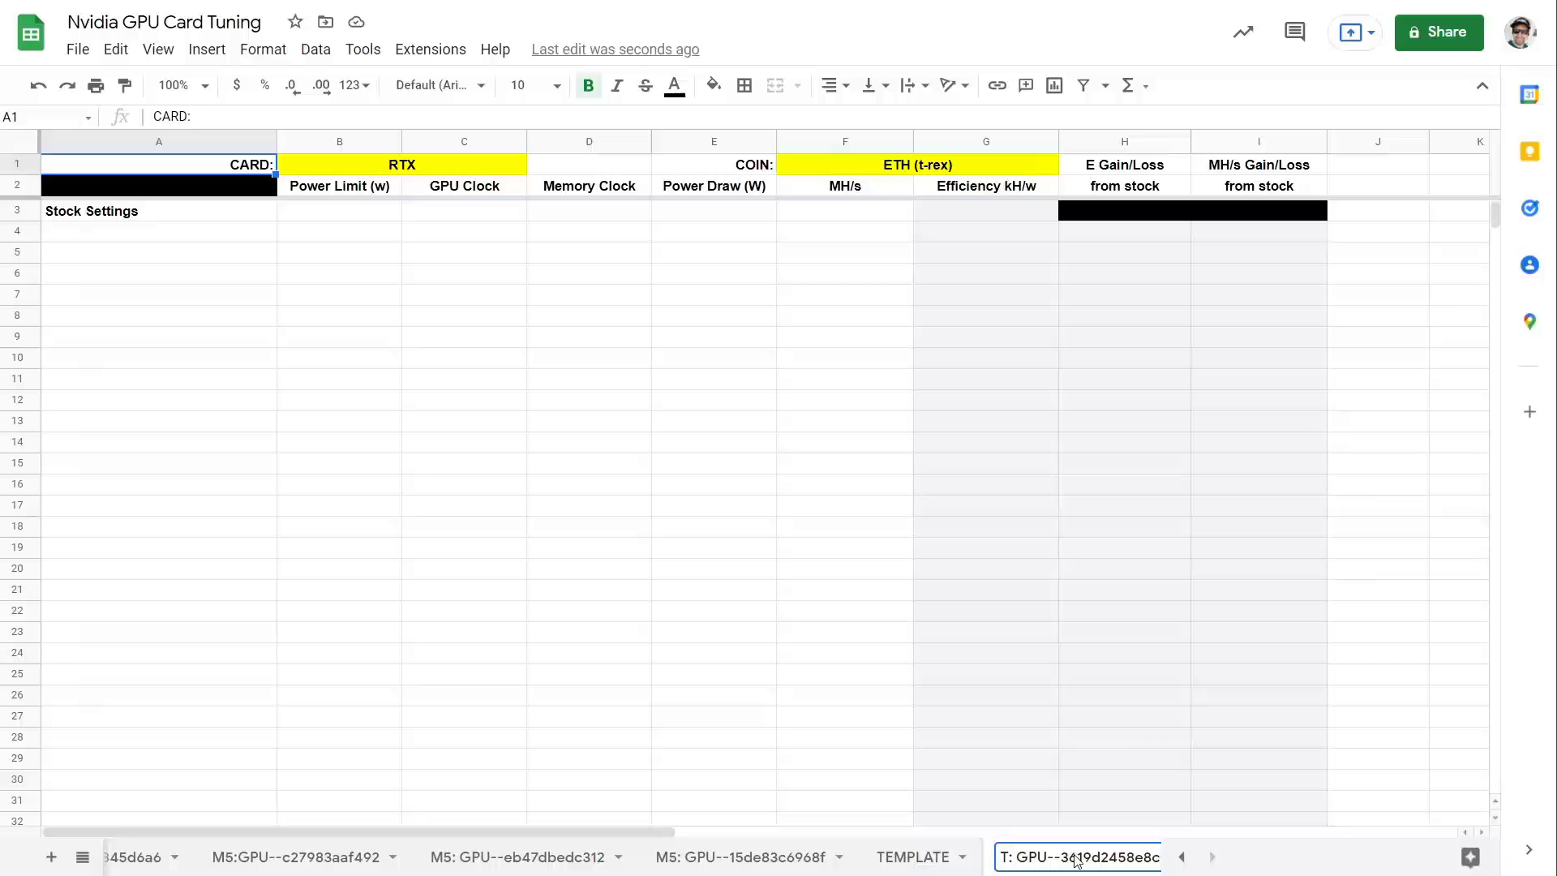
key("Return")
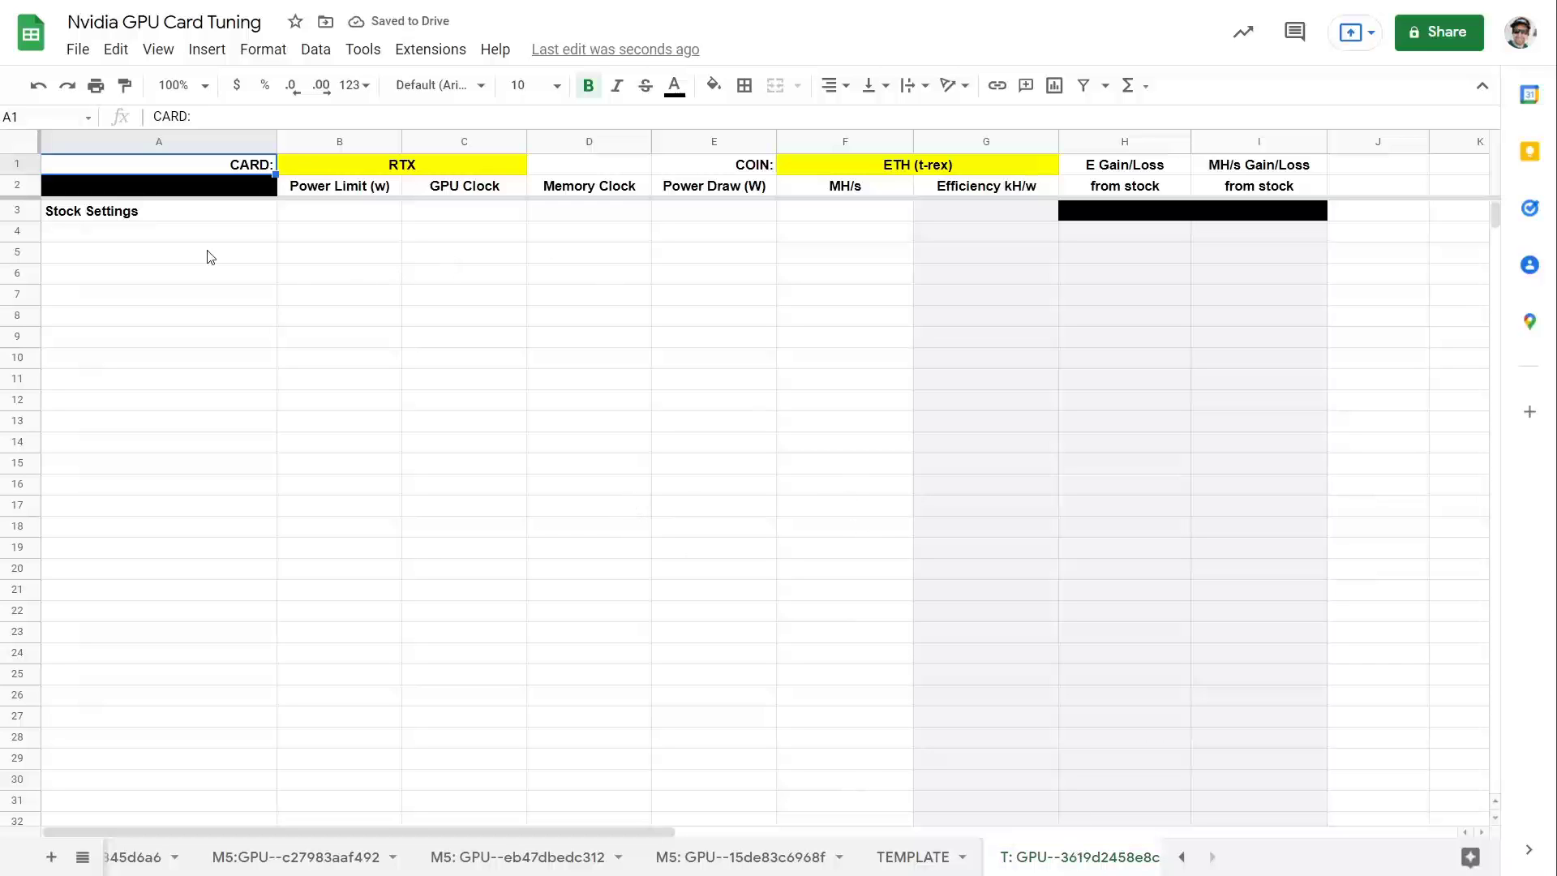
Step: Complete the card name beside the CARD label so it reads "Zotac RTX 2070 Super mini"
double_click(373, 162)
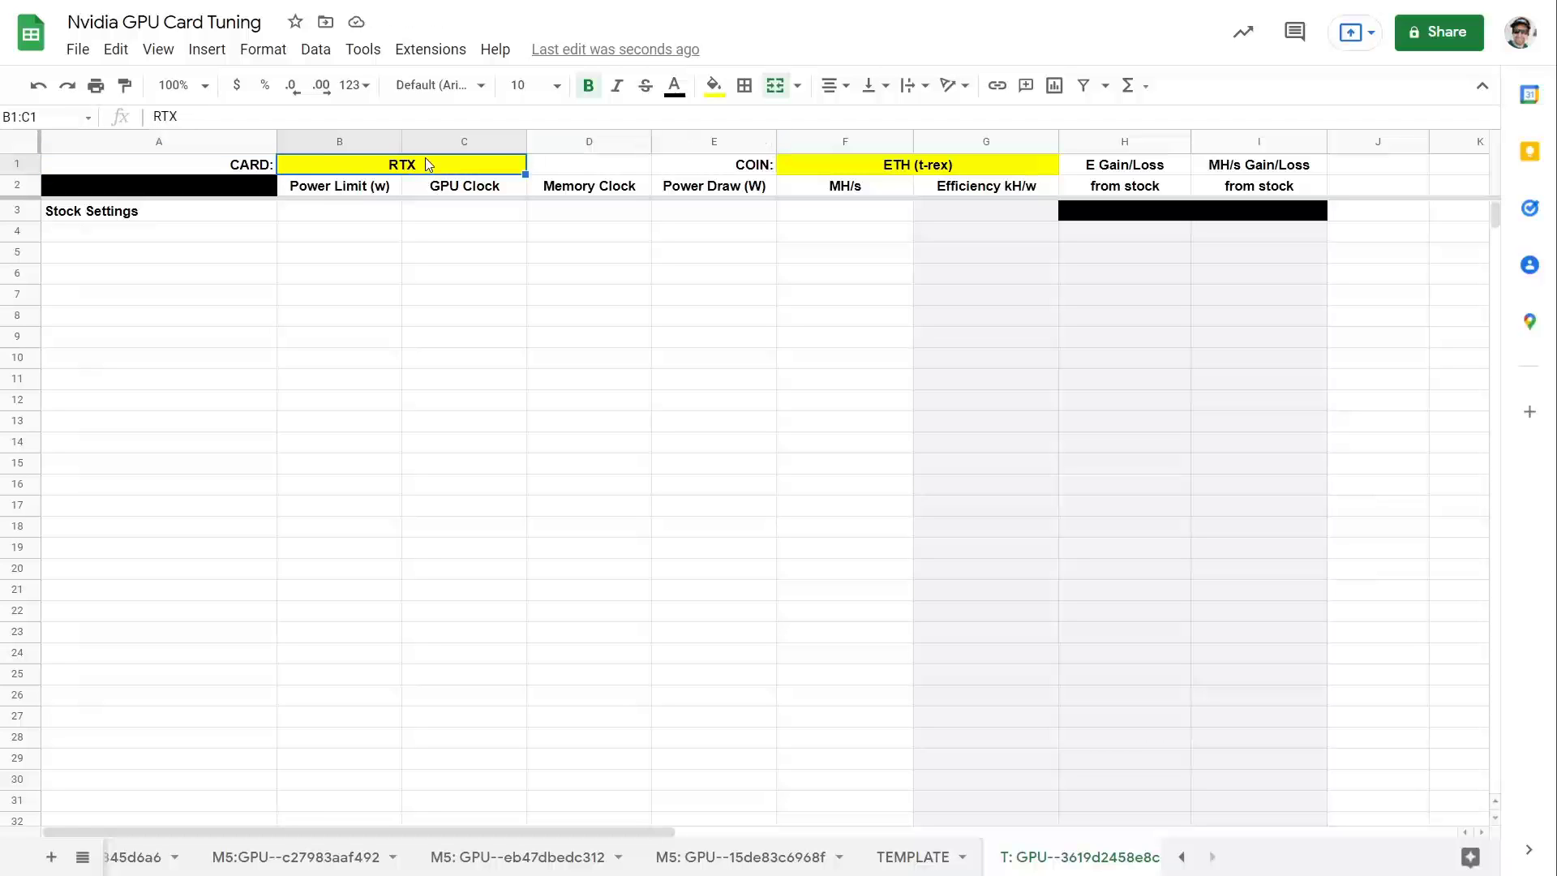
left_click(381, 161)
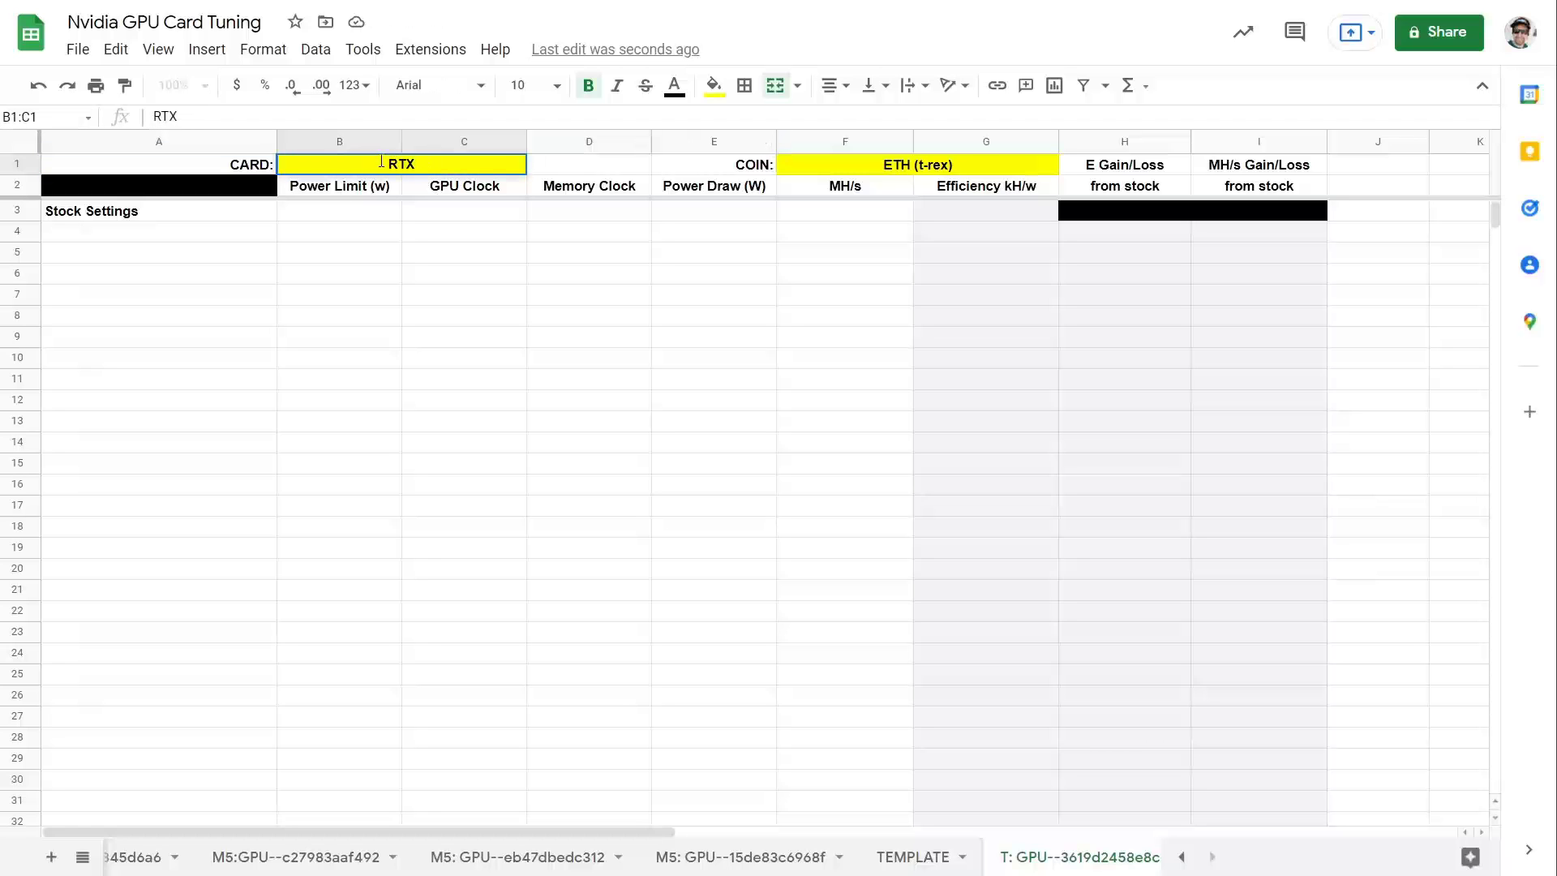
type("Zotac")
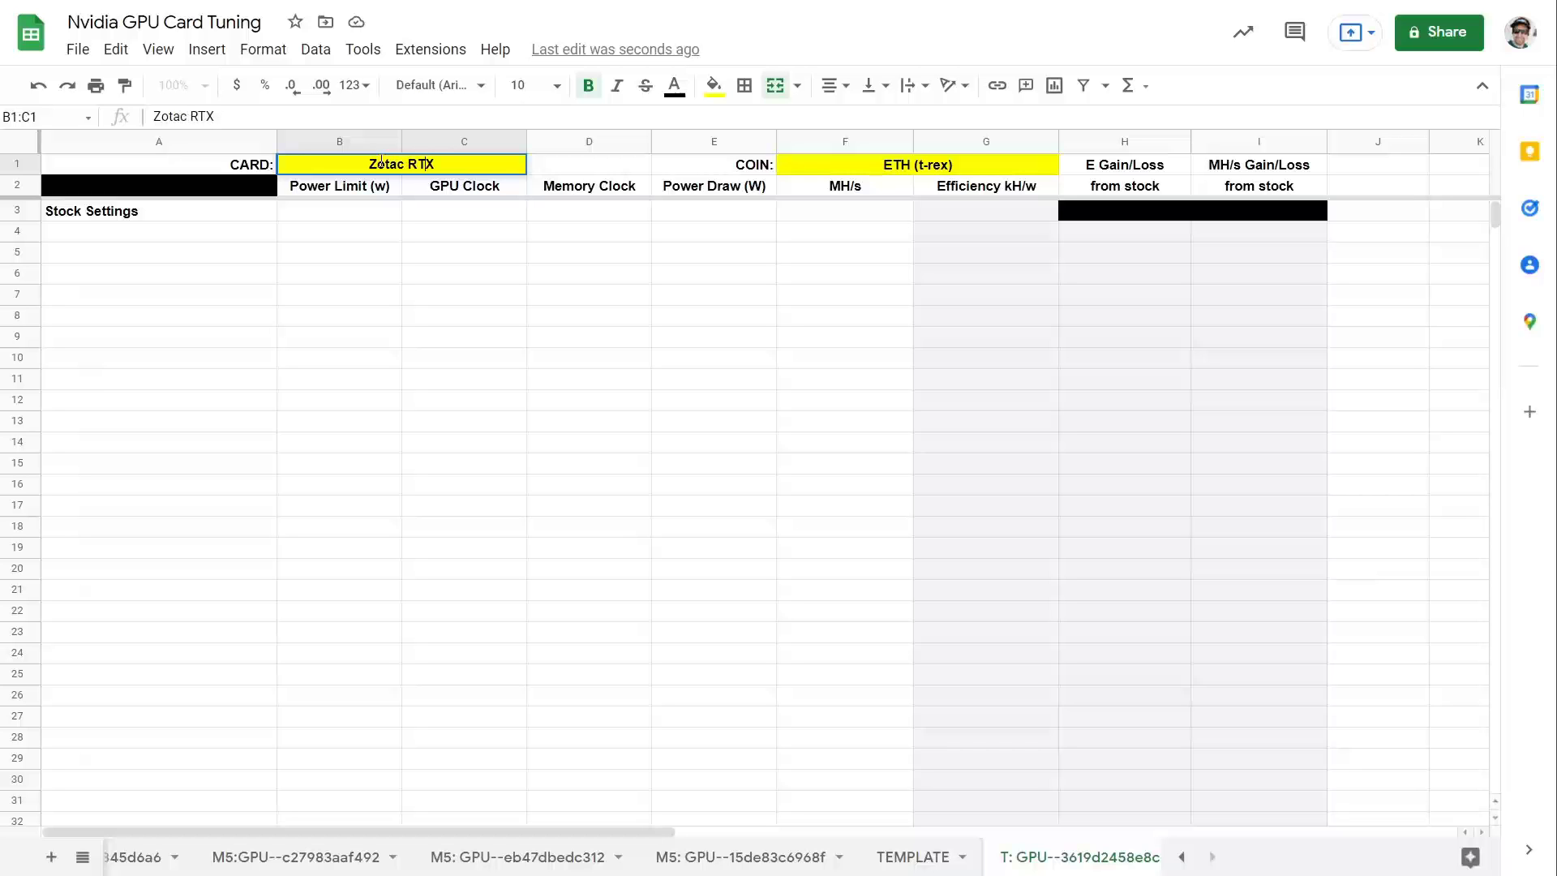
key("Right")
type("2070")
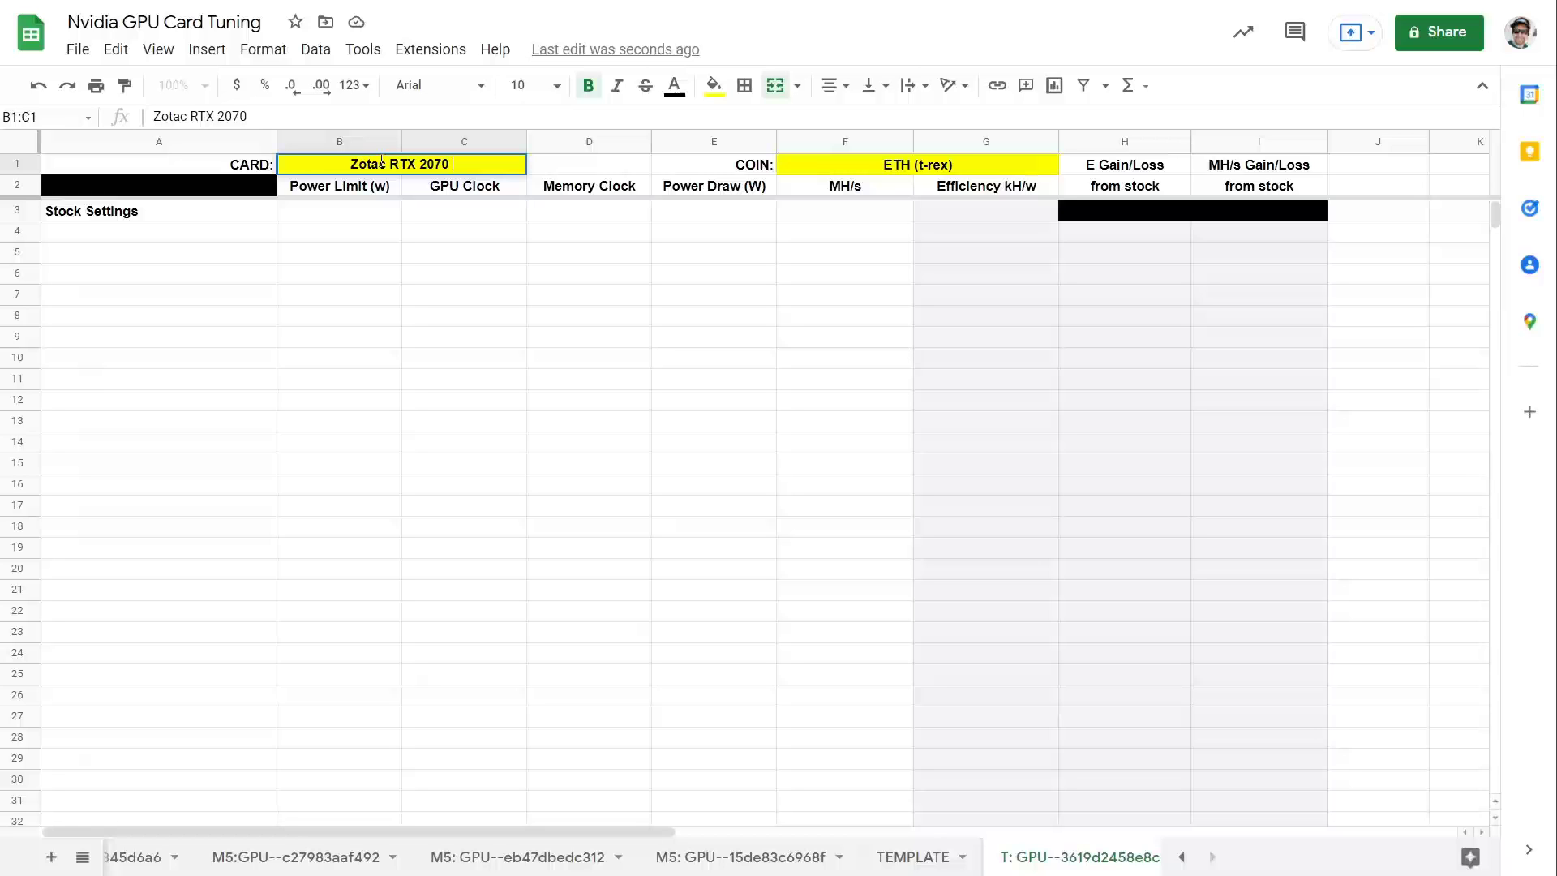
type(" Super ")
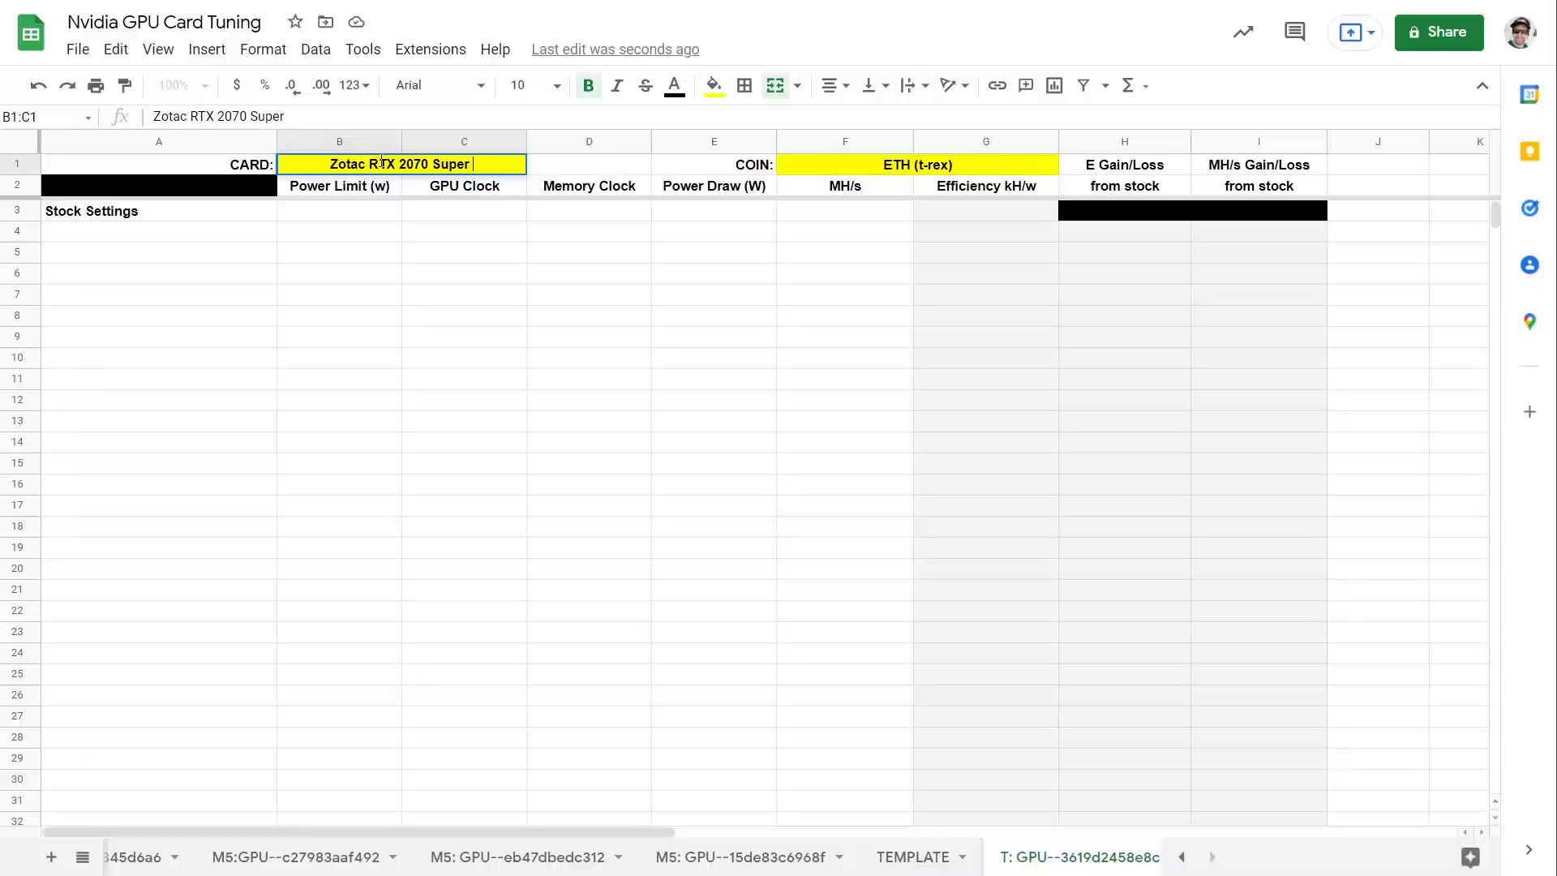
type("mini")
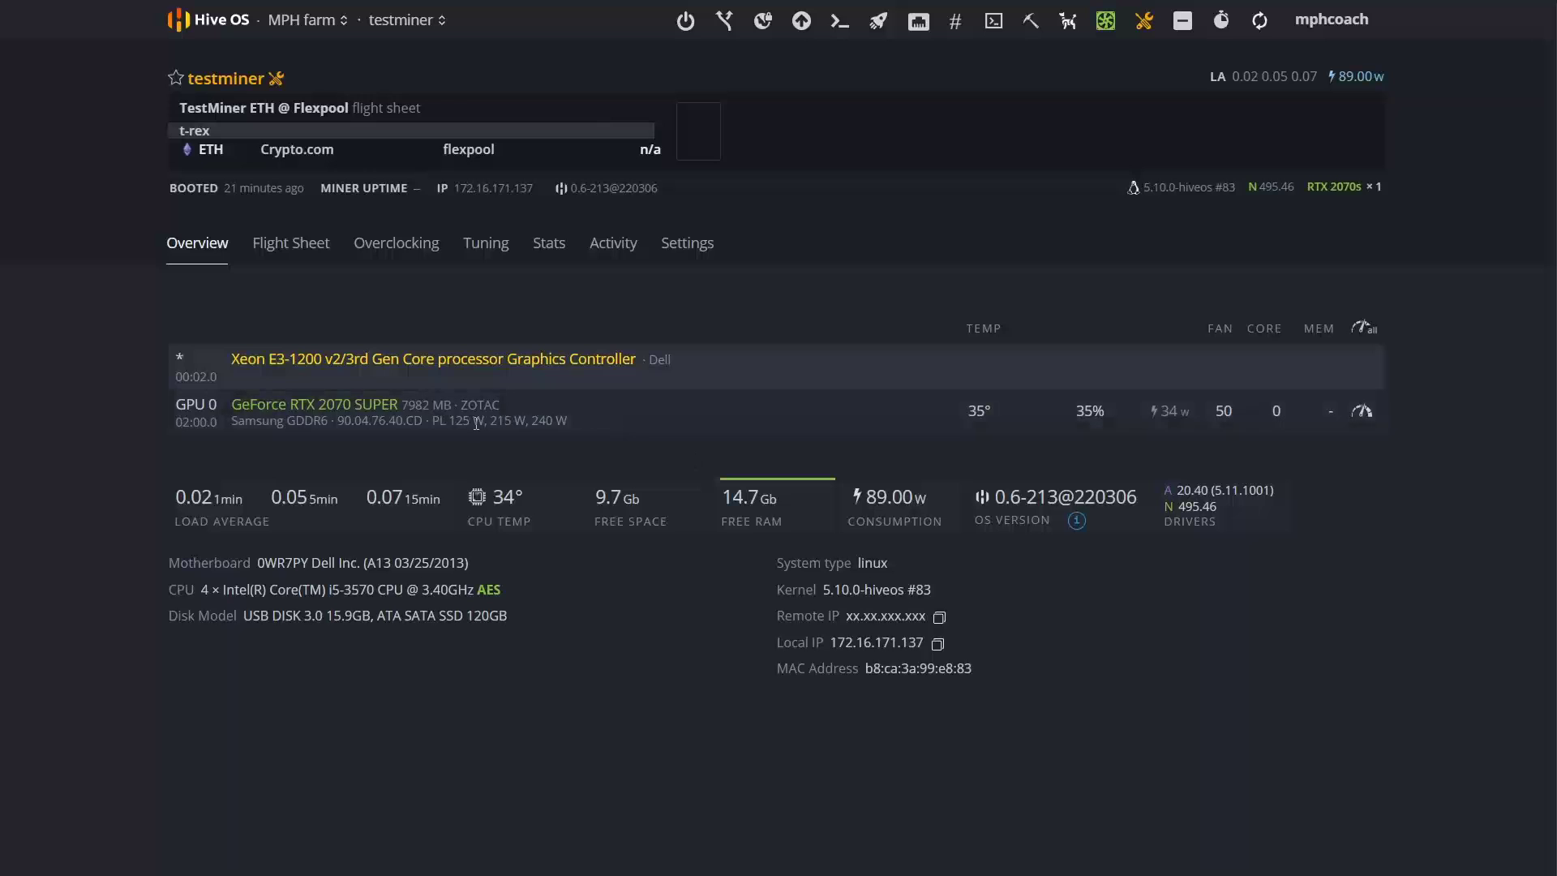
Step: Switch to Hive OS and review the maintenance mode options for the testminer worker without changing them
left_click(1145, 25)
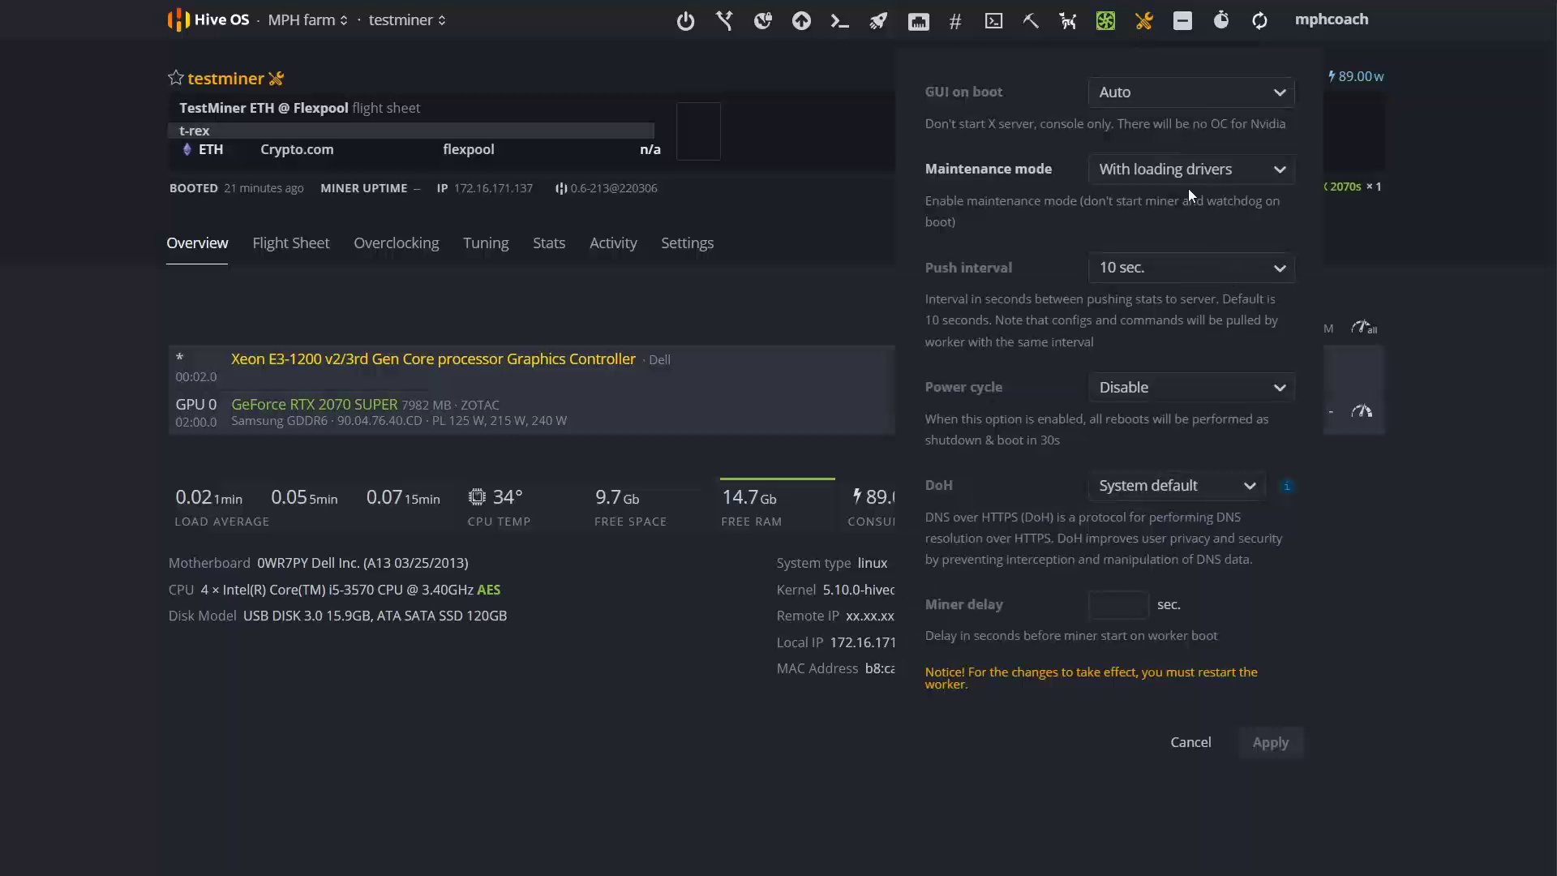
left_click(1207, 172)
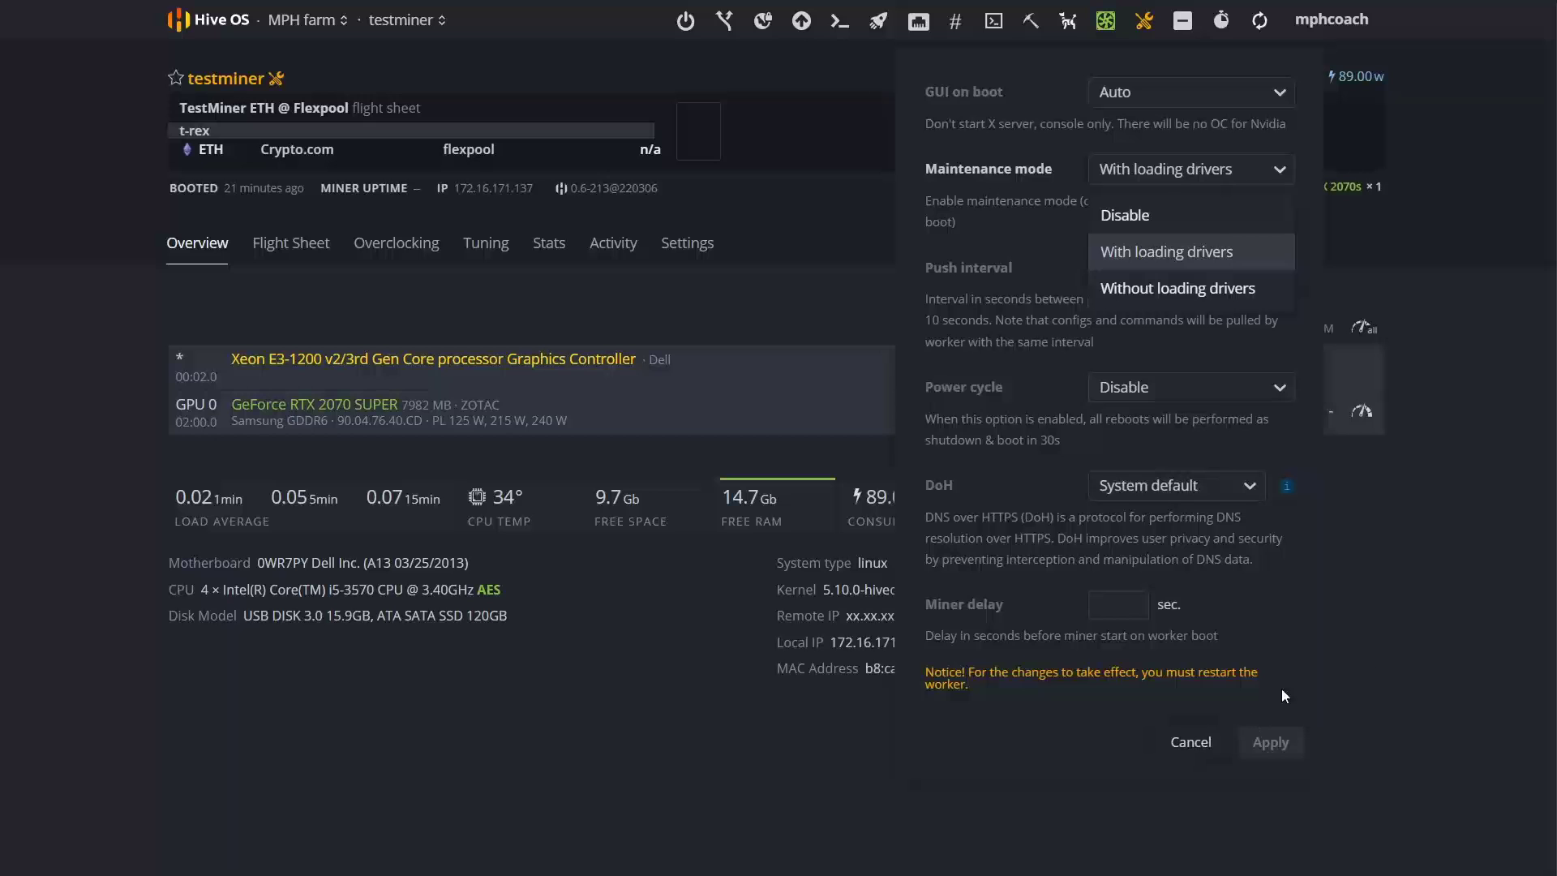
left_click(1375, 659)
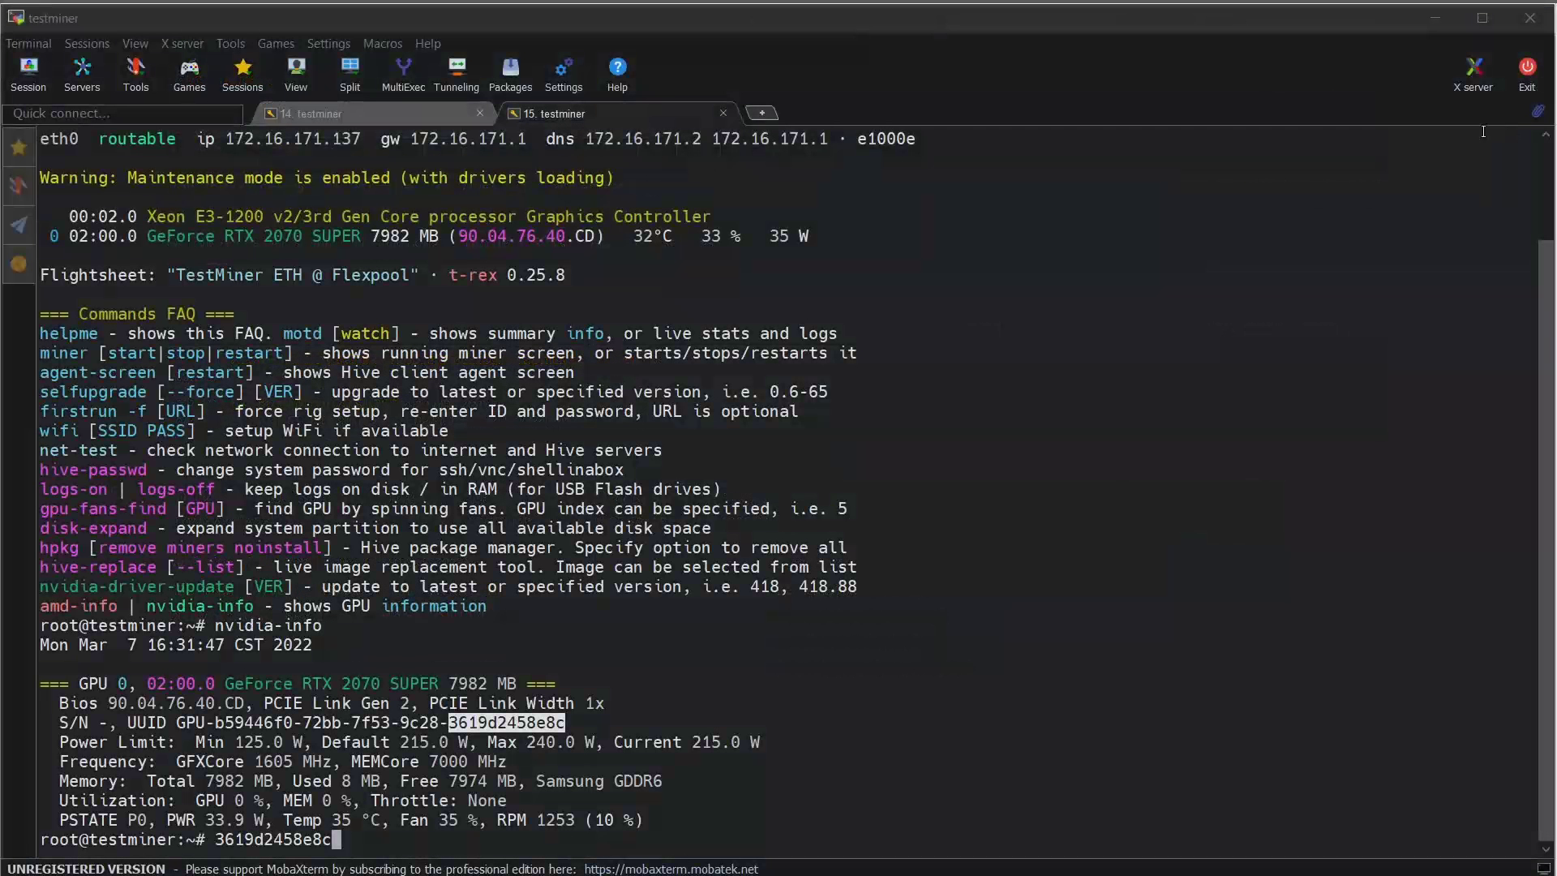
Step: In the second testminer terminal session, discard the stray UUID text on the command line and run motd watch
left_click(355, 111)
left_click(547, 113)
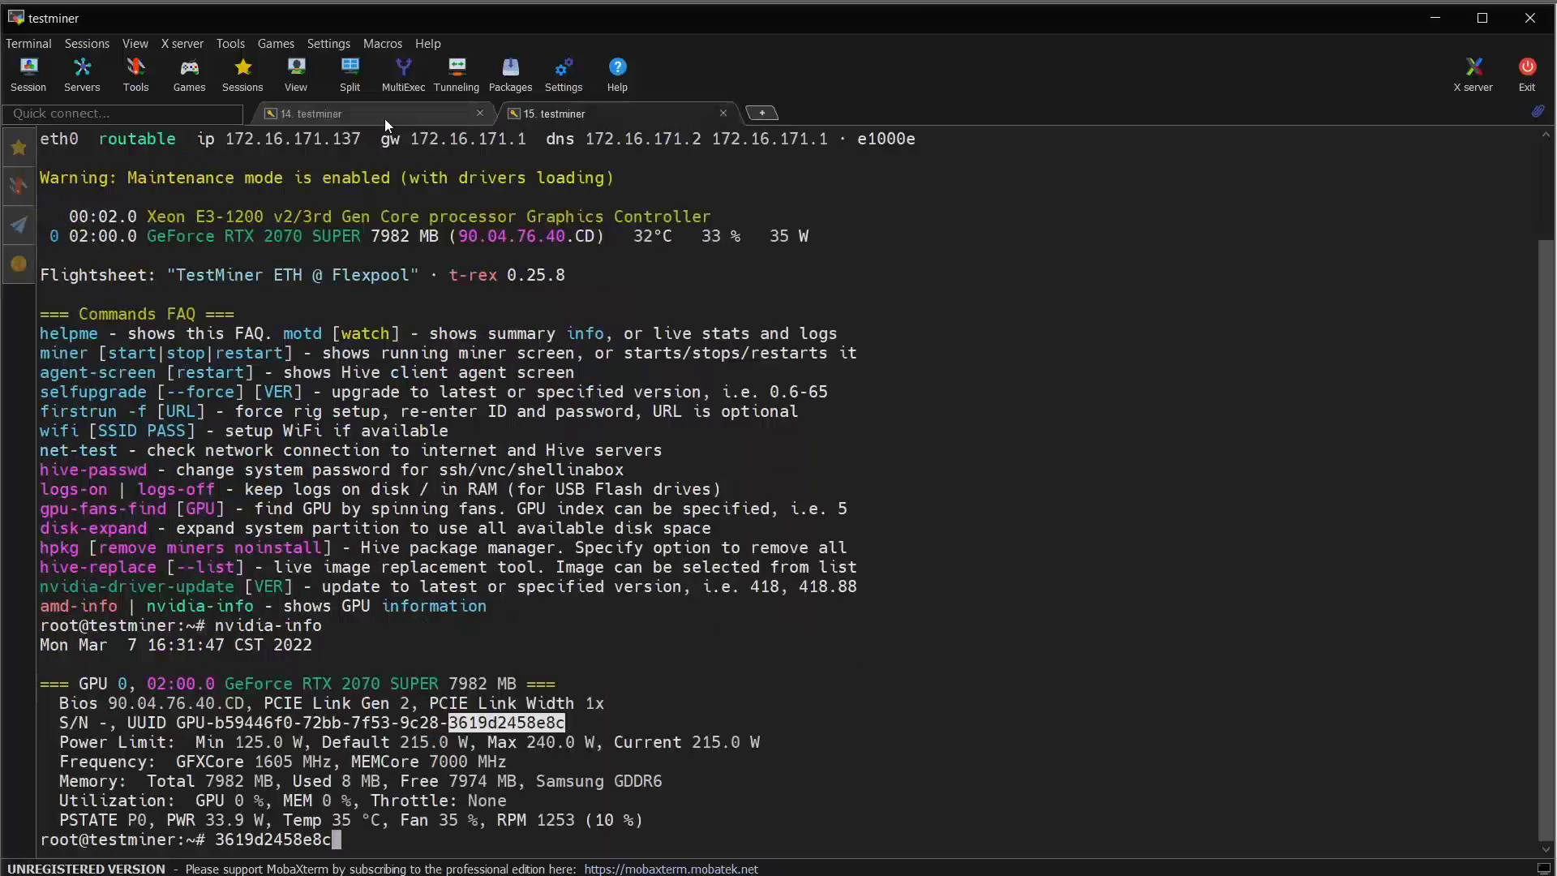
left_click(367, 114)
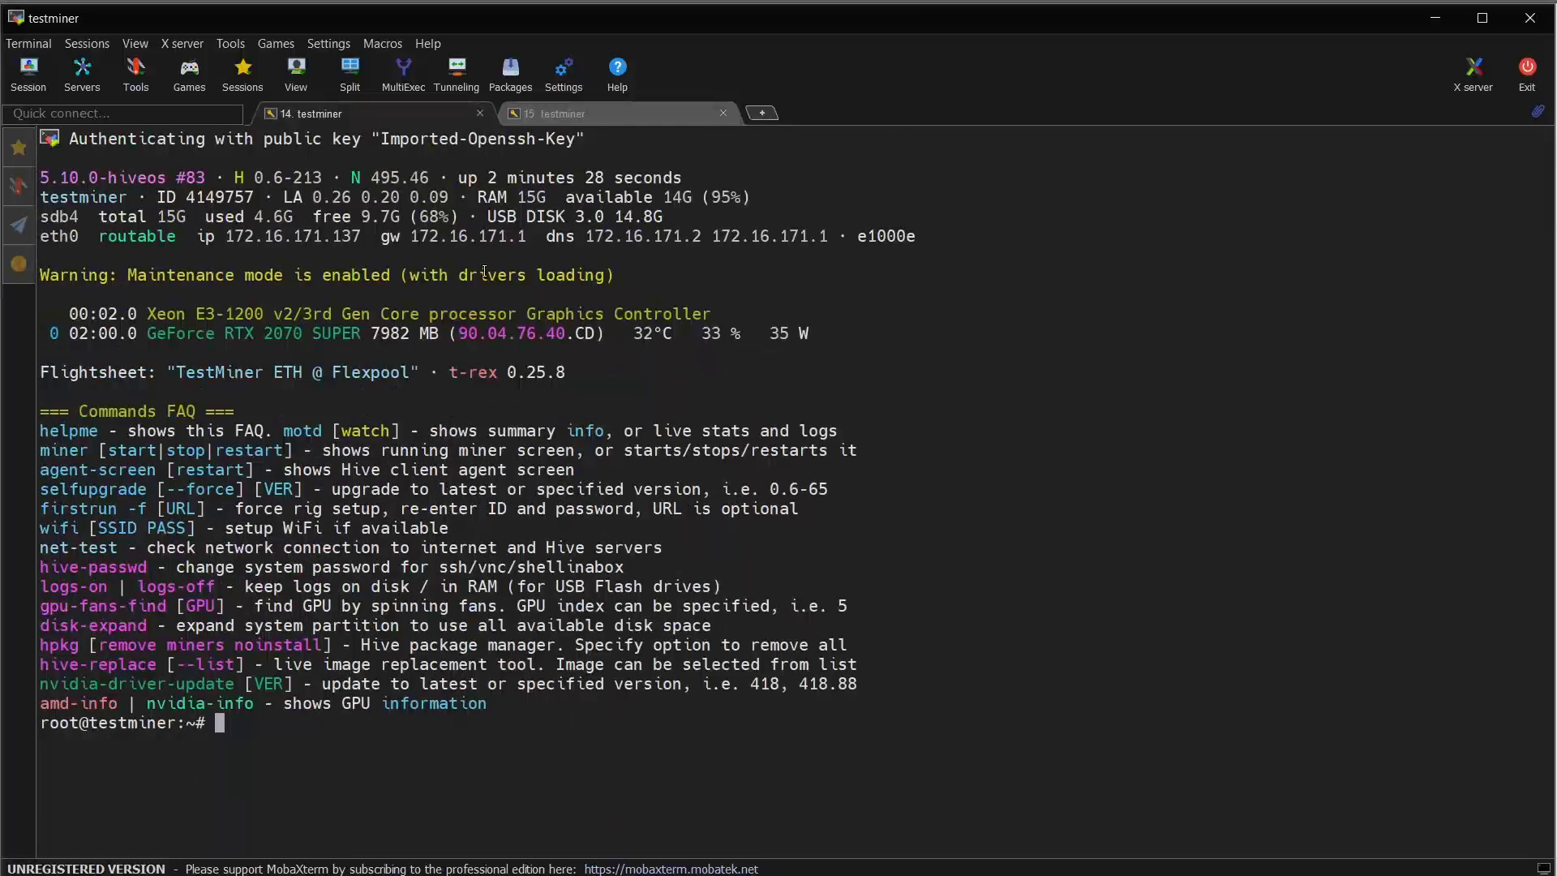
left_click(573, 115)
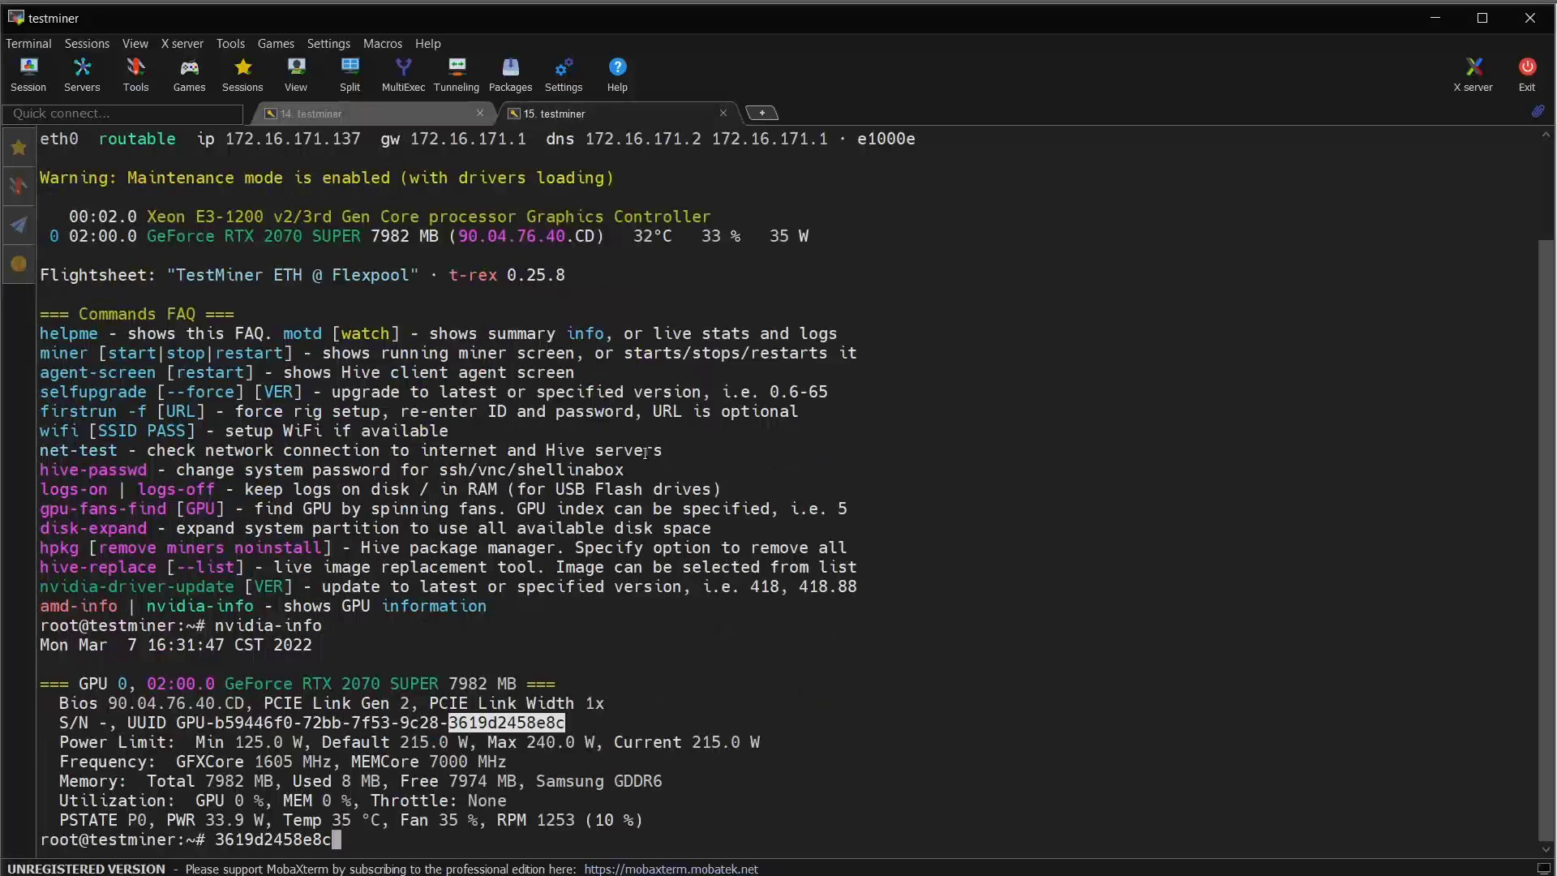
key("ctrl+c")
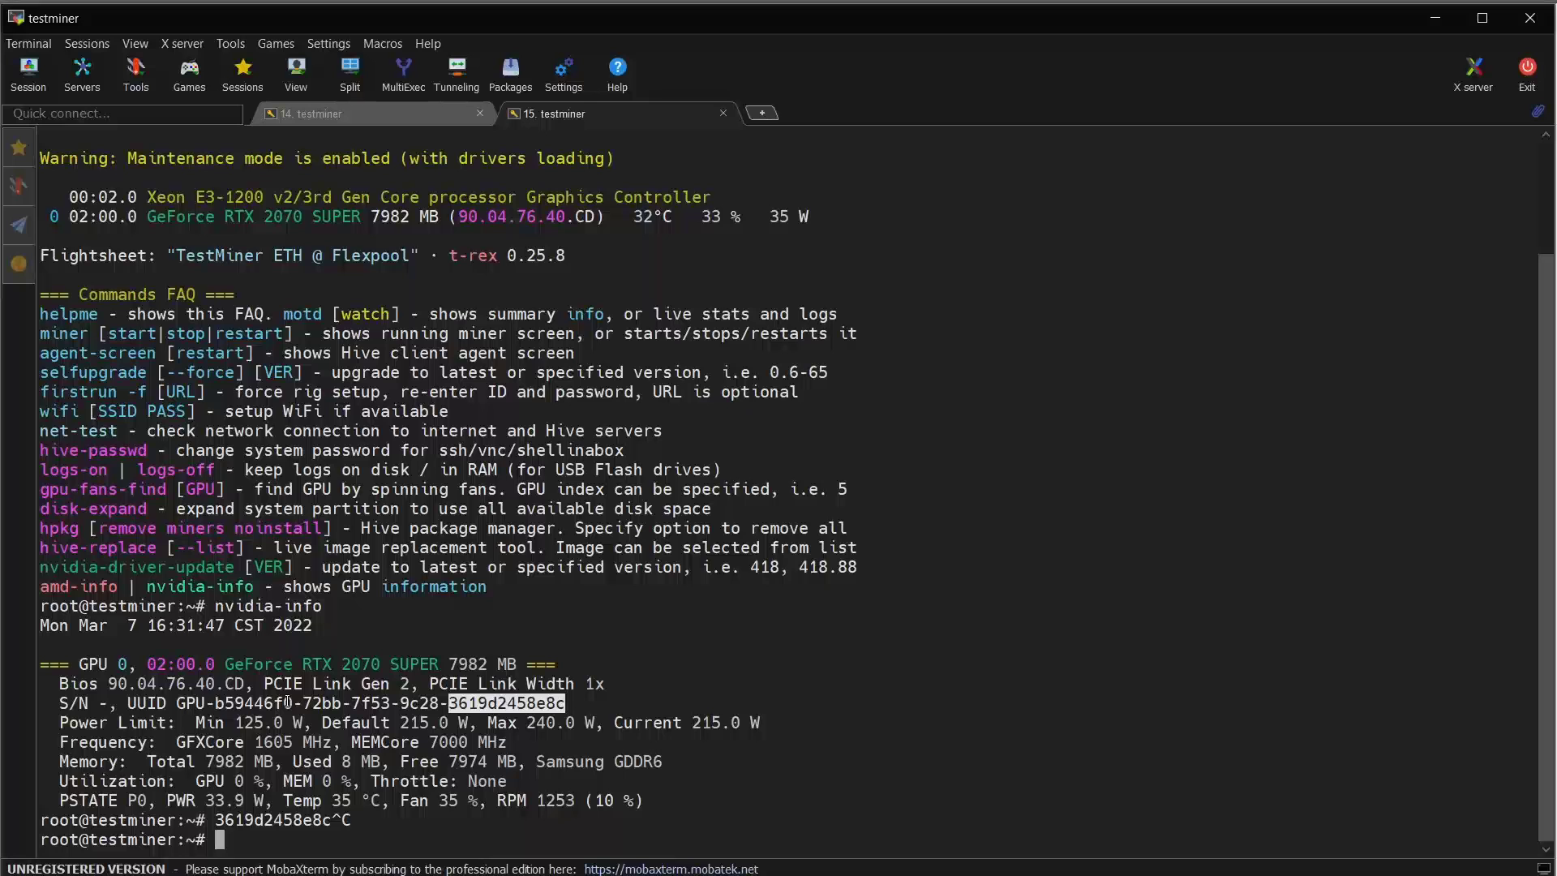
type("motd watch")
key("Return")
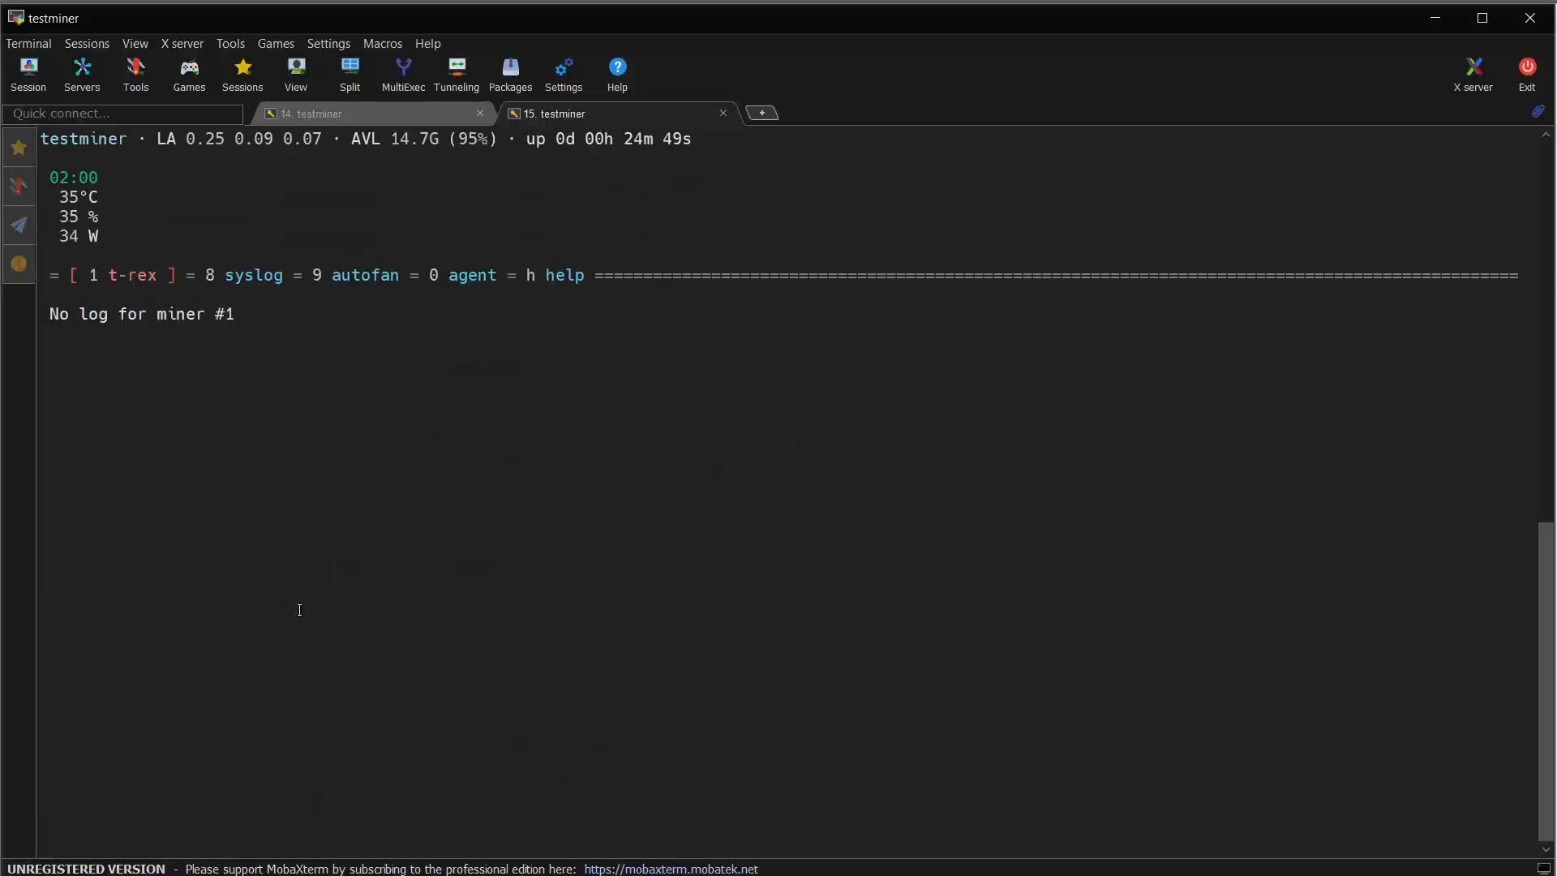
Step: Run miner start in the first testminer session, and return to the session with the live stats
left_click(340, 117)
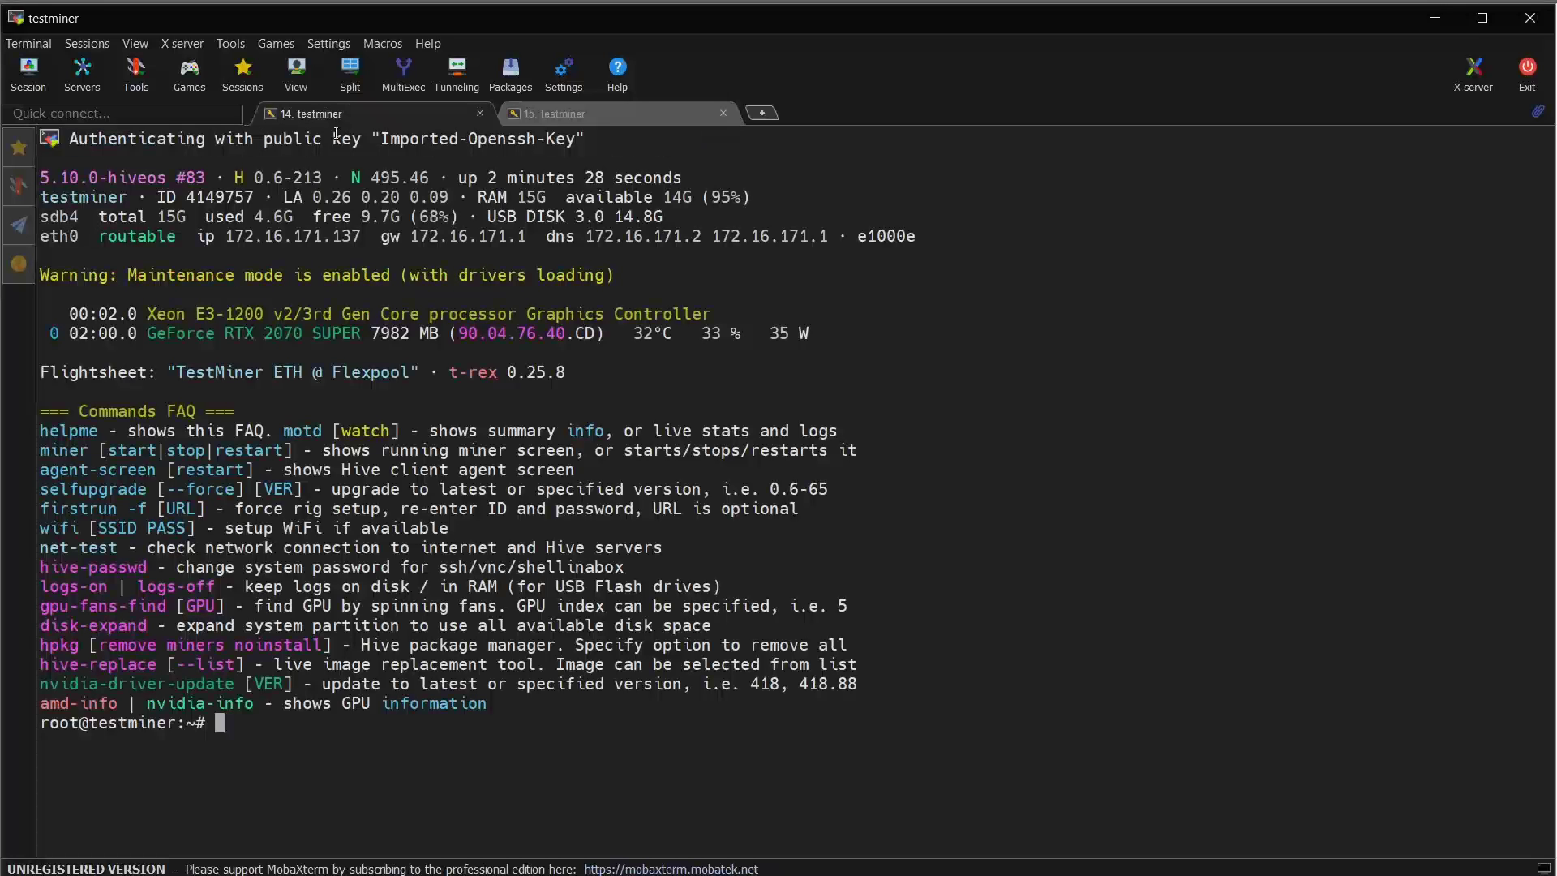
type("miner star")
type("t")
key("Return")
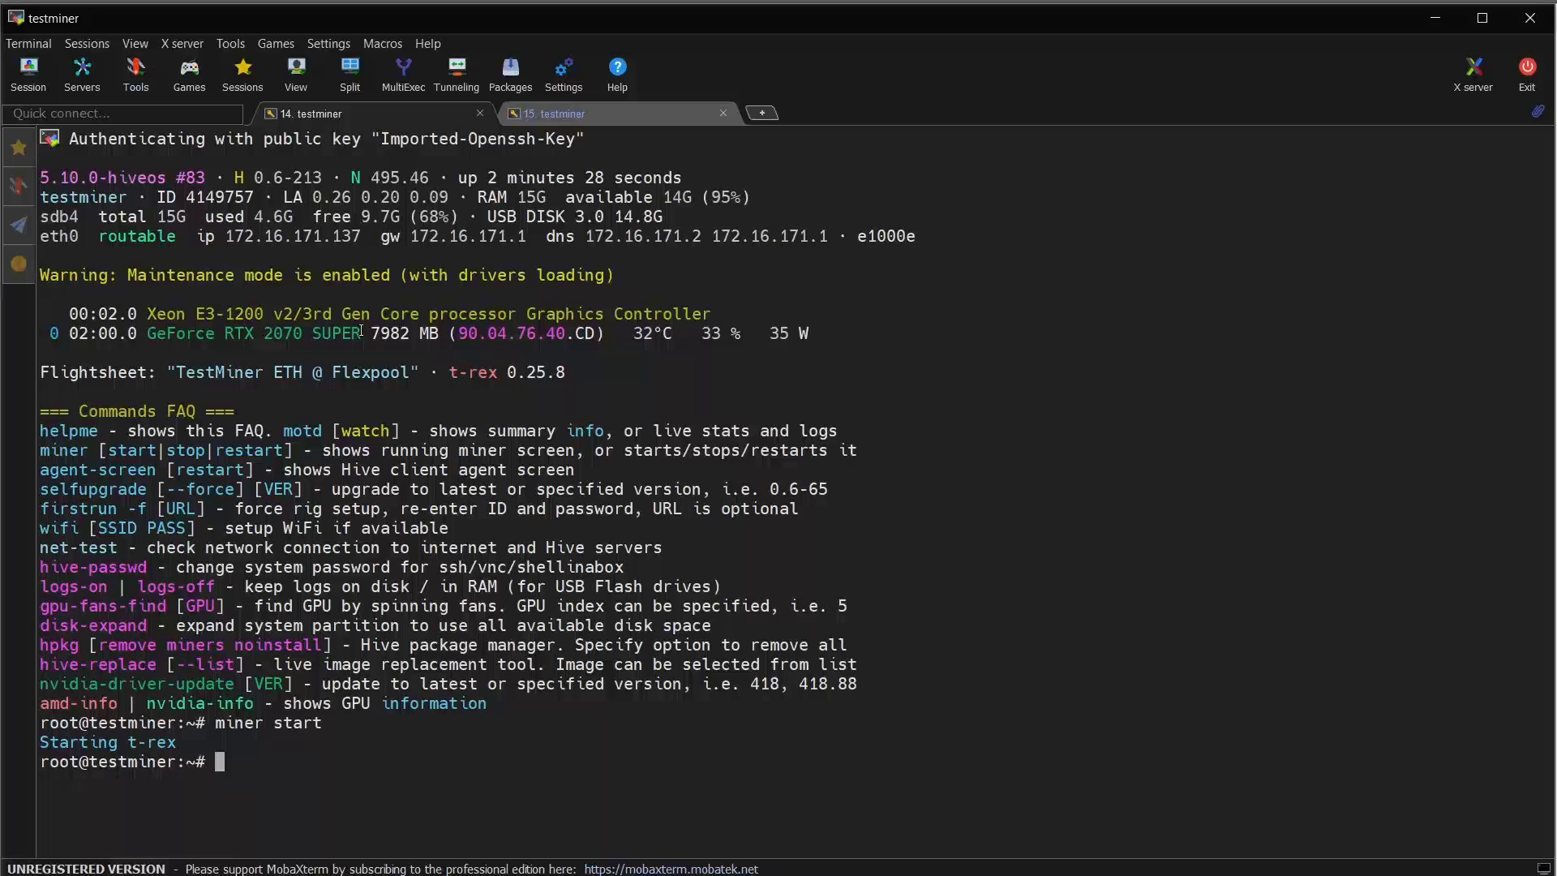
left_click(564, 116)
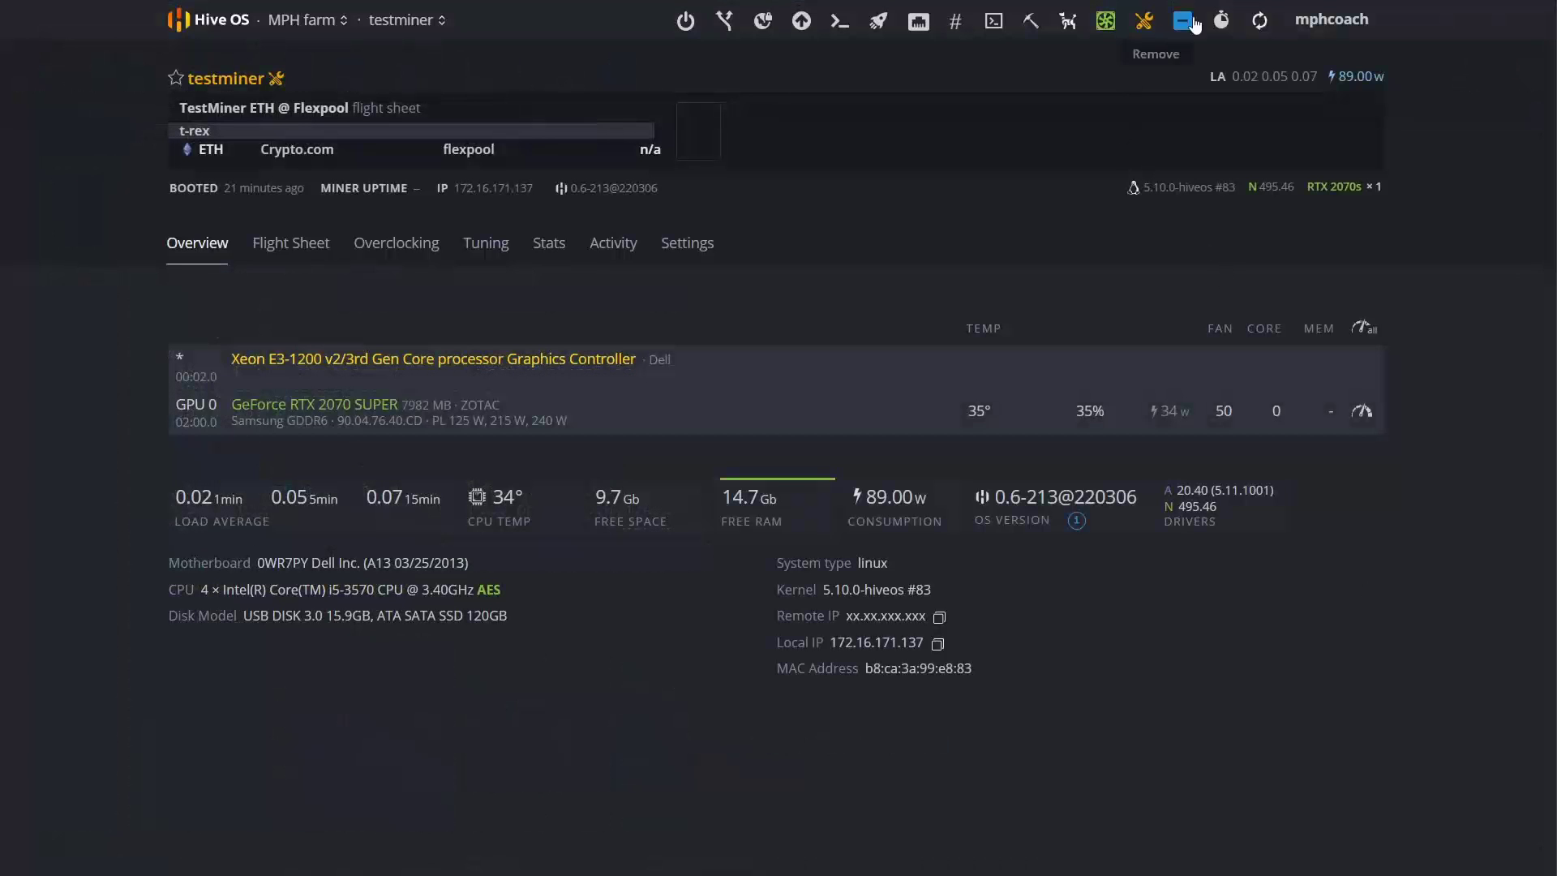
Step: Refresh the testminer page in Hive OS, and examine the GPU's hash rate and power draw in the terminal's t-rex log
left_click(1261, 22)
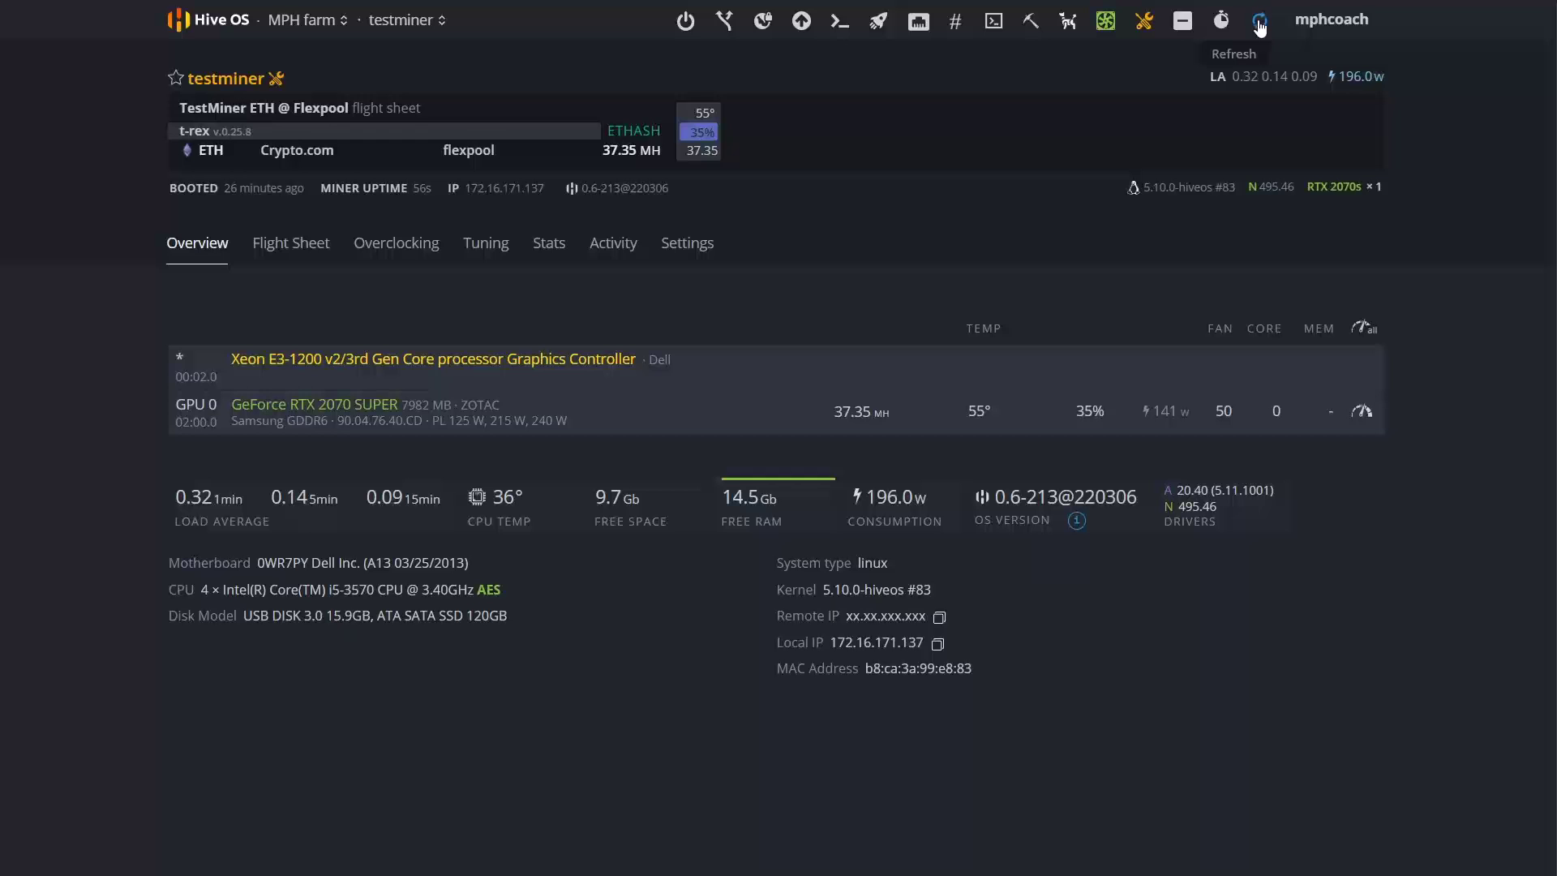
left_click(1259, 24)
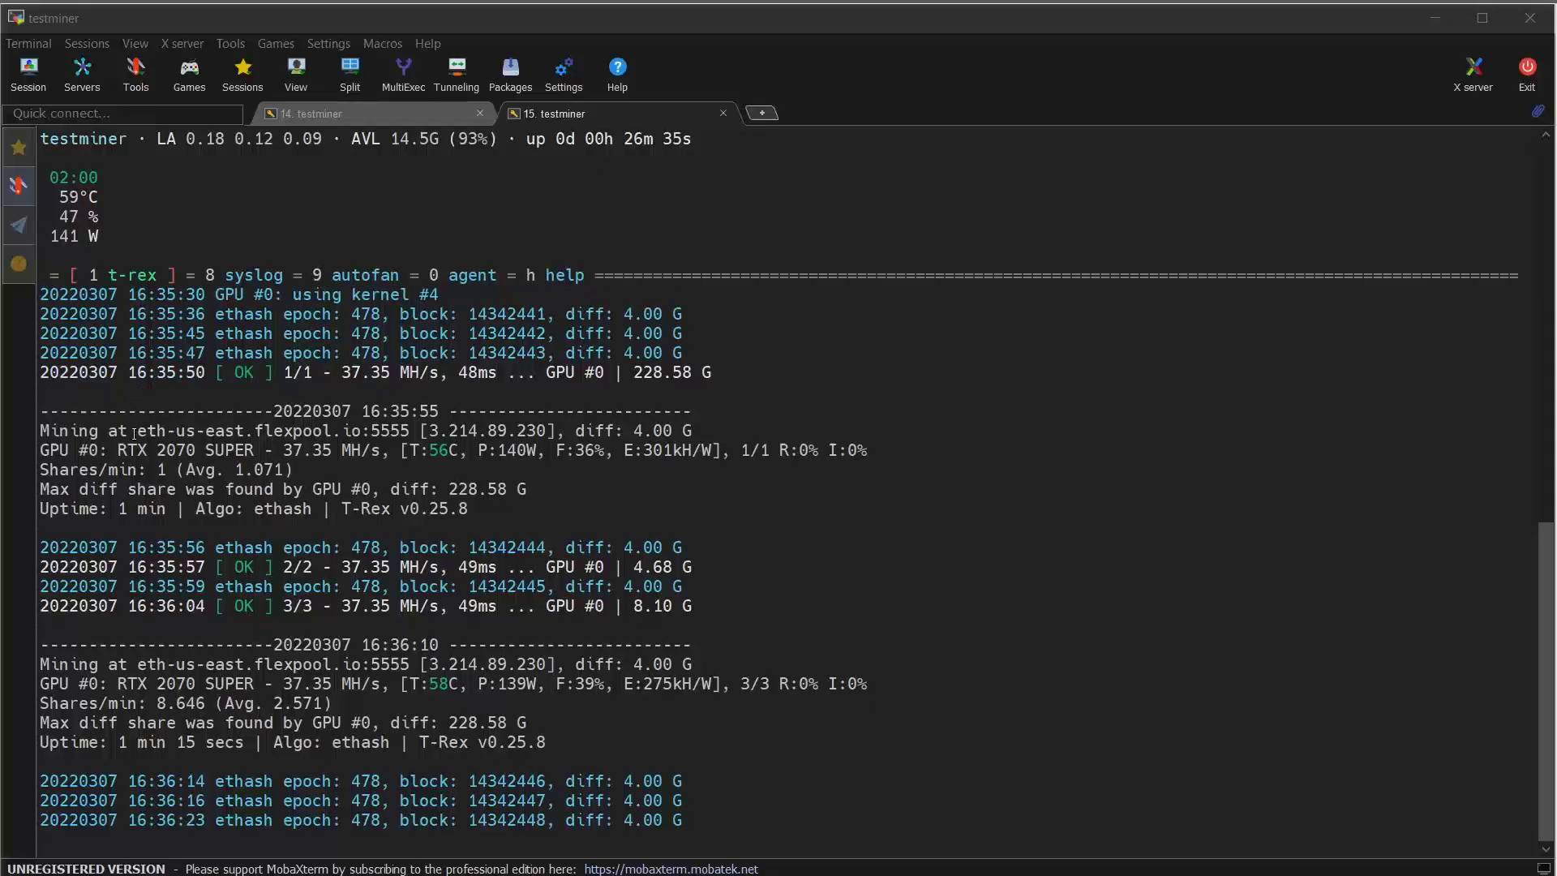
left_click(43, 411)
left_click_drag(42, 411, 650, 506)
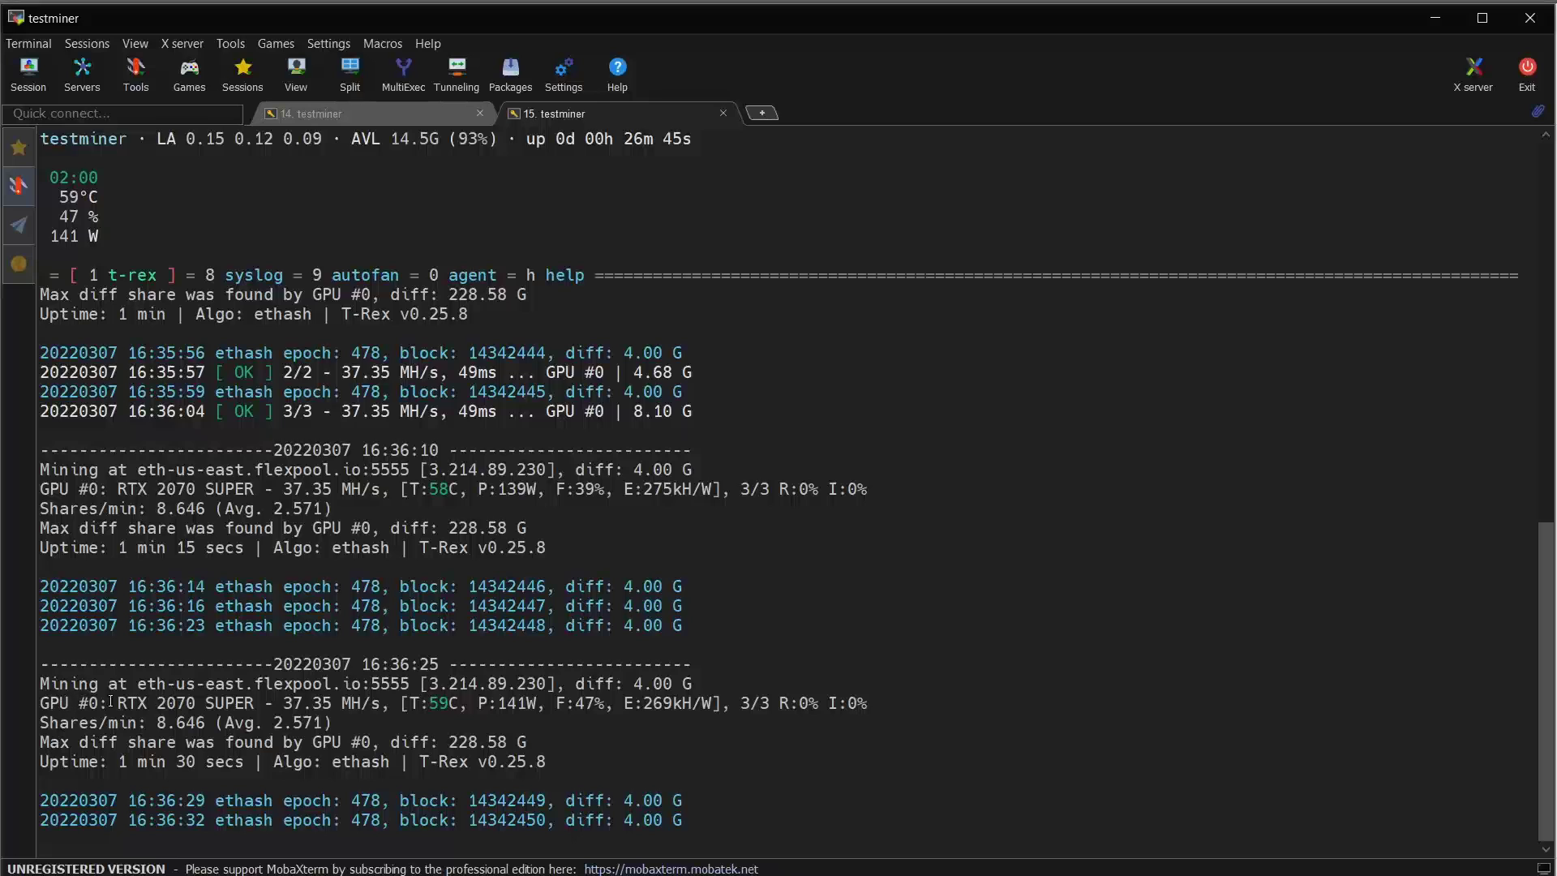
left_click_drag(286, 703, 335, 702)
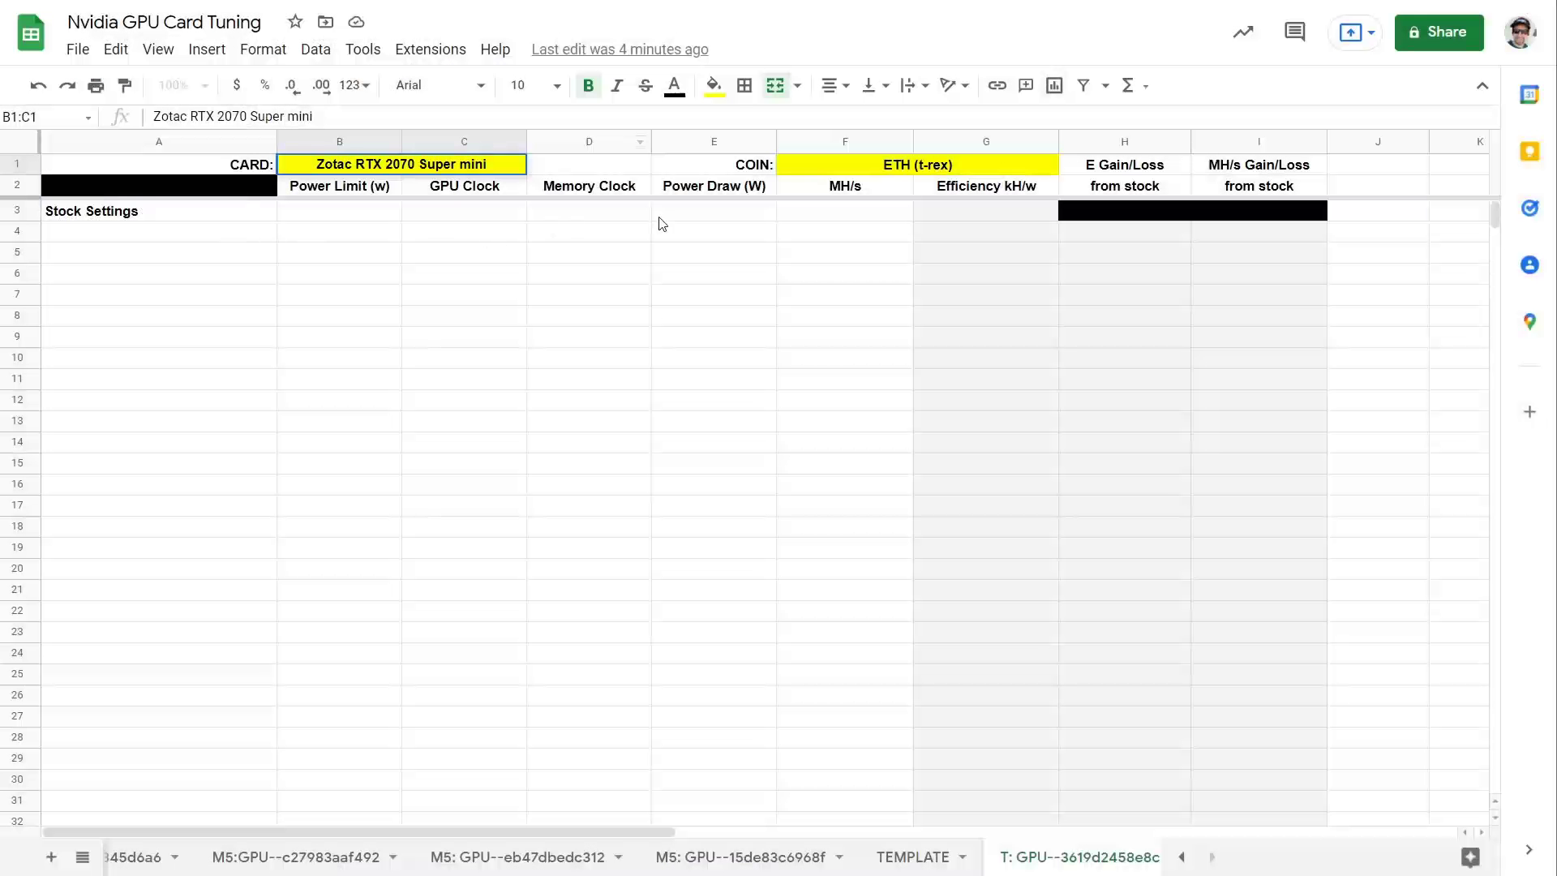
Step: In the spreadsheet's Stock Settings row, enter a power draw of 142 W and a hash rate of 37.35 MH/s
left_click(699, 218)
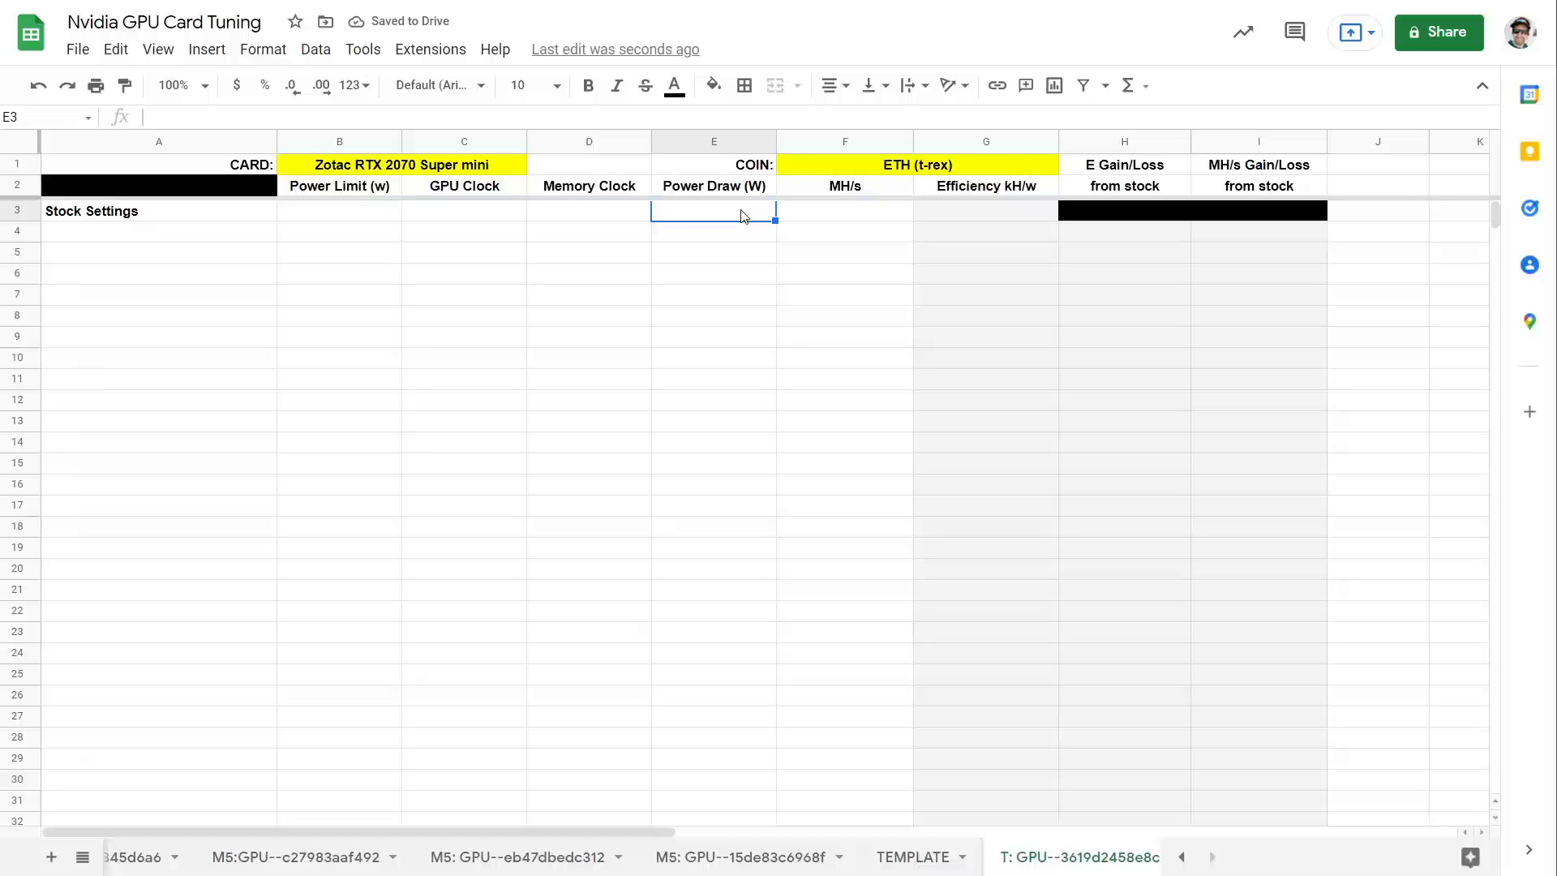
type("142")
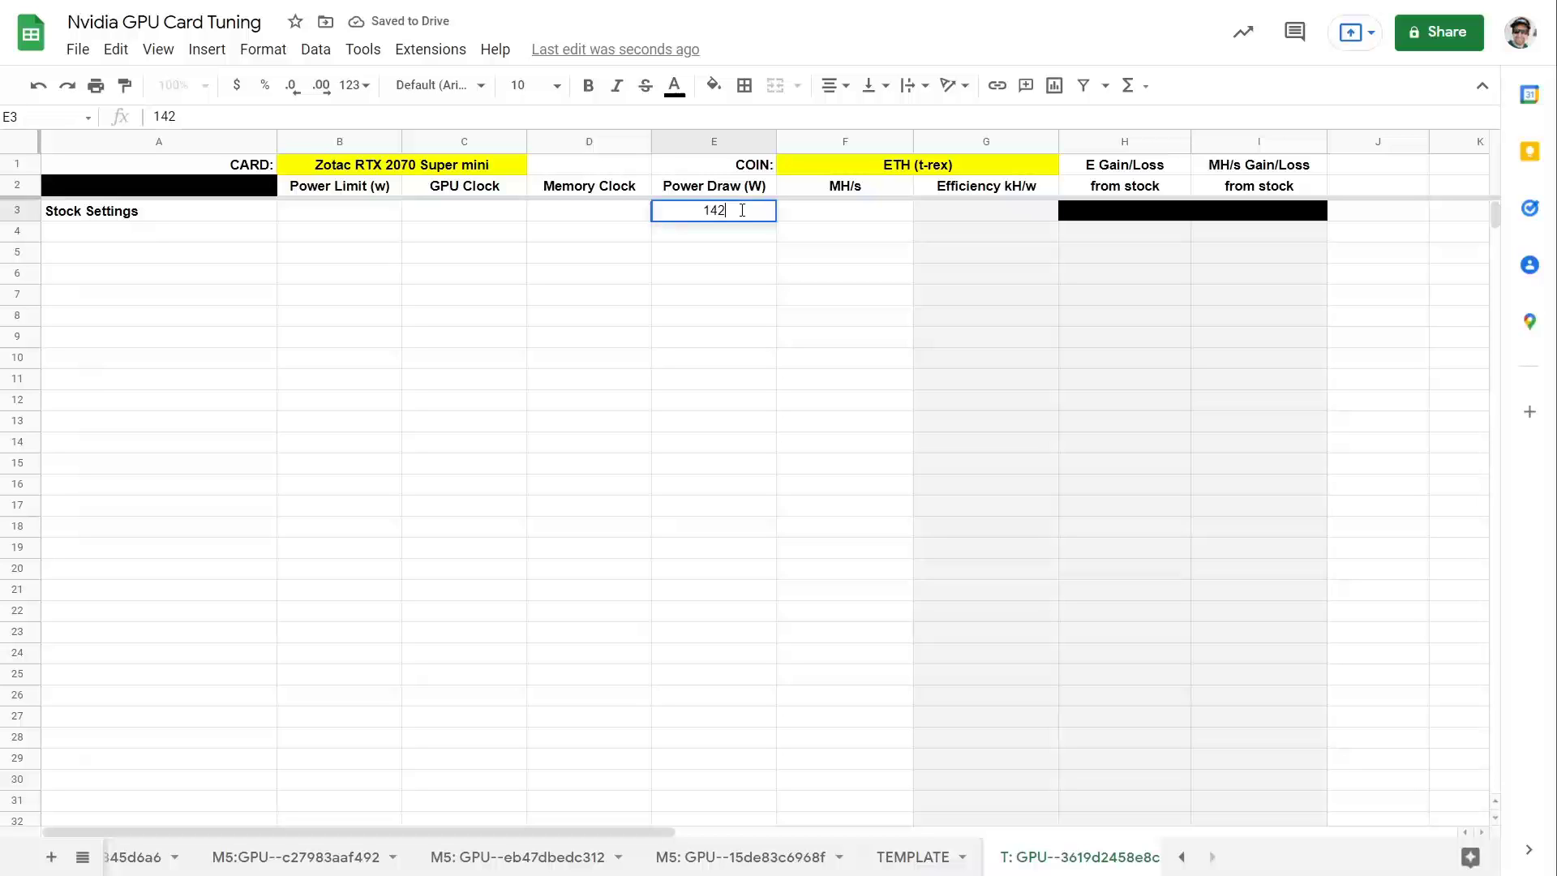
left_click(844, 224)
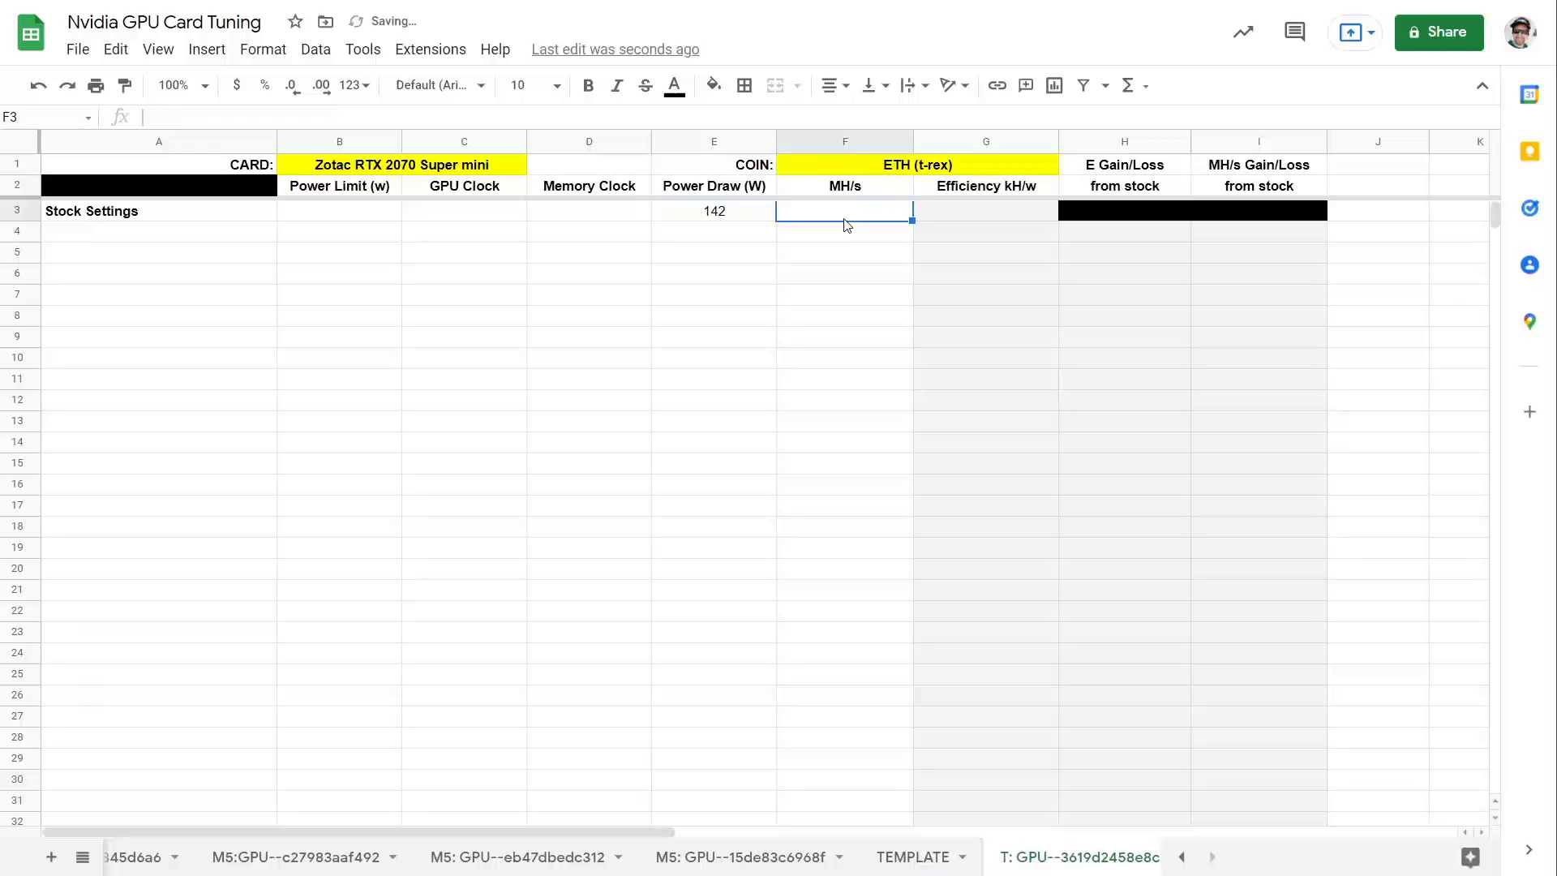
type("37.3")
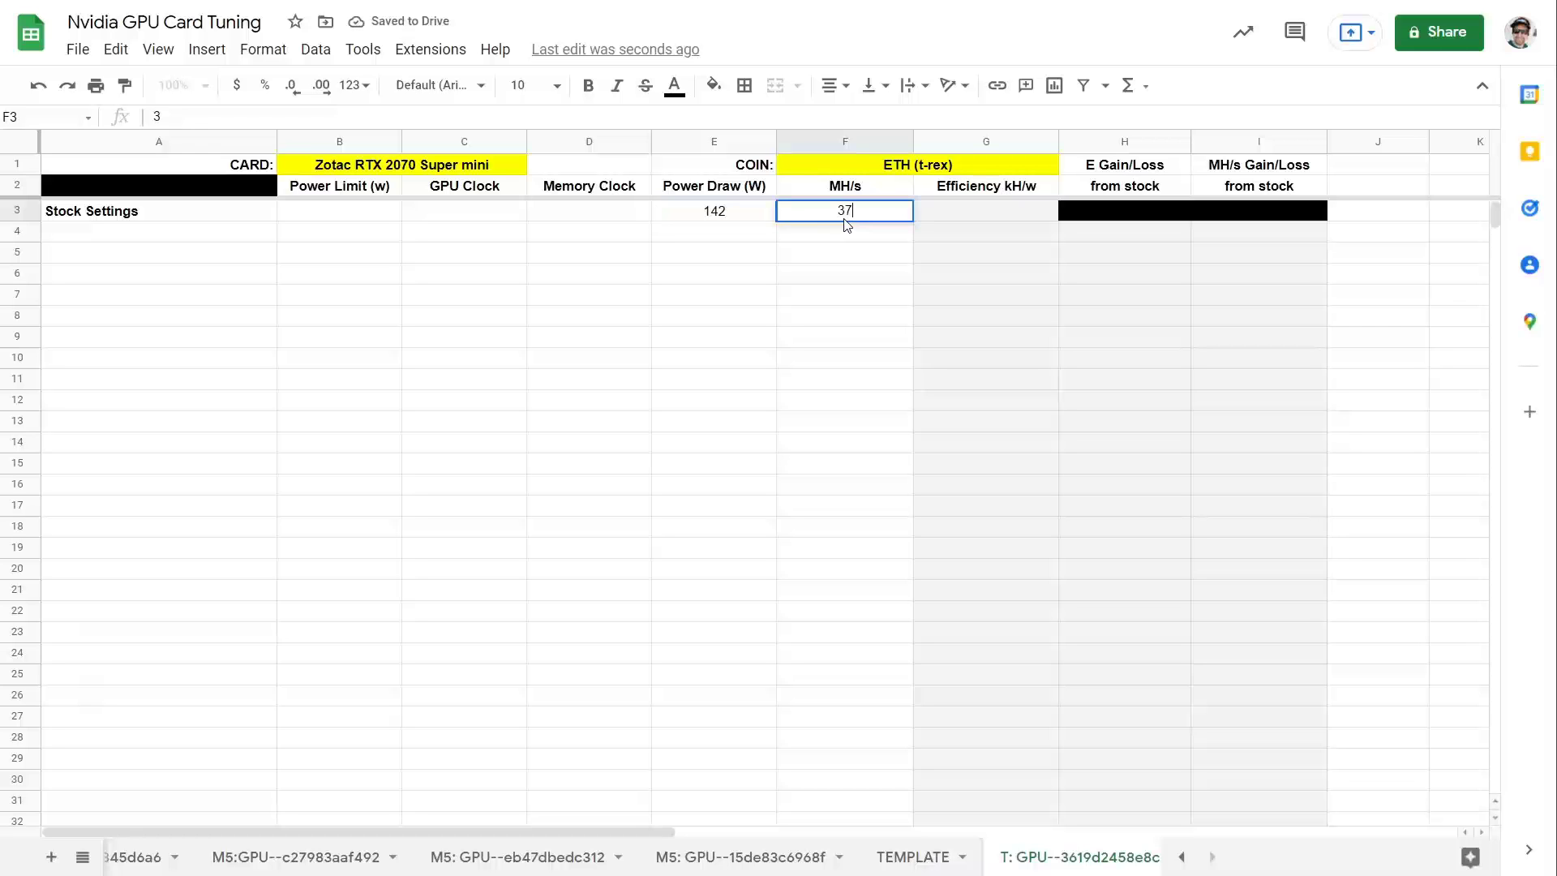
type("5")
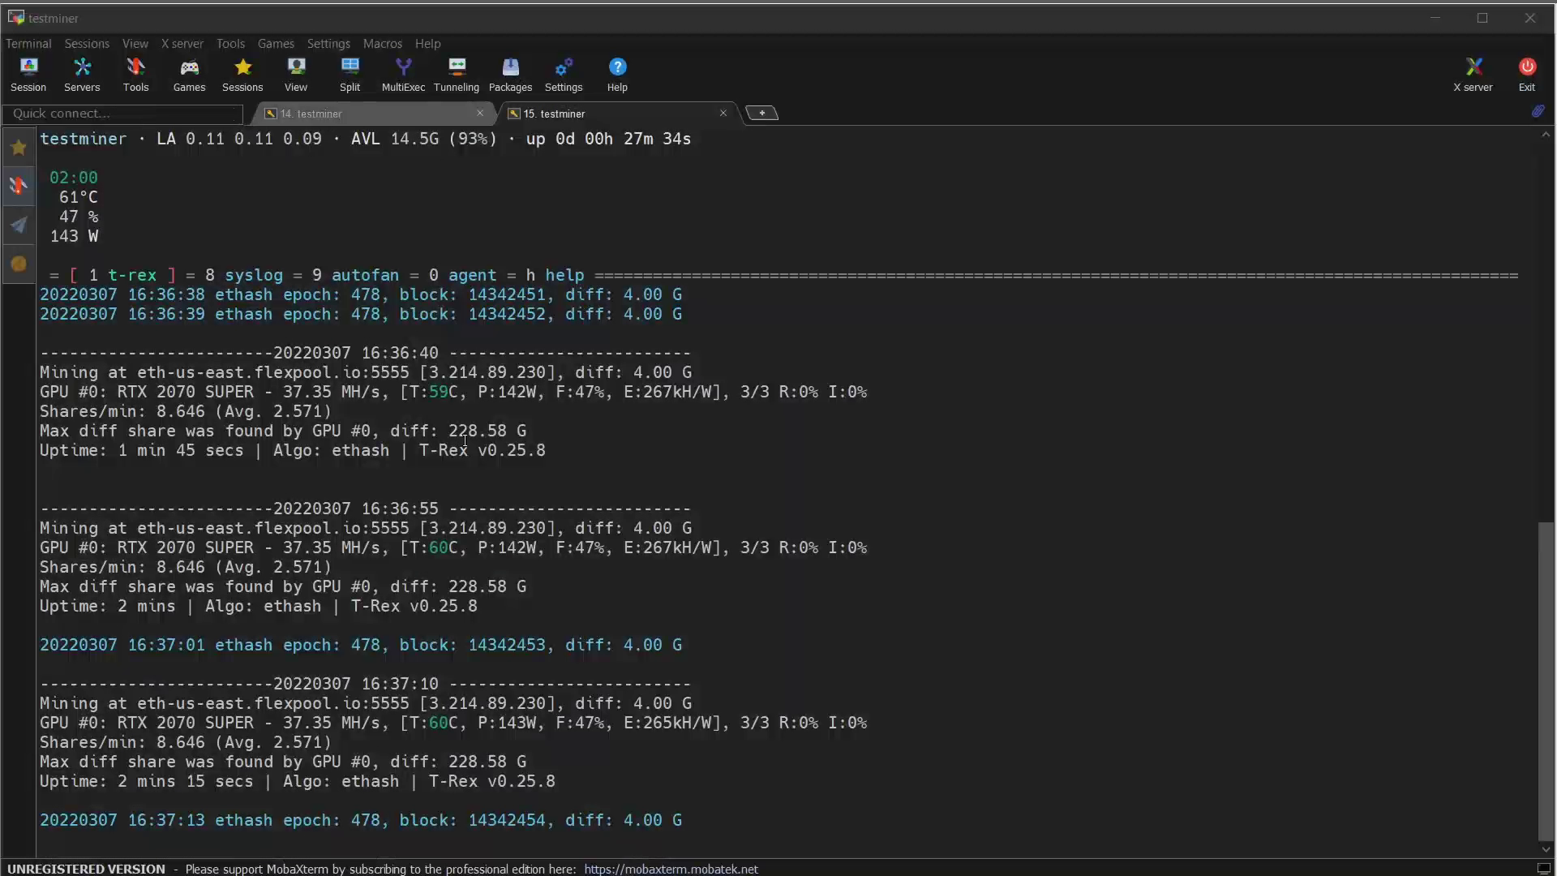
Step: Switch to the terminal and run nvidia-info in the first testminer session to read the GPU's stock clocks
left_click(339, 114)
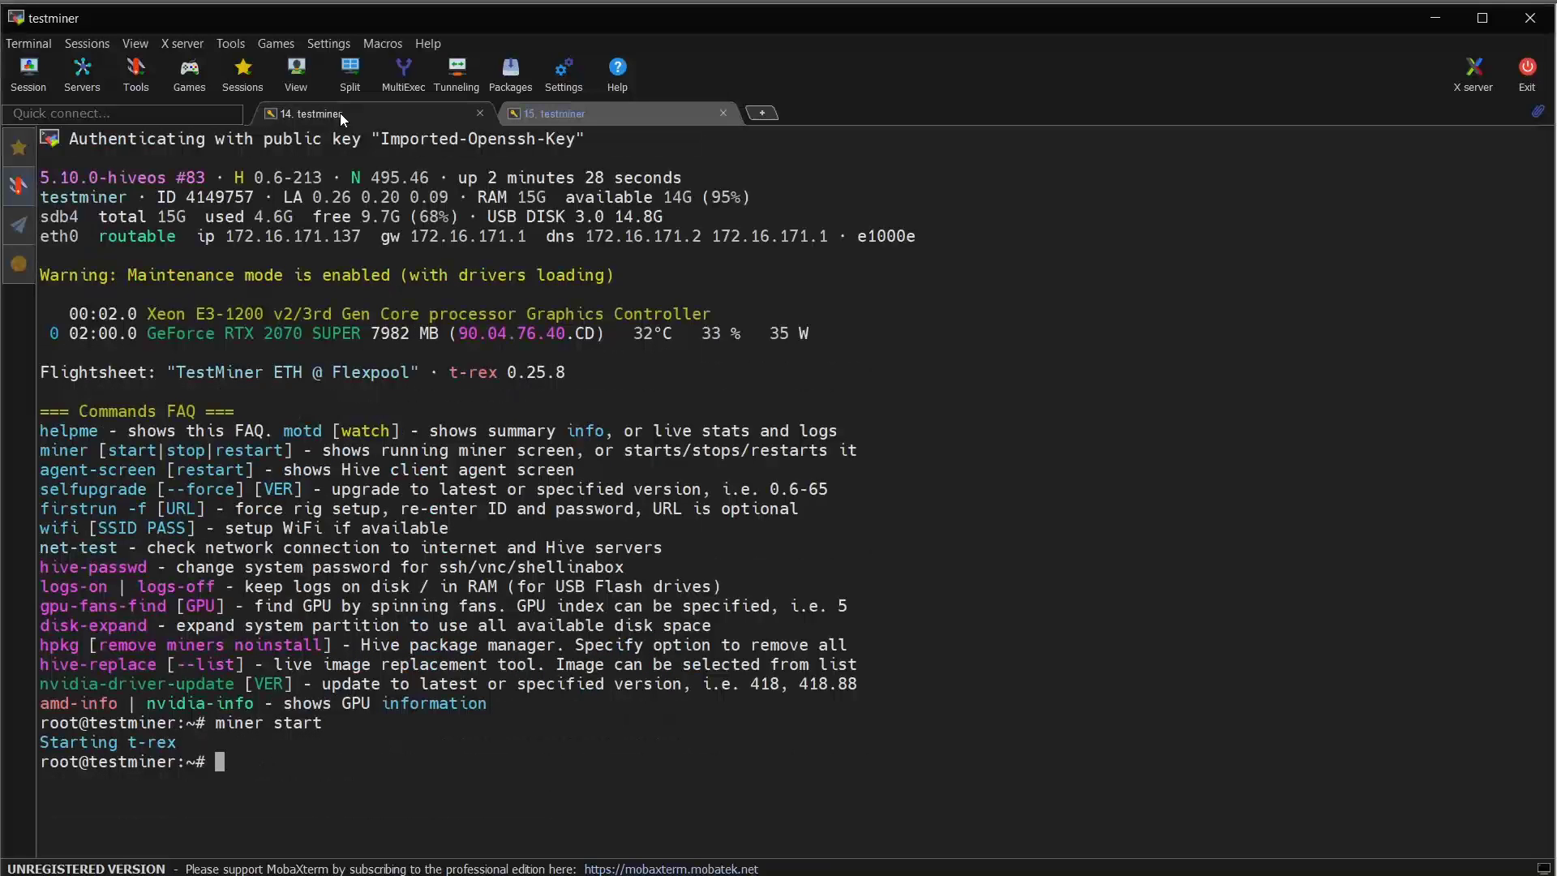
left_click(641, 112)
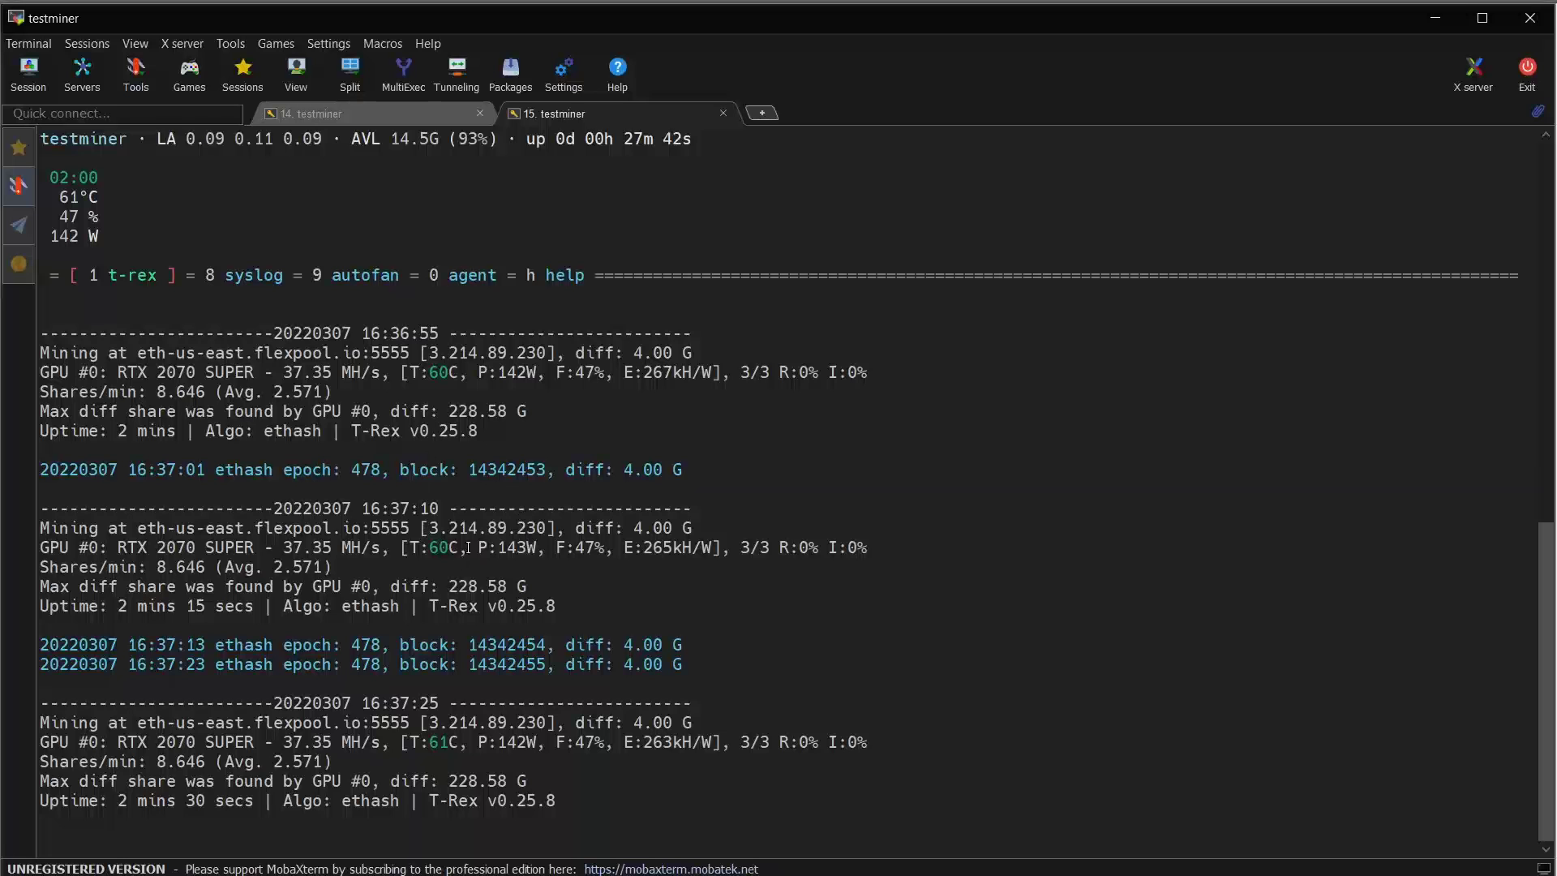
left_click(394, 118)
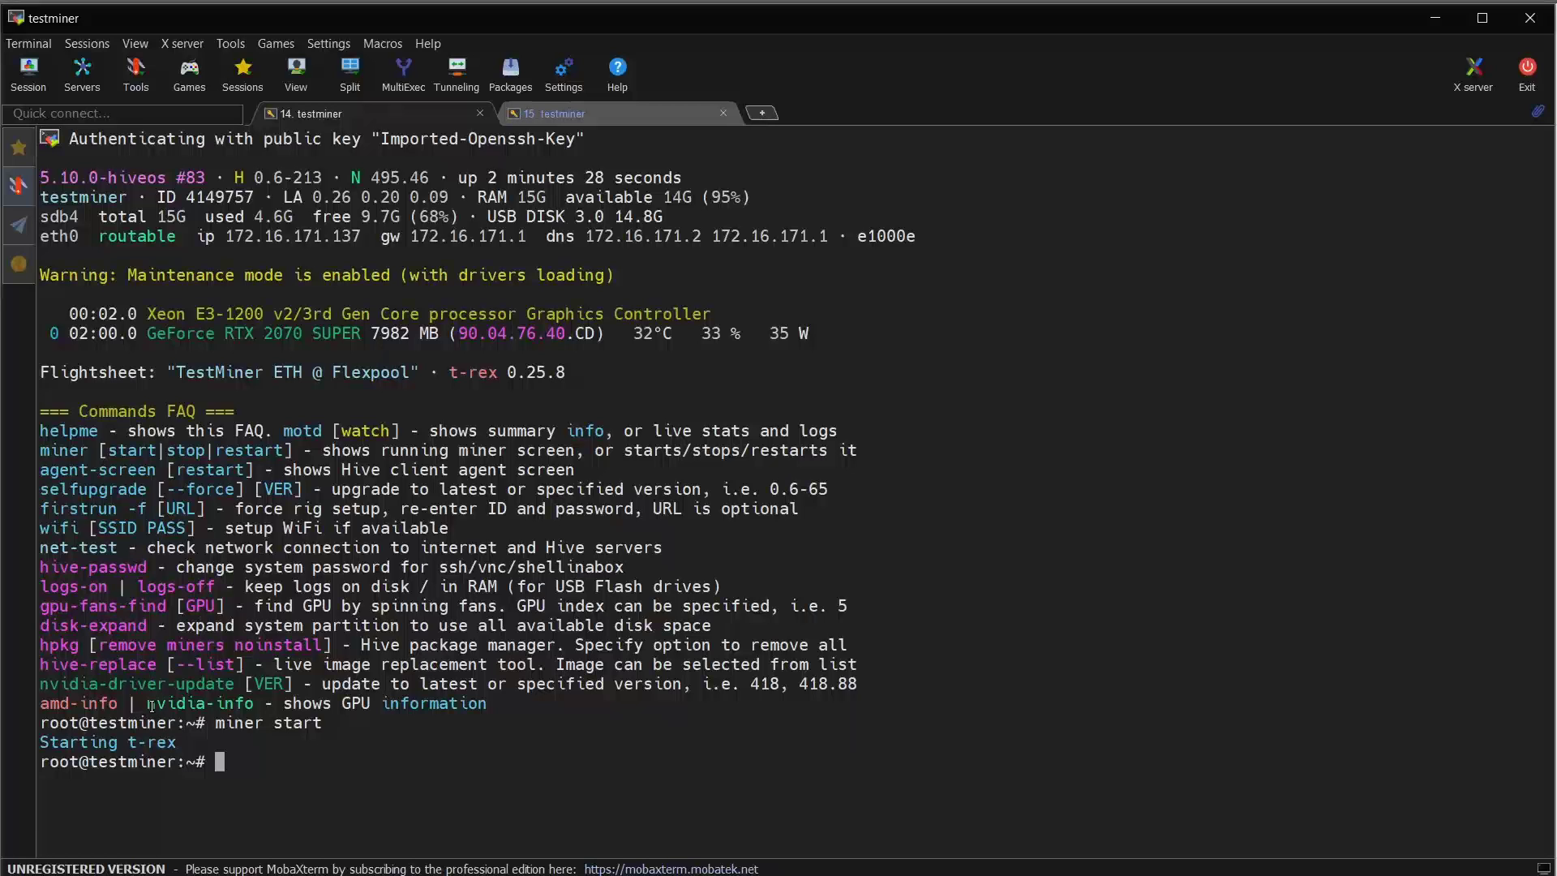
type("nvidia-info")
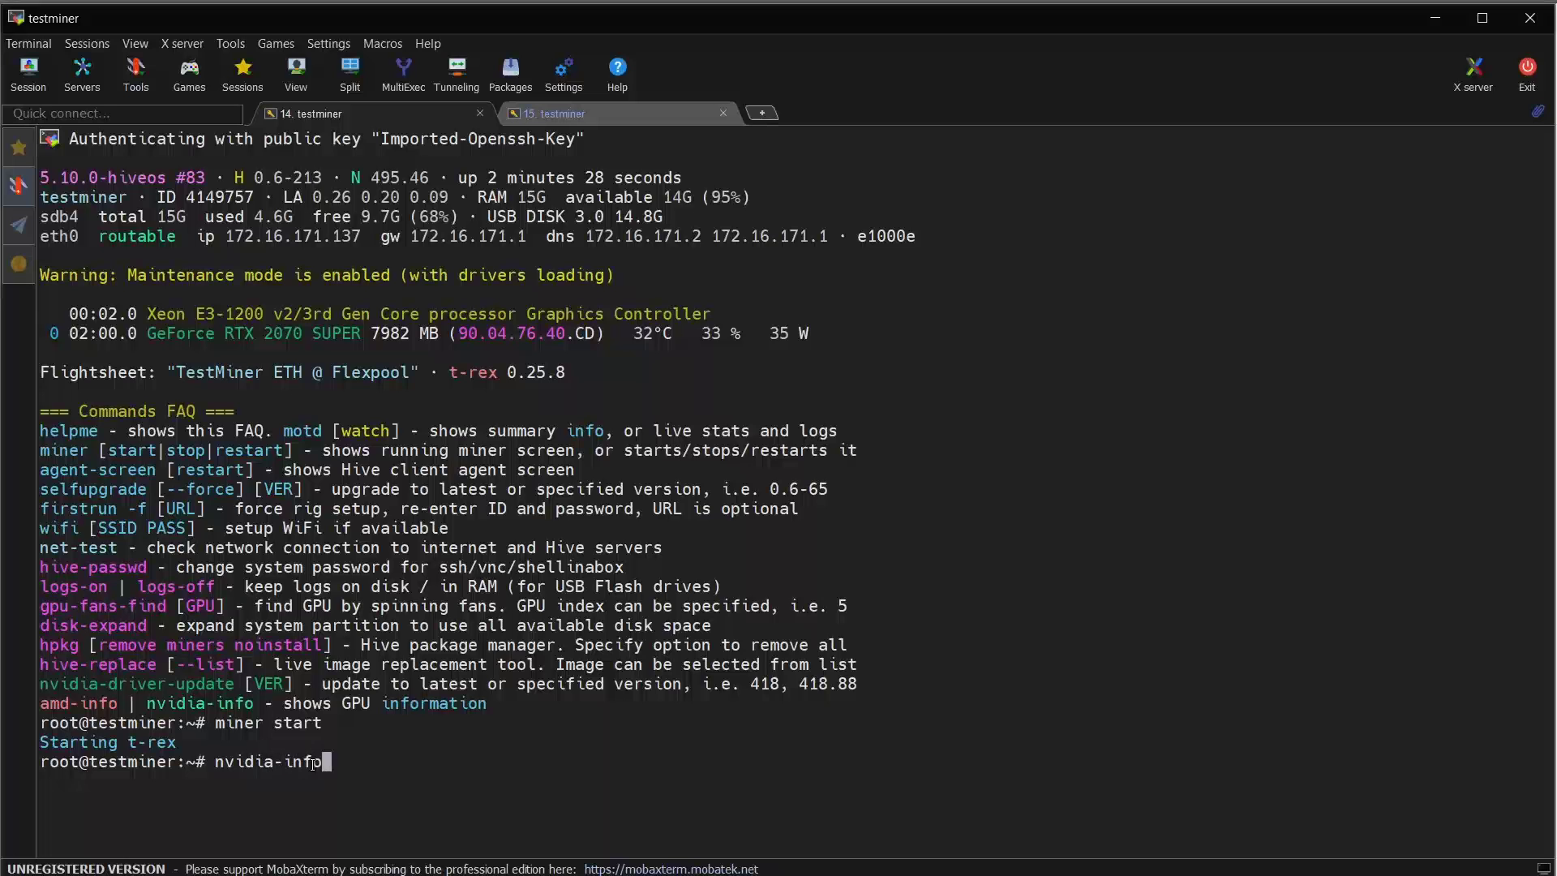
key("Return")
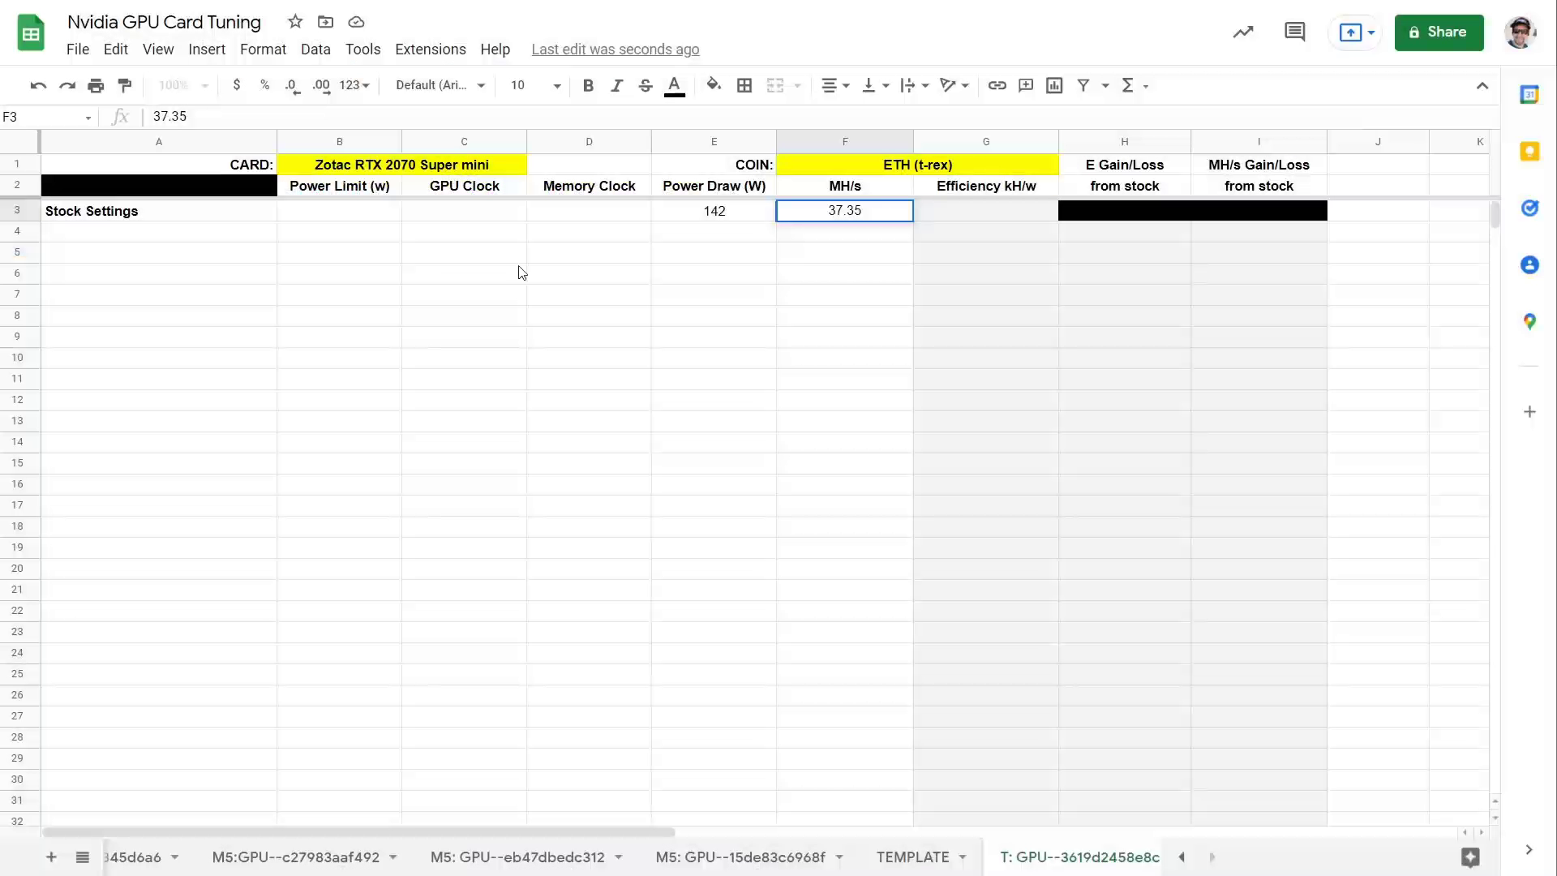
Step: Return to the spreadsheet and enter ( 1890 ) as GPU clock and ( 6801 ) as memory clock in the Stock Settings row
left_click(467, 217)
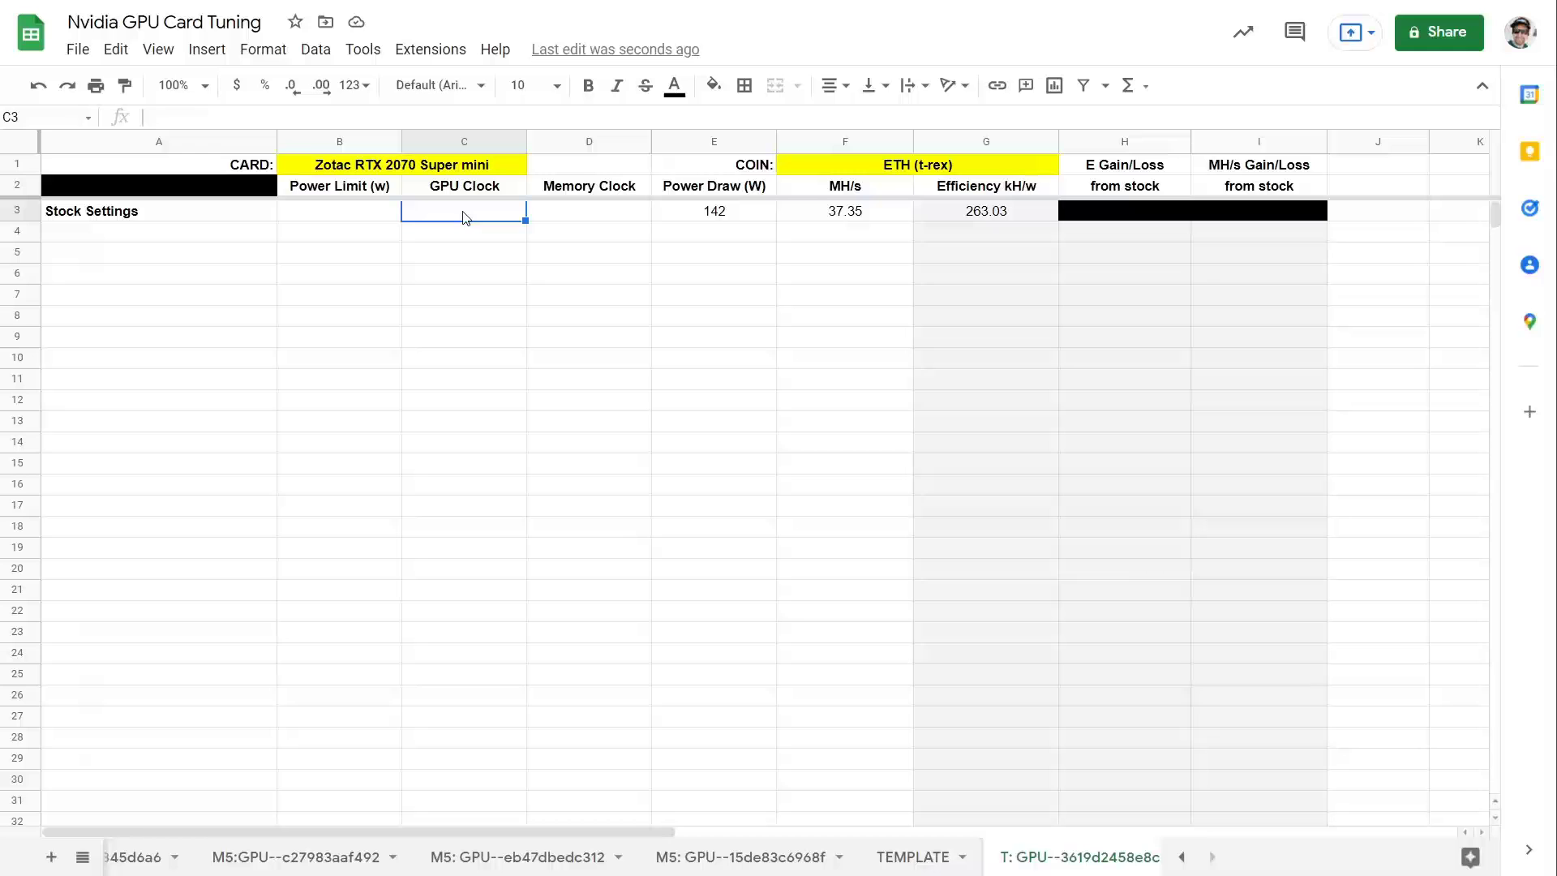
type("( 1890")
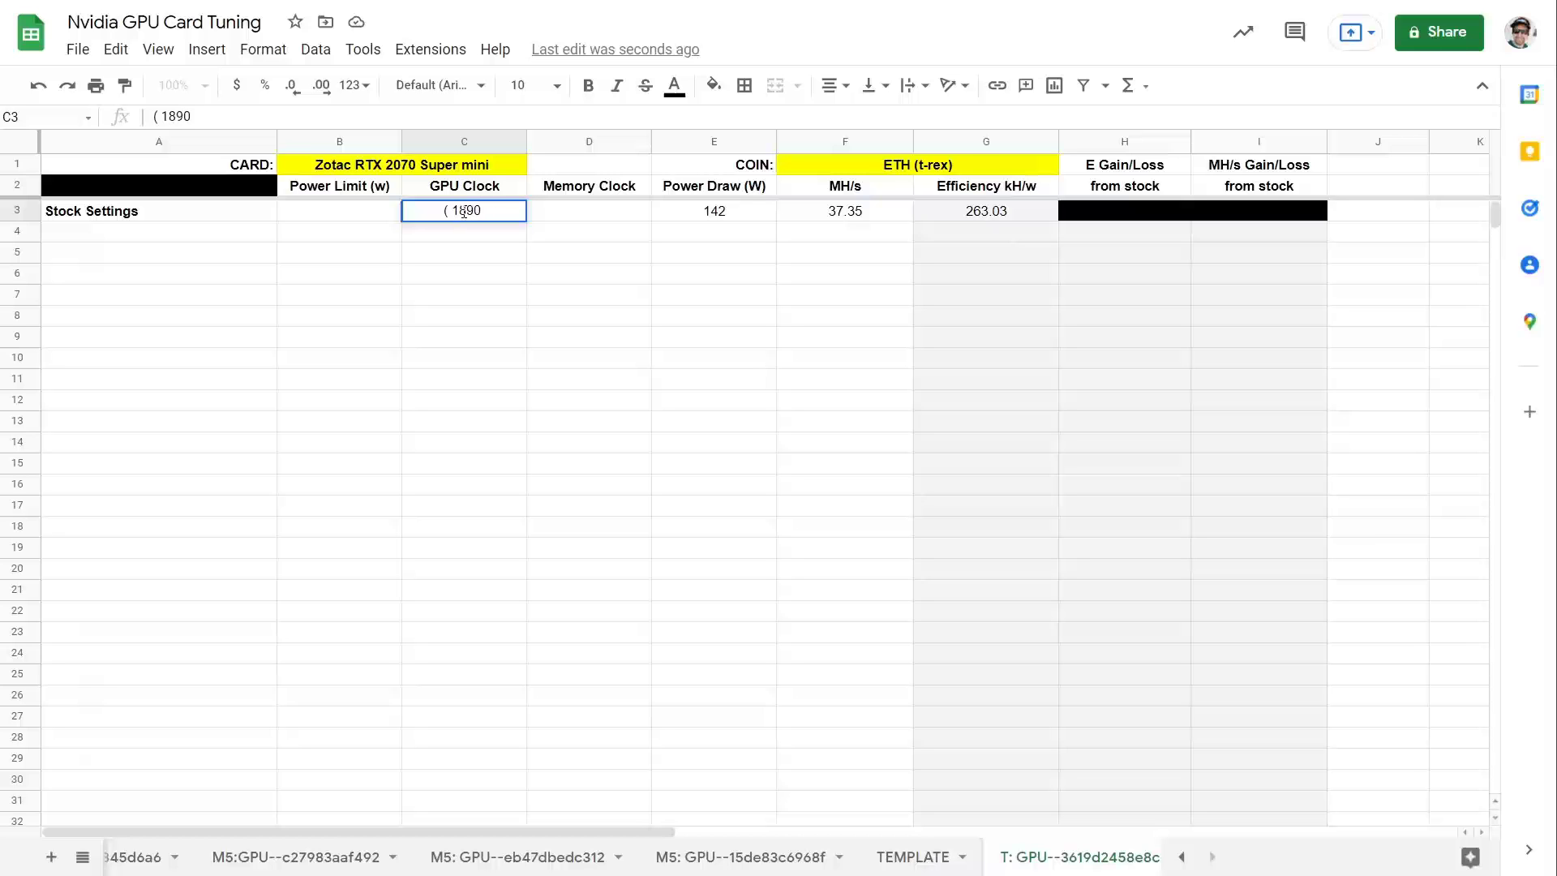
type(" )")
left_click(574, 214)
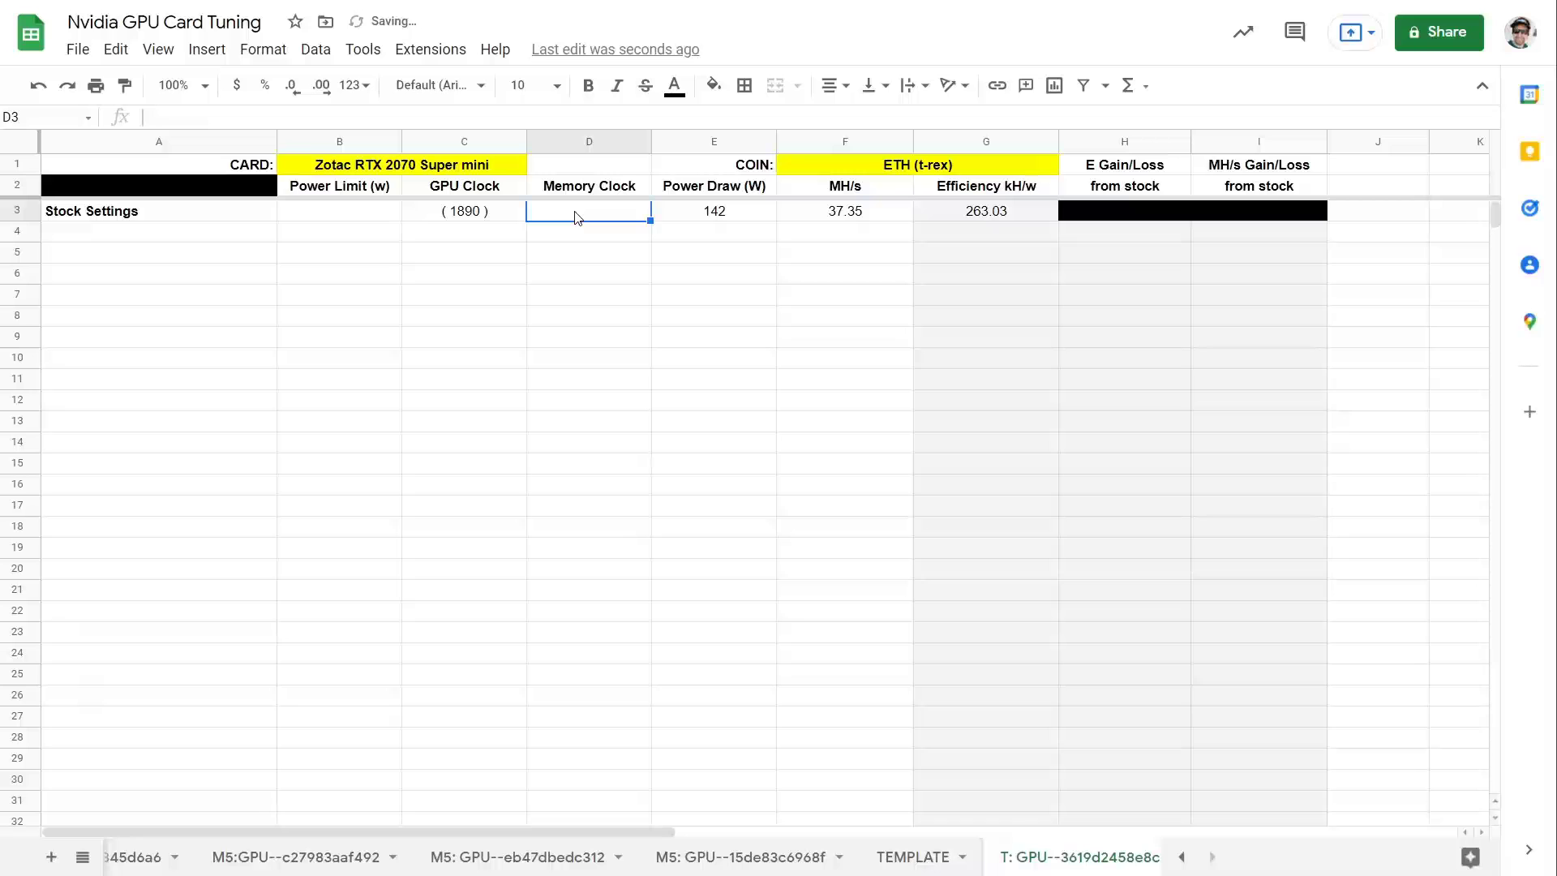
type("(")
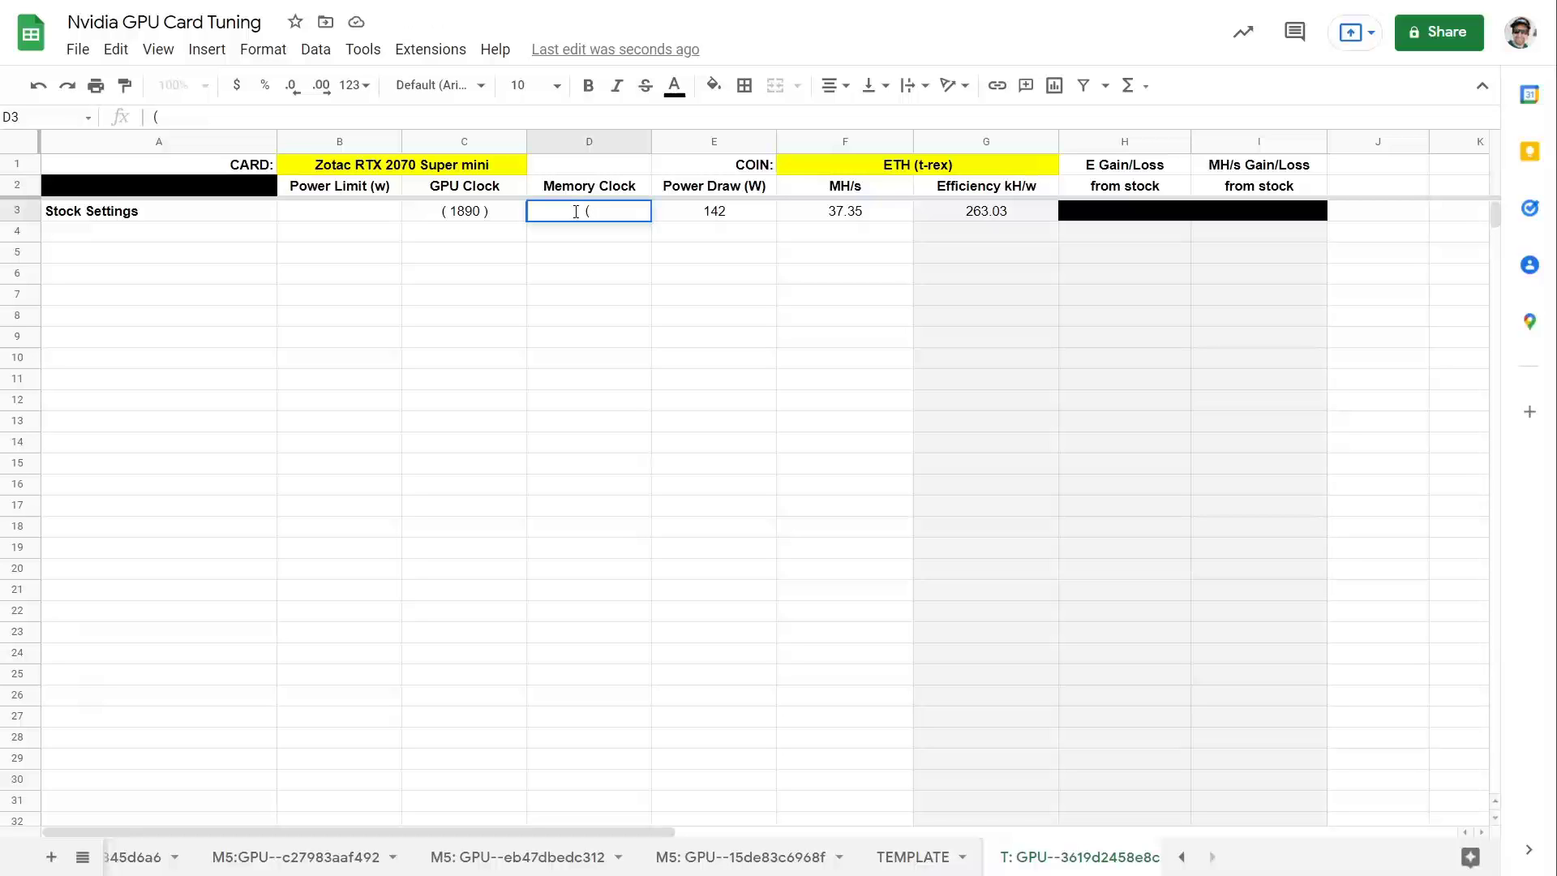
type(" 6801 )")
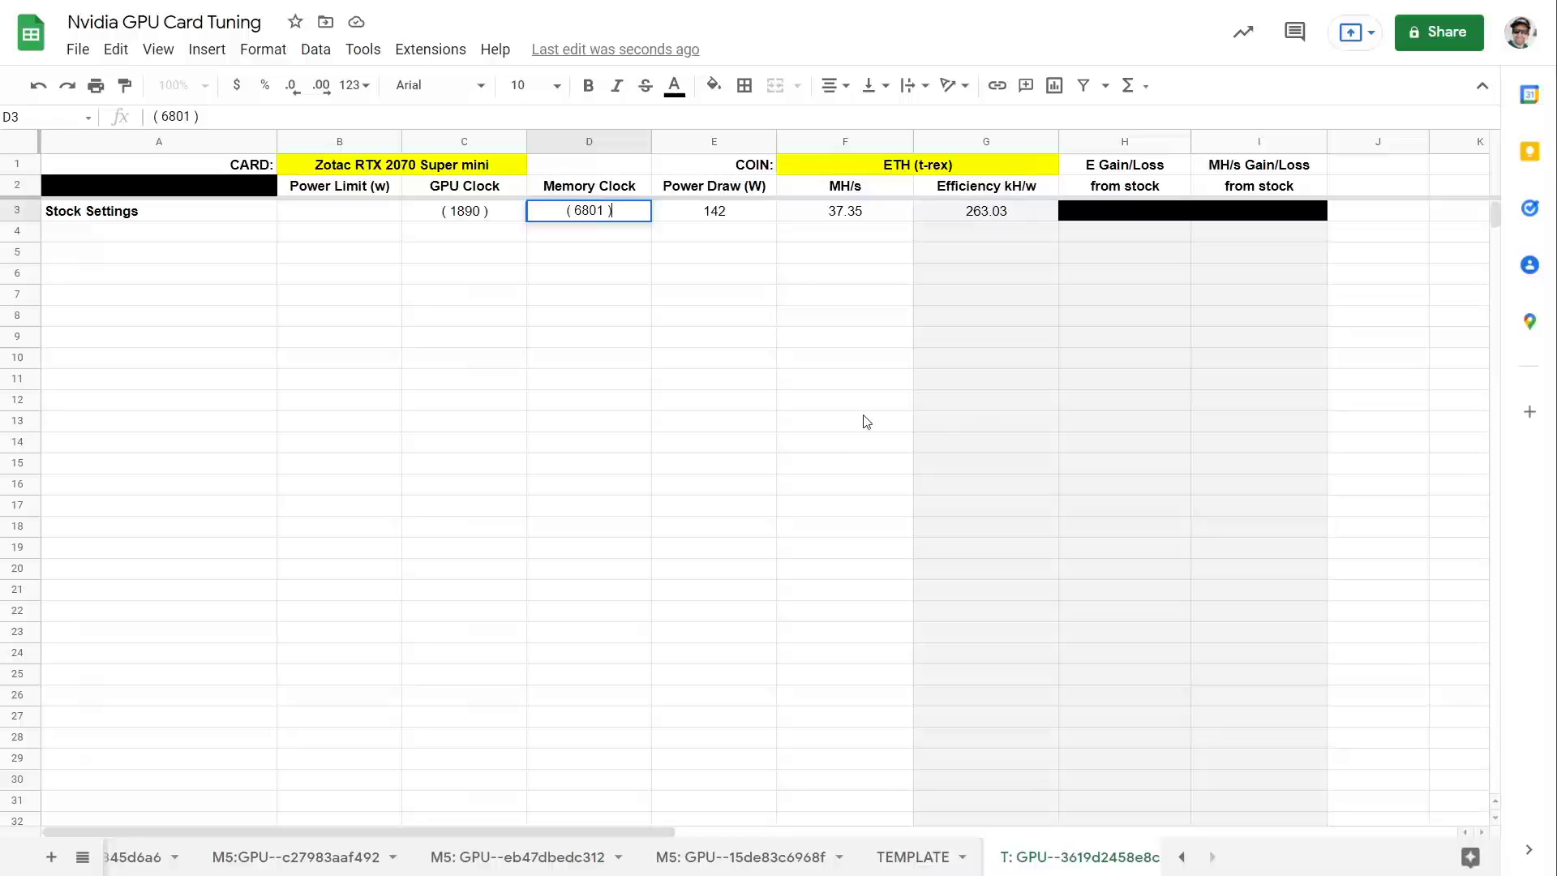
left_click(711, 278)
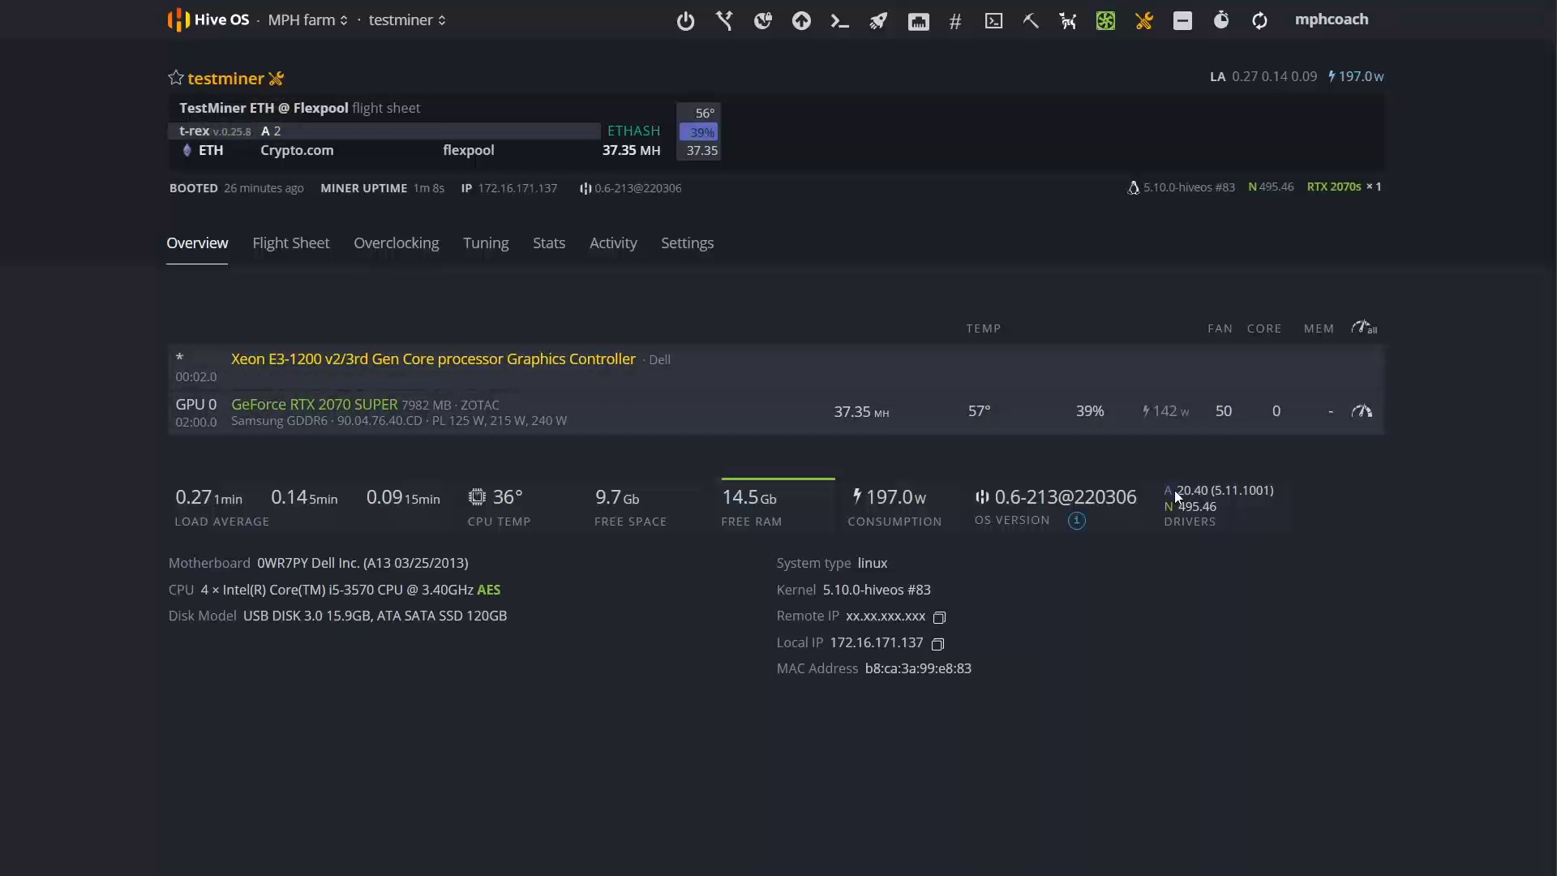
Step: In Hive OS, open GPU 0's overclocking configuration, read the core clock help, and set the core clock to 1065 MHz
left_click(1361, 413)
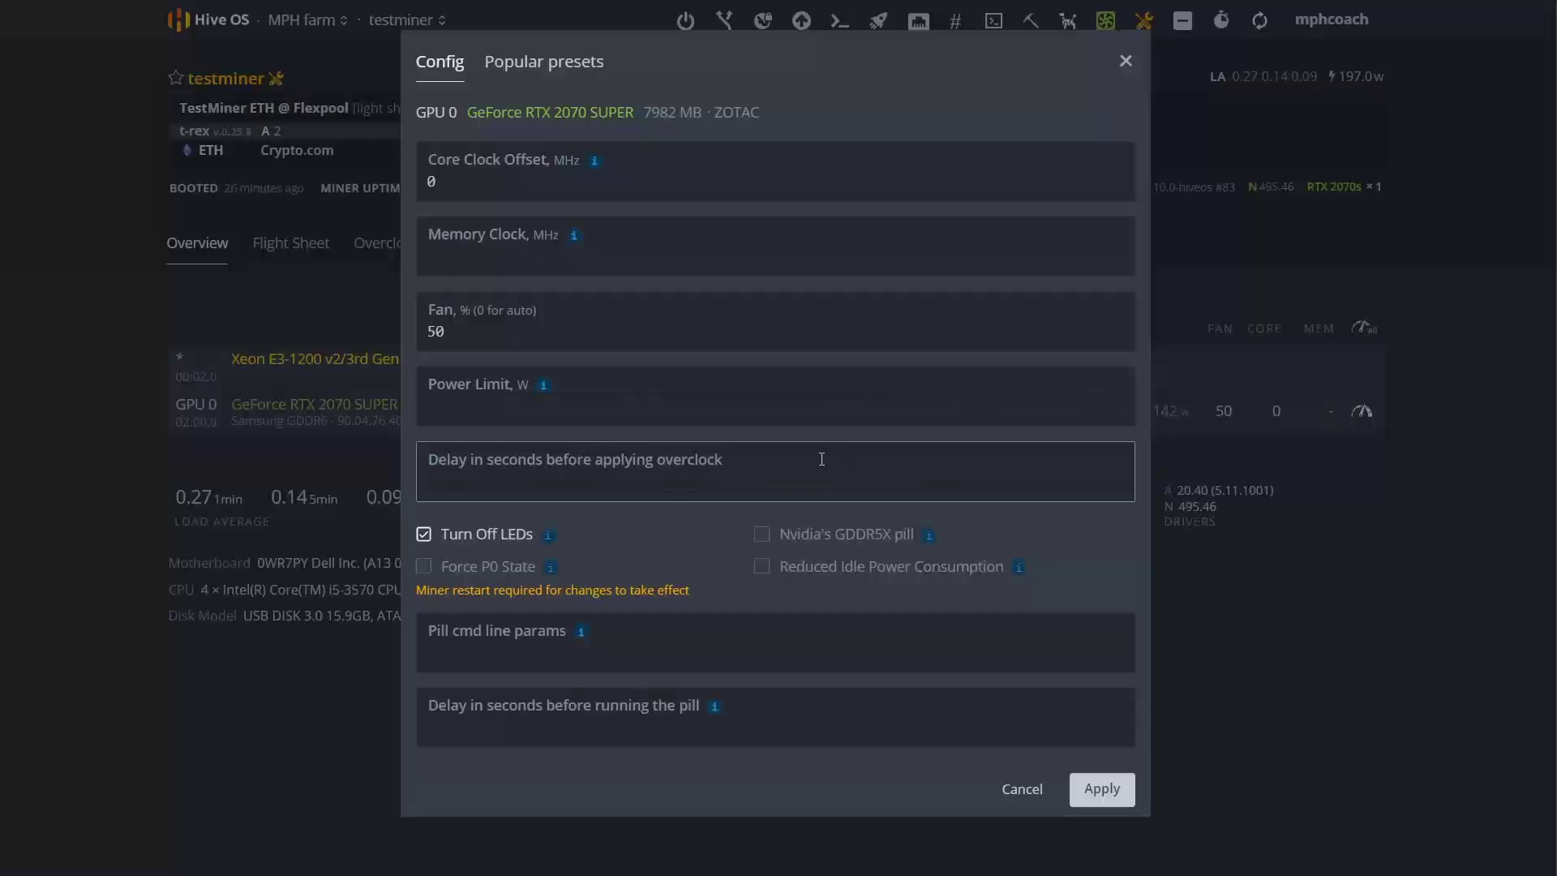
mouse_move(595, 170)
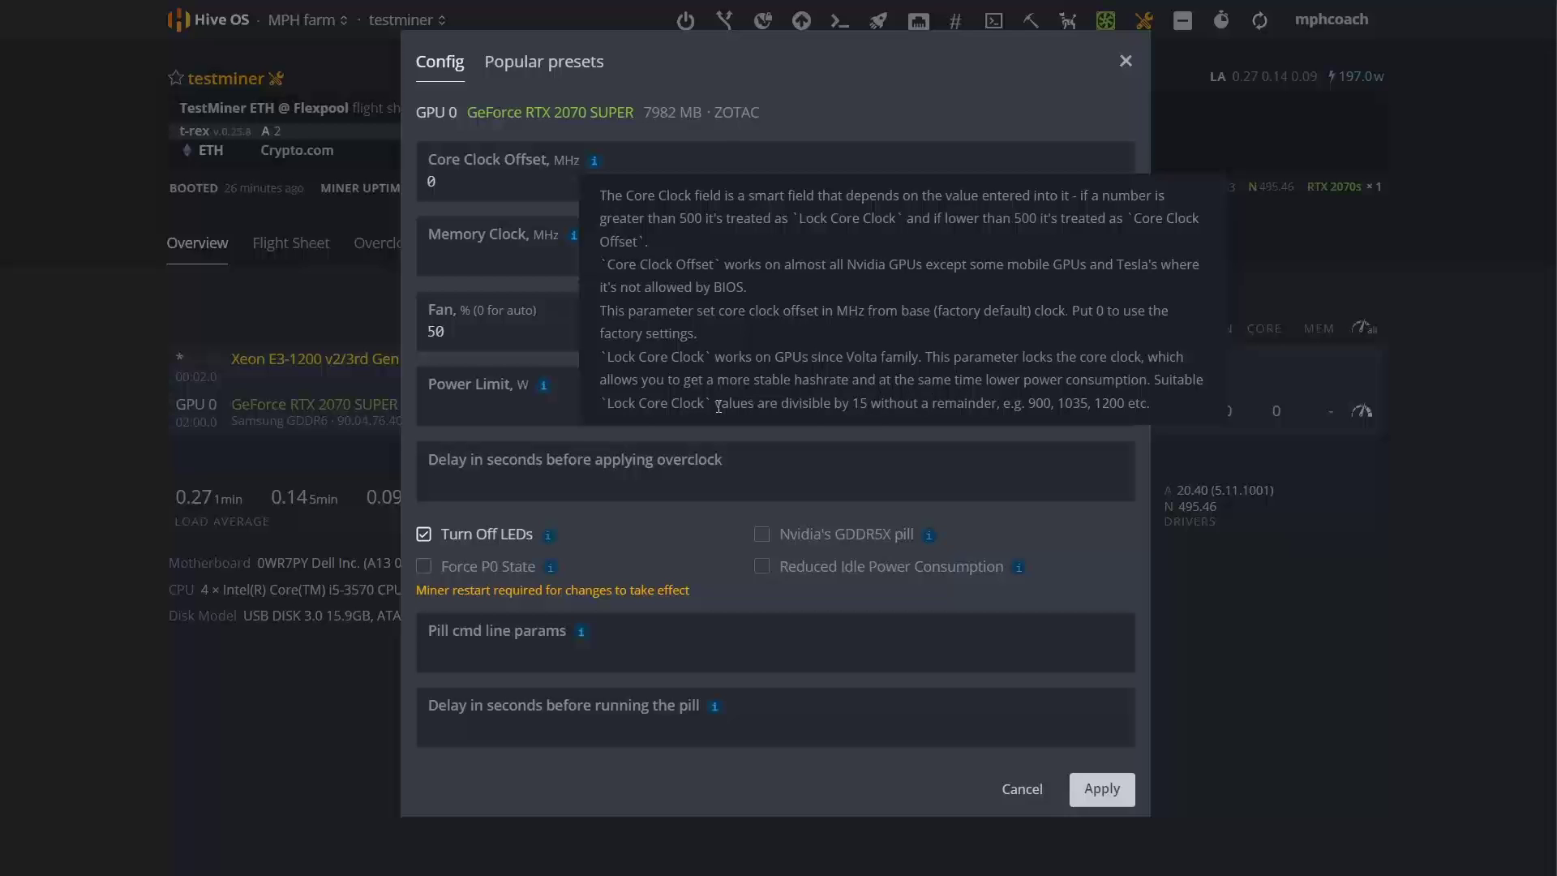
left_click(913, 397)
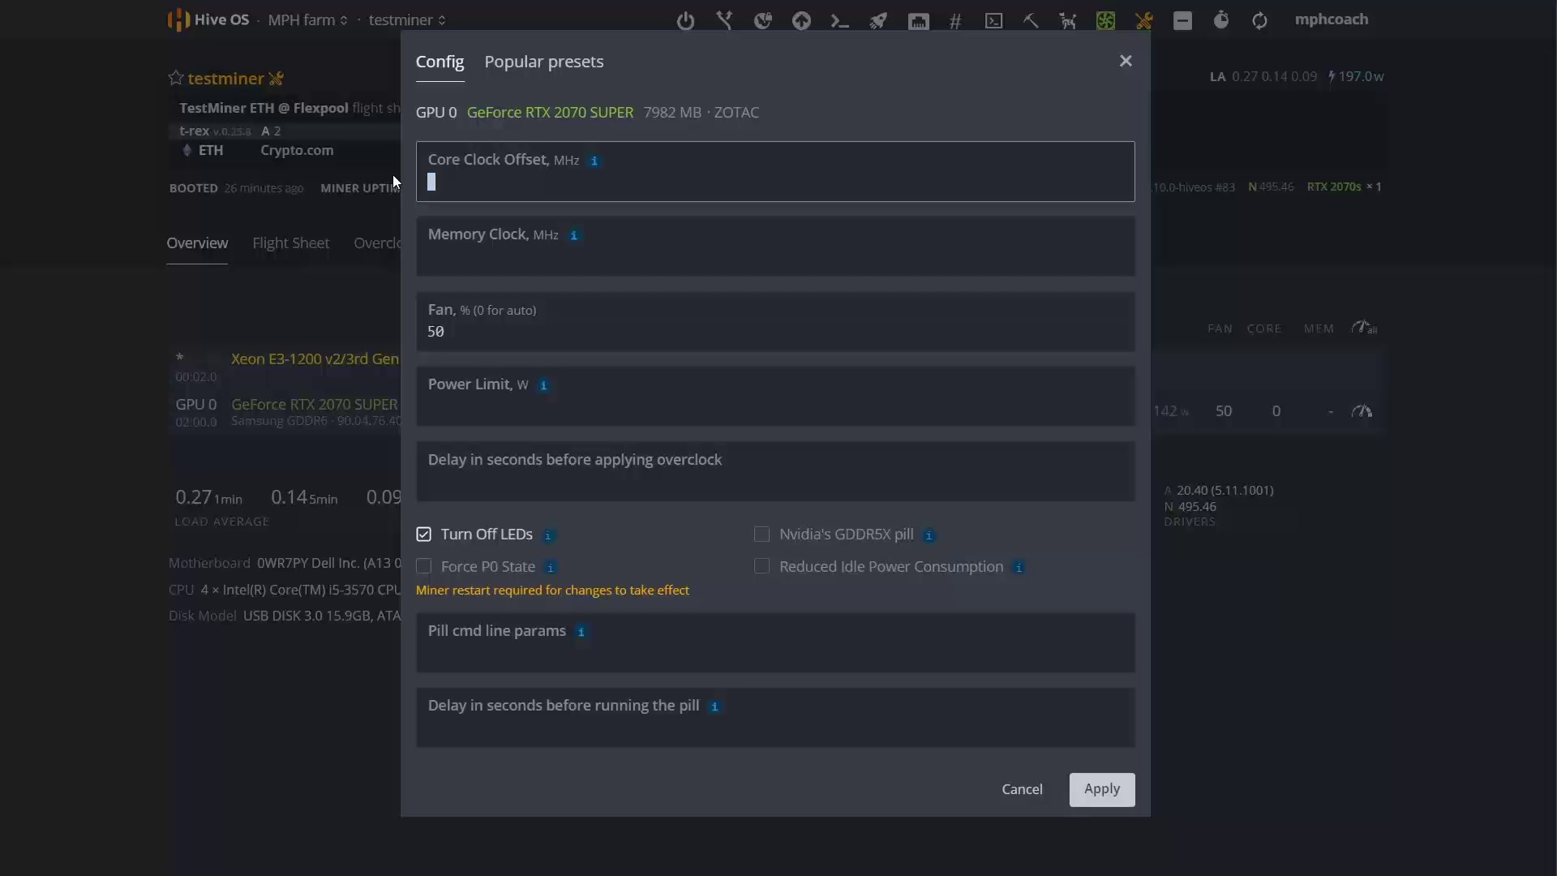
type("1065")
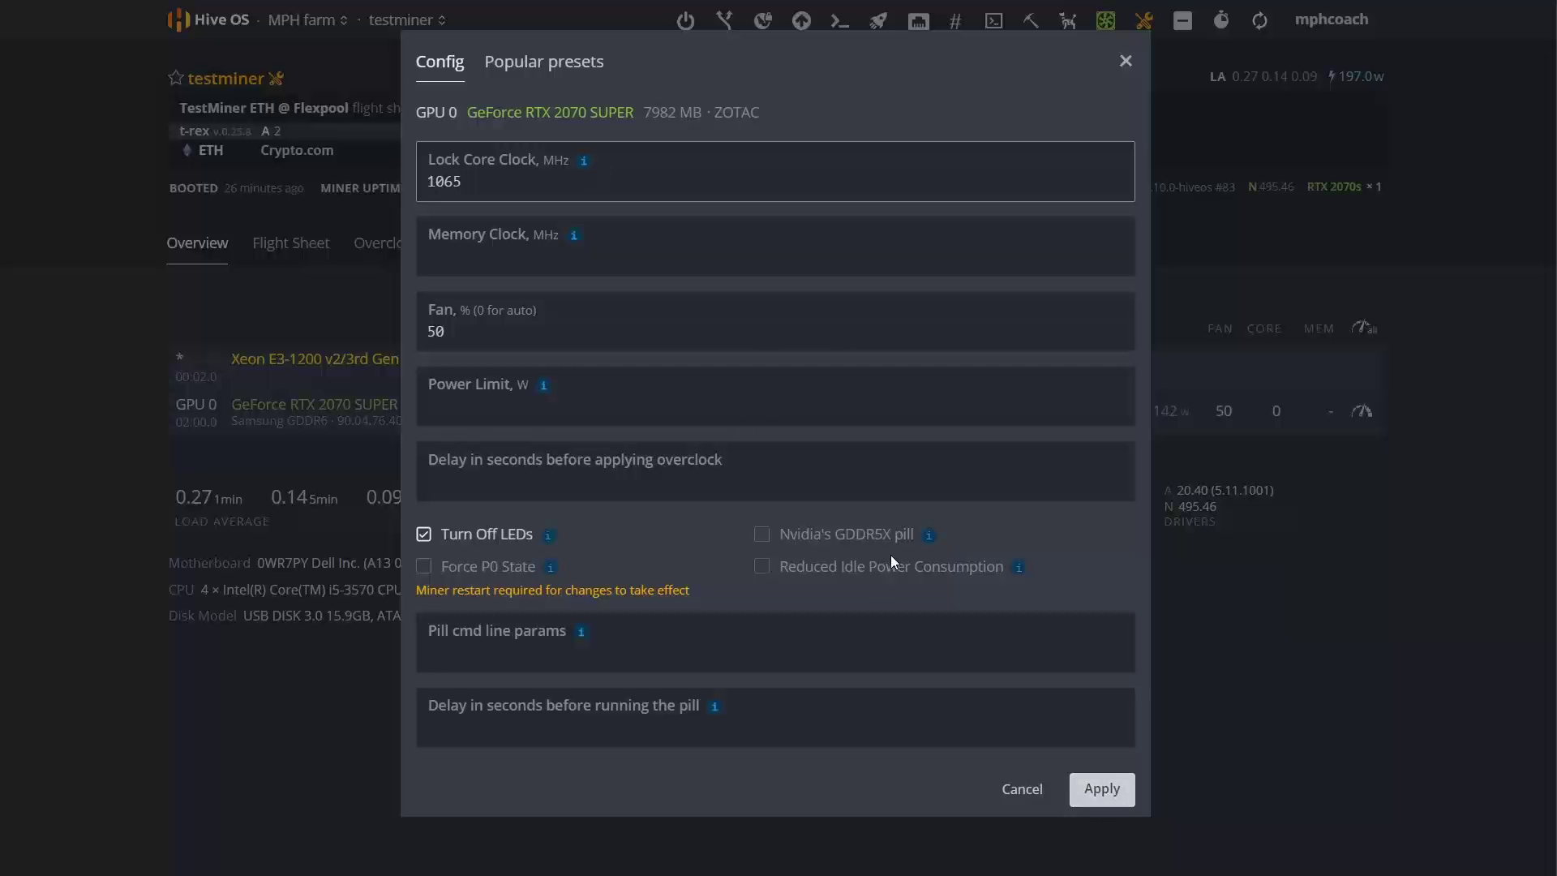
Step: Review the popular ETH presets for the RTX 2070 SUPER, and apply the GPU's overclocking configuration
left_click(531, 74)
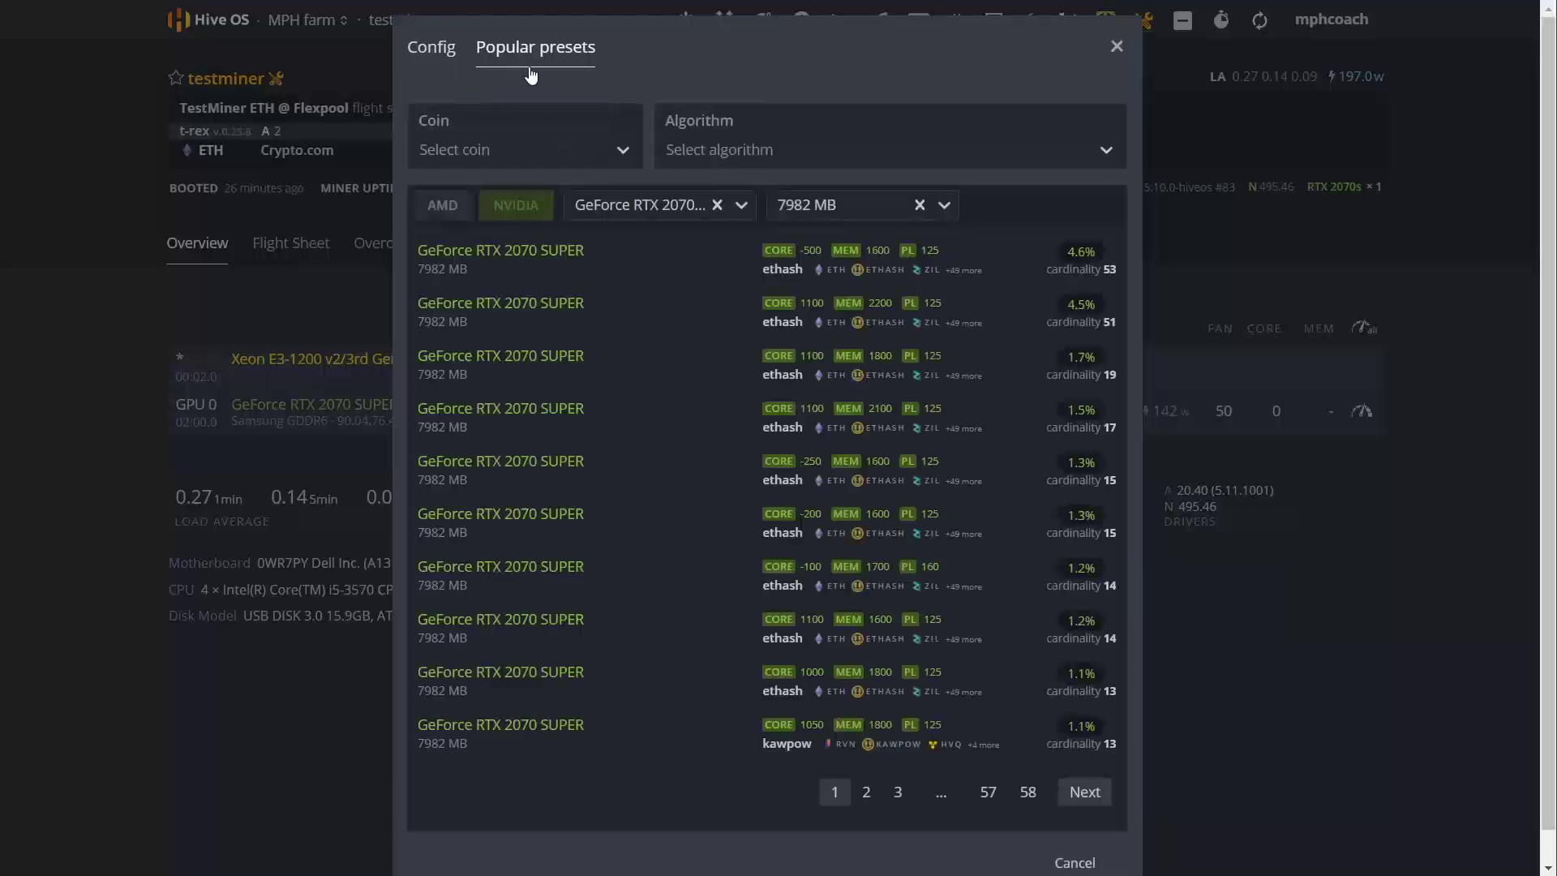
left_click(622, 154)
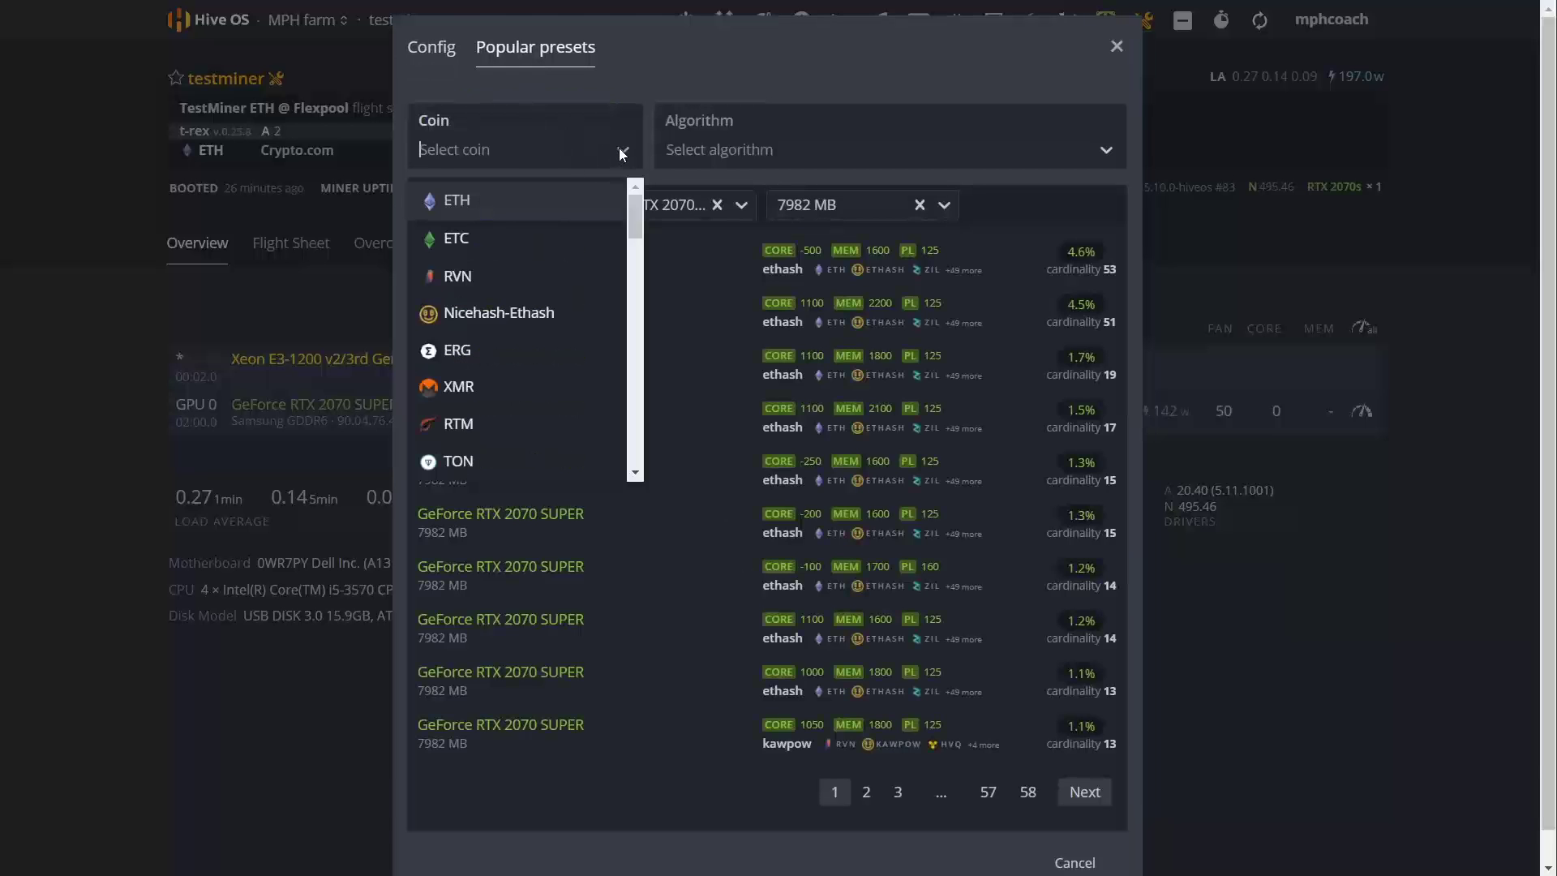
left_click(514, 200)
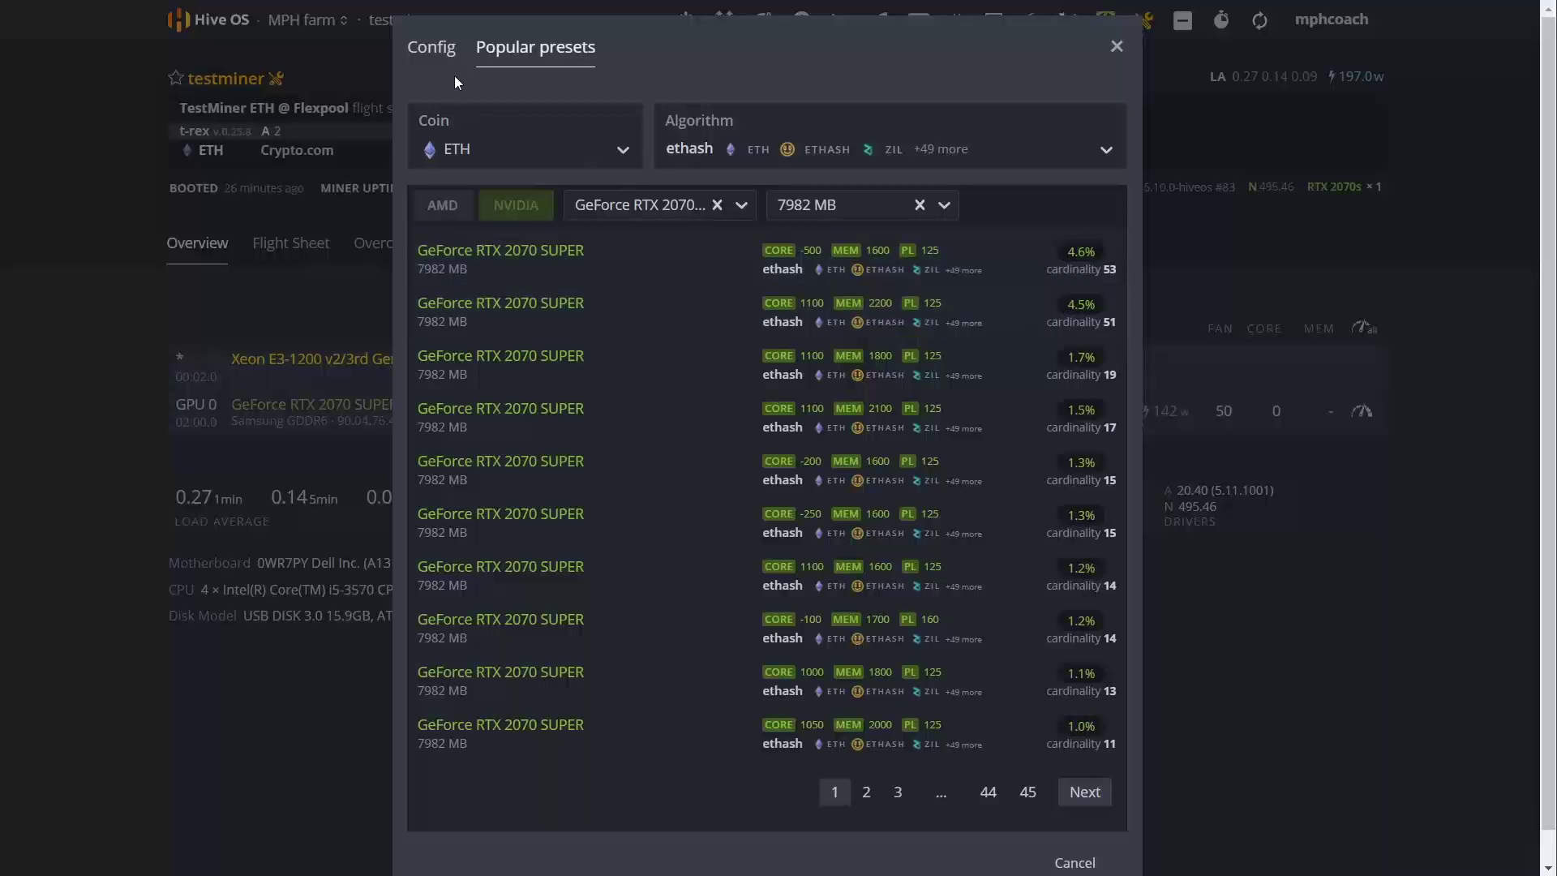
left_click(422, 50)
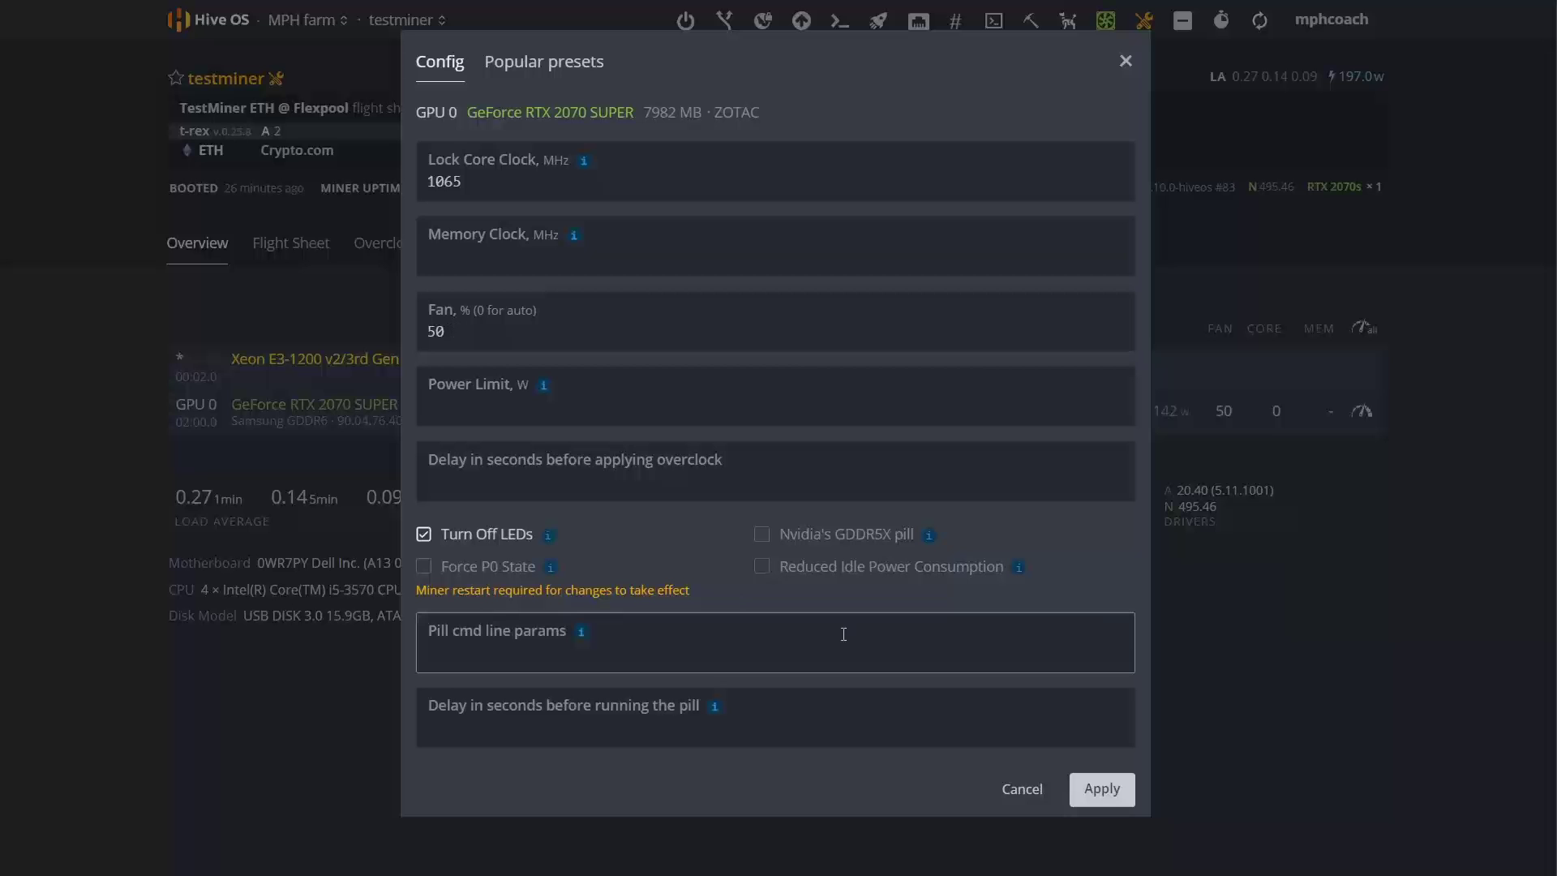
left_click(1112, 799)
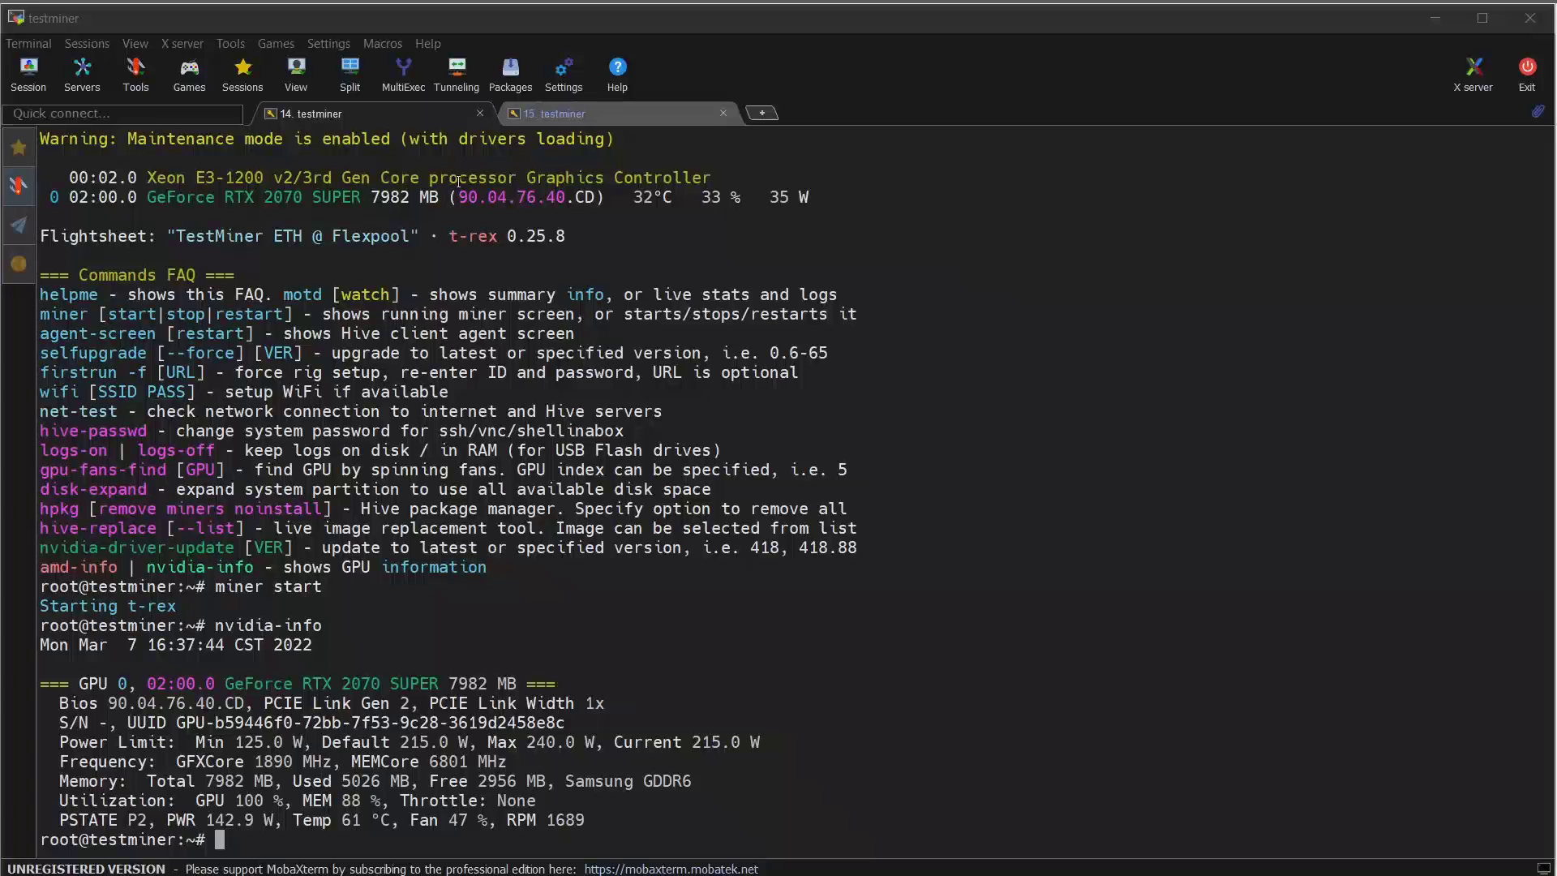
Step: Switch to the terminal and examine the GPU's power draw in the second testminer session's t-rex log
left_click(586, 112)
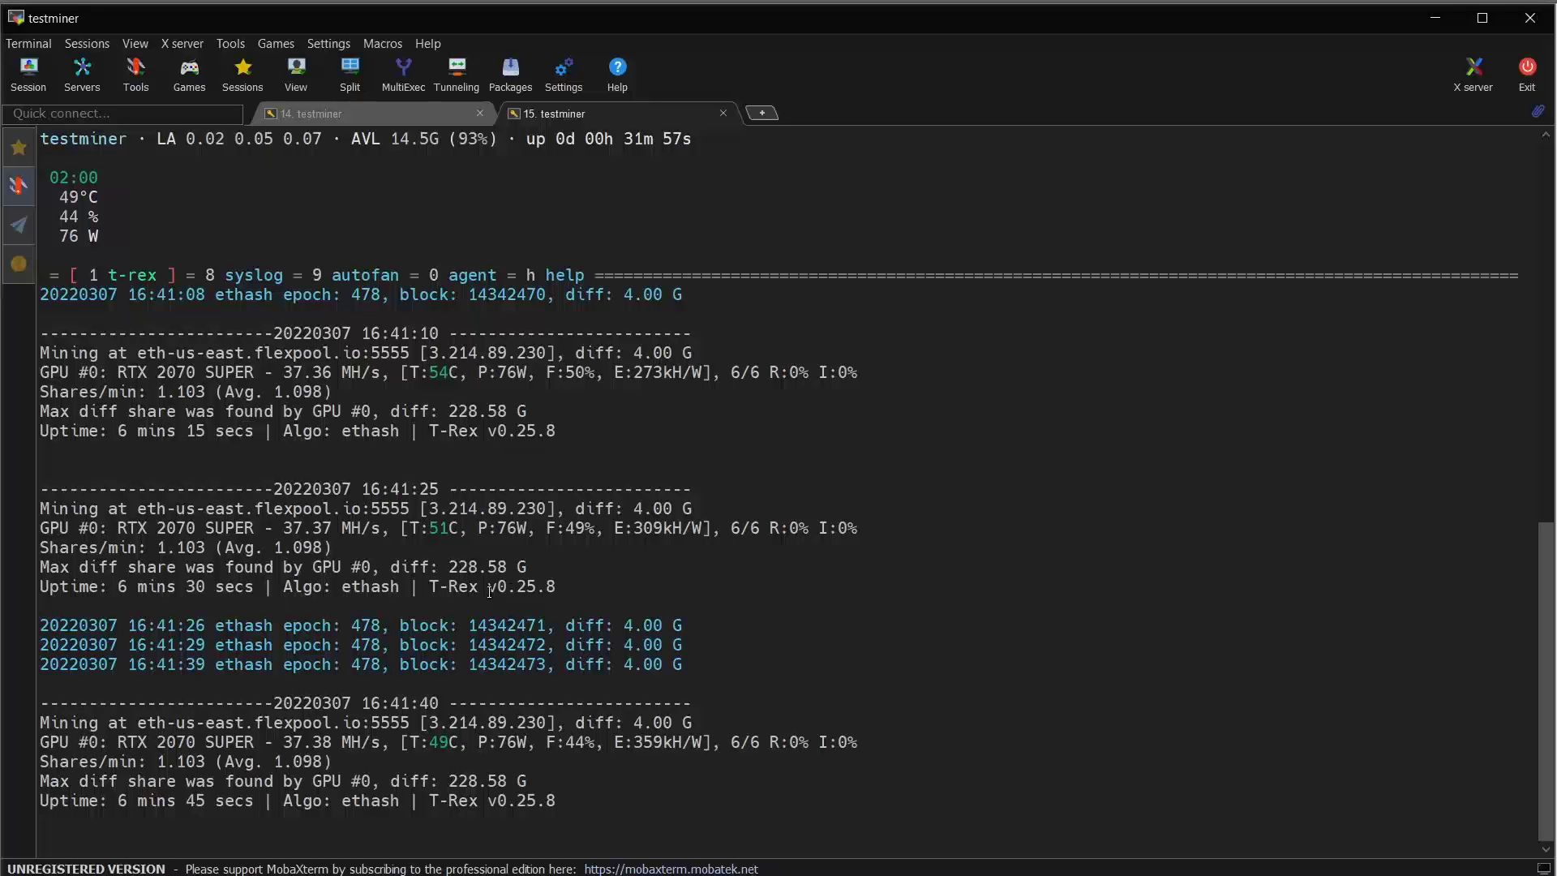
left_click_drag(497, 527, 528, 529)
left_click(500, 529)
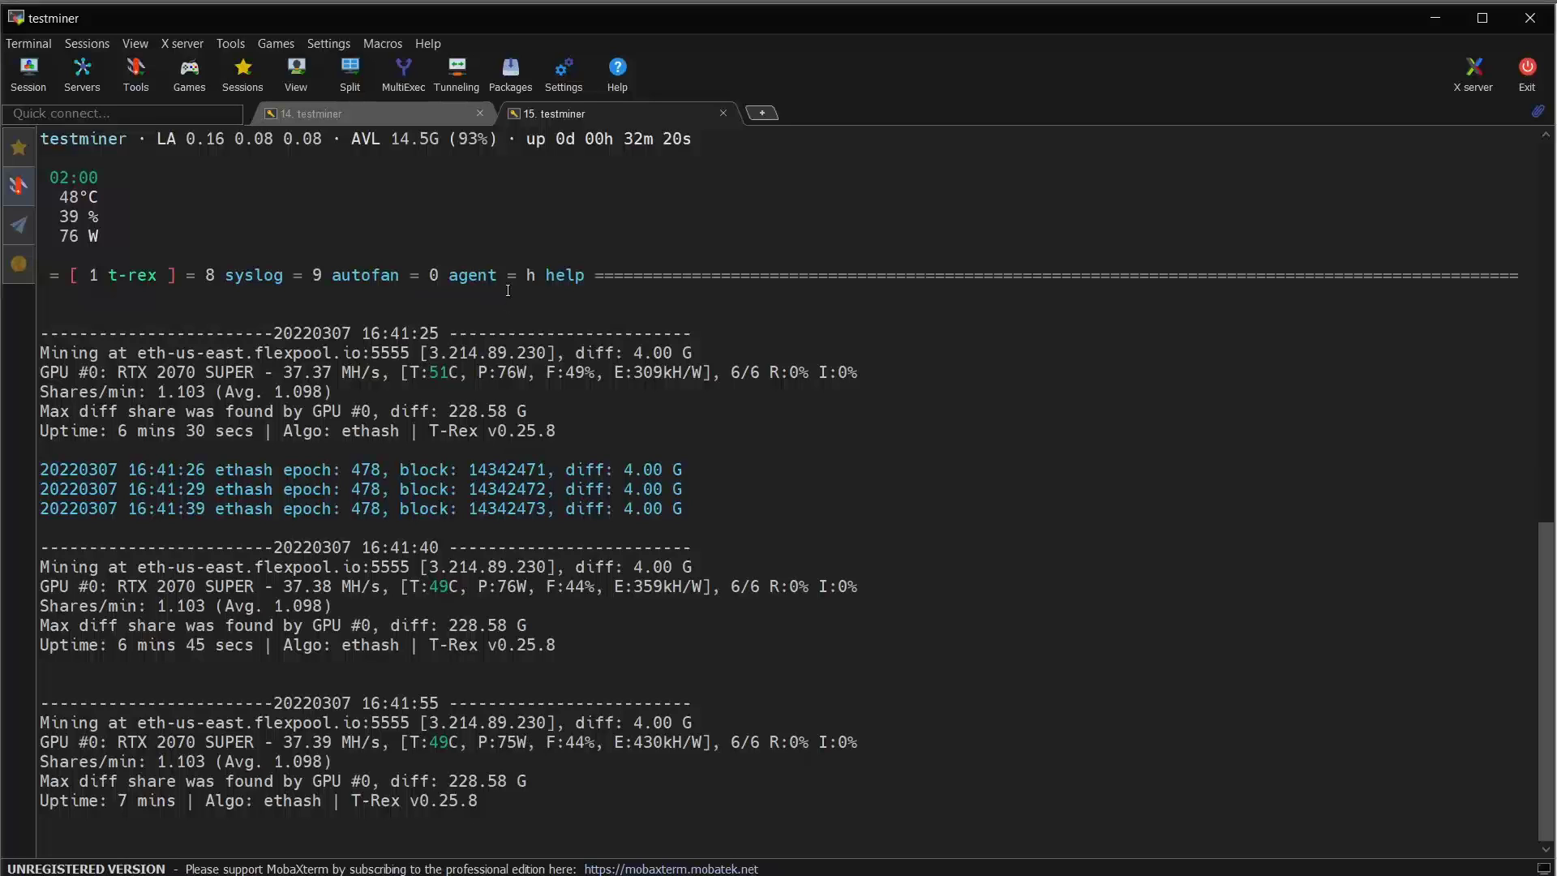
Step: Clear the first testminer session and run nvidia-info to check the GPU's clocks and power
left_click(311, 115)
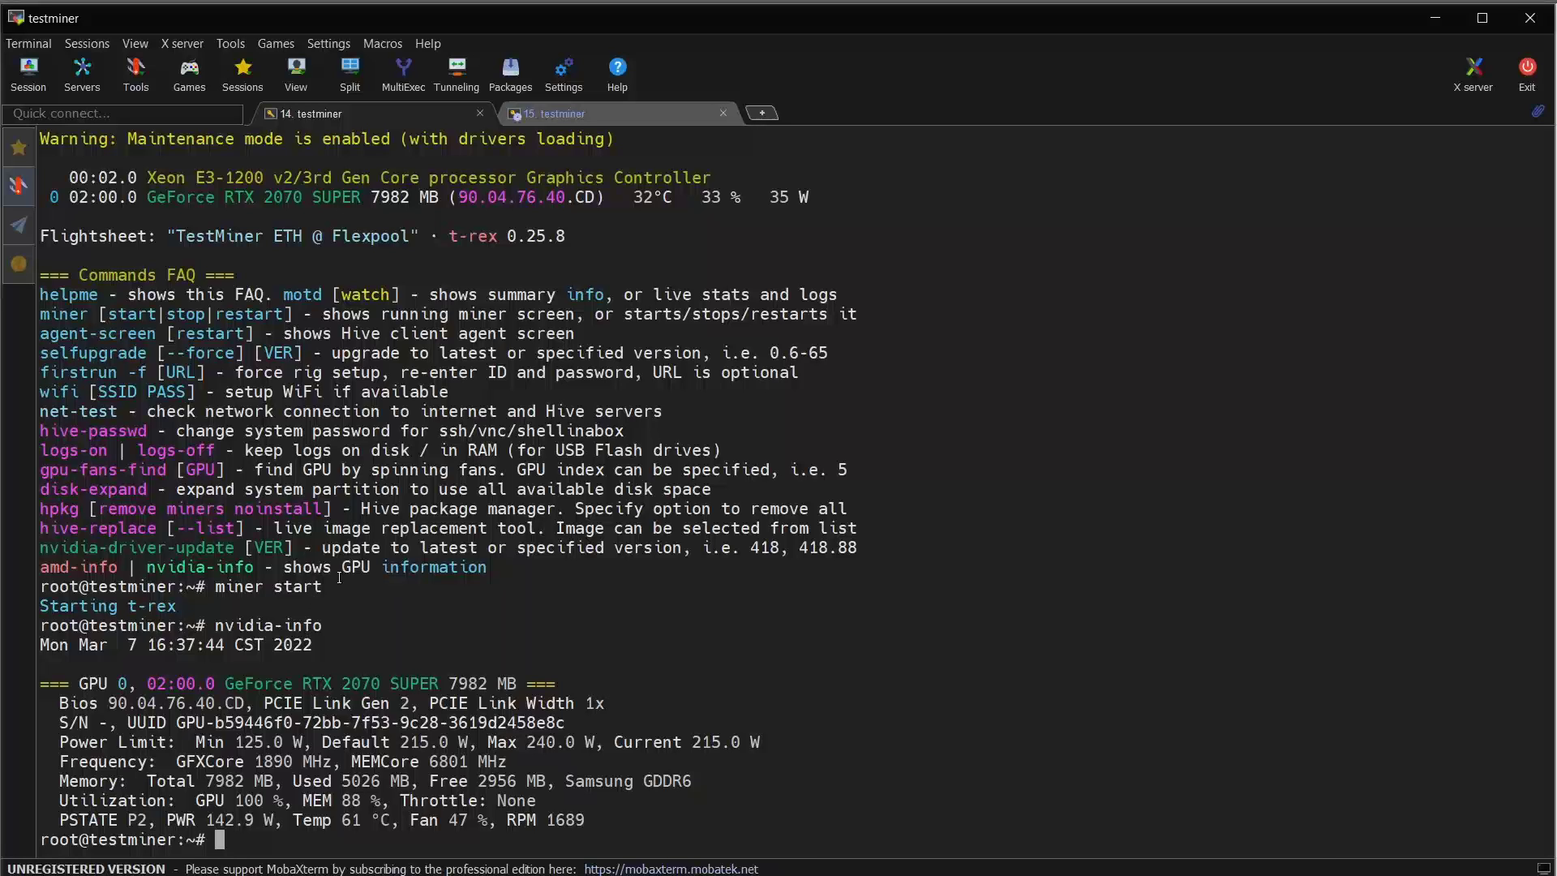
key("ctrl+l")
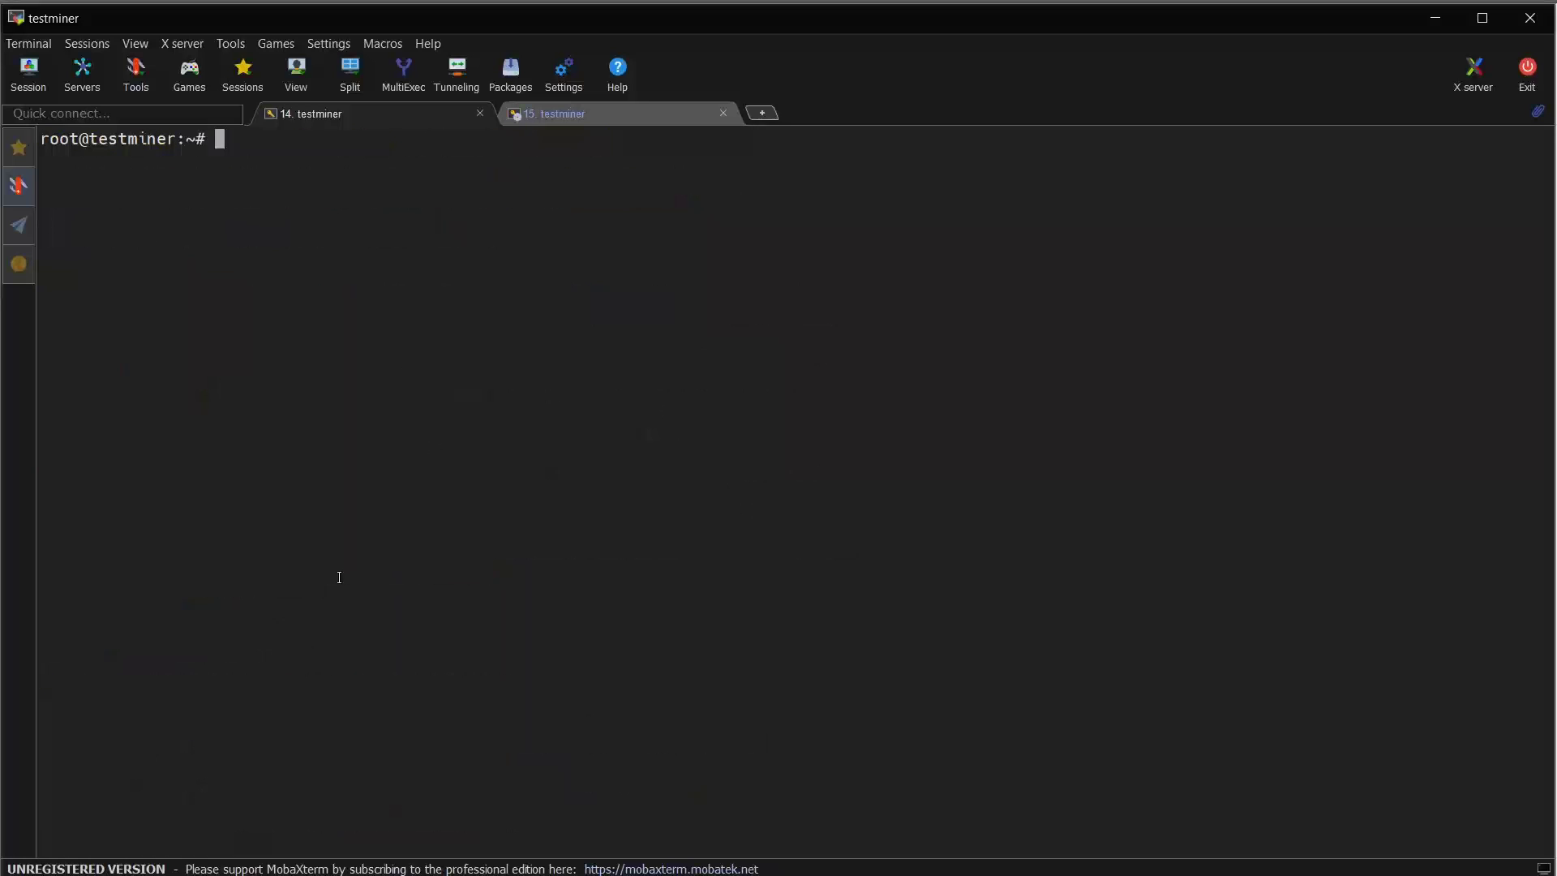
type("nvidia-info")
key("Return")
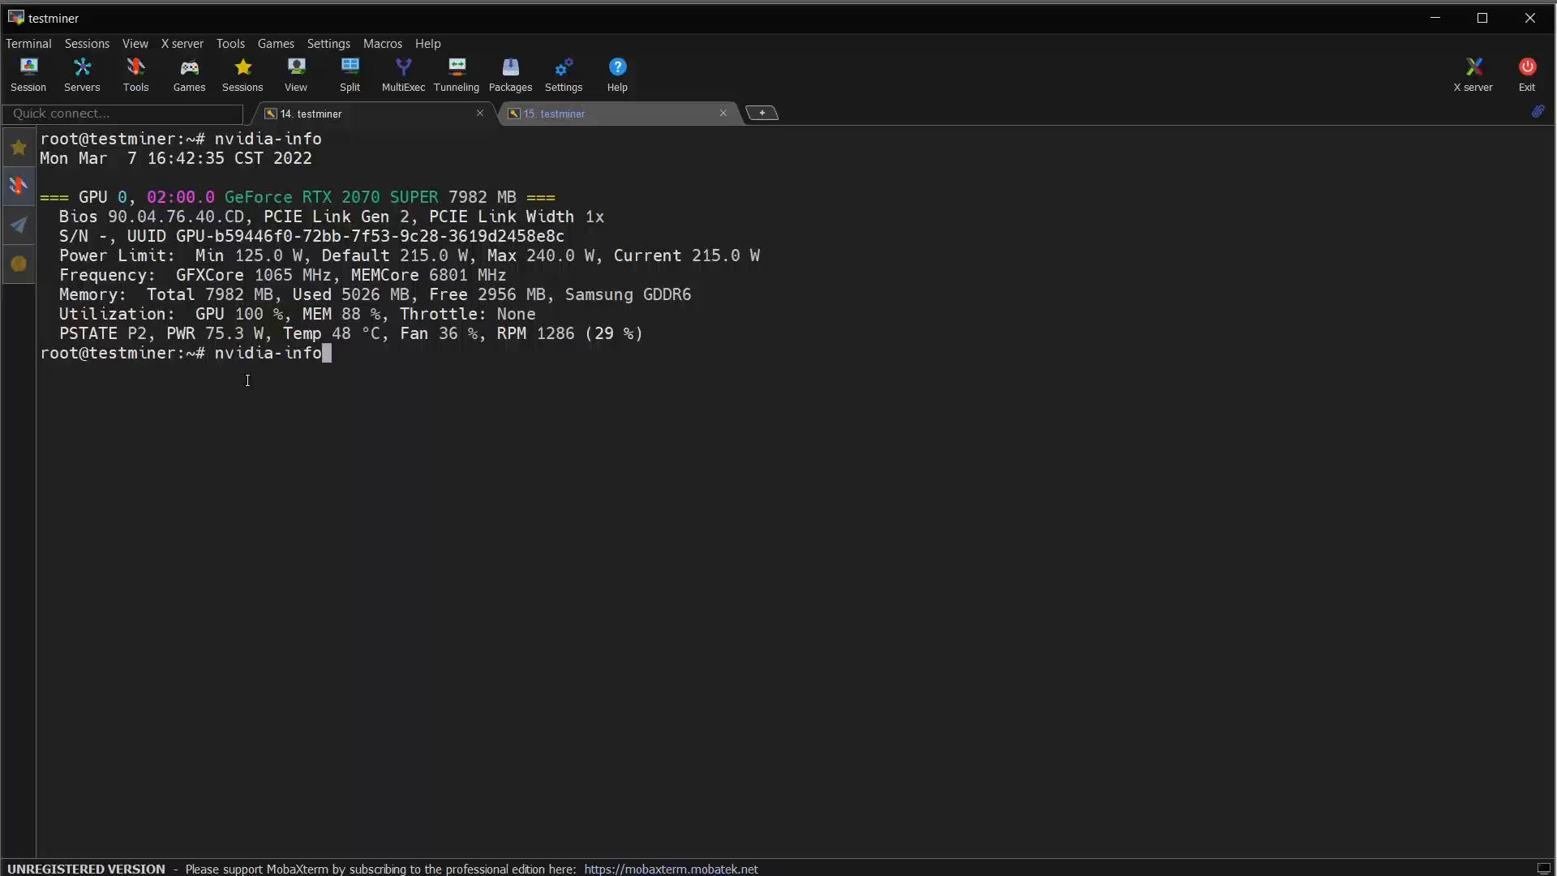
Step: Rerun nvidia-info three more times to compare the GPU's power readings, and clear the terminal
key("Up")
key("Return")
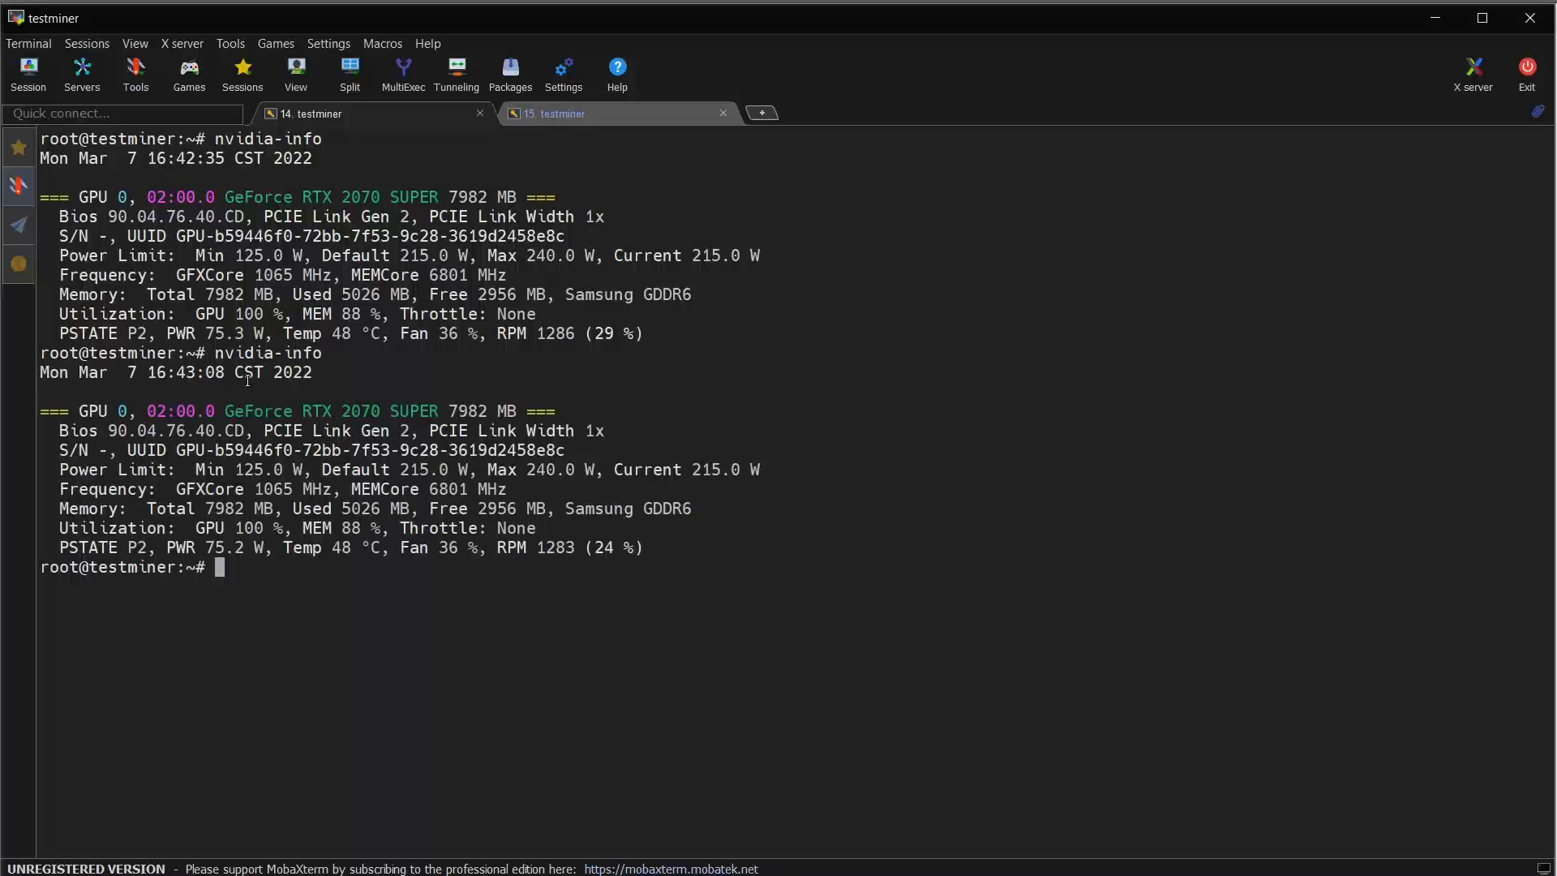
key("Up")
key("Return")
key("Up")
key("Return")
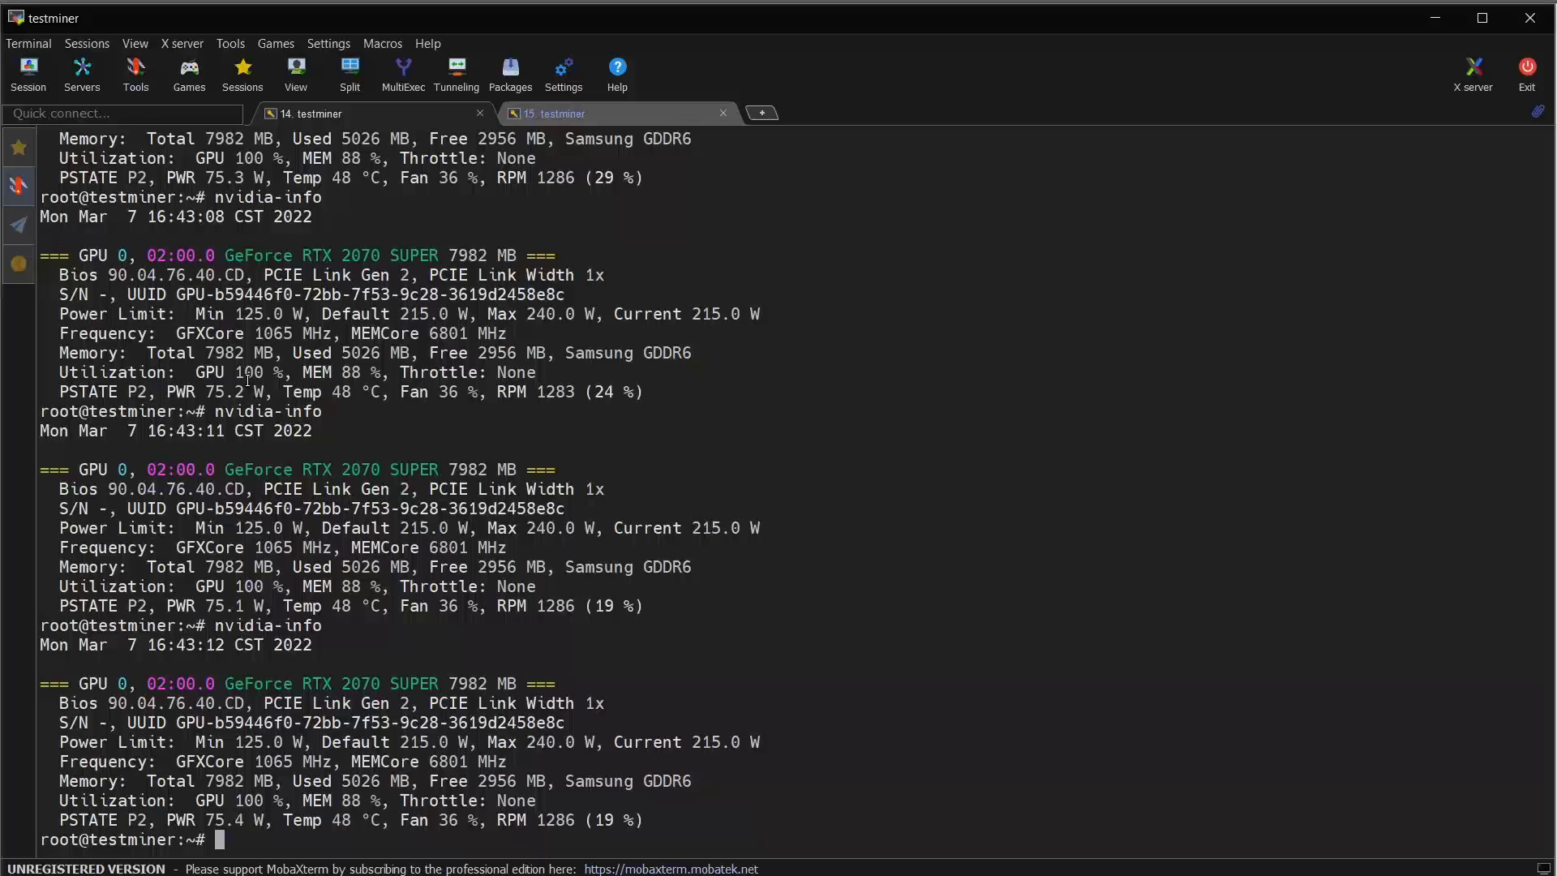
key("ctrl+l")
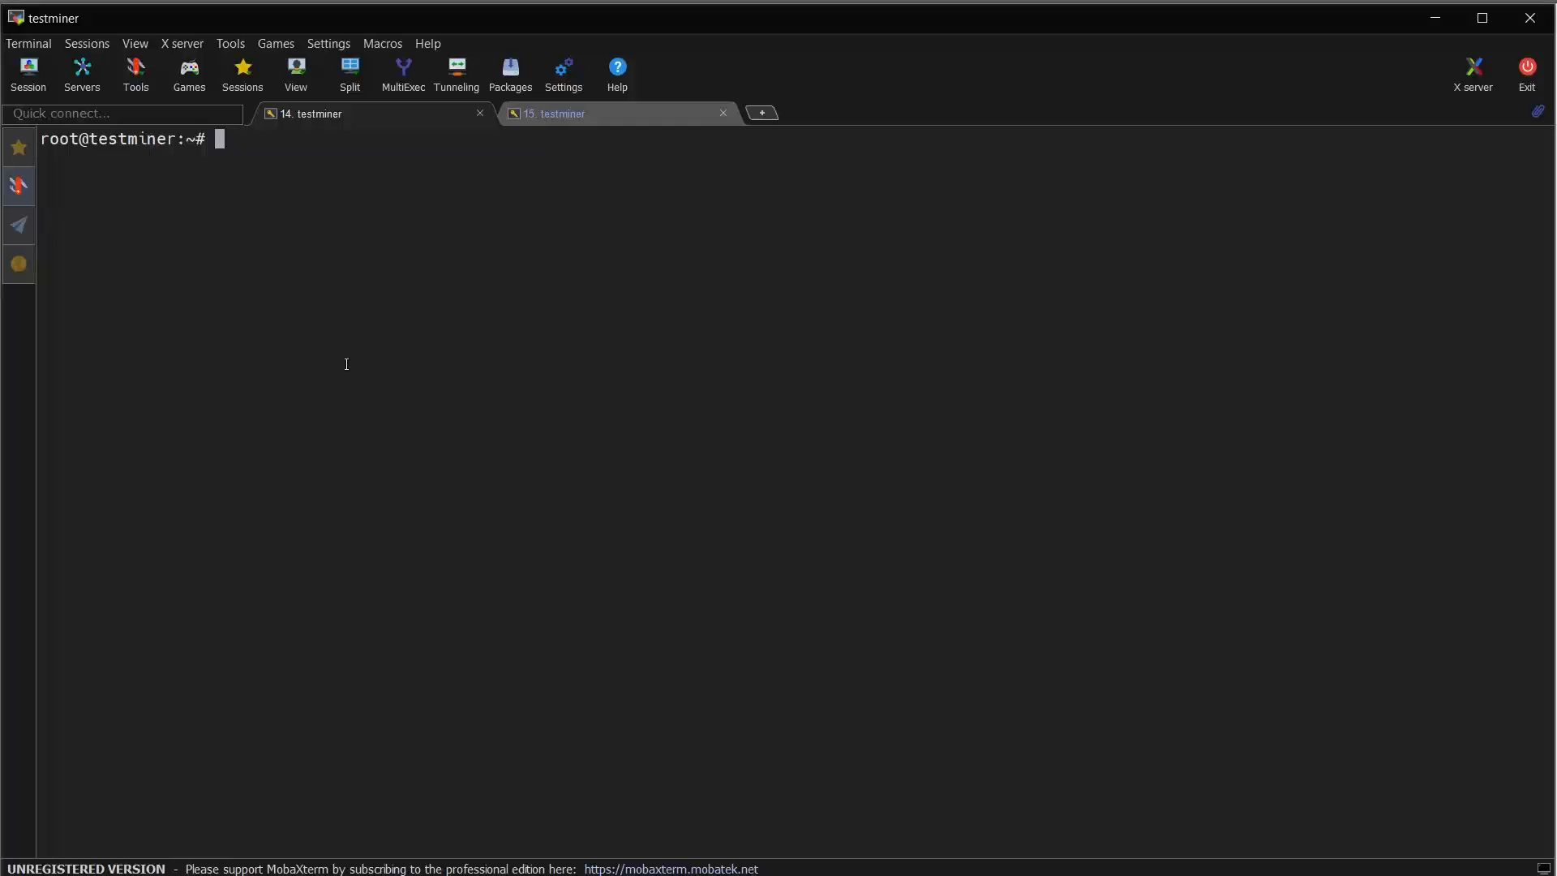
Step: Return to the session with the live stats and check the power draw in the recent t-rex log entries
left_click(580, 118)
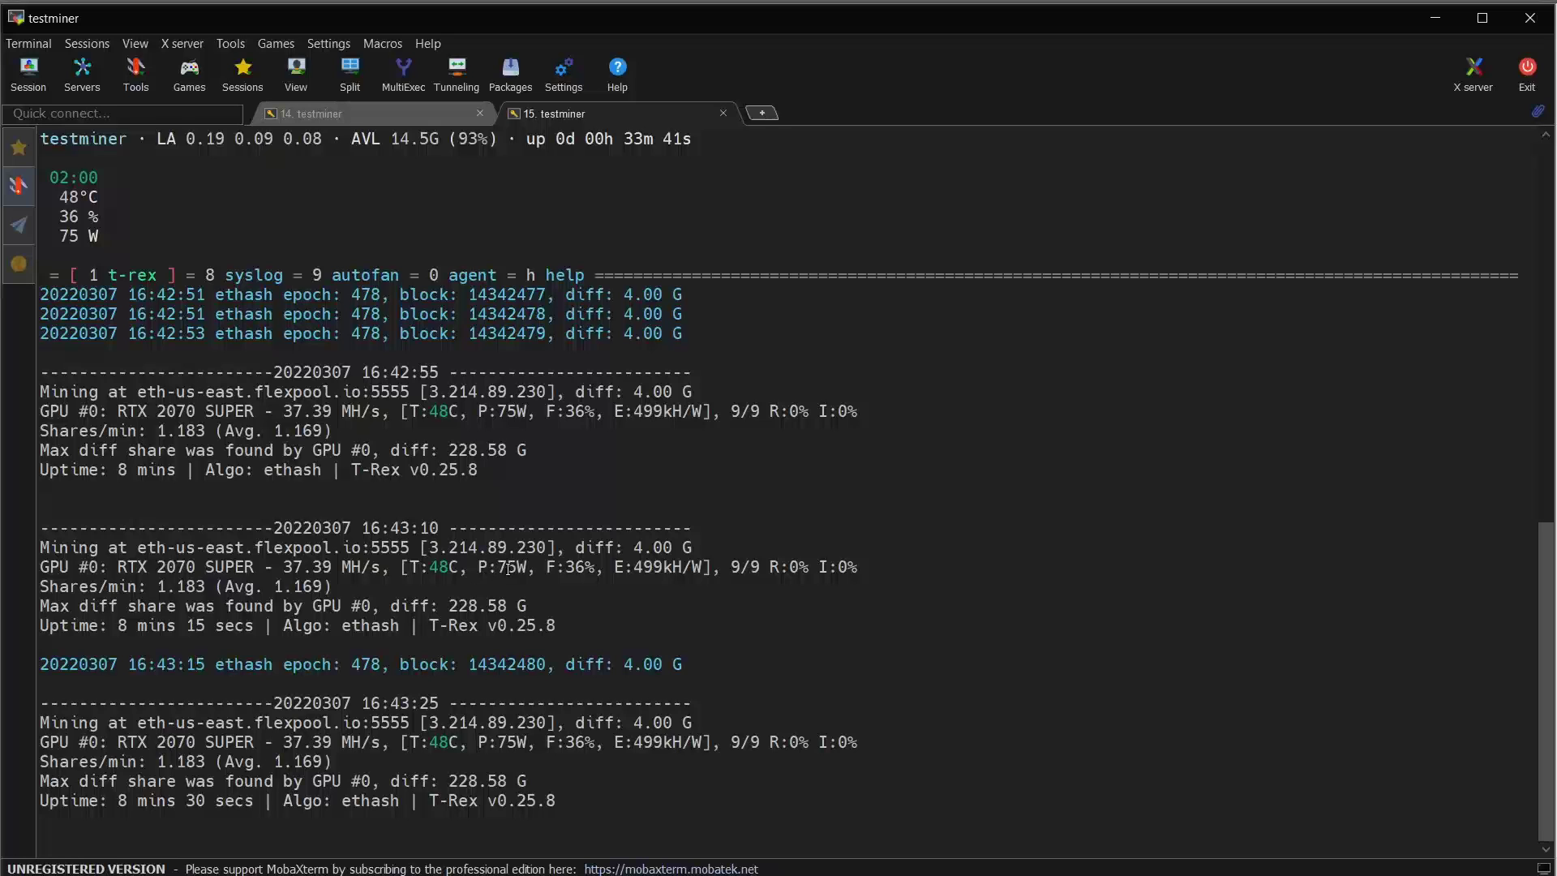
left_click_drag(497, 567, 520, 565)
left_click(519, 565)
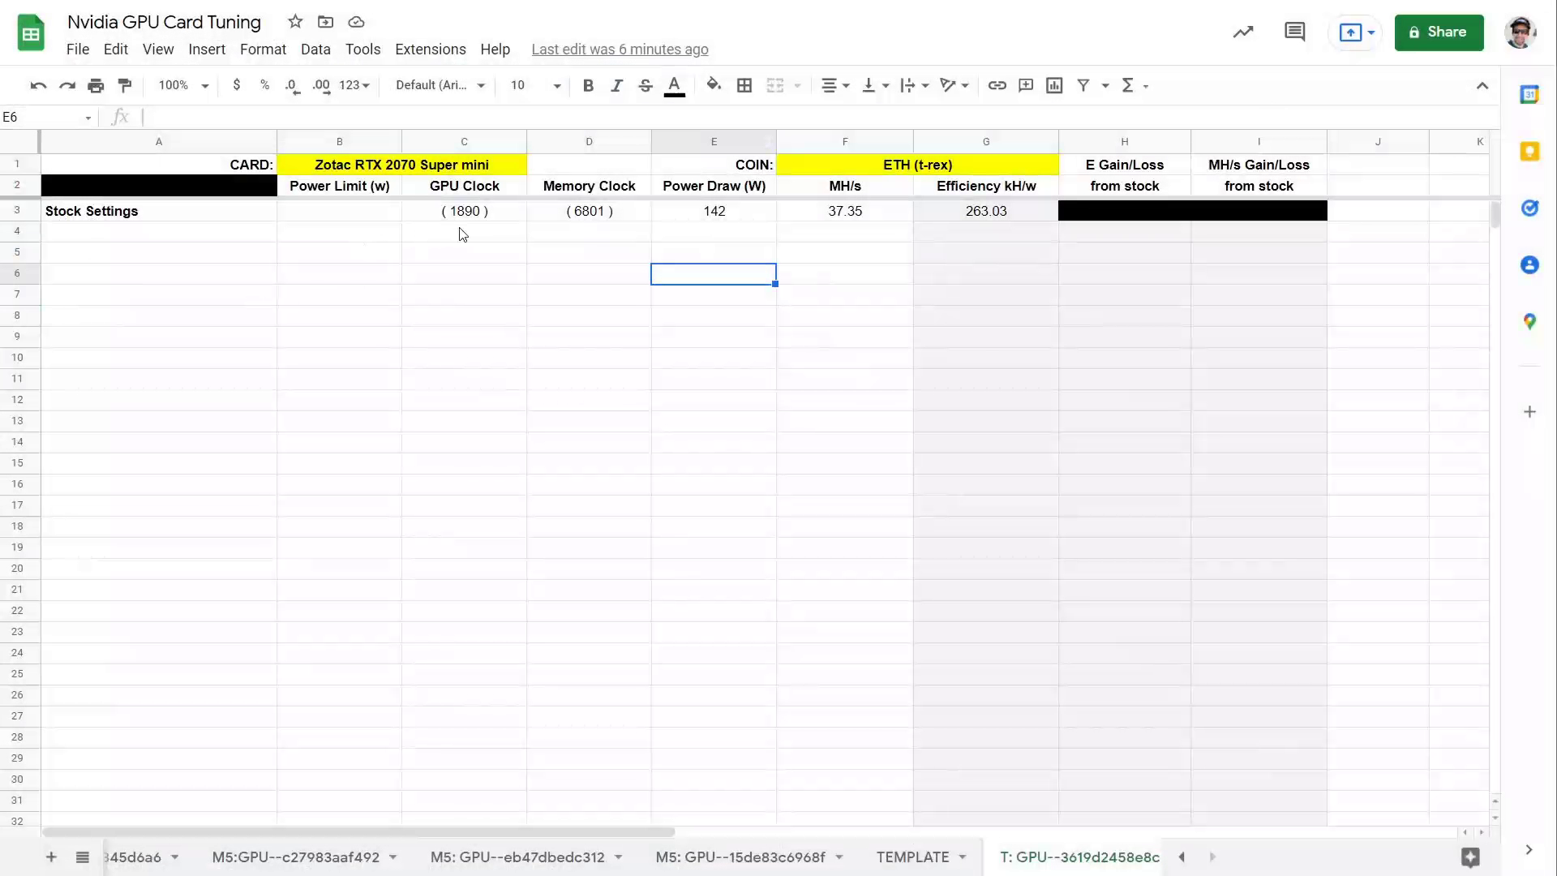
Step: In row 5 of the tuning sheet, enter a GPU clock of 1065 and copy the stock memory clock entry (6801) beneath it
left_click(444, 260)
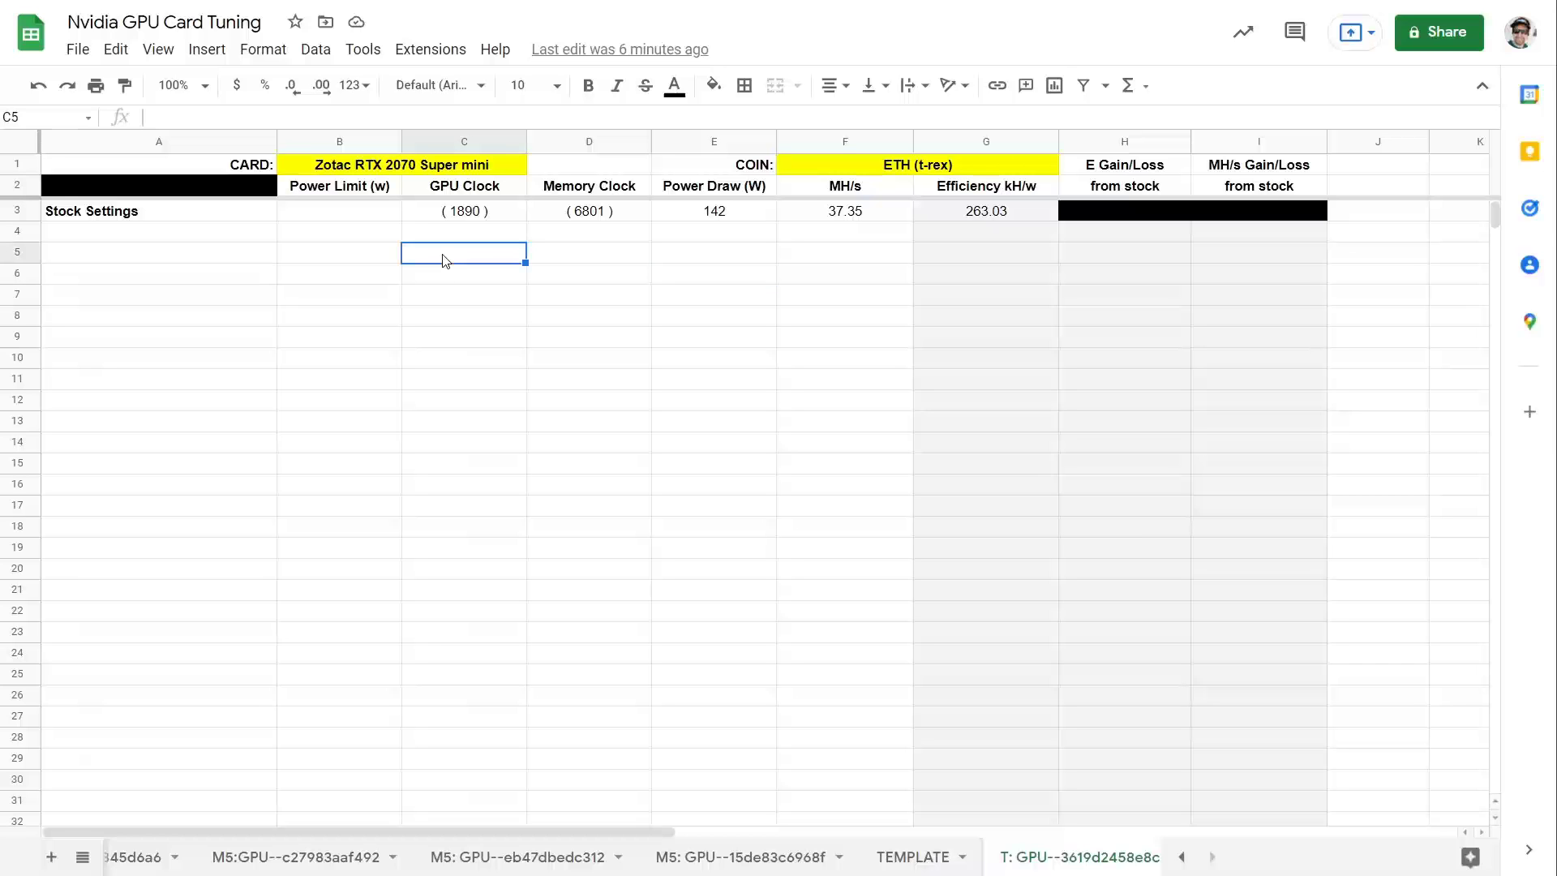
type("1065")
left_click(591, 256)
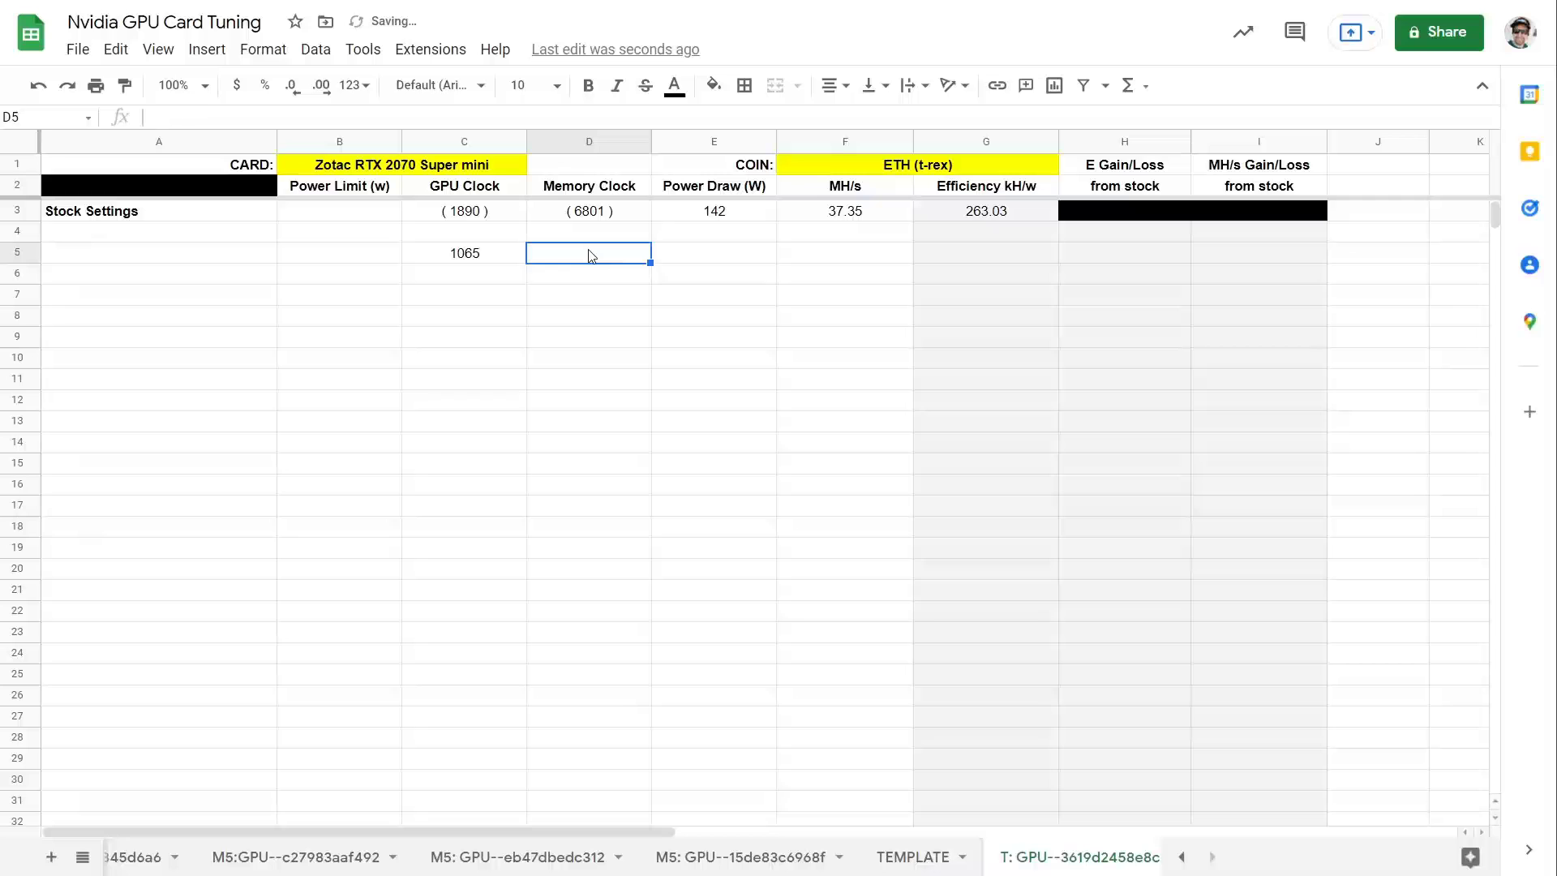
key("Up")
key("Up")
key("ctrl+c")
key("Down")
key("Down")
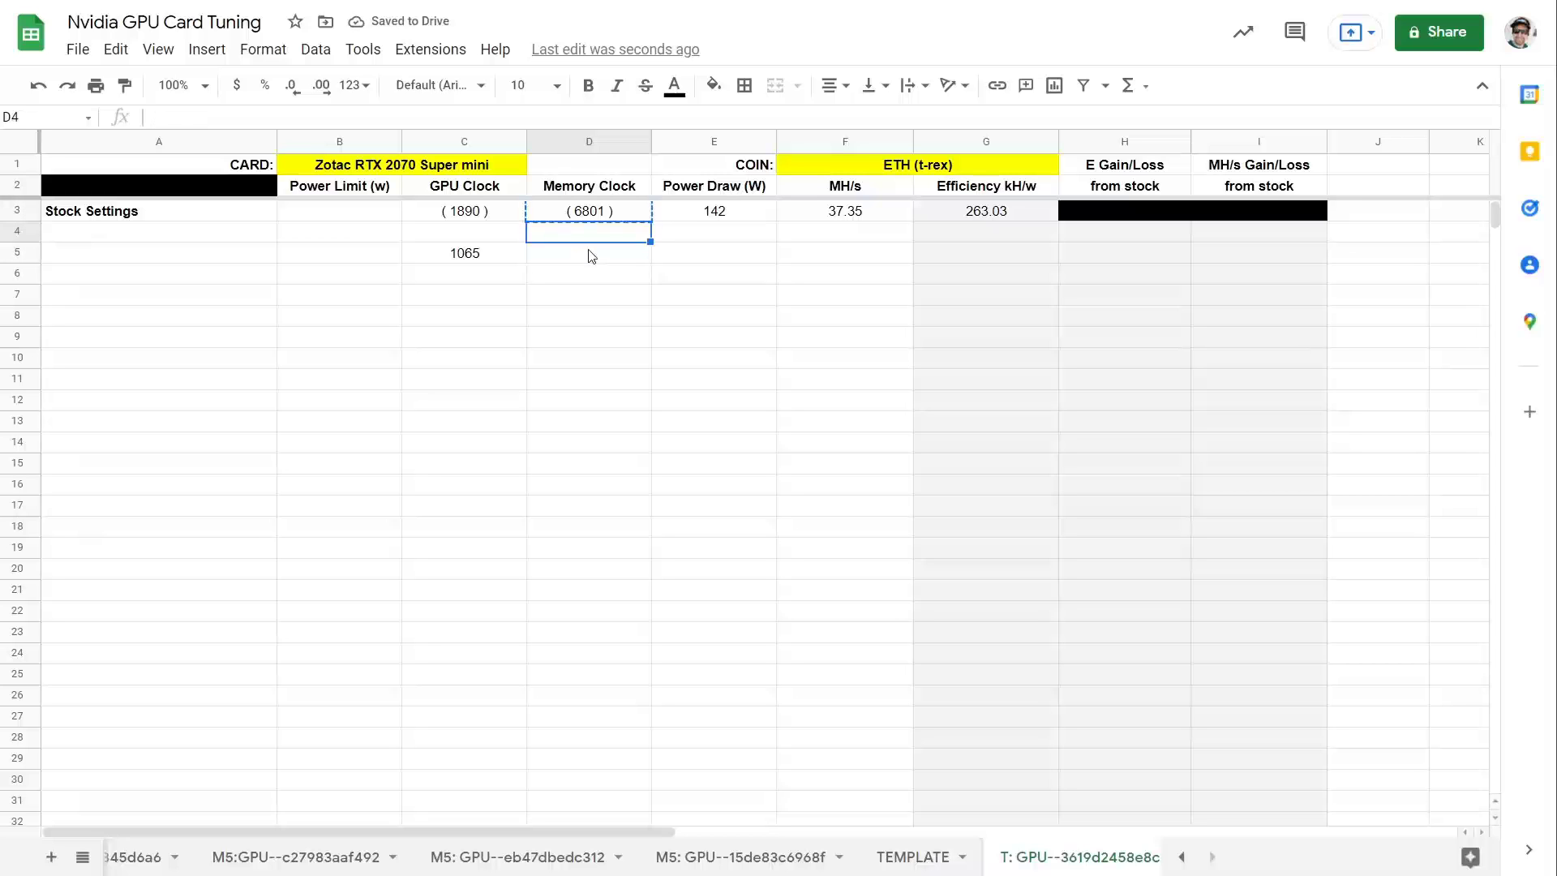
key("ctrl+v")
key("Right")
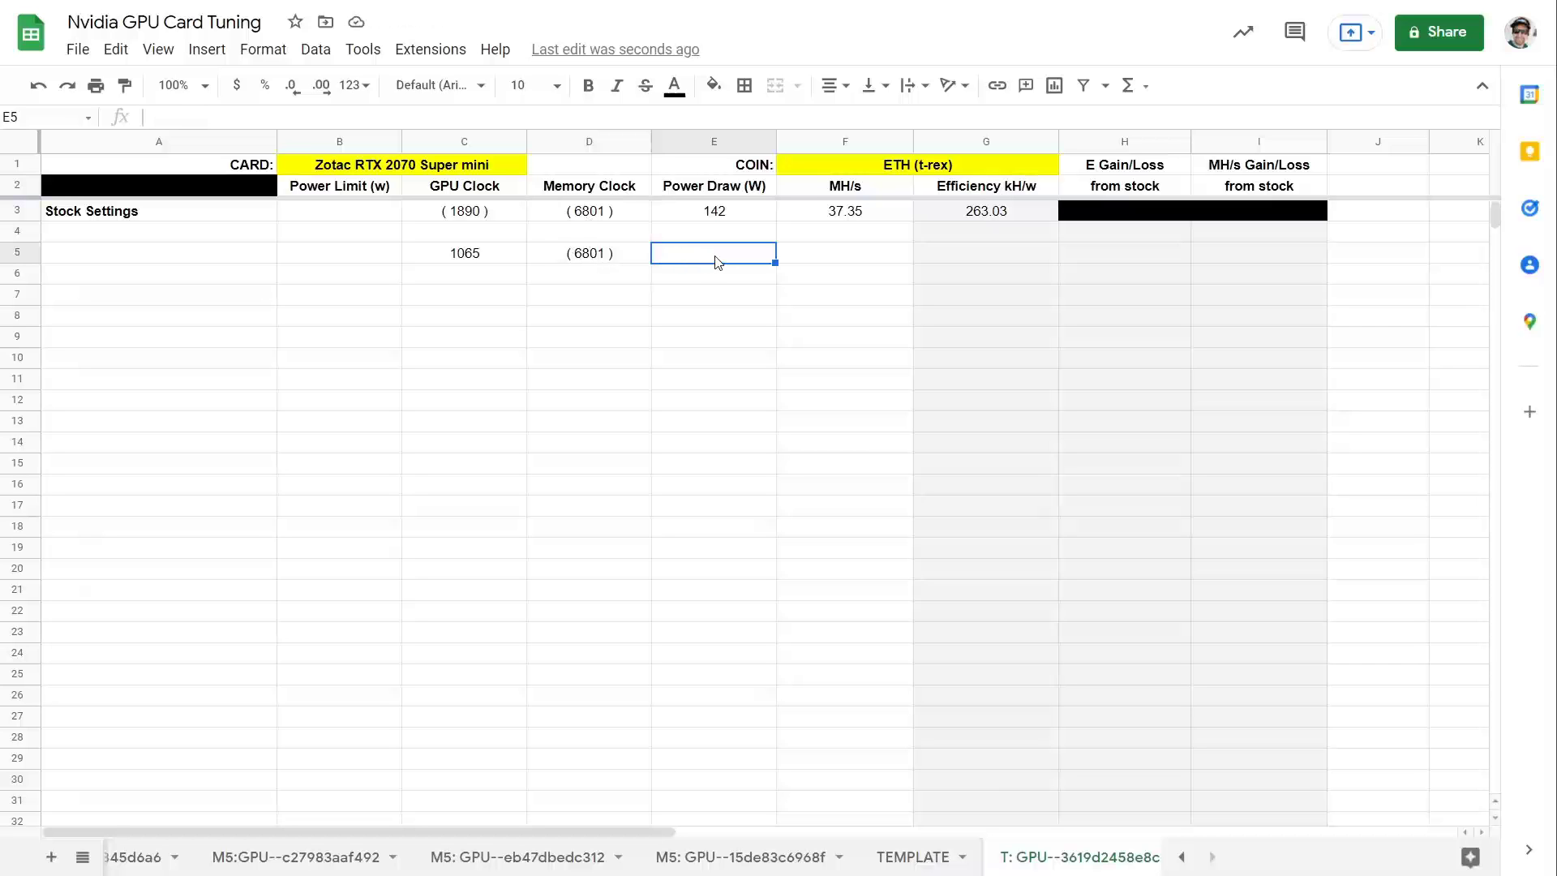
Step: Complete row 5 with a power draw of 75 W and a hashrate of 37.39 MH/s
type("75")
left_click(863, 258)
type("37.")
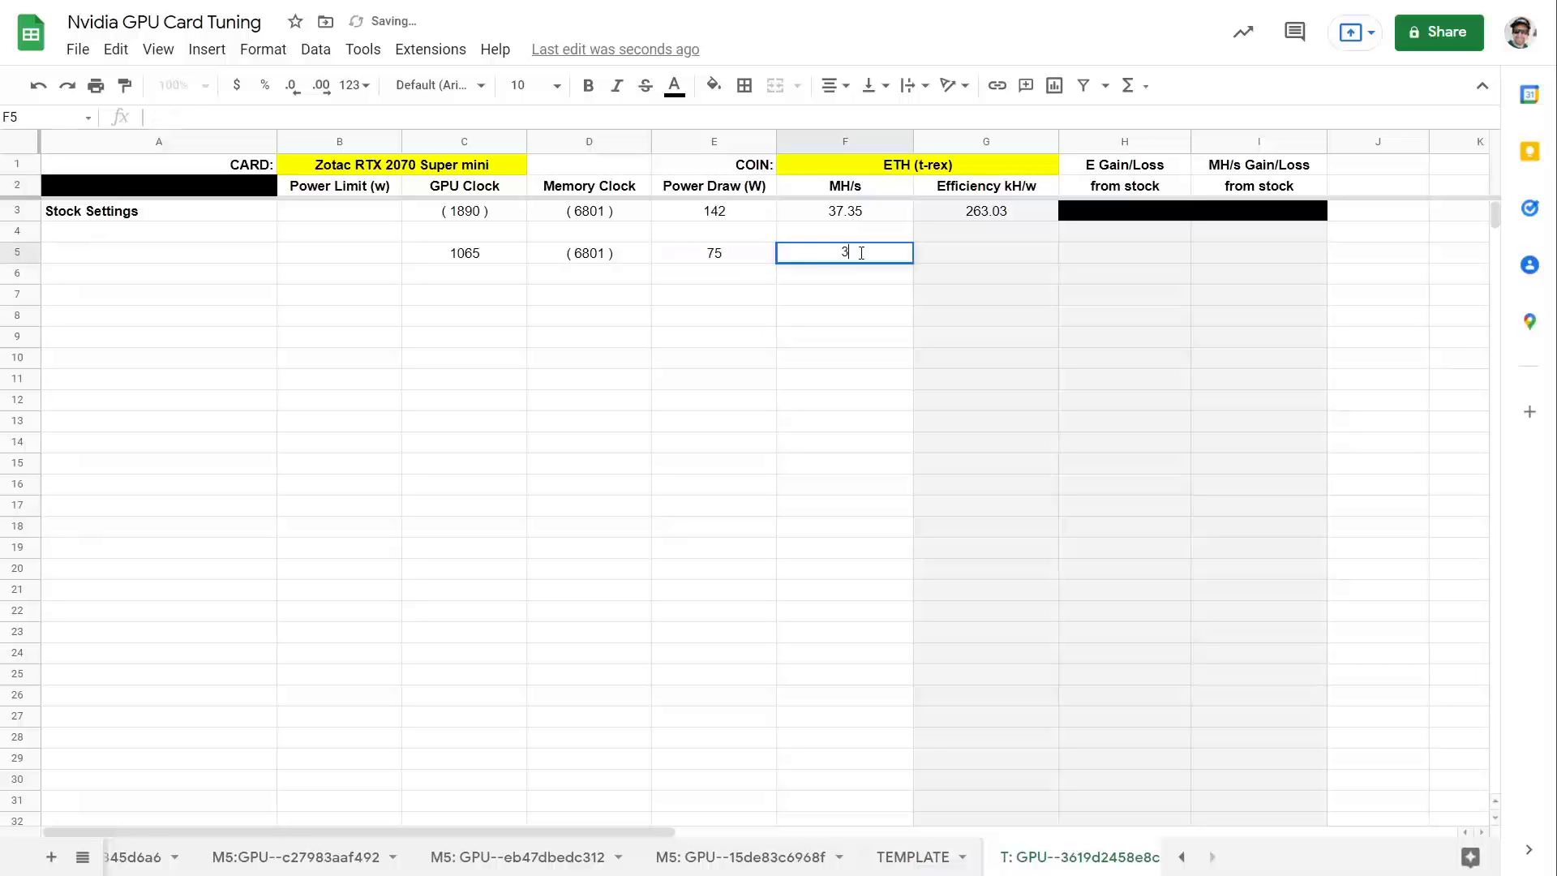
type("39")
left_click(891, 316)
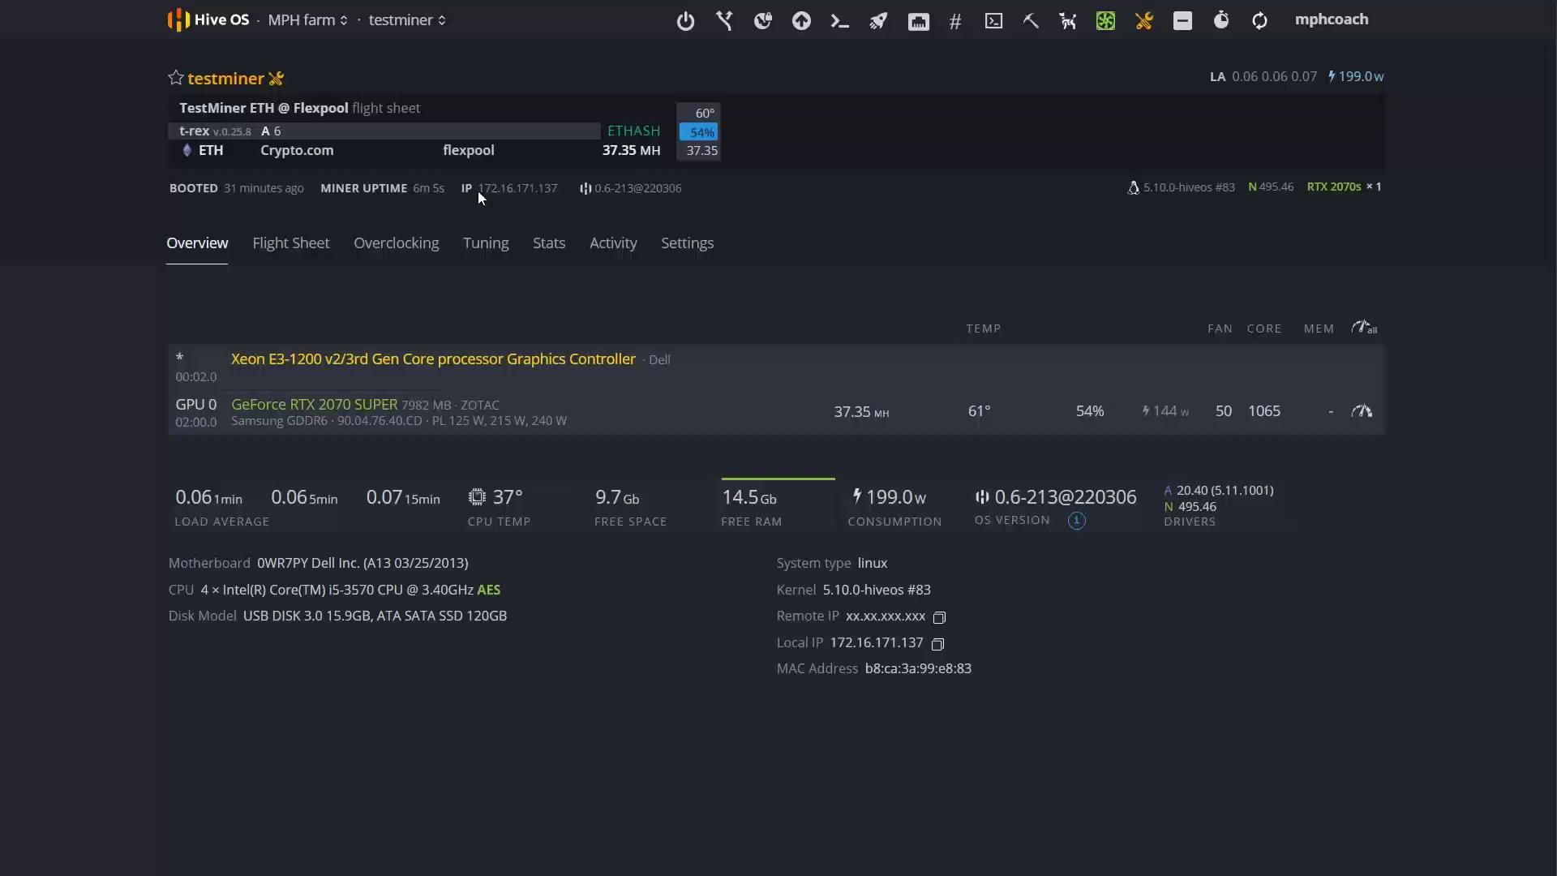
Step: Switch to Hive OS, set GPU 0's locked core clock to 1035 MHz and apply the overclock
left_click(1362, 411)
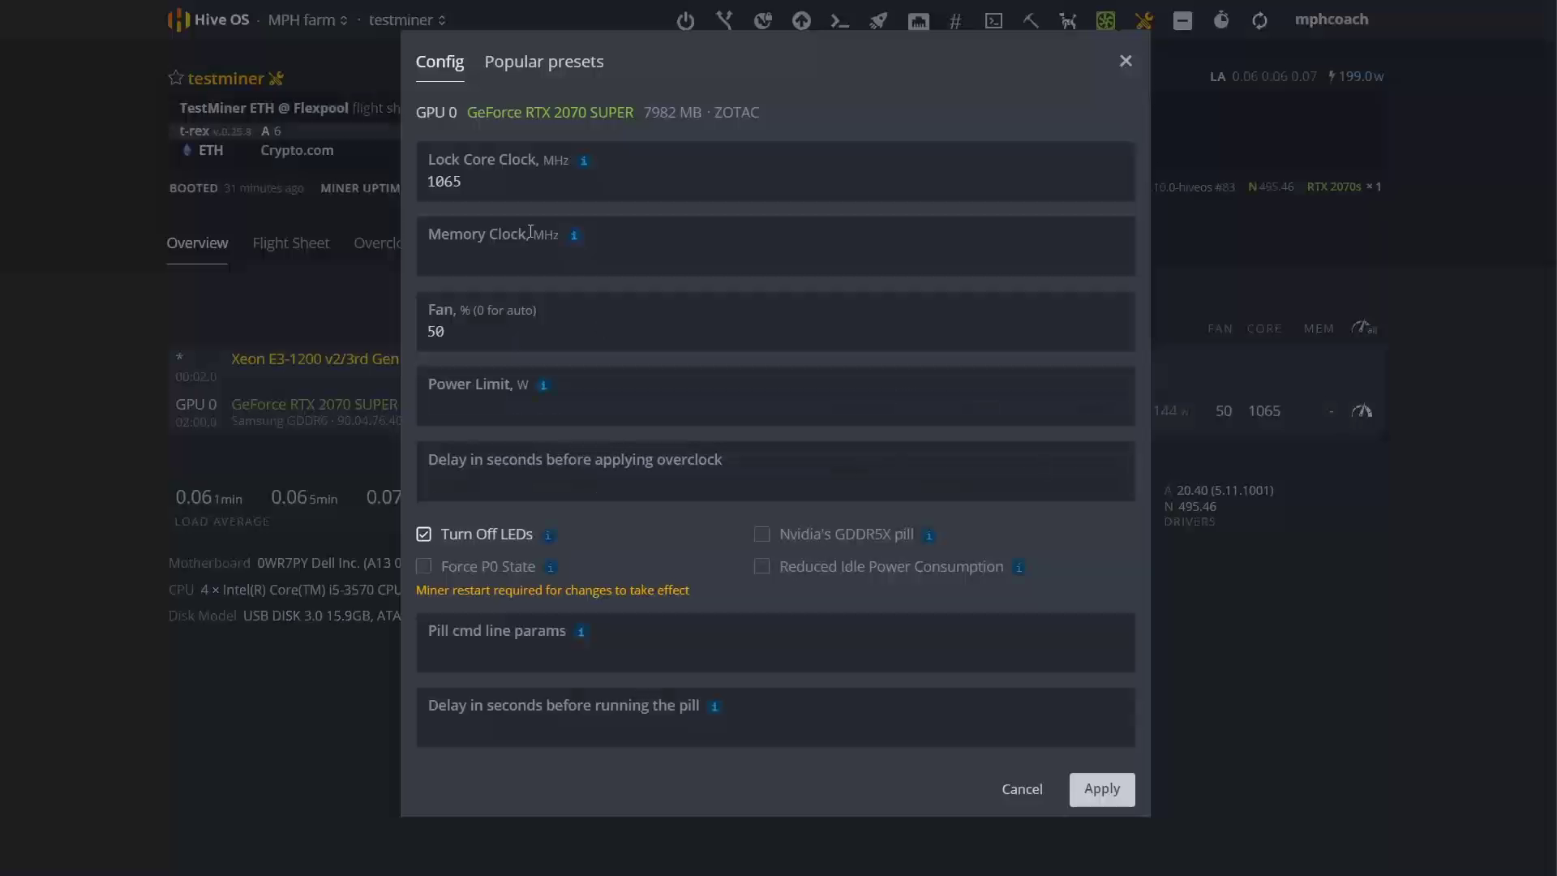
left_click_drag(467, 179, 447, 176)
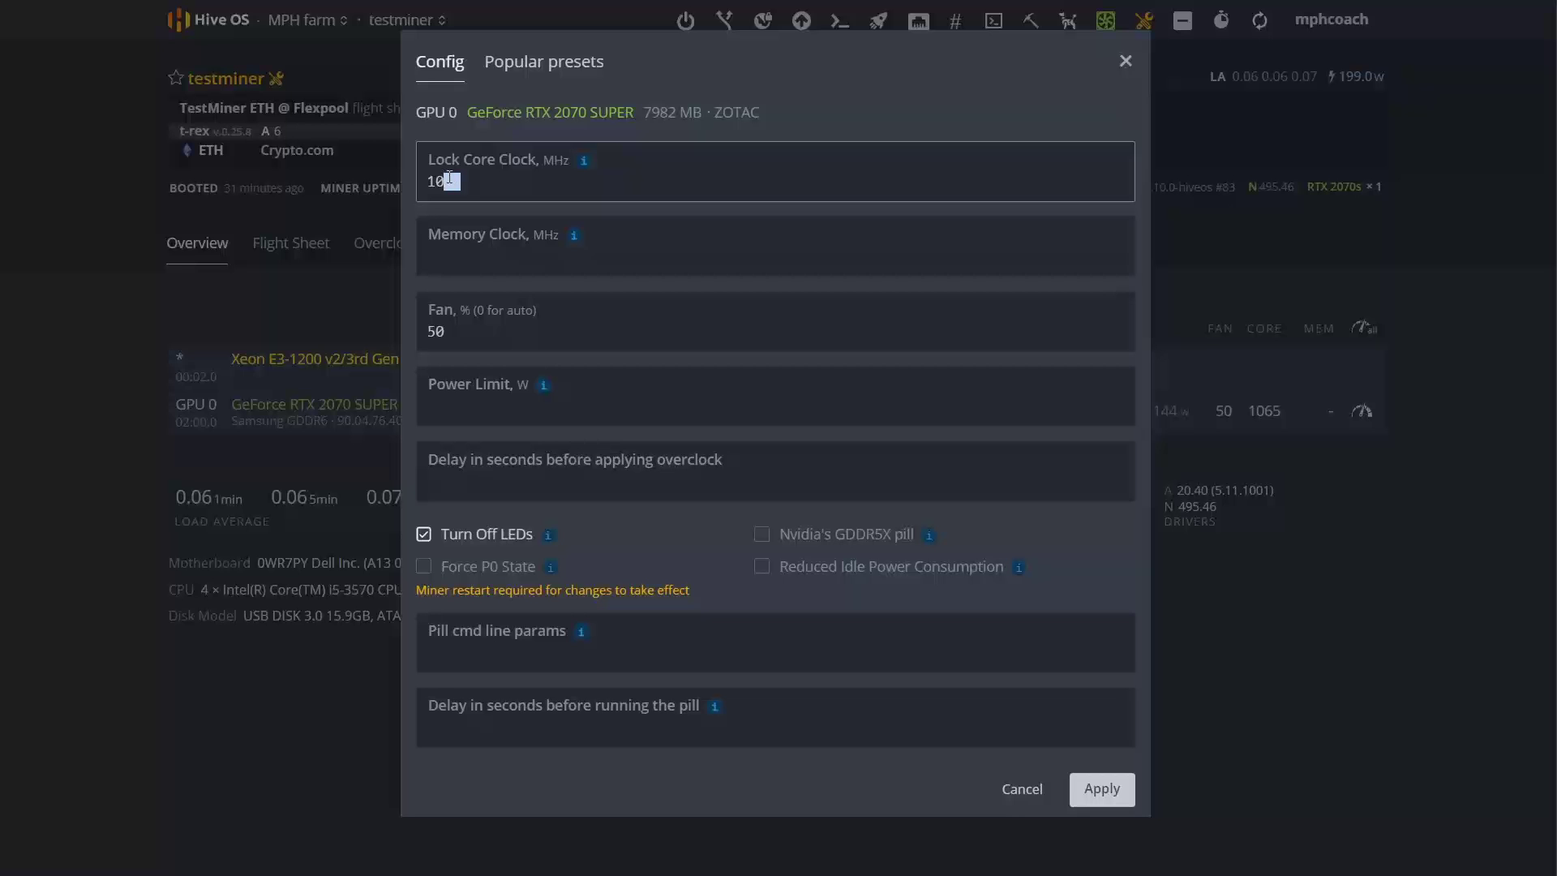
type("35")
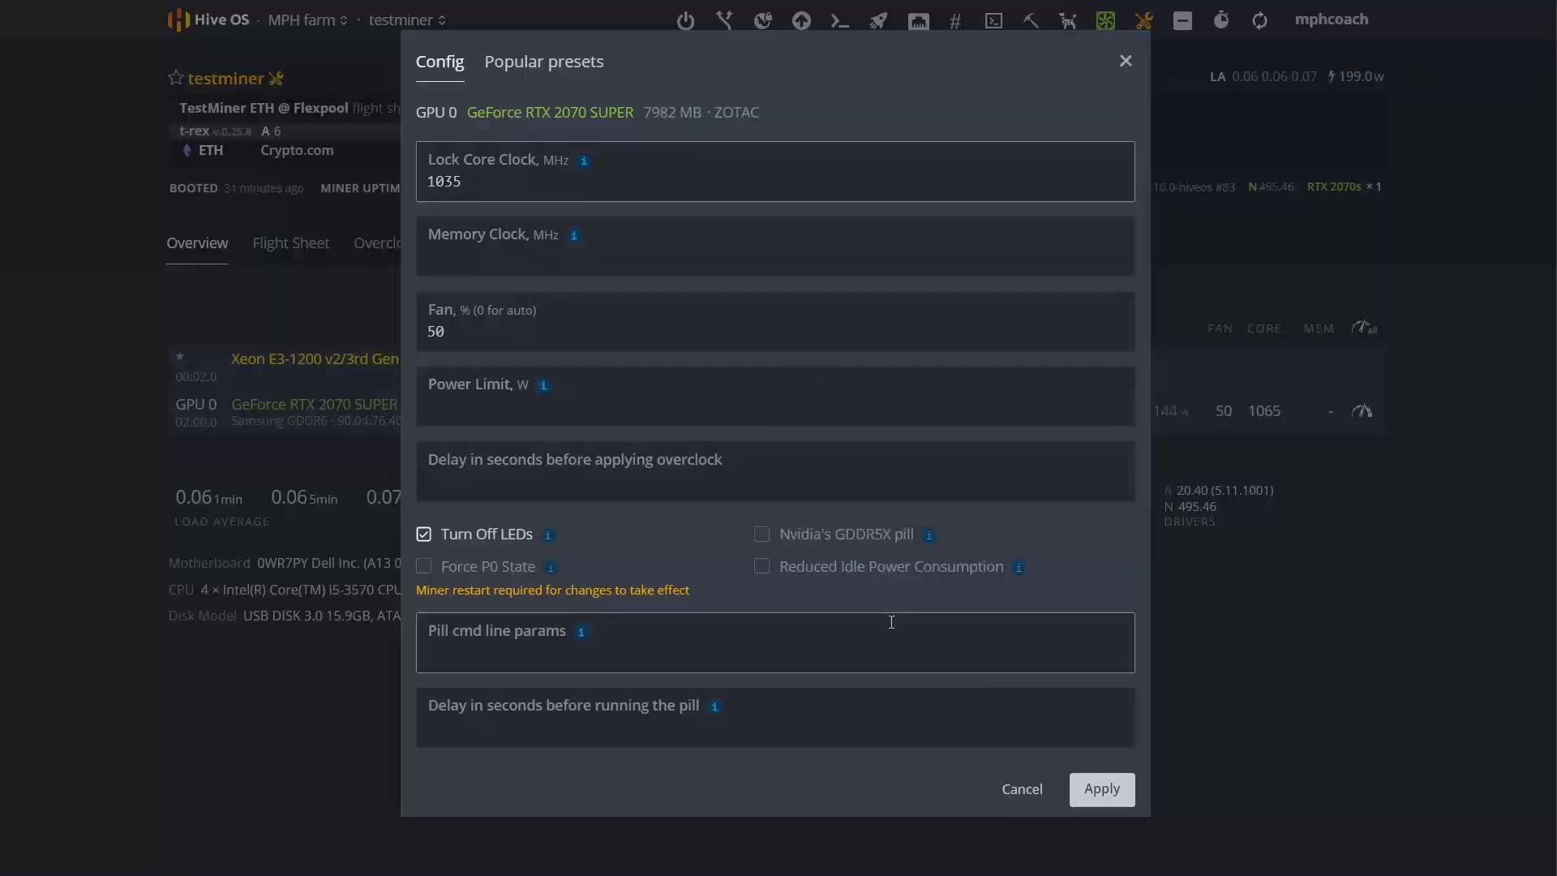
left_click(1106, 795)
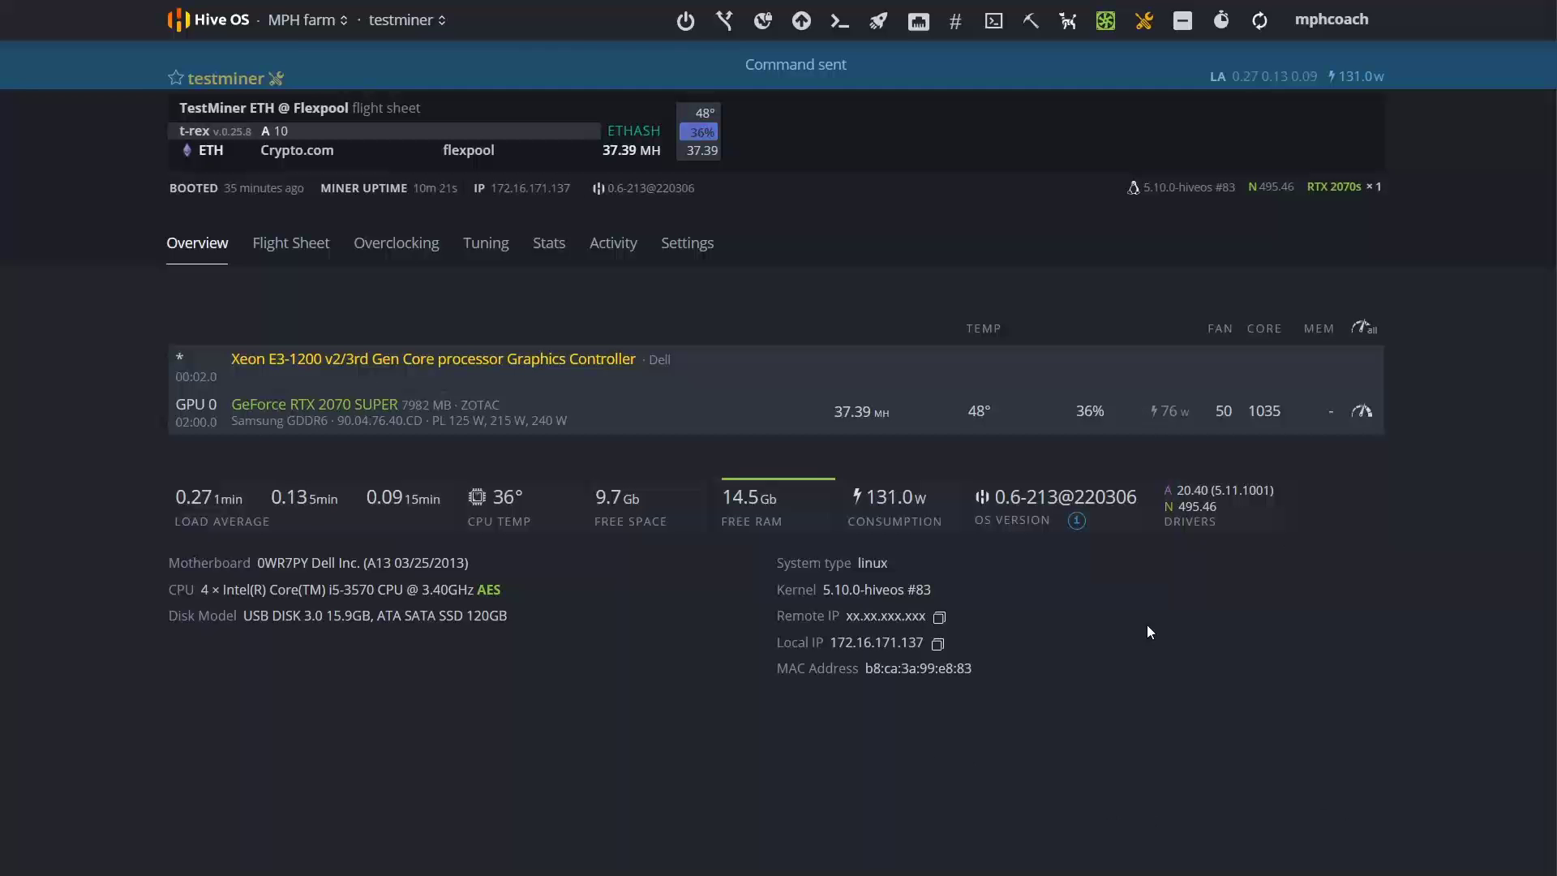
Step: Switch to the terminal and examine the hashrate, power and efficiency in the latest t-rex log entries
key("alt+Tab")
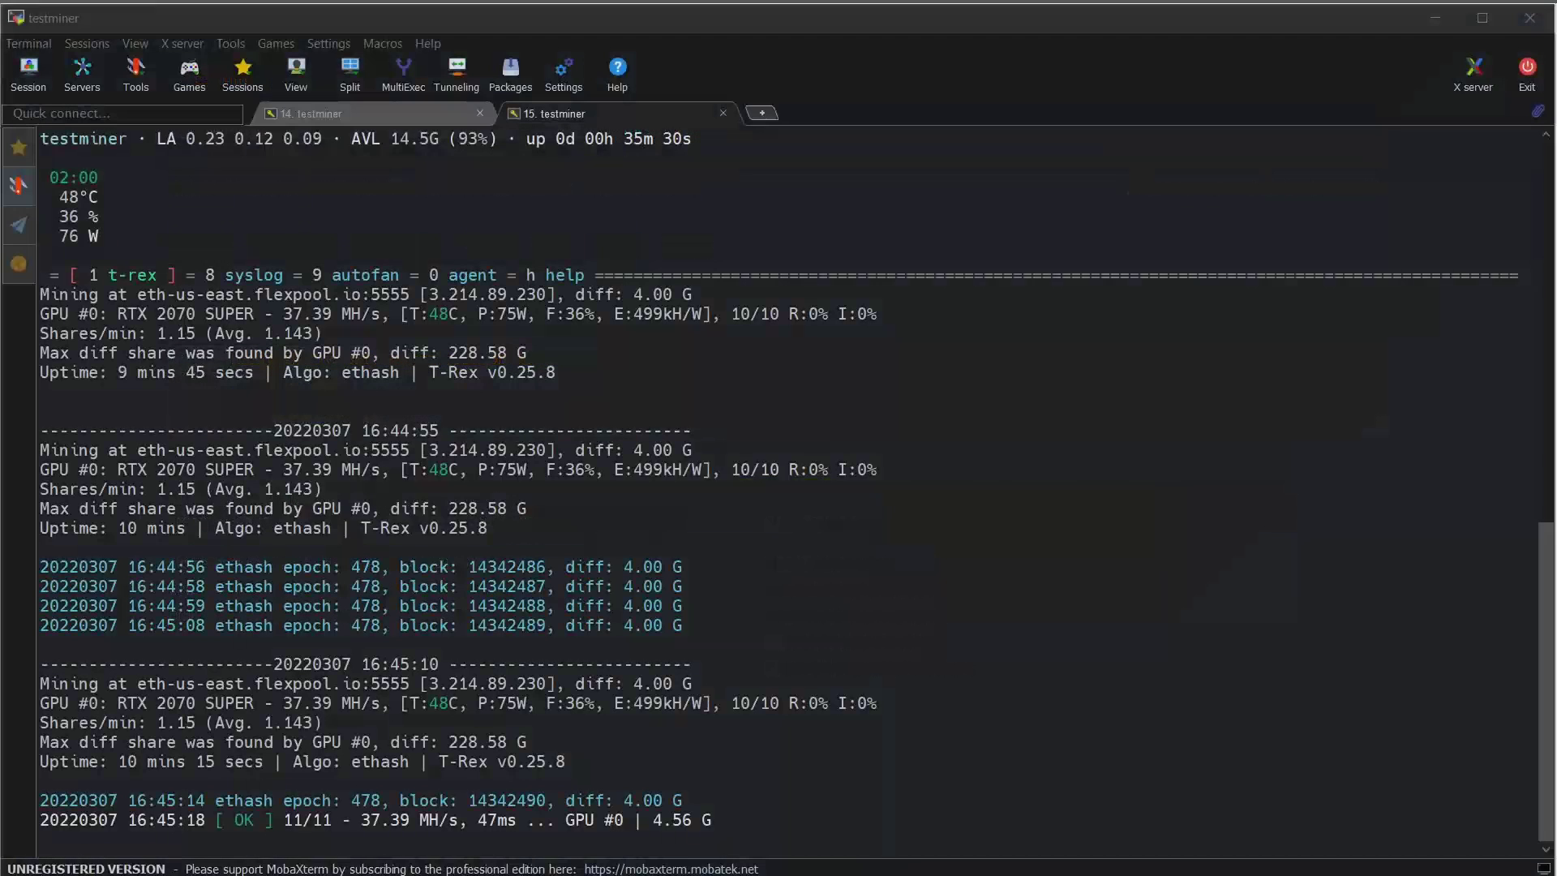
left_click(1120, 383)
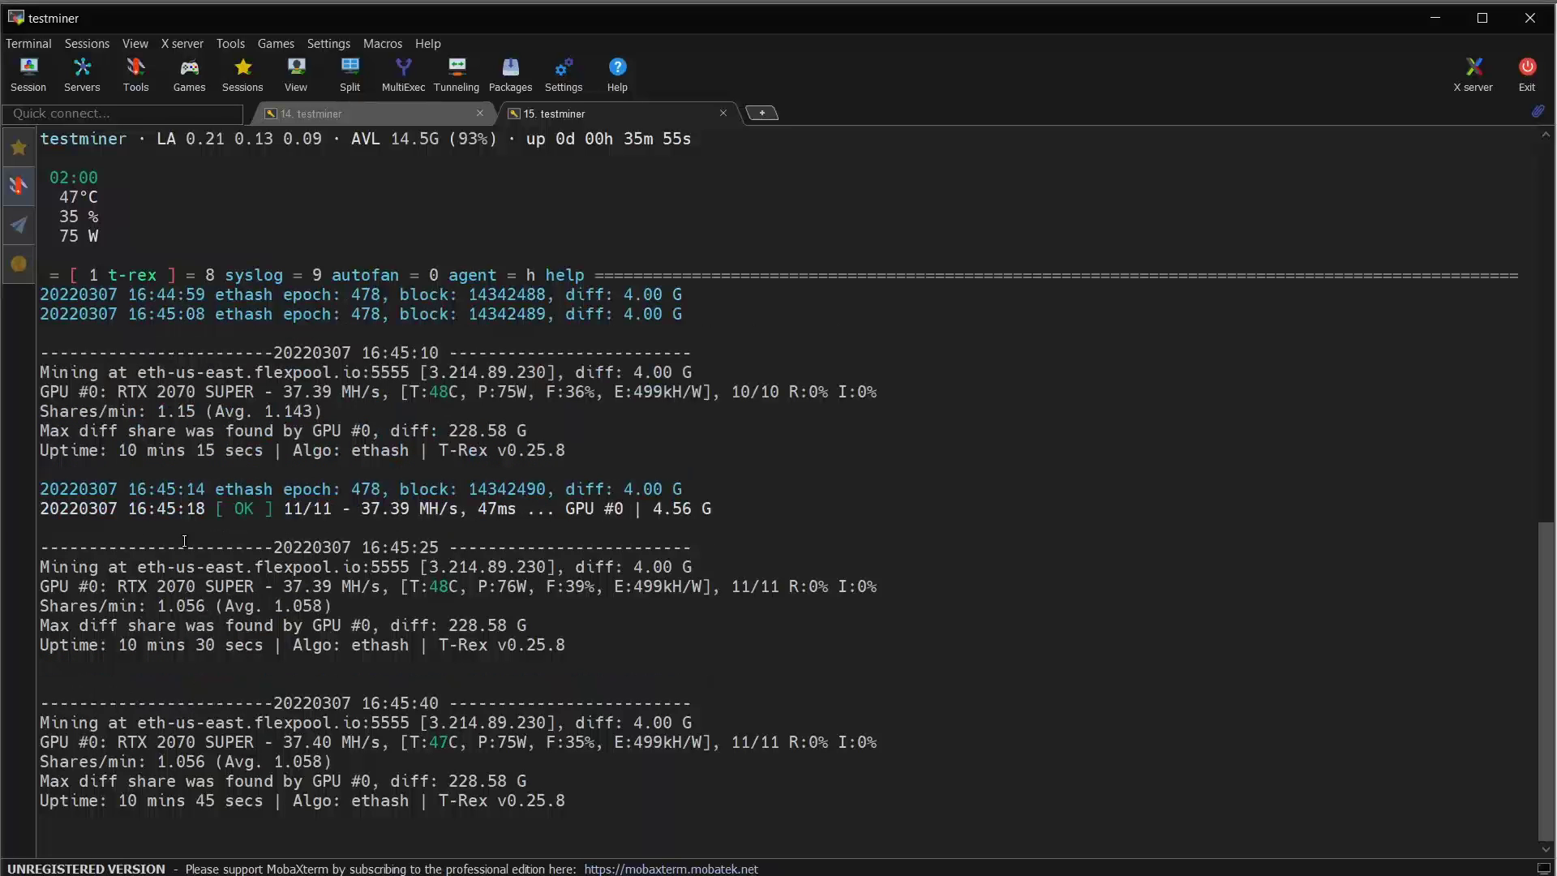
left_click_drag(38, 548, 557, 640)
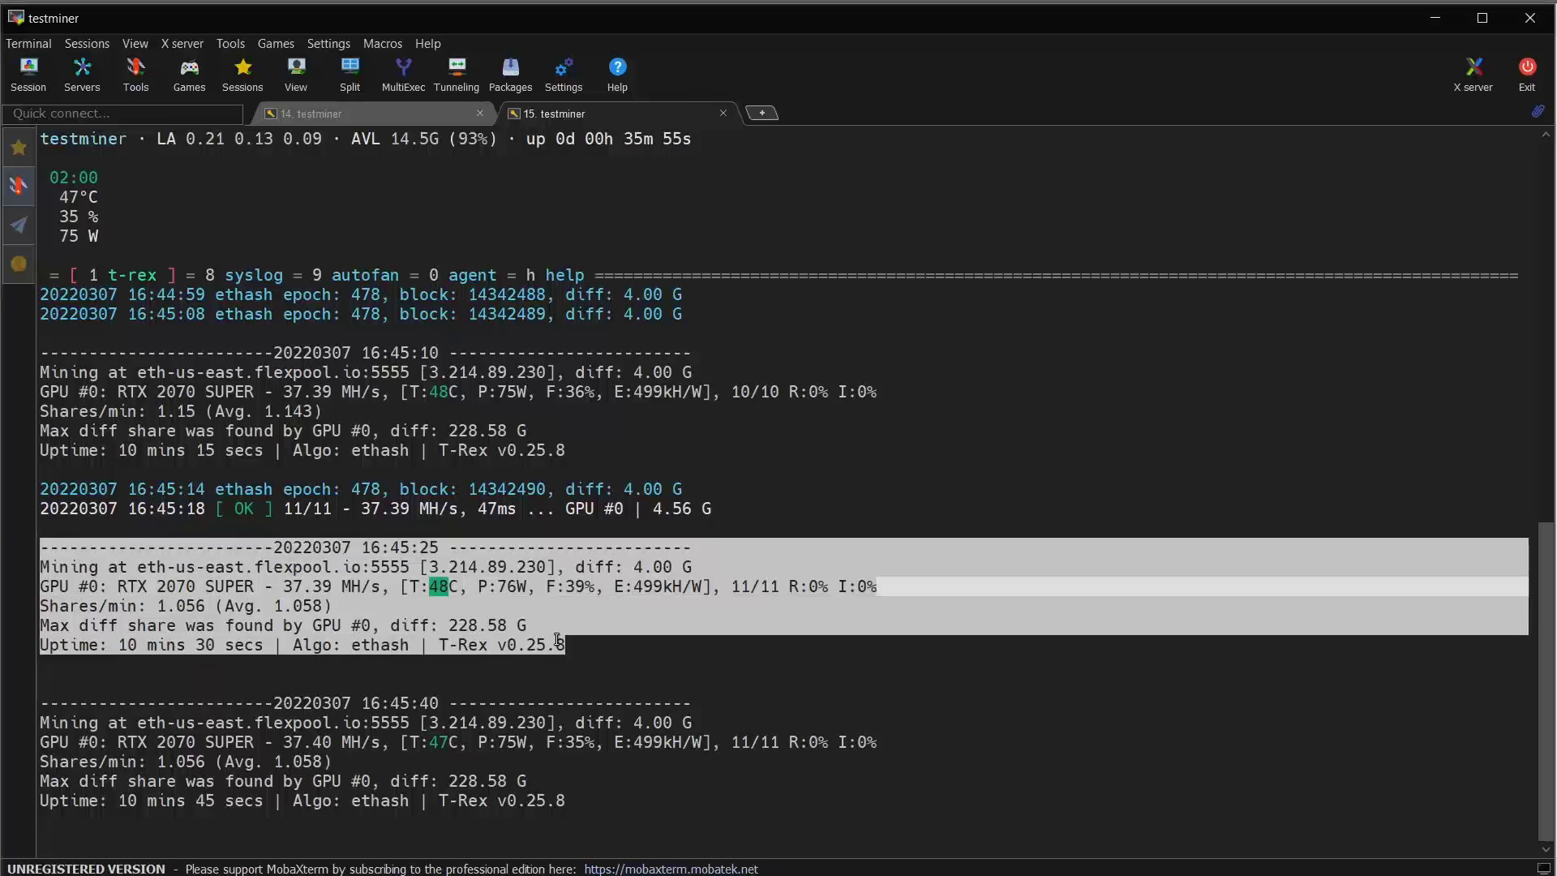
left_click_drag(557, 641, 42, 547)
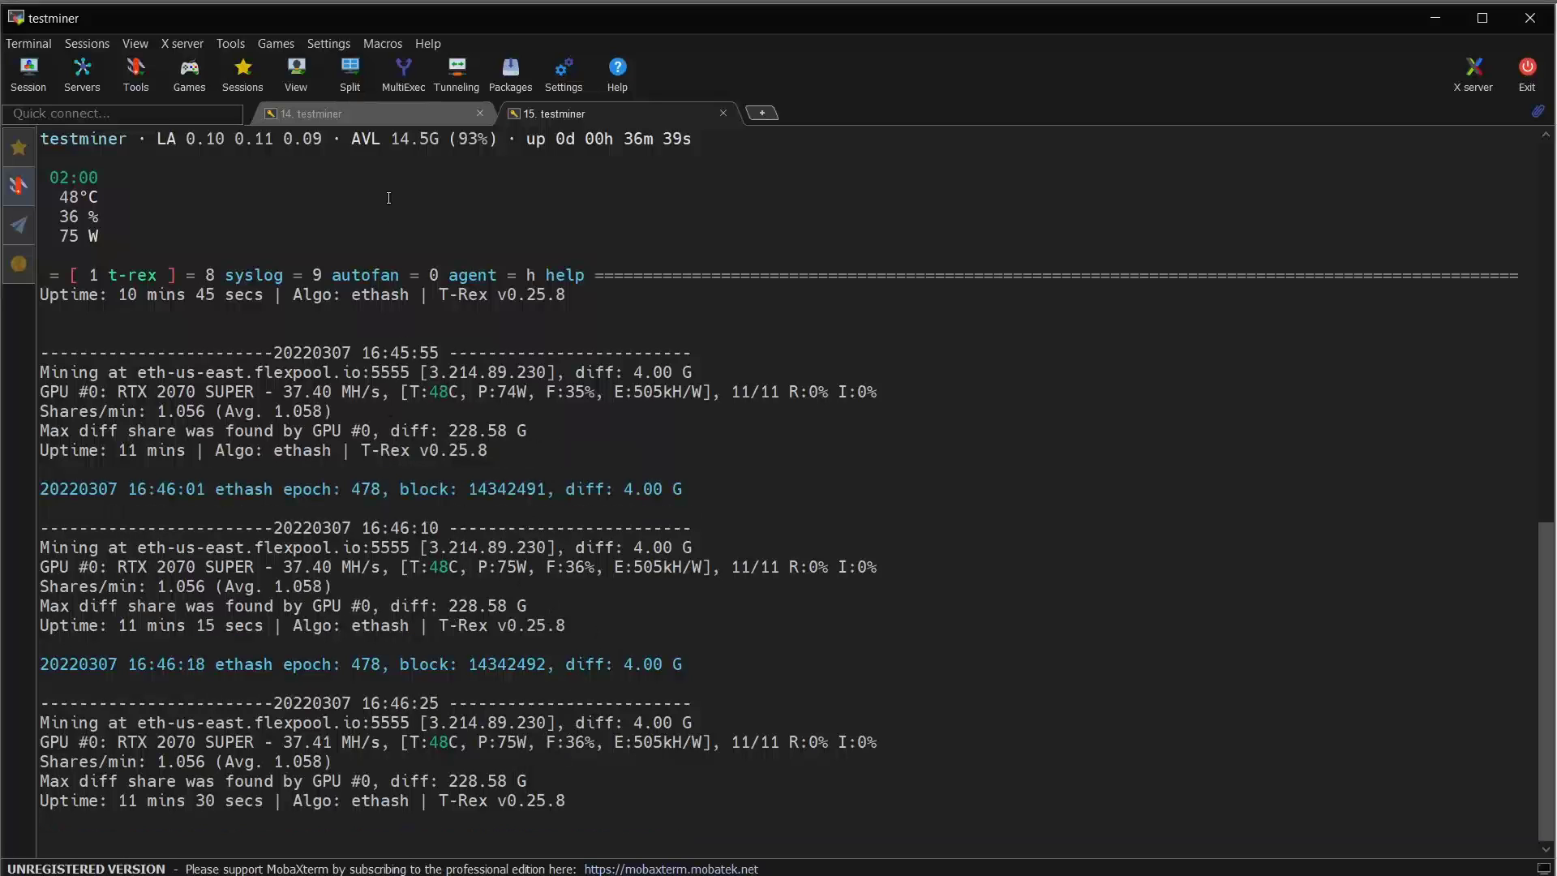
Step: Run nvidia-info repeatedly in the first testminer session to compare the GPU's power readings, and return to the session with the live stats
left_click(372, 115)
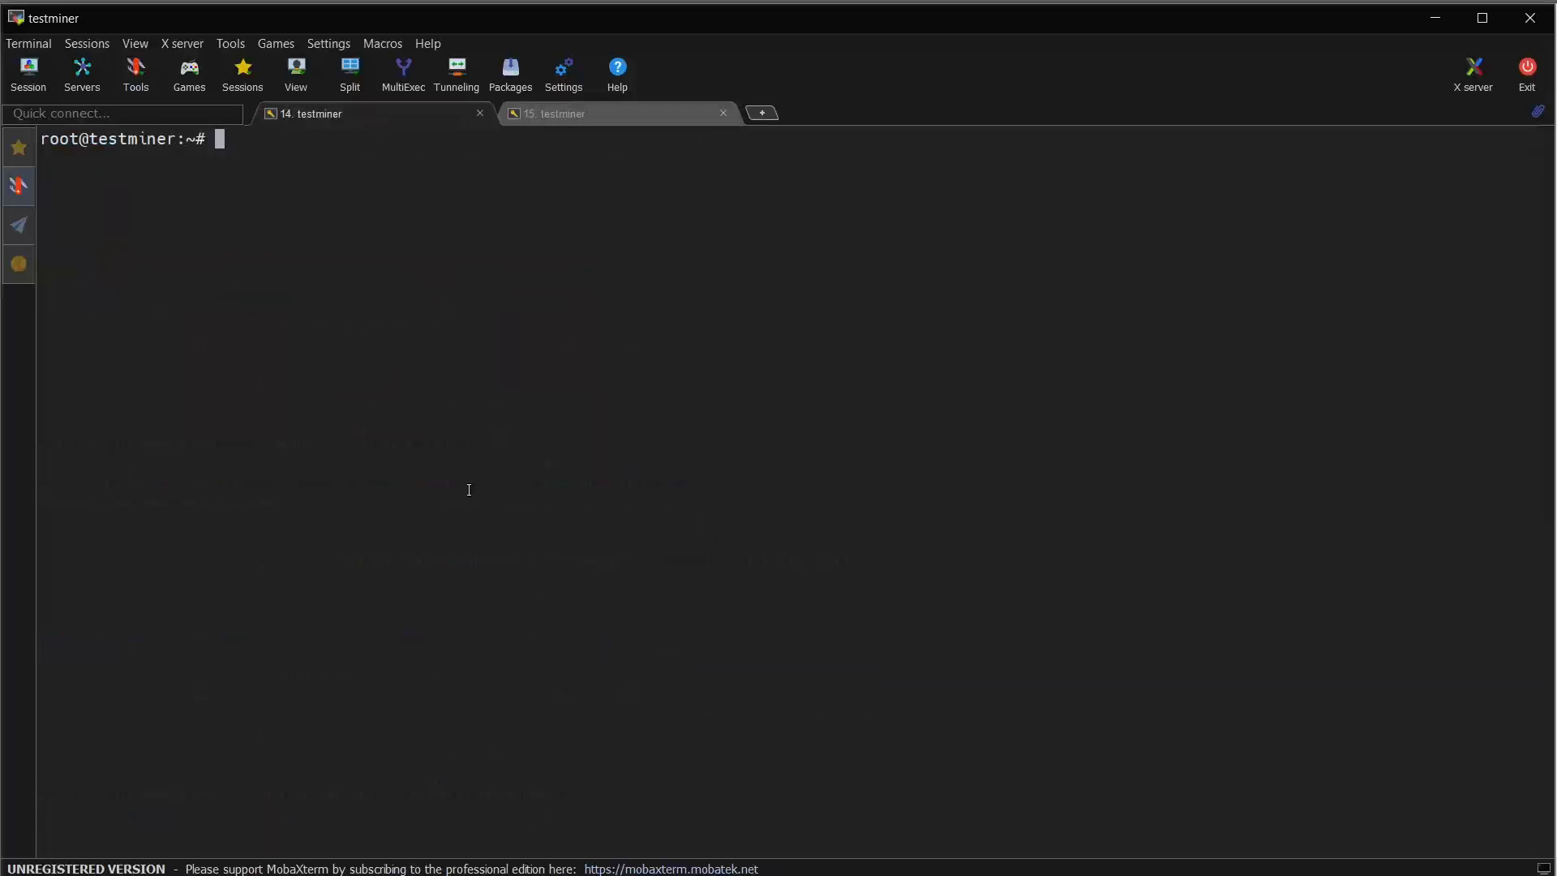
type("nvidia-info")
key("Return")
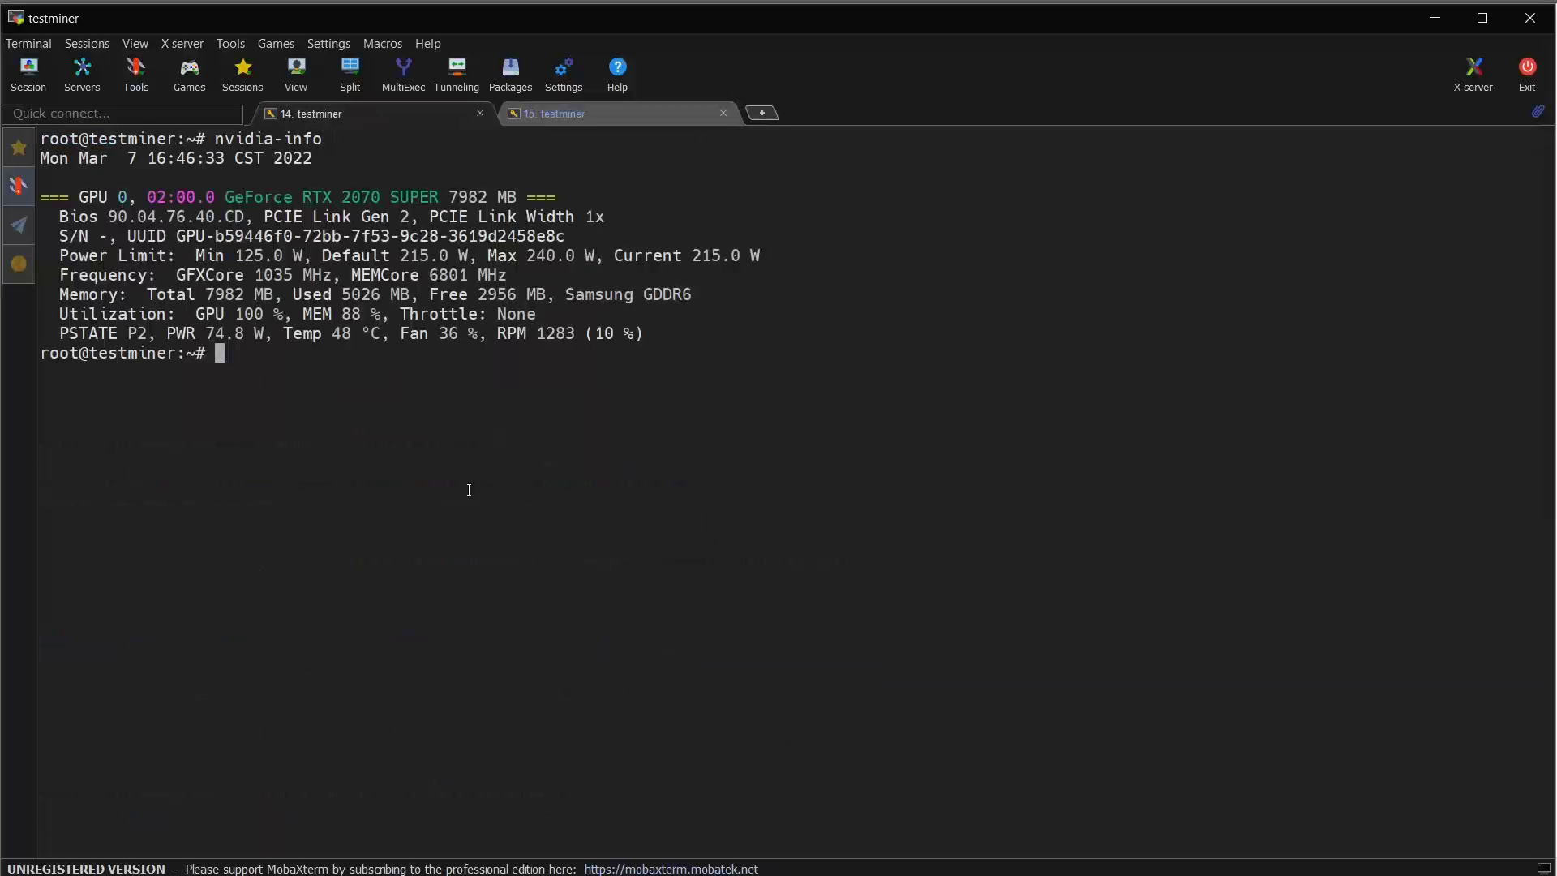
key("Up")
key("Return")
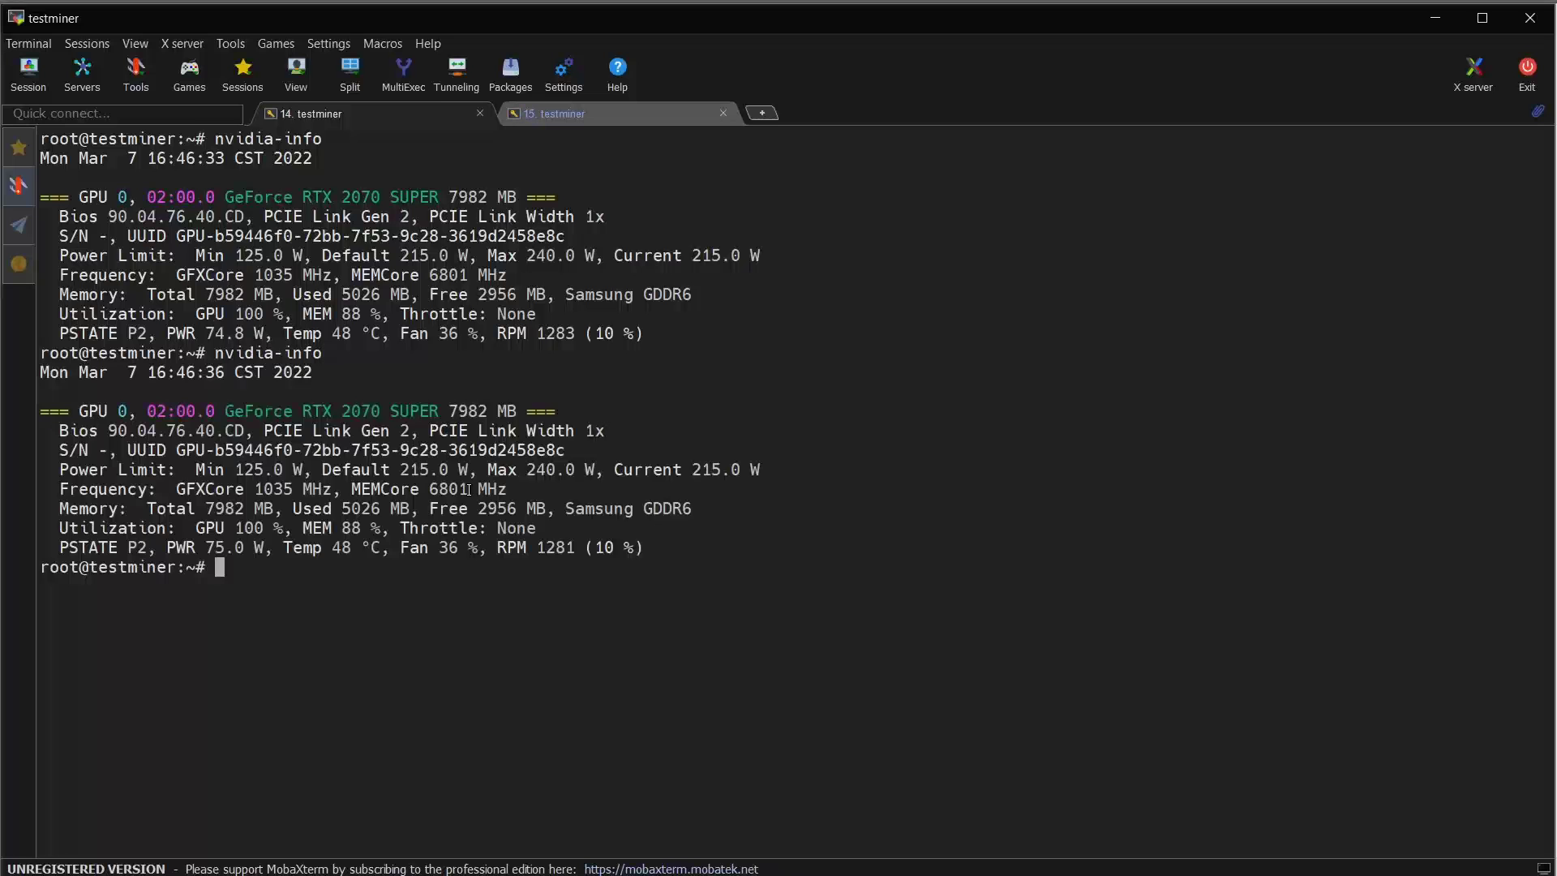
key("Up")
key("Return")
key("Up")
key("Return")
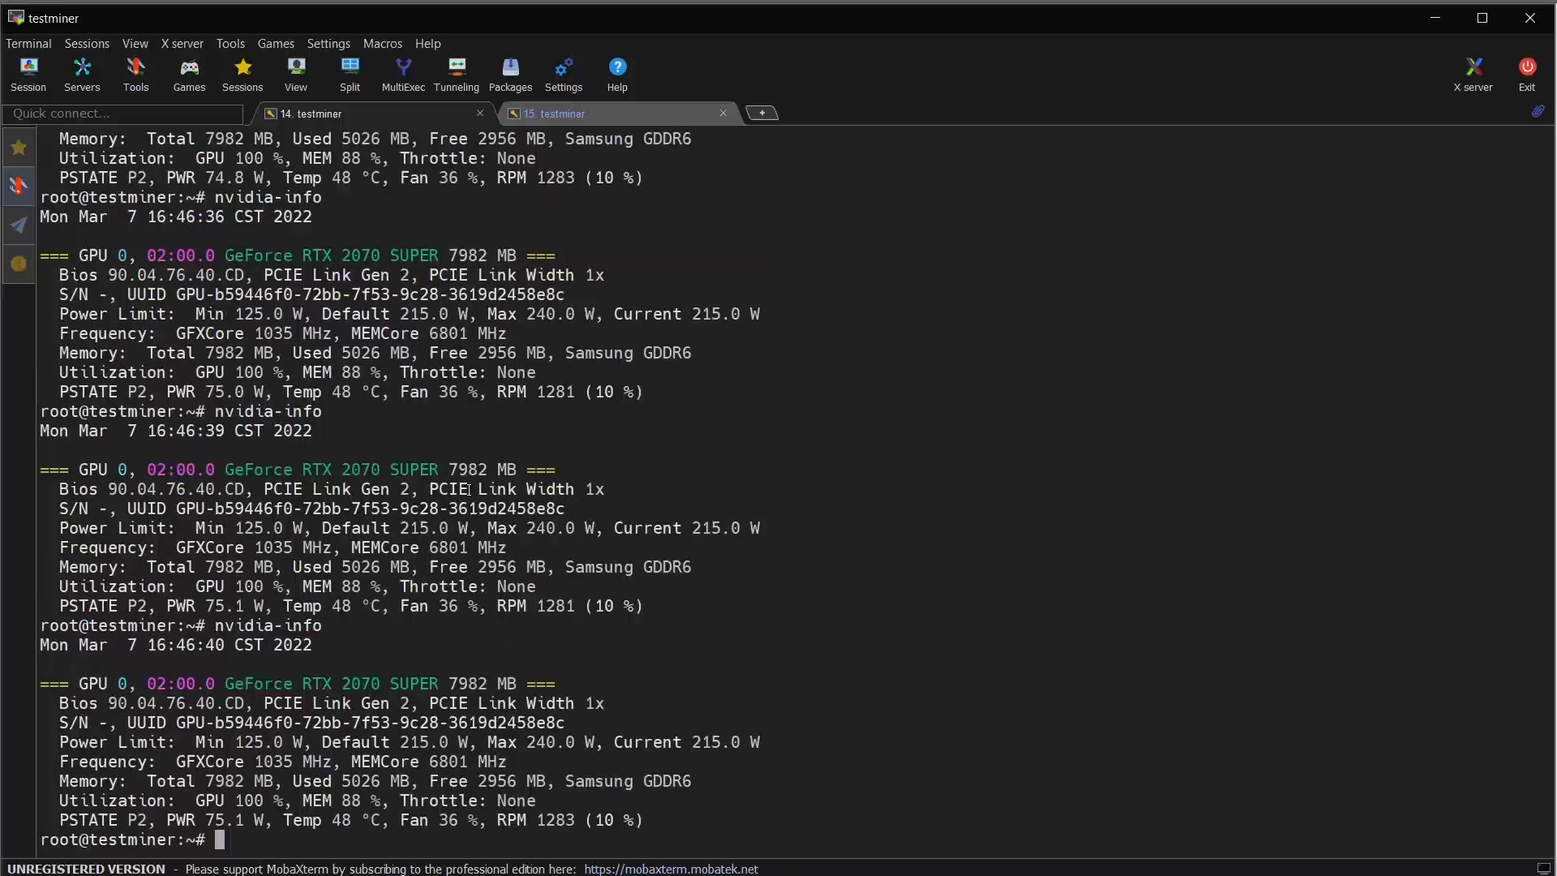
key("Up")
key("Return")
key("Up")
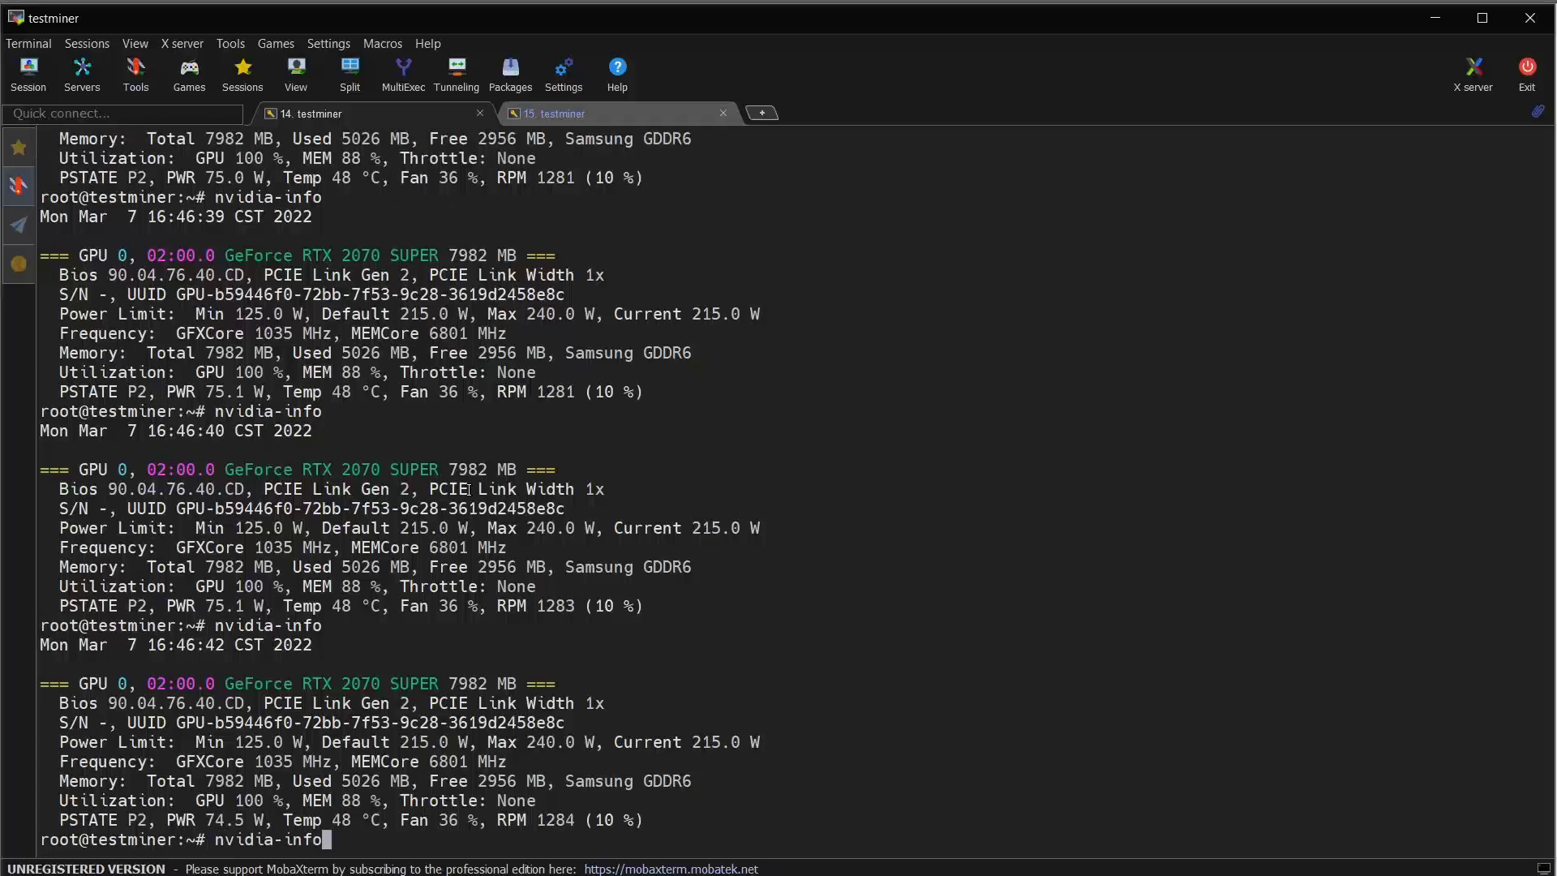
key("Return")
key("Up")
key("Return")
key("Up")
key("Return")
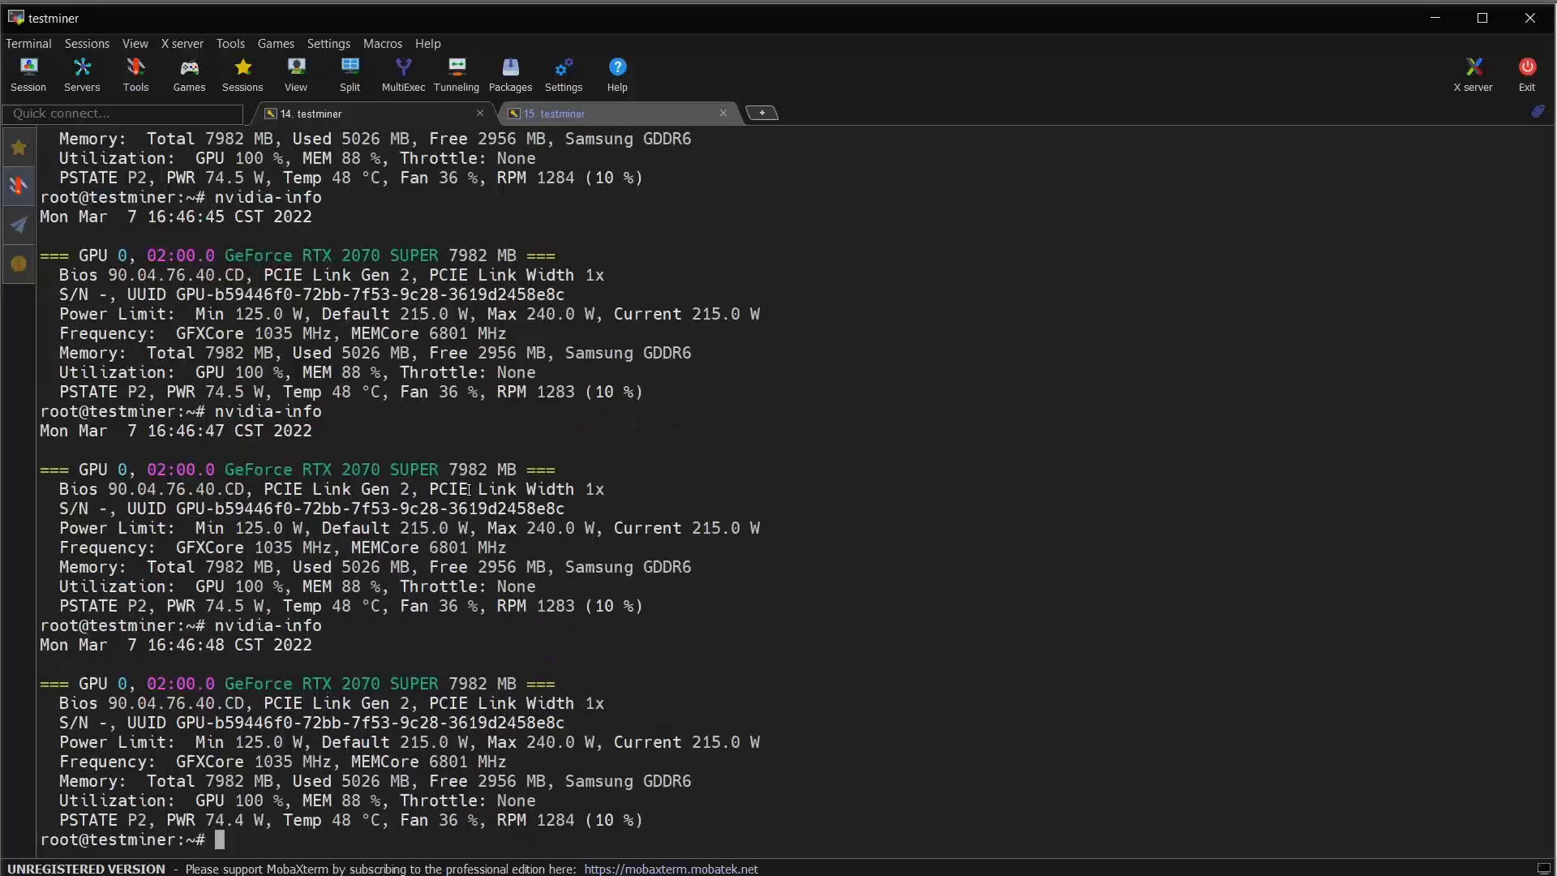
left_click(583, 115)
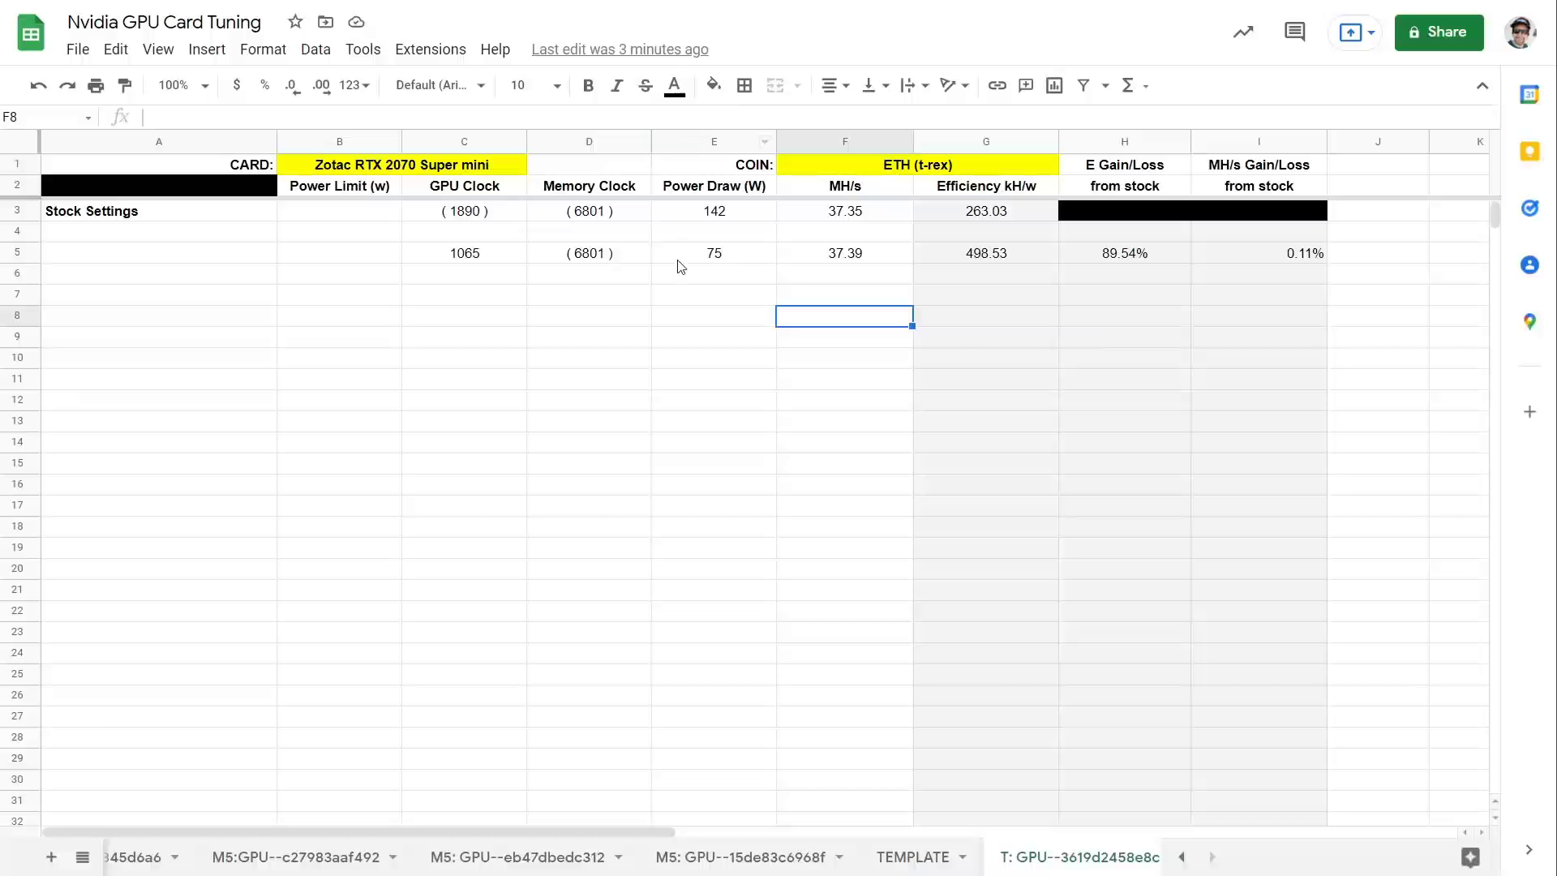
Step: Back in the tuning sheet, enter a GPU clock of 1035 in row 6 and copy the memory clock from row 5
left_click(472, 280)
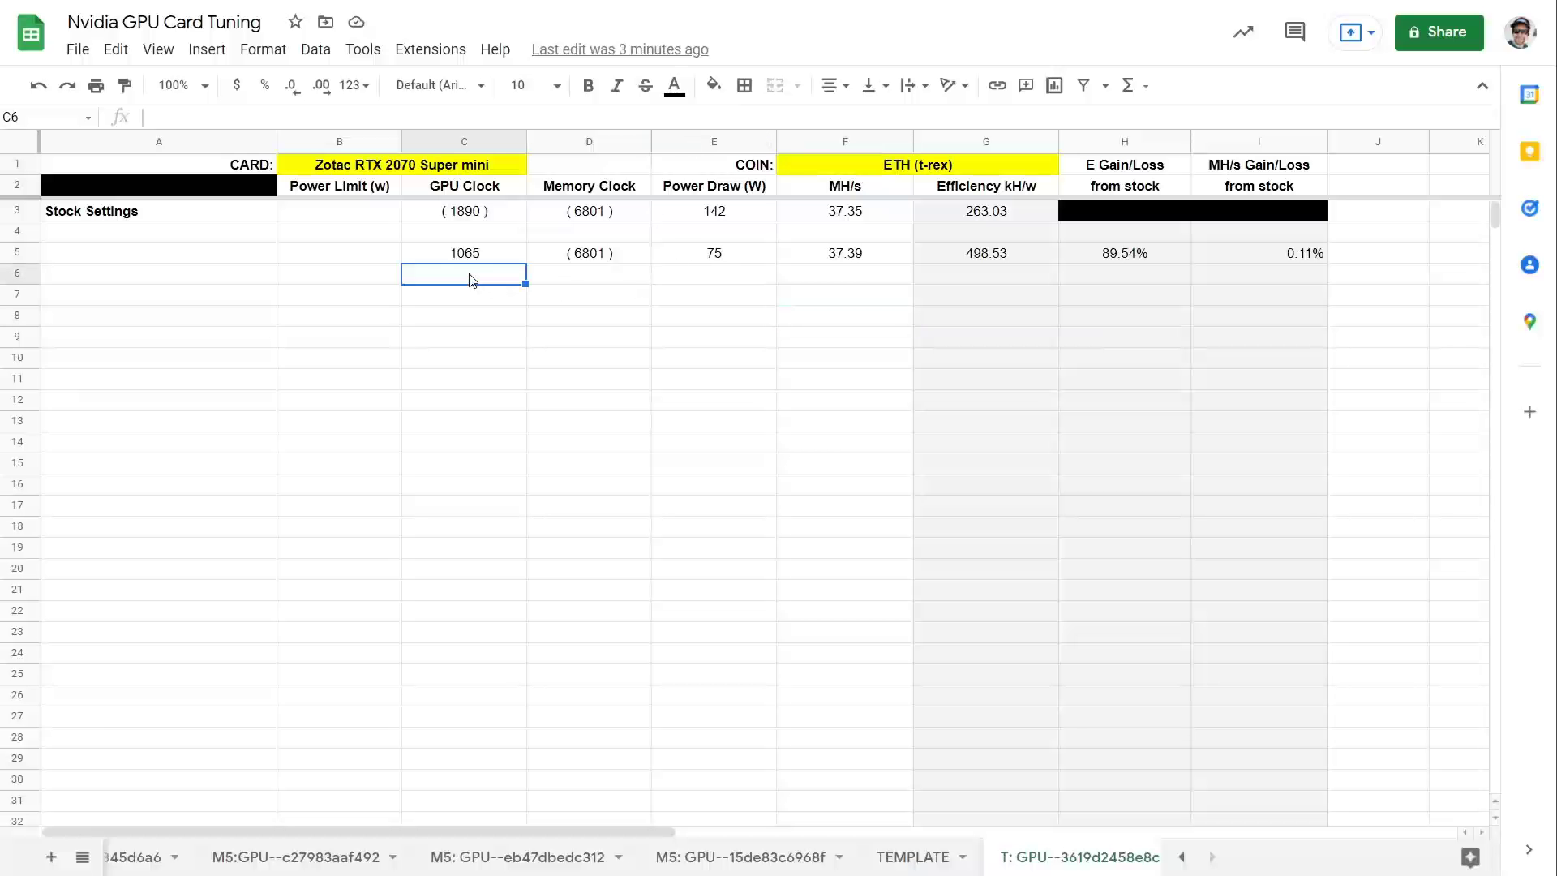
type("1035")
key("Tab")
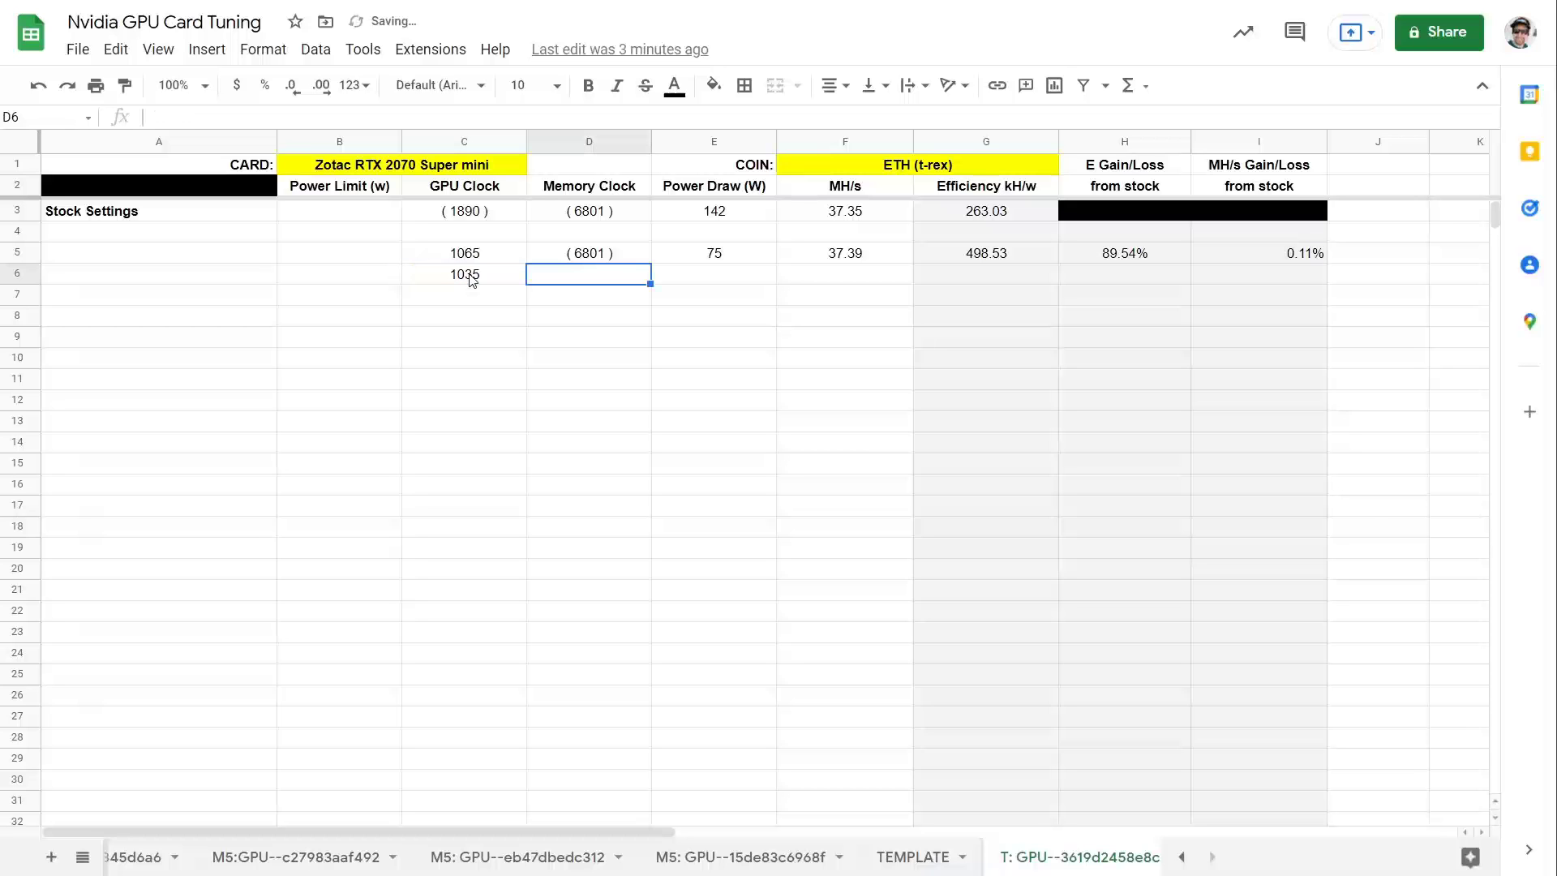
key("Up")
key("ctrl+c")
key("Down")
key("ctrl+v")
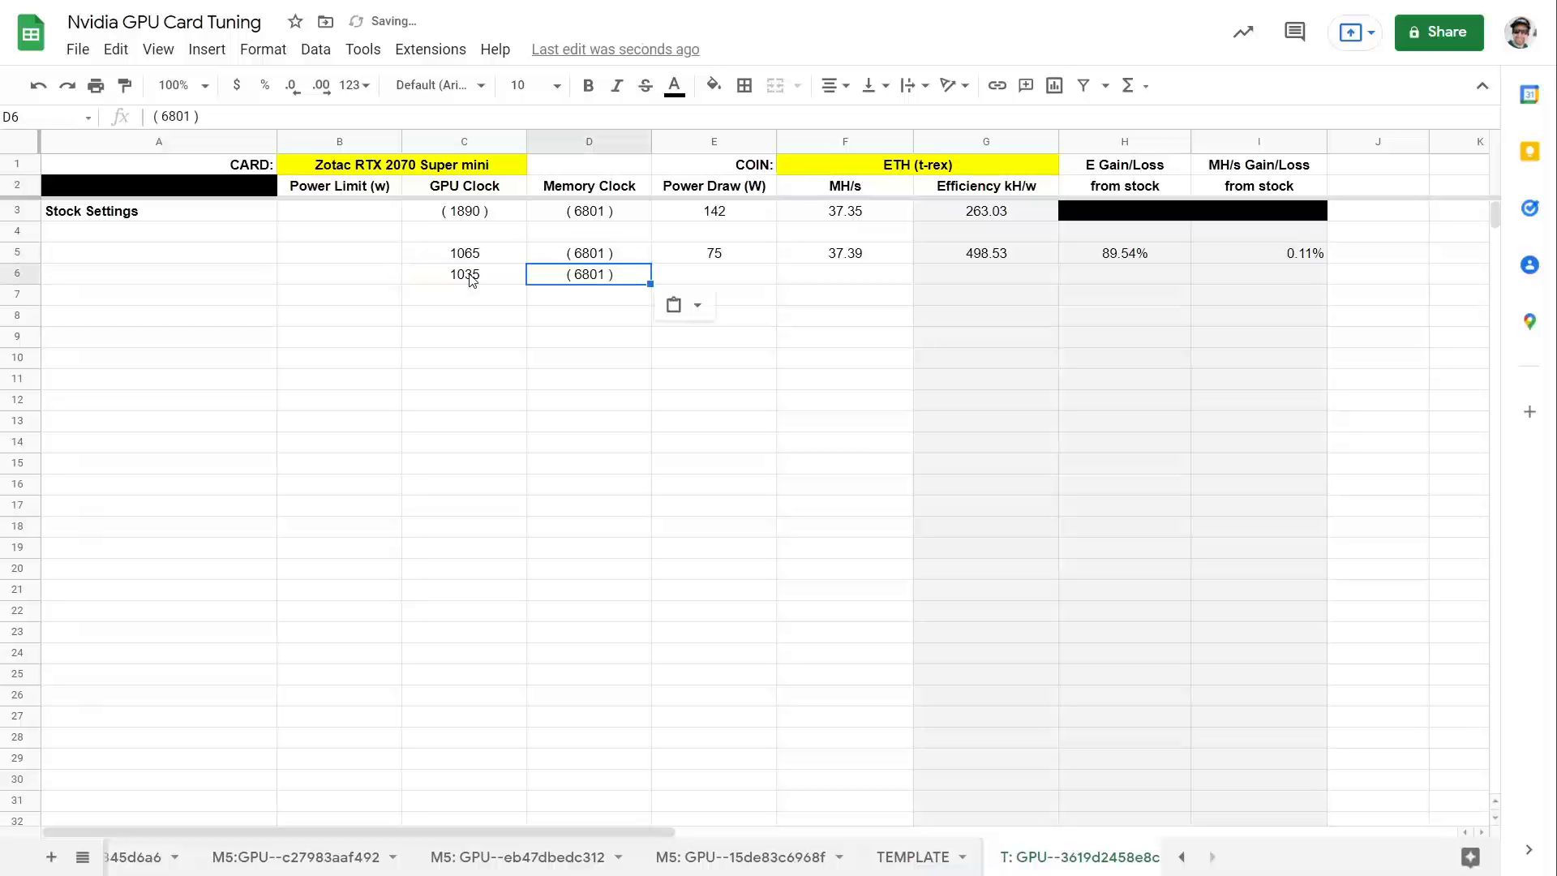
Step: Complete row 6 with a power draw of 75 W and a hashrate of 37.4 MH/s
key("Tab")
type("75")
key("Tab")
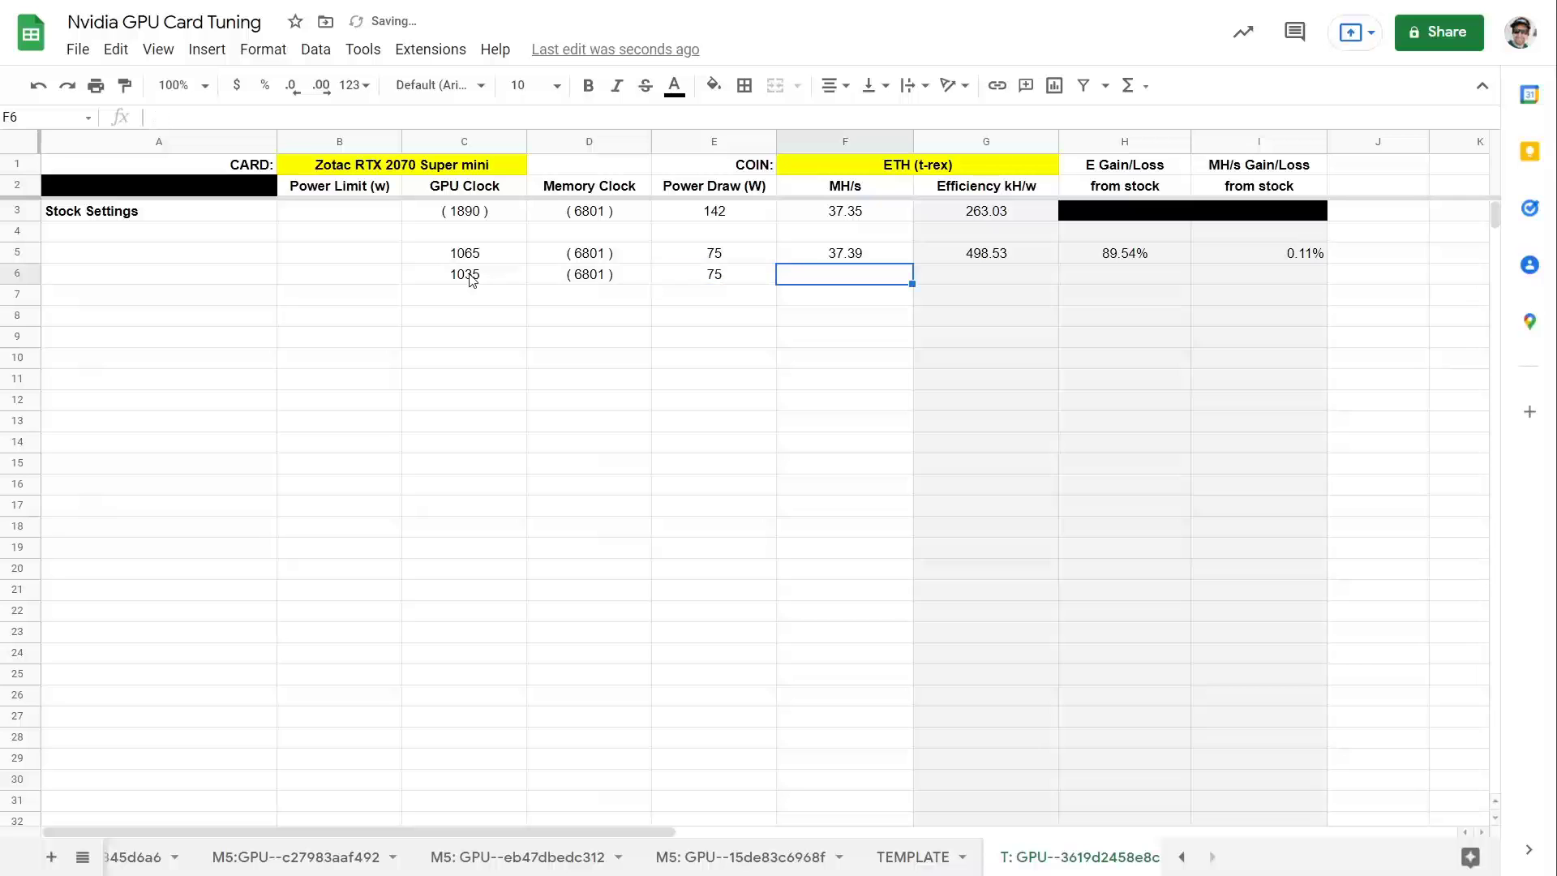
type("37.4")
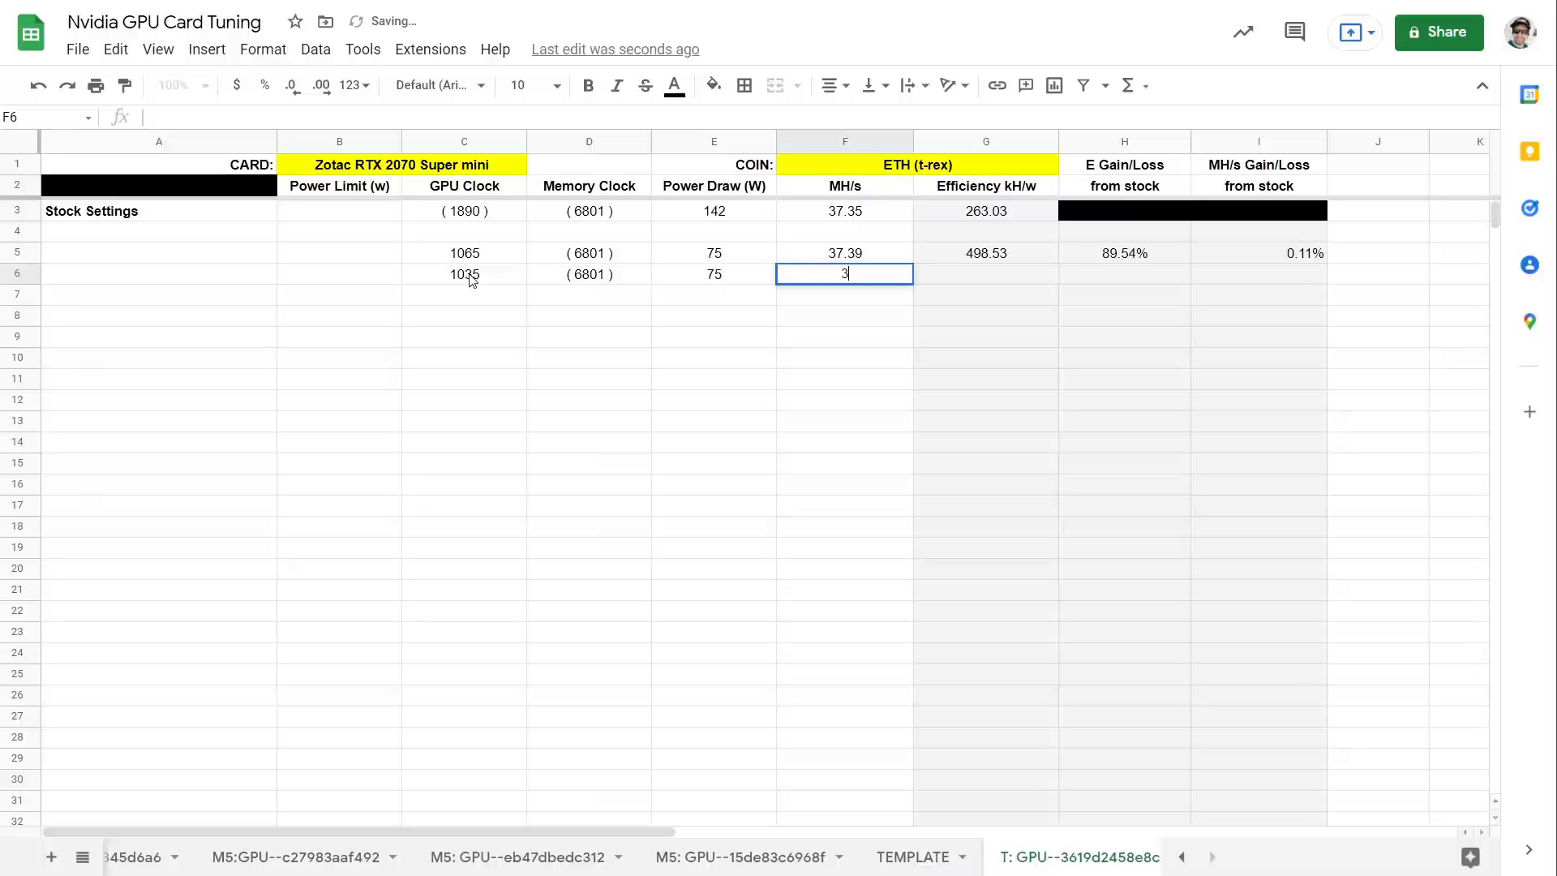
key("Tab")
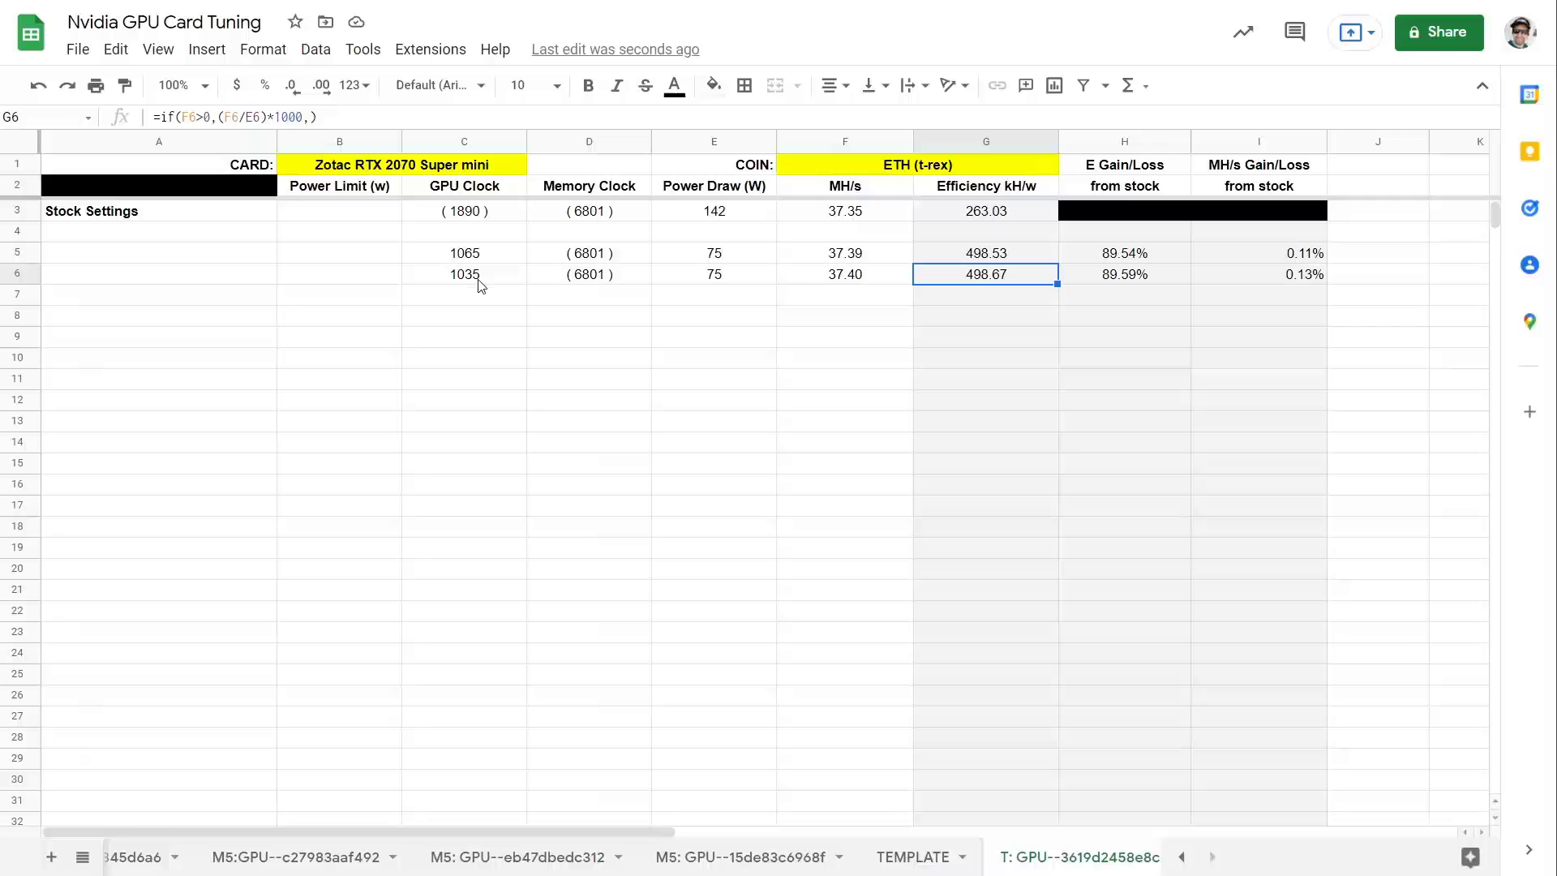
Step: Start row 8 with a GPU clock of 1035 and a memory clock of 1600 followed by empty parentheses
left_click(468, 322)
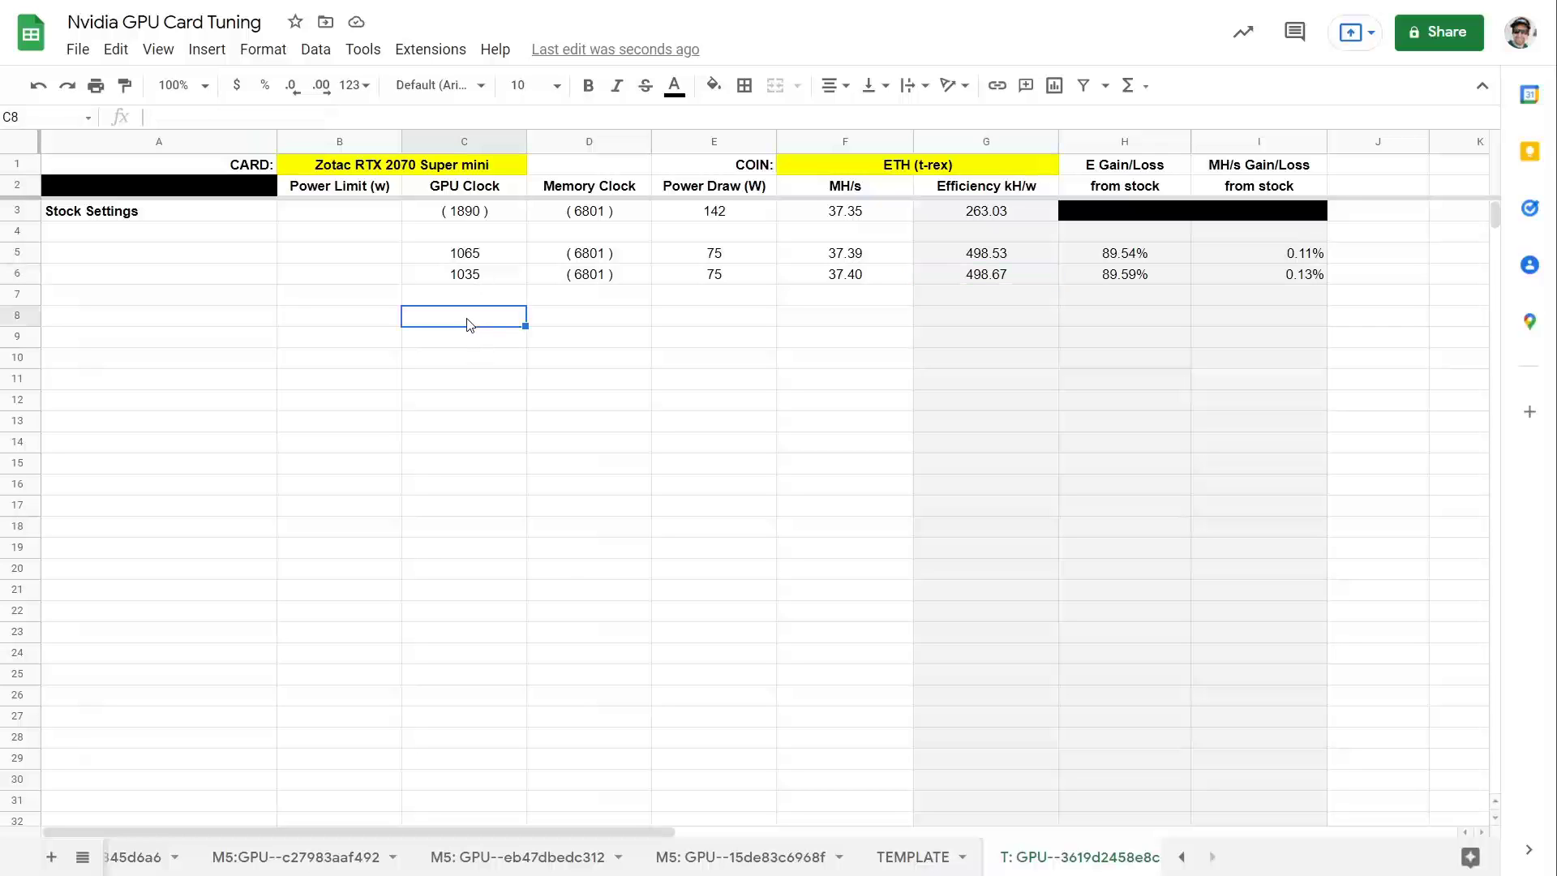
type("1035")
key("Tab")
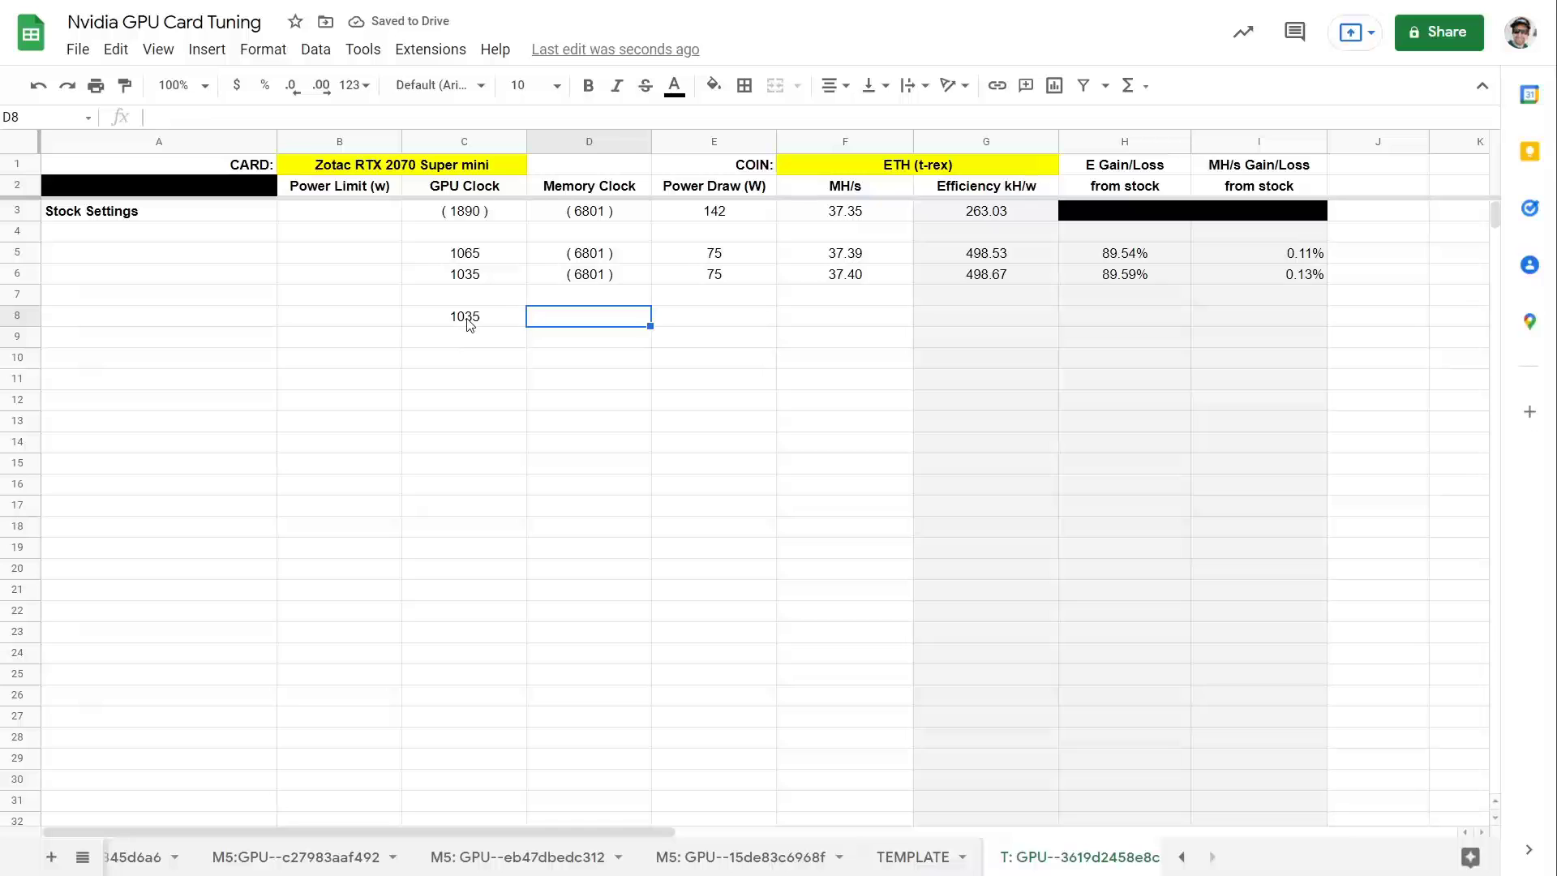
type("1600")
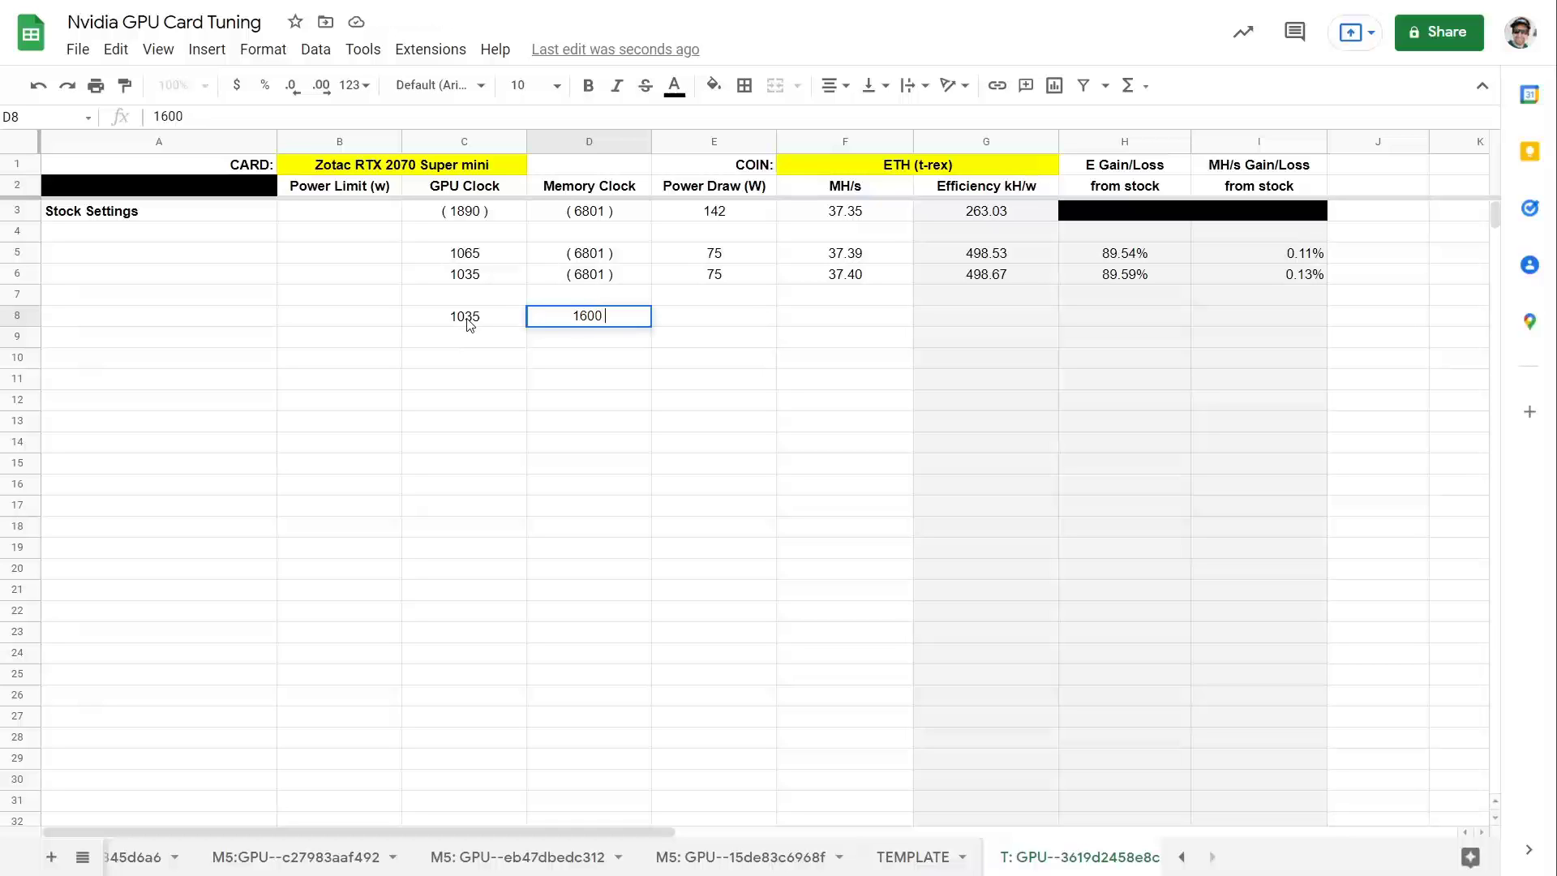
type(" ( )")
left_click(467, 324)
double_click(609, 316)
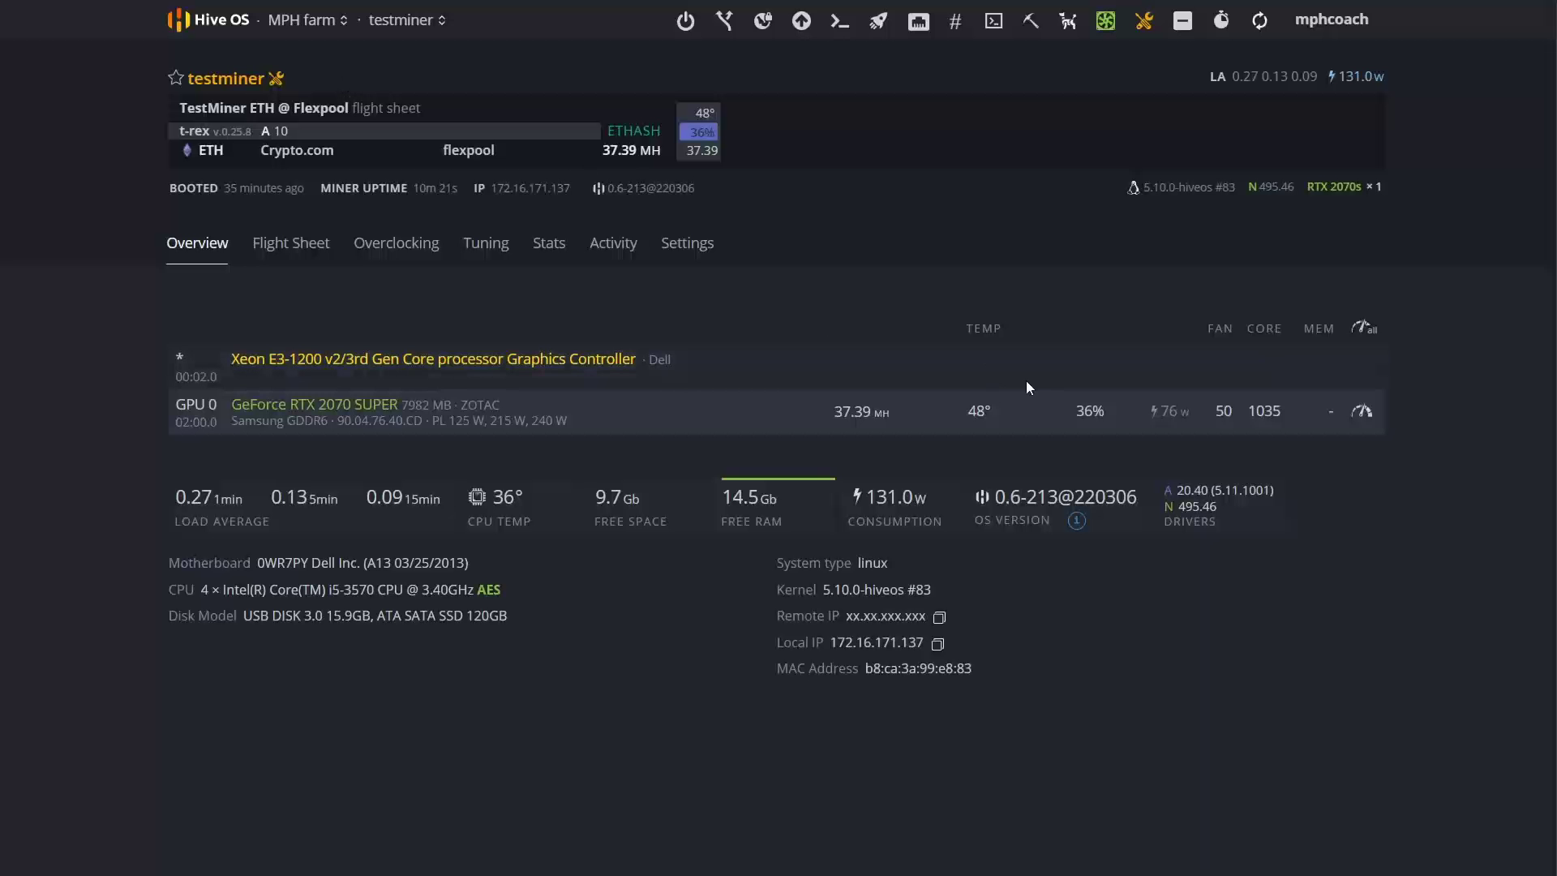
Step: Switch to Hive OS, set GPU 0's memory clock to 1600 MHz and apply the overclock
left_click(1360, 414)
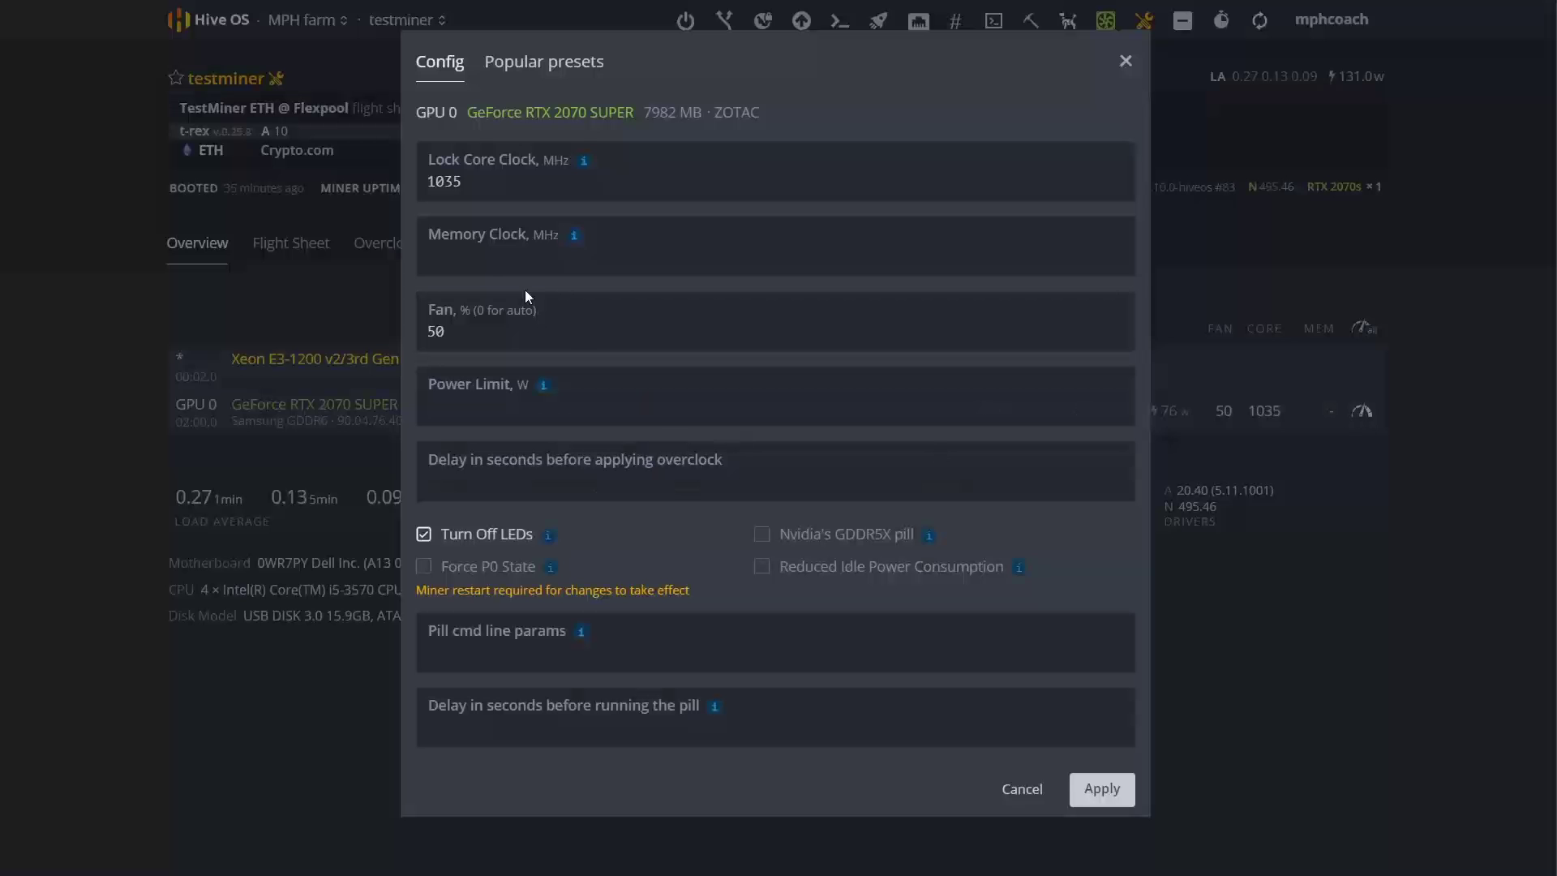
left_click(469, 257)
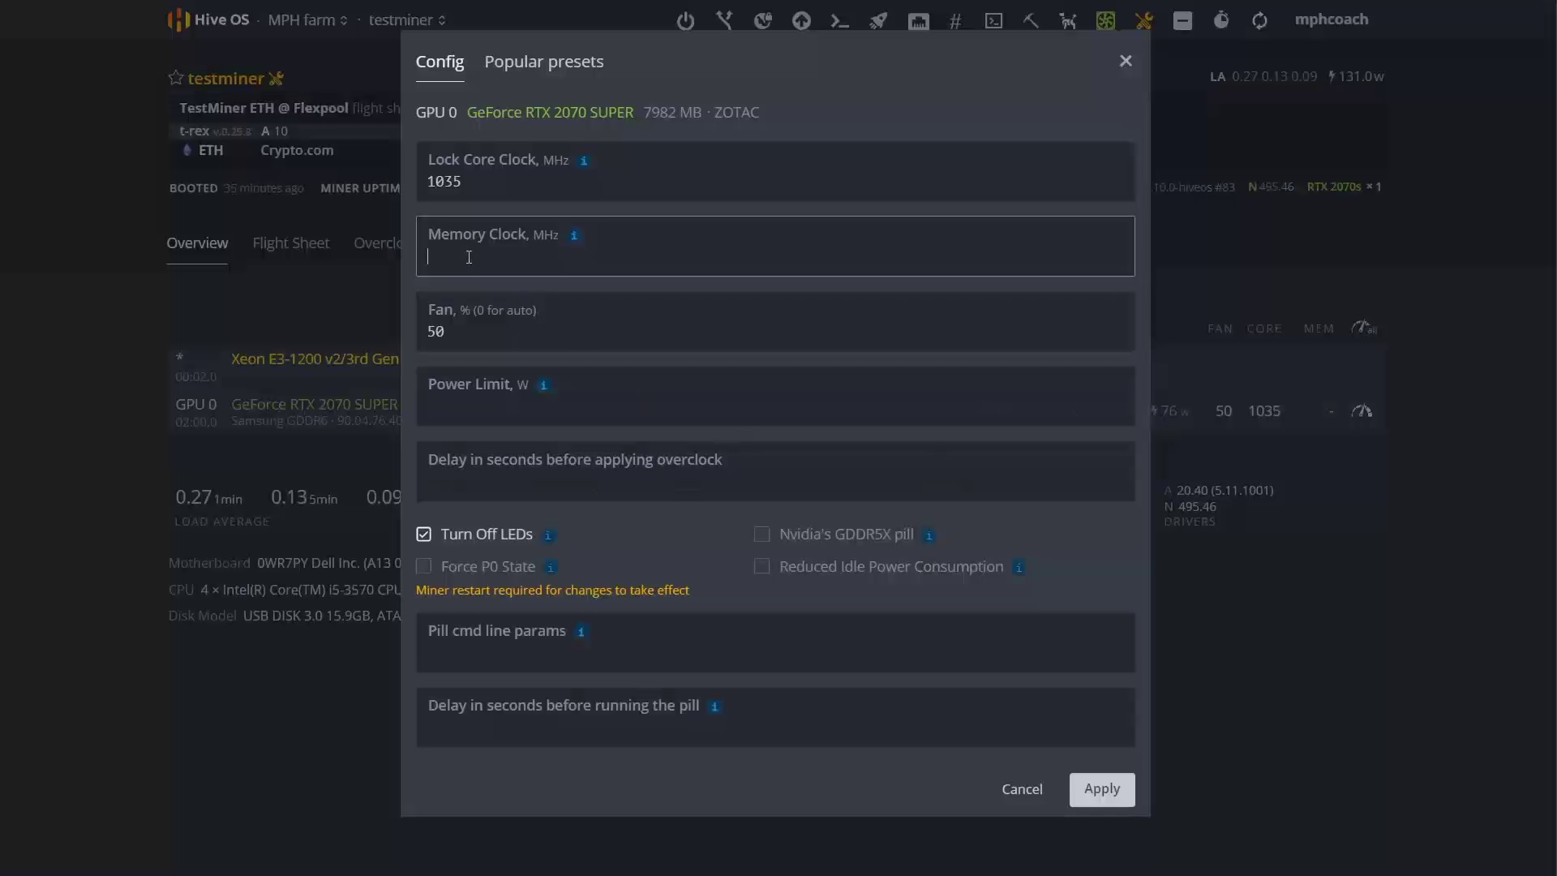
type("1600")
left_click(1093, 793)
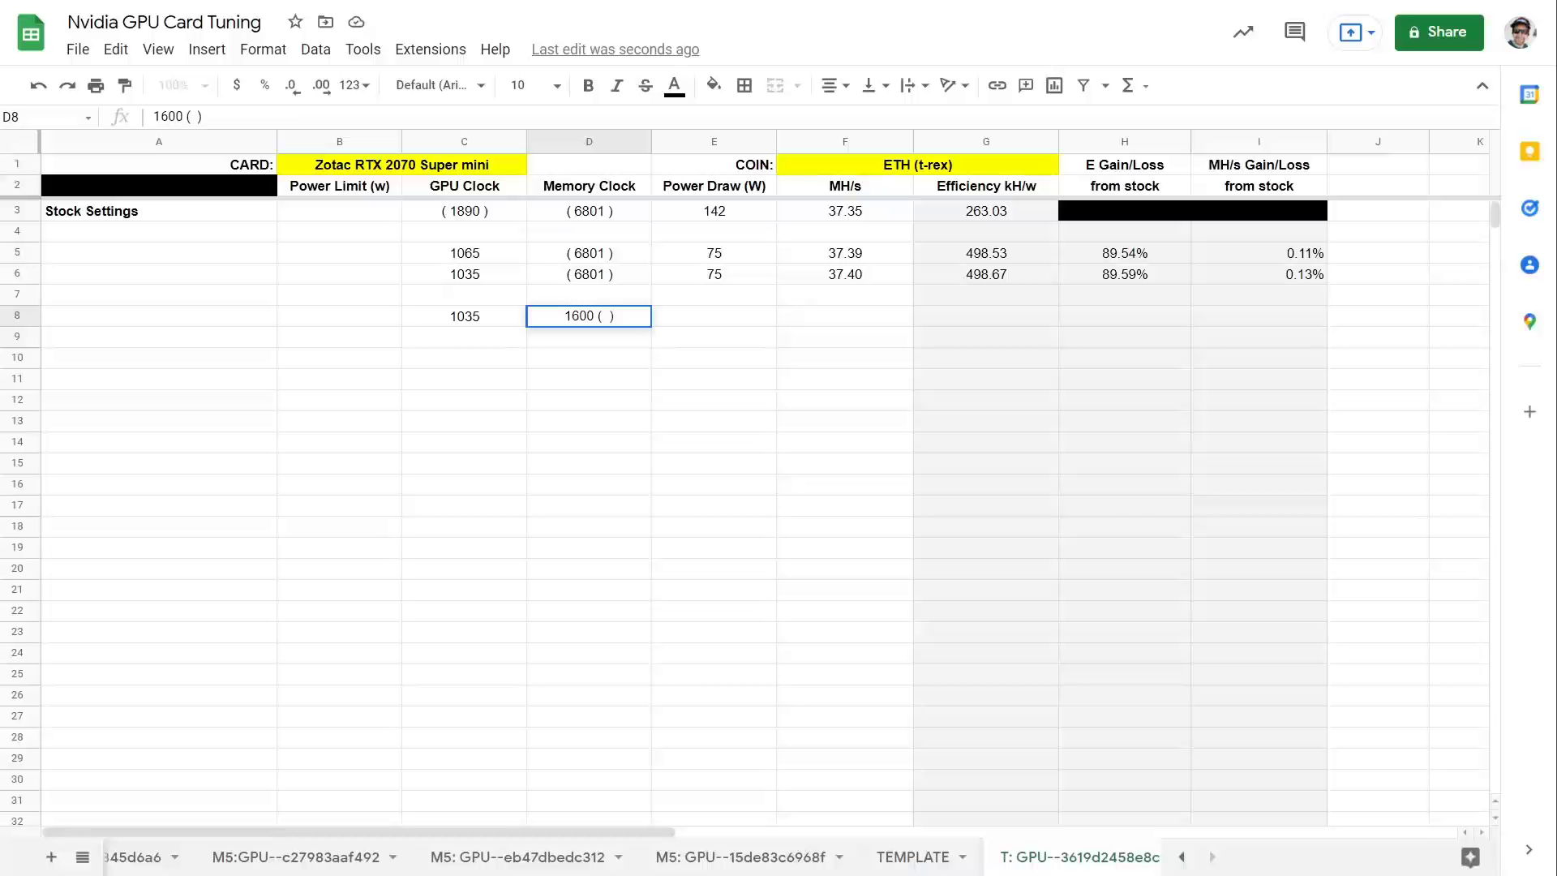
Step: Return to the tuning sheet and enter 7600 inside the parentheses of row 8's memory clock entry
double_click(606, 316)
key("Right")
type("7600")
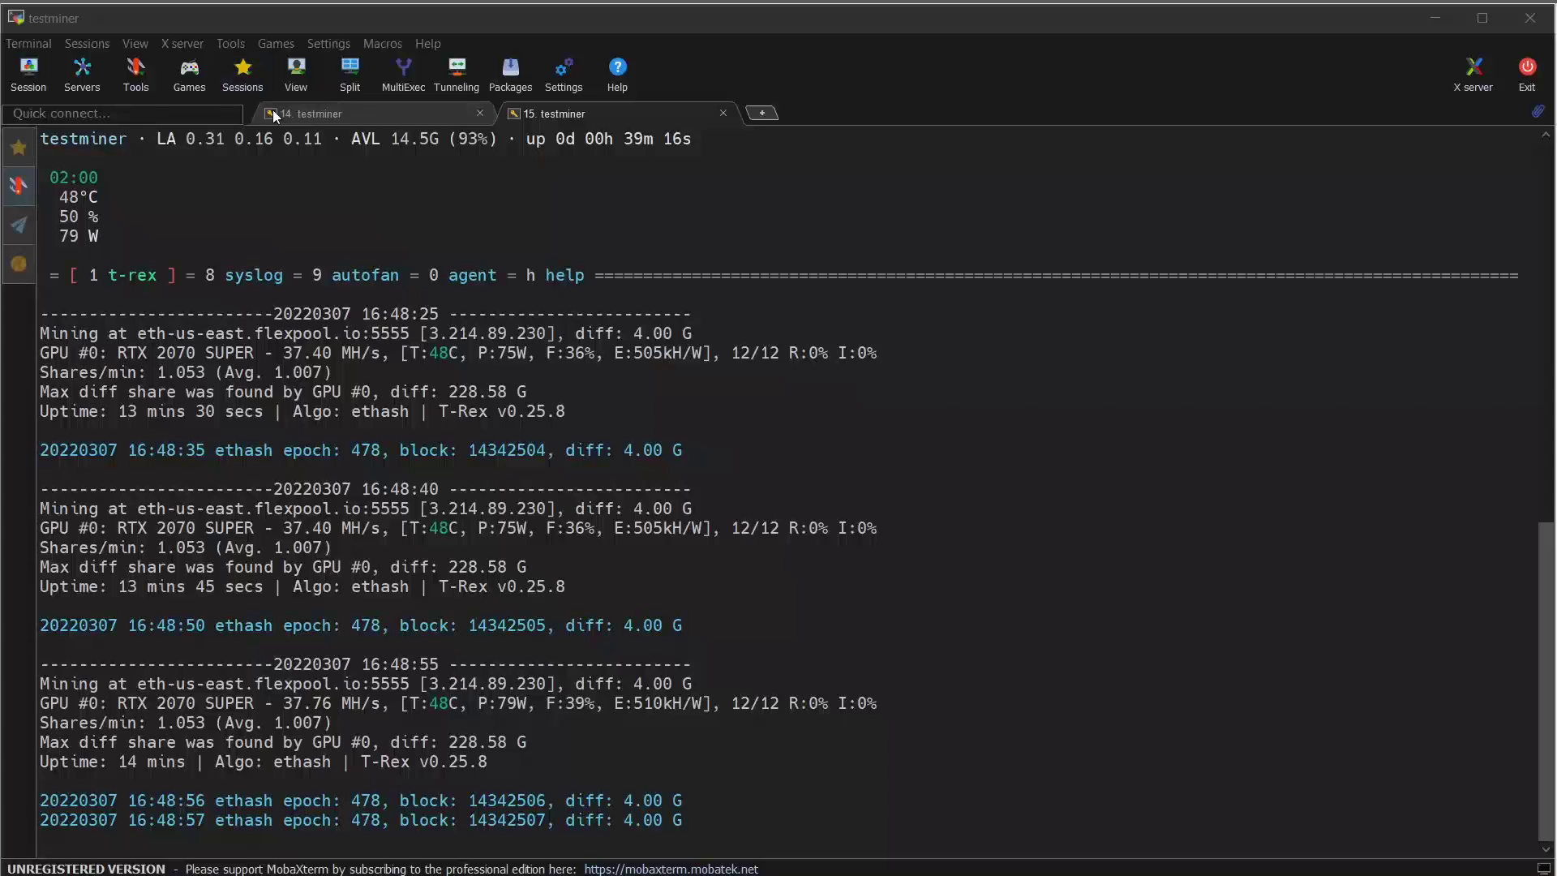
Step: Clear the console session, run nvidia-info again and examine the GPU's clock frequencies and throttle status
left_click(309, 112)
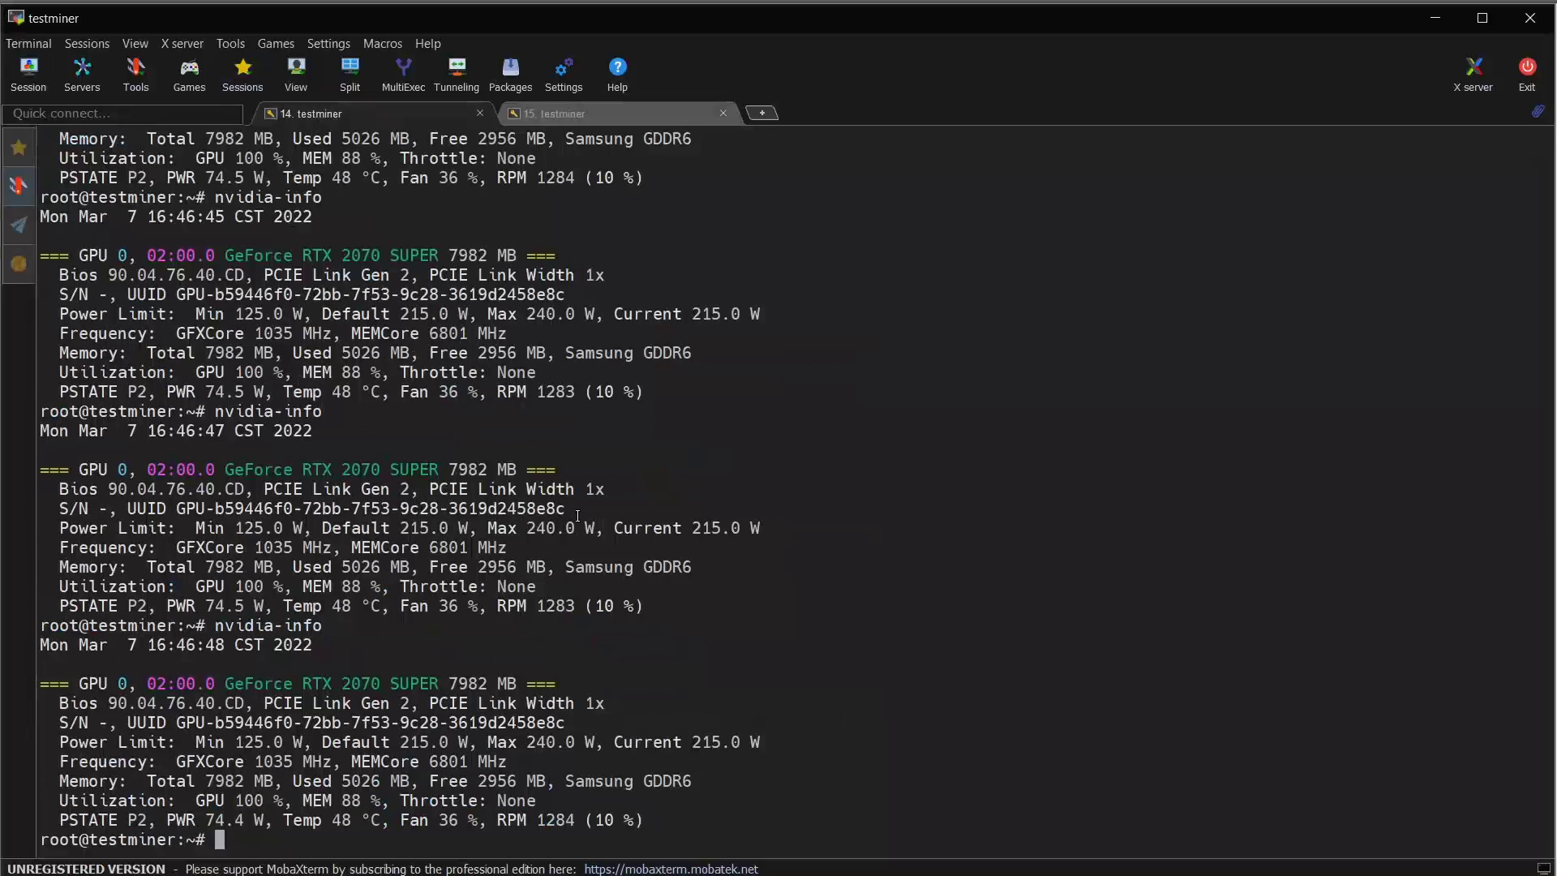
key("ctrl+l")
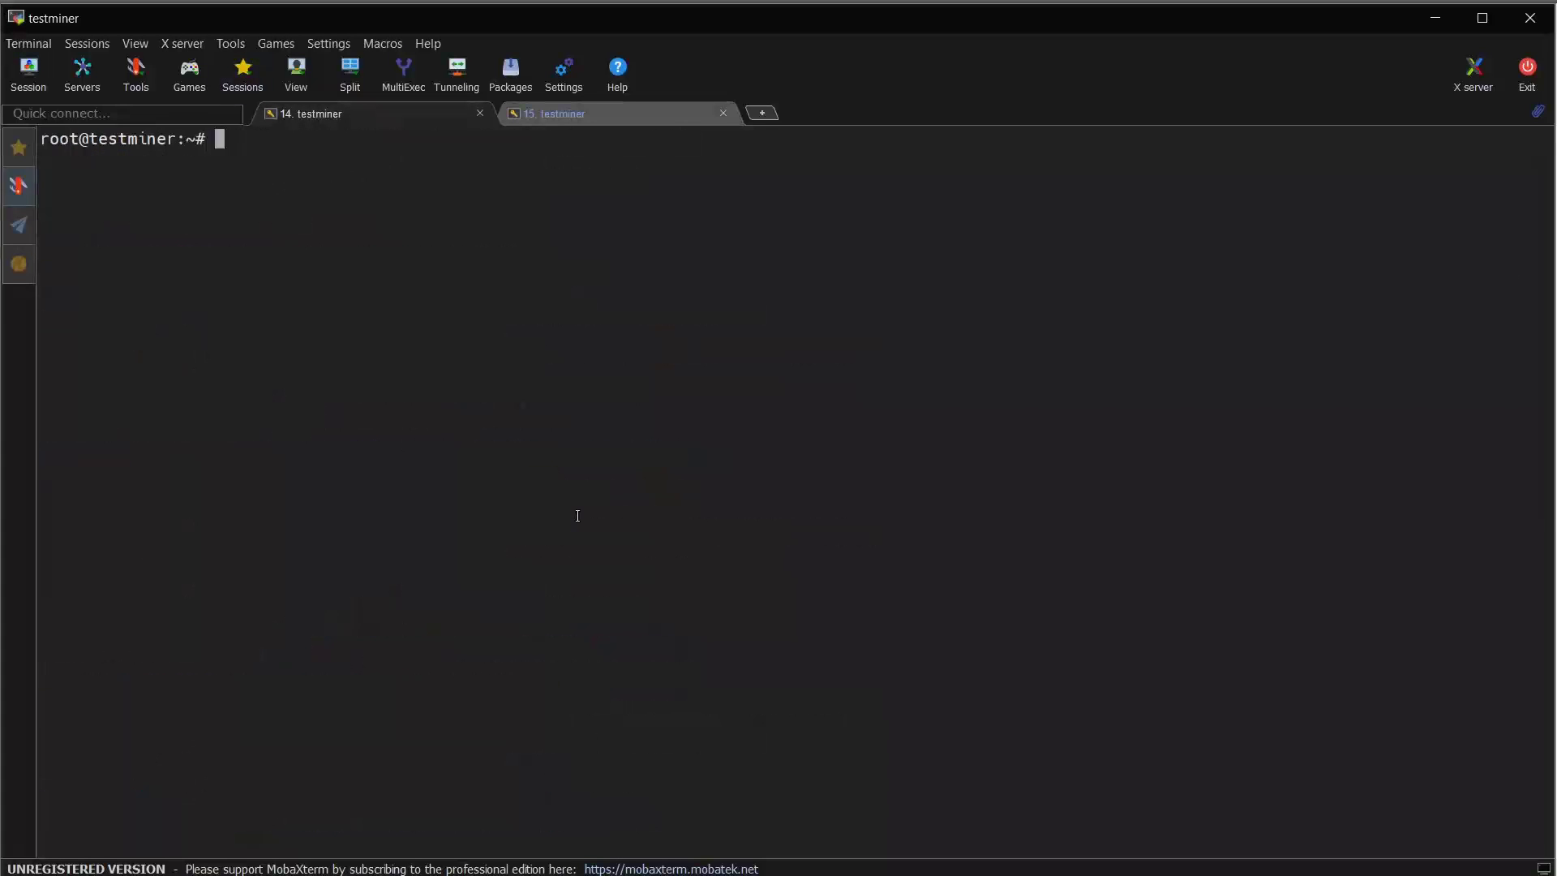
key("Up")
key("Return")
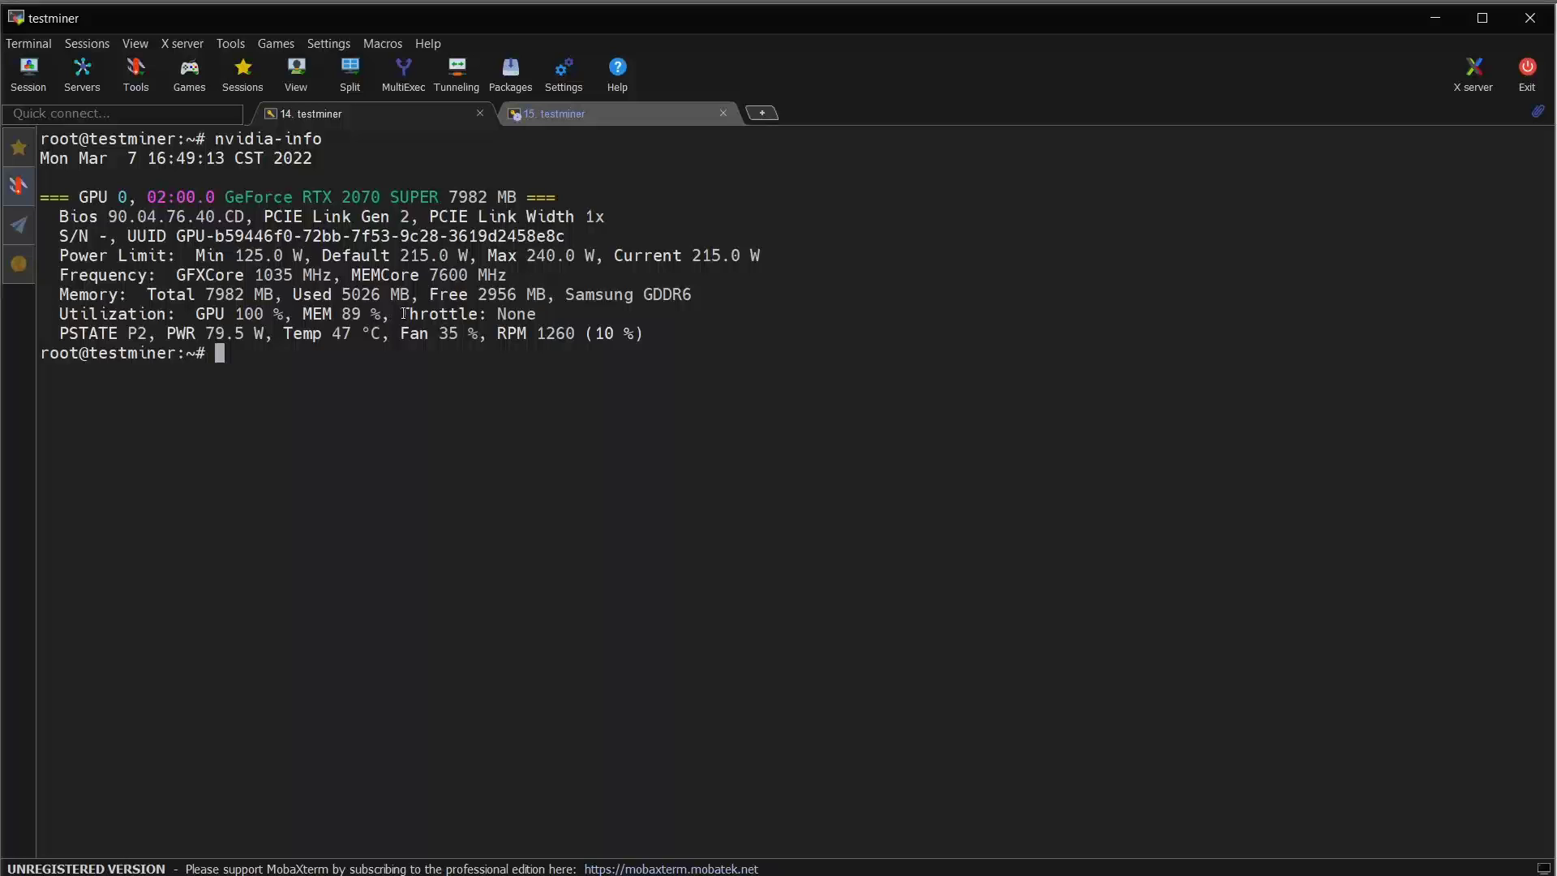
left_click_drag(403, 314, 535, 315)
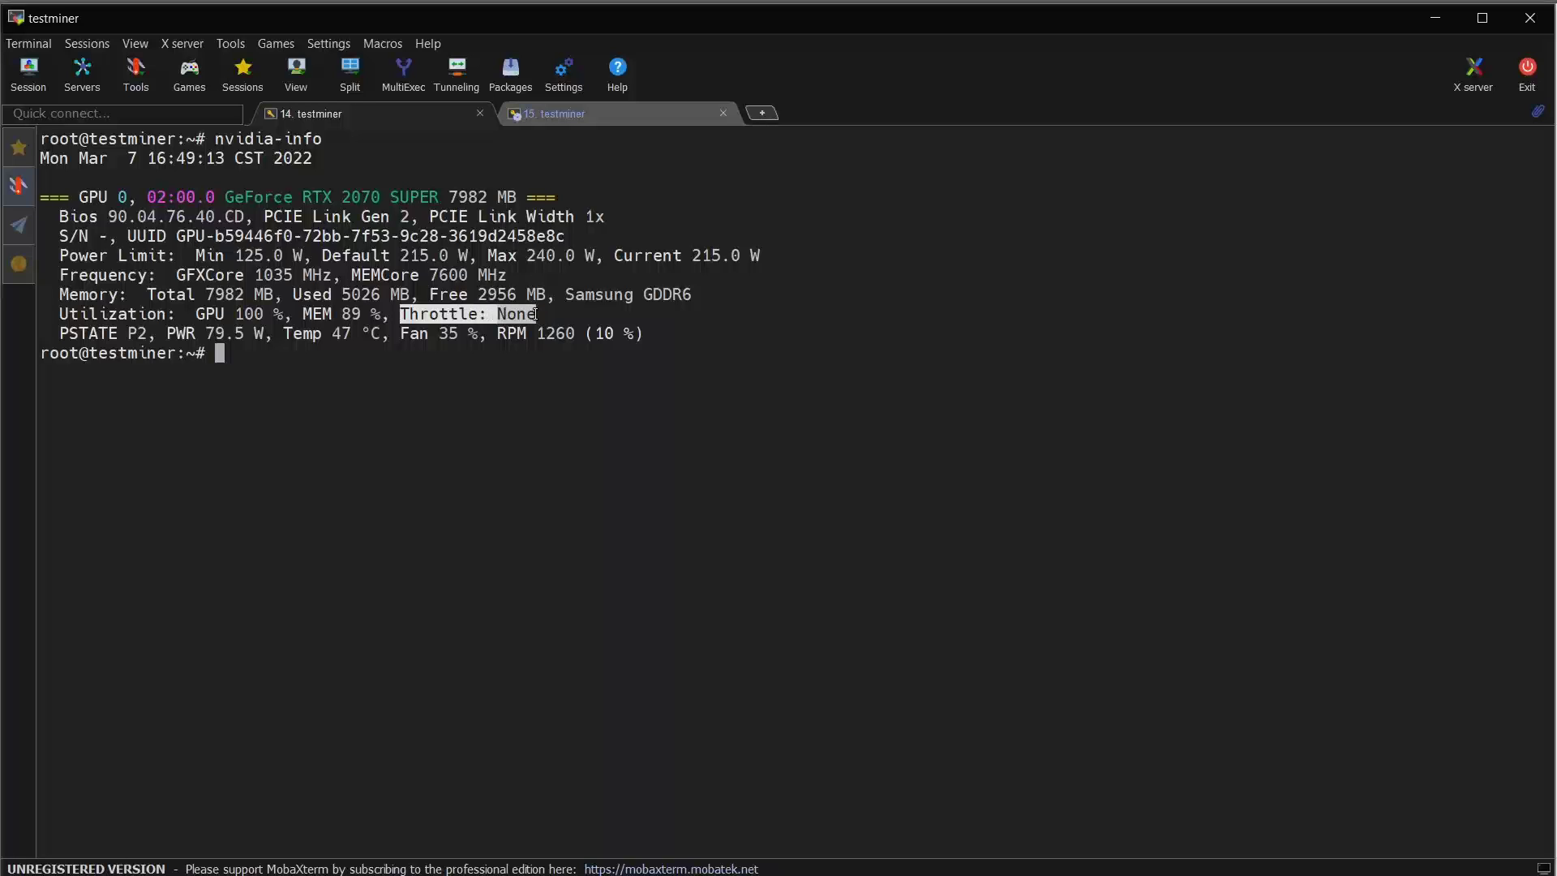
left_click(404, 314)
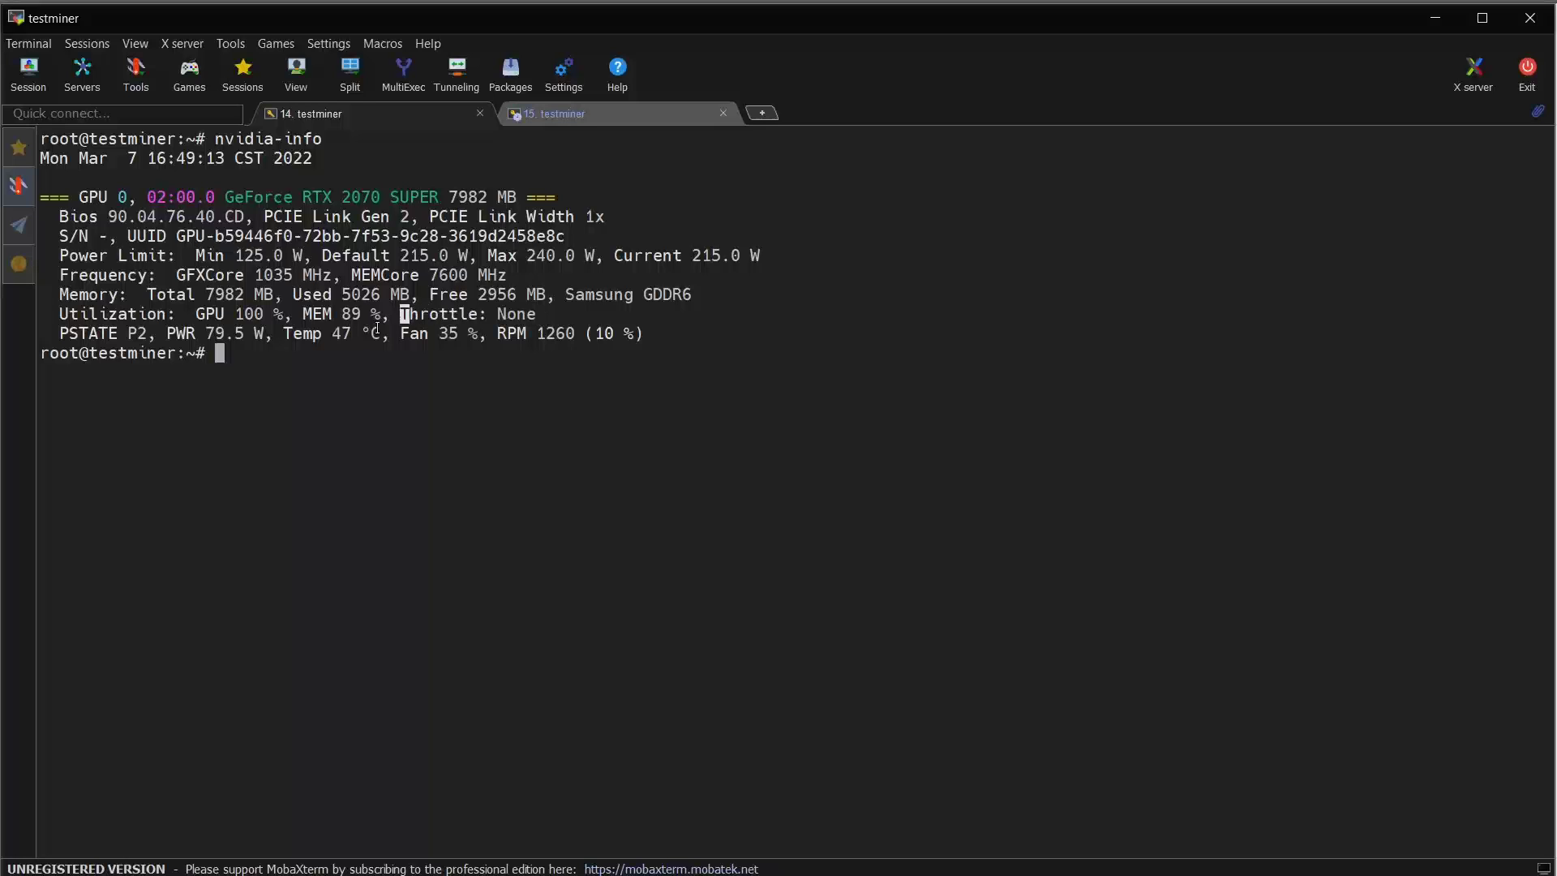
Step: Check the t-rex miner output for the latest hashrate and power draw
left_click(569, 114)
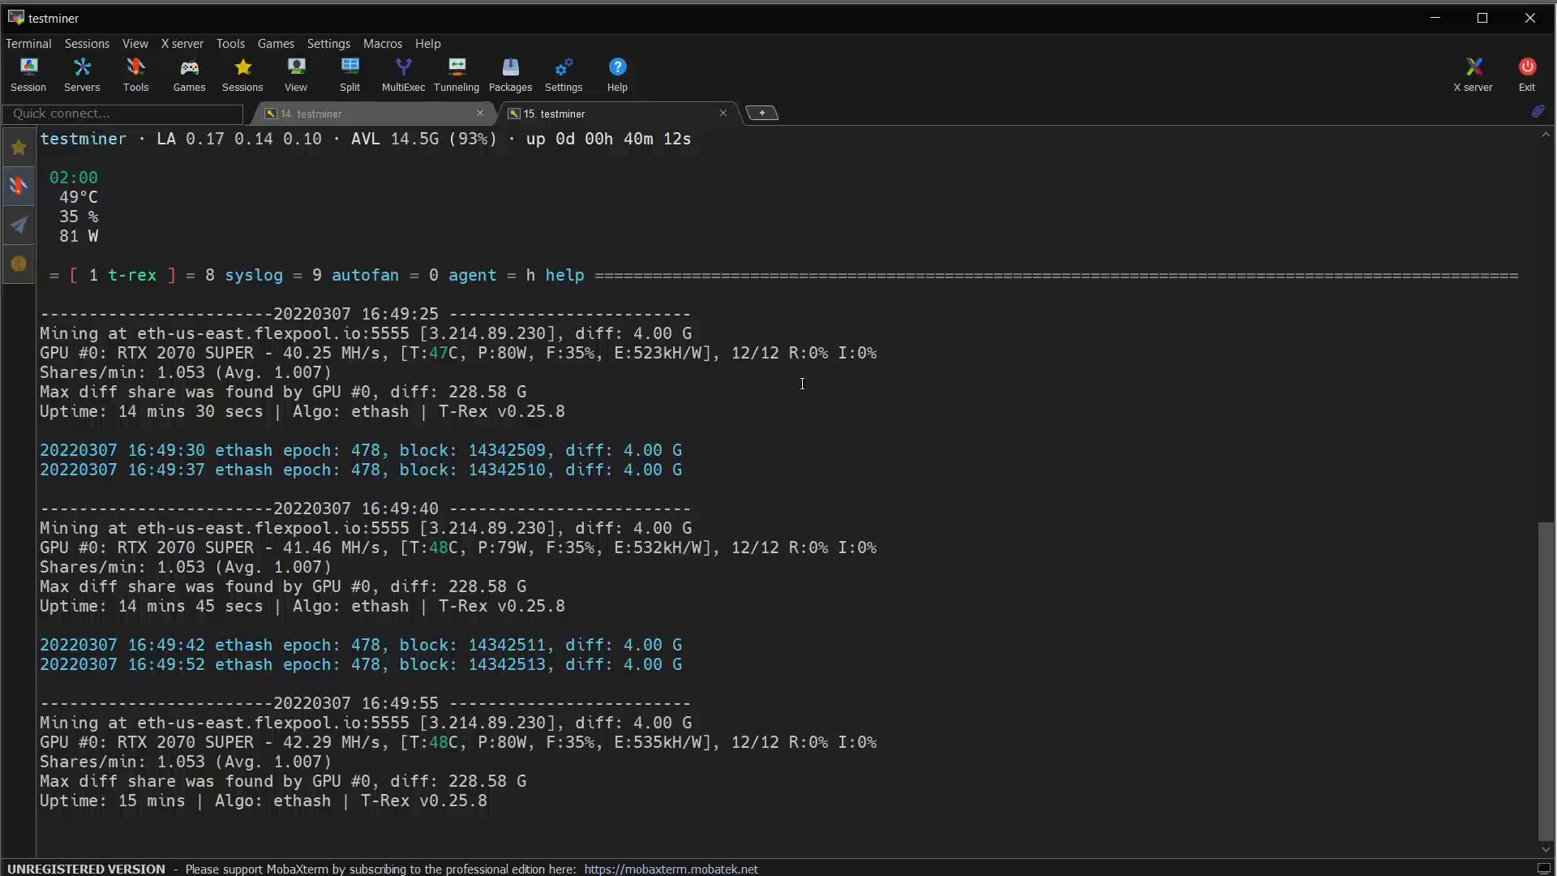
double_click(293, 741)
left_click(353, 604)
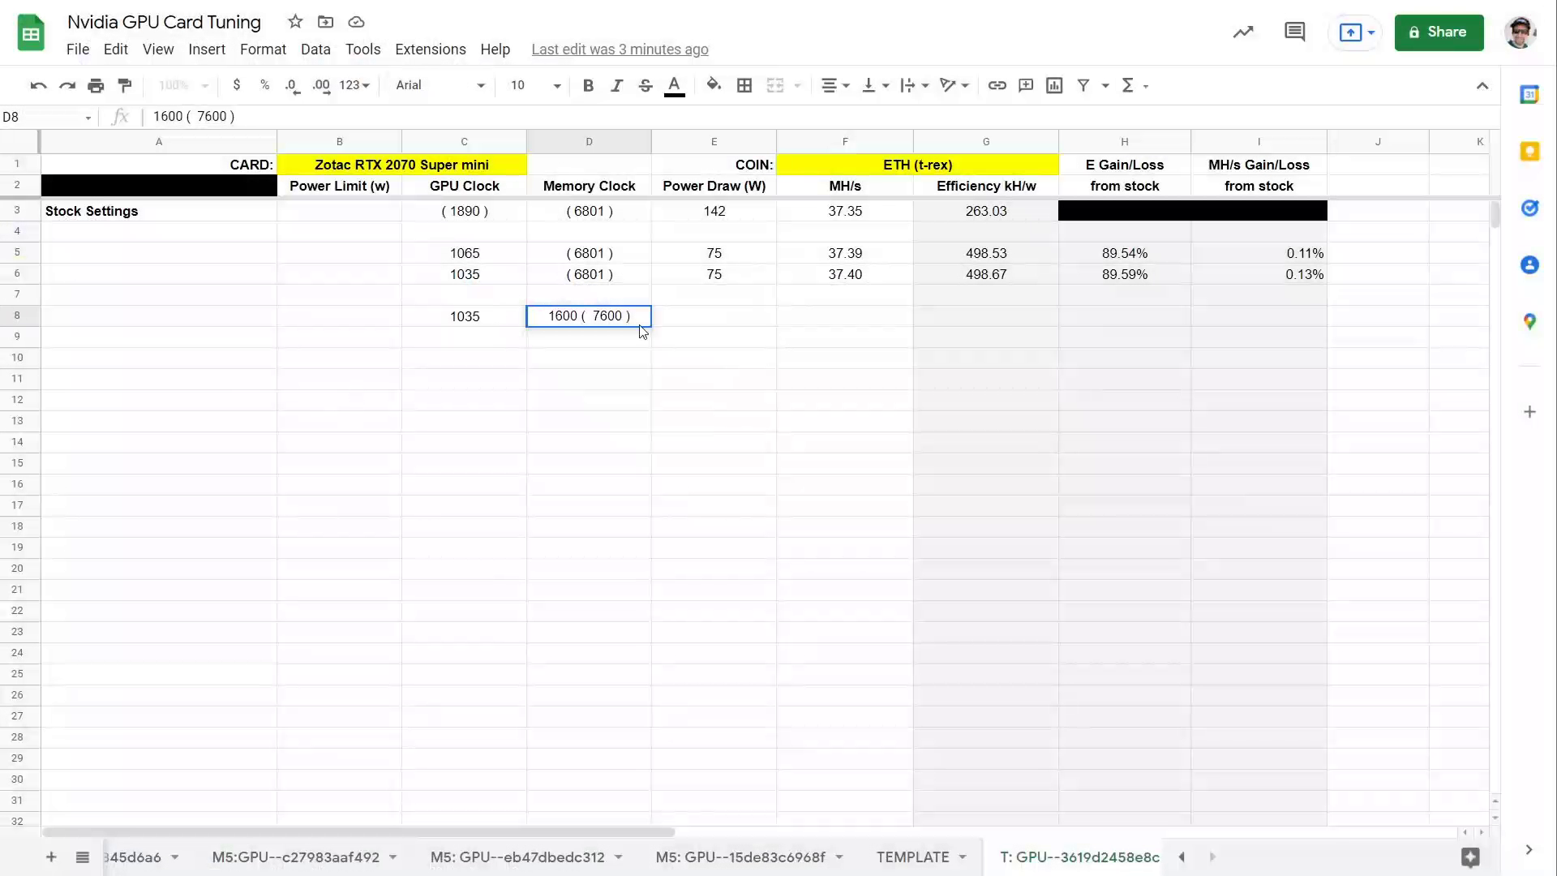
Step: Switch to the tuning sheet and complete row 8 with a power draw of 80 W and a hashrate of 42.29 MH/s
left_click(699, 314)
type("80")
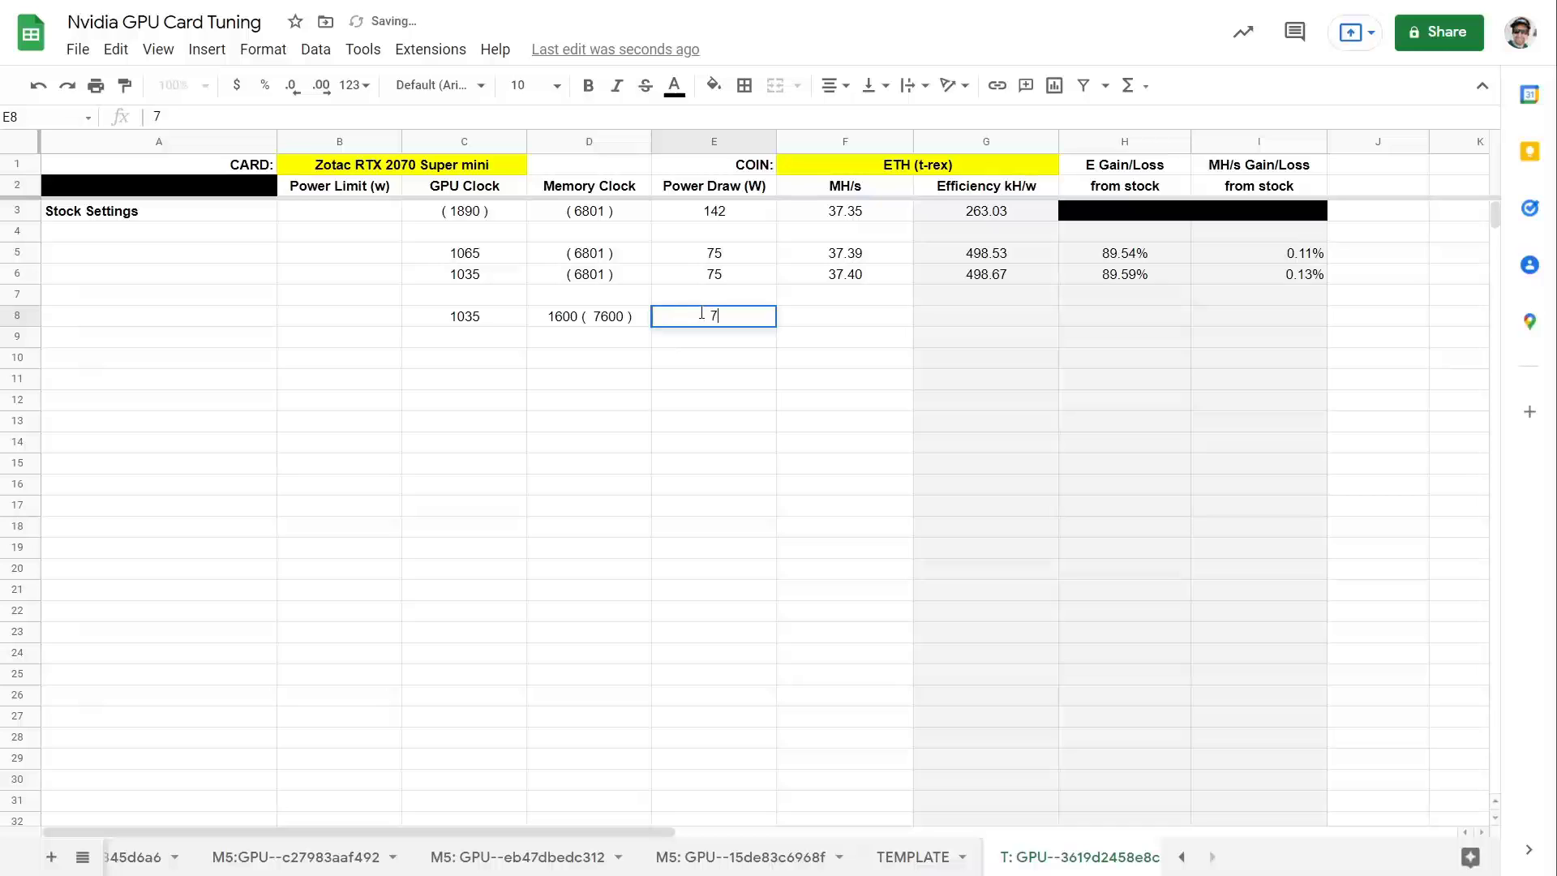
key("Tab")
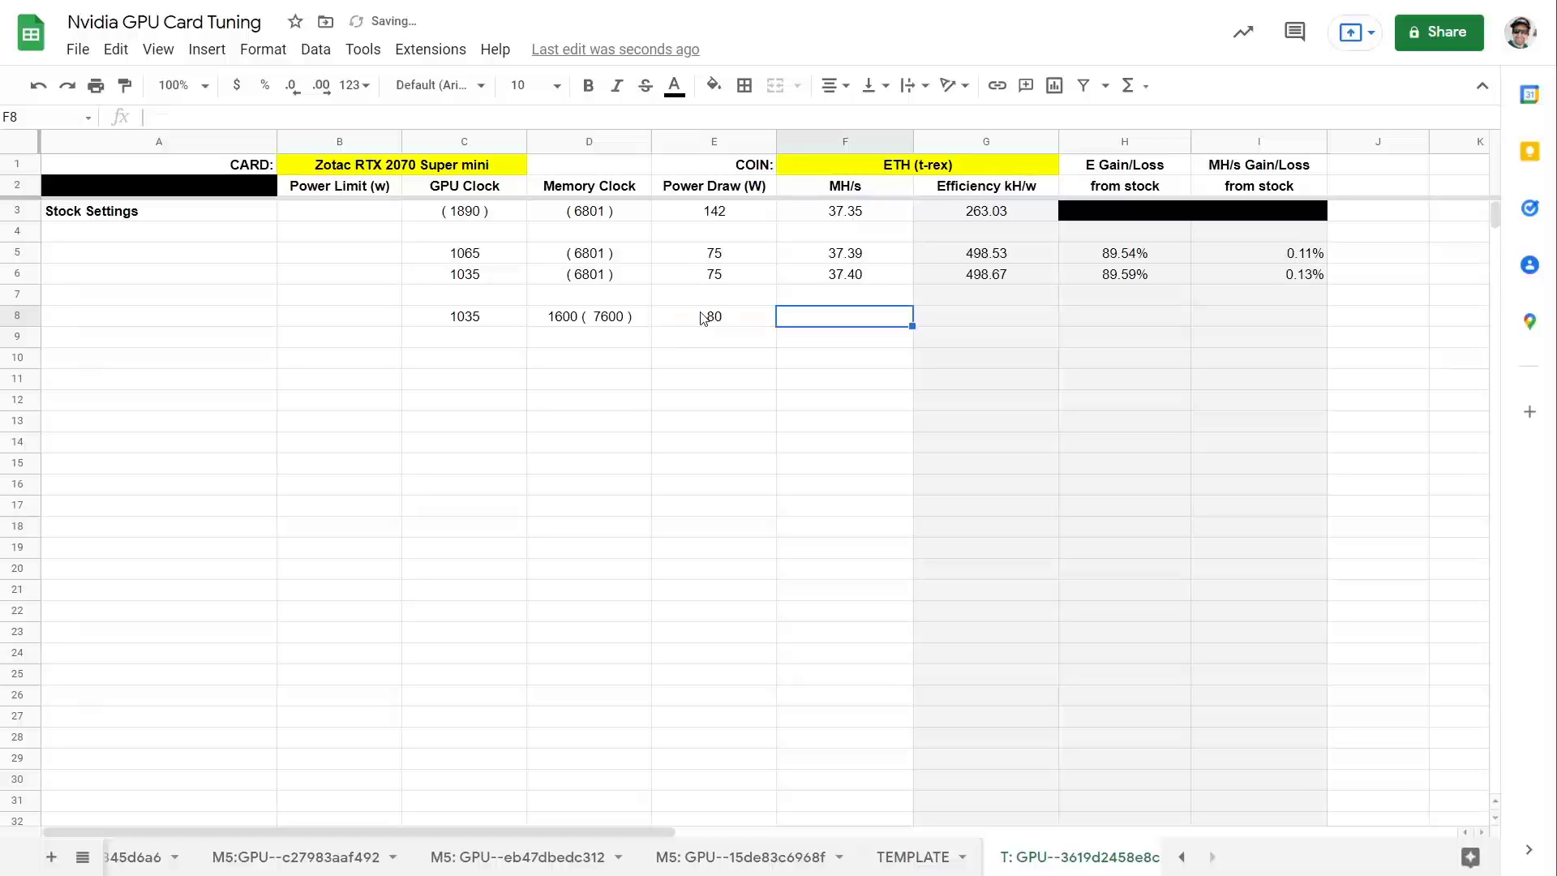
type("42.29")
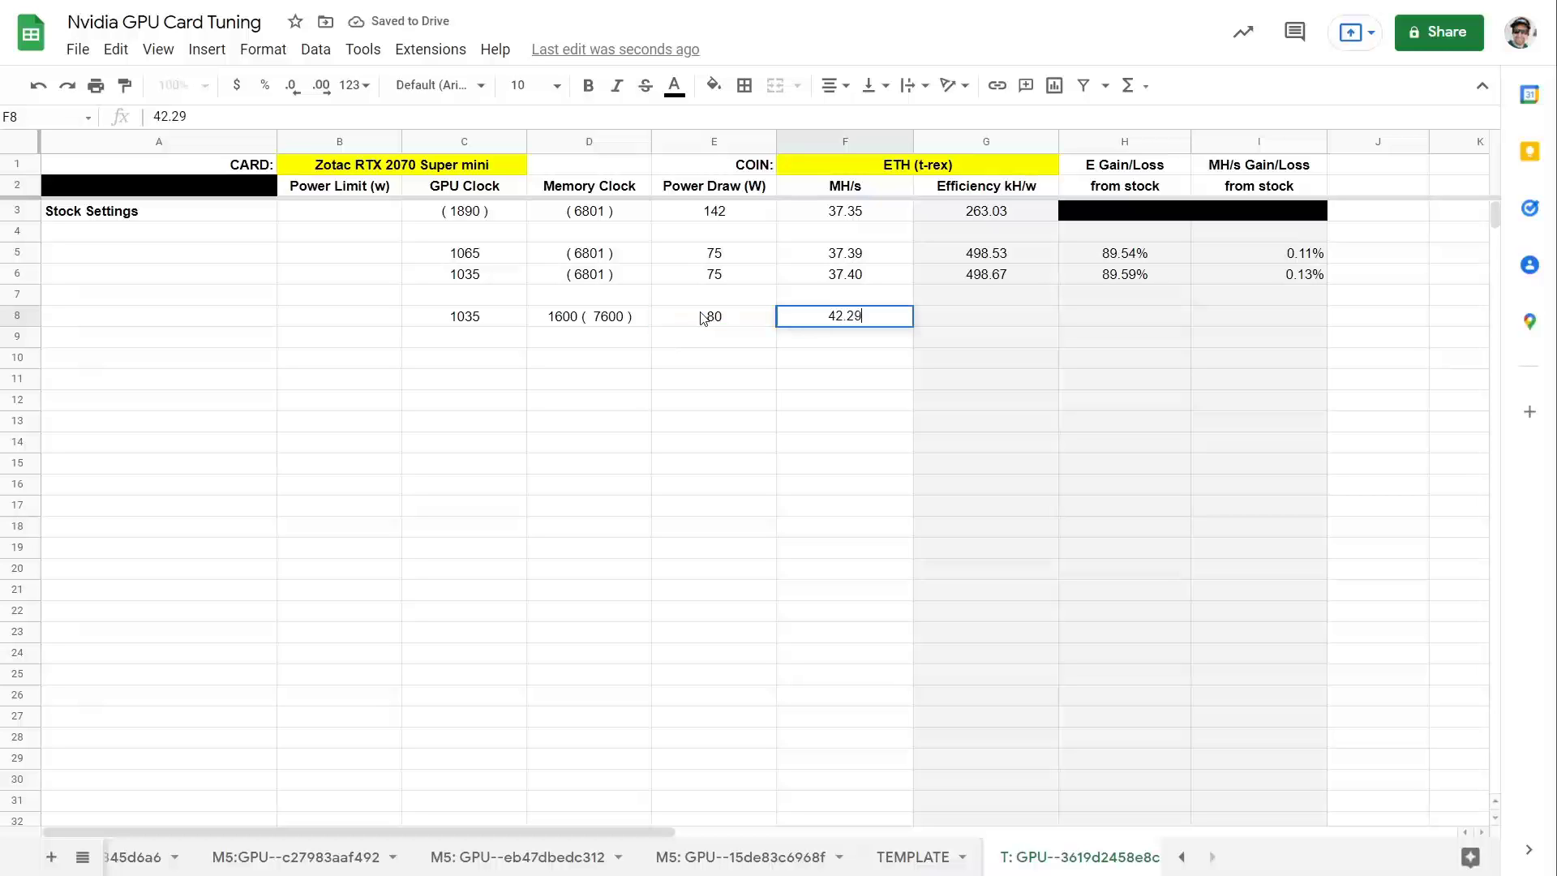
key("Tab")
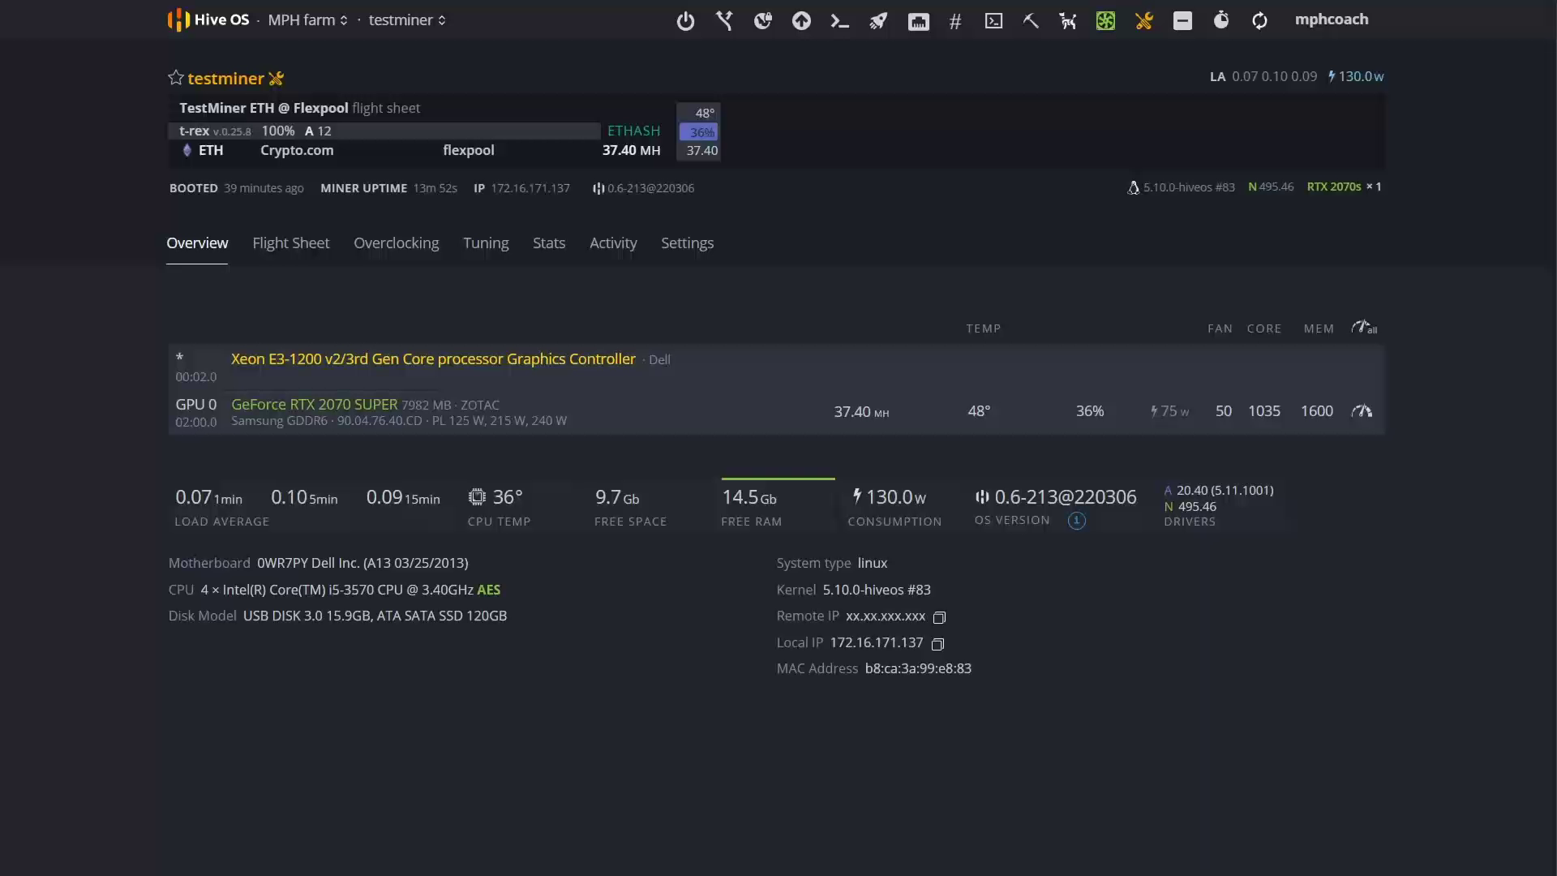
Step: Switch to Hive OS, open GPU 0's overclock settings and enter a memory clock of 2000 MHz
double_click(1333, 410)
left_click(1361, 414)
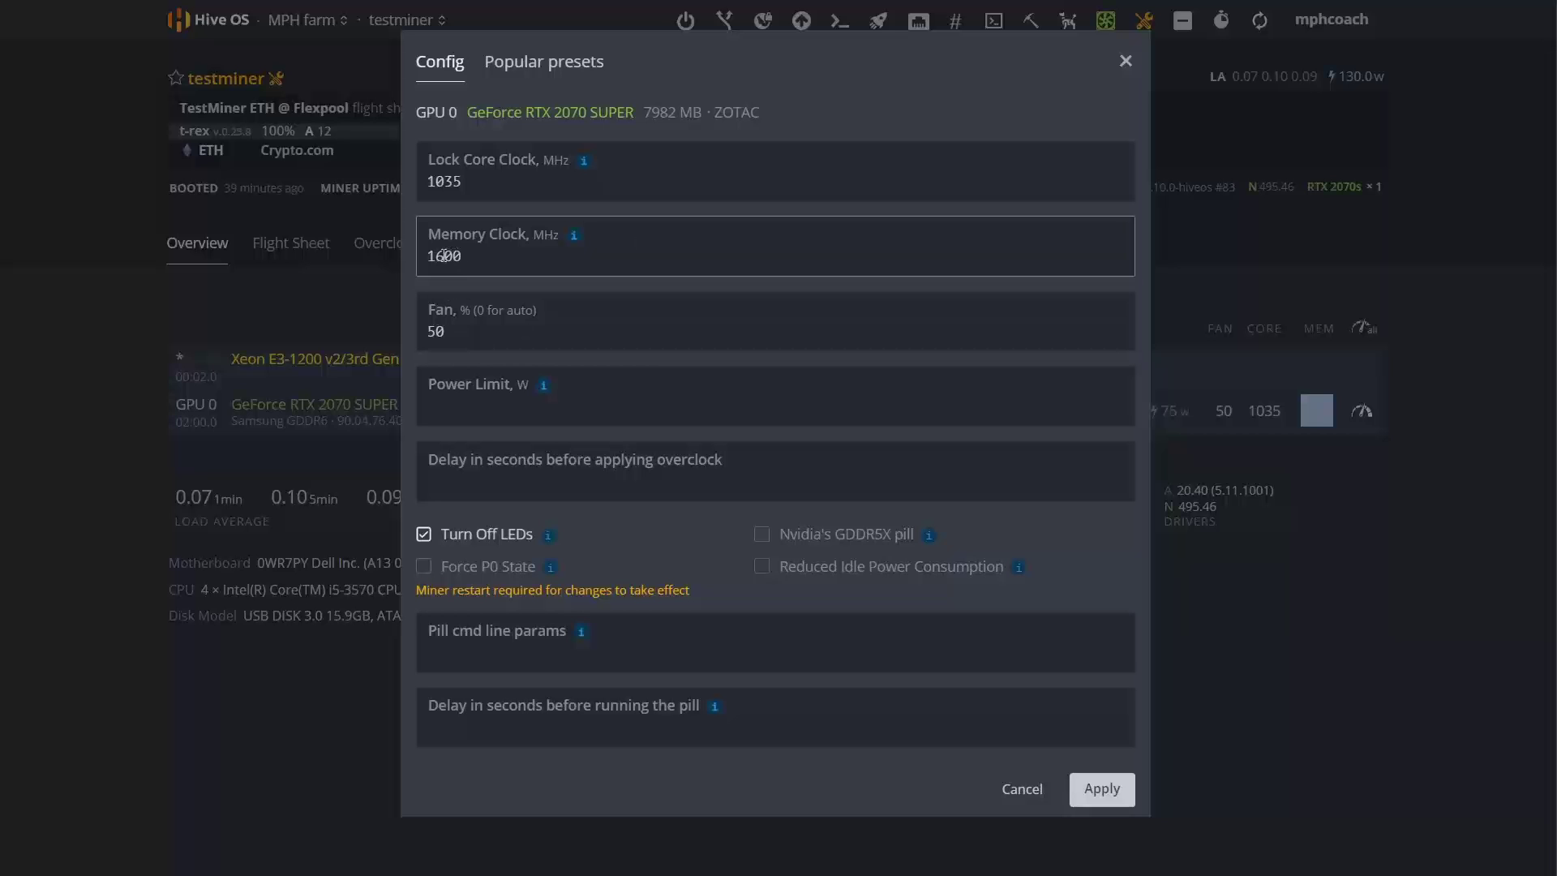
left_click_drag(445, 255, 407, 256)
type("20")
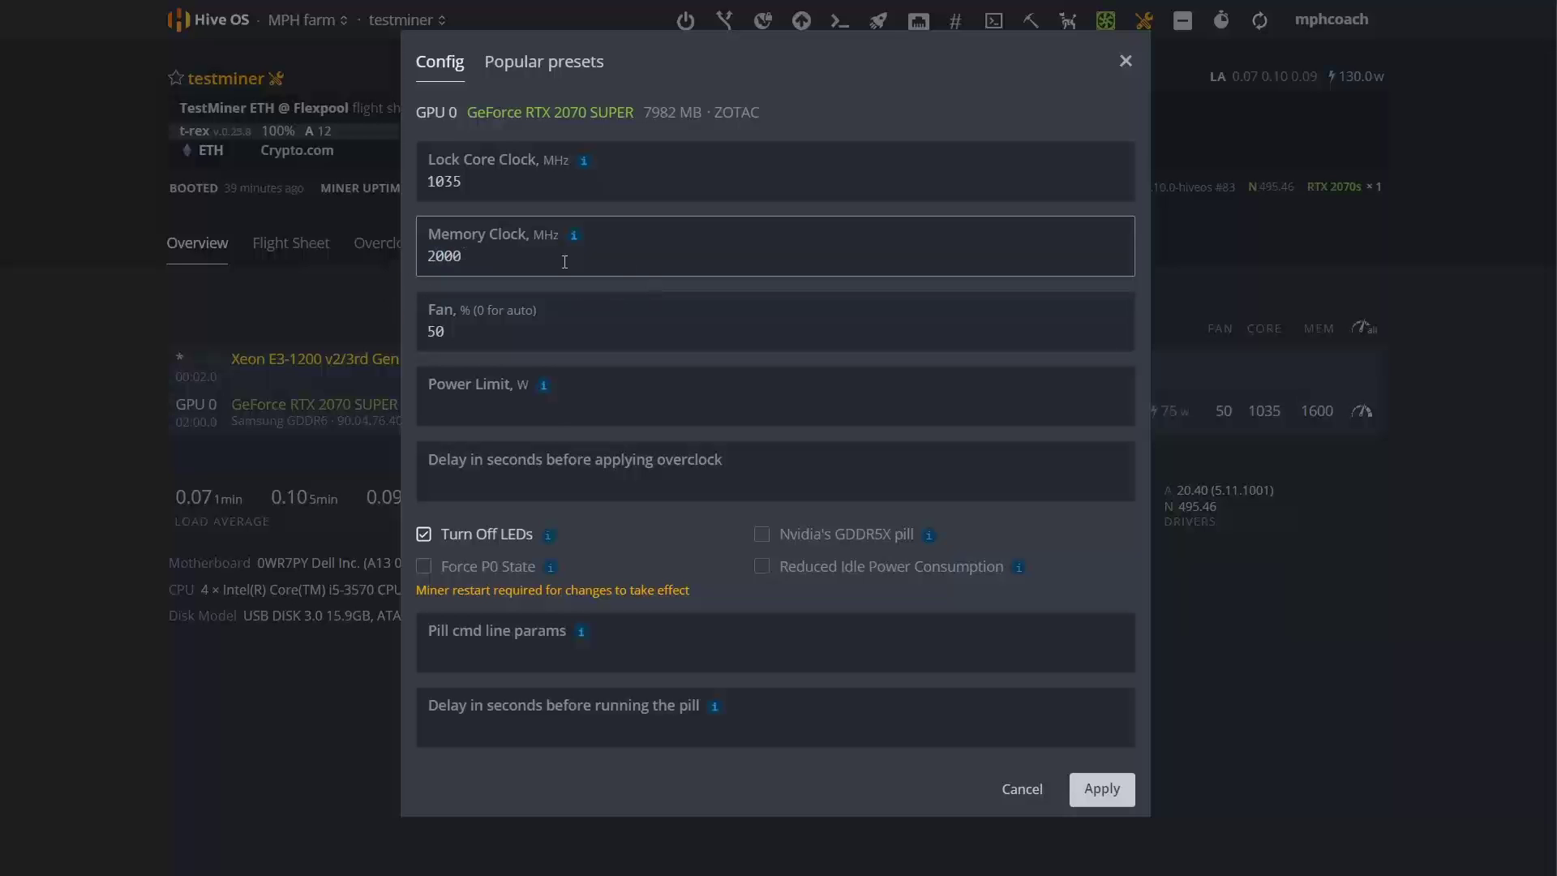
left_click_drag(482, 252, 416, 256)
Step: Return to the tuning sheet and enter 2000 ( 7800 ) as row 9's memory clock
left_click(345, 0)
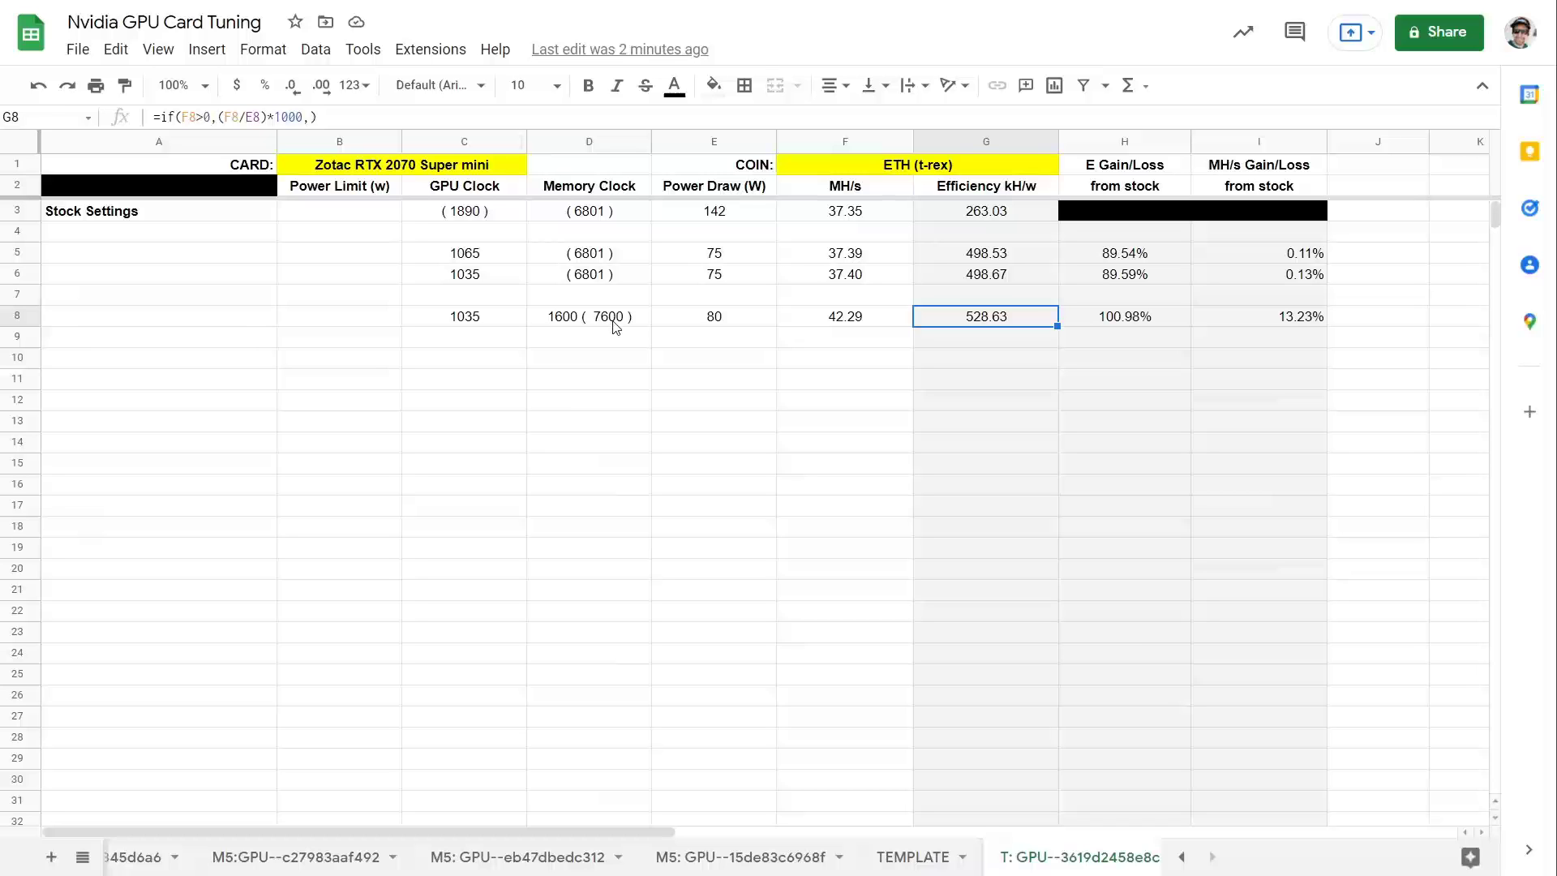
left_click(554, 341)
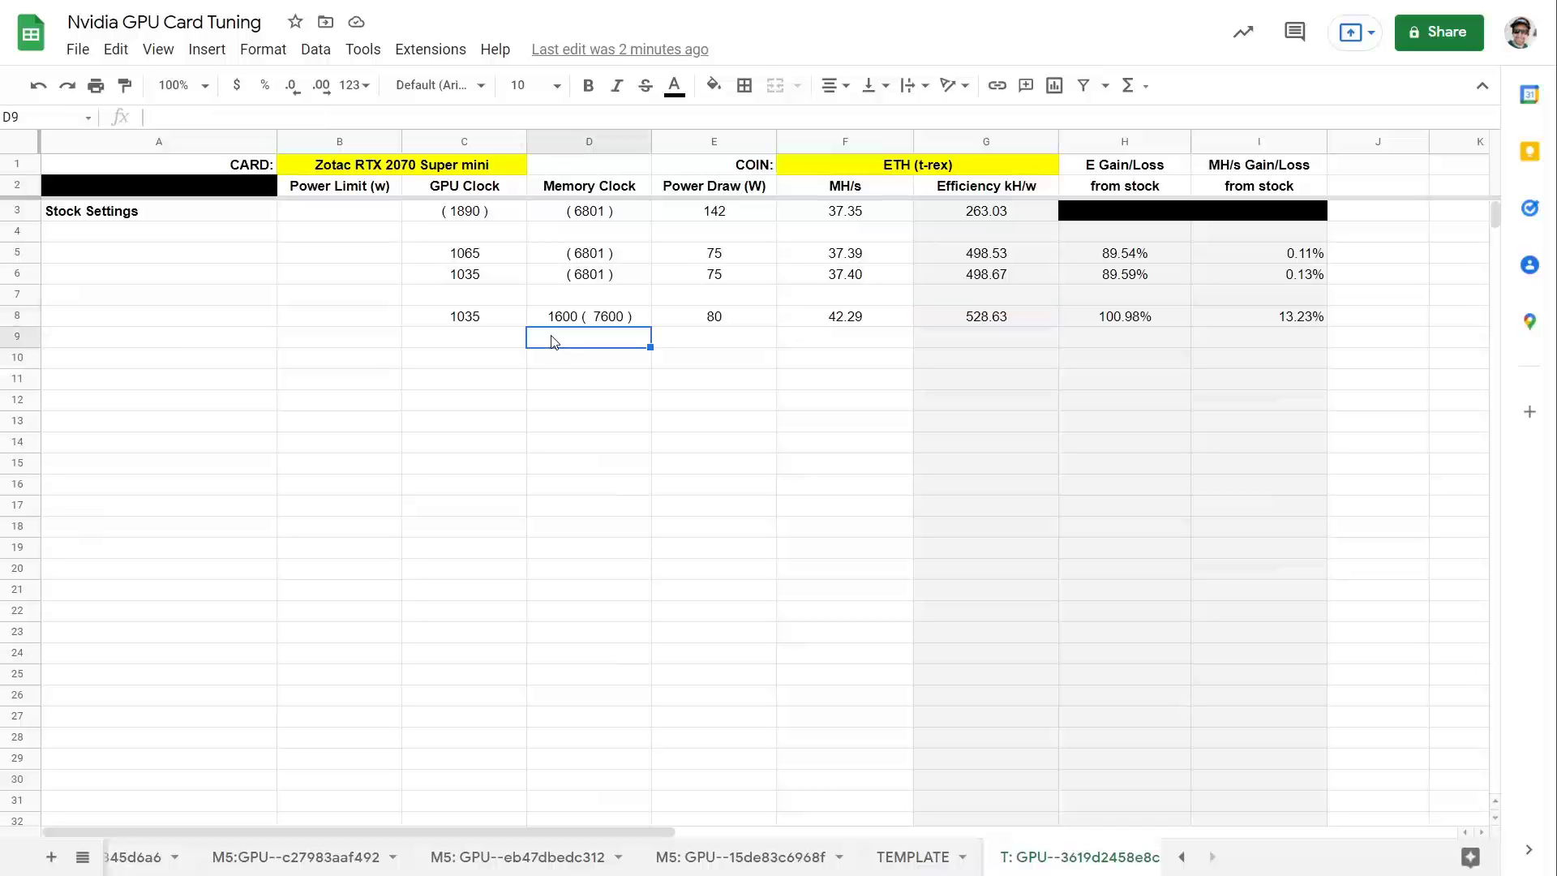
type("2000")
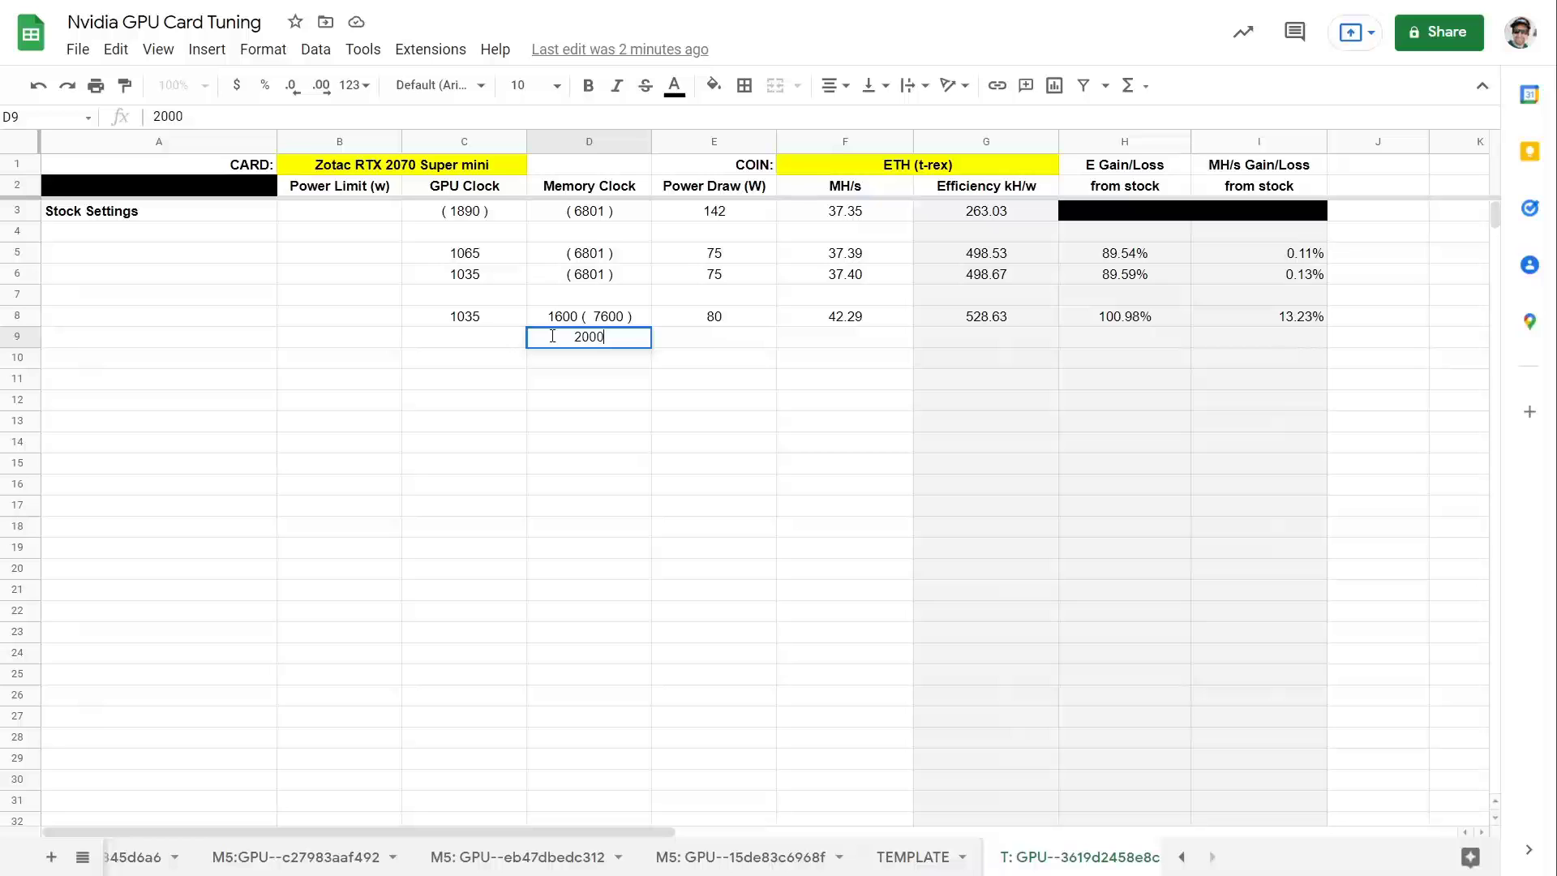
type(" ( 7800 )")
left_click(670, 403)
Step: Copy the GPU clock of 1035 from row 8 into row 9
left_click(470, 324)
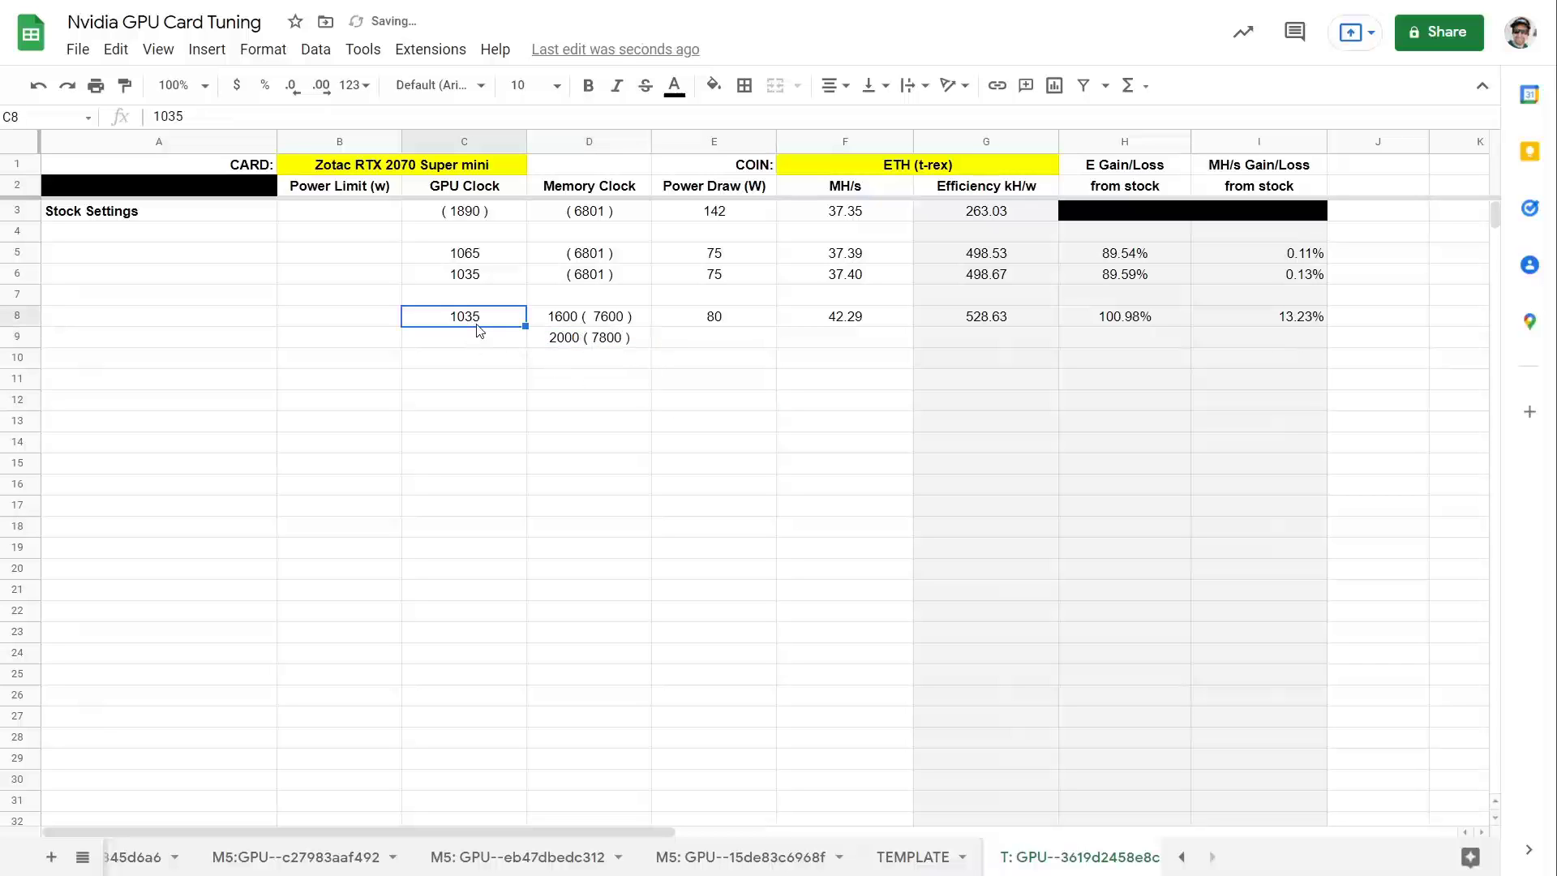
key("ctrl+c")
left_click(483, 339)
key("ctrl+v")
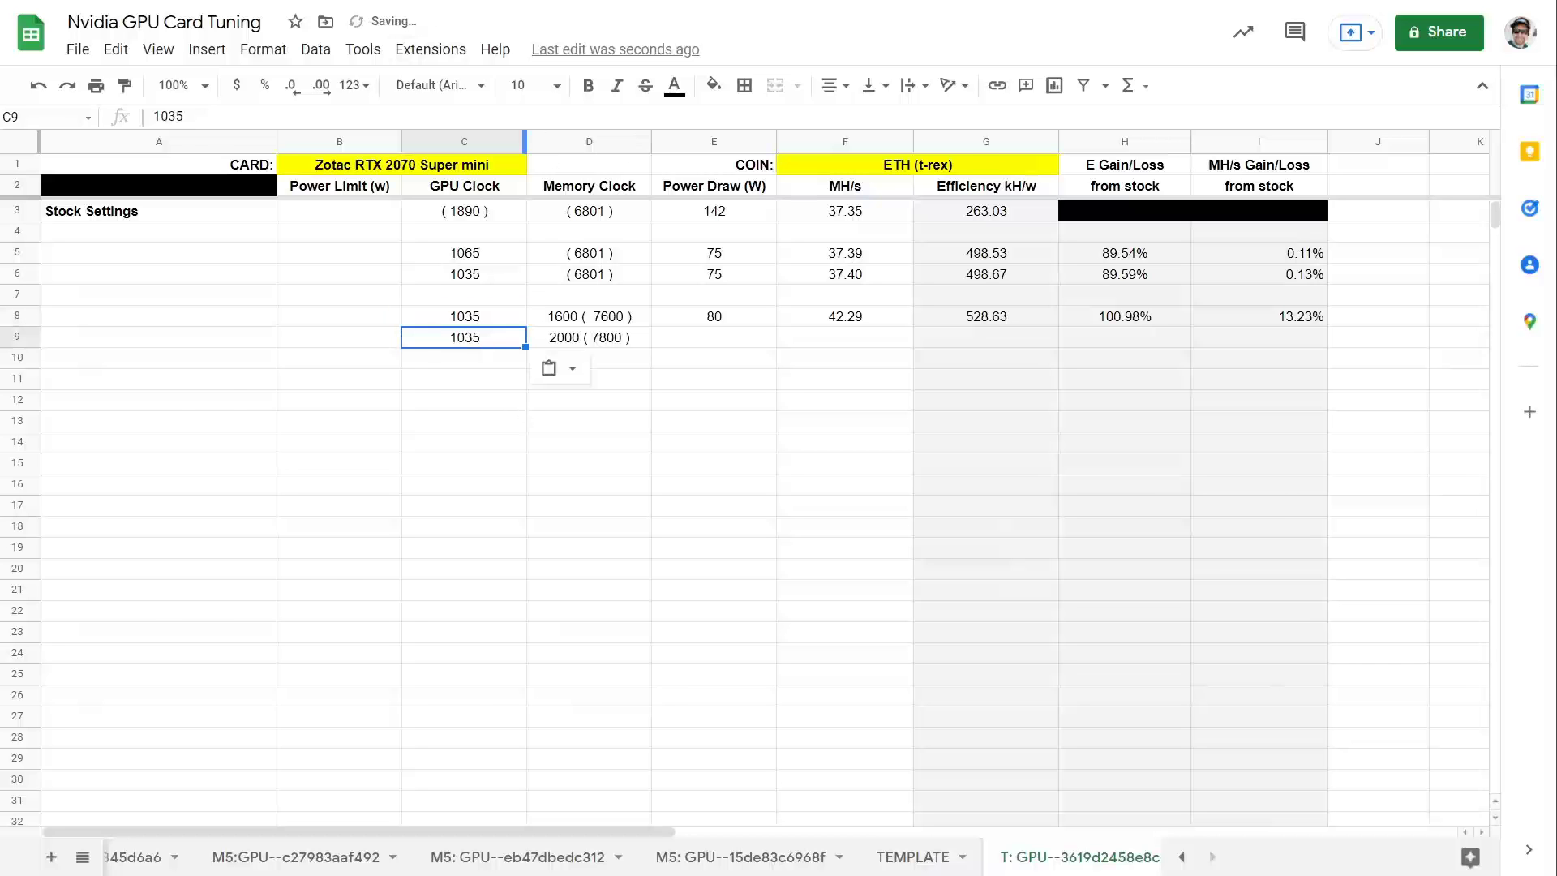
Step: Switch back to Hive OS, re-enter 2000 MHz as GPU 0's memory clock and apply the overclock
key("alt+Tab")
type("2000")
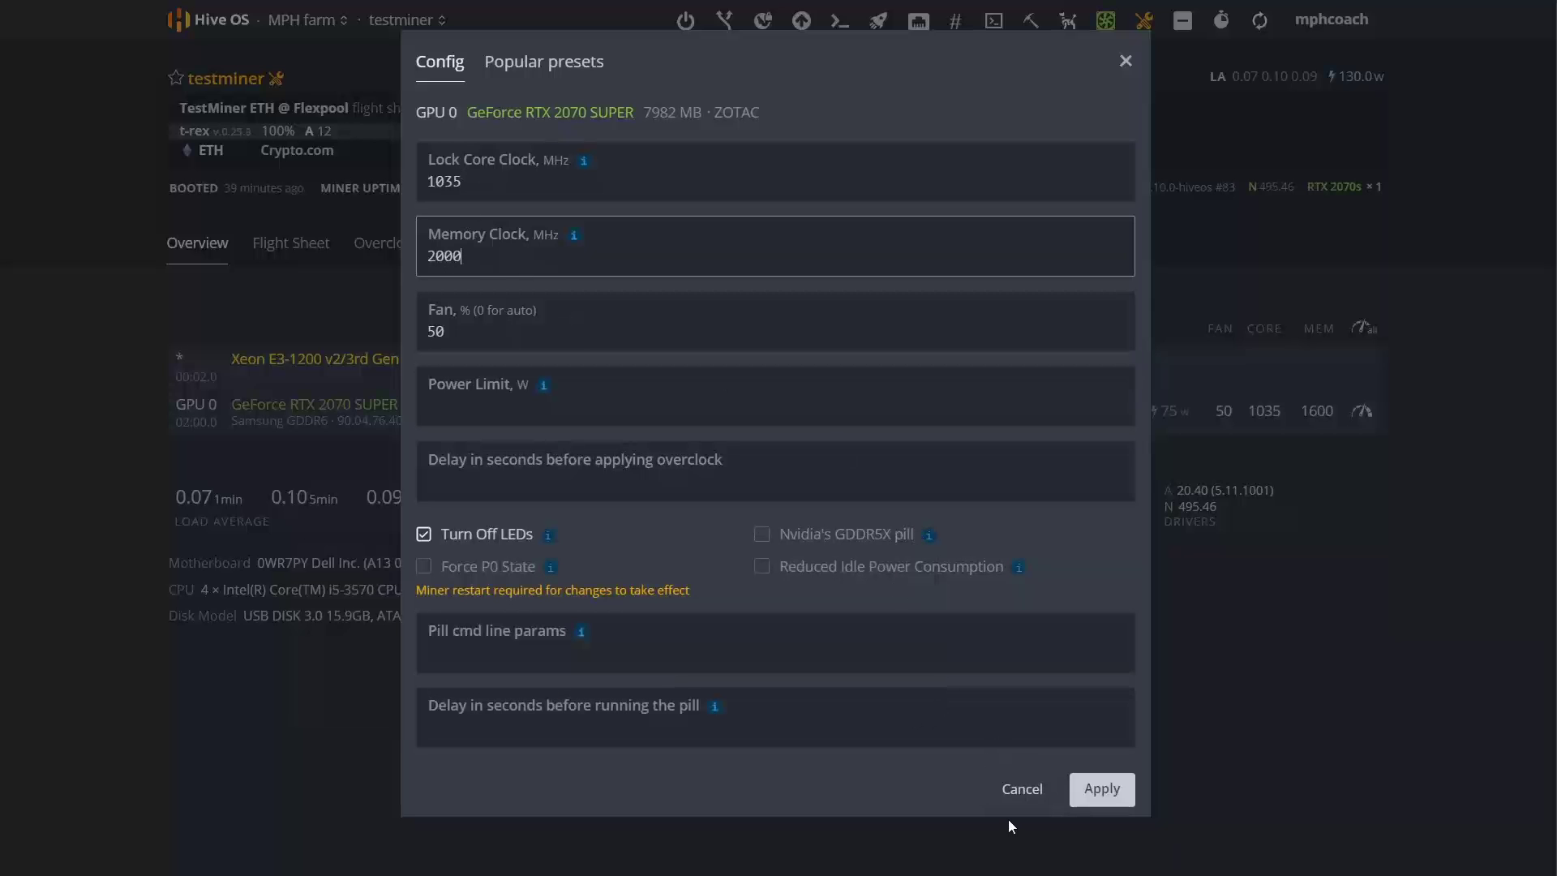
left_click(1134, 798)
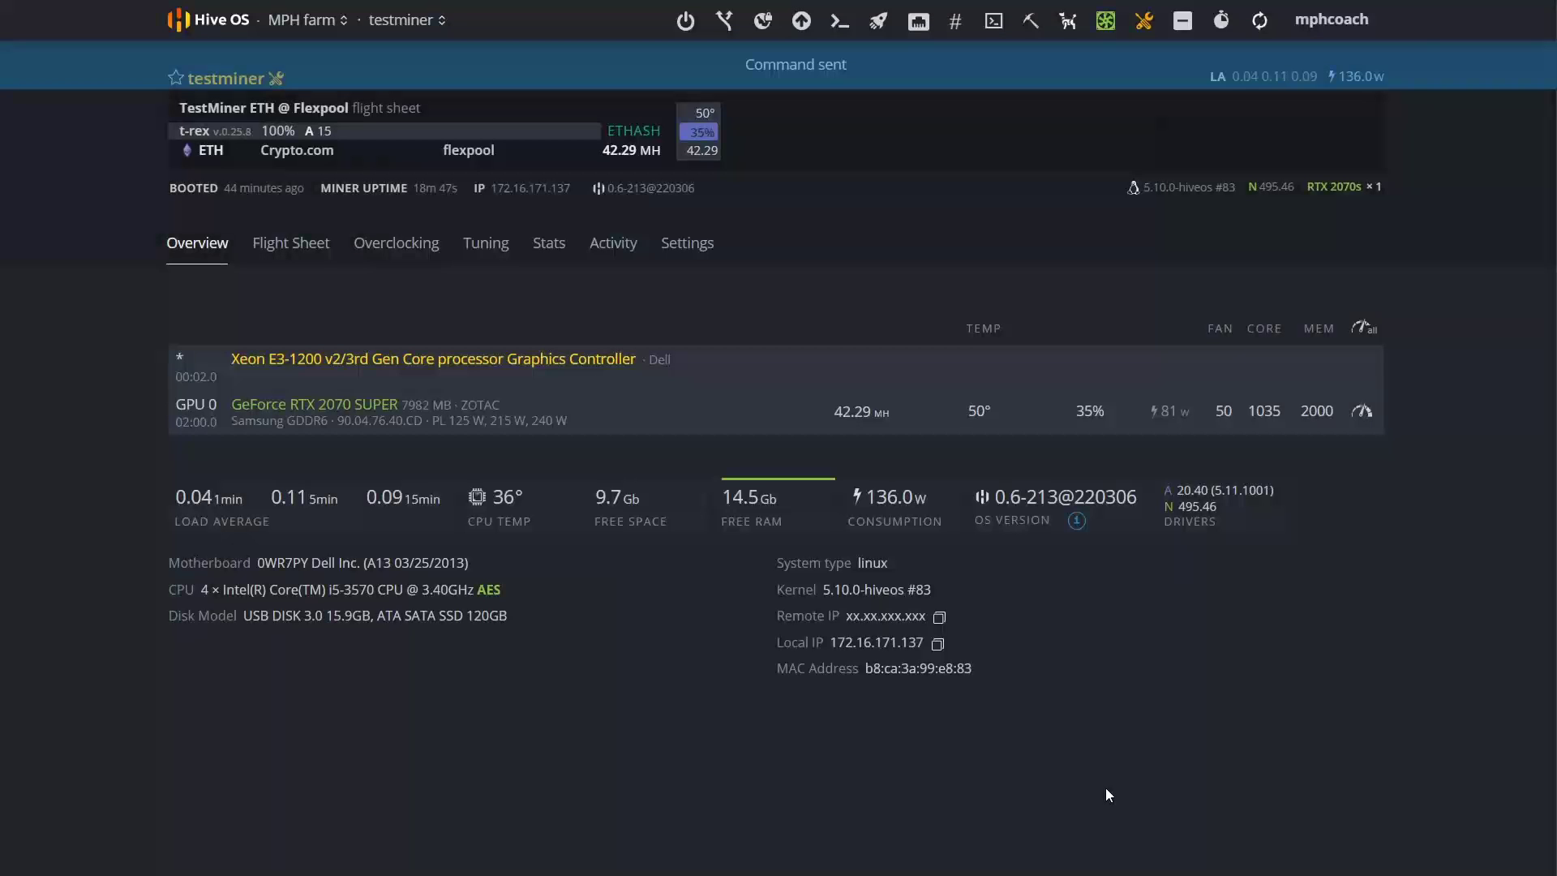
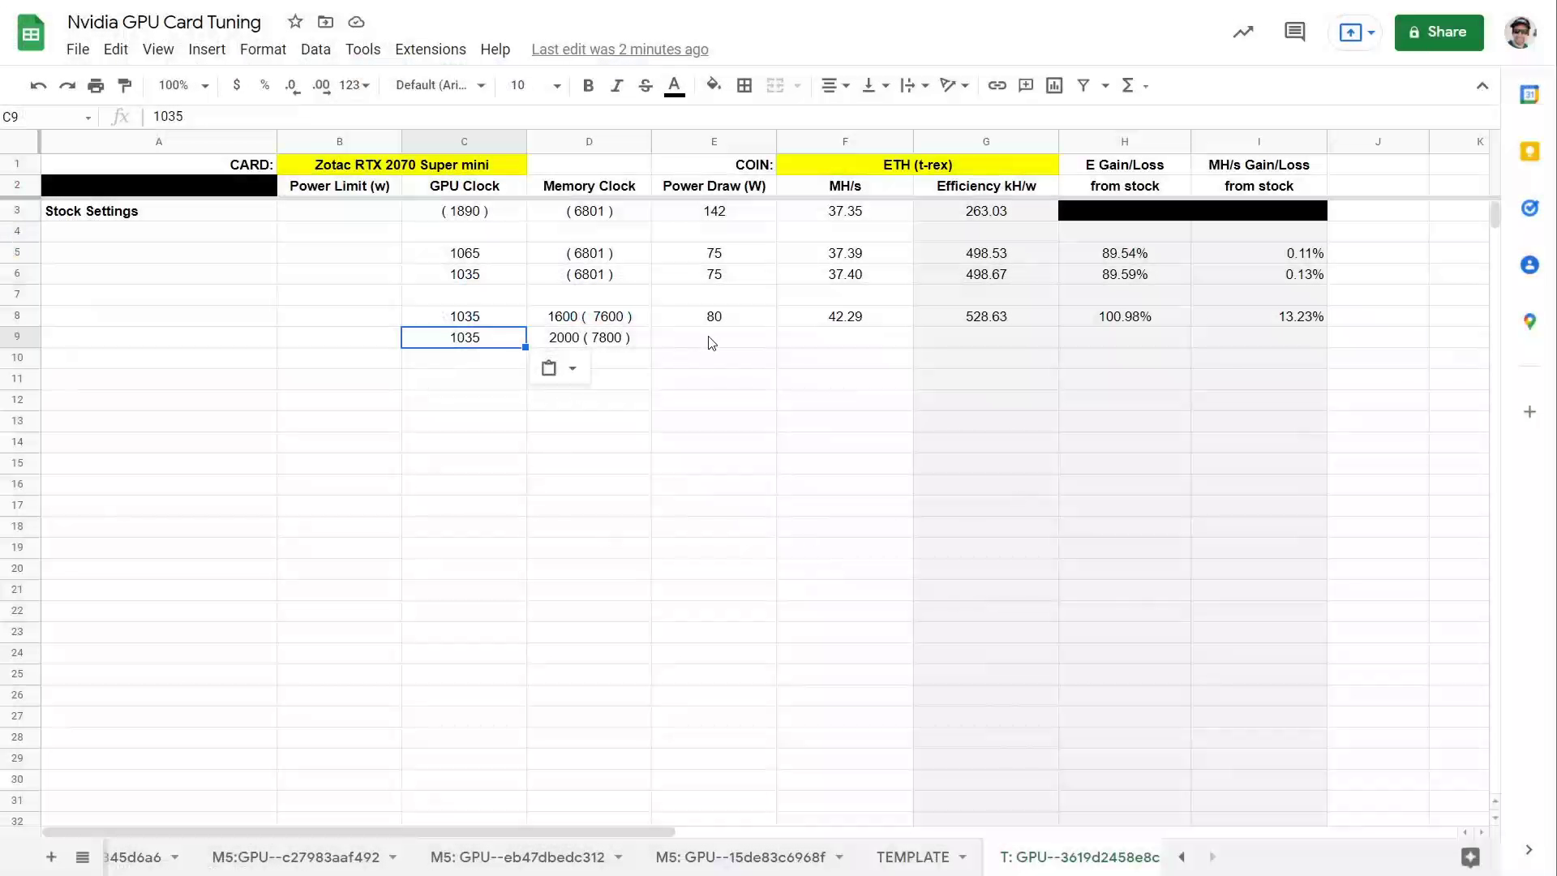
Step: In the tuning sheet, complete row 9 with a power draw of 82 W and a hashrate of 43.51 MH/s
left_click(711, 342)
type("71")
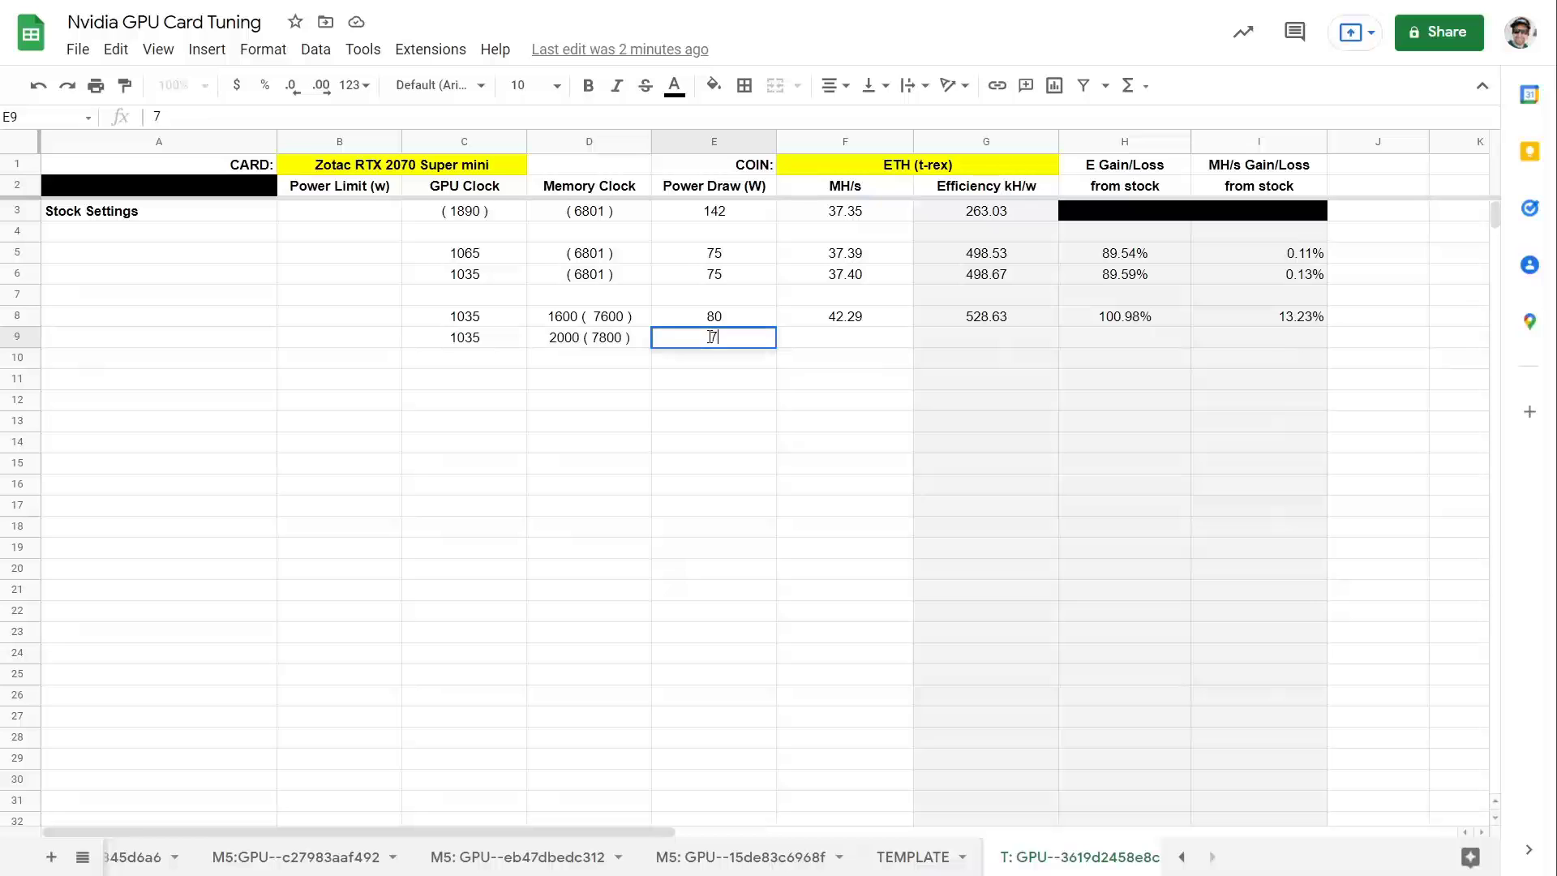
key("BackSpace")
key("BackSpace")
type("82")
key("Tab")
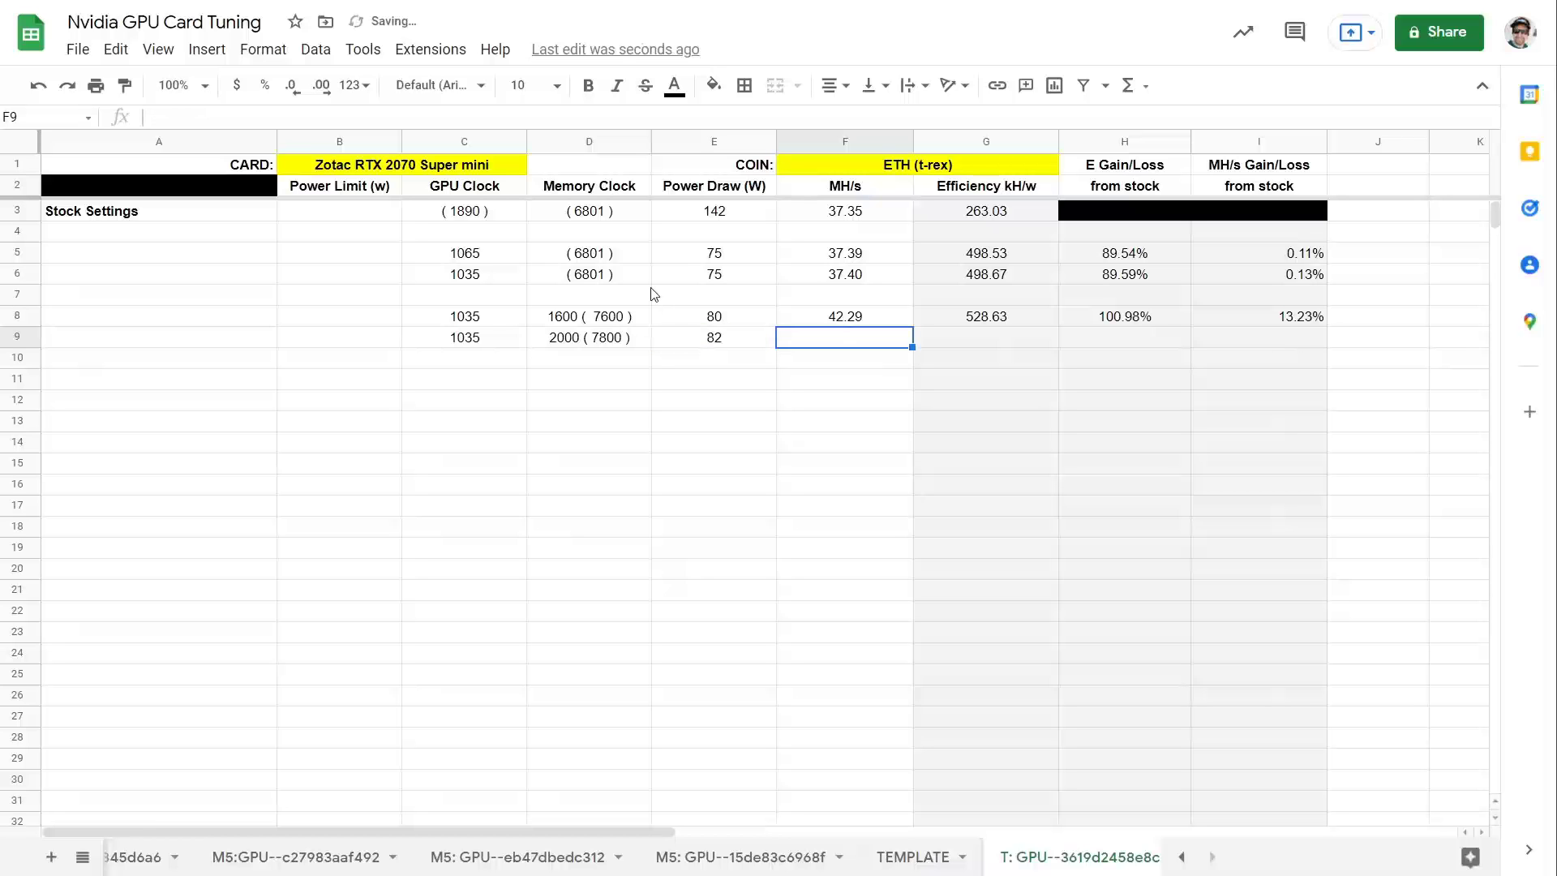
type("43.51")
key("Tab")
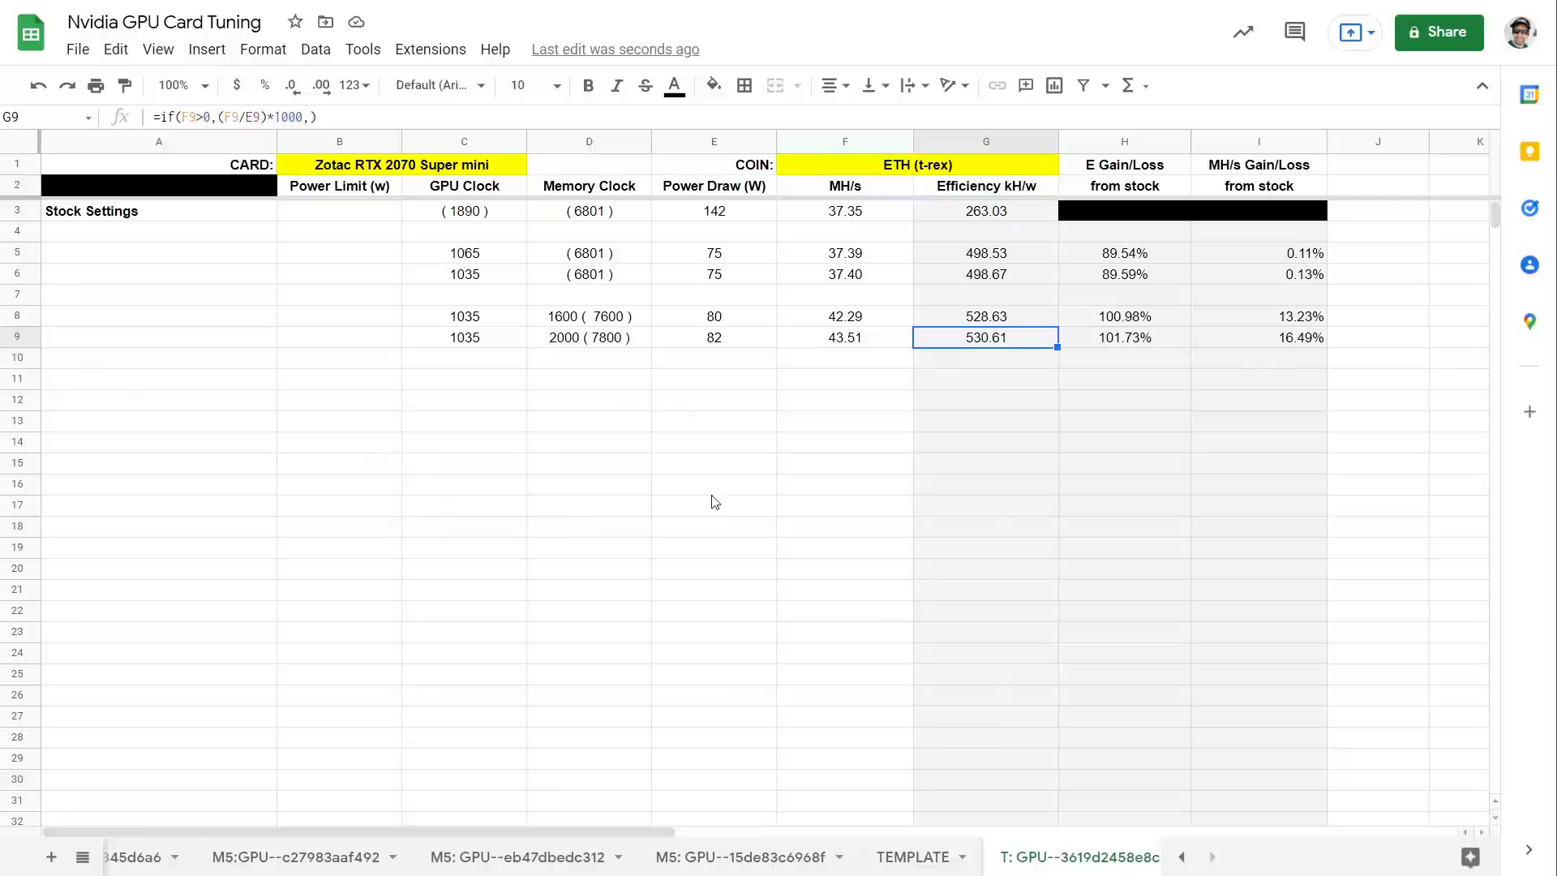
Step: Start row 10 with a GPU clock of 1035 and a memory clock of 2200 ( 8000 )
left_click(471, 364)
type("10")
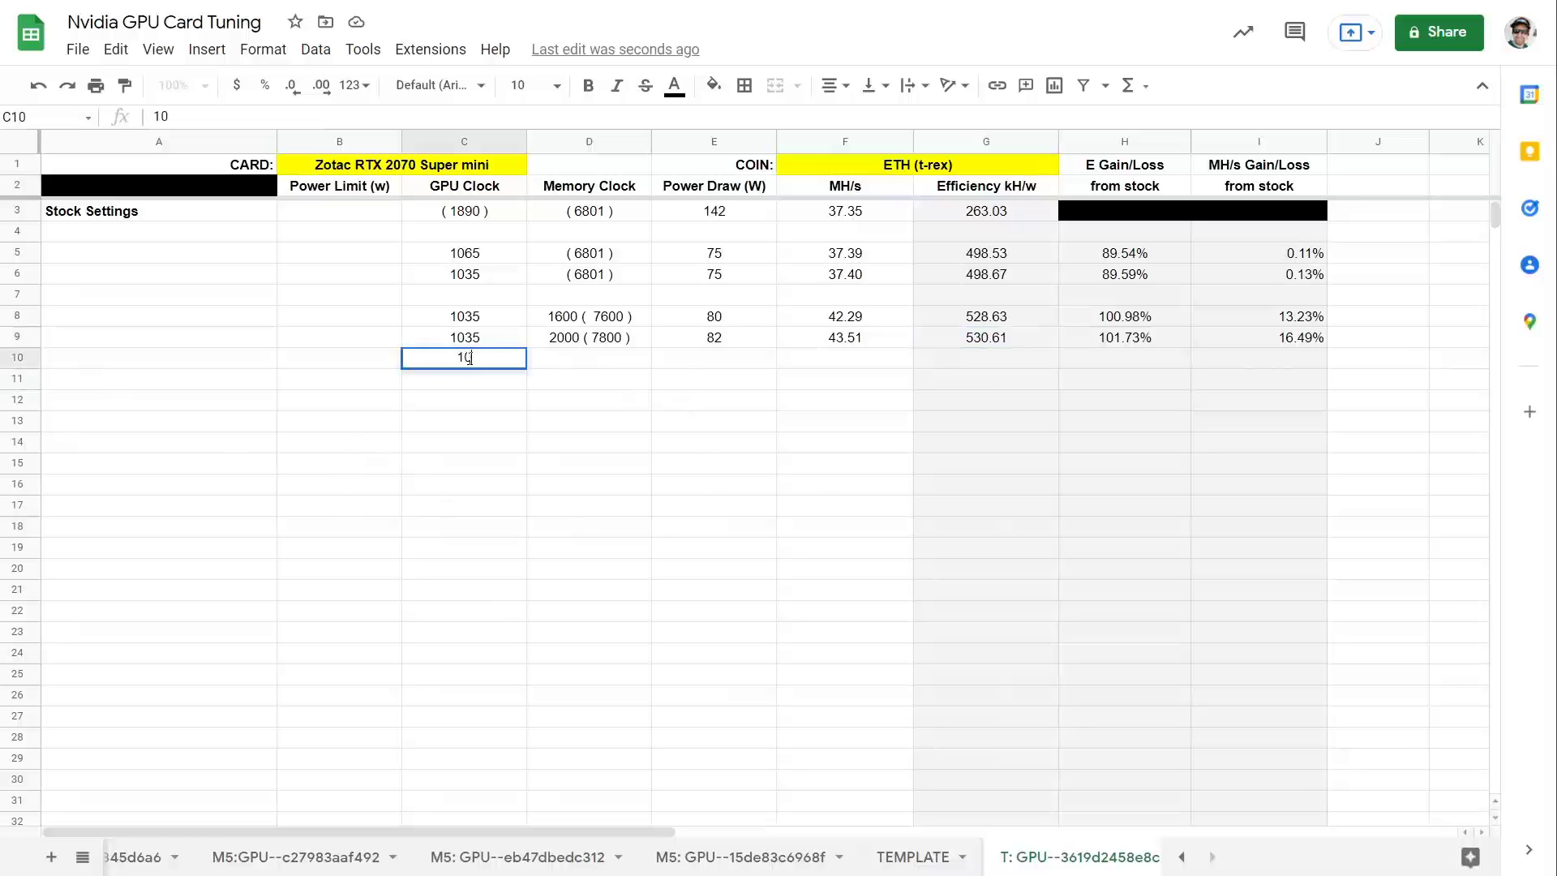
type("35")
key("Tab")
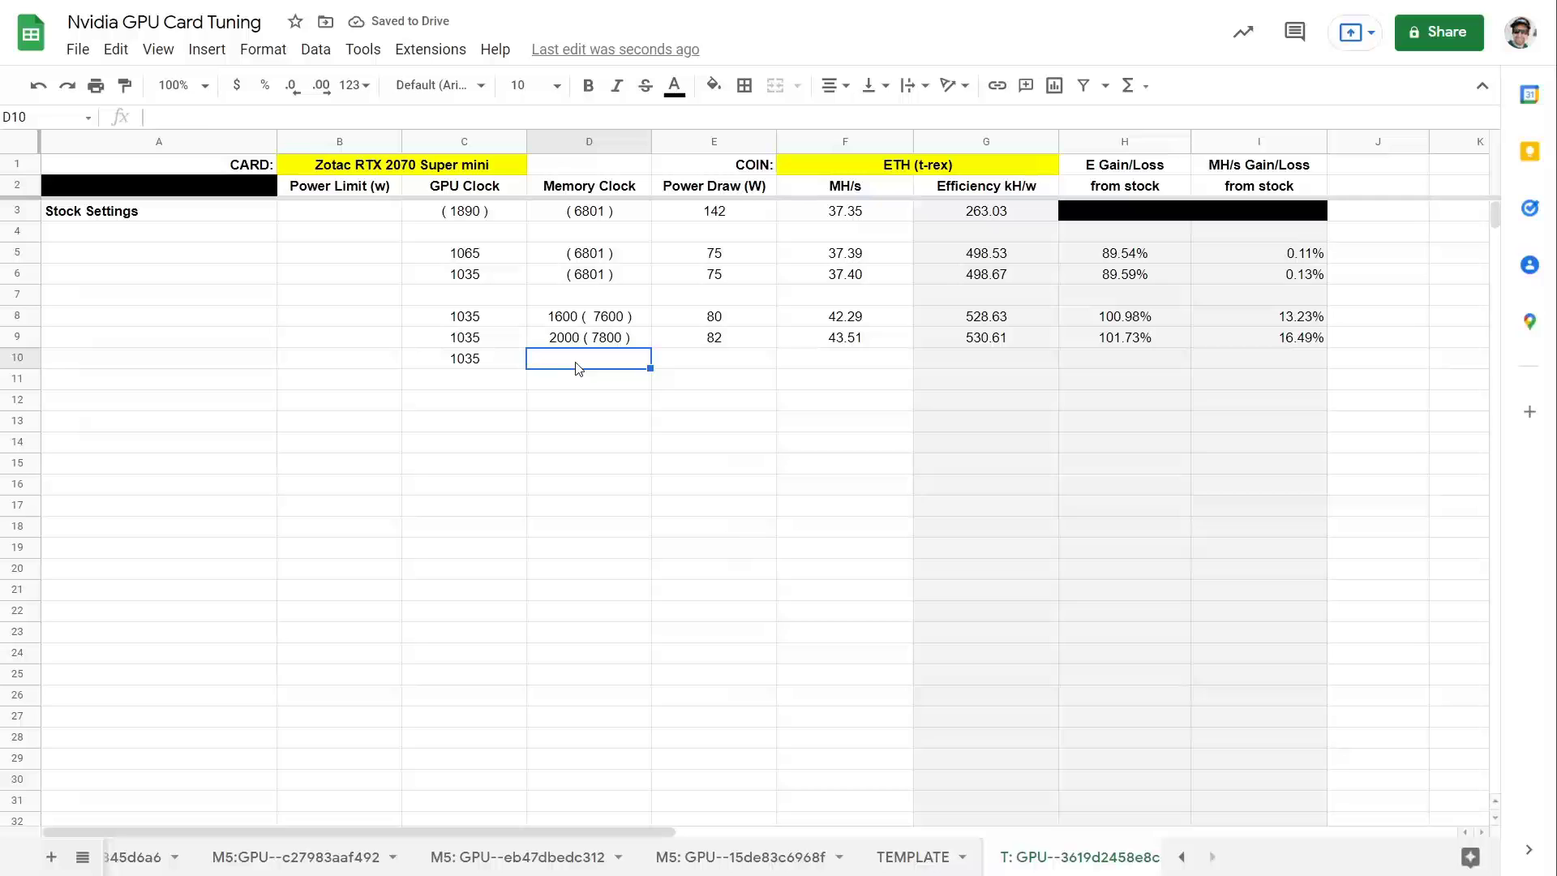
type("2200")
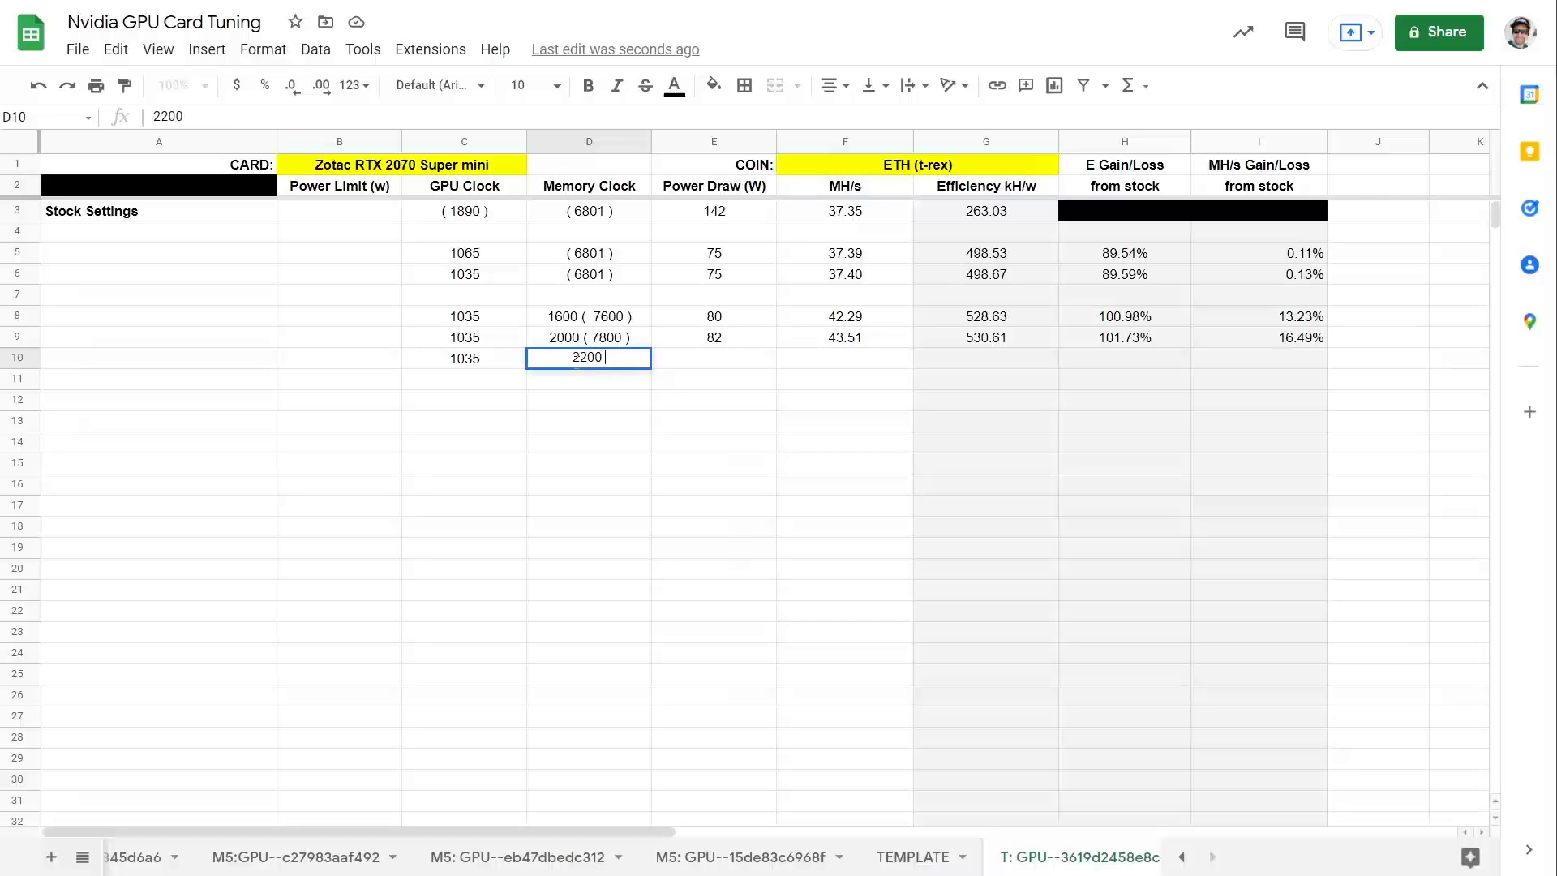
type(" ( 8000 )")
key("Return")
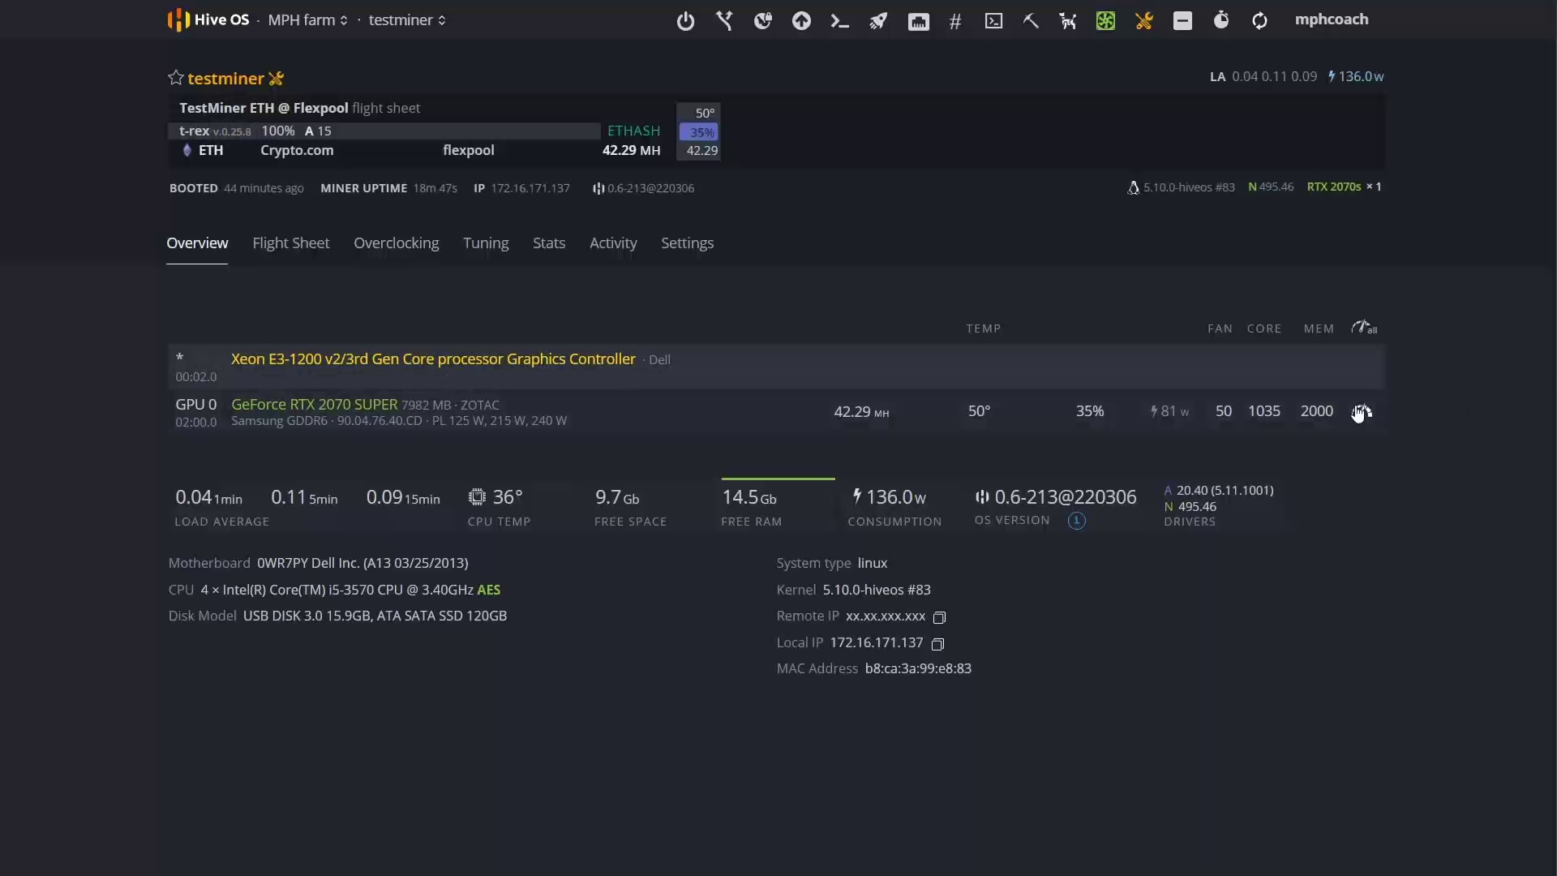
Step: In Hive OS, set GPU 0's memory clock to 2200 MHz and apply the overclock
left_click(1358, 412)
left_click_drag(470, 254, 324, 247)
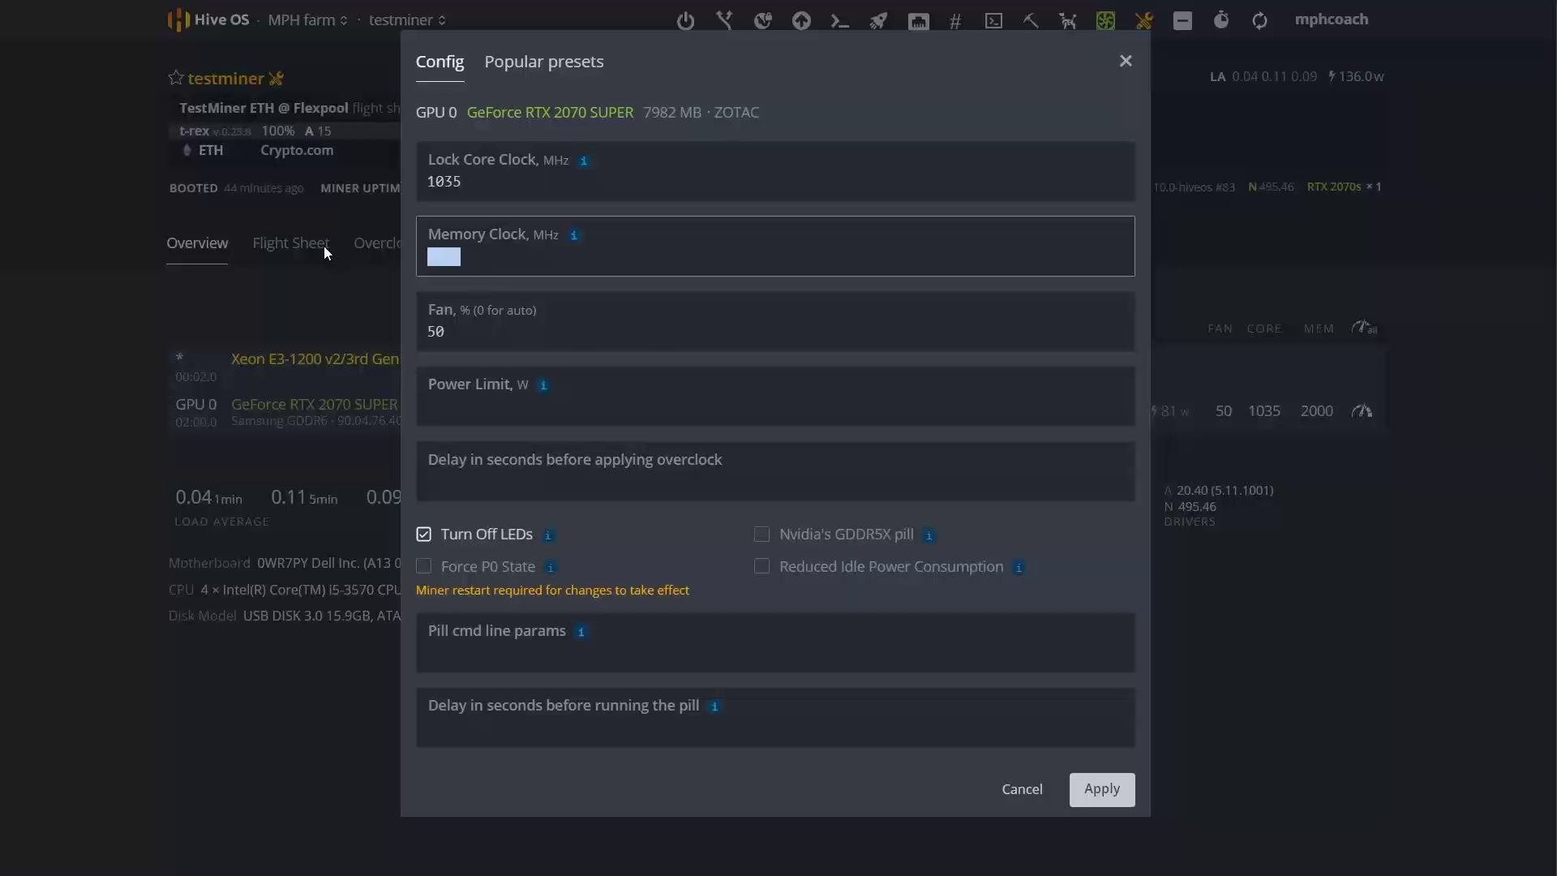
type("2200")
key("Tab")
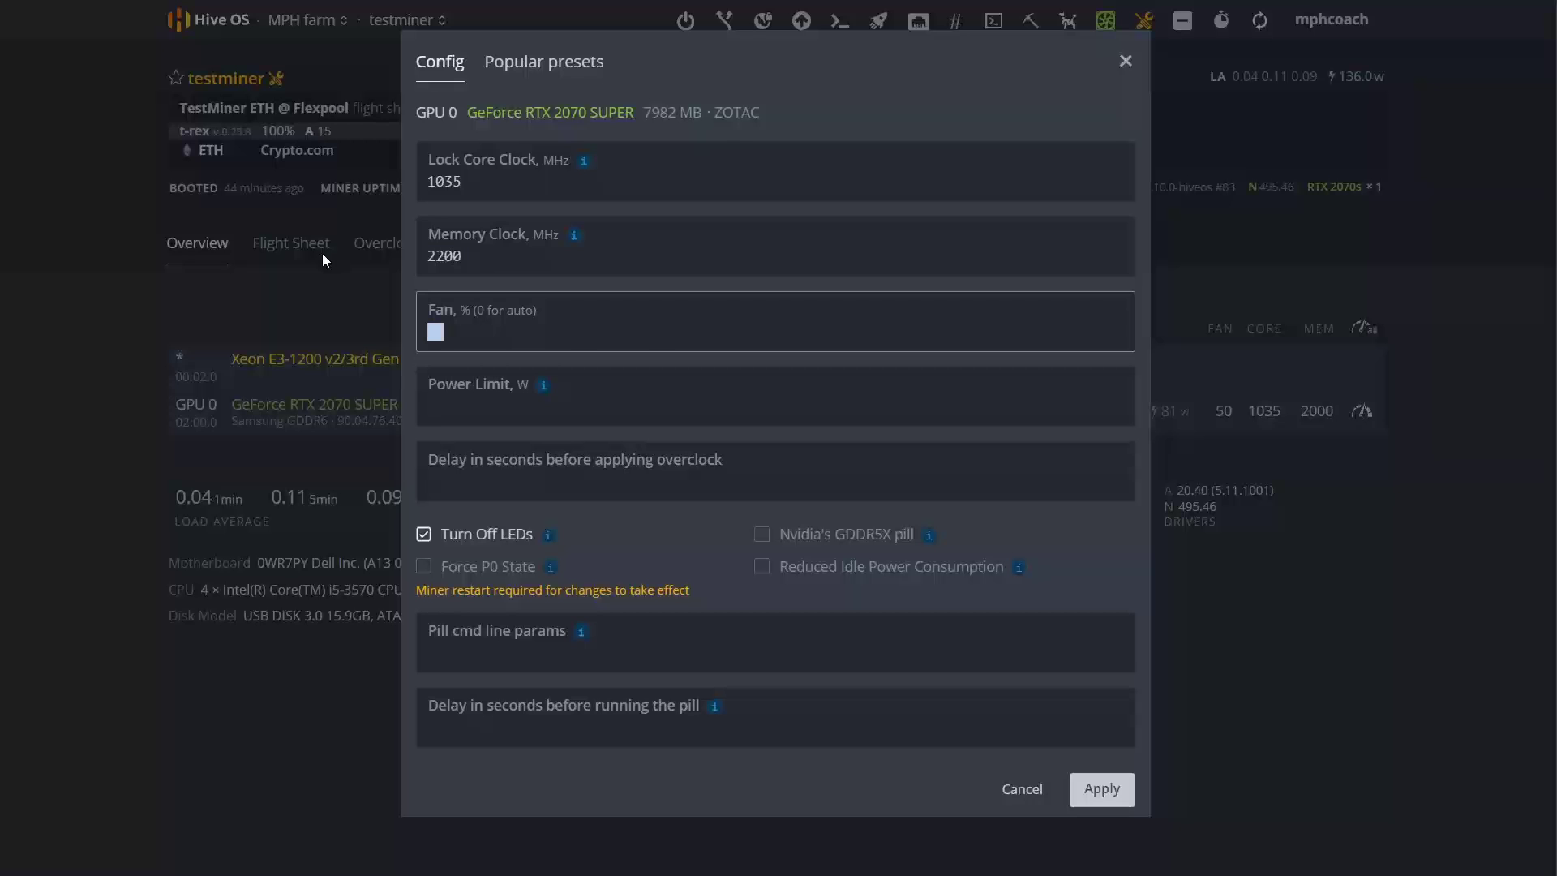
left_click(1081, 797)
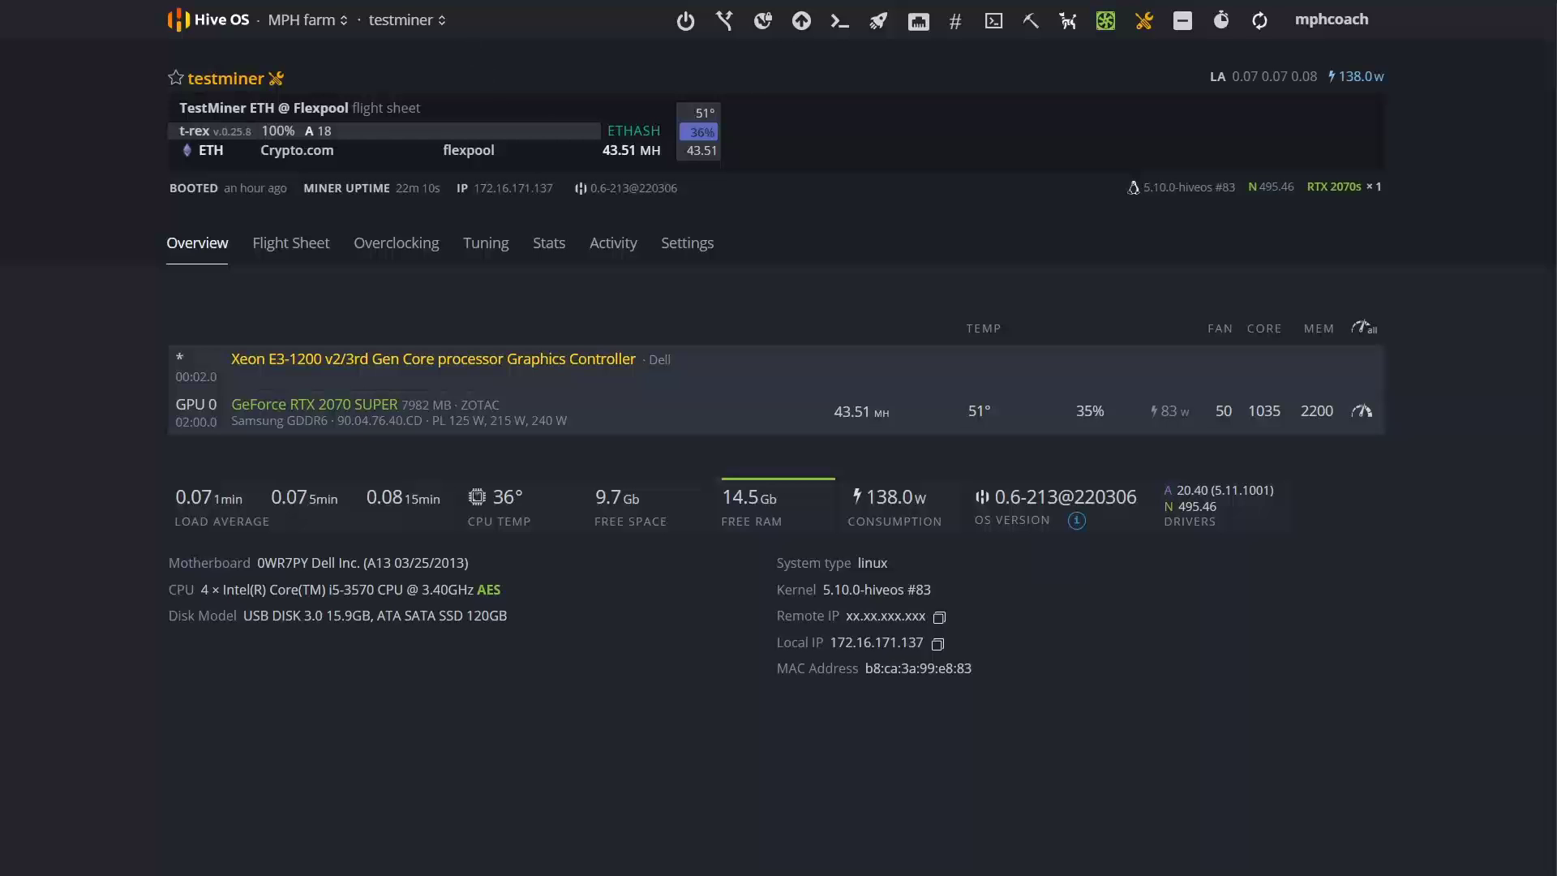
Step: Return to the tuning sheet and change the value in parentheses in row 10's memory clock to 7900
key("ctrl+Tab")
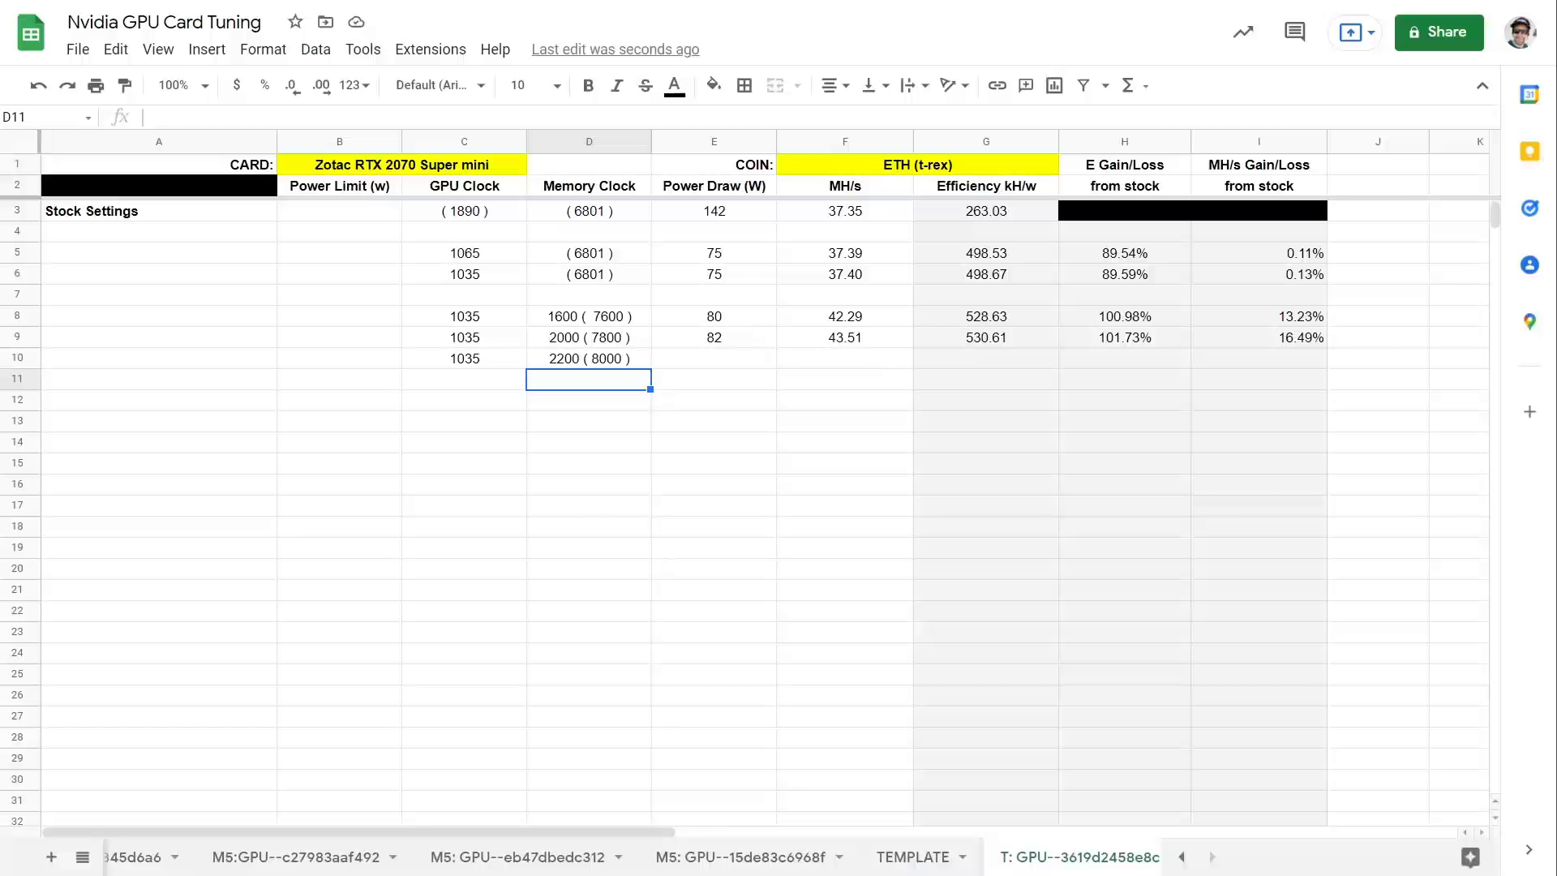
left_click(604, 365)
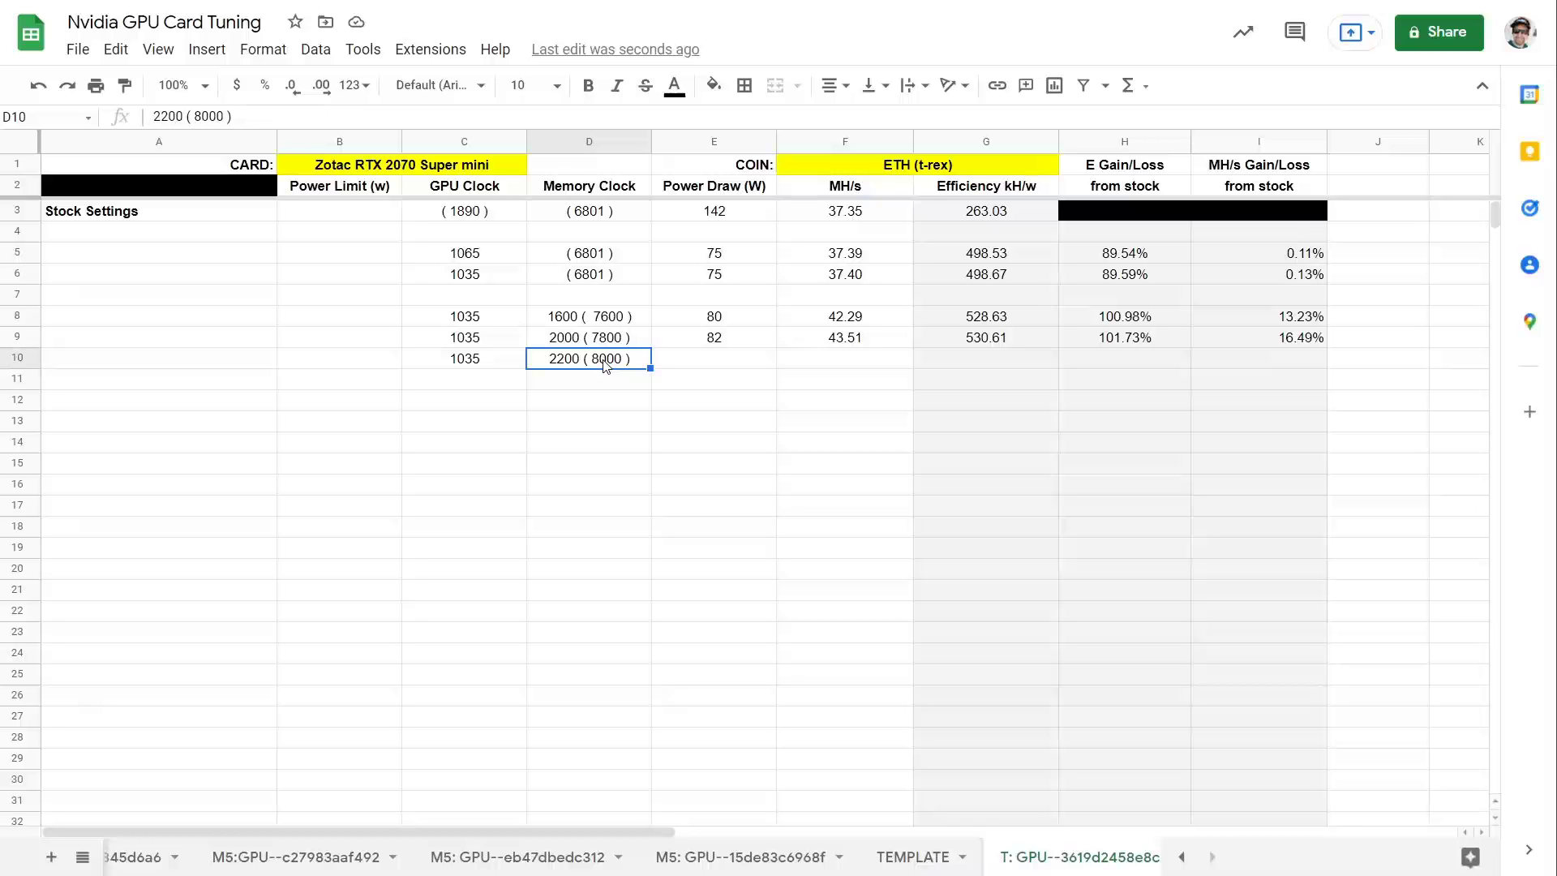
double_click(604, 363)
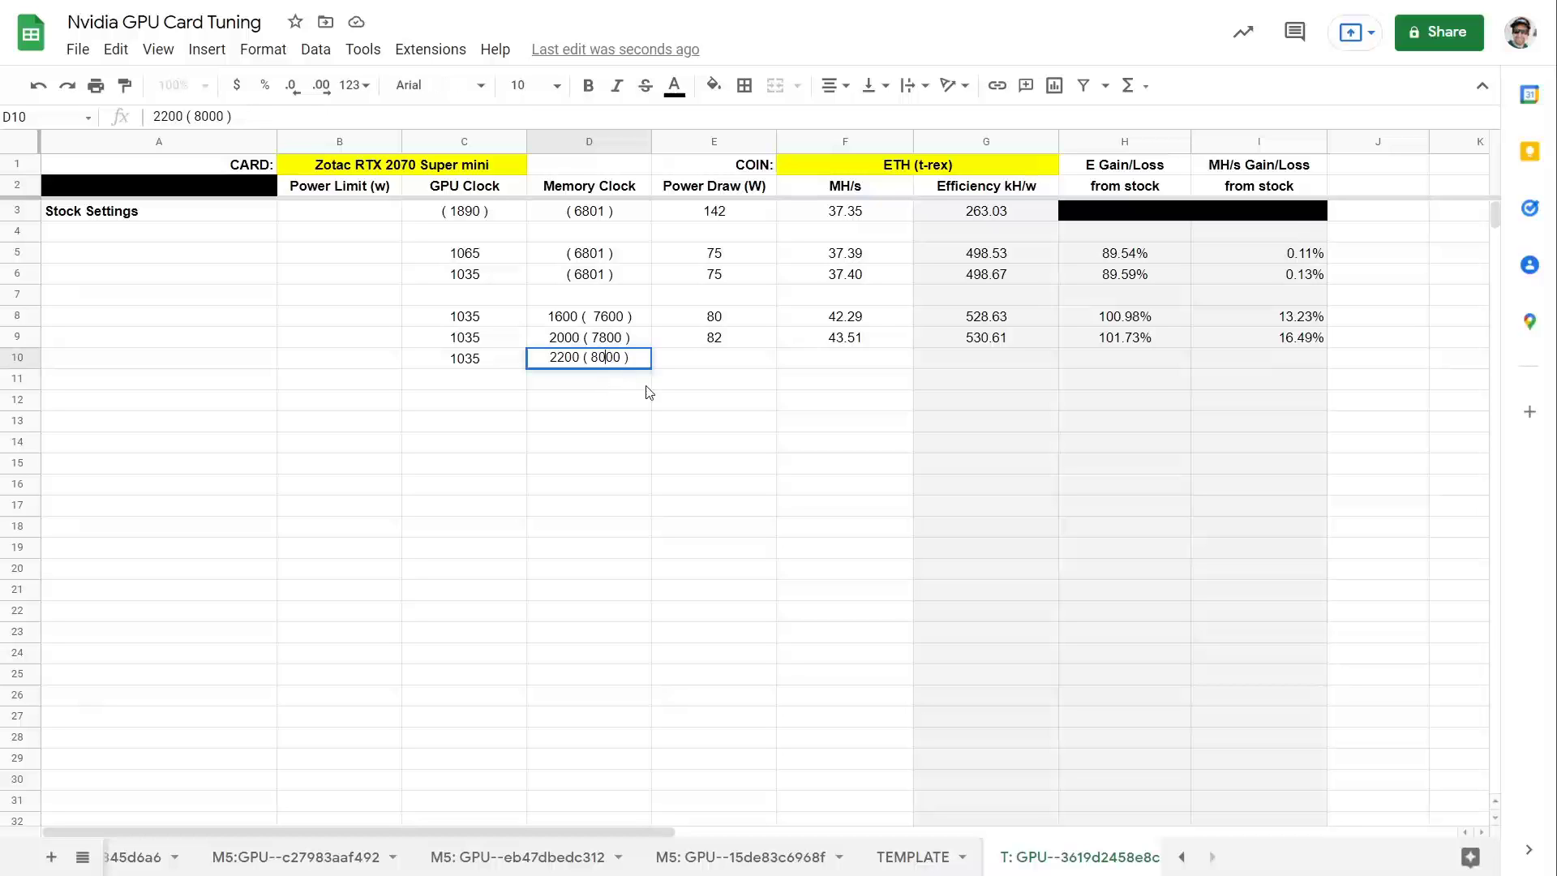
key("BackSpace")
key("BackSpace")
type("78")
key("BackSpace")
type("9")
left_click(701, 542)
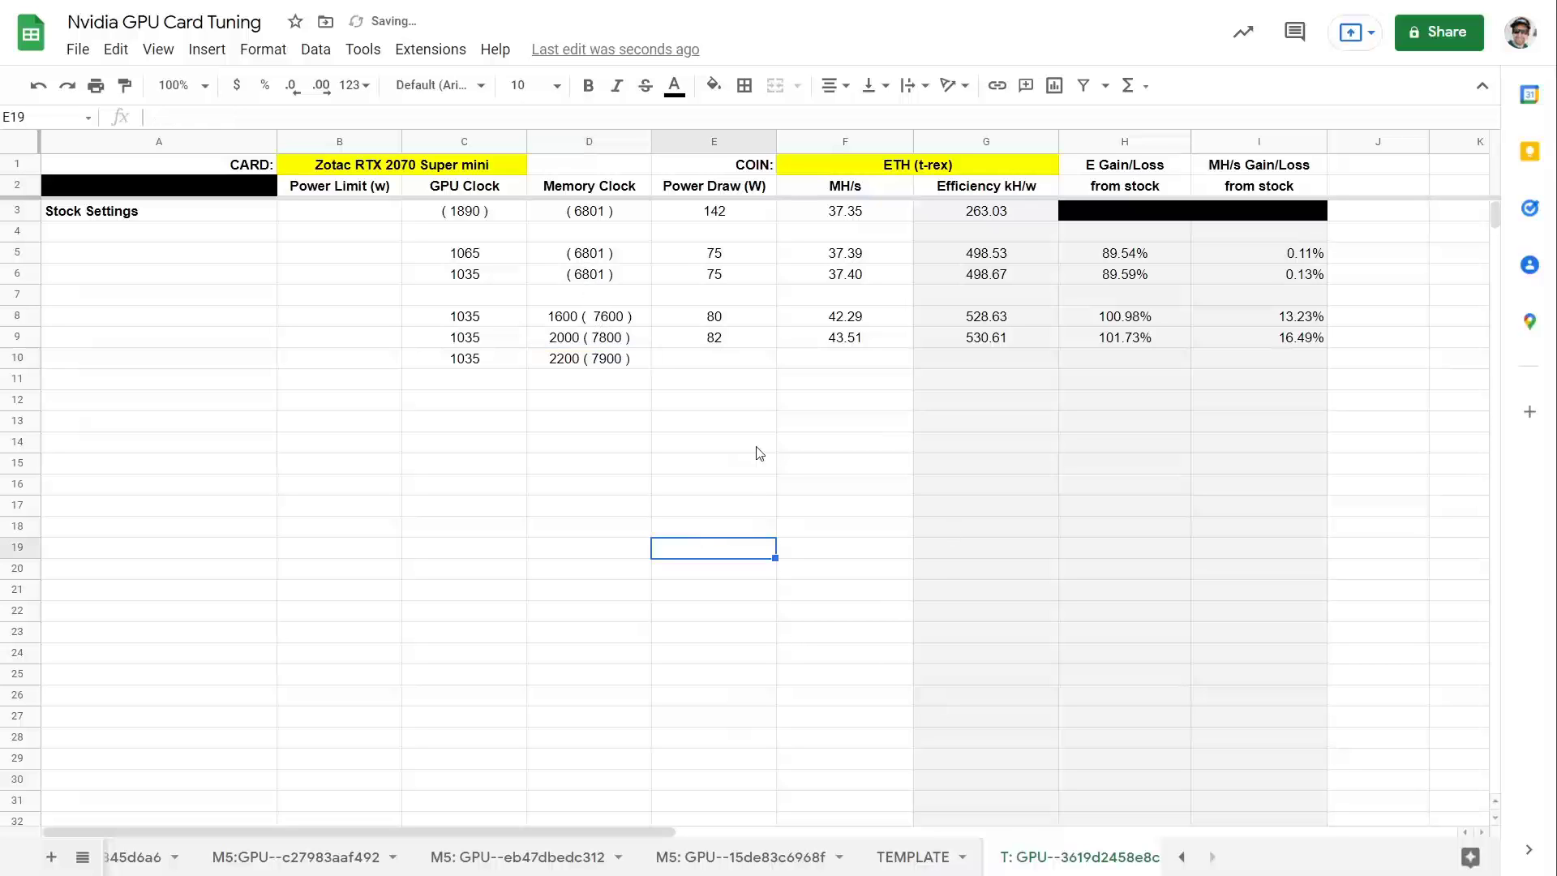
Step: On WhatToMine, expand the list of GPU models and load the 2070's default hashrate and power figures to check its Ethash rate
left_click(713, 366)
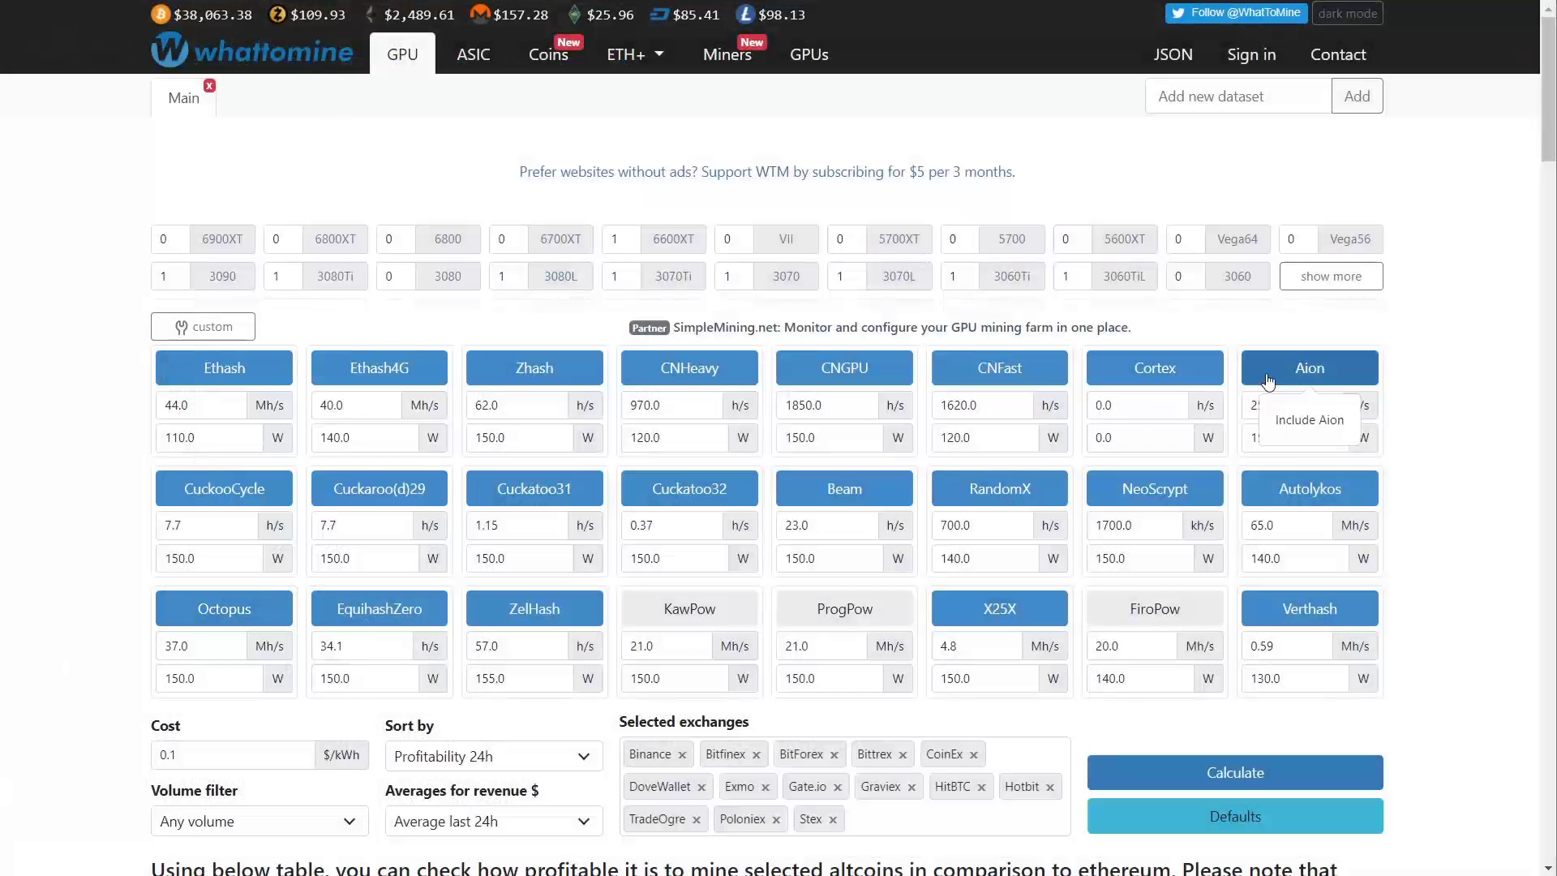
left_click(1336, 278)
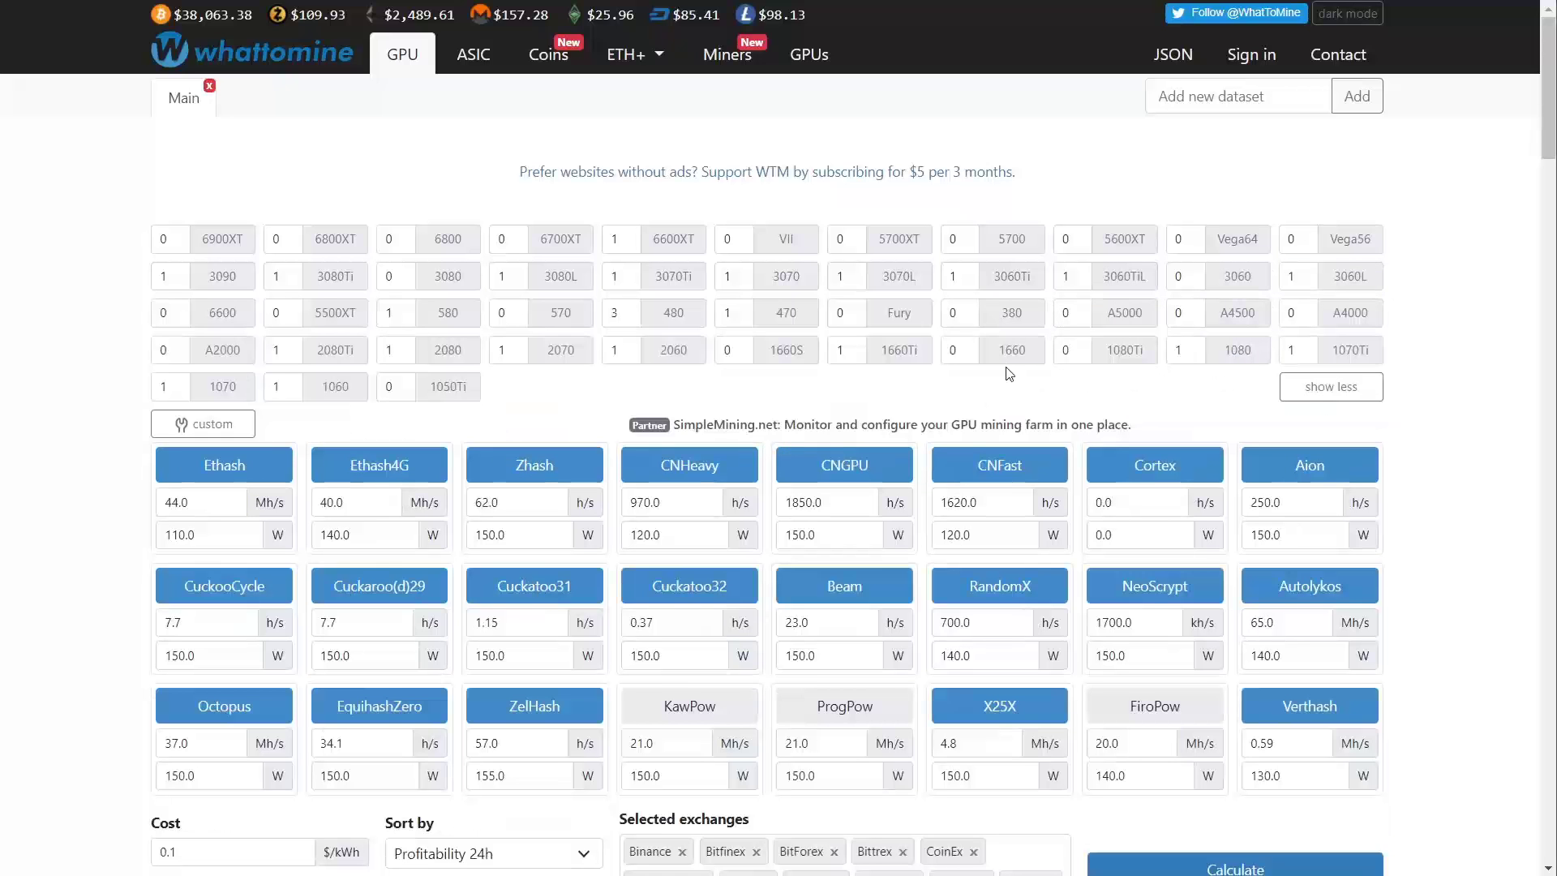
left_click(560, 349)
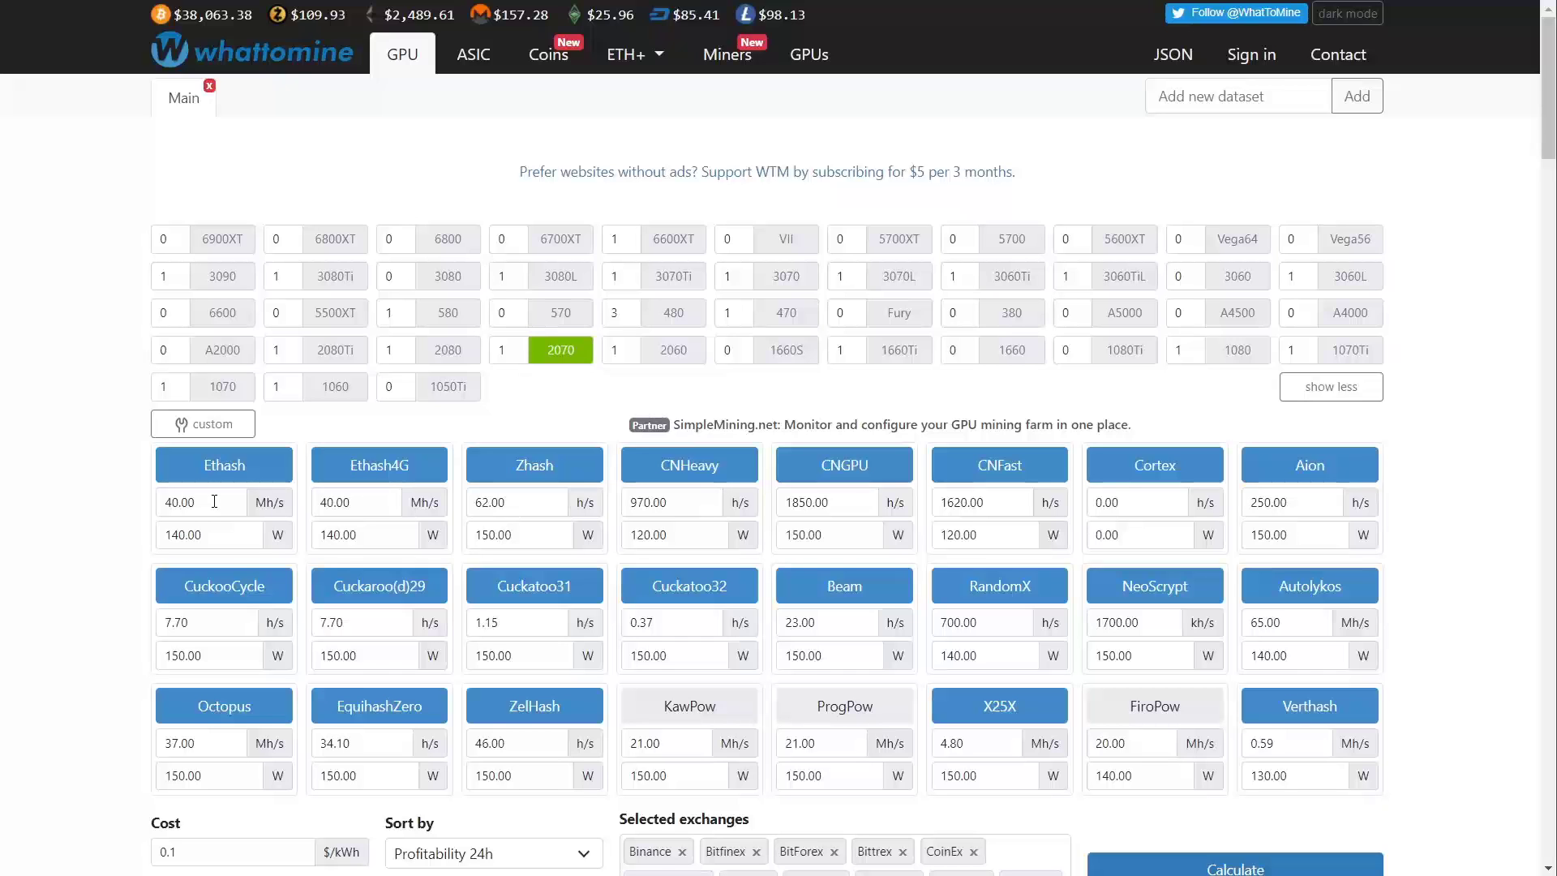
left_click_drag(201, 501, 178, 515)
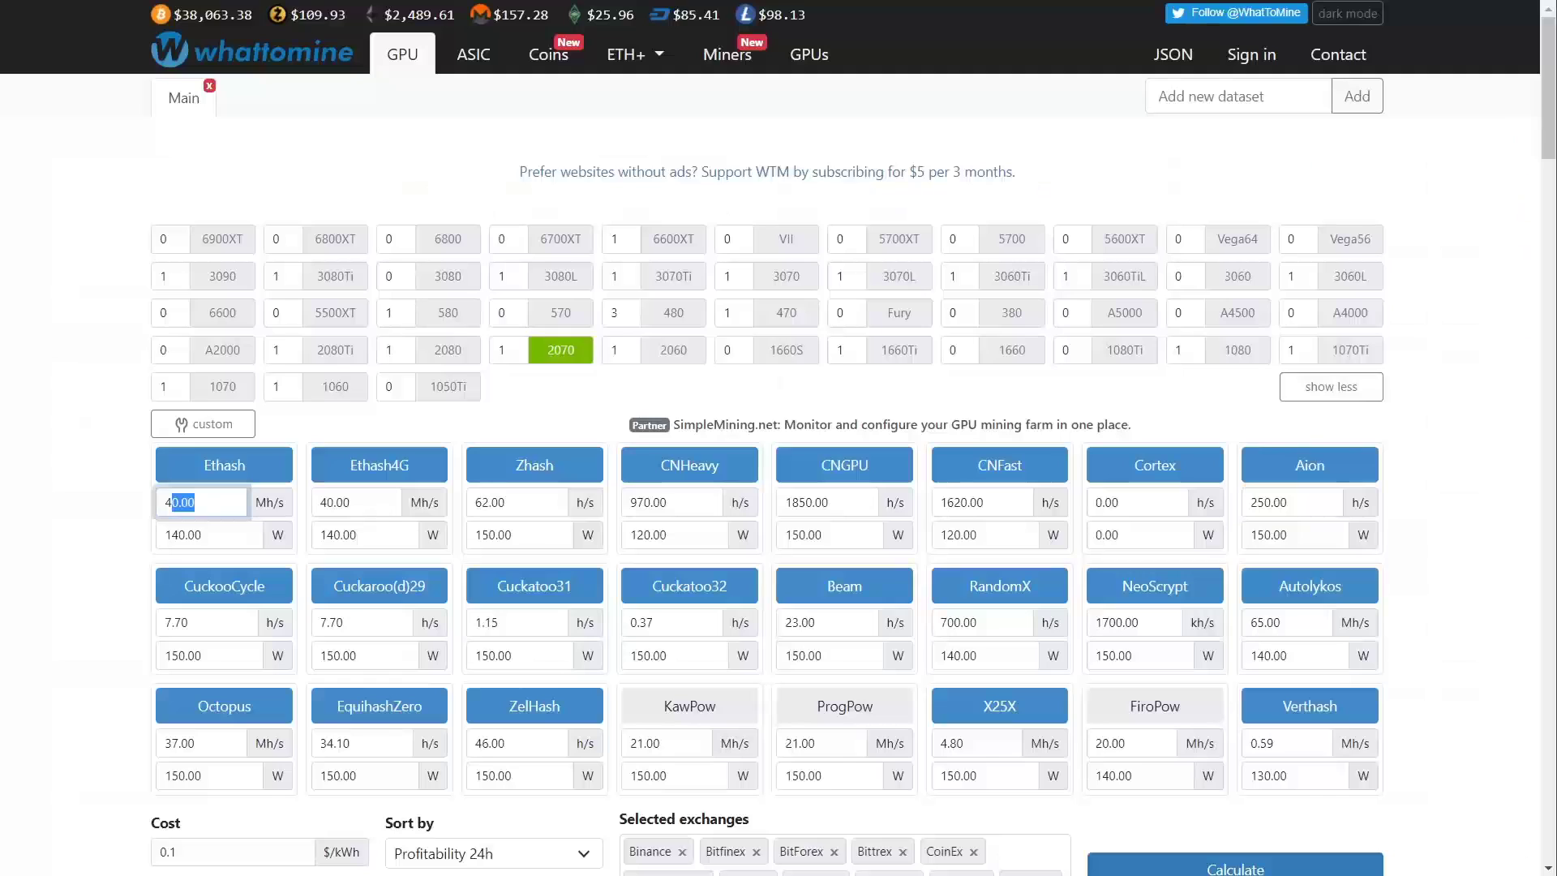
left_click(98, 502)
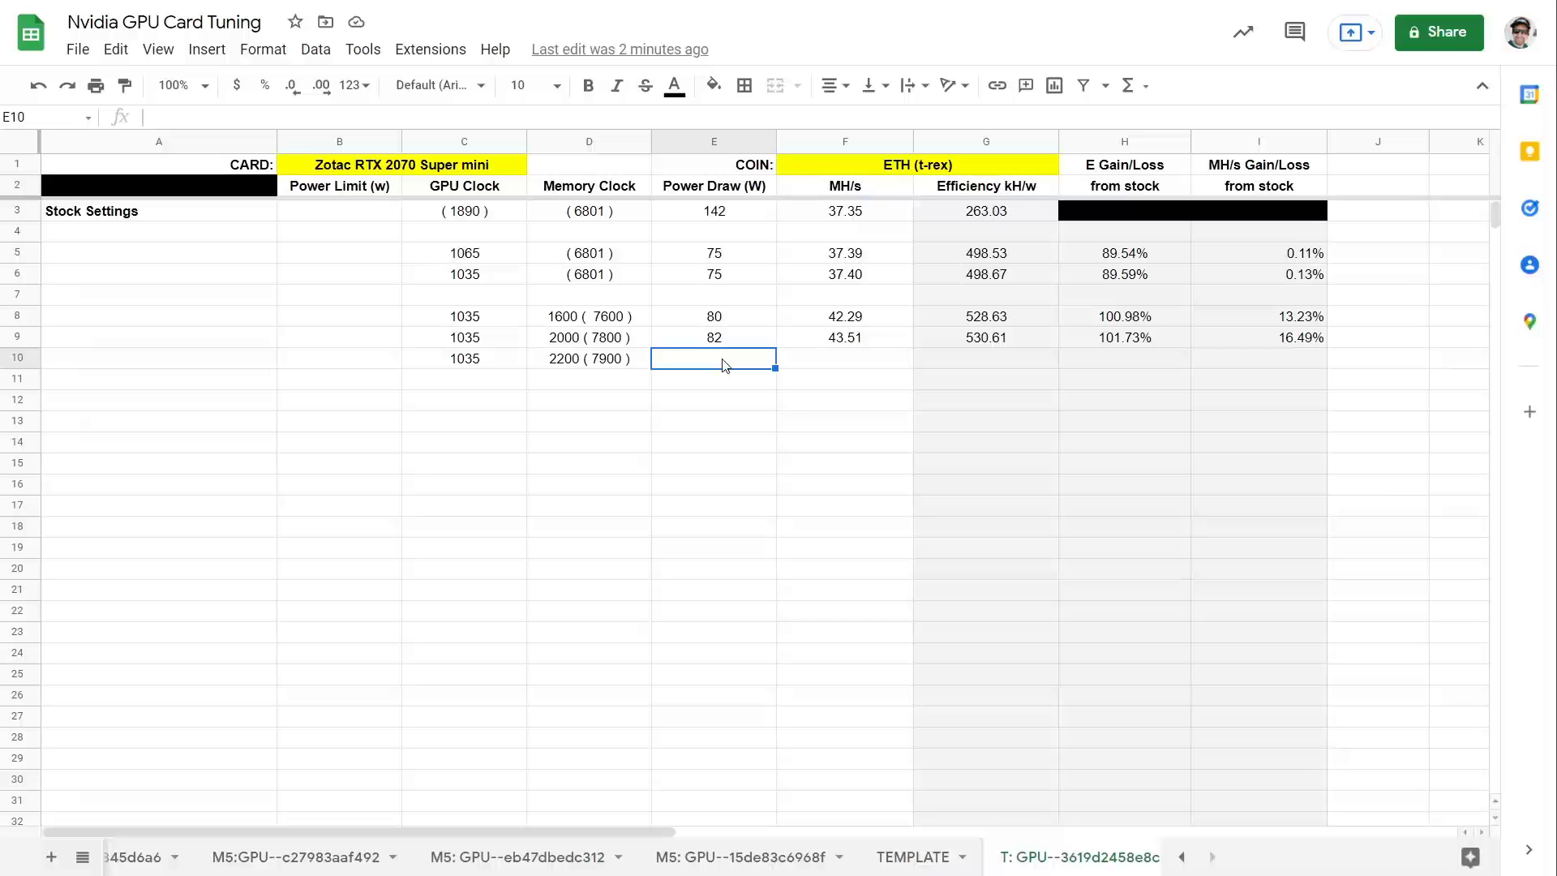
Step: In the tuning sheet, fill in row 10 with a power draw of 84 W and a hashrate of 44.12 MH/s
type("84")
key("Tab")
type("44.1")
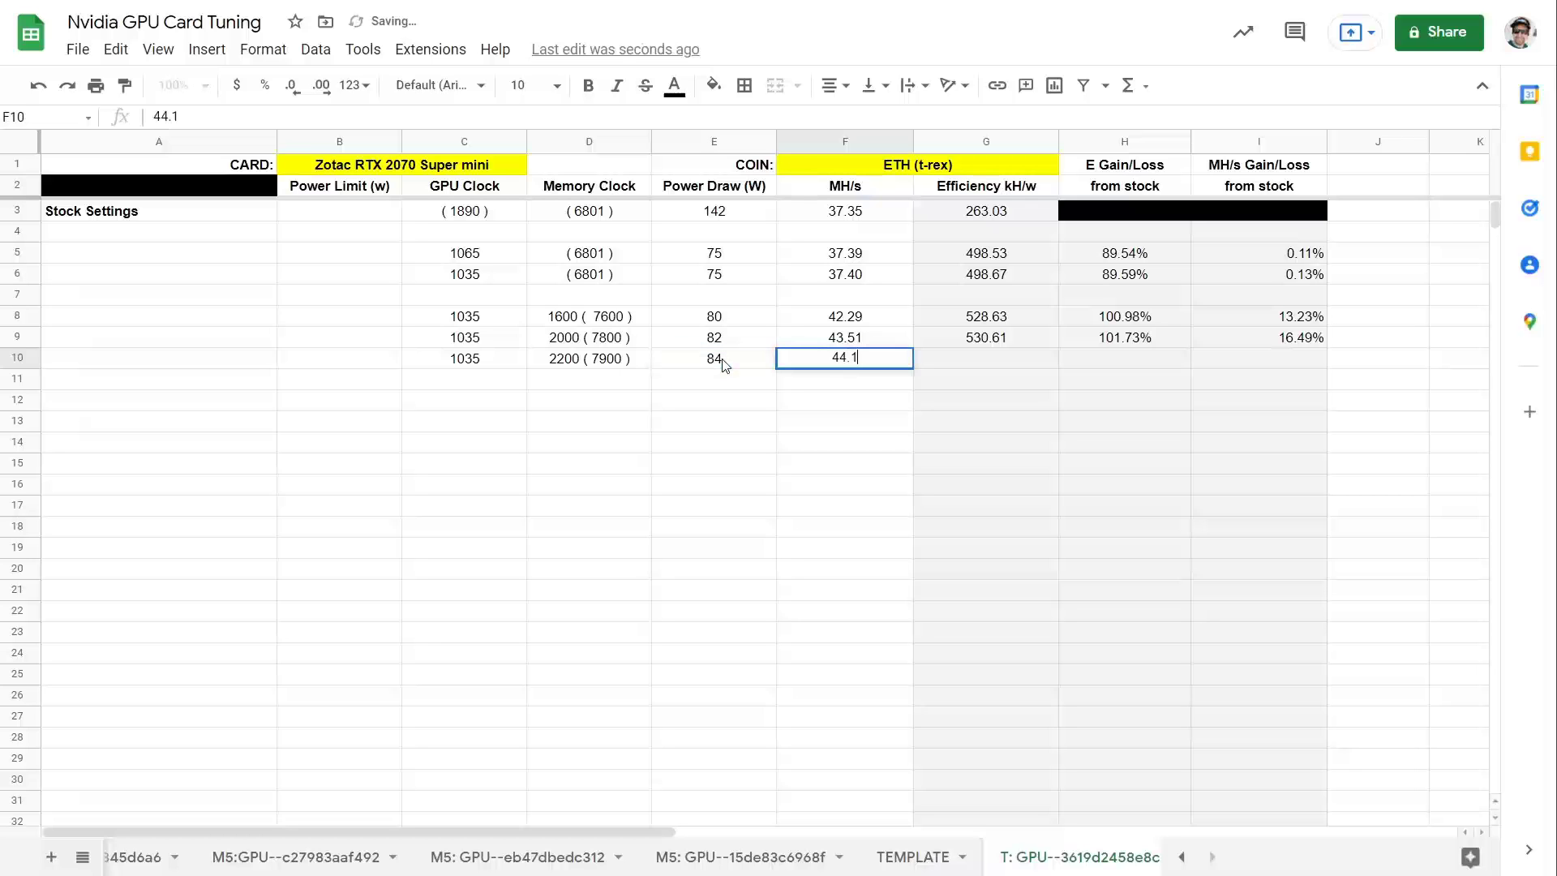
type("2")
key("Tab")
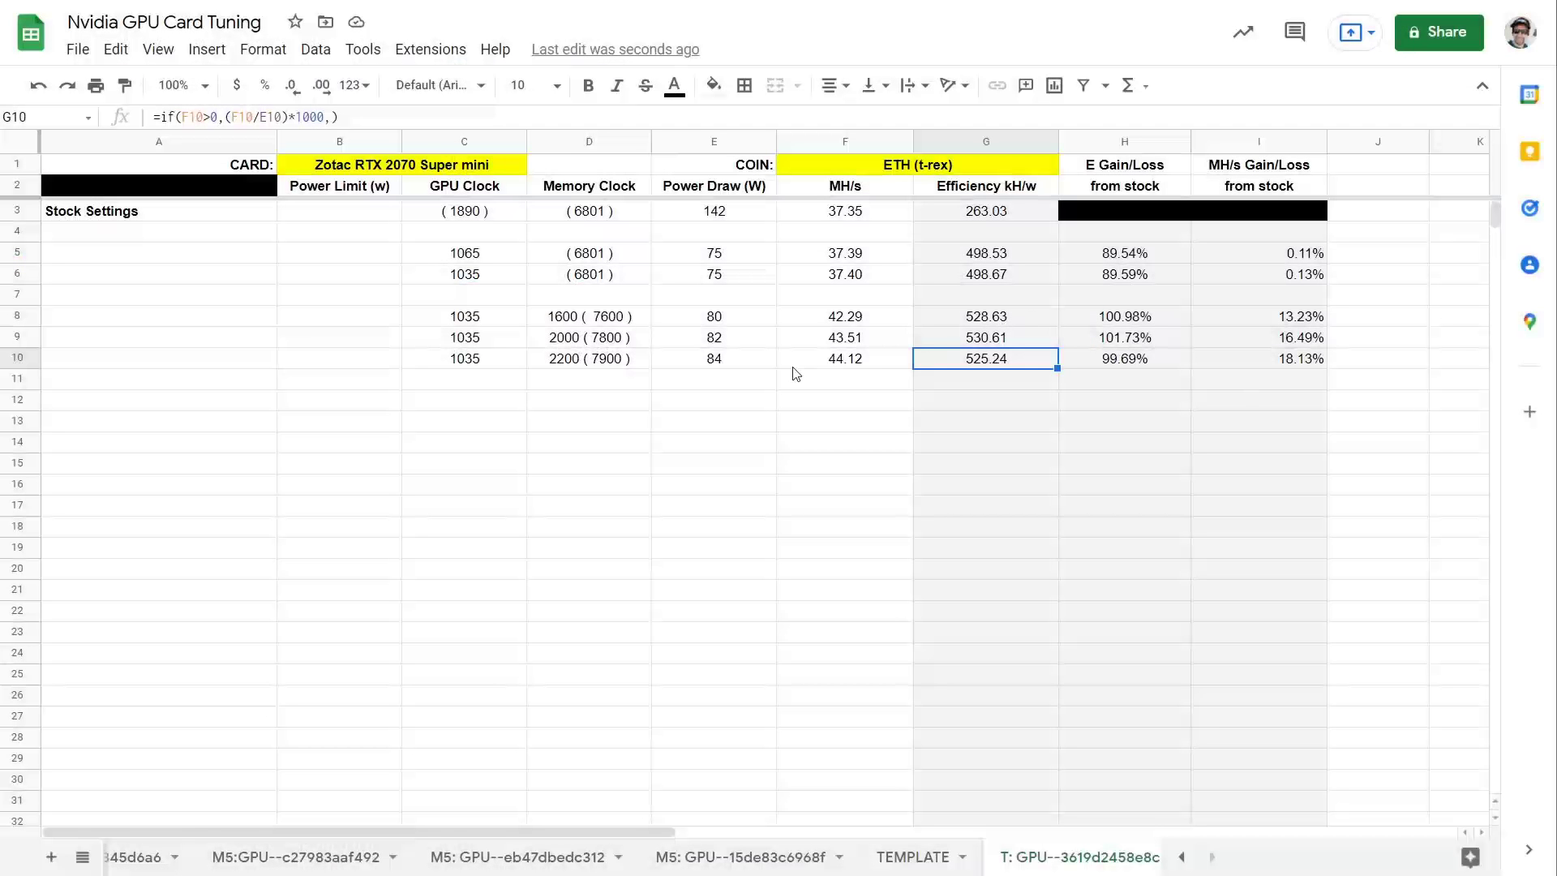
Step: Correct row 10's power draw to 83 W
left_click(718, 364)
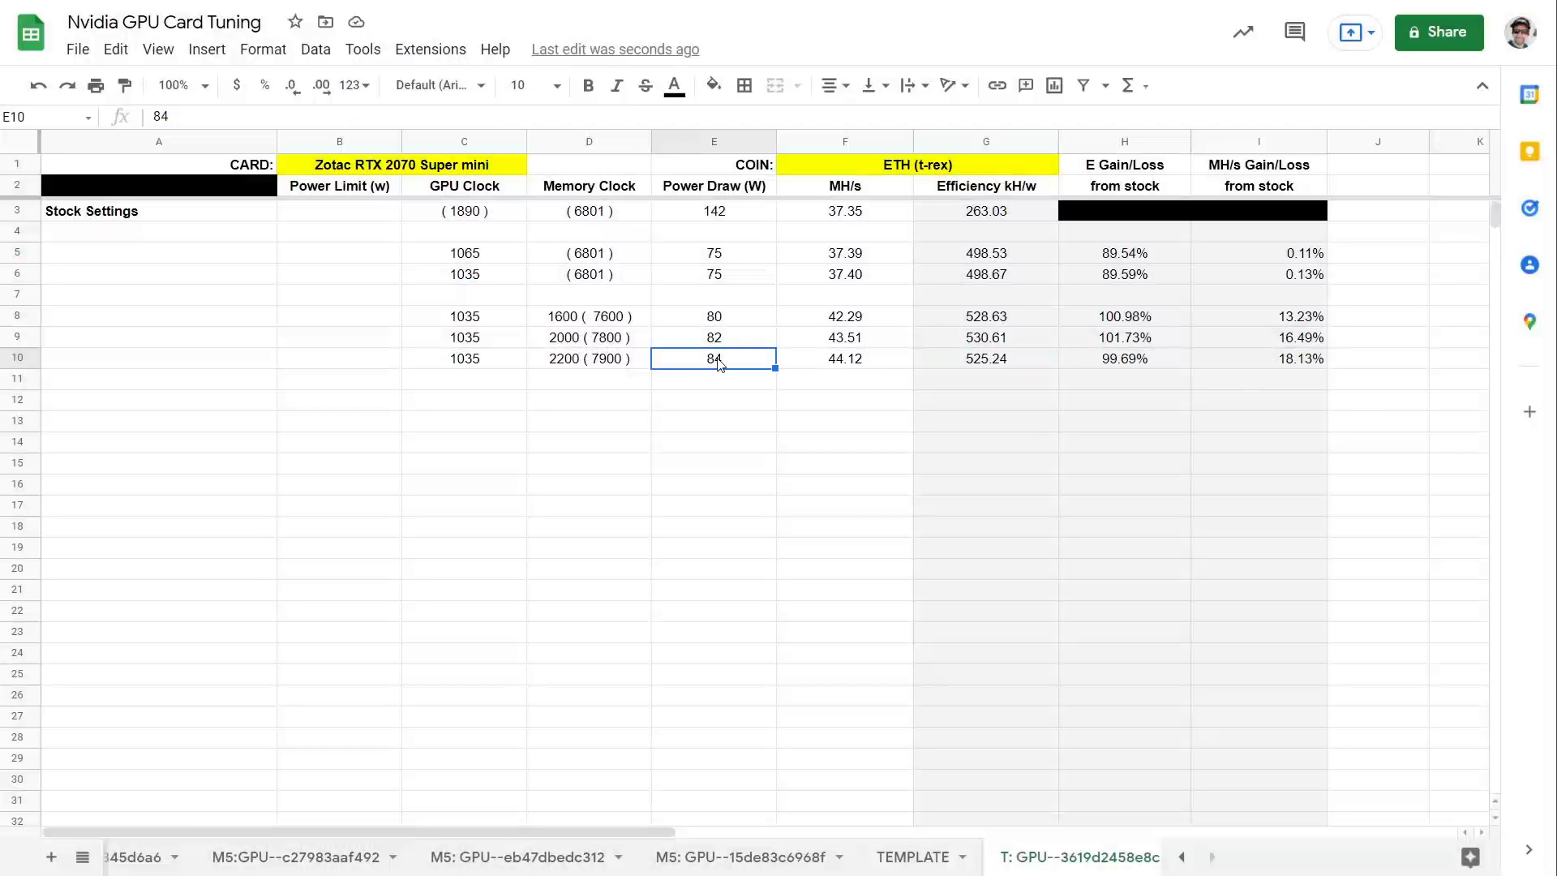
type("5")
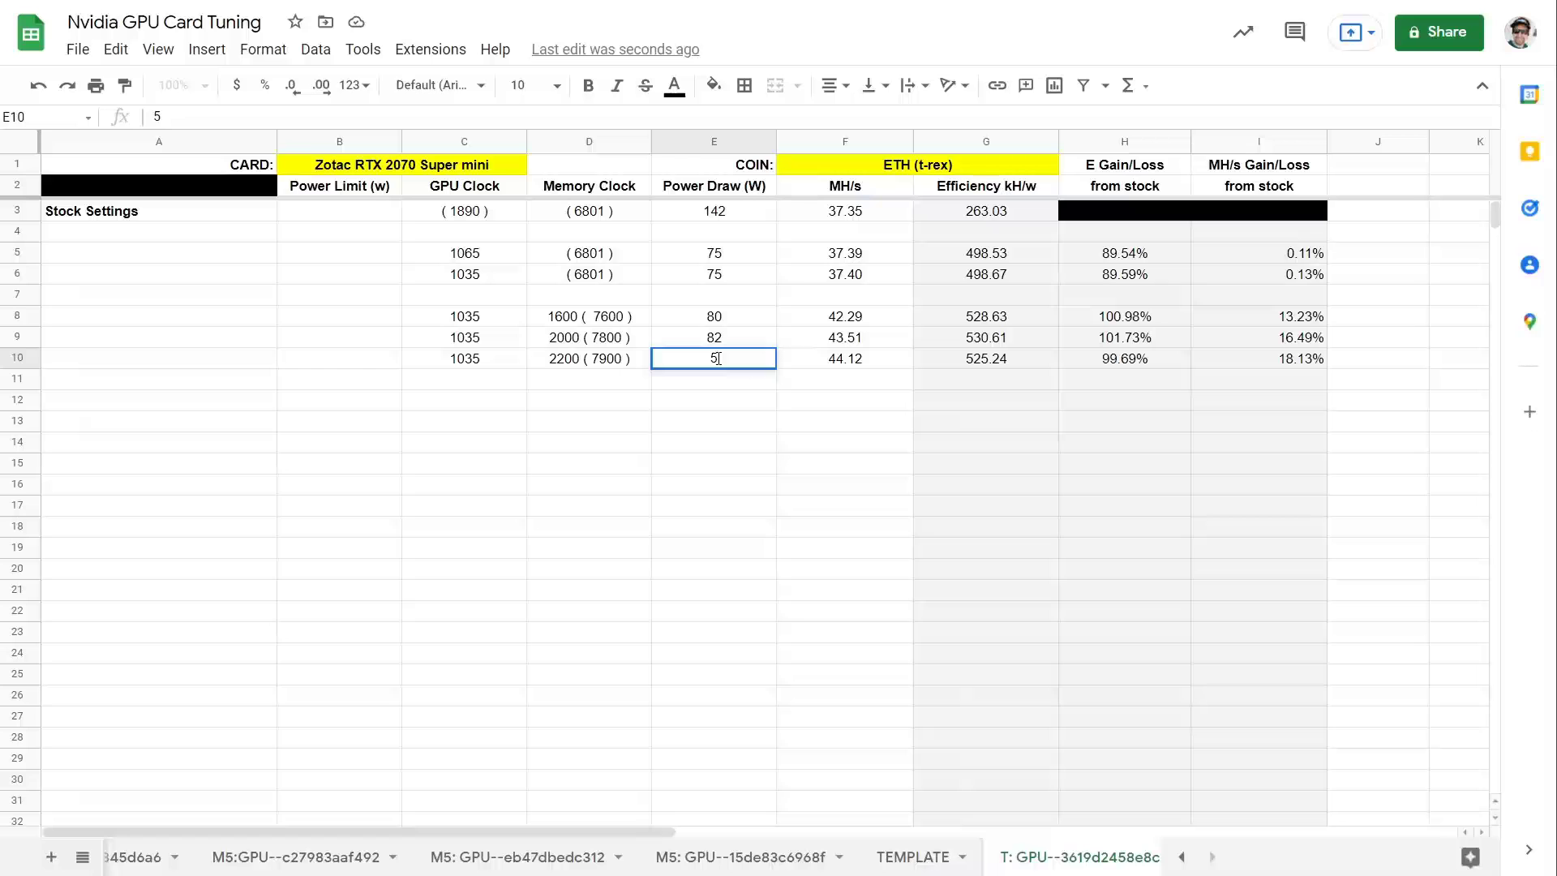
key("BackSpace")
type("83")
key("Tab")
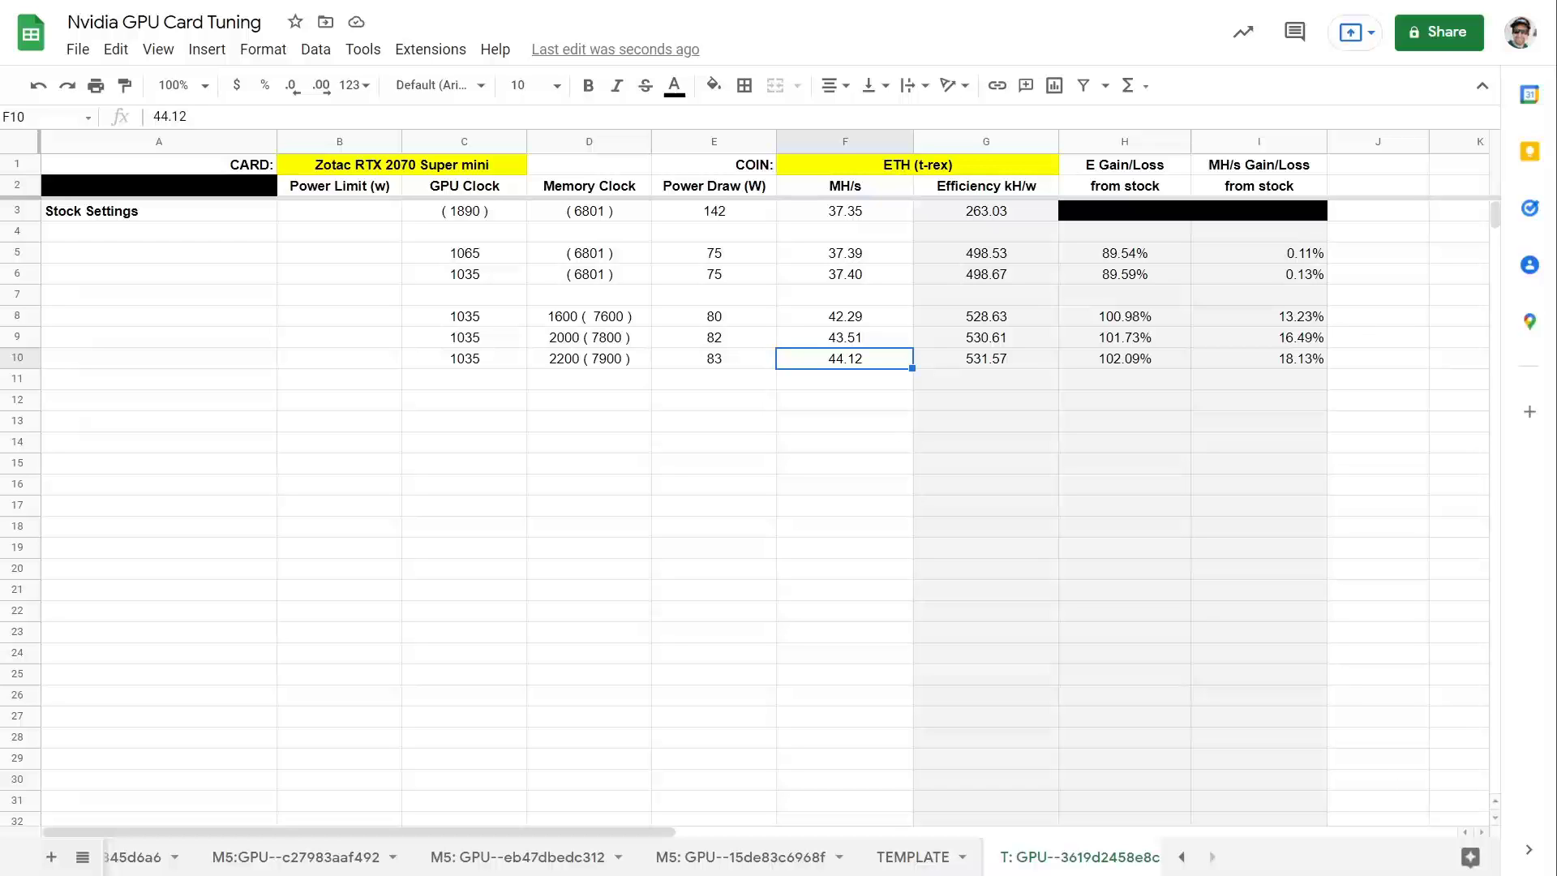
Step: Start row 11 with a GPU clock of 1035 and a memory clock of 2400 ( 8000 )
left_click(468, 383)
type("1035")
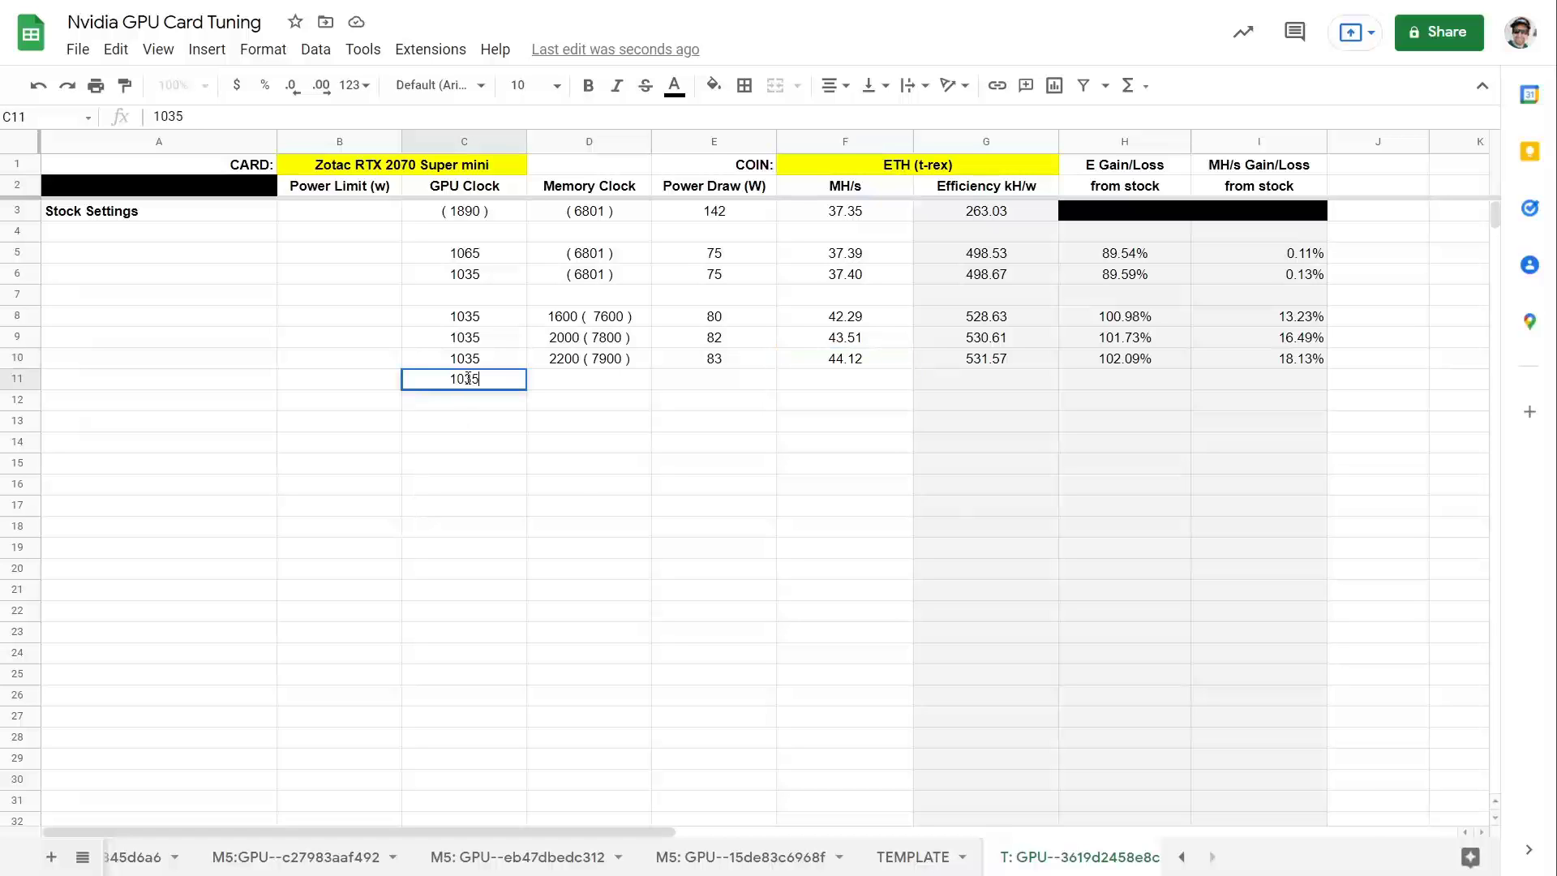
key("Tab")
type("22")
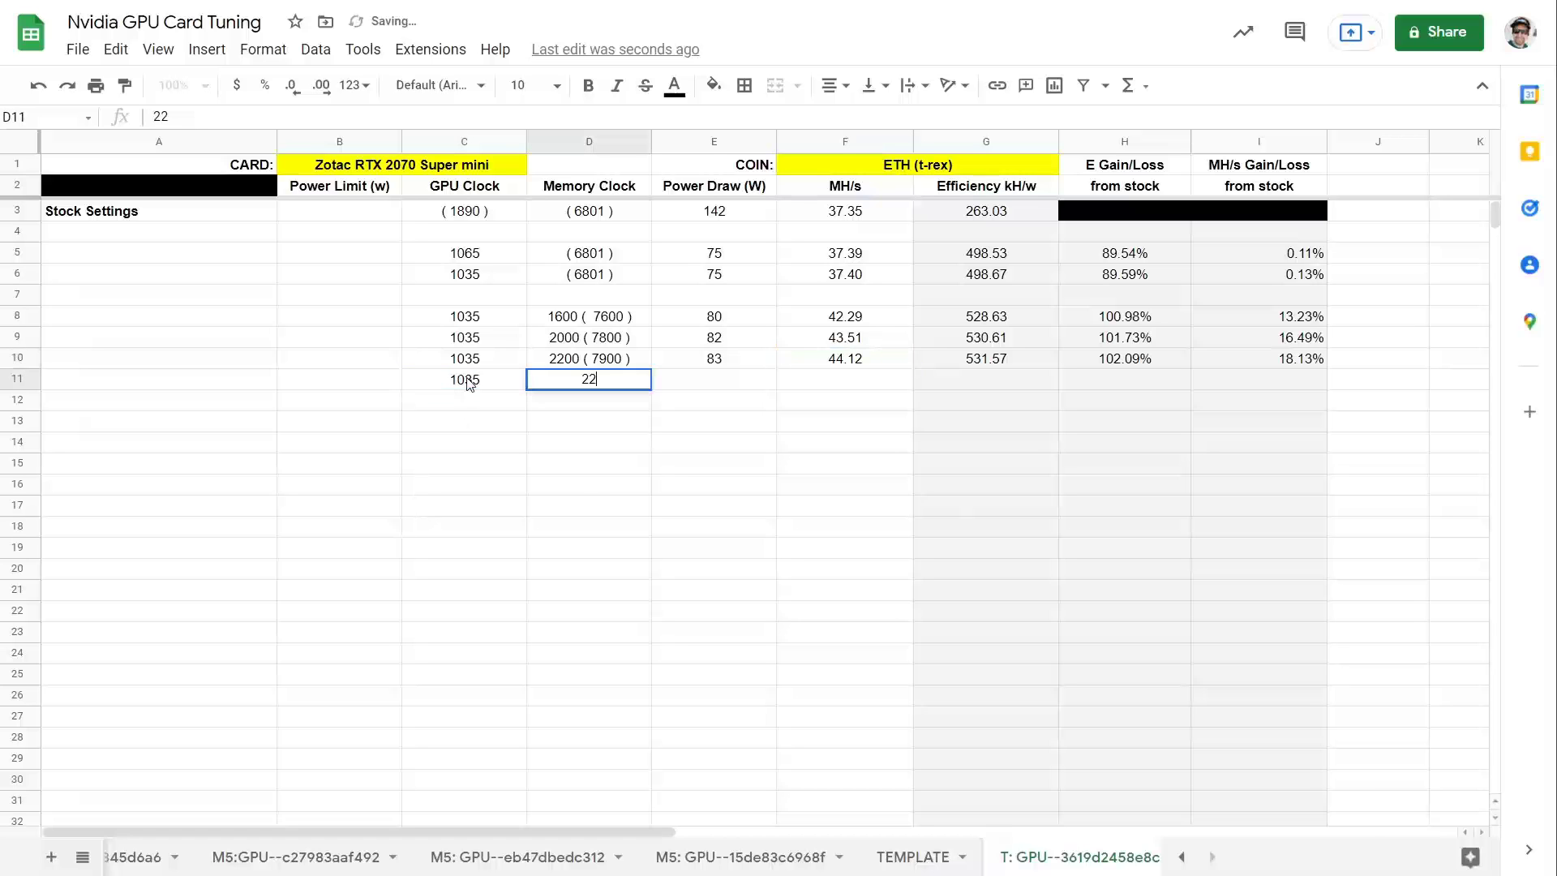
key("BackSpace")
type("400")
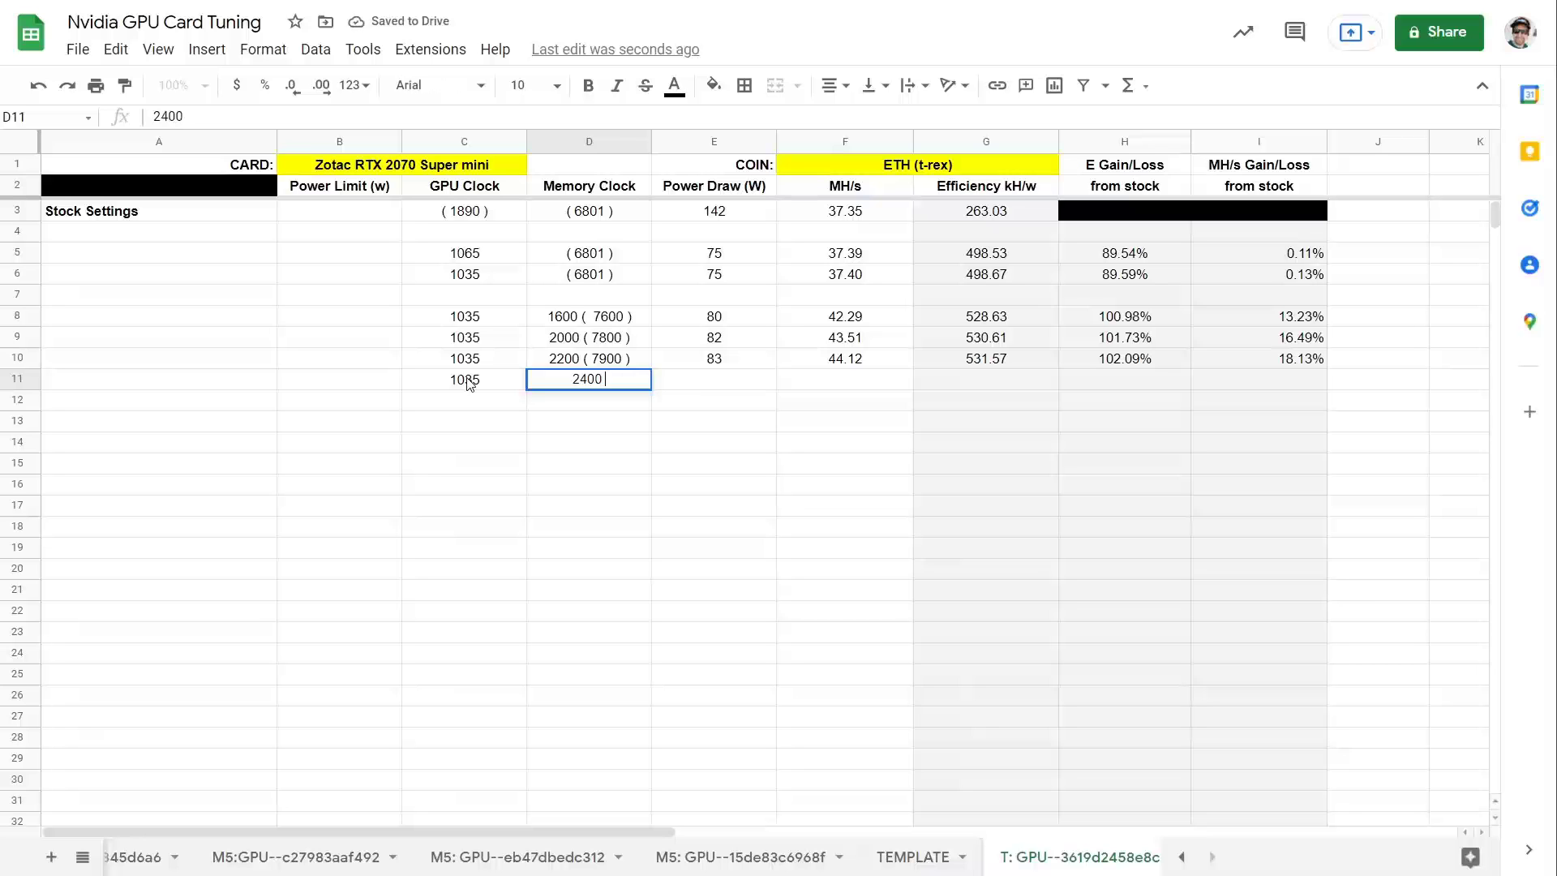
type(" (")
key("BackSpace")
type("( 8000")
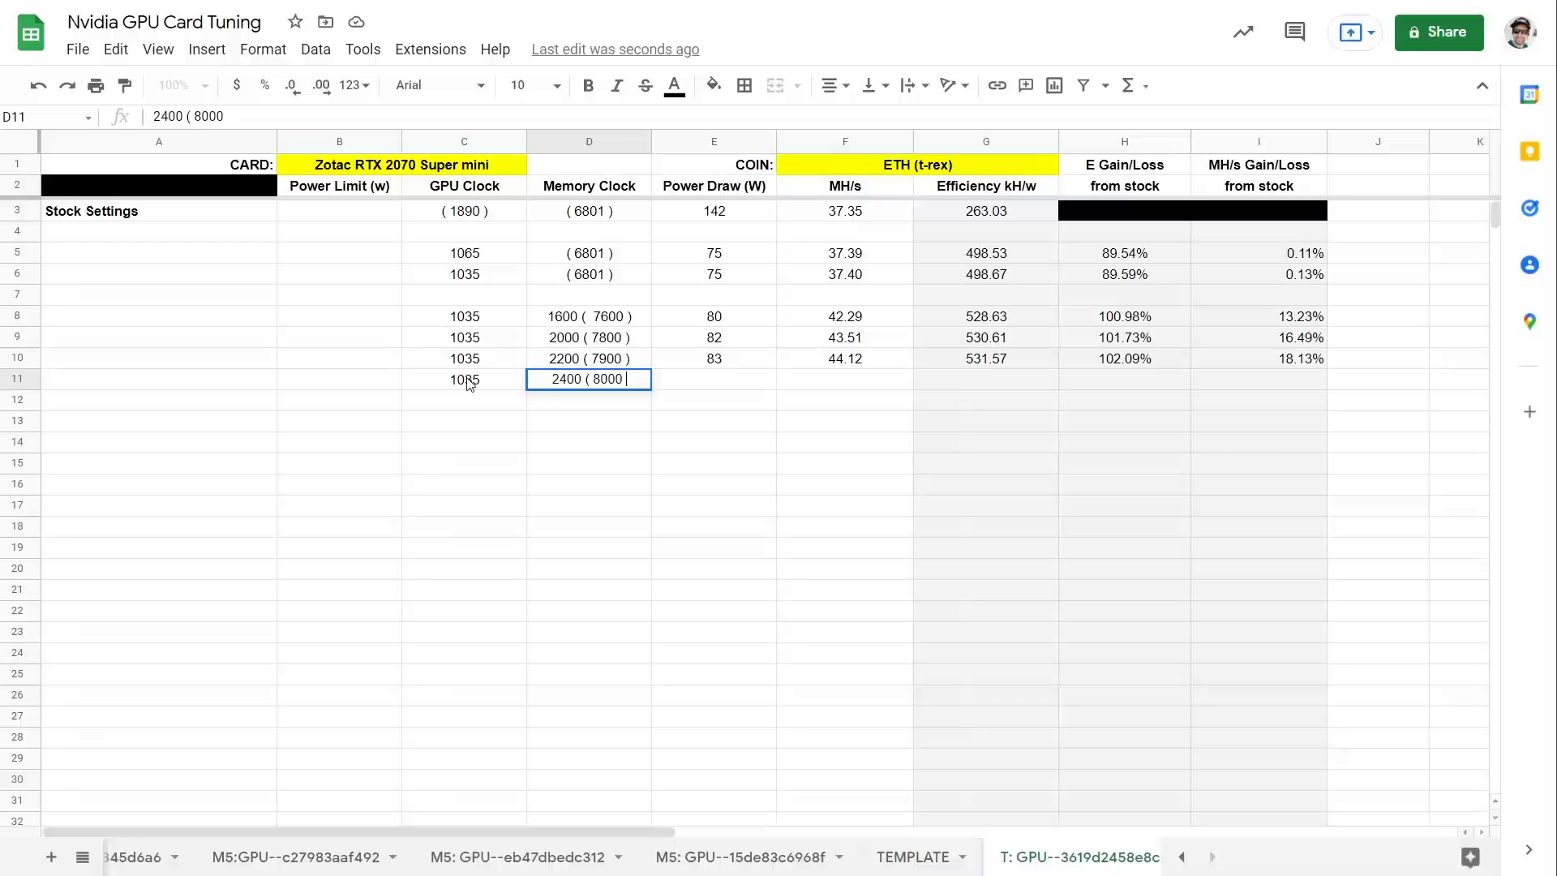
type(" )")
Step: Switch to the shell session in MobaXterm, clear it and run nvidia-info to read the card's clocks and power
key("alt+Tab")
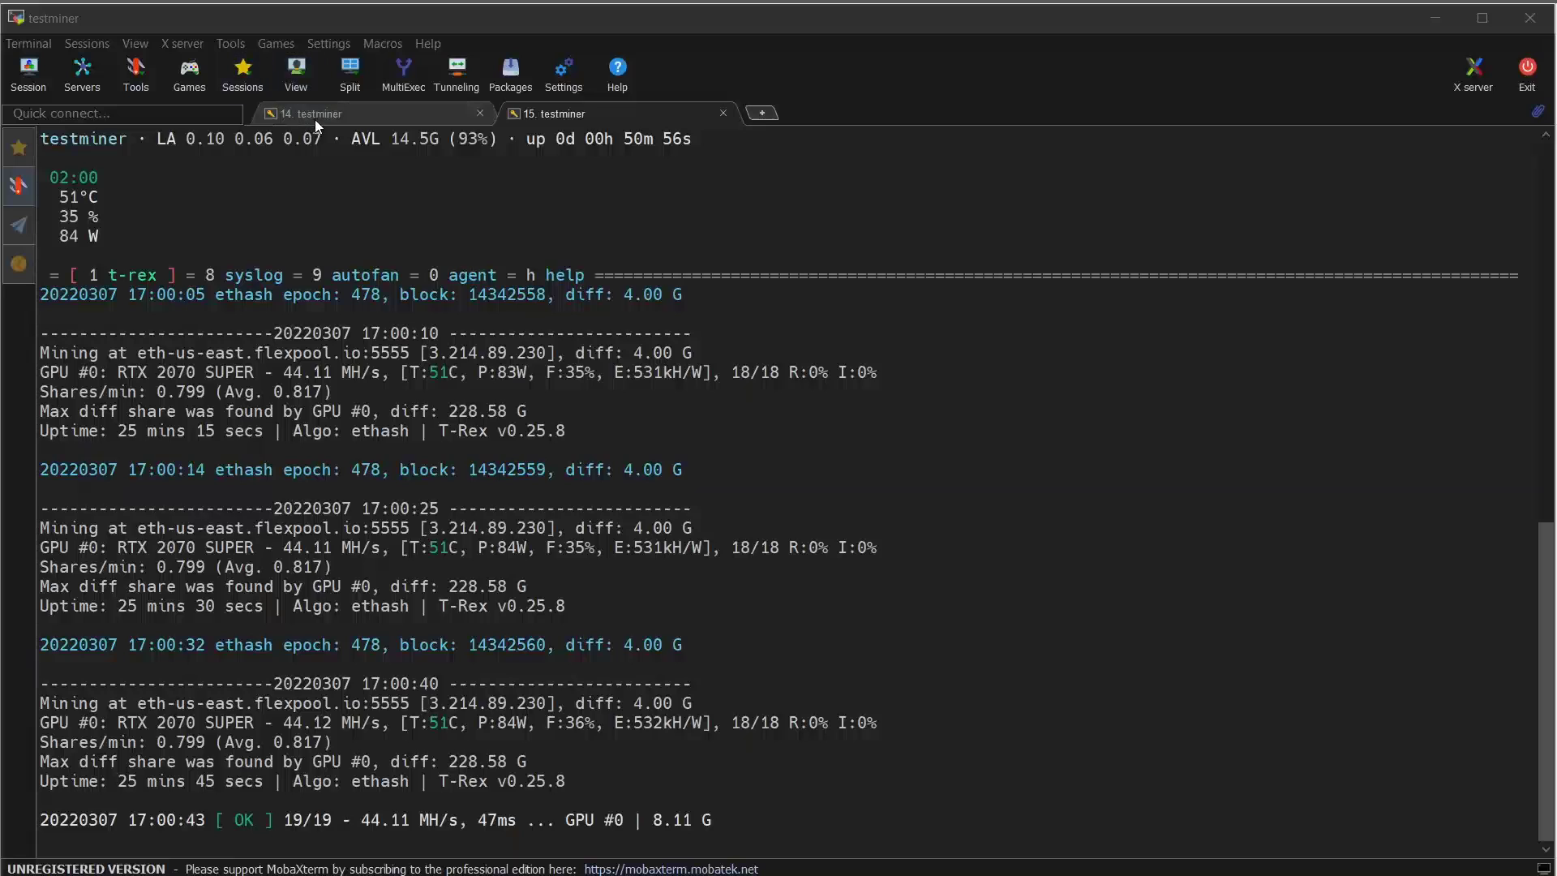
left_click(314, 117)
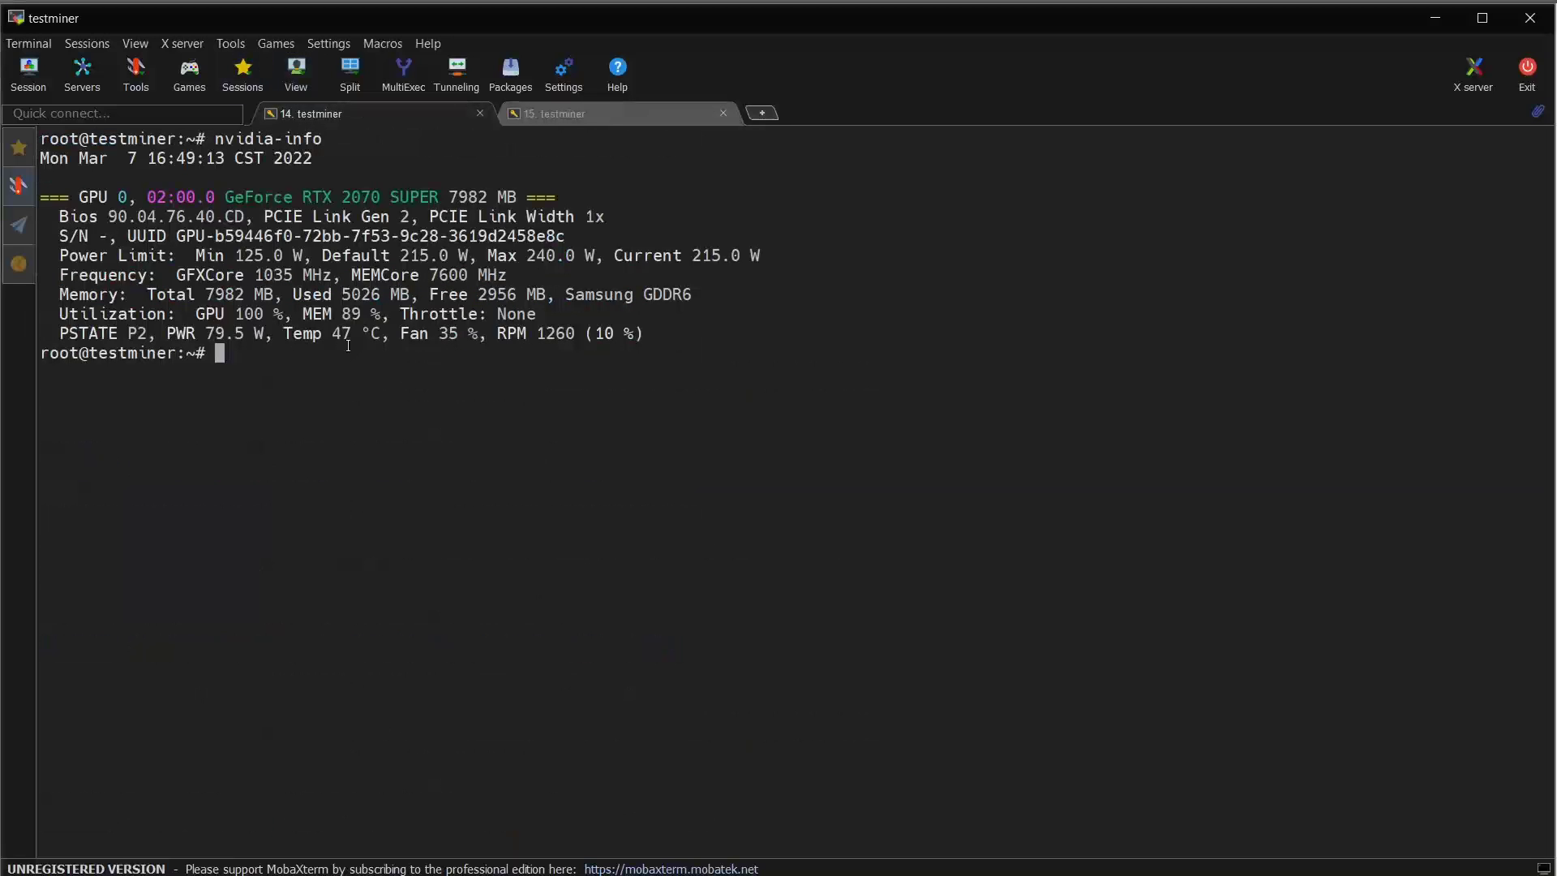
key("ctrl+l")
key("Up")
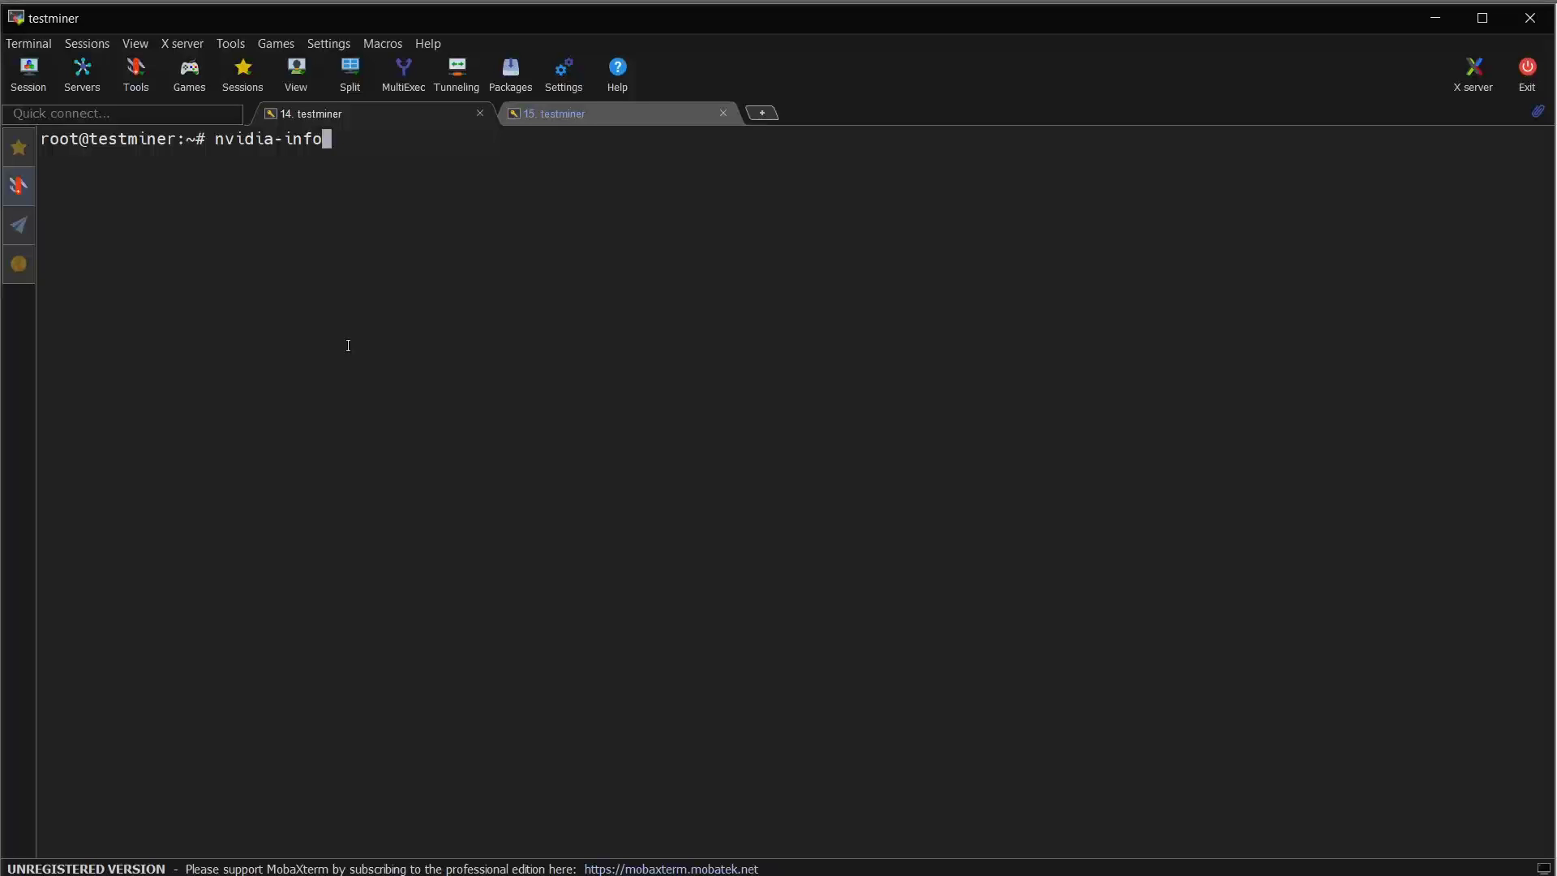
key("Return")
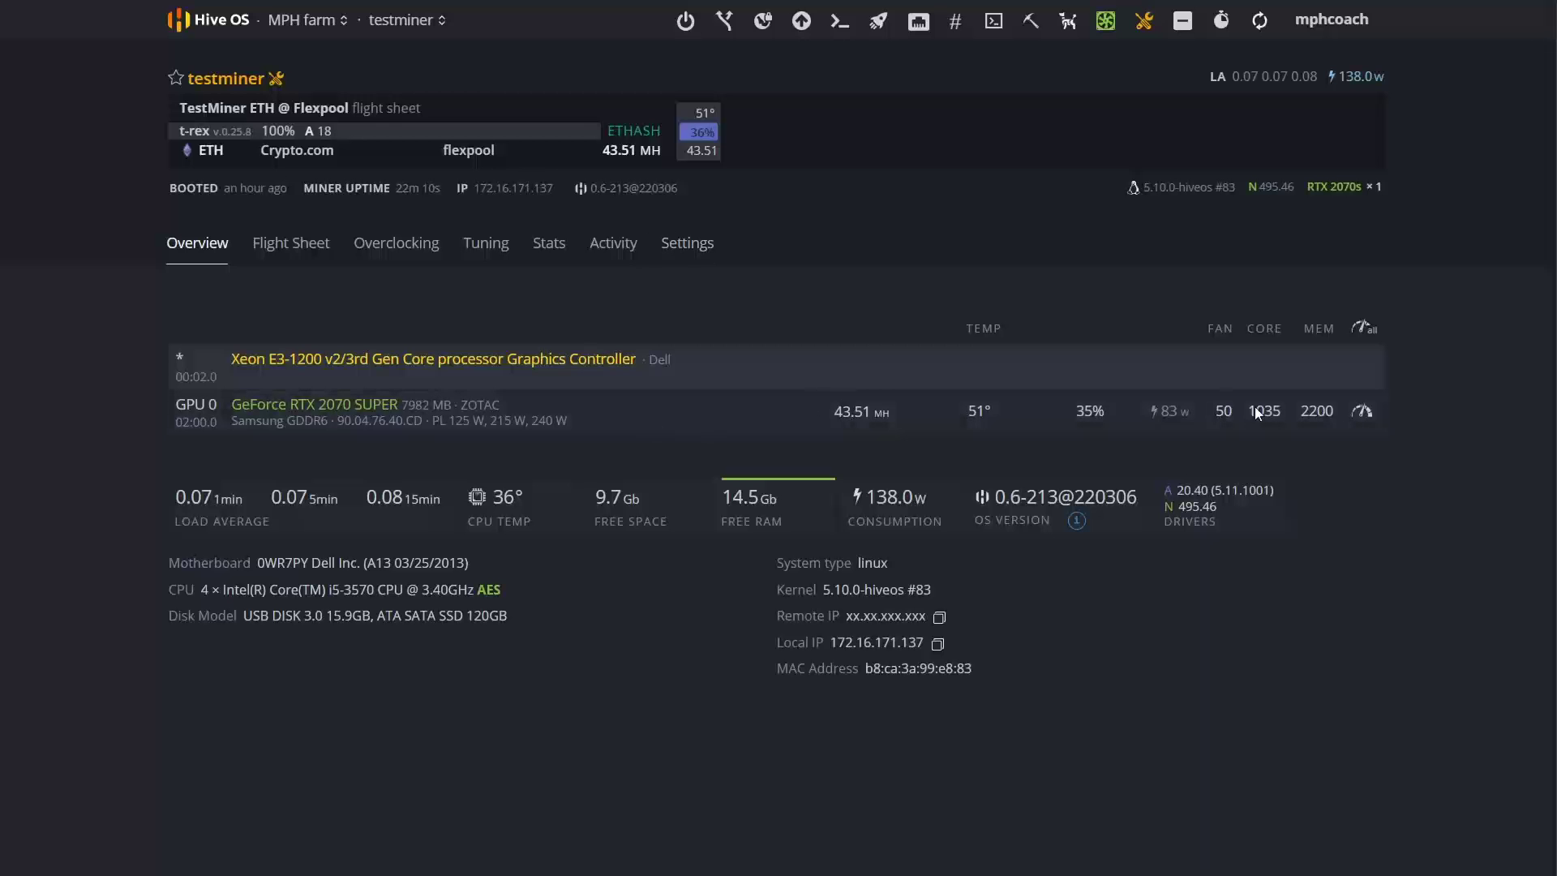
Step: In Hive OS, set GPU 0's memory clock to 2400 MHz and apply the overclock
left_click(1362, 412)
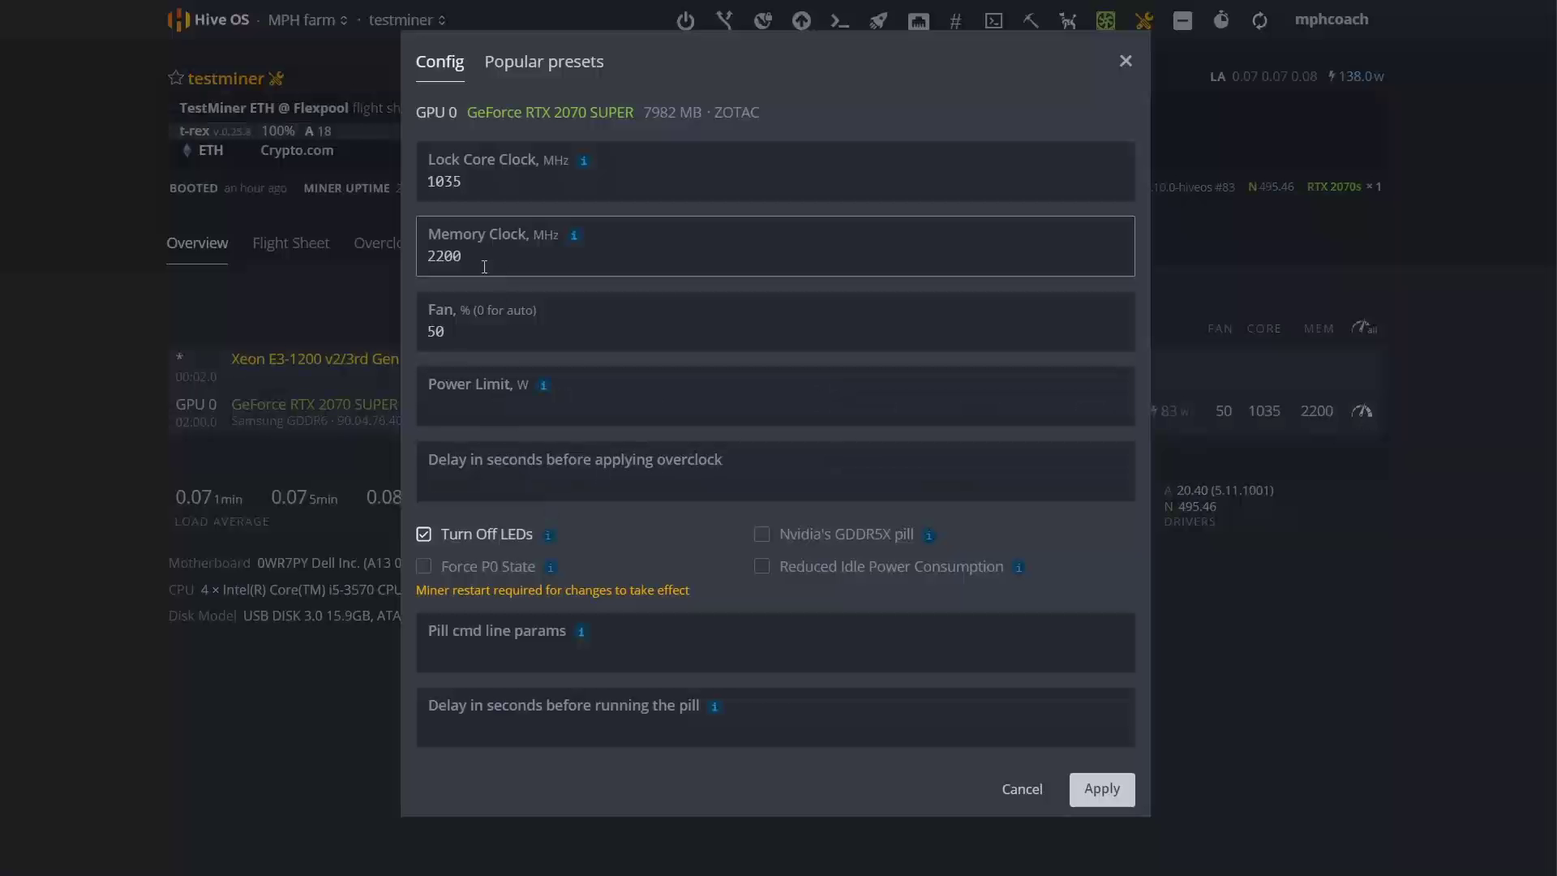
left_click_drag(468, 257, 344, 253)
type("2400")
left_click(1080, 783)
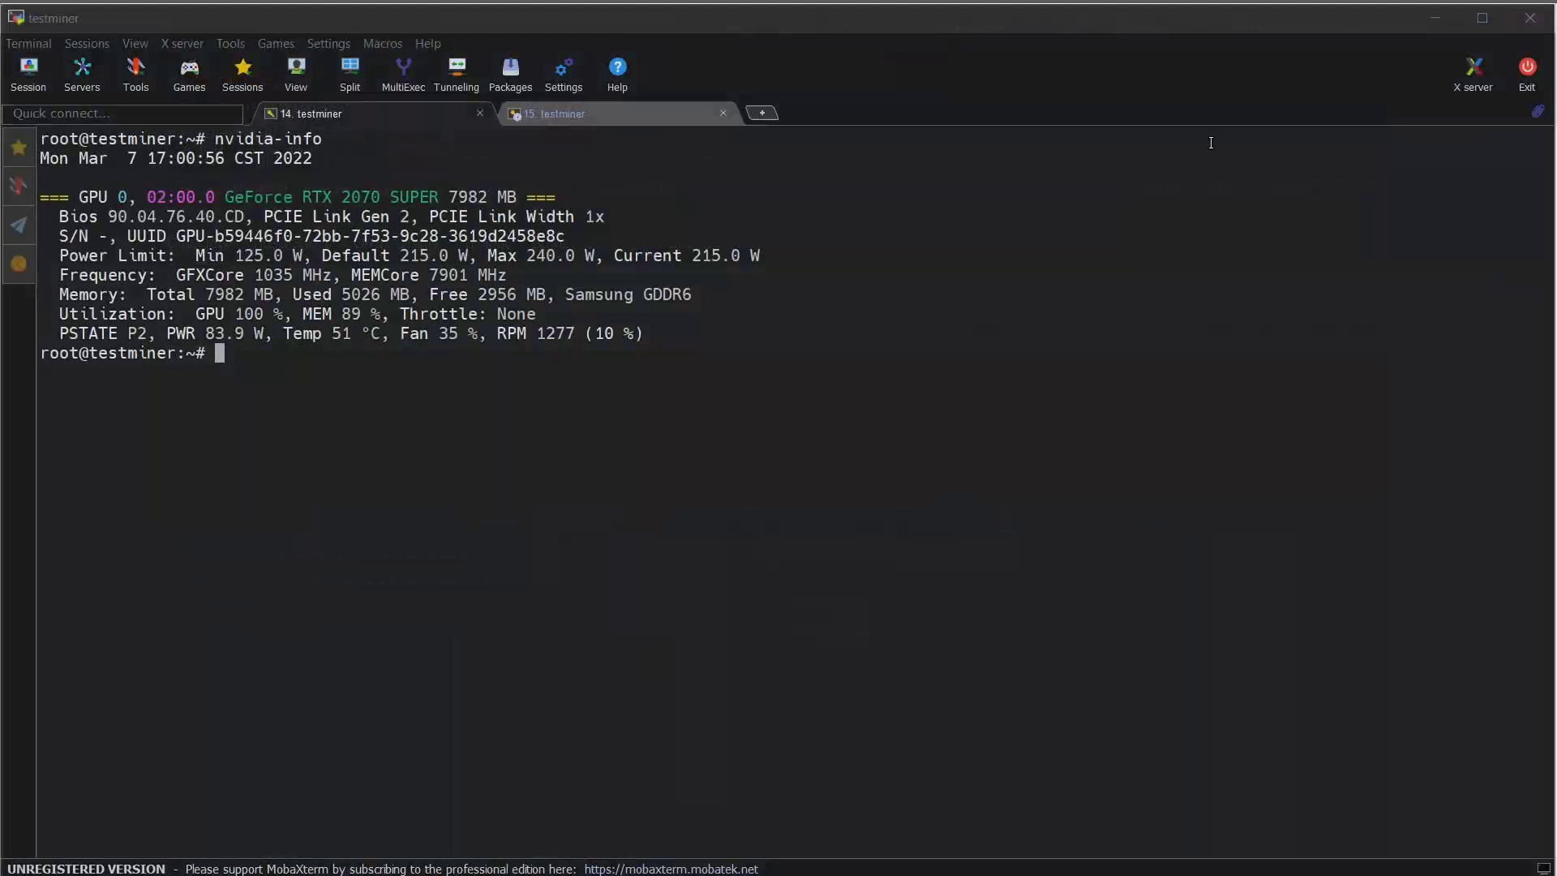
Step: In MobaXterm, rerun nvidia-info to check the actual memory core frequency, and bring up the t-rex miner output to read the hashrate
key("Up")
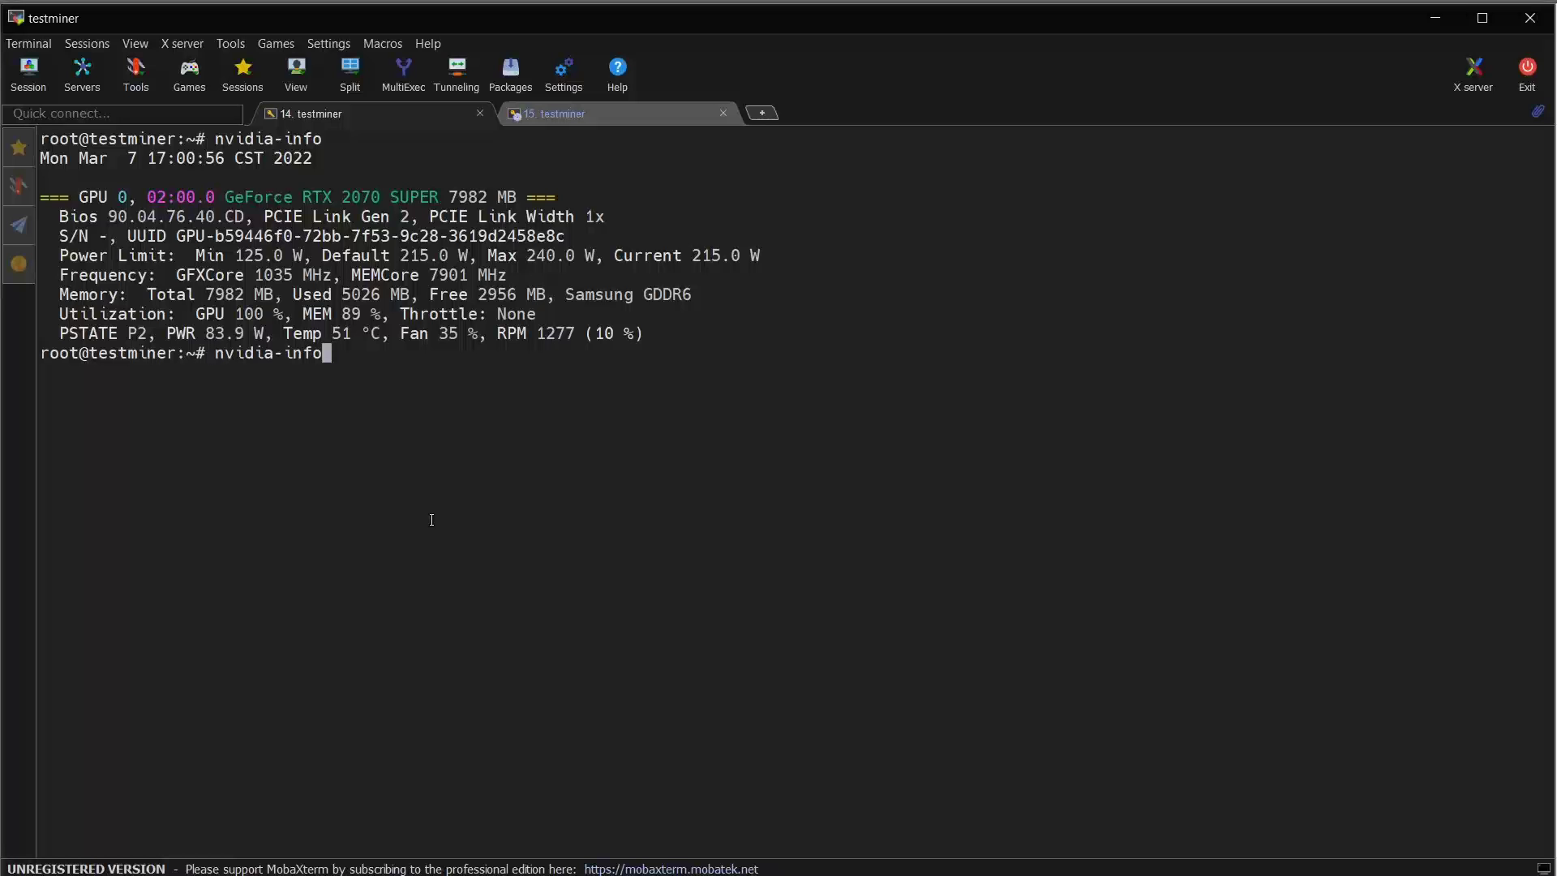
key("Return")
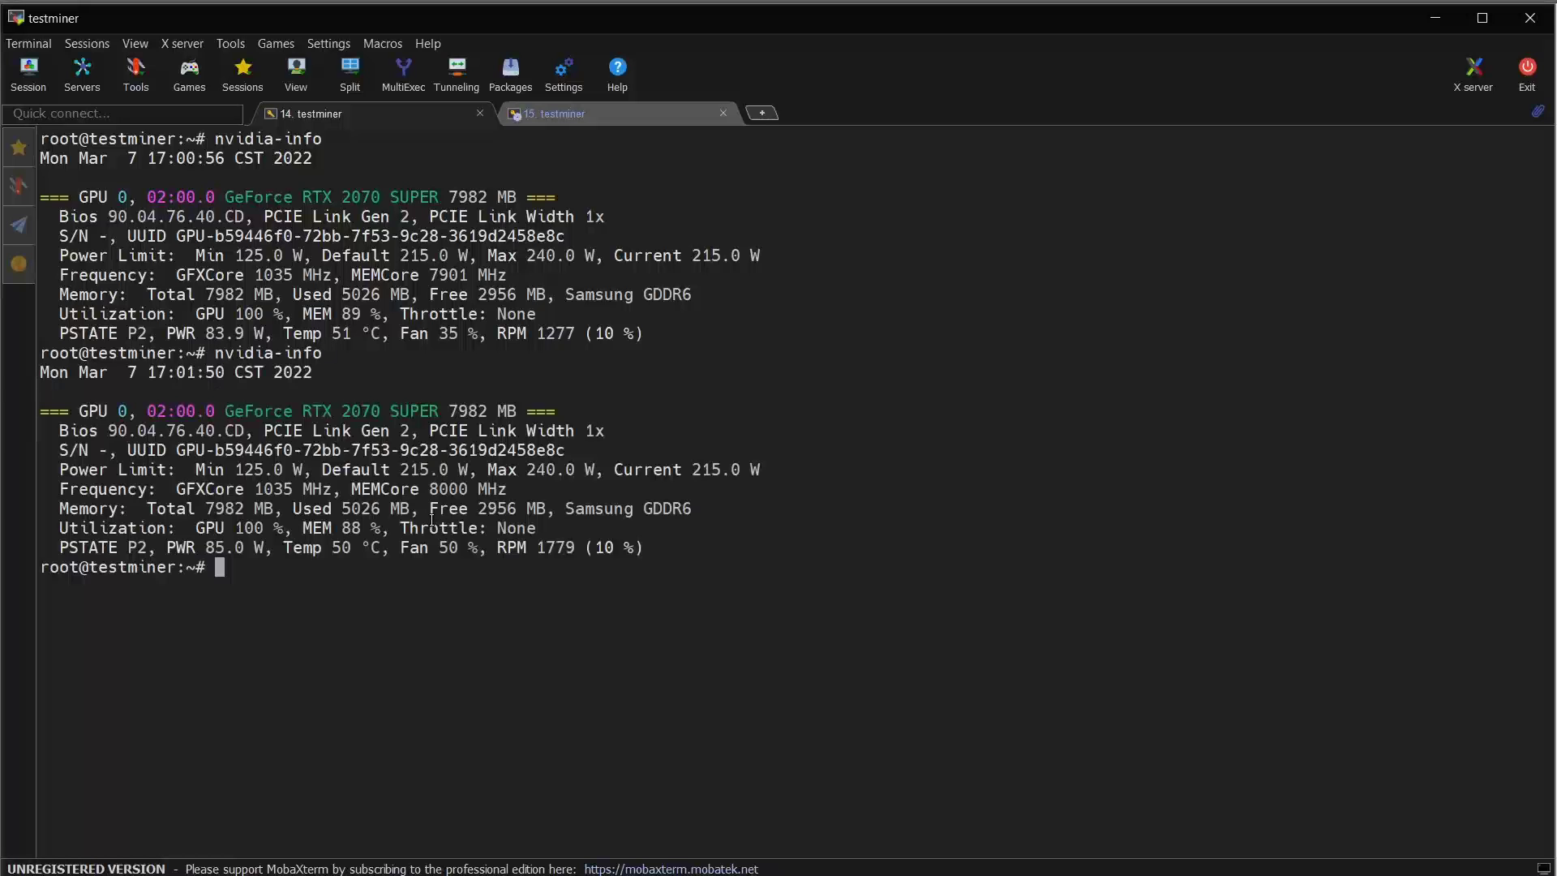
left_click_drag(351, 488, 476, 488)
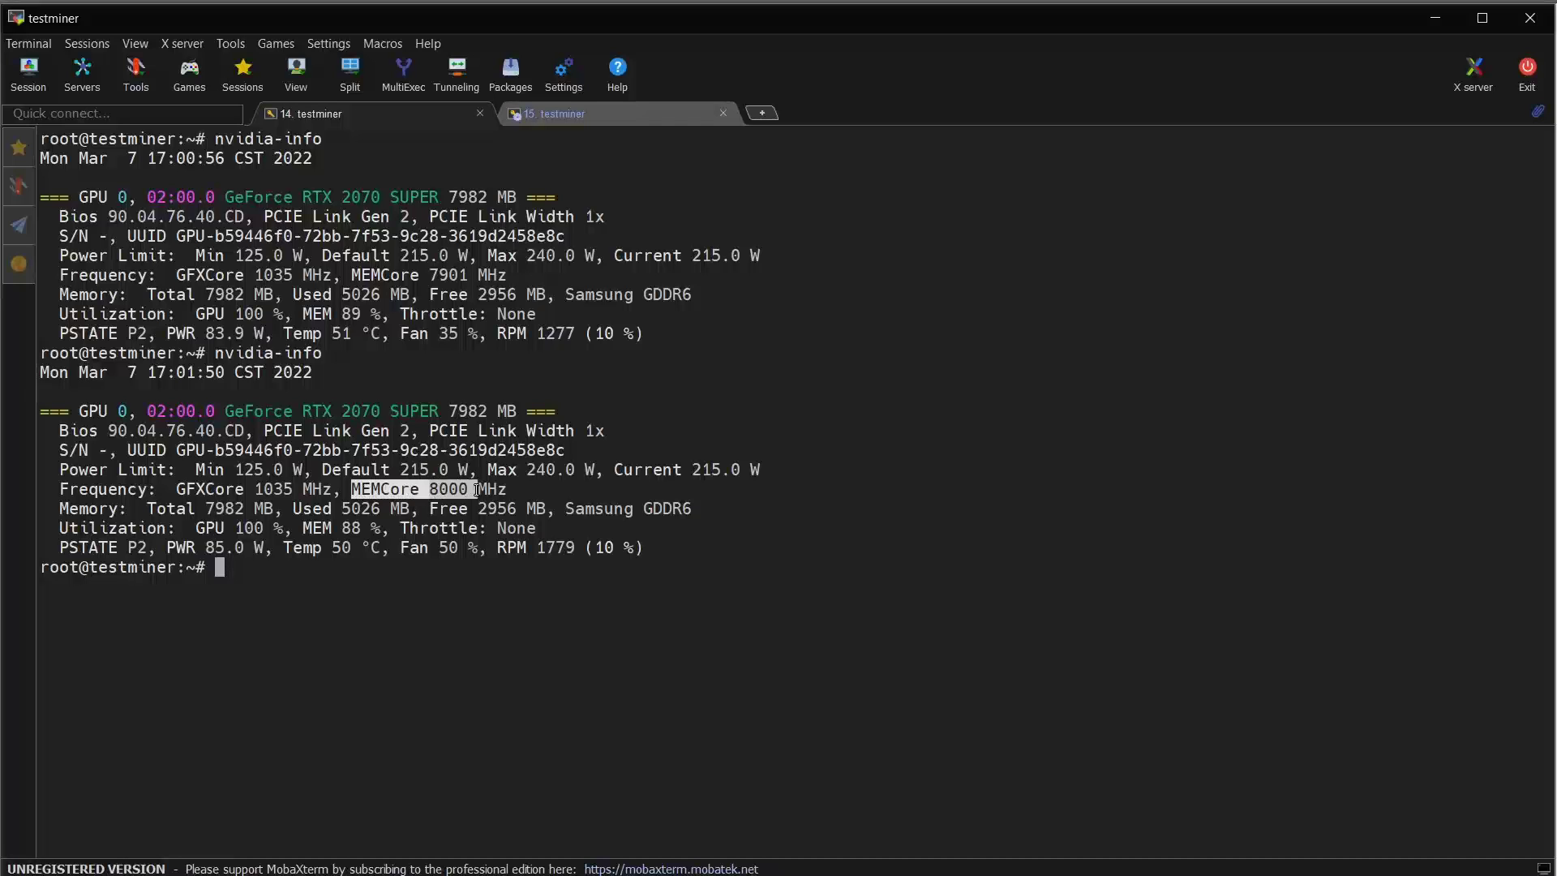
left_click(594, 482)
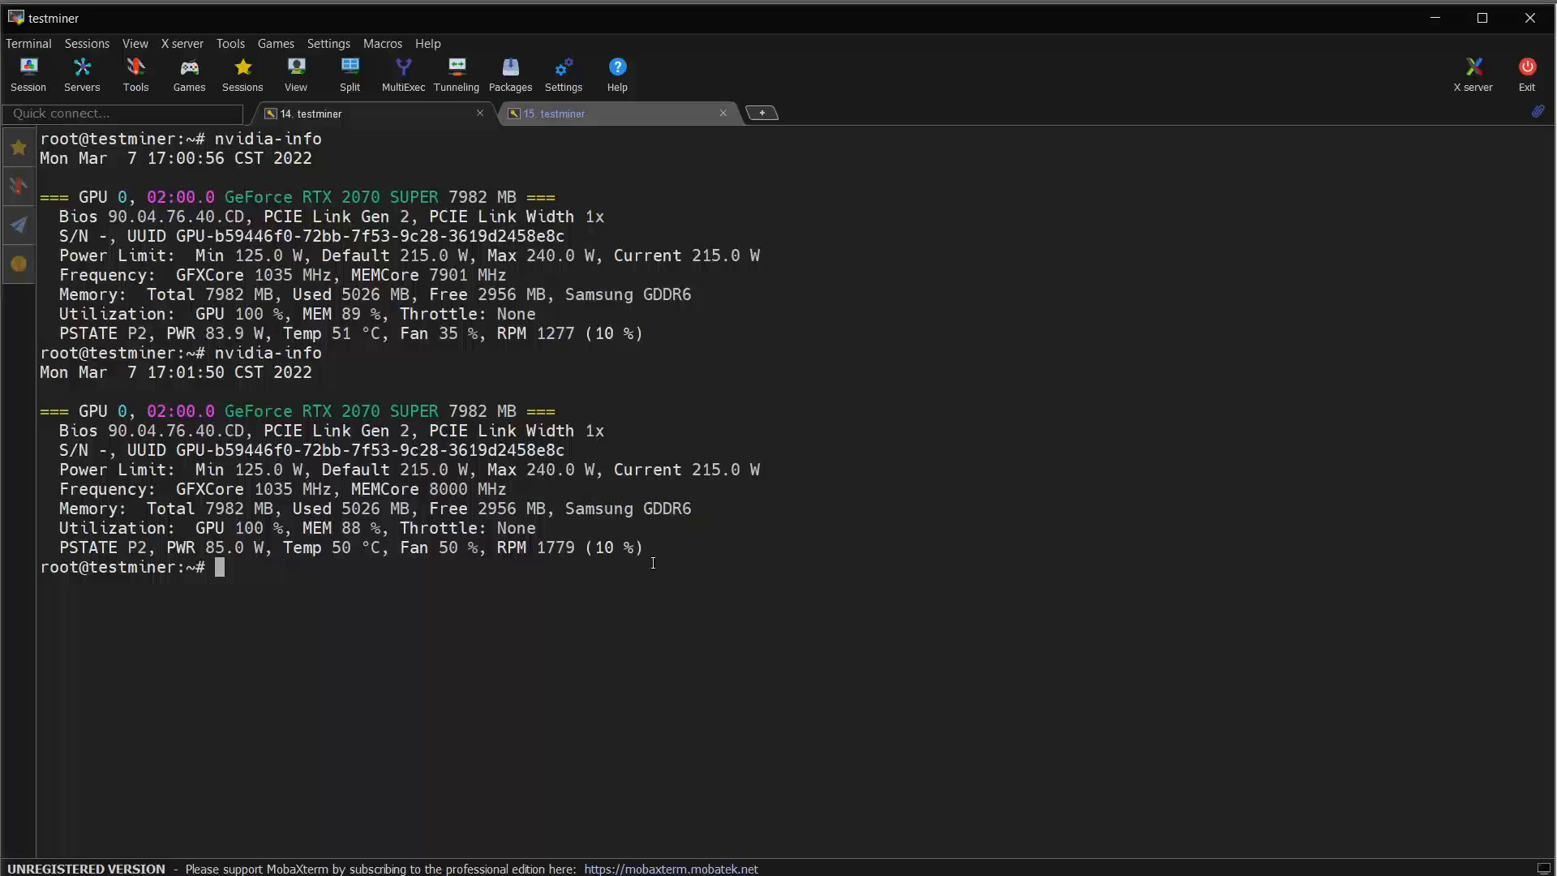
left_click(609, 118)
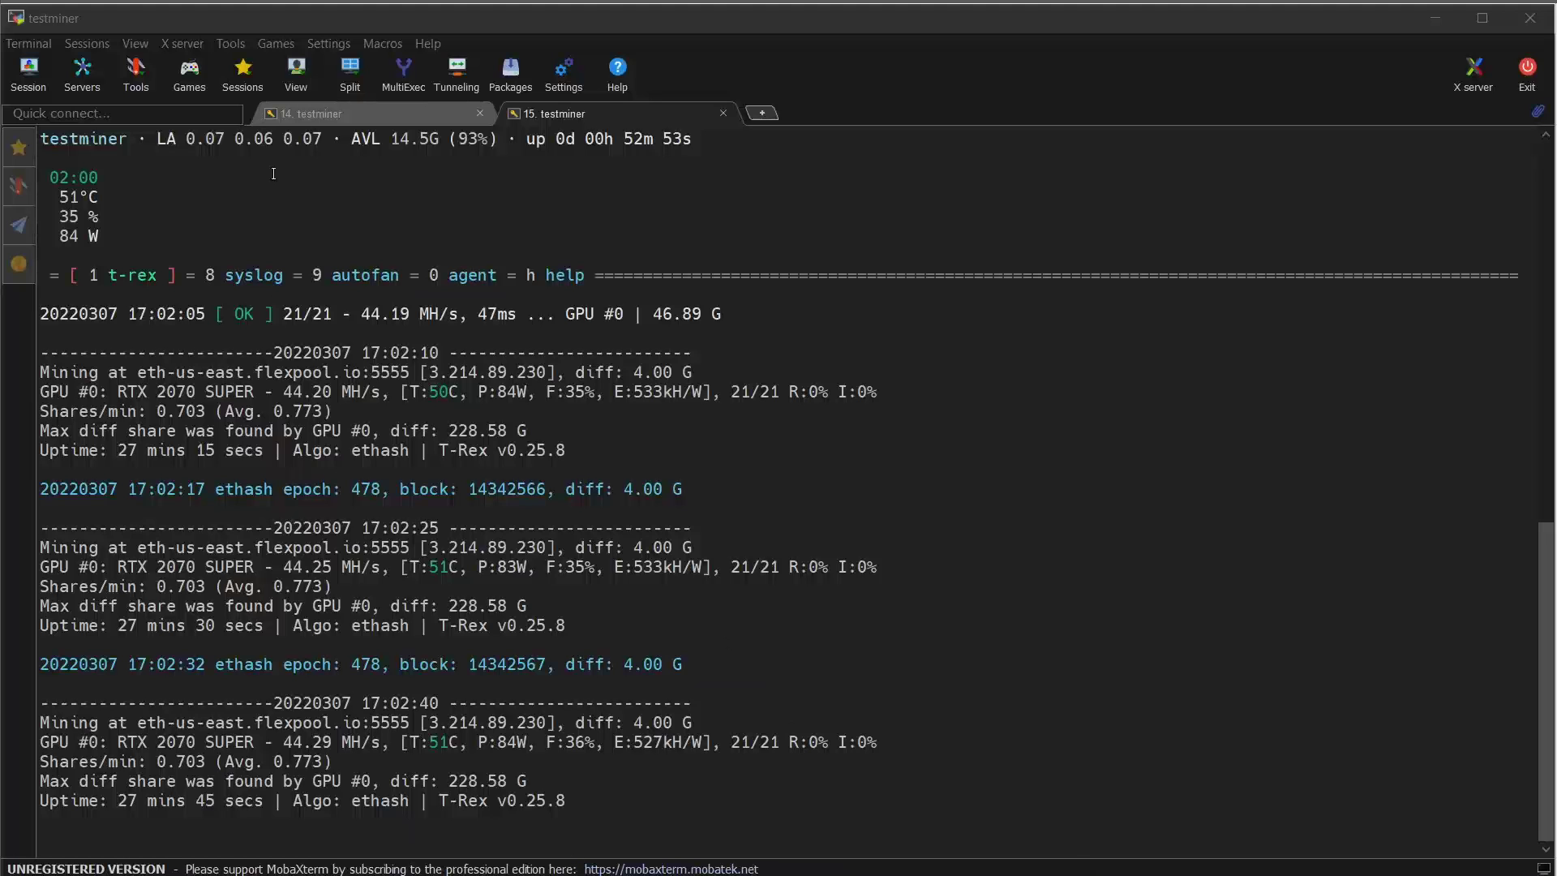
Step: Clear the shell session, rerun nvidia-info to check the throttle status and minimum power limit, and return to the miner output
left_click(323, 115)
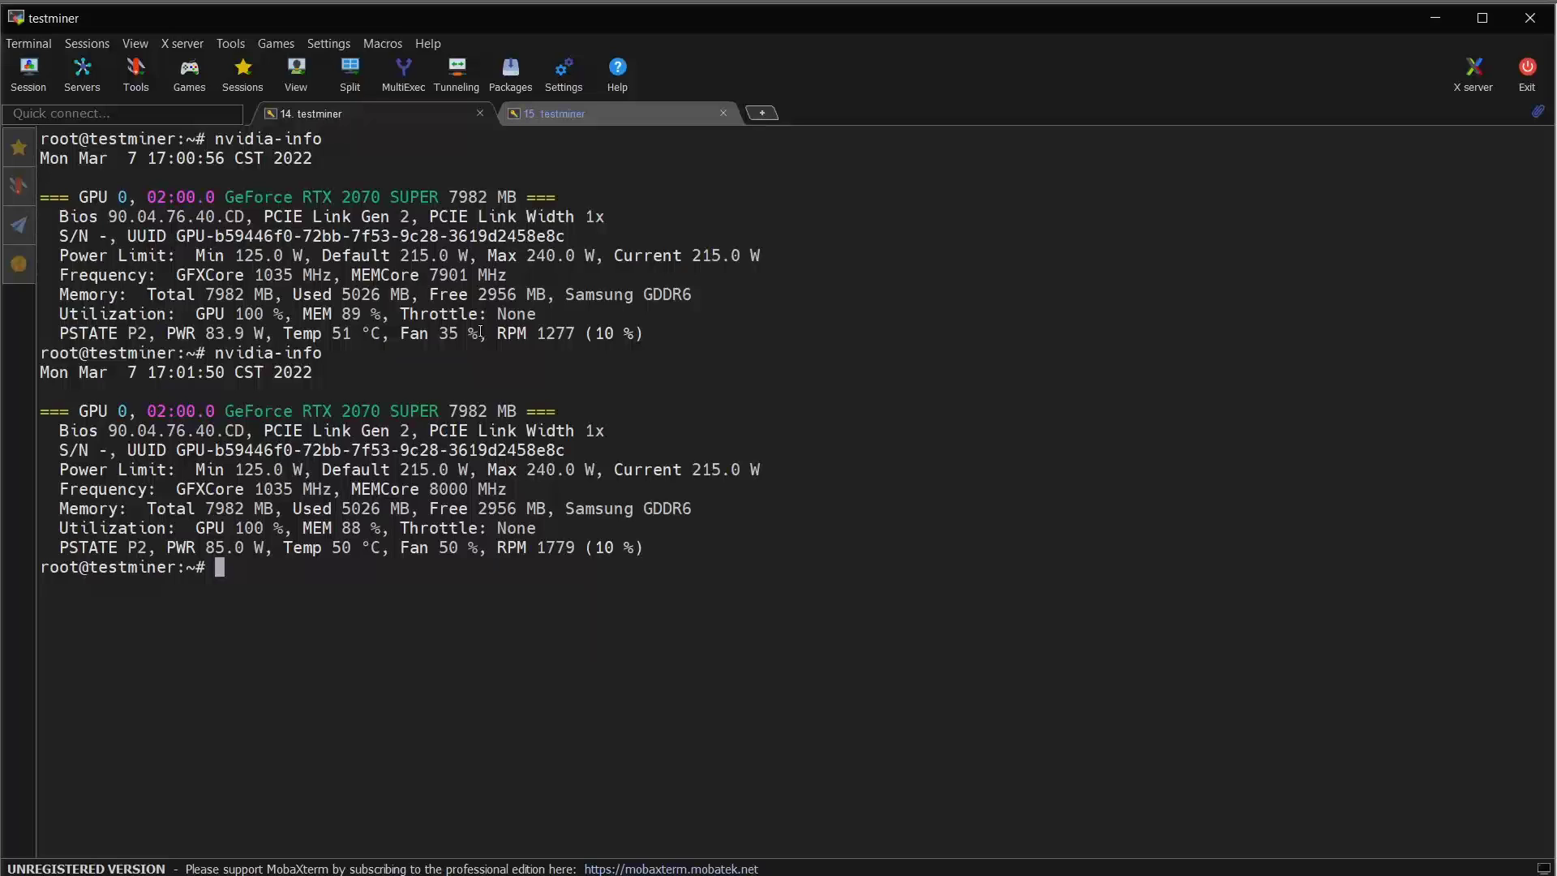
key("ctrl+l")
key("Up")
key("Return")
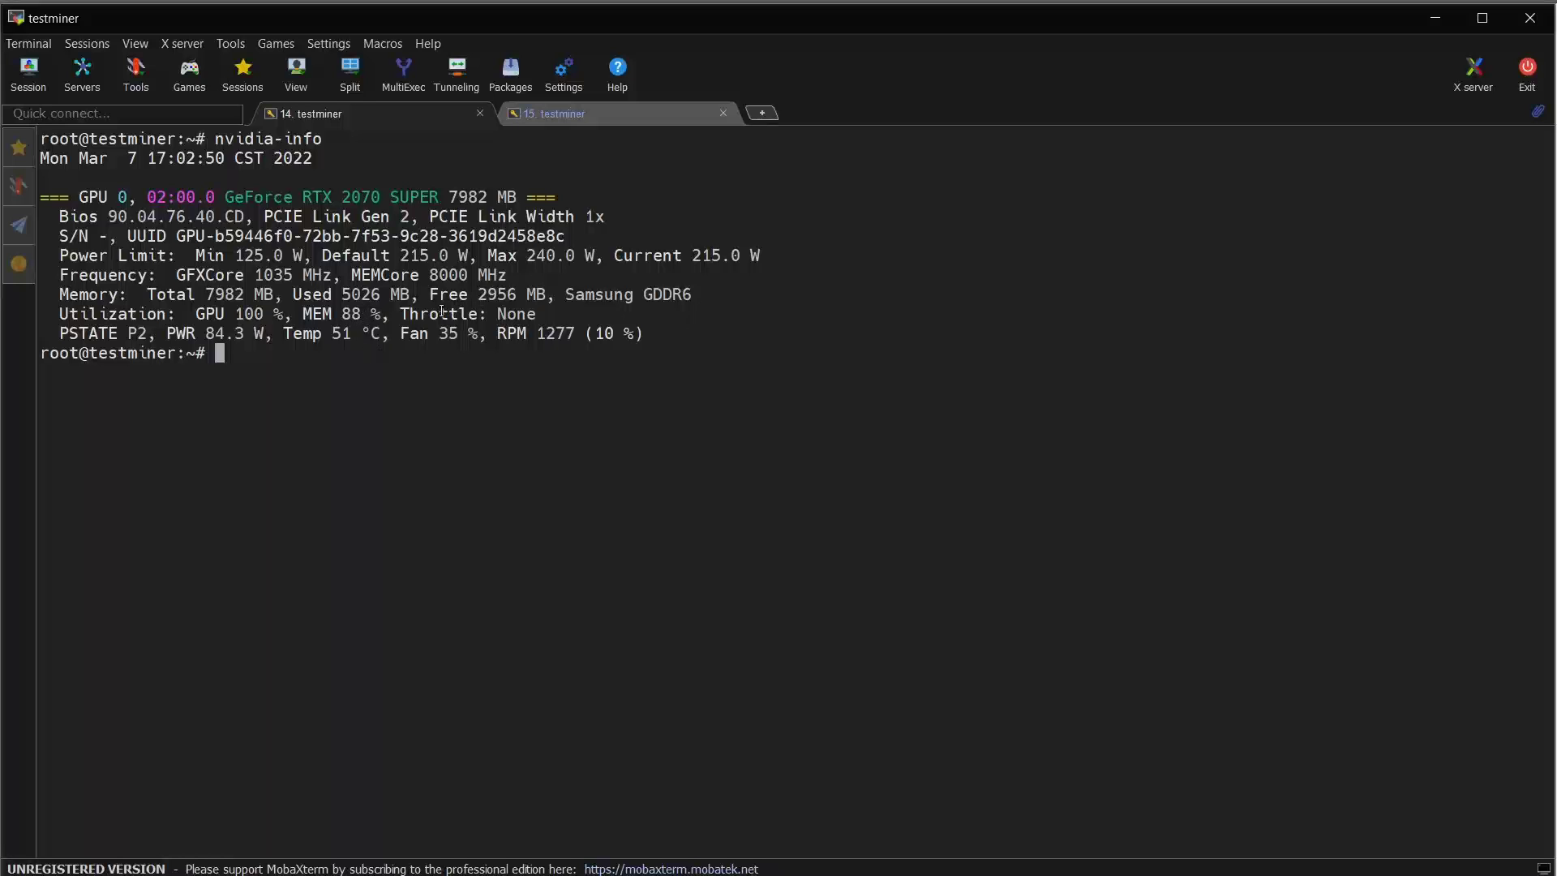
left_click_drag(392, 314, 493, 311)
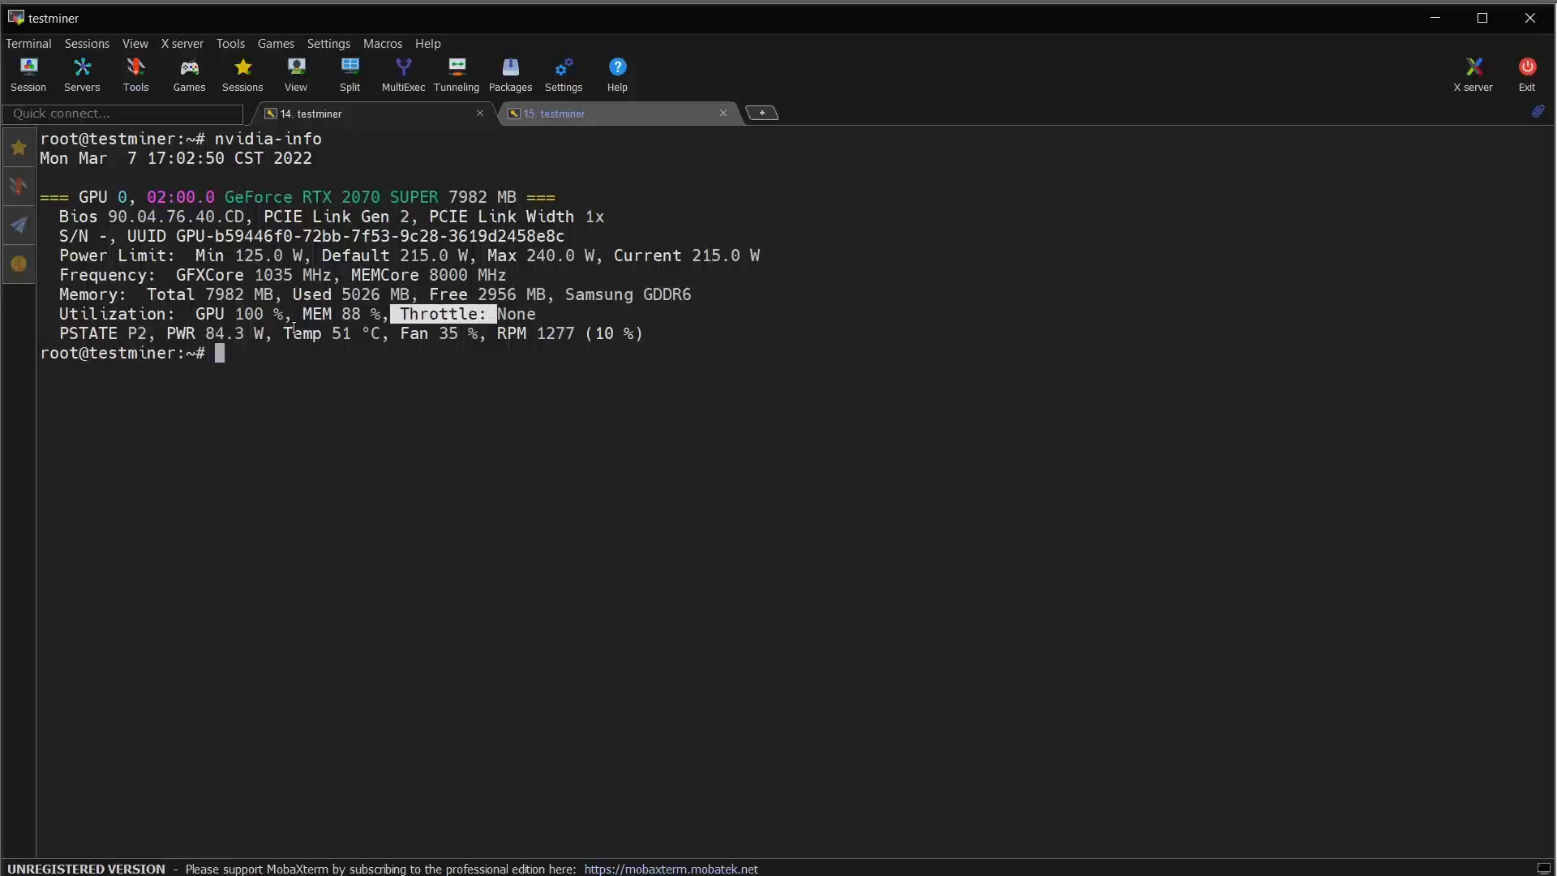
left_click(321, 315)
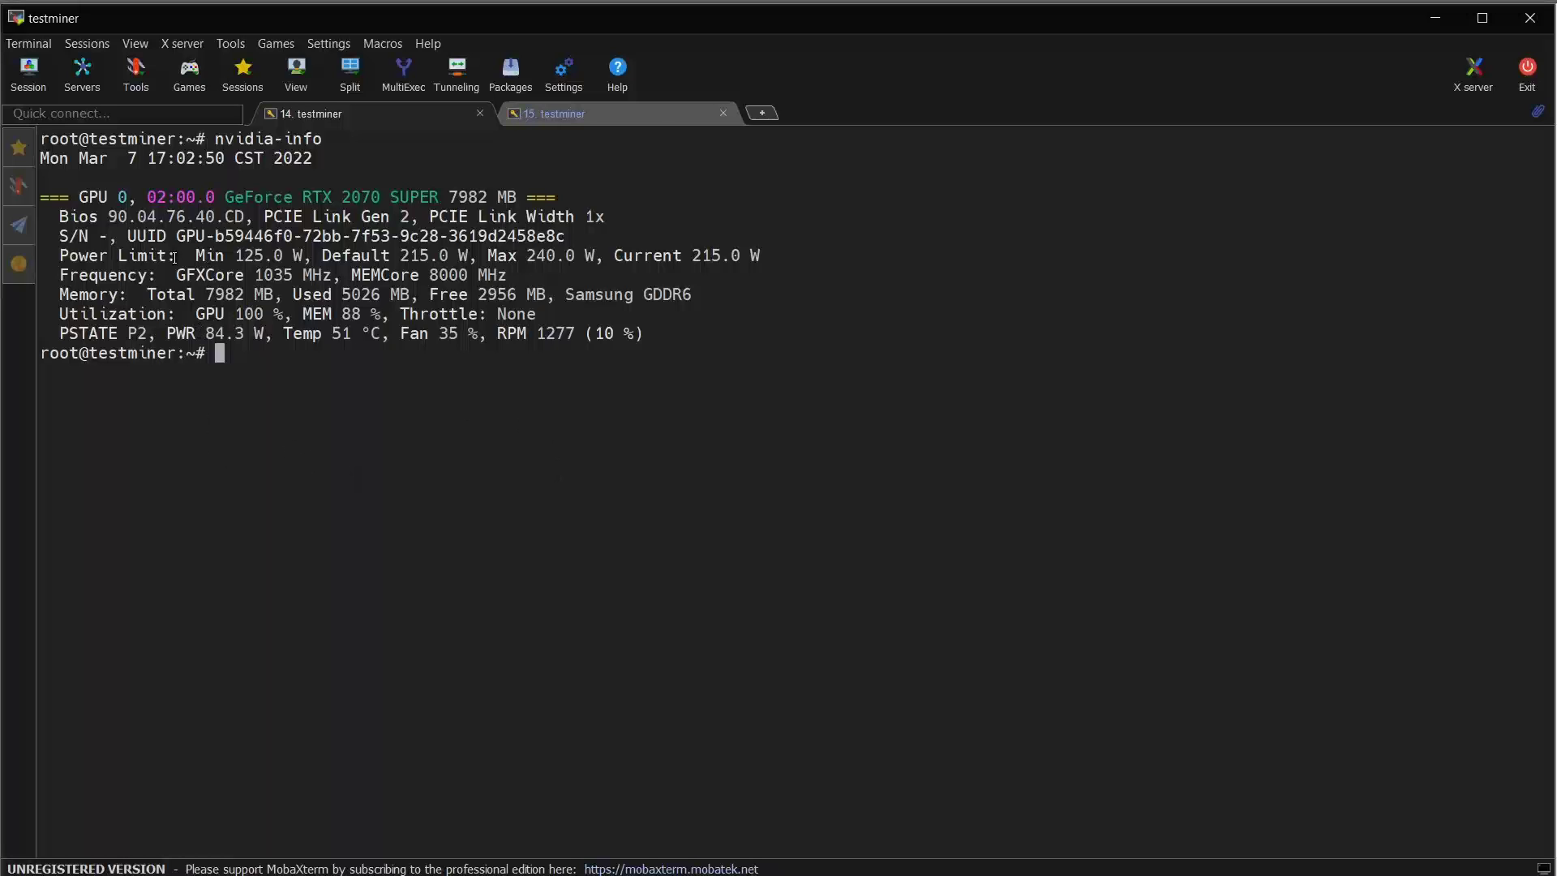
left_click_drag(196, 255, 280, 255)
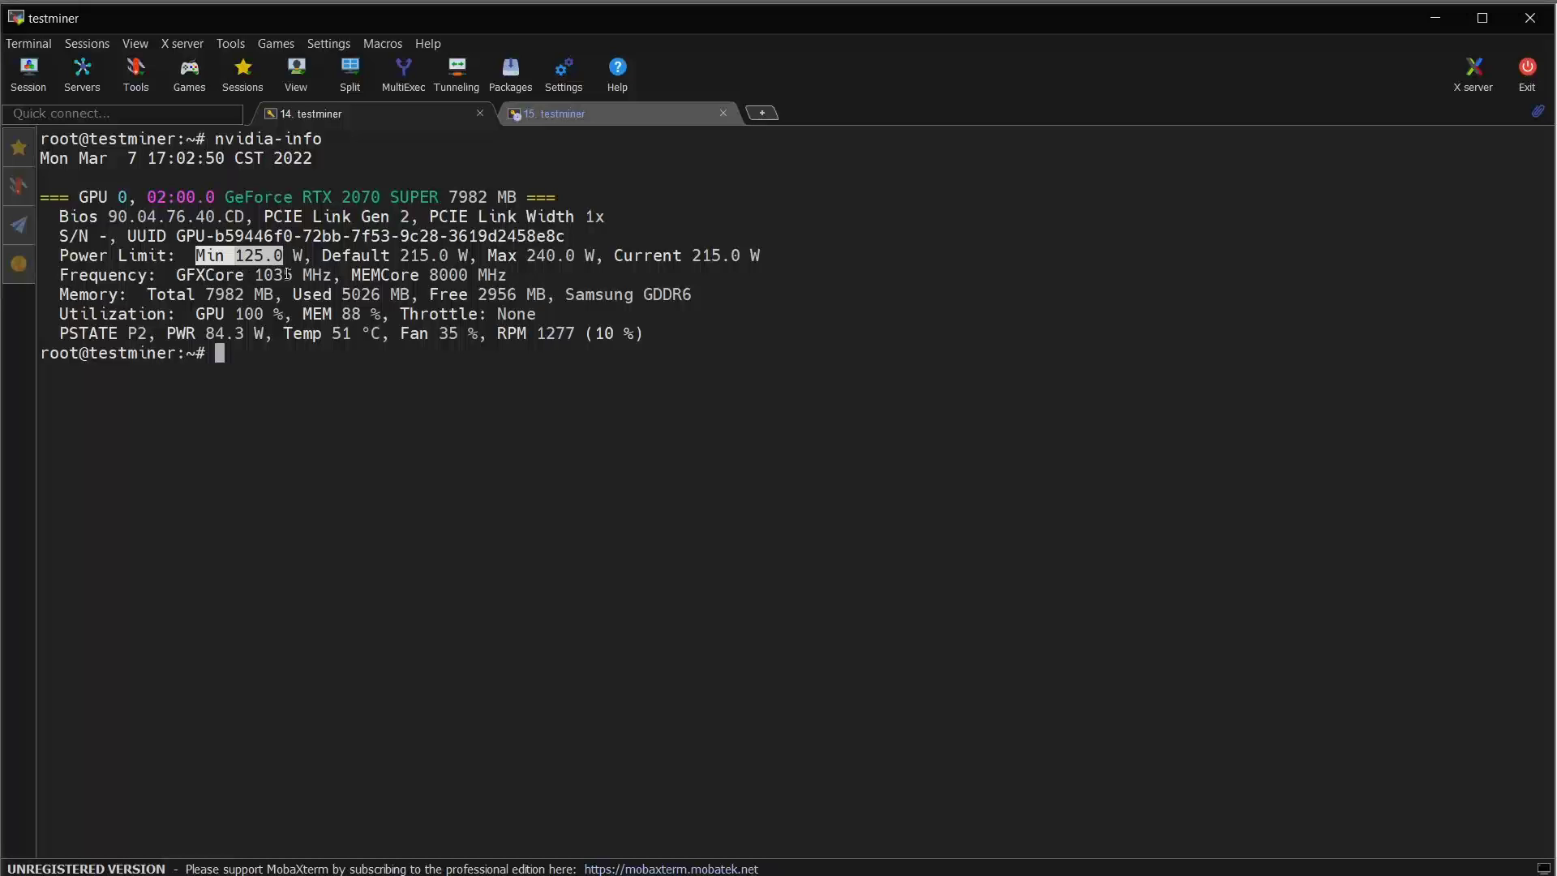
left_click(611, 119)
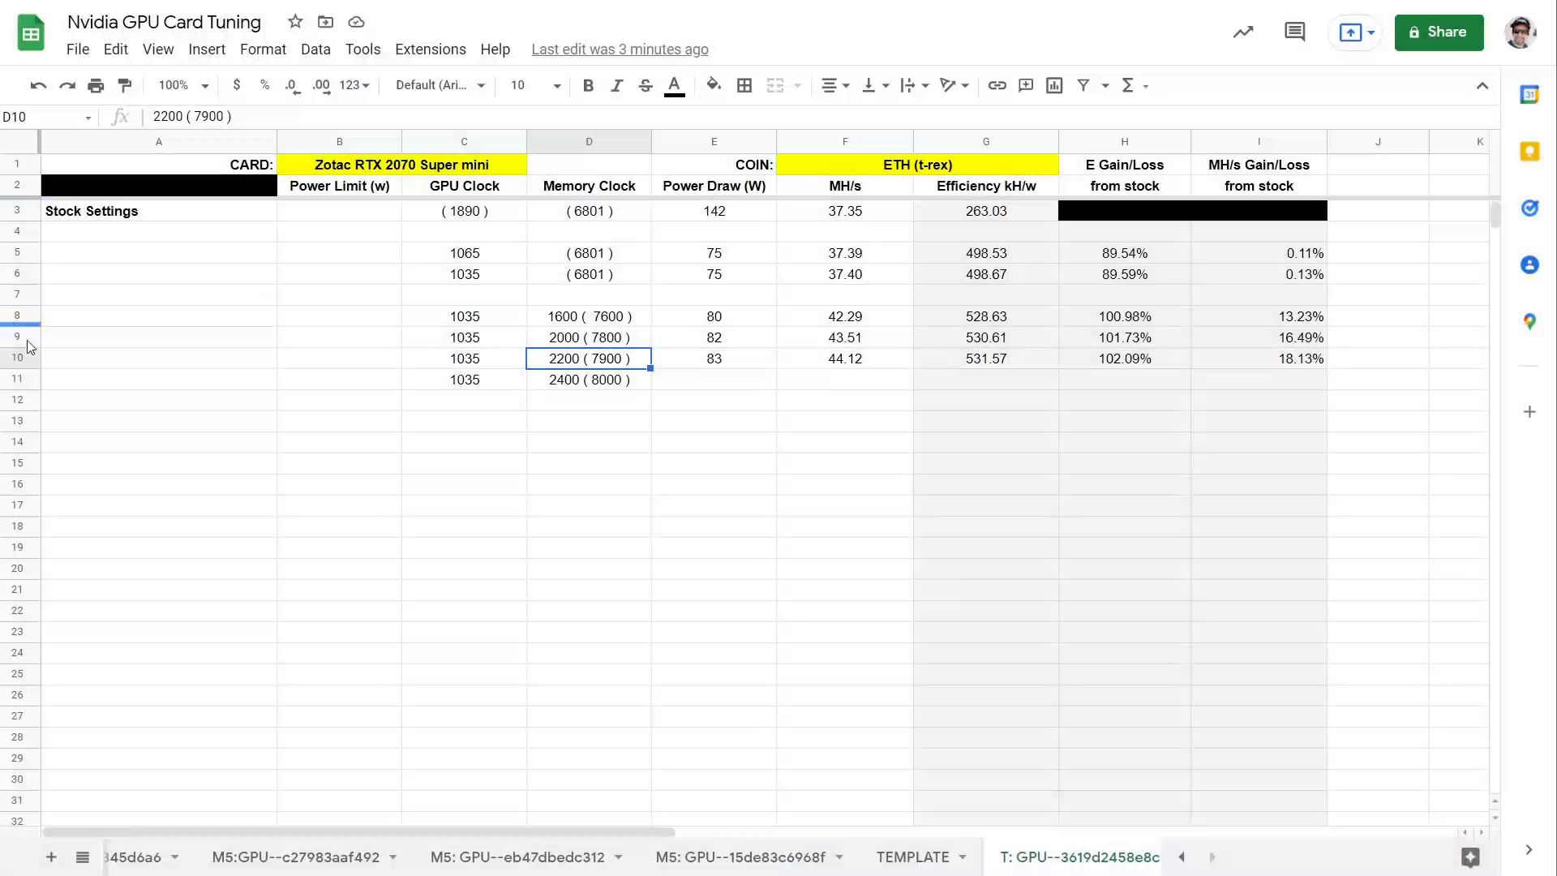
Step: In the tuning sheet, complete row 11 with a power draw of 84 W and a hashrate of 44.29 MH/s
left_click(717, 381)
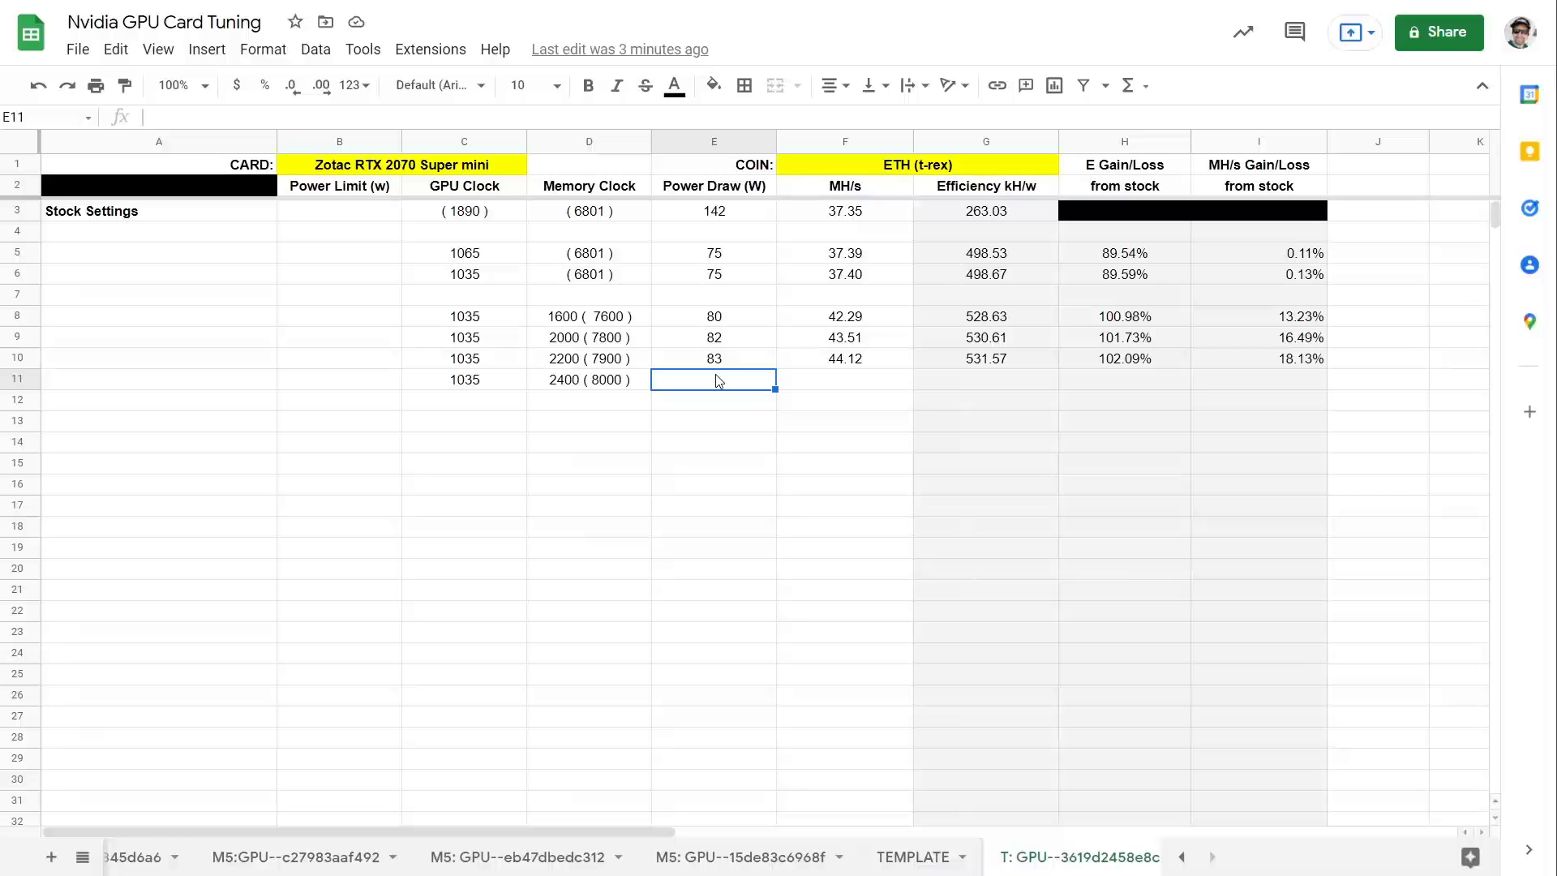
type("84")
key("Tab")
type("44.29")
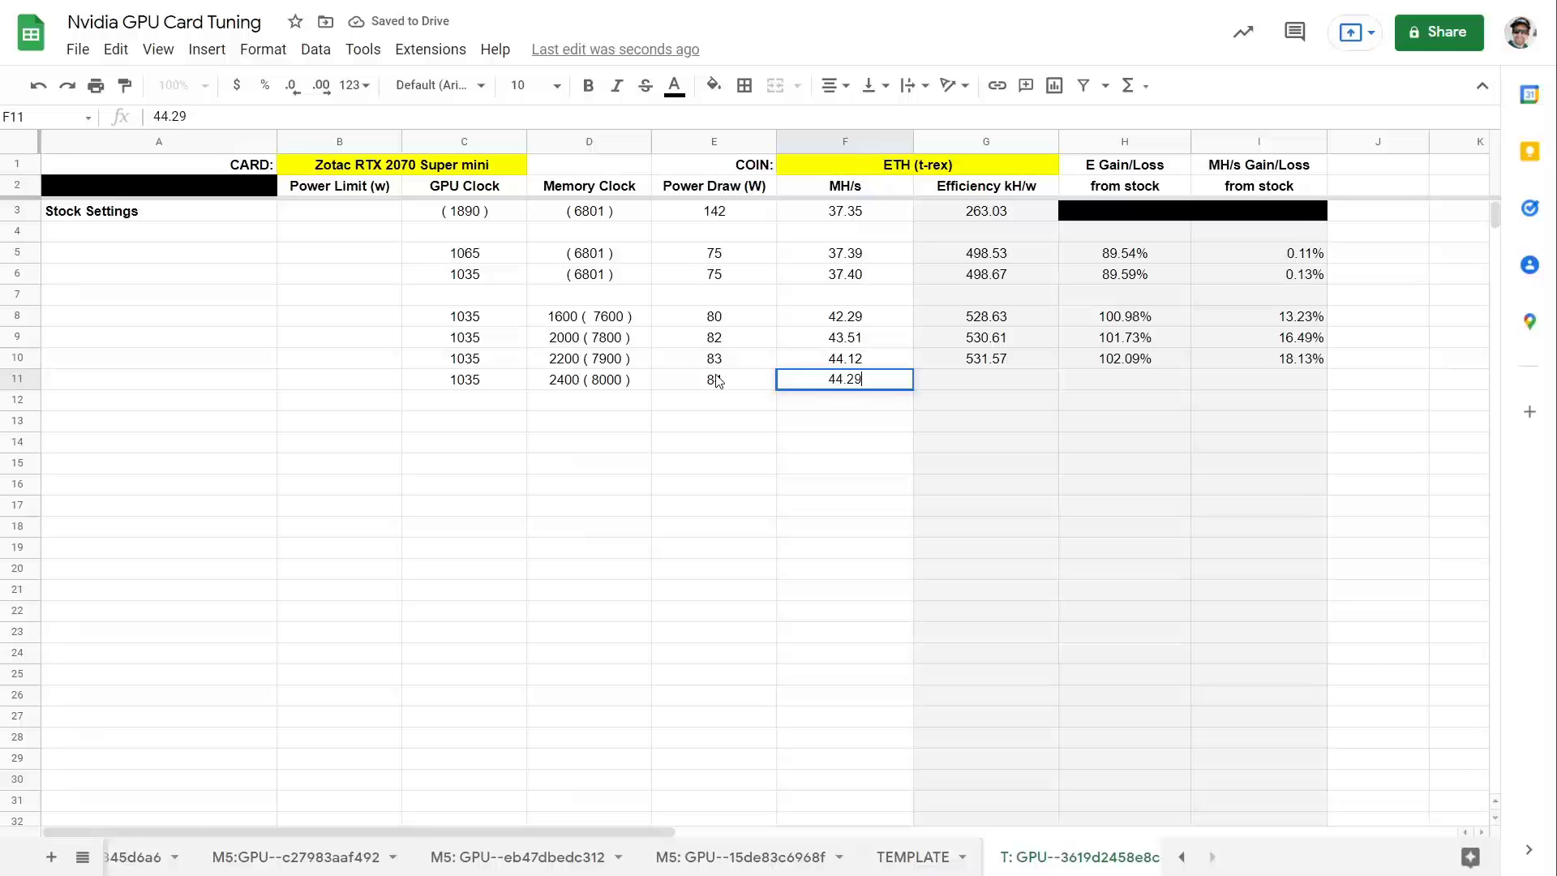
key("Tab")
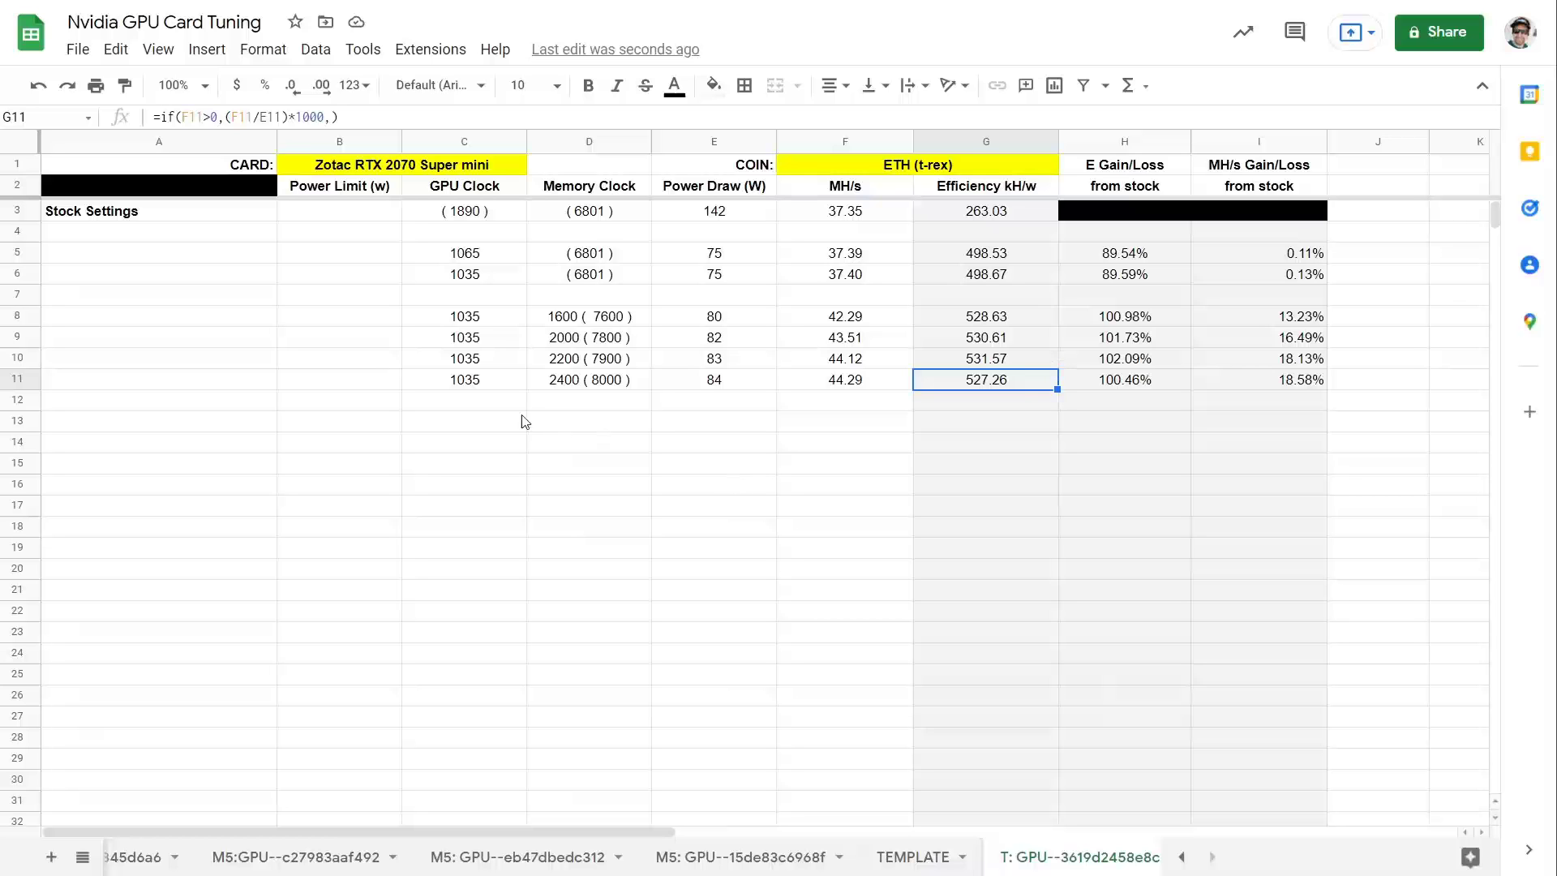
Step: Start row 12 of the tuning sheet with a GPU clock of 1035 and a memory clock of 2600 ( 8100 )
left_click(474, 403)
type("1035")
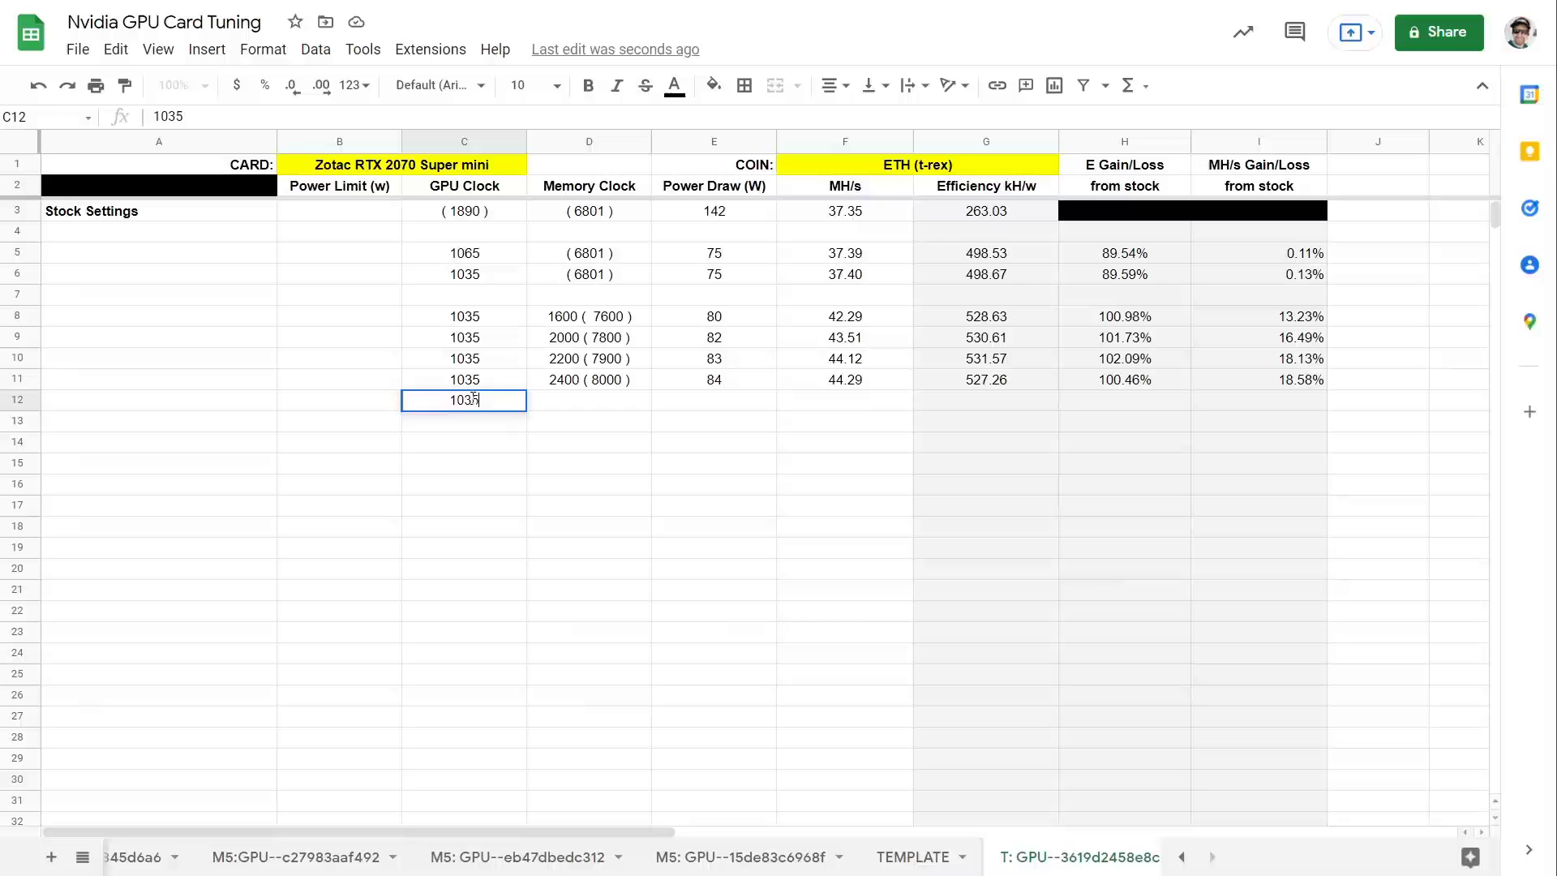
key("Tab")
type("2")
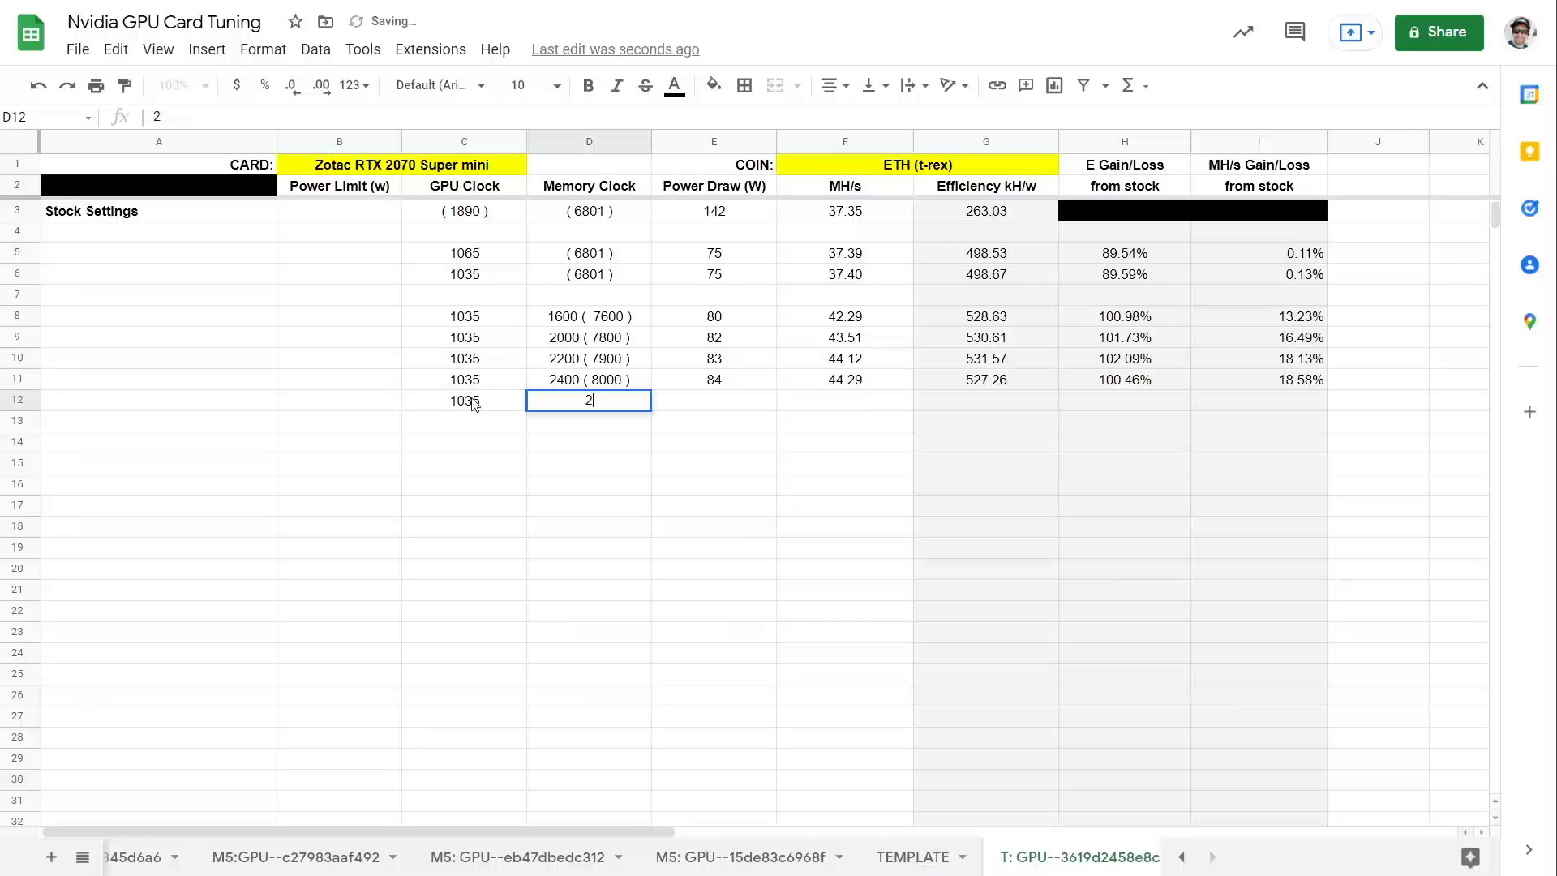
type("600 ( 8100 ")
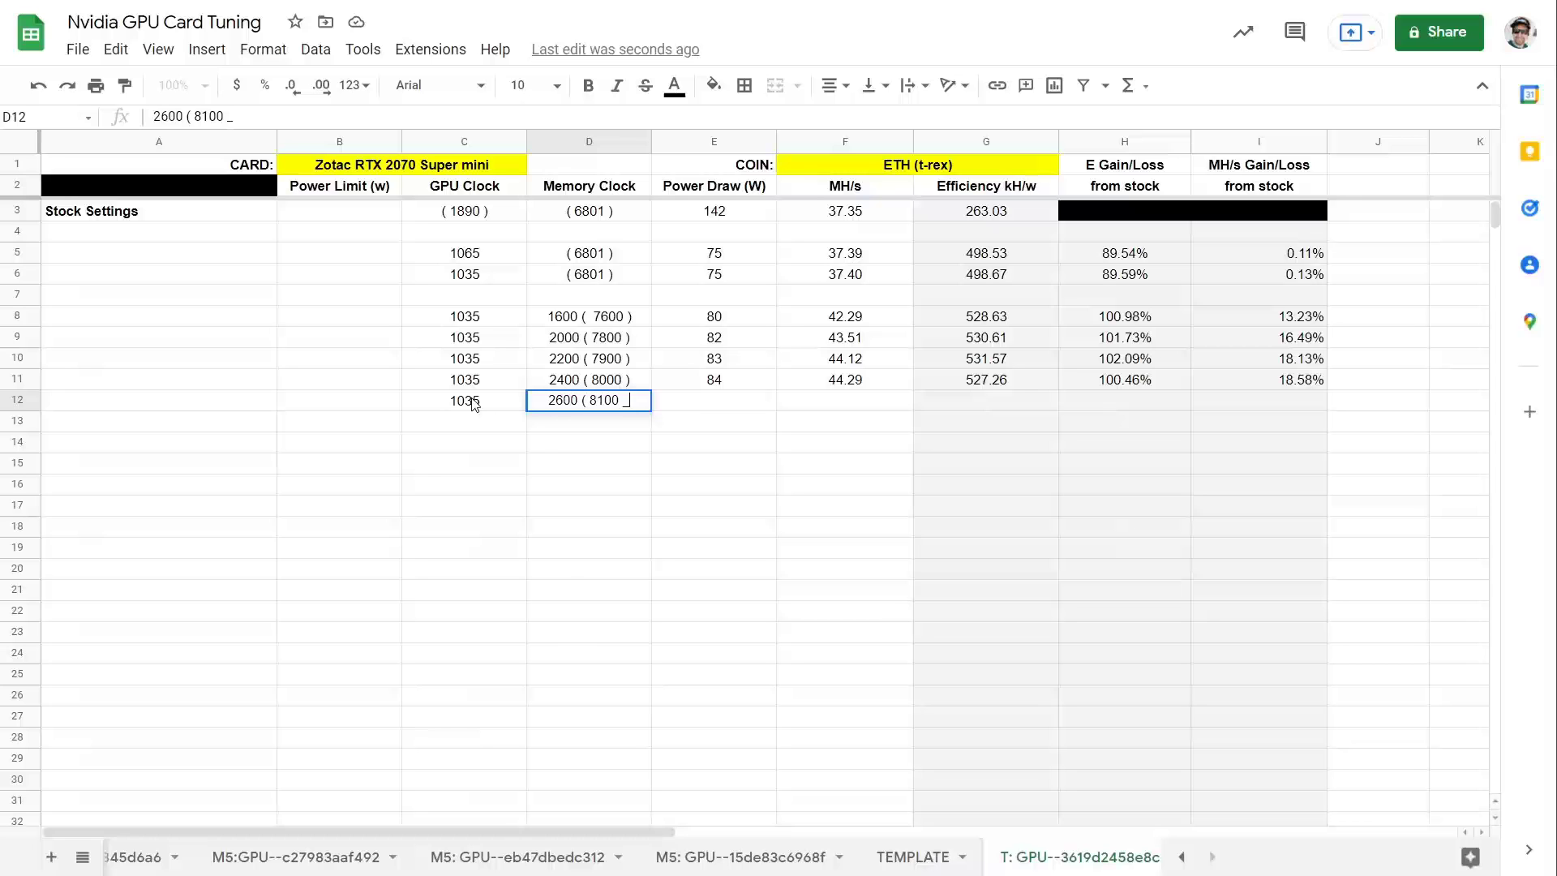
type(")")
key("Tab")
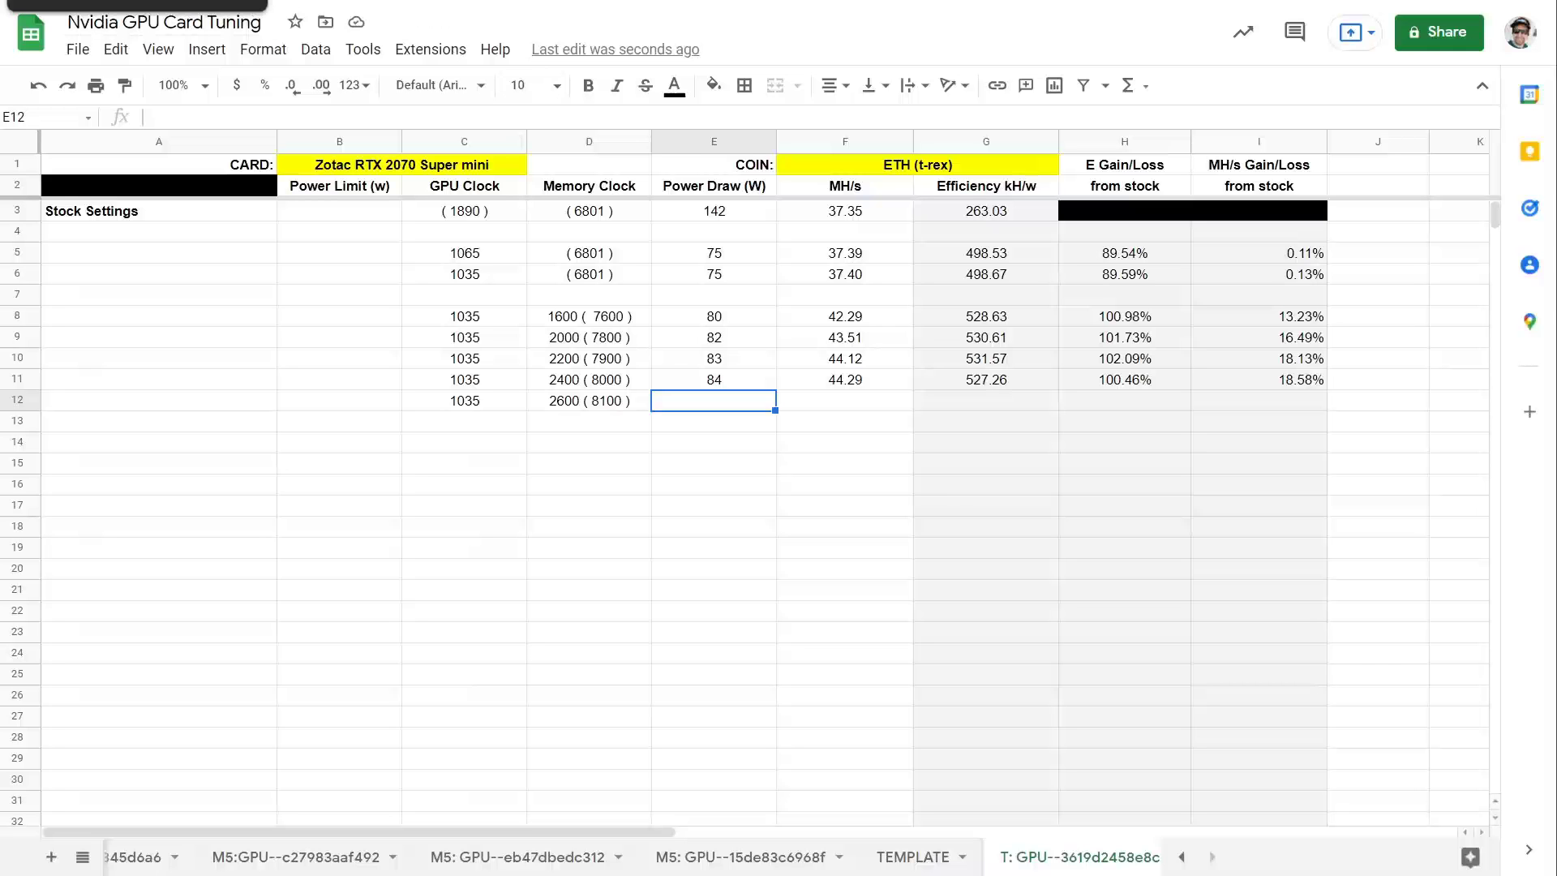
Step: In Hive OS, set GPU 0's memory clock to 2600 MHz and apply the overclock
key("ctrl+Tab")
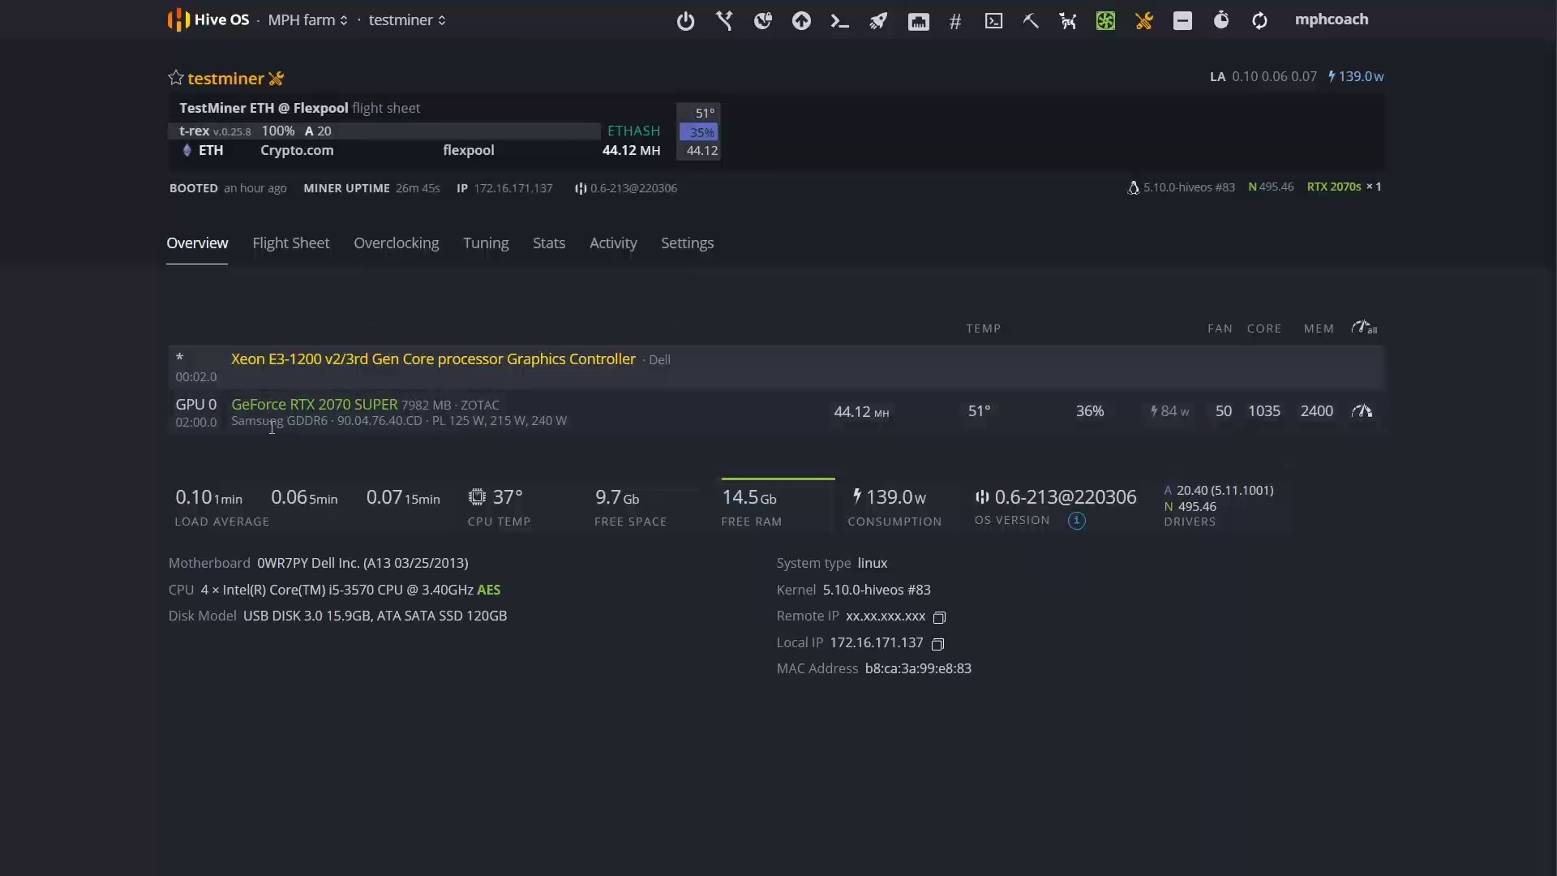
left_click(1362, 412)
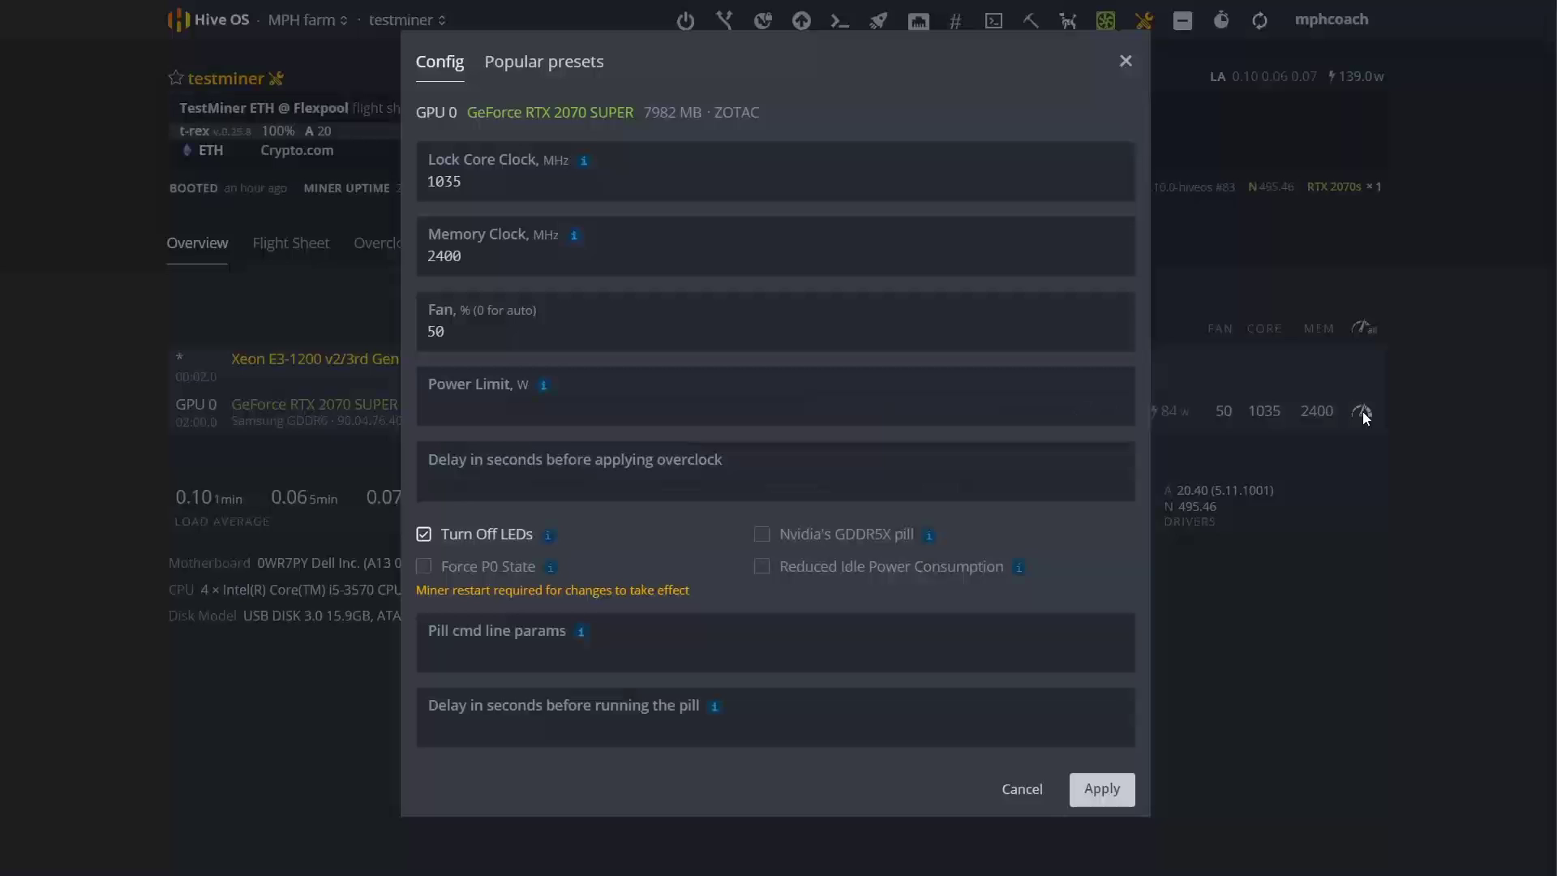
left_click_drag(474, 231, 410, 241)
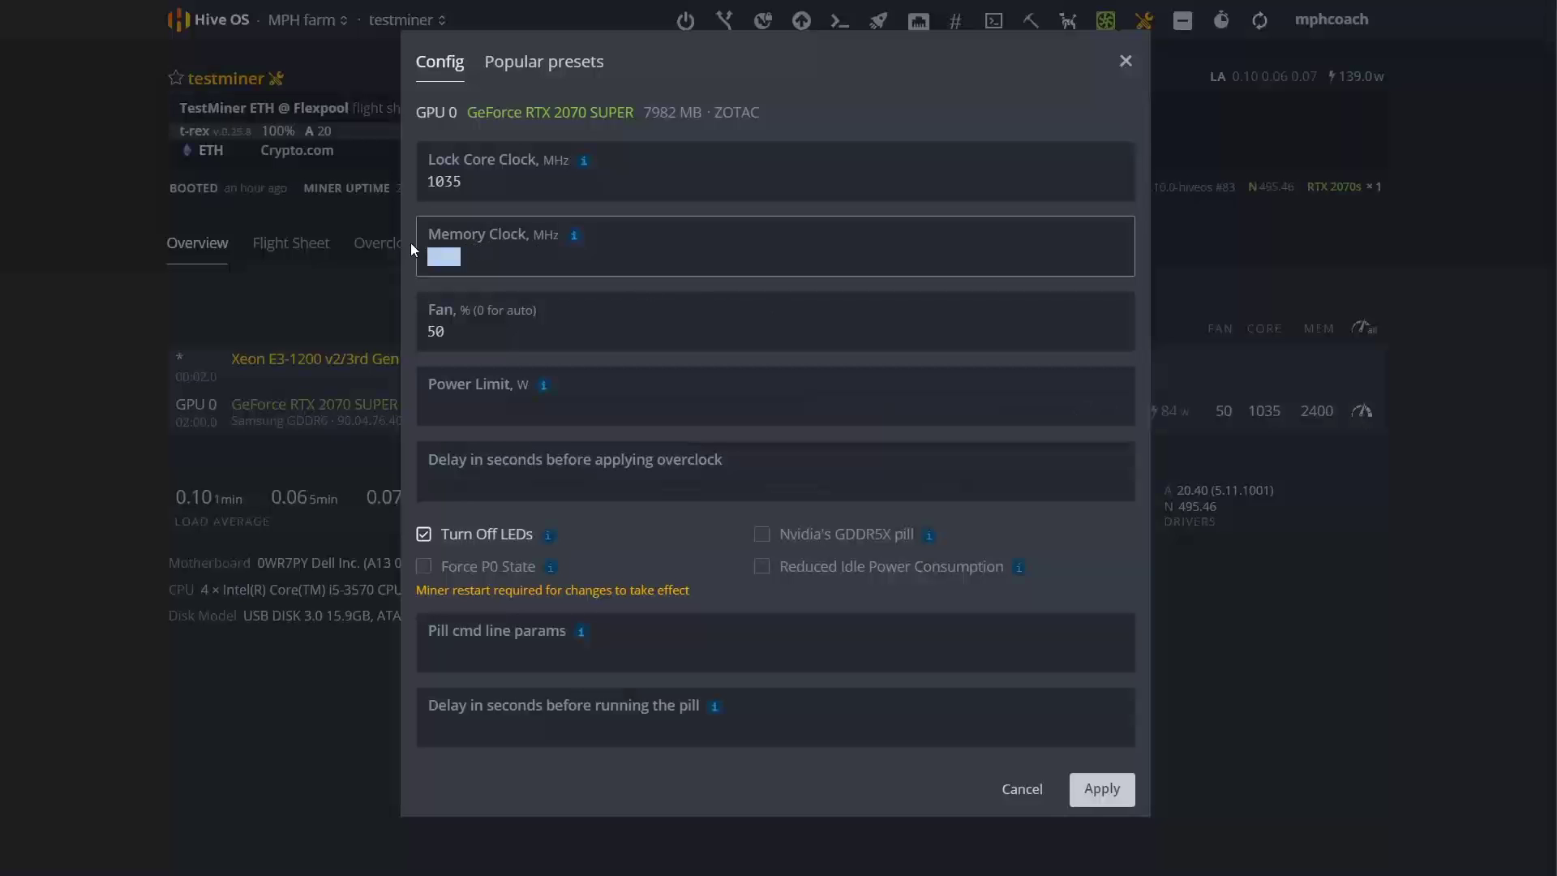
type("2600")
left_click(1103, 788)
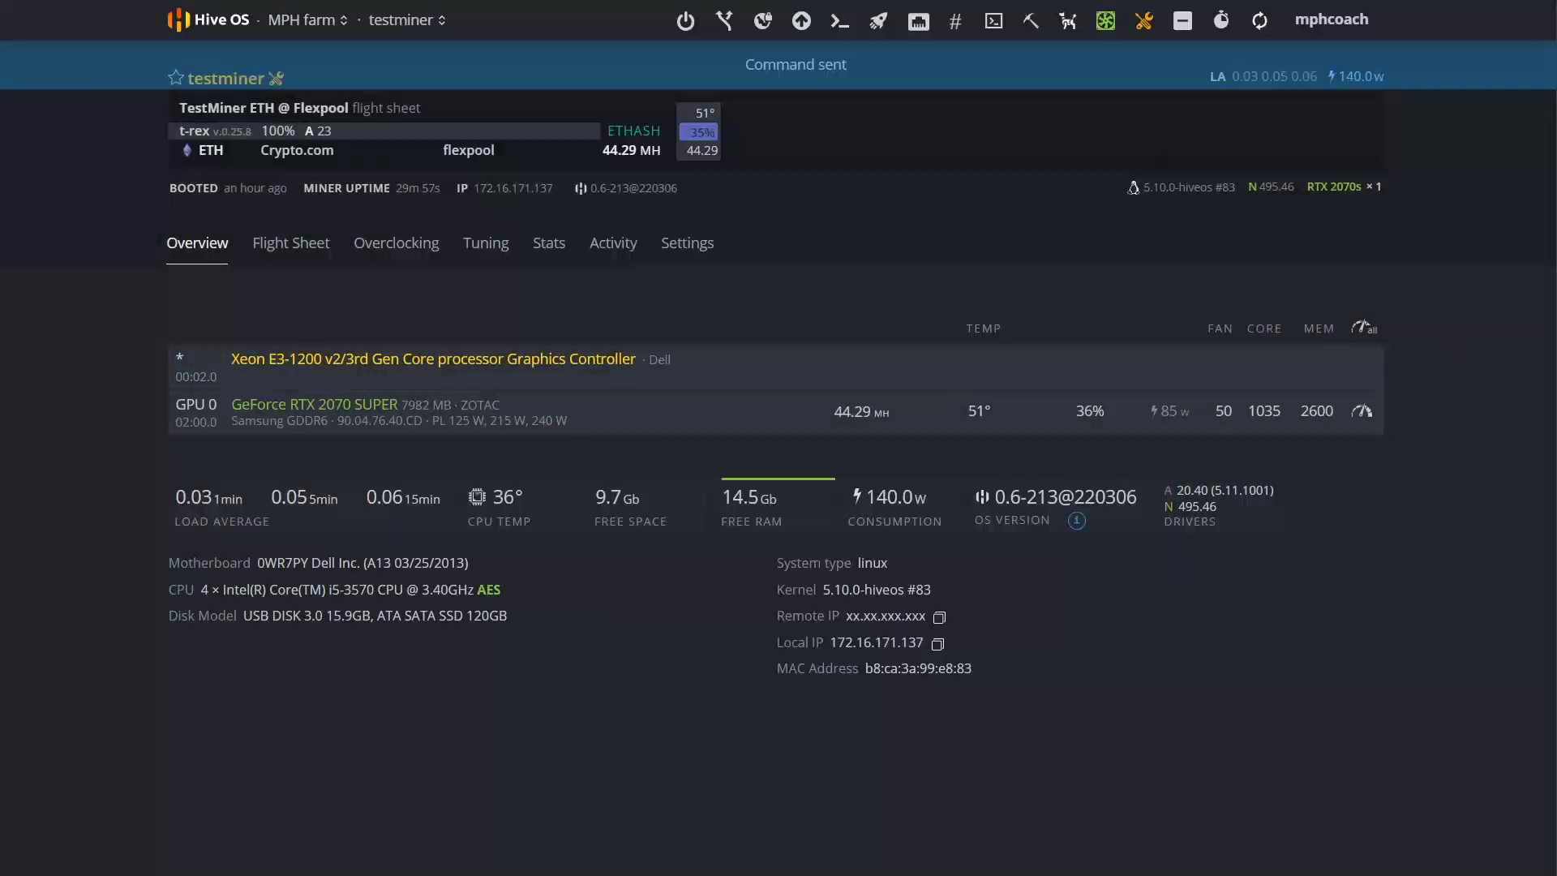
Step: In MobaXterm, clear the shell session, rerun nvidia-info to check the actual memory core frequency, and bring up the t-rex miner output
key("alt+Tab")
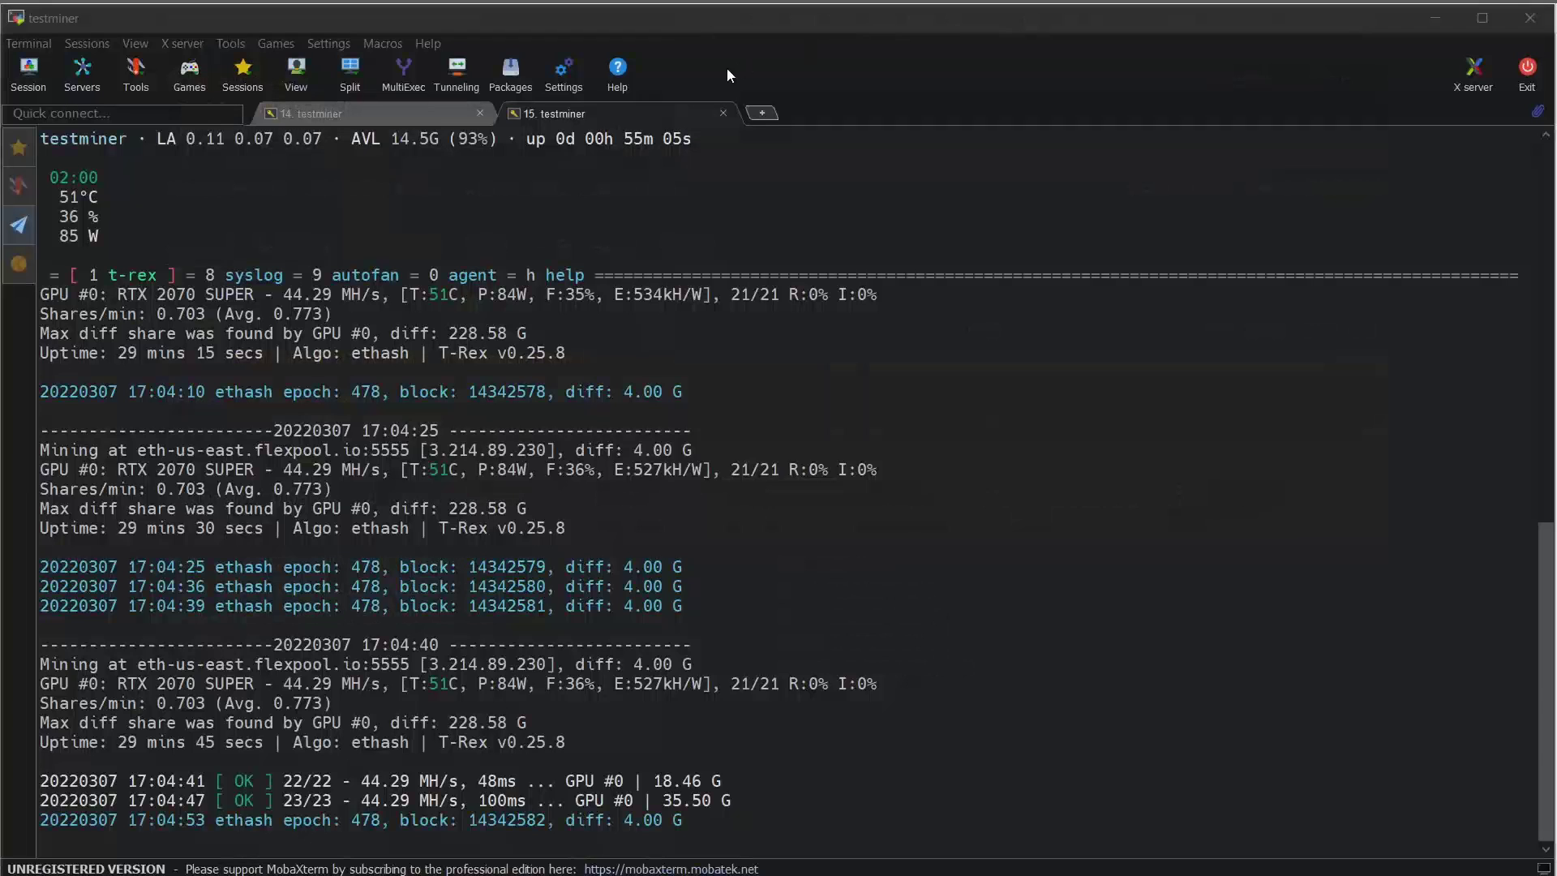
left_click(367, 118)
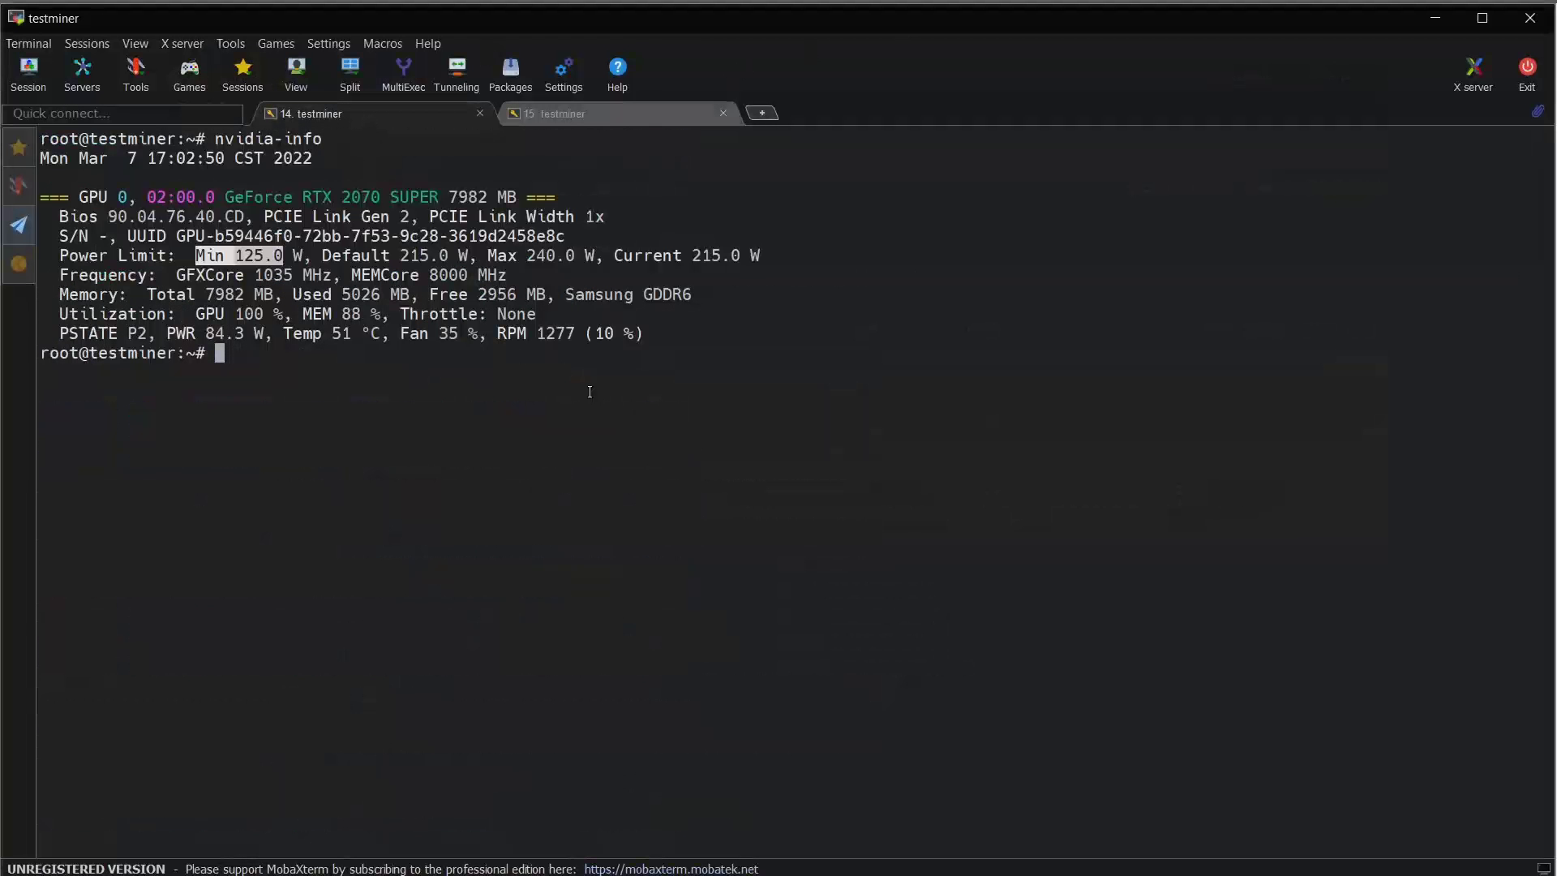
key("ctrl+l")
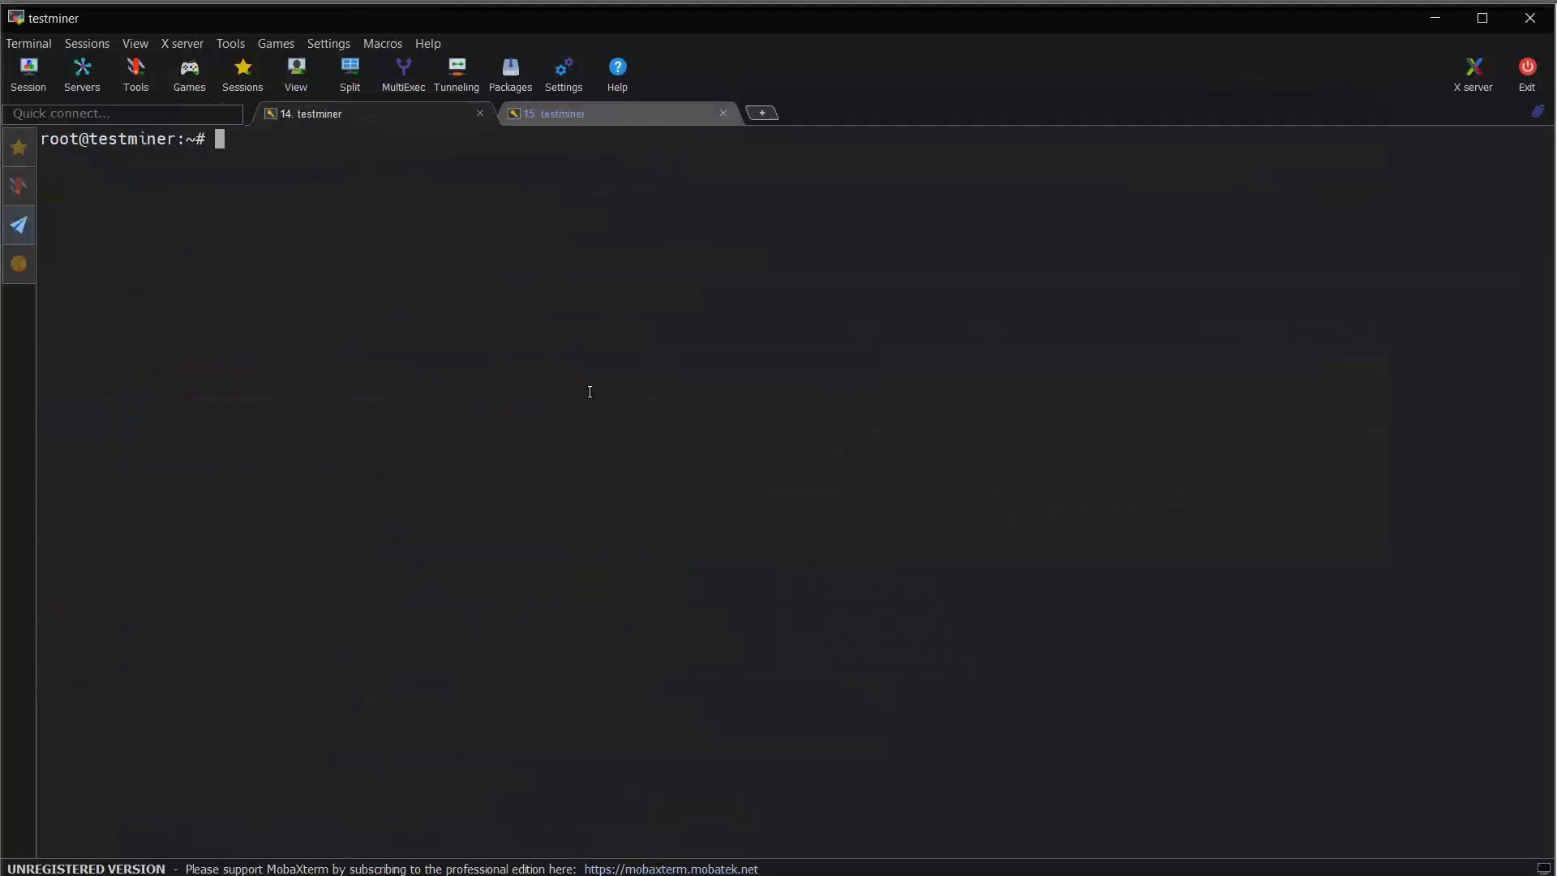
key("Up")
key("Return")
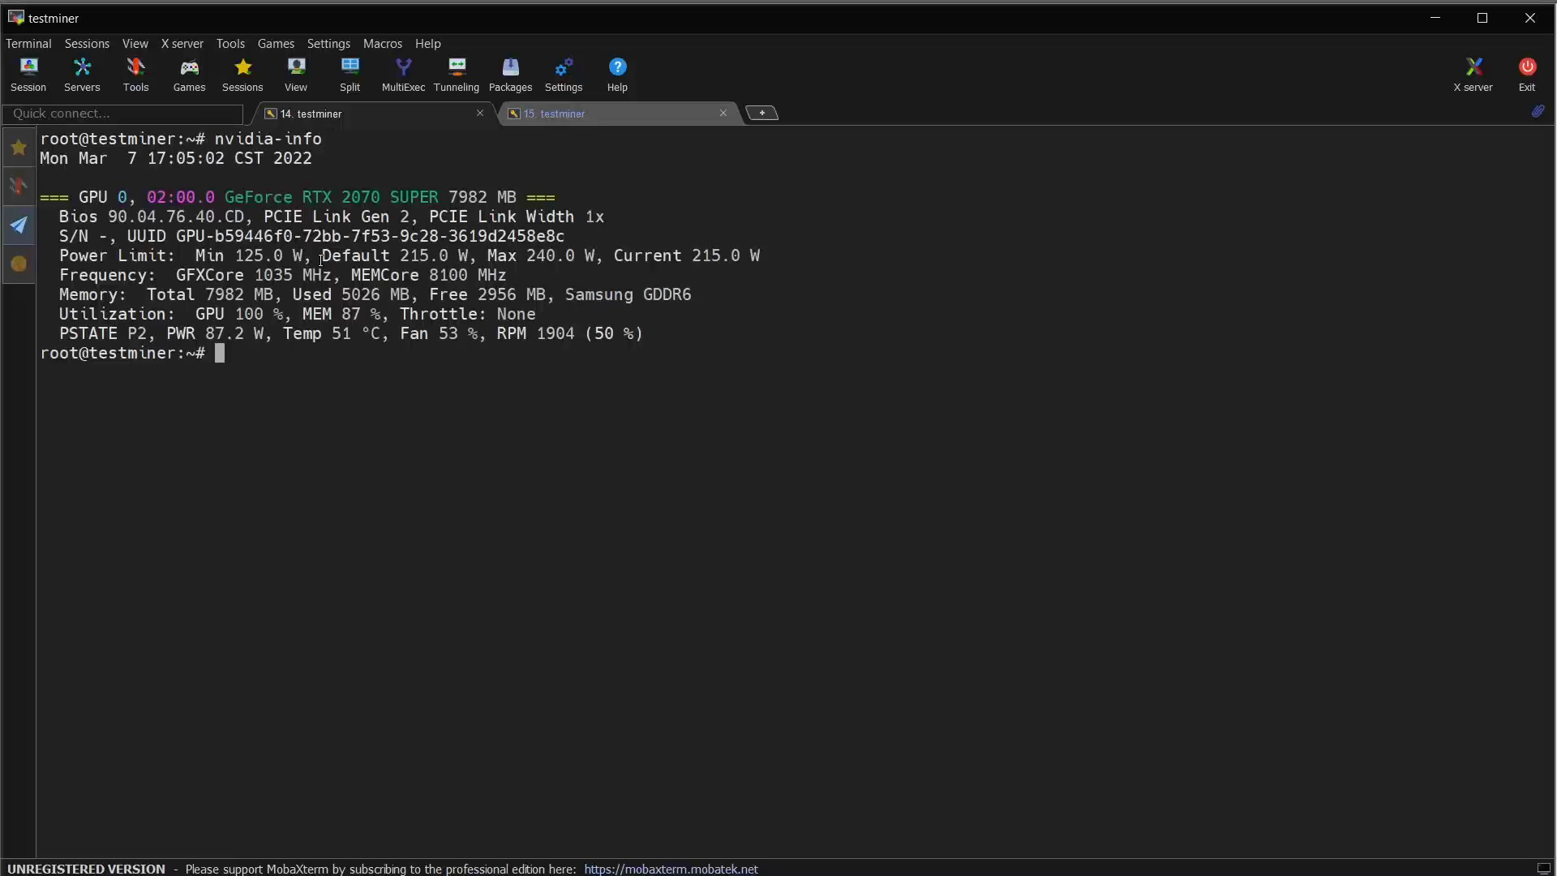
left_click_drag(352, 275, 482, 275)
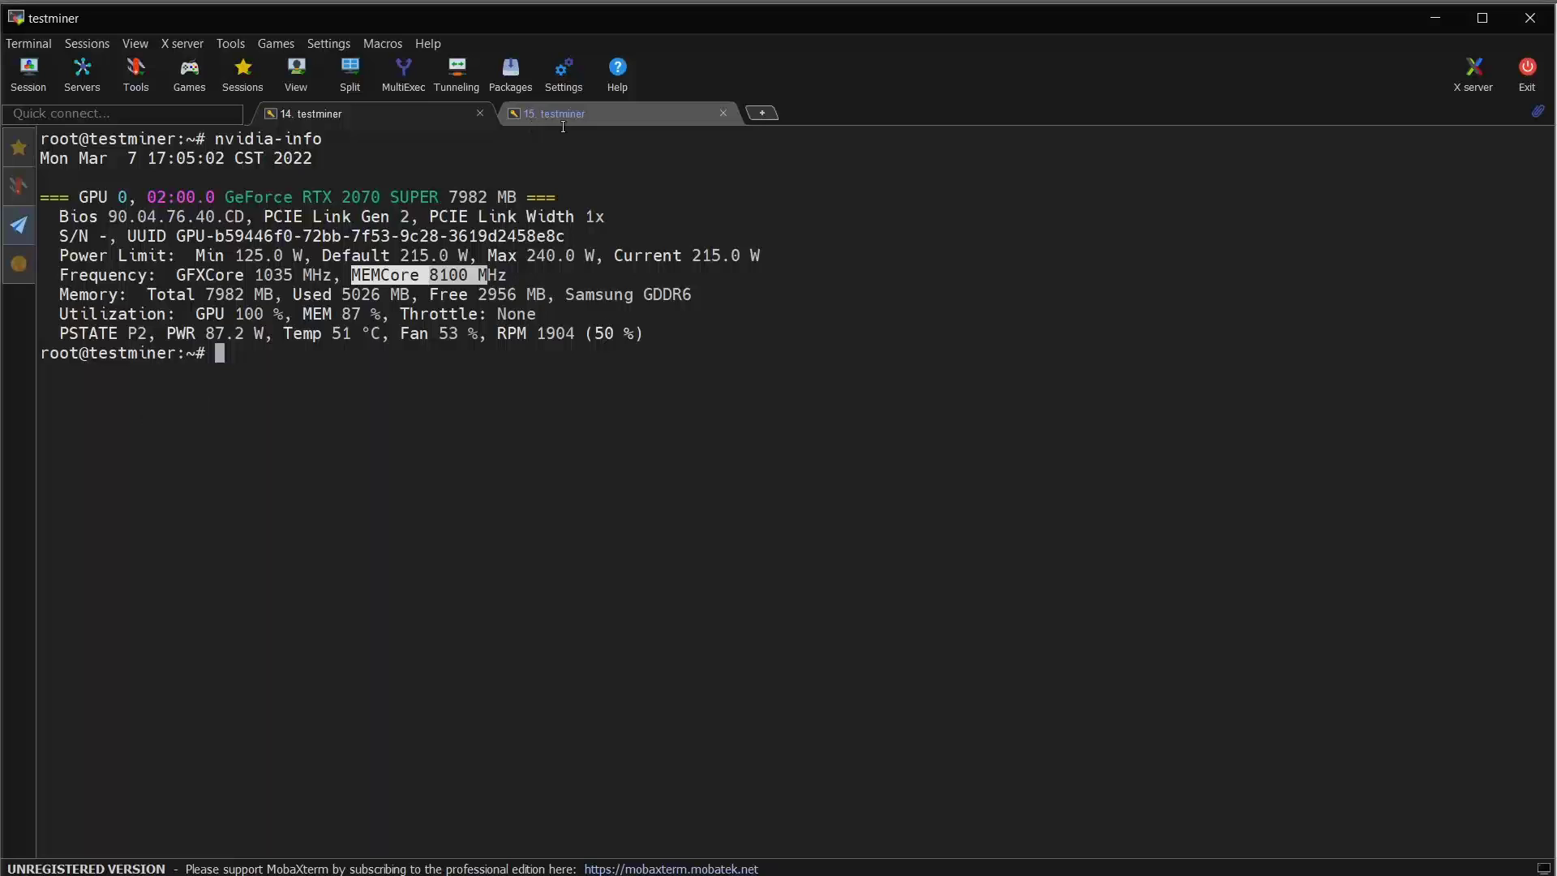
left_click(592, 120)
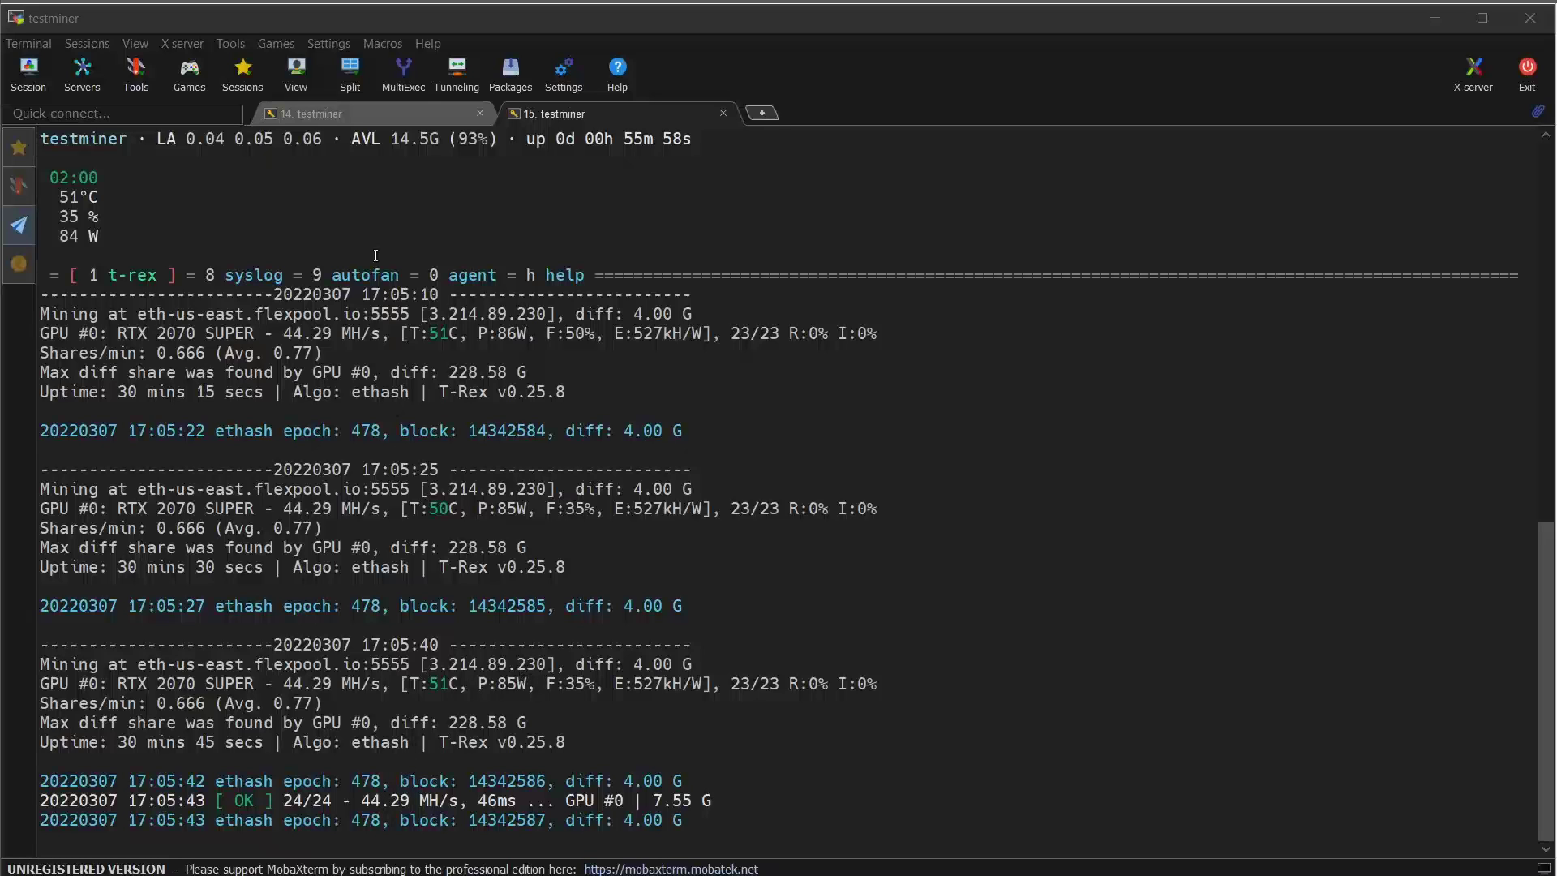
Step: Rerun nvidia-info in the shell session to recheck the card's power draw, and return to the miner output
left_click(375, 115)
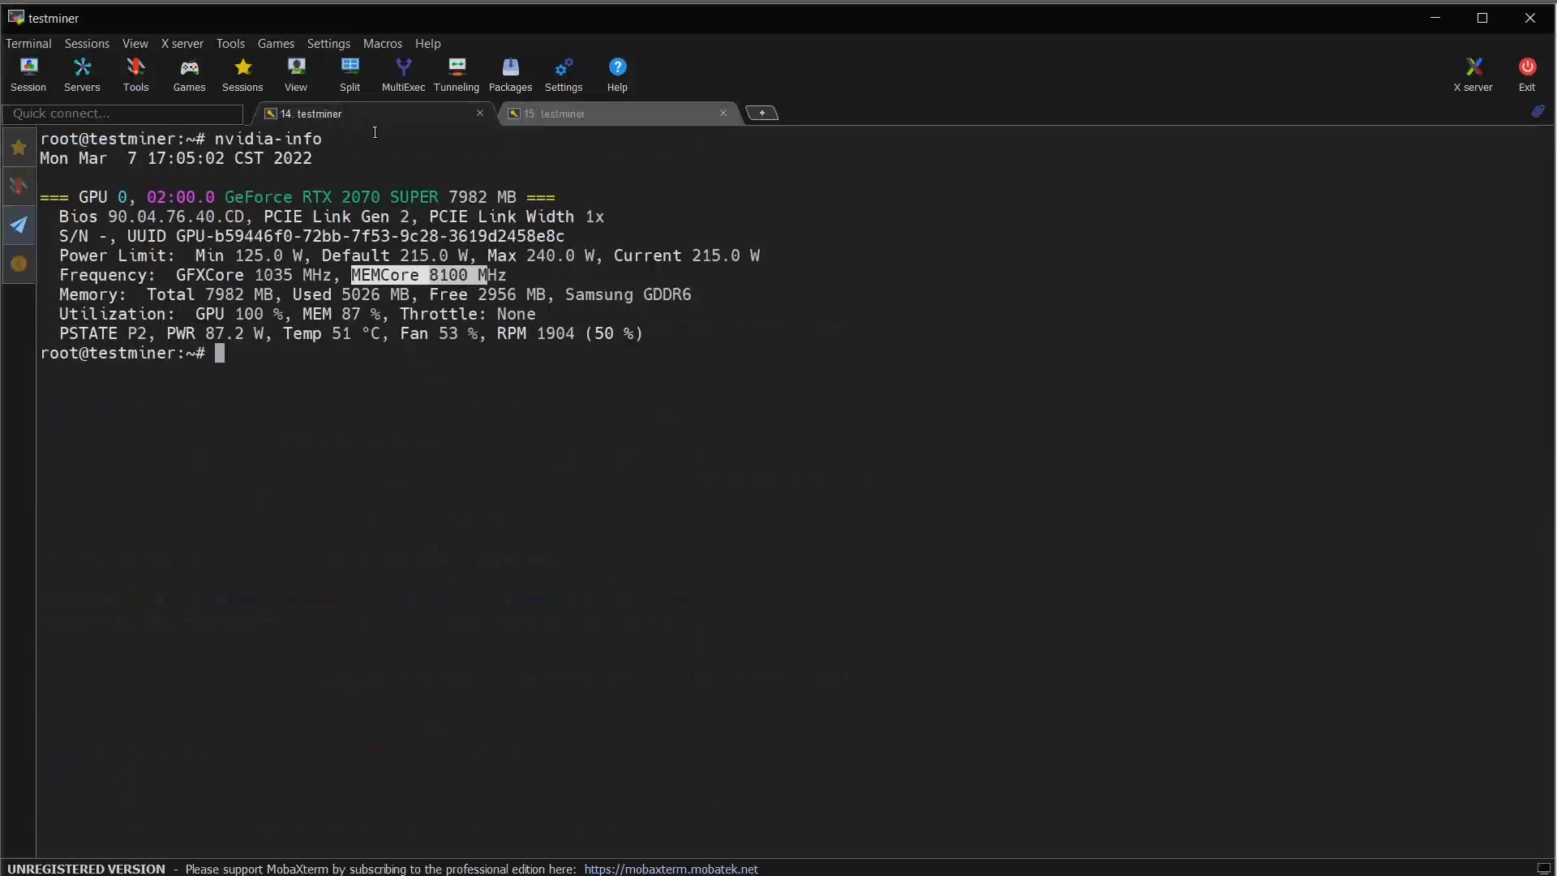
left_click(559, 462)
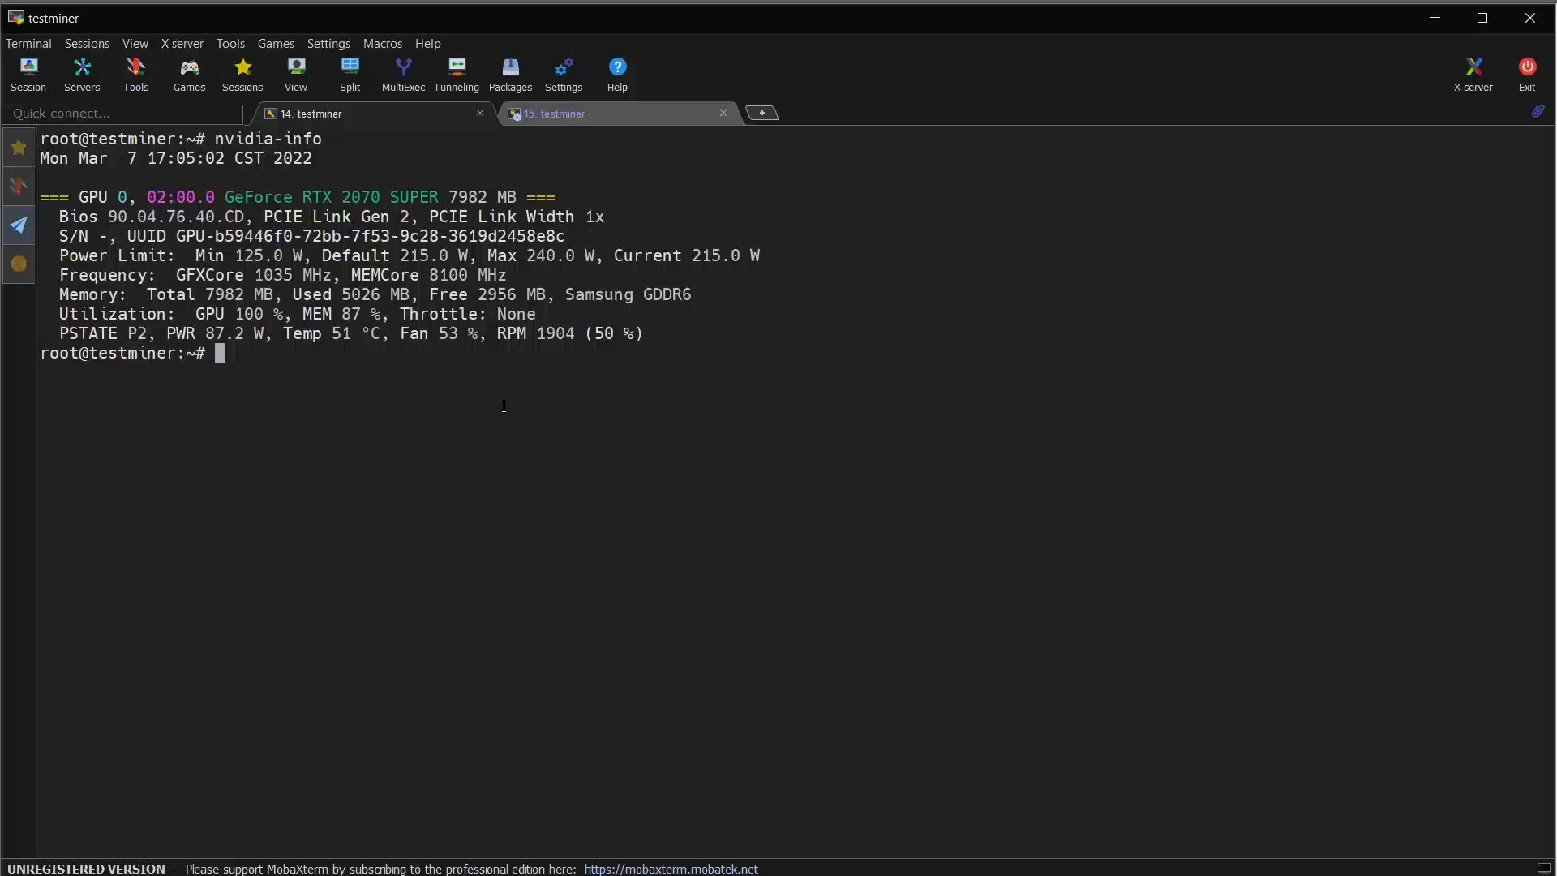
key("Up")
key("Return")
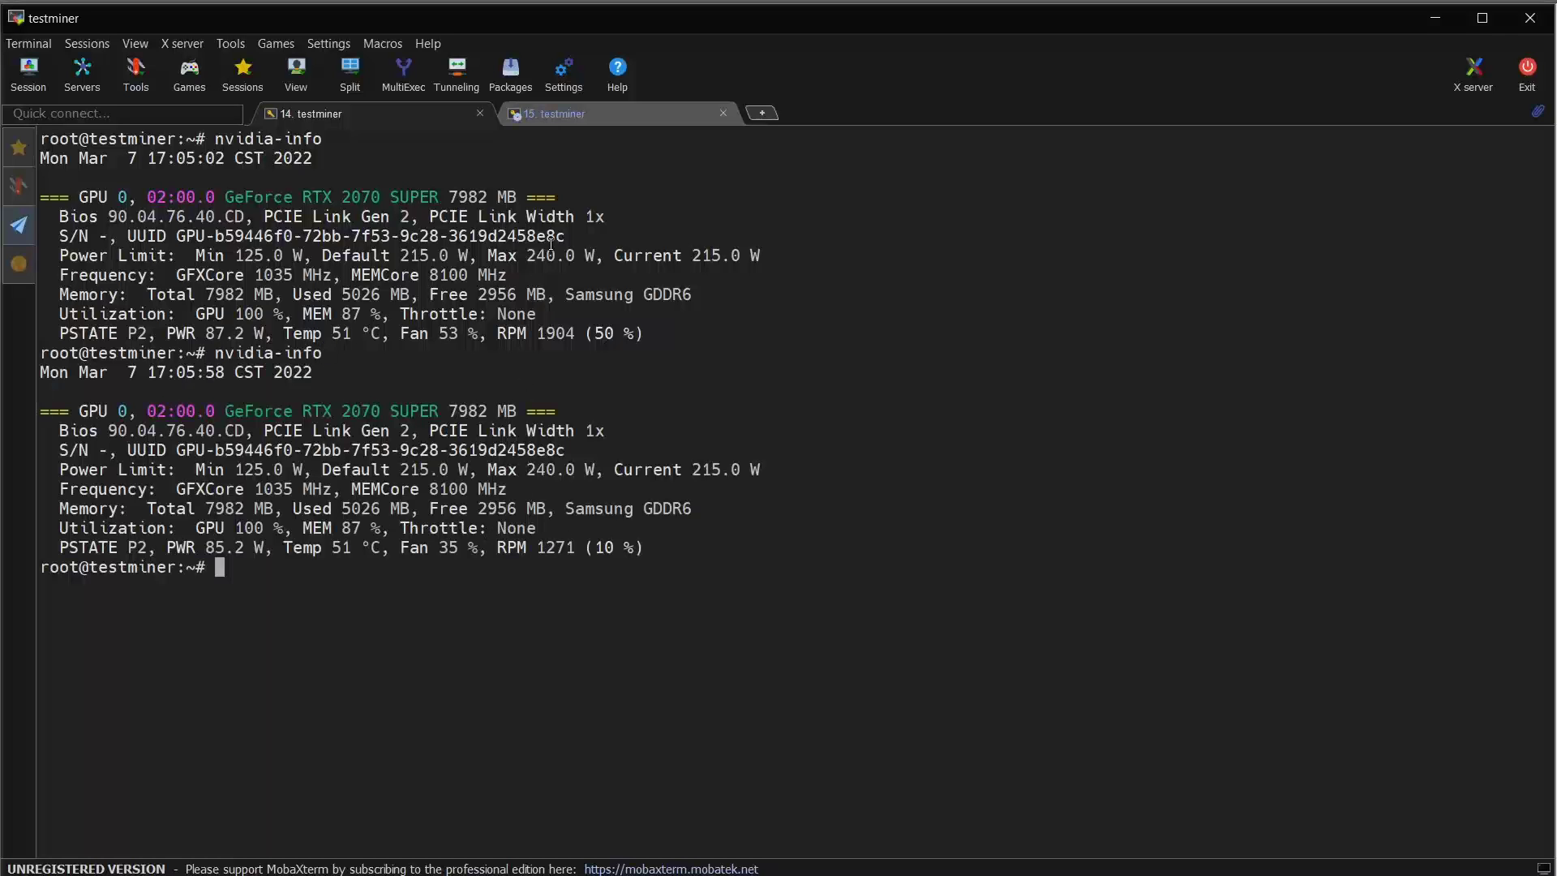
left_click(570, 119)
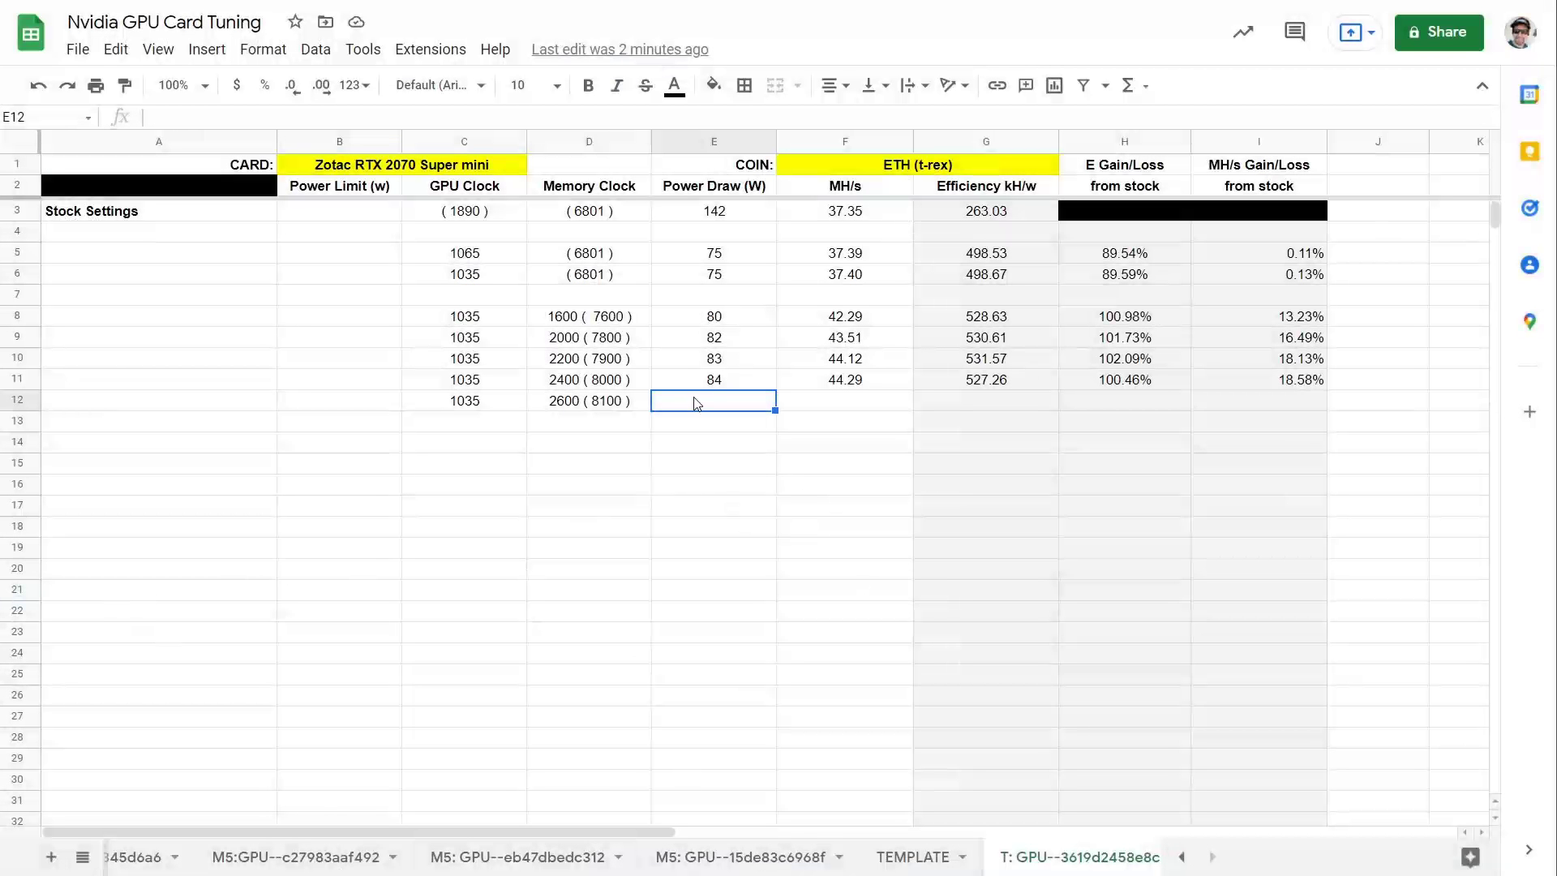
Step: In the tuning sheet, complete row 12 with a power draw of 85 W and a hashrate of 44.29 MH/s
type("7")
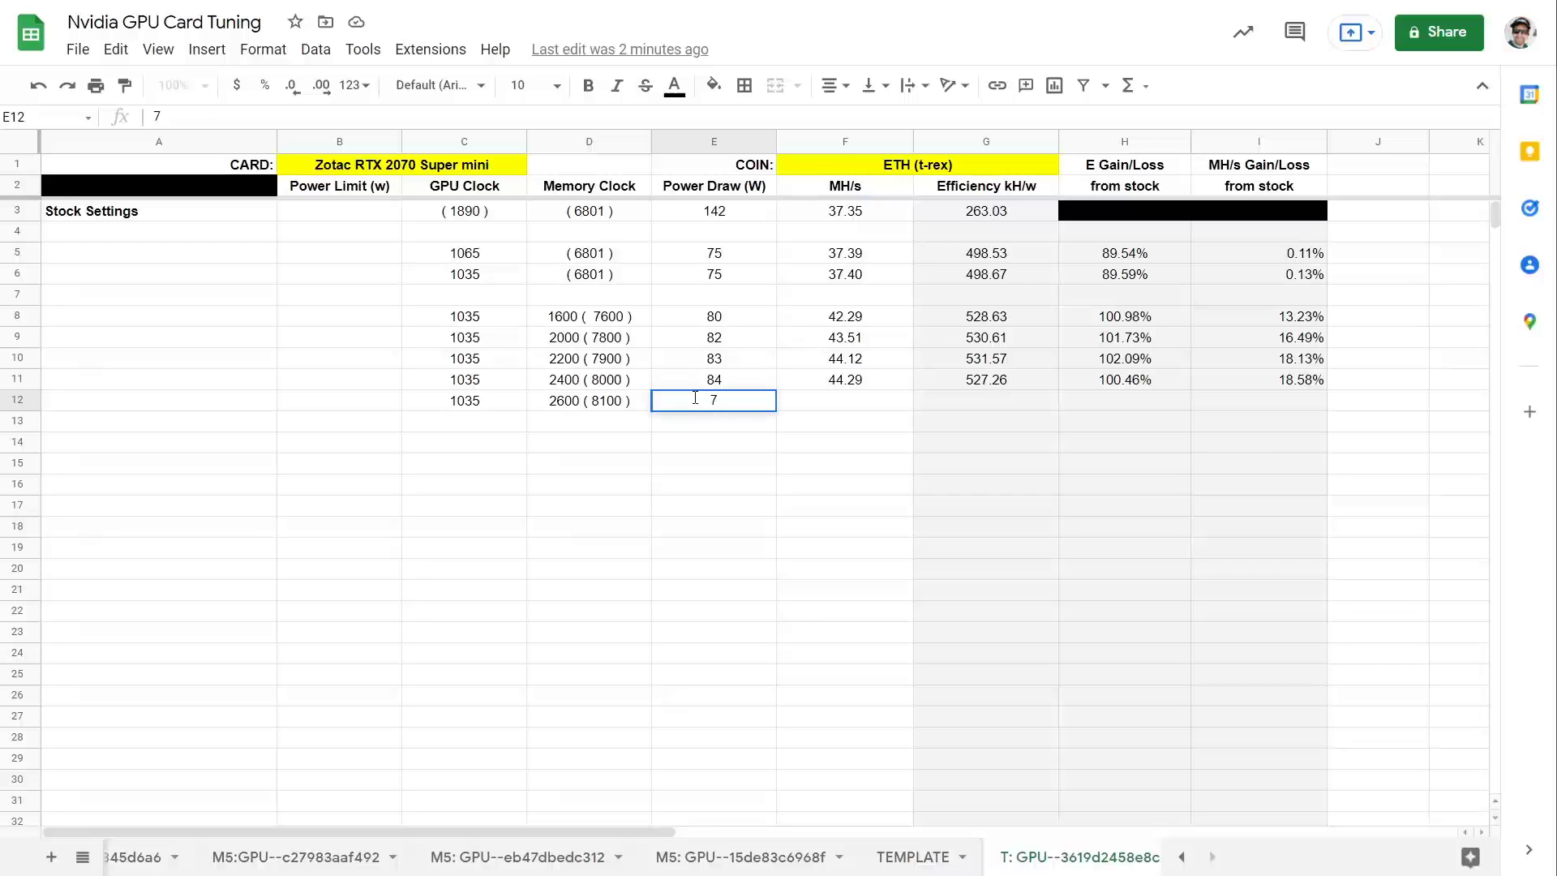
key("BackSpace")
type("825")
key("BackSpace")
key("BackSpace")
type("5")
key("Tab")
type("44.")
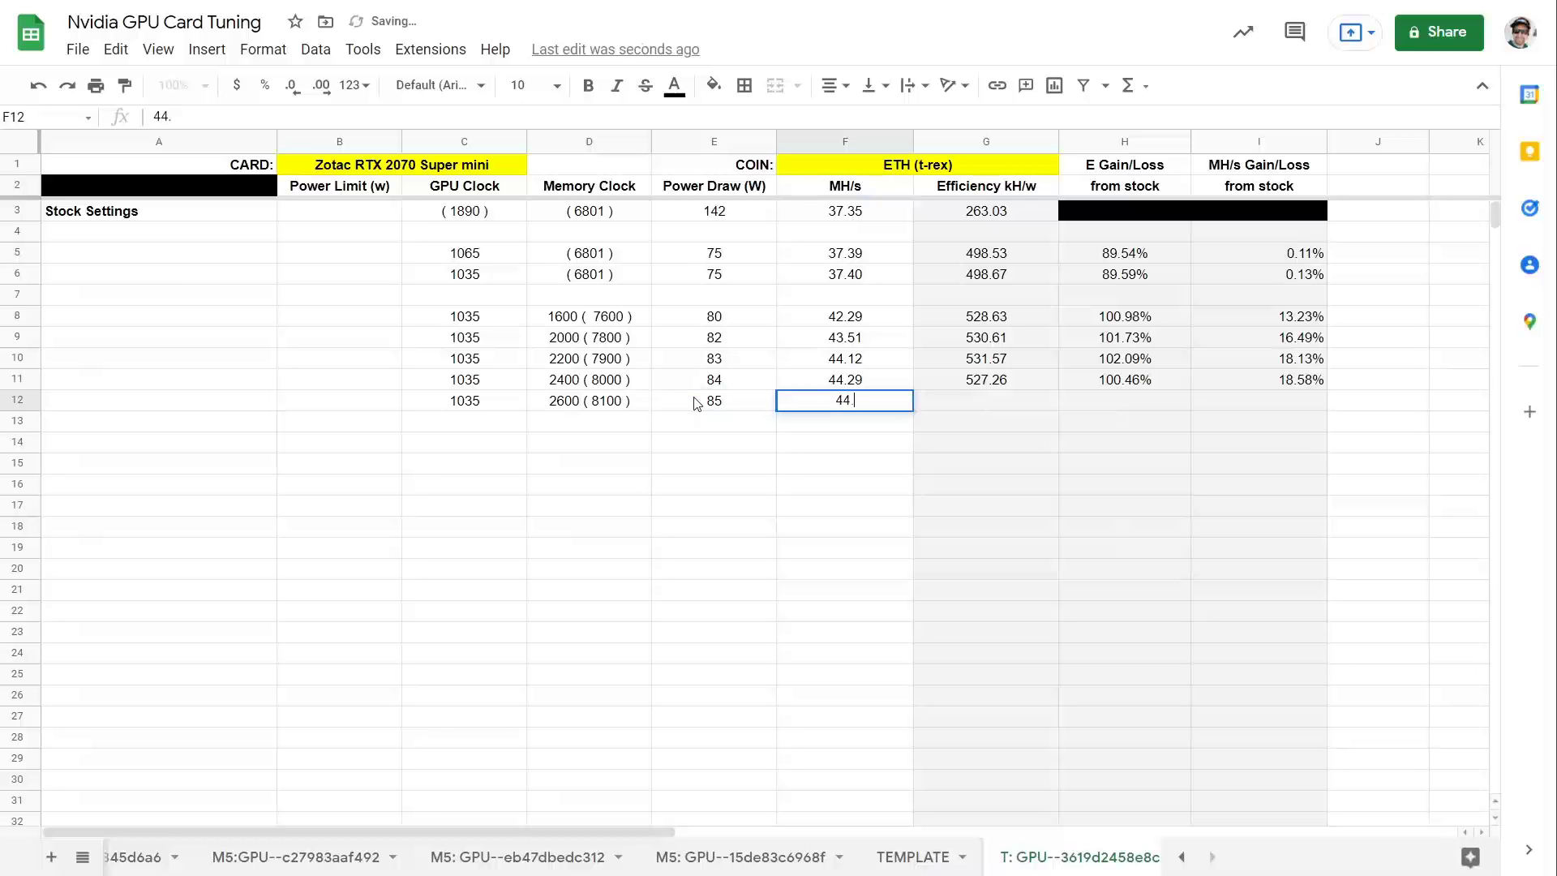
type("29")
key("Tab")
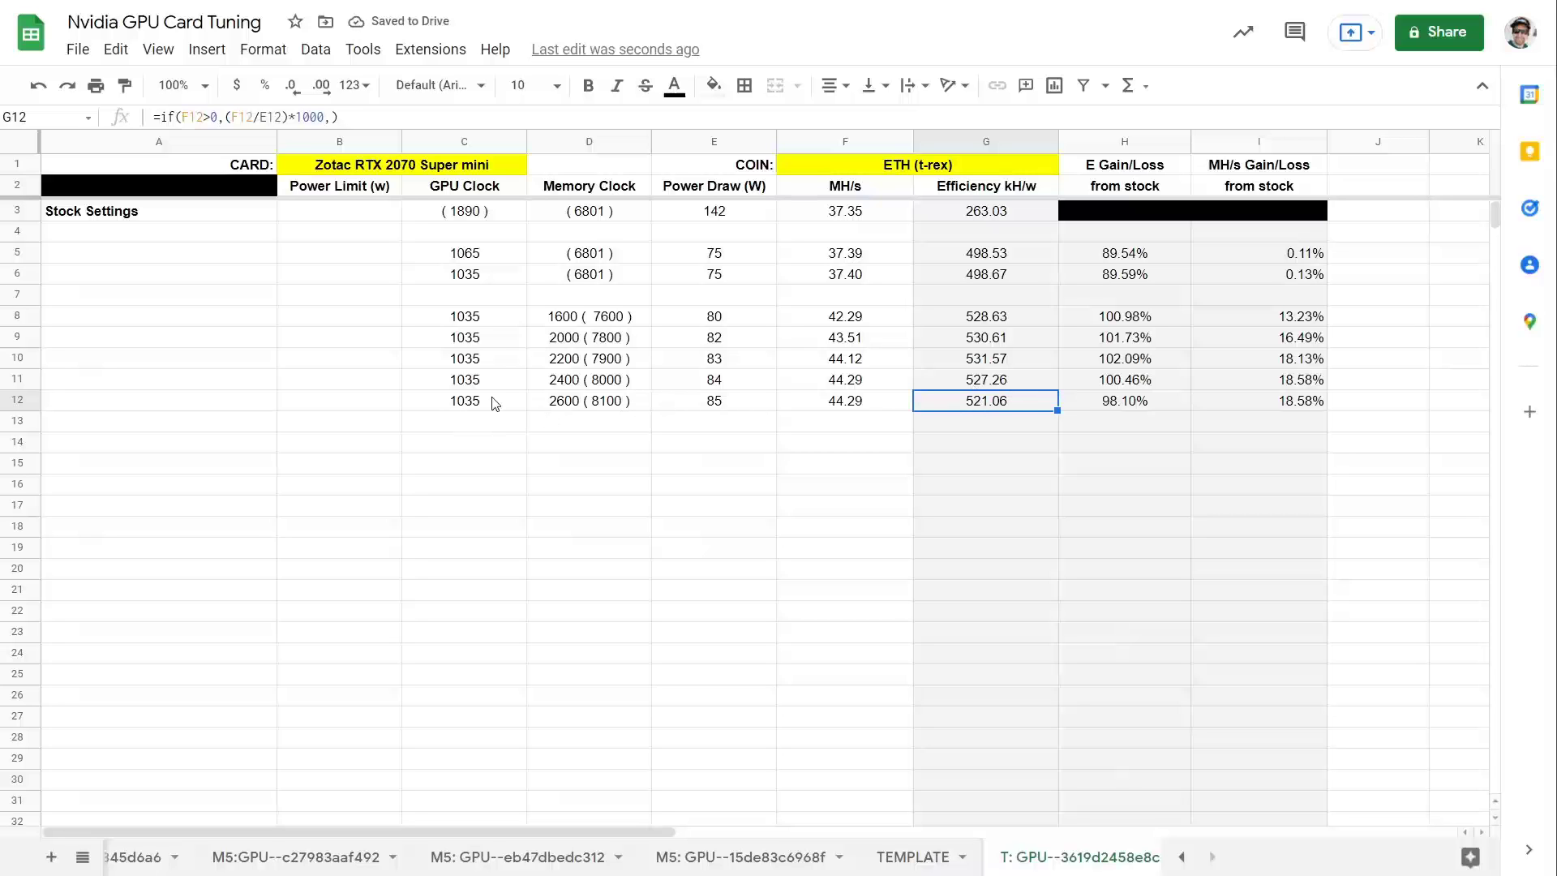
Step: Start row 14 with a GPU clock of 1065 and copy the memory clock entry from row 12 into it
left_click(482, 446)
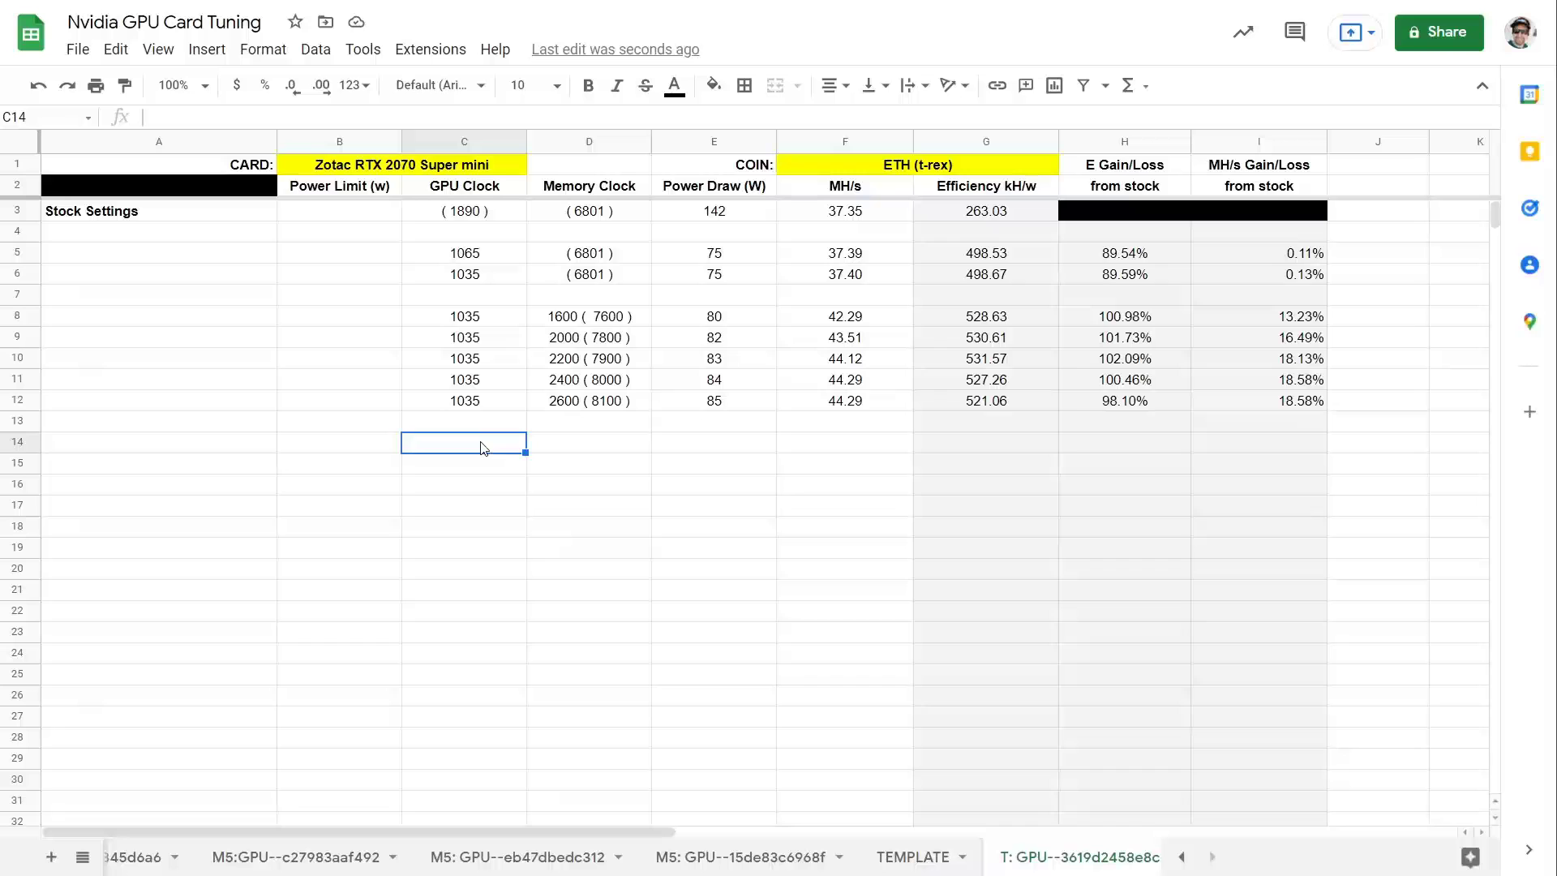
type("1065")
left_click(582, 402)
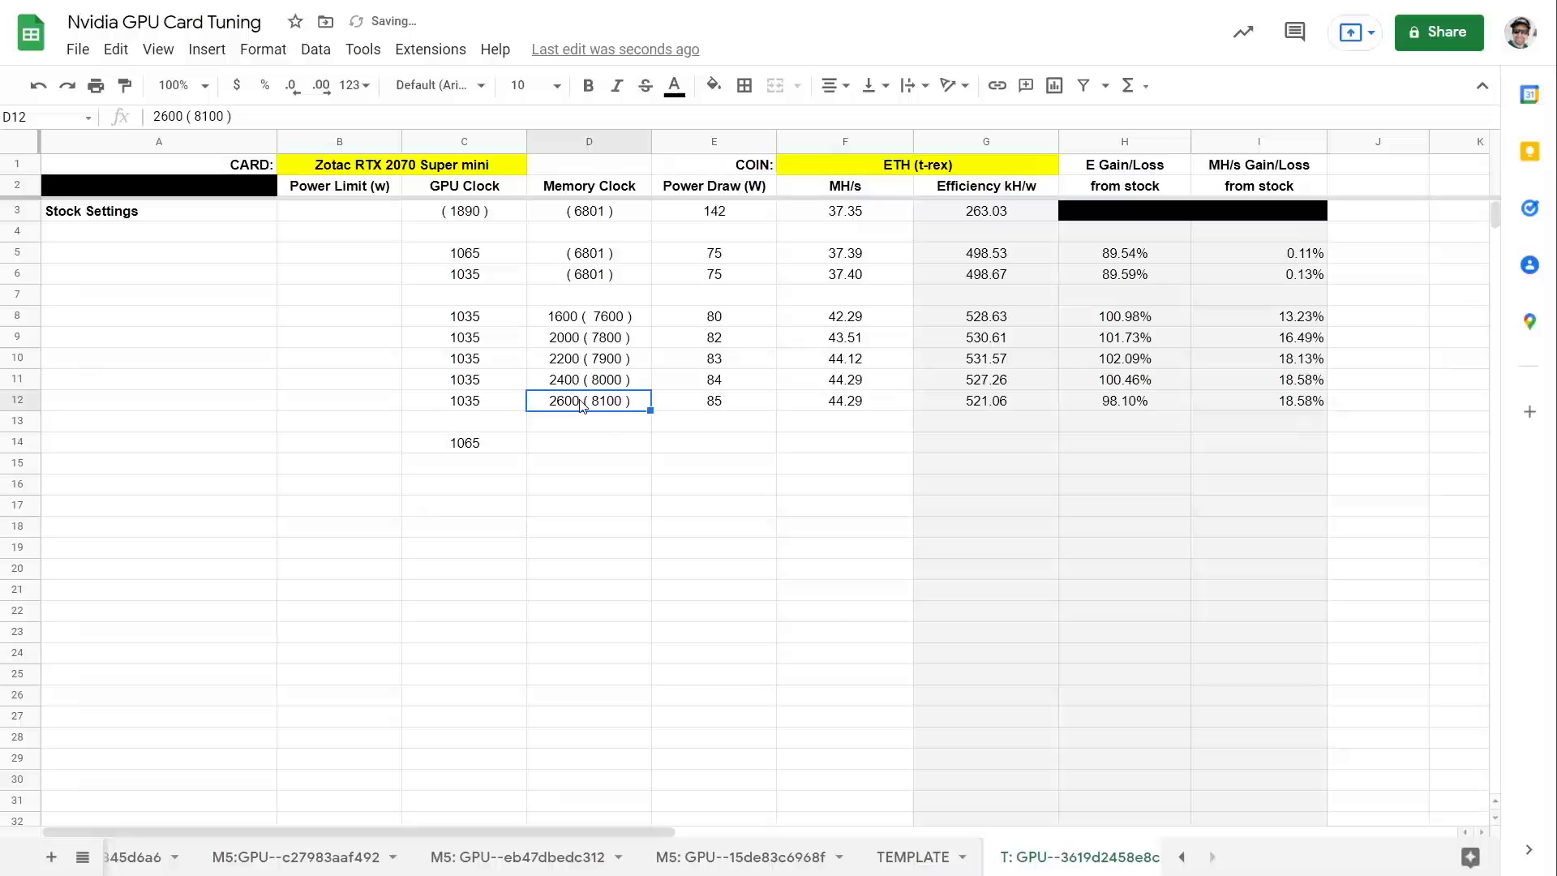
key("ctrl+c")
left_click(584, 445)
key("ctrl+v")
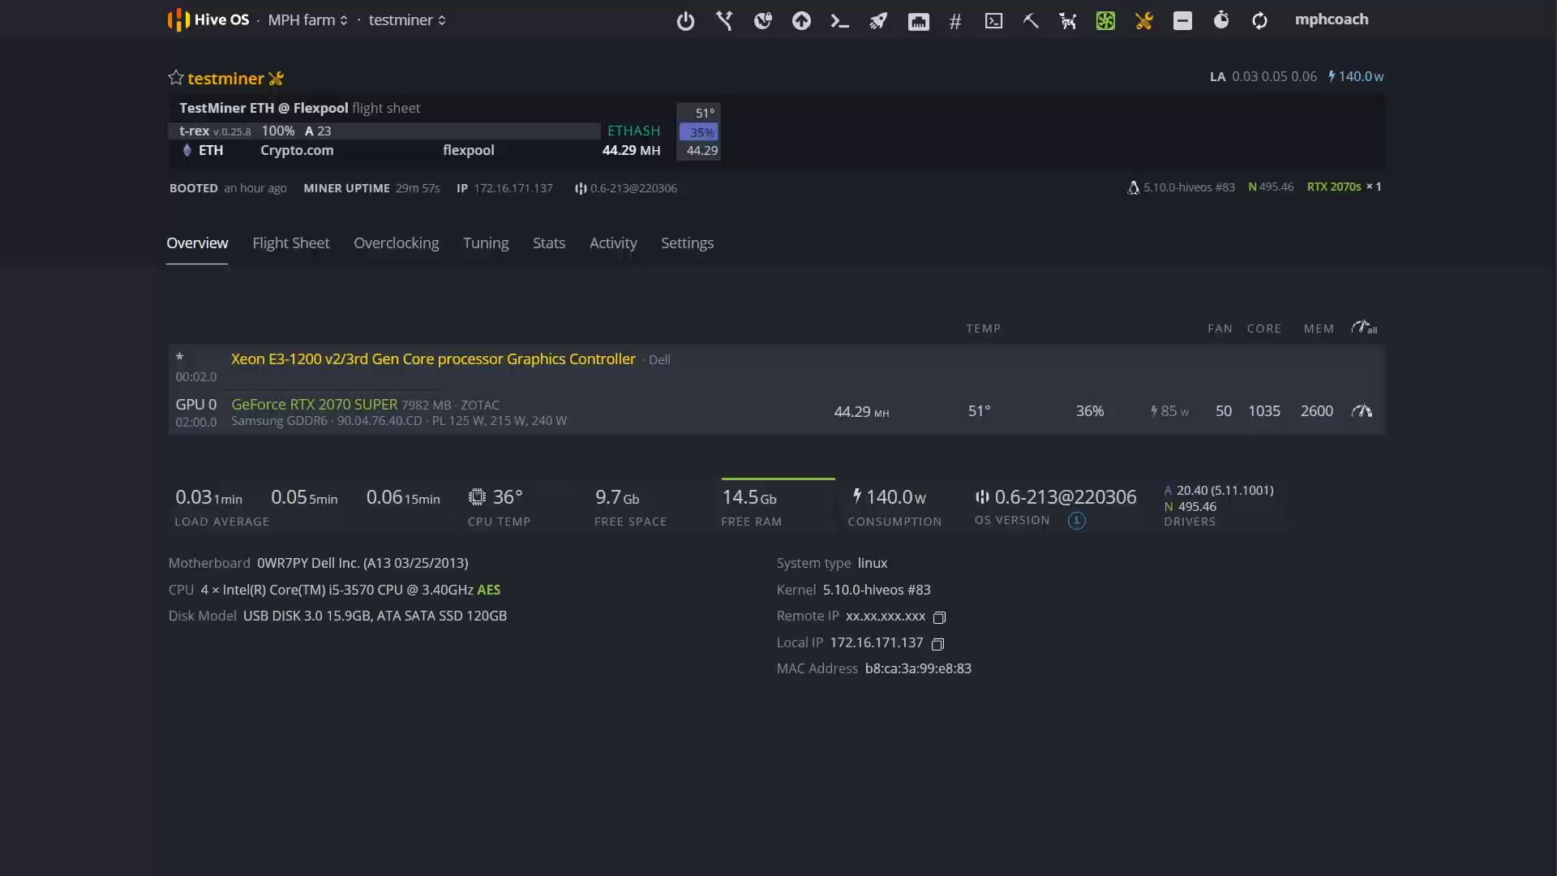
Step: In Hive OS, set GPU 0's locked core clock to 1065 MHz and apply the overclock
left_click(1357, 412)
left_click_drag(484, 181, 388, 182)
type("1065")
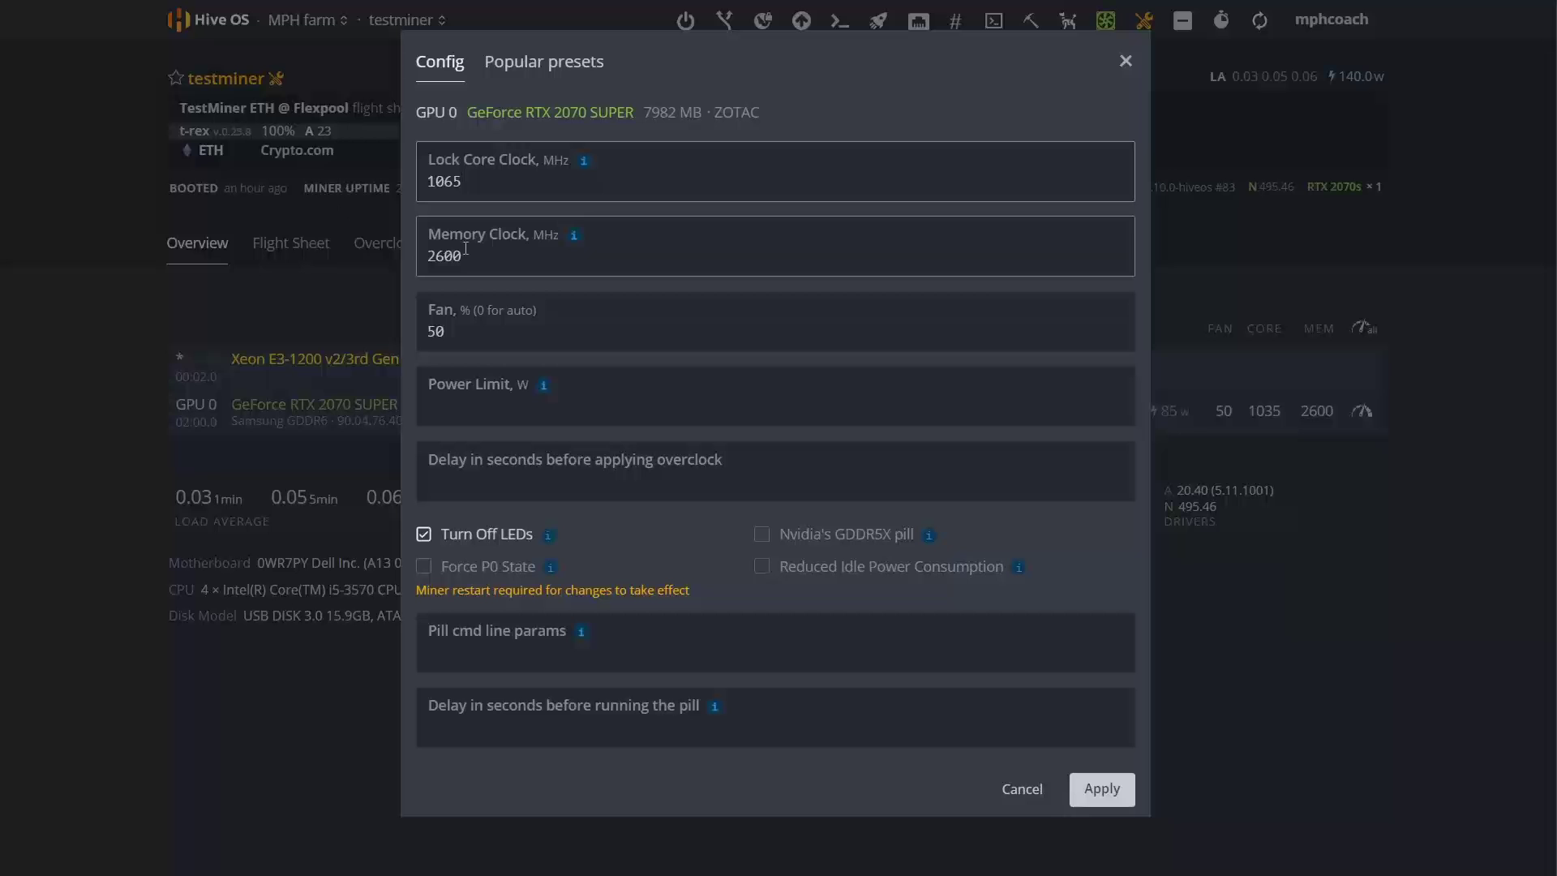
left_click(1100, 786)
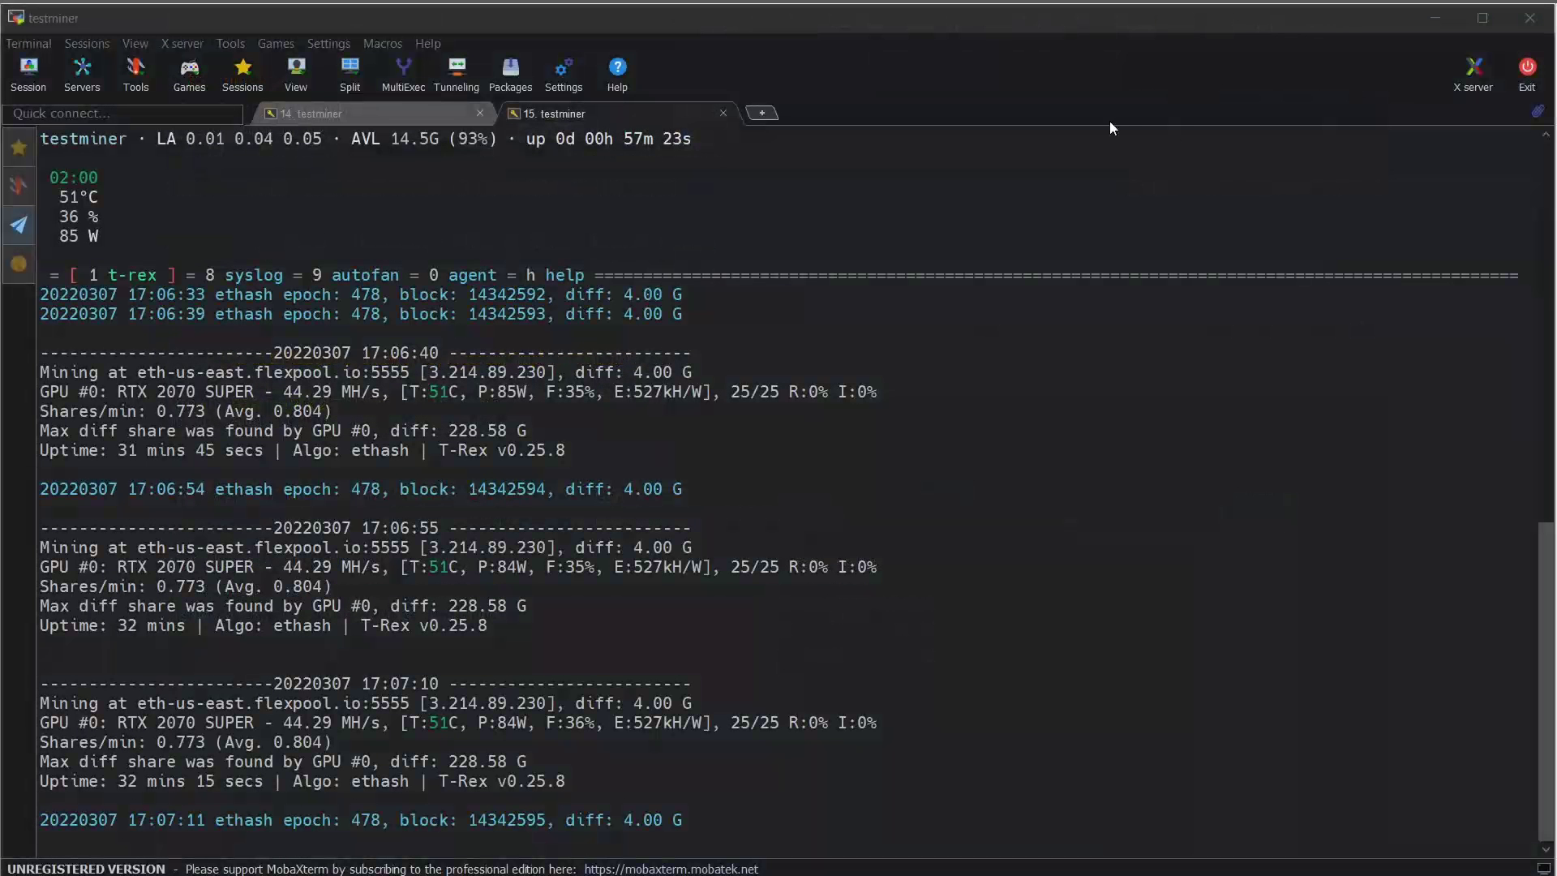
Step: In MobaXterm, clear the shell session, rerun nvidia-info to check the actual graphics core frequency, and return to the miner output
left_click(382, 114)
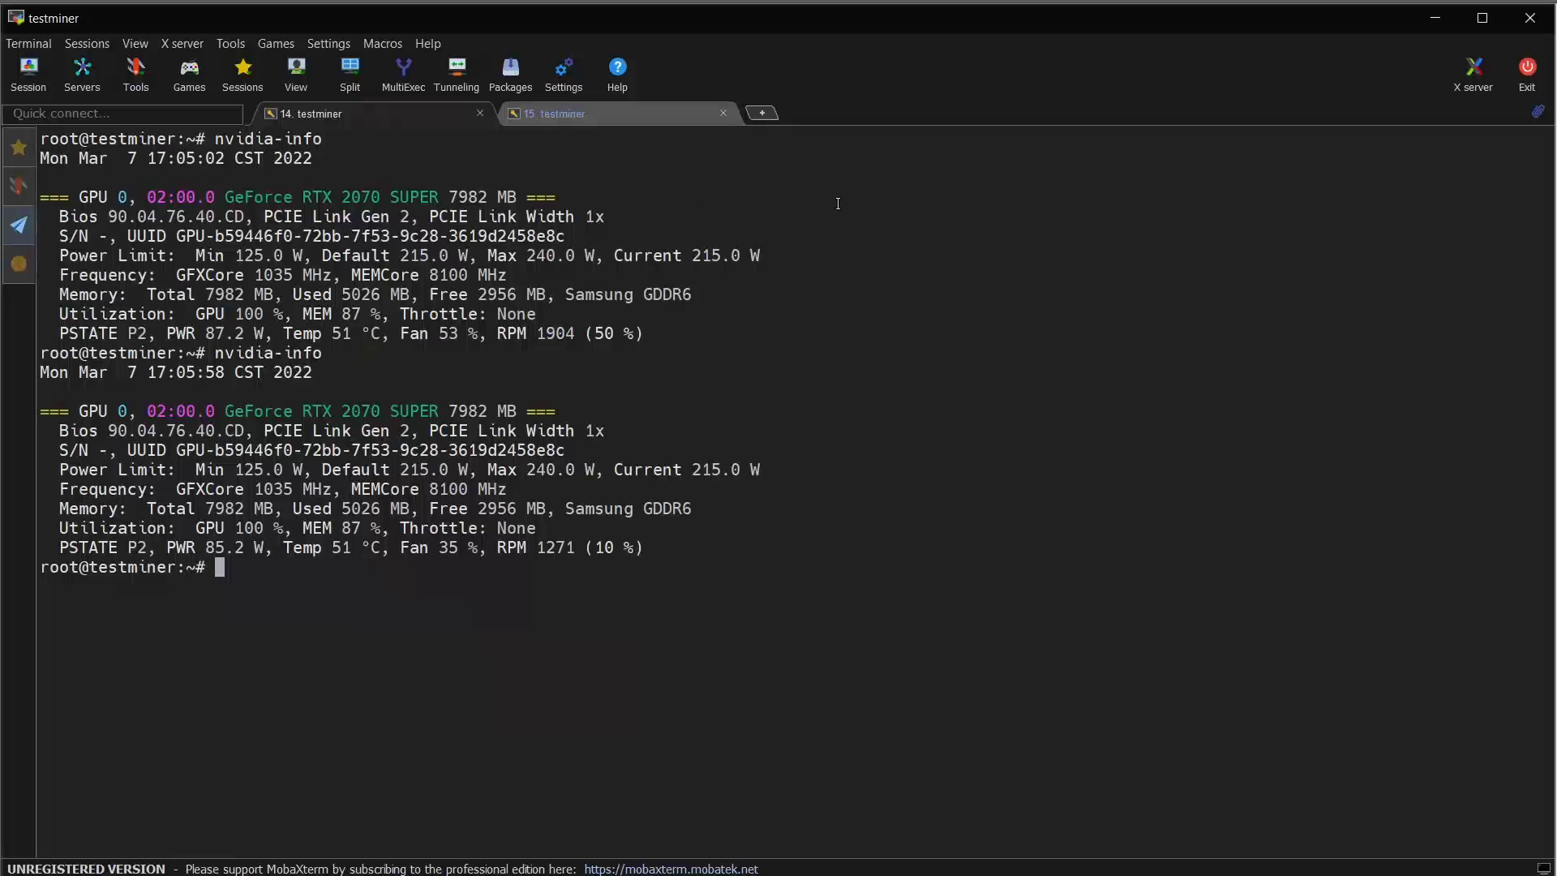
key("ctrl+l")
key("Up")
key("Return")
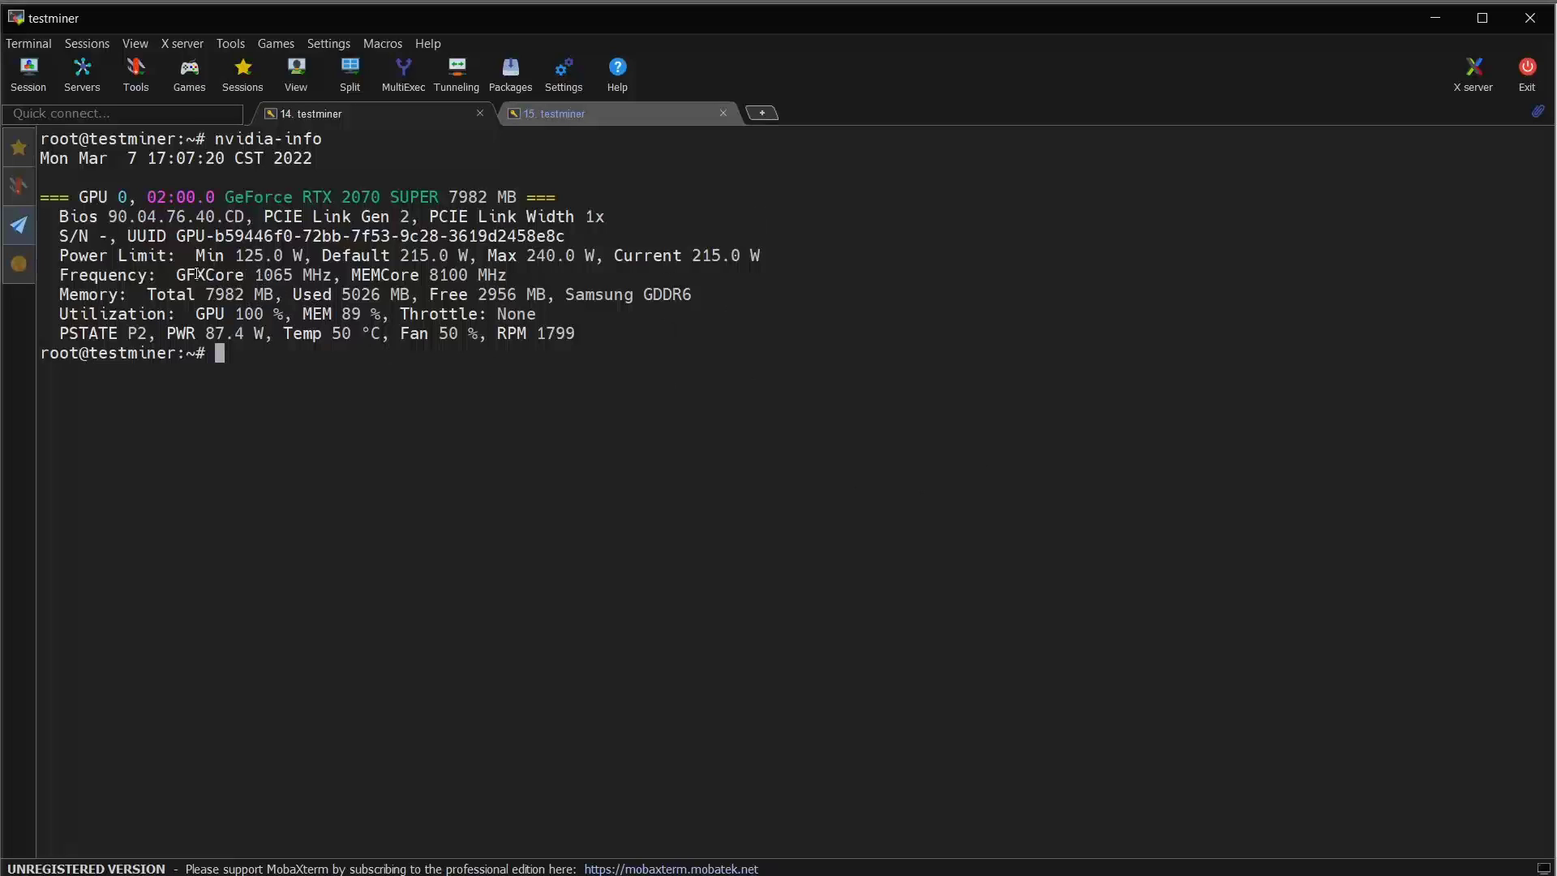
left_click_drag(176, 275, 293, 276)
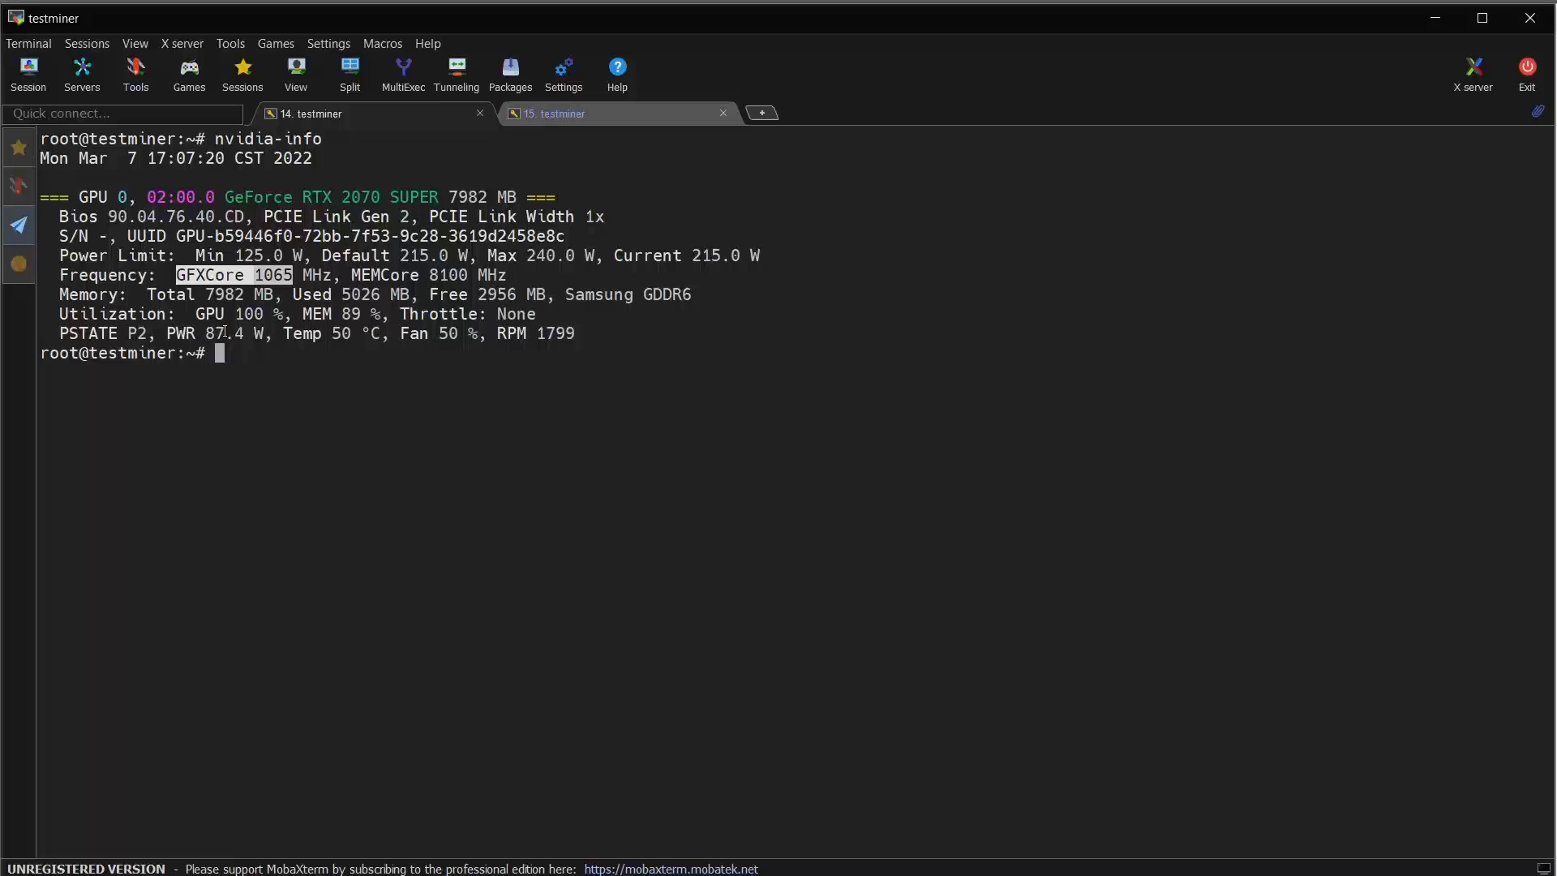
left_click(546, 119)
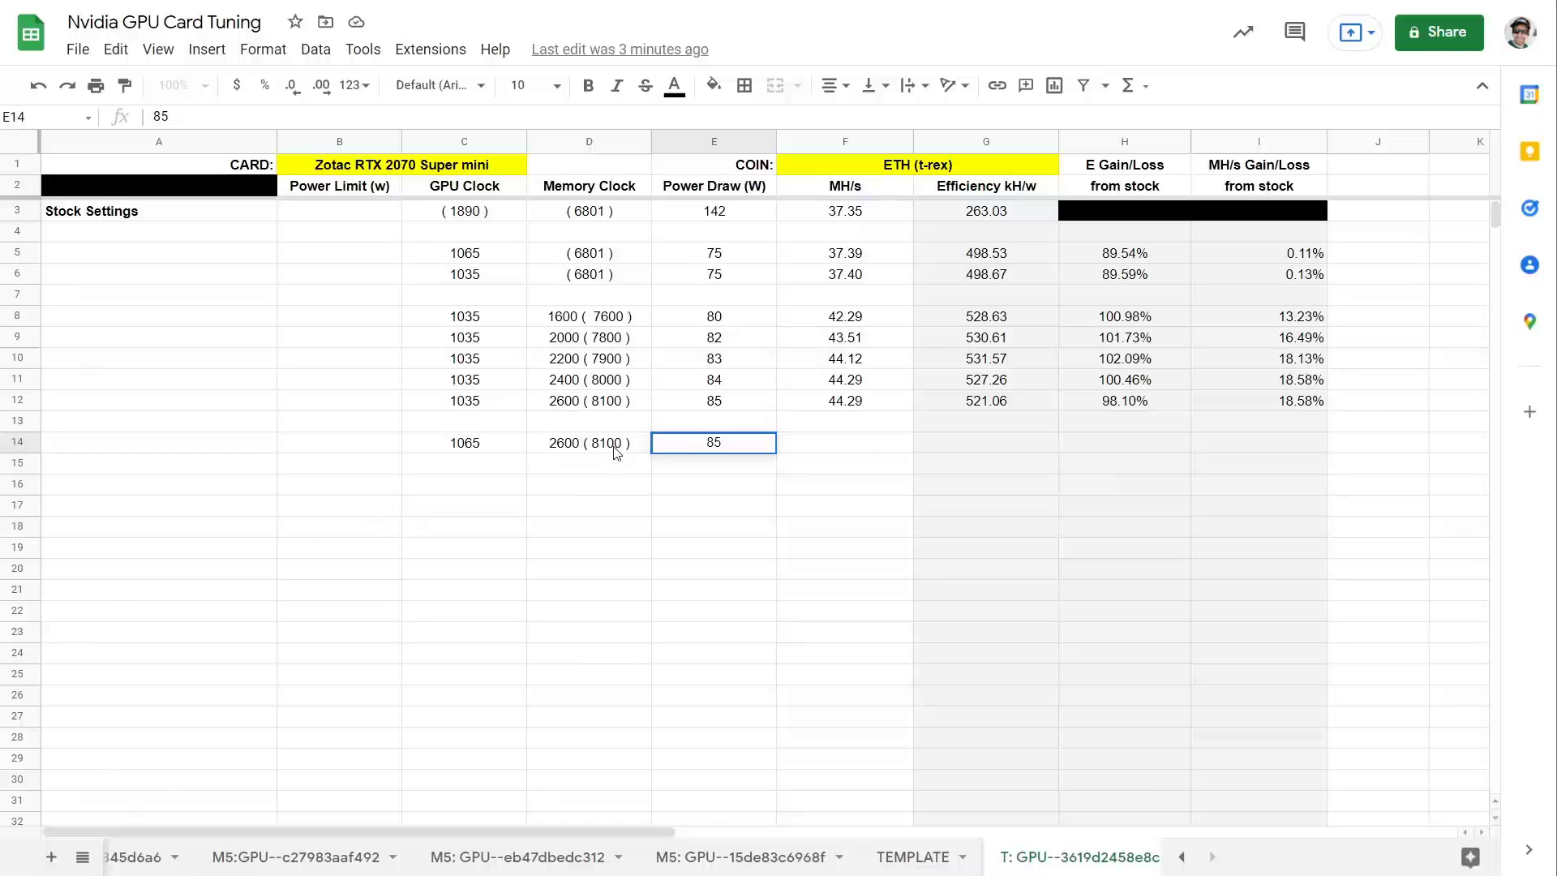
Step: In the tuning sheet, complete row 14 with a power draw of 85 W and a hashrate of 45.34 MH/s, and check its gains from stock
left_click(904, 443)
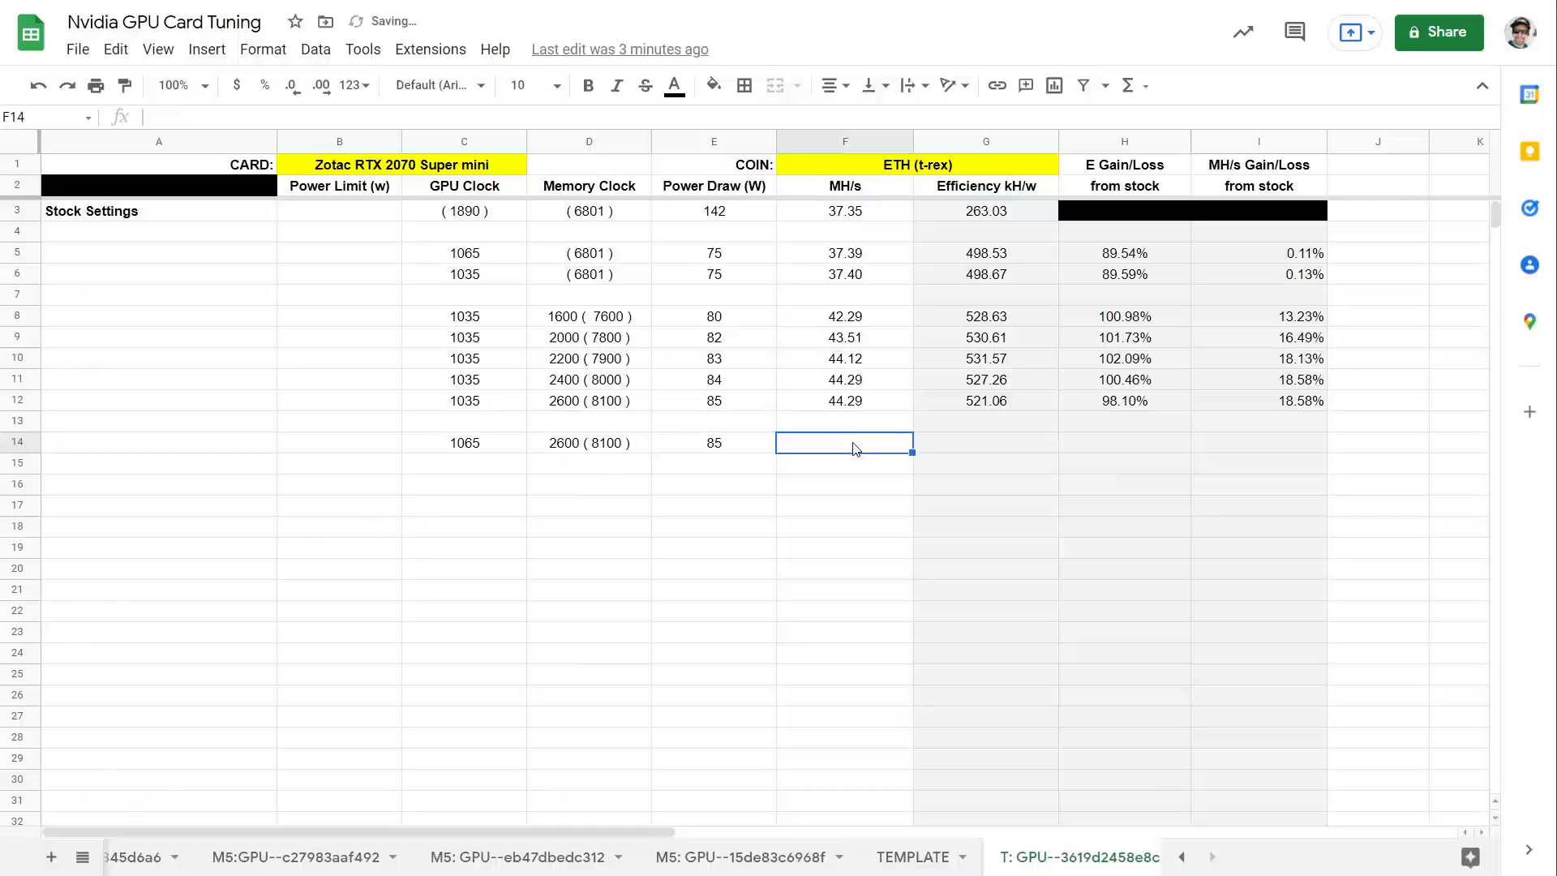
type("45.")
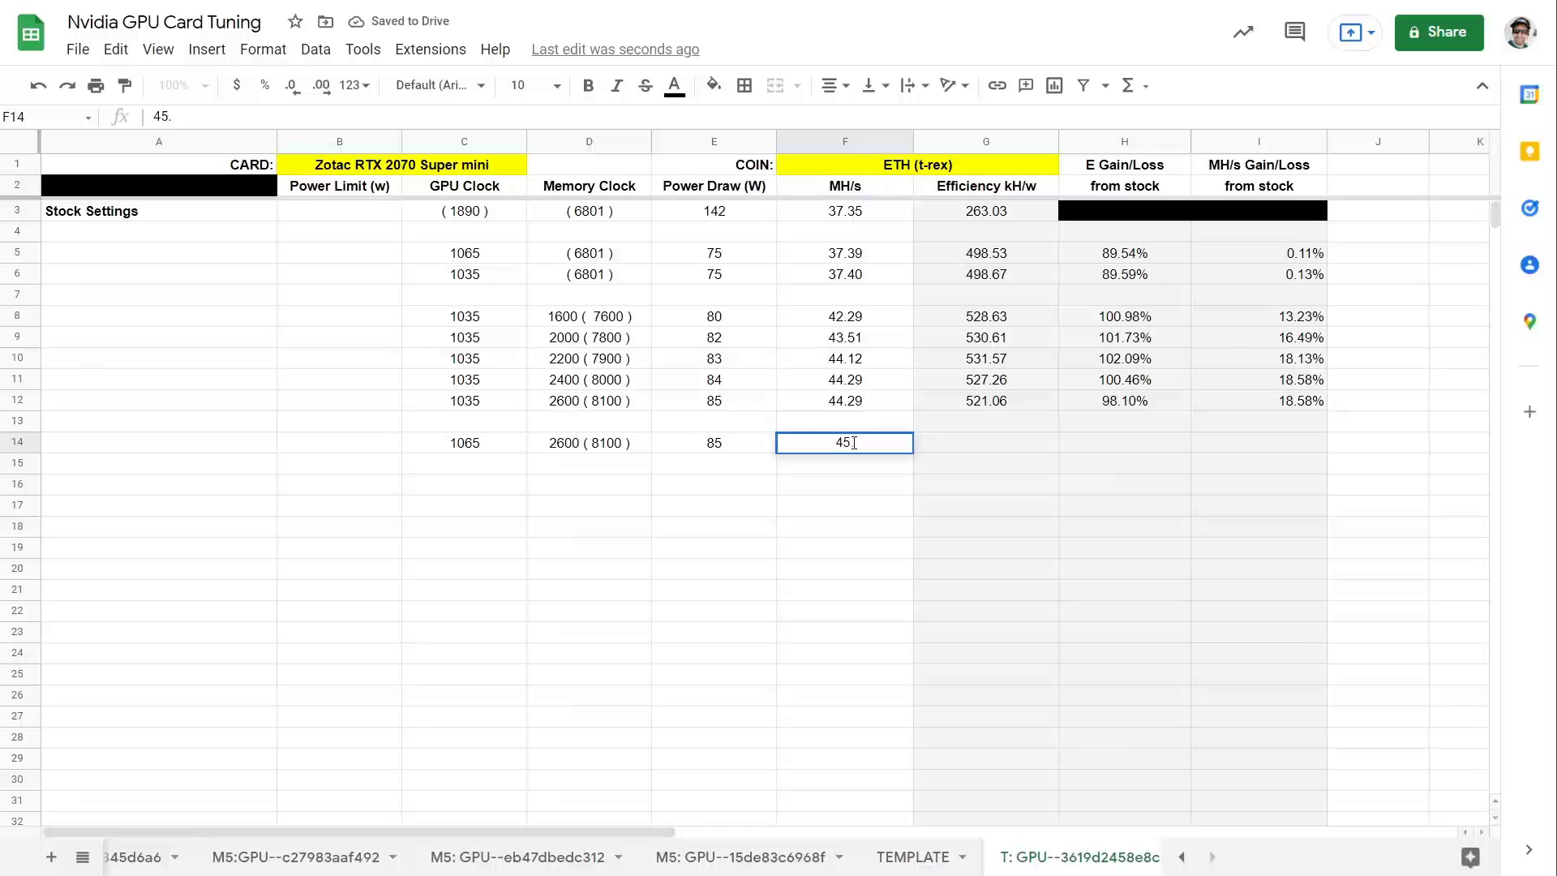
type("34")
key("Tab")
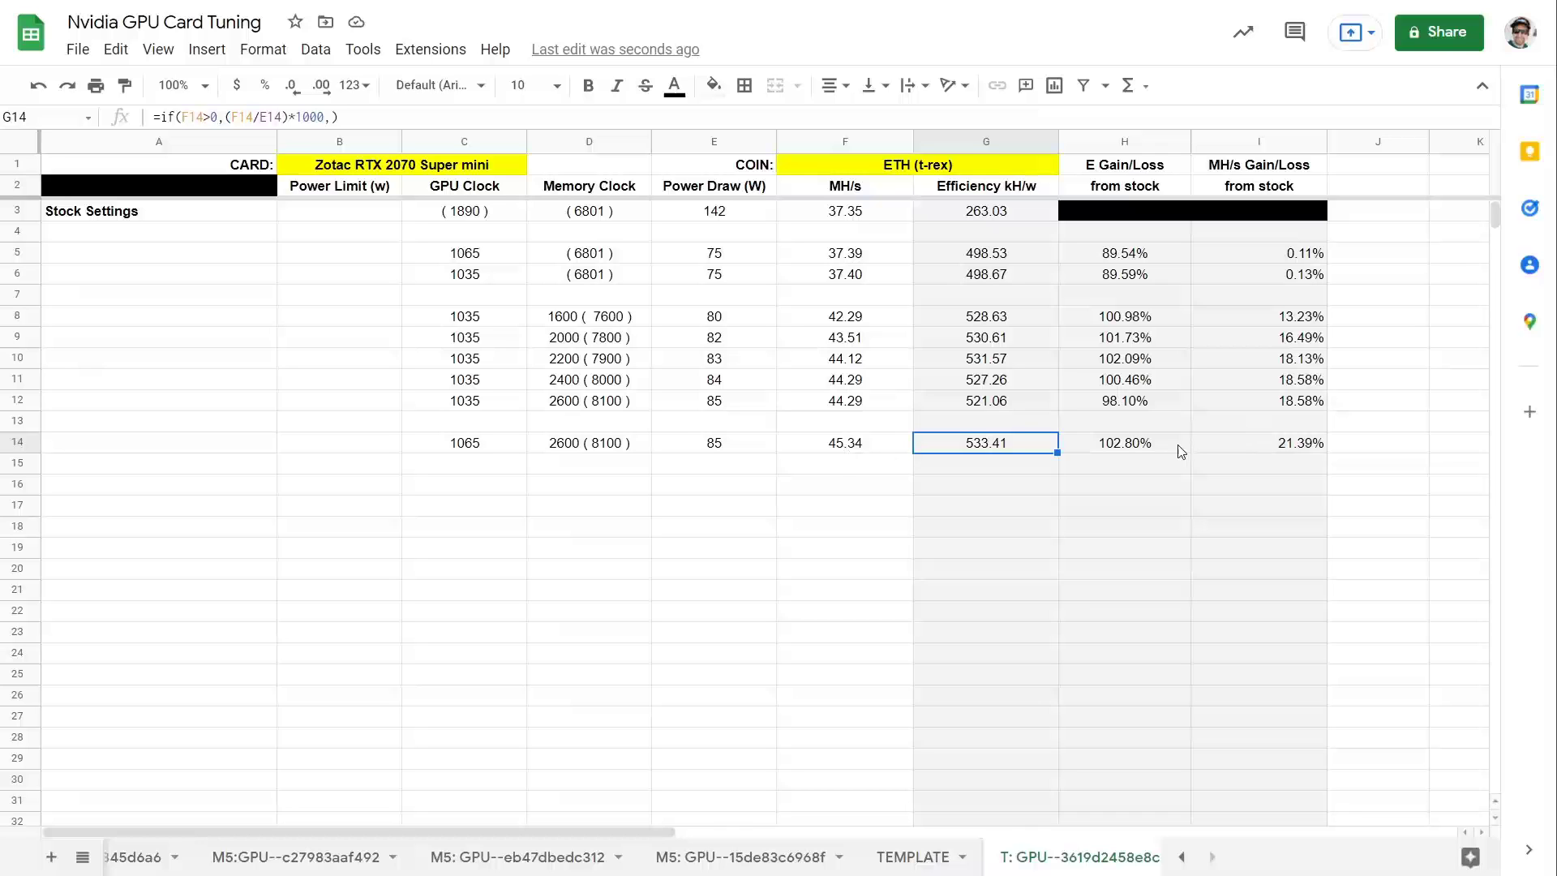
left_click(1123, 453)
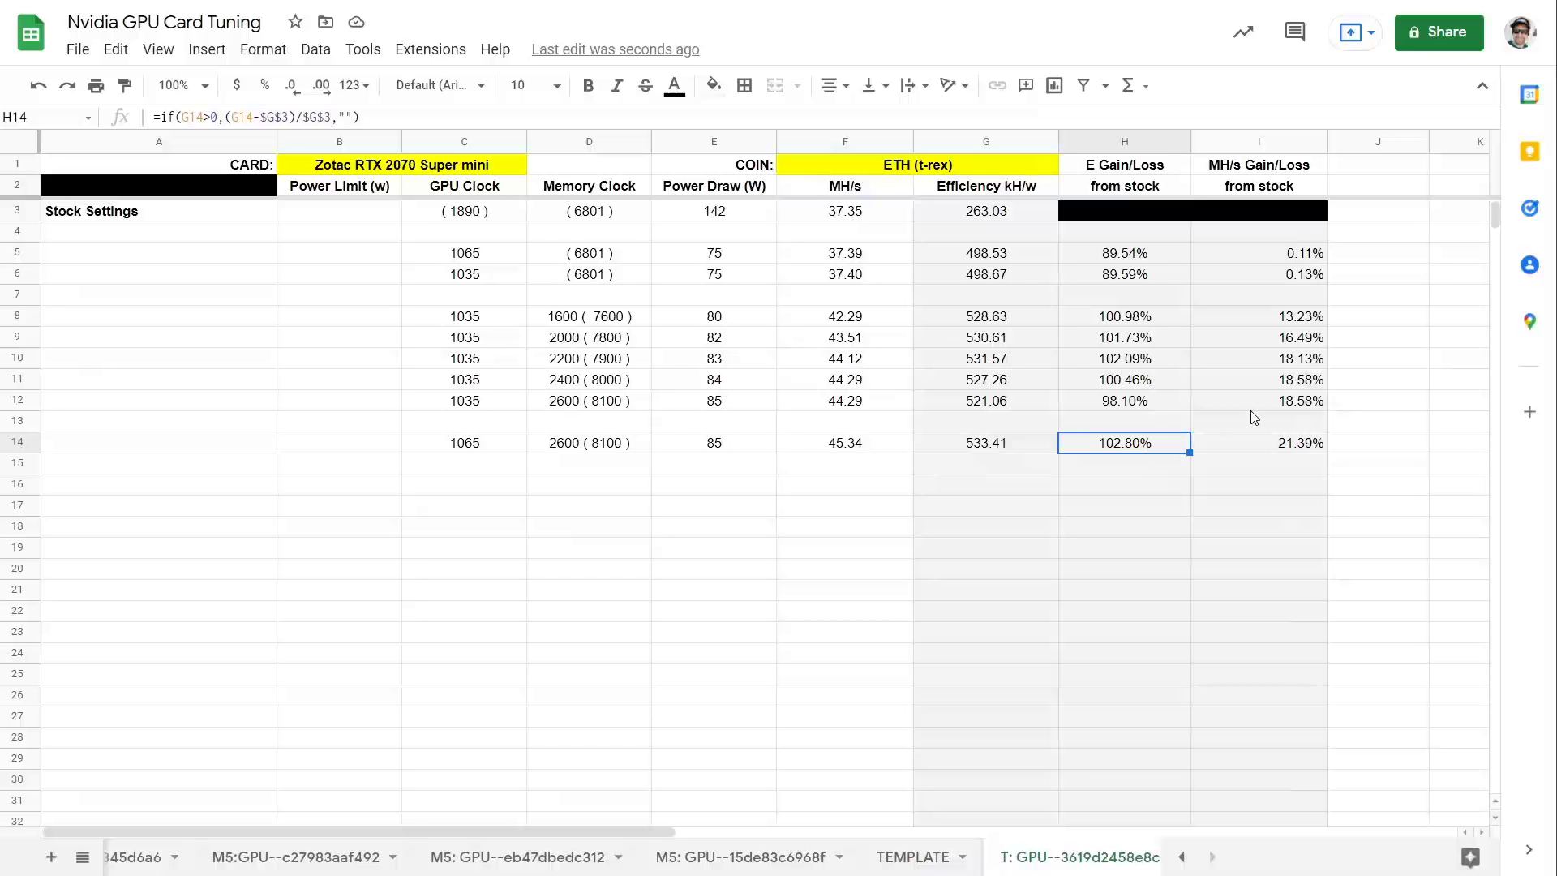
left_click(1297, 446)
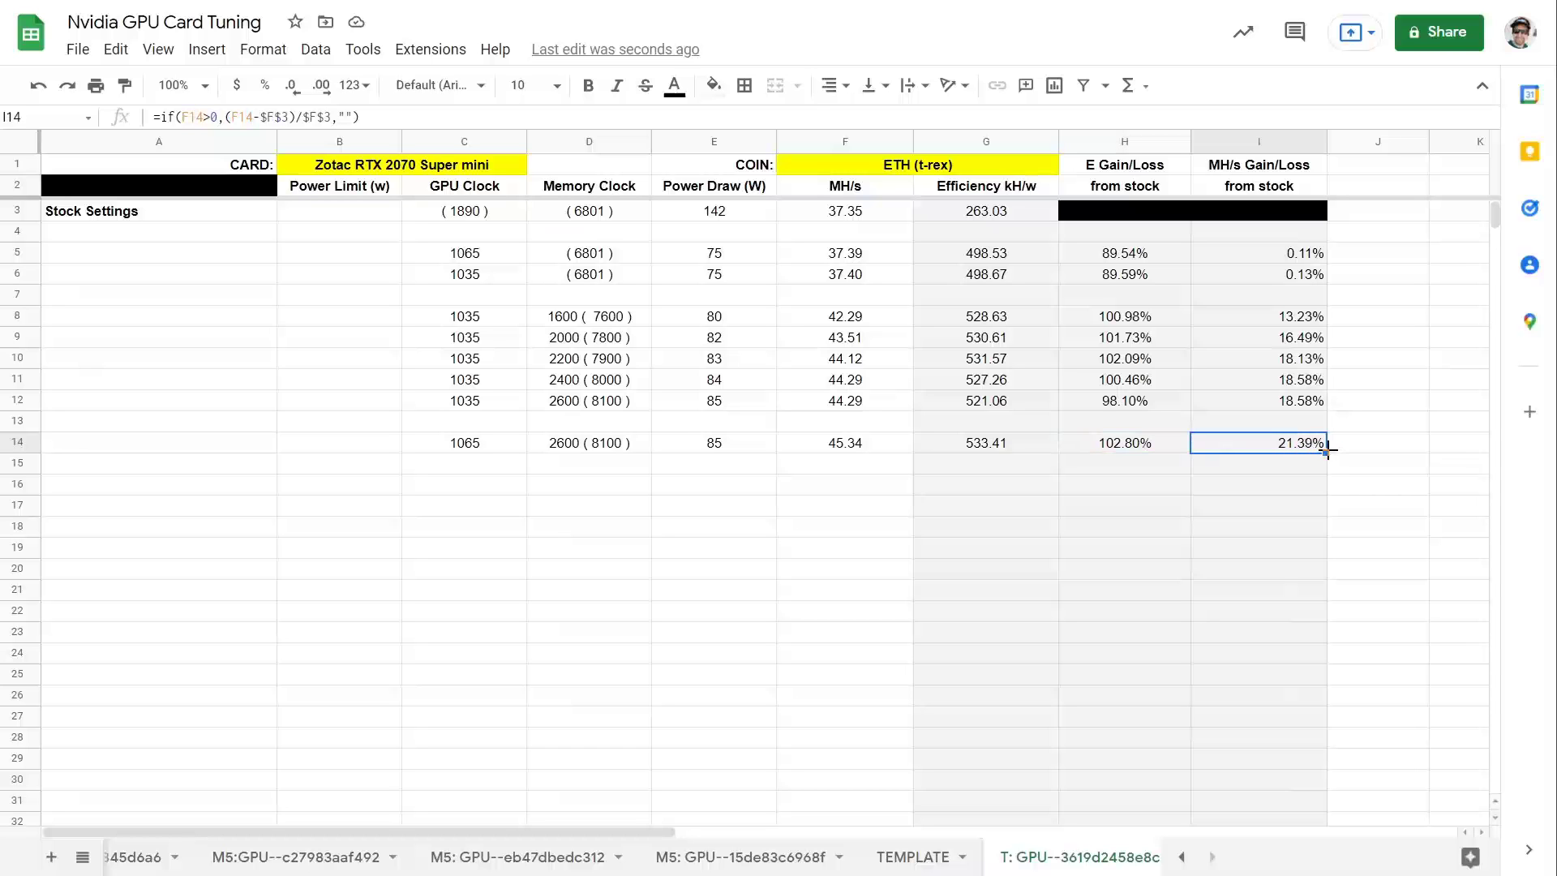
Step: Start row 15 with a GPU clock of 1095 and copy the memory clock entry from row 14 into it
left_click(459, 472)
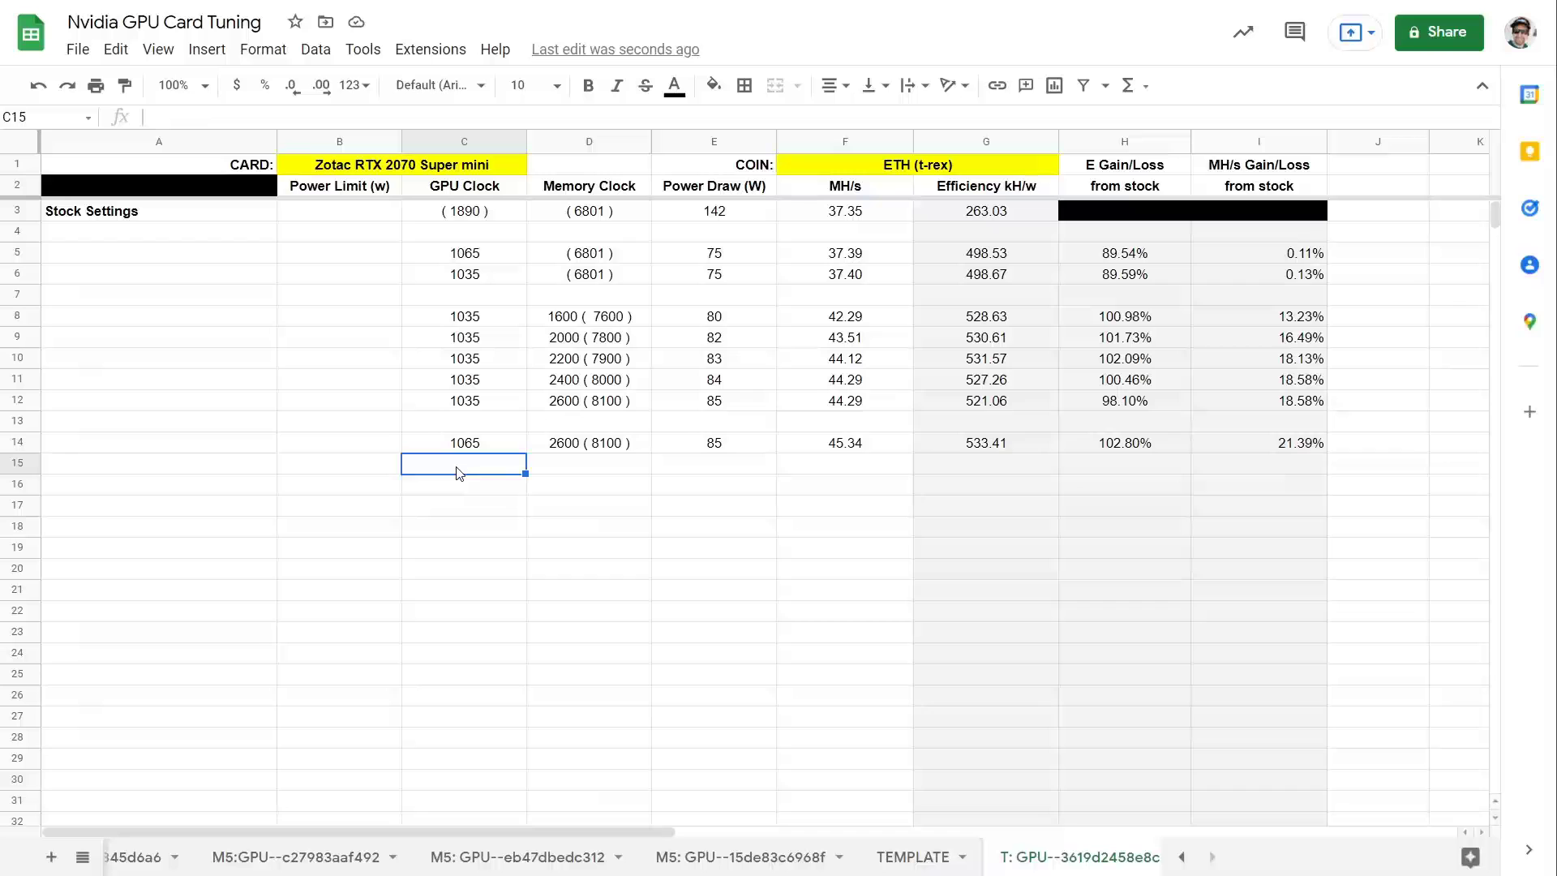
type("1095")
left_click(576, 446)
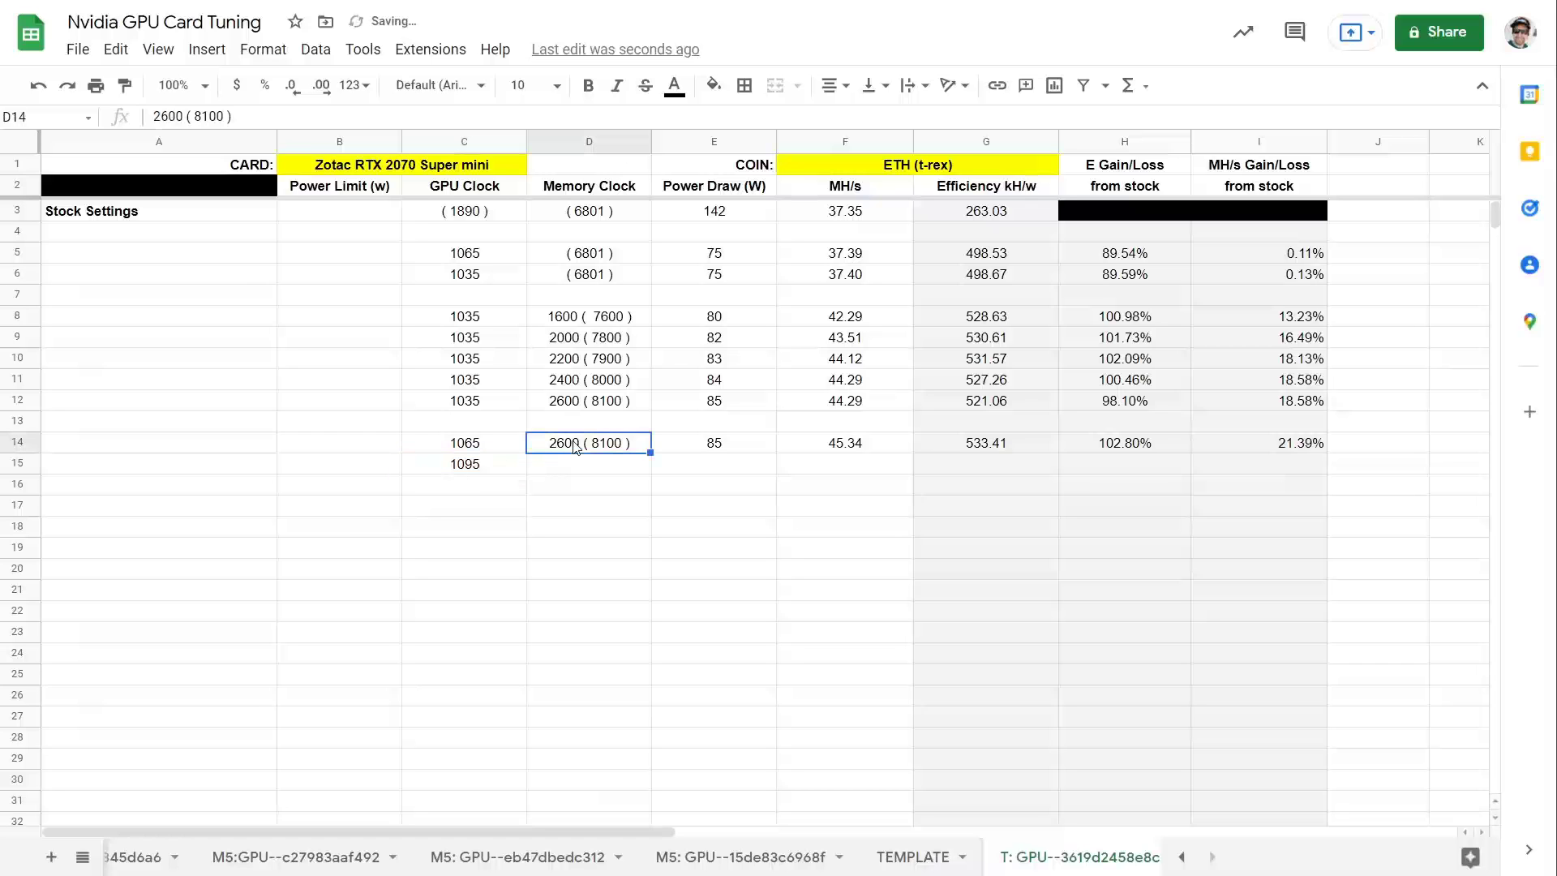
key("ctrl+c")
left_click(596, 465)
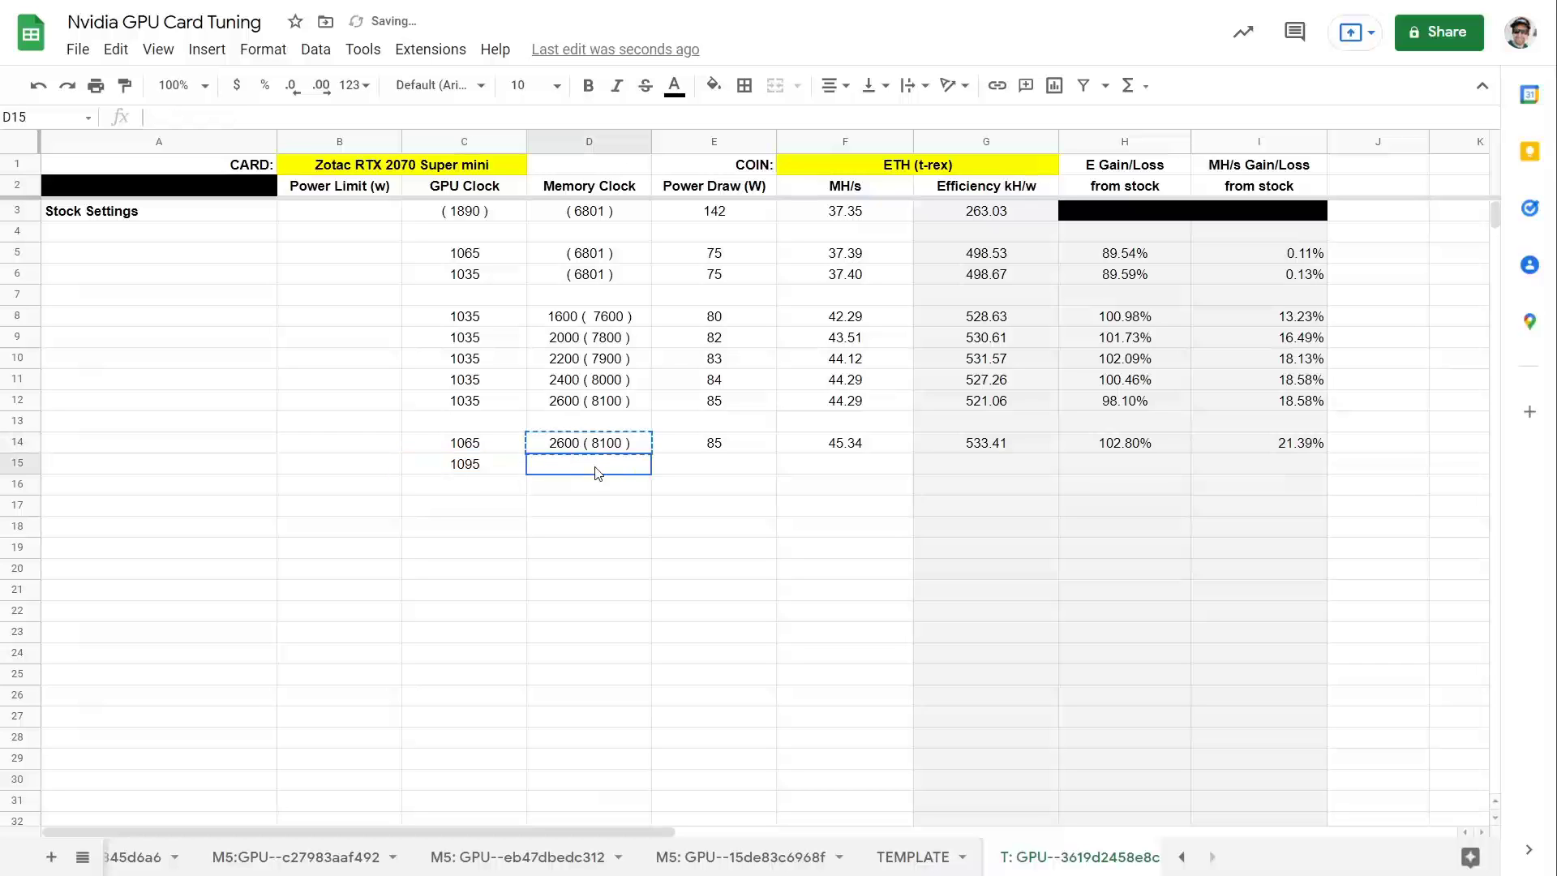
key("ctrl+v")
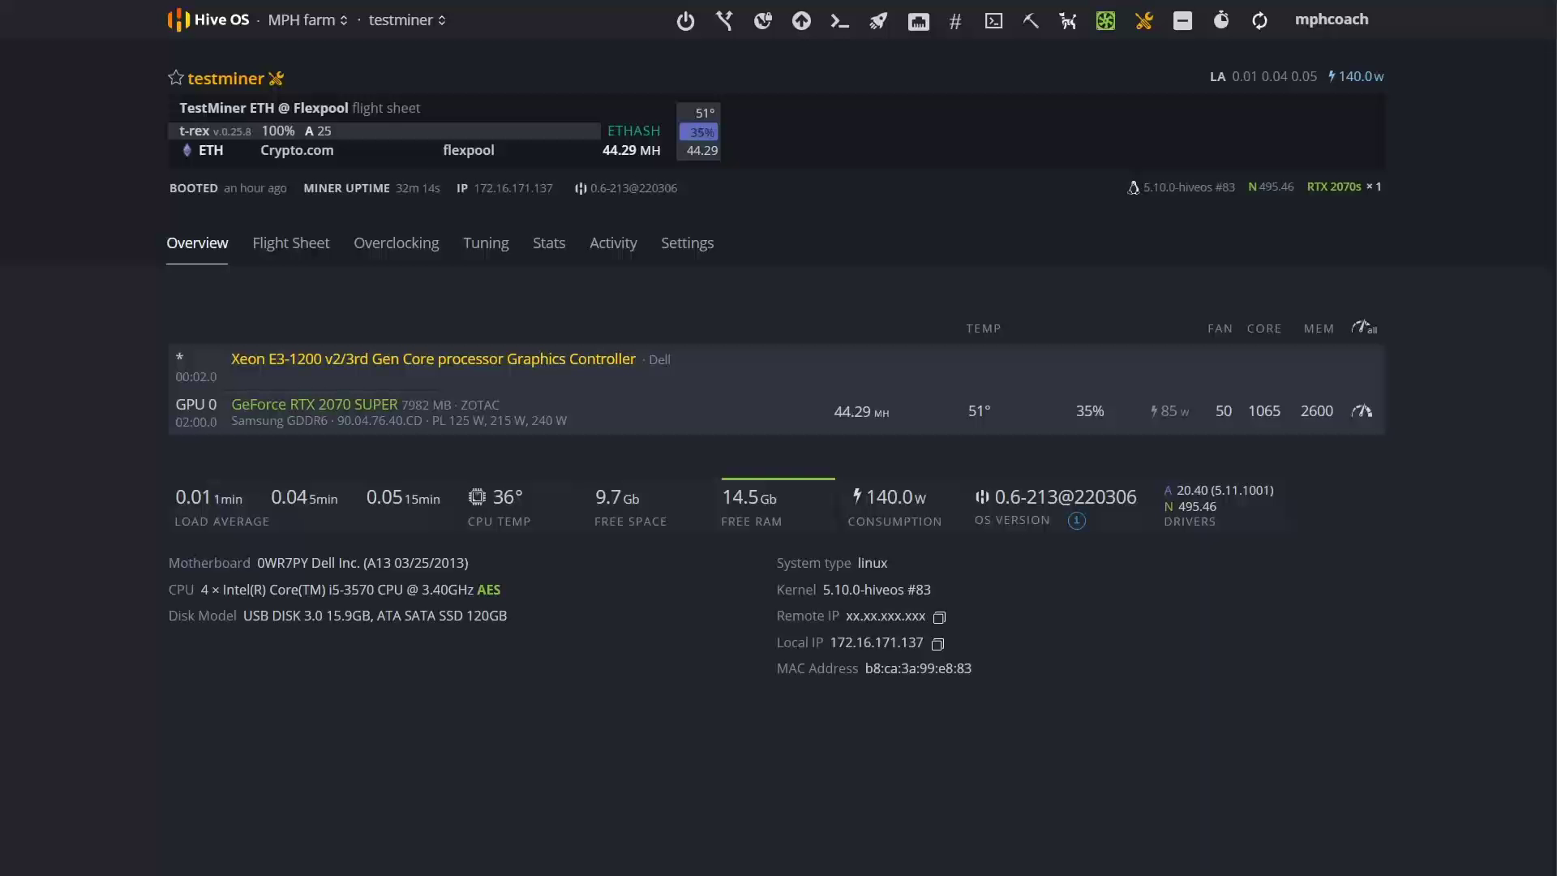
Step: Switch to Hive OS, set GPU 0's locked core clock to 1095 MHz and apply the overclock
left_click(1363, 411)
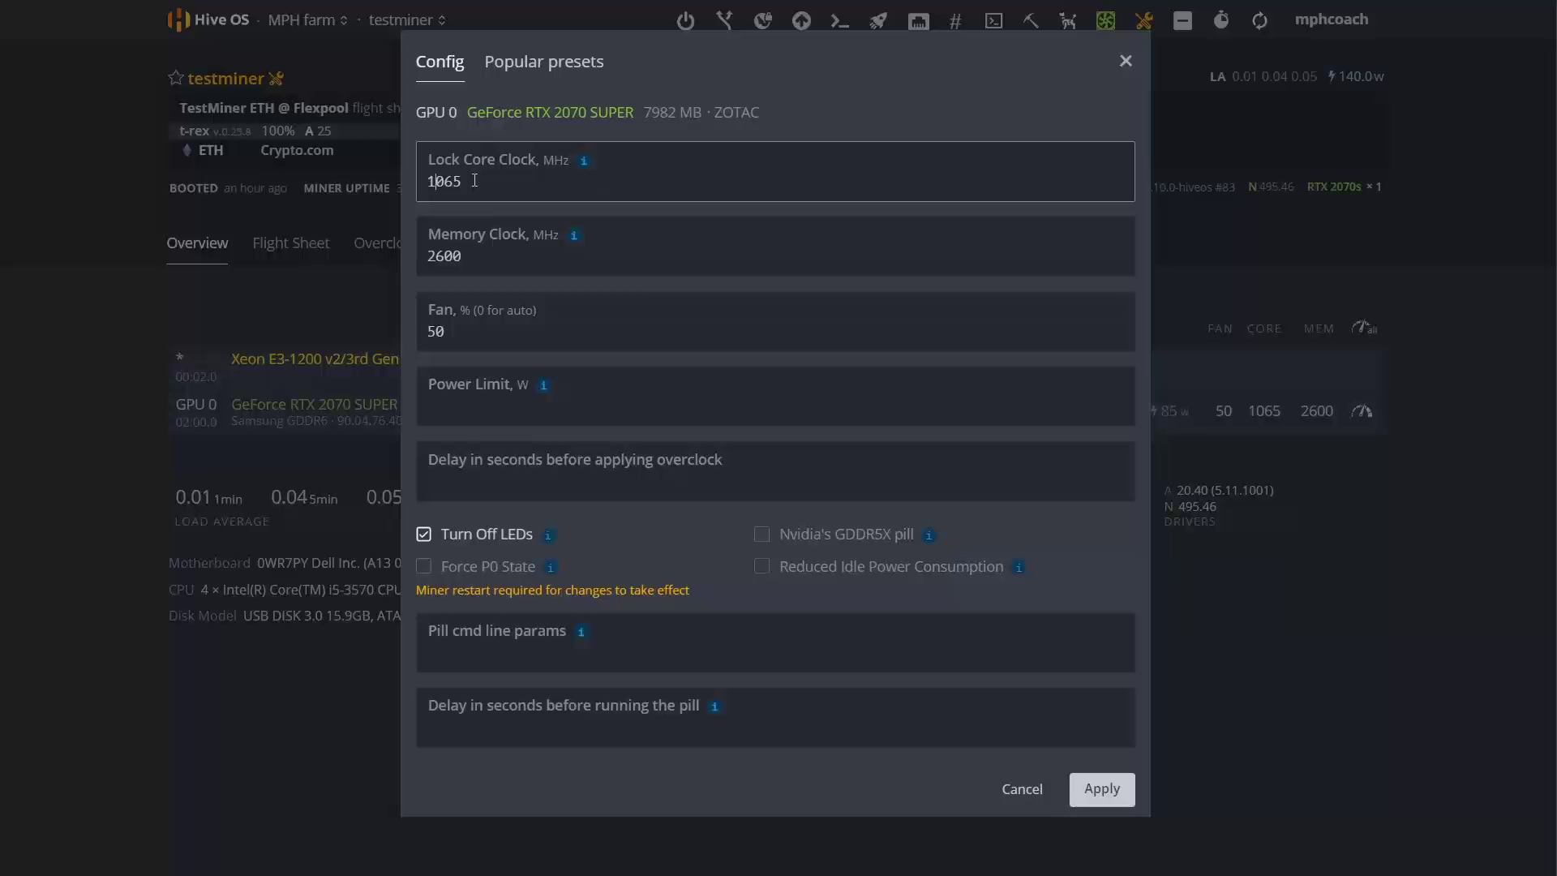
key("Delete")
type("9")
left_click(1102, 789)
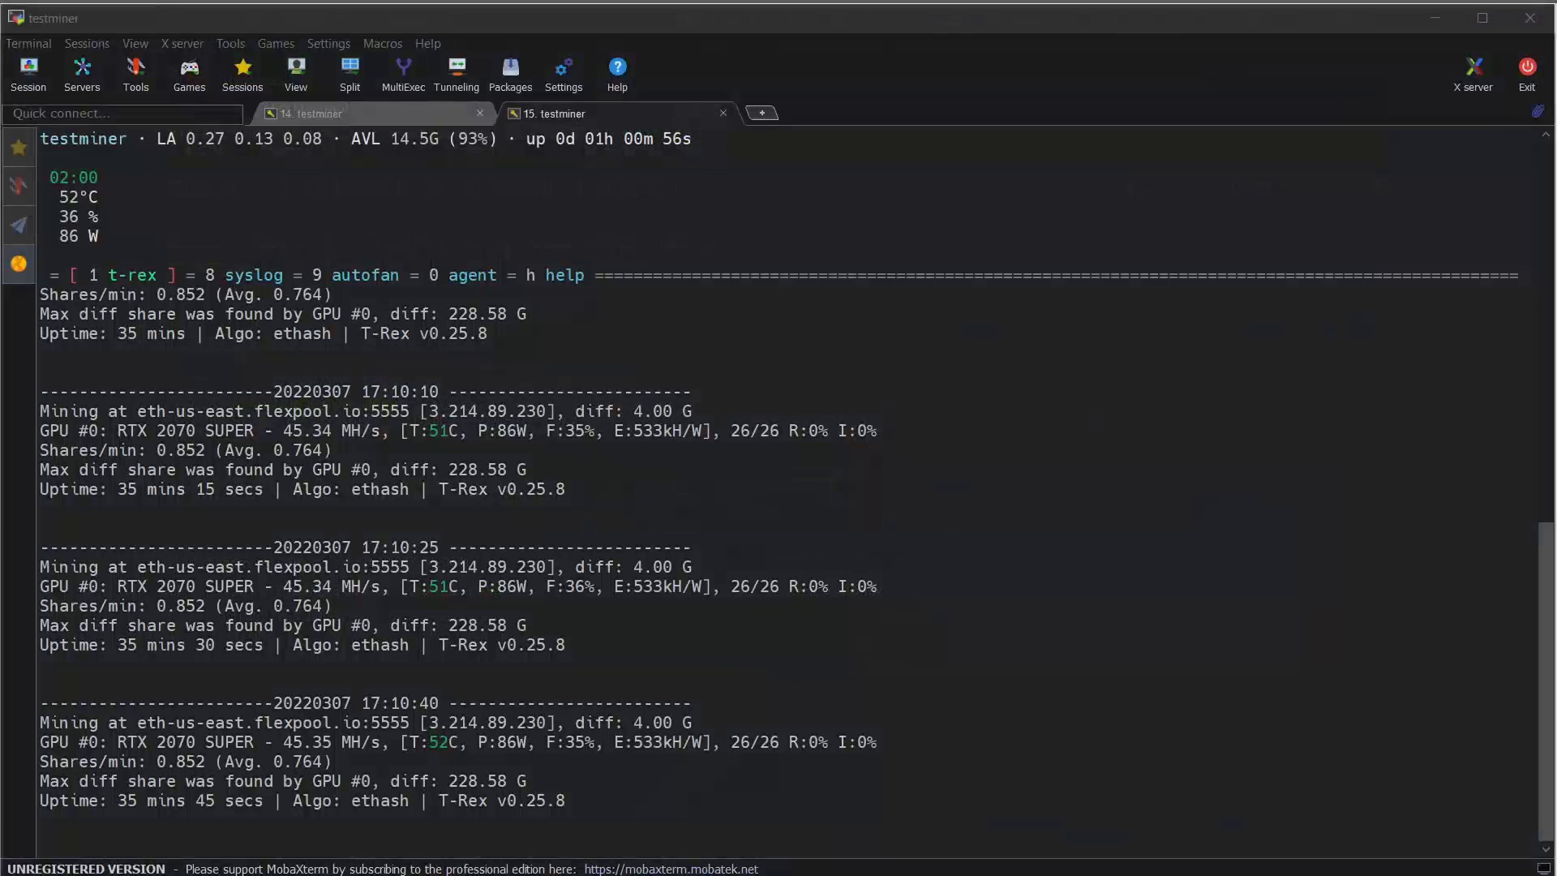
Step: In MobaXterm, clear the shell session and rerun nvidia-info to check the card's actual graphics core frequency
left_click(399, 122)
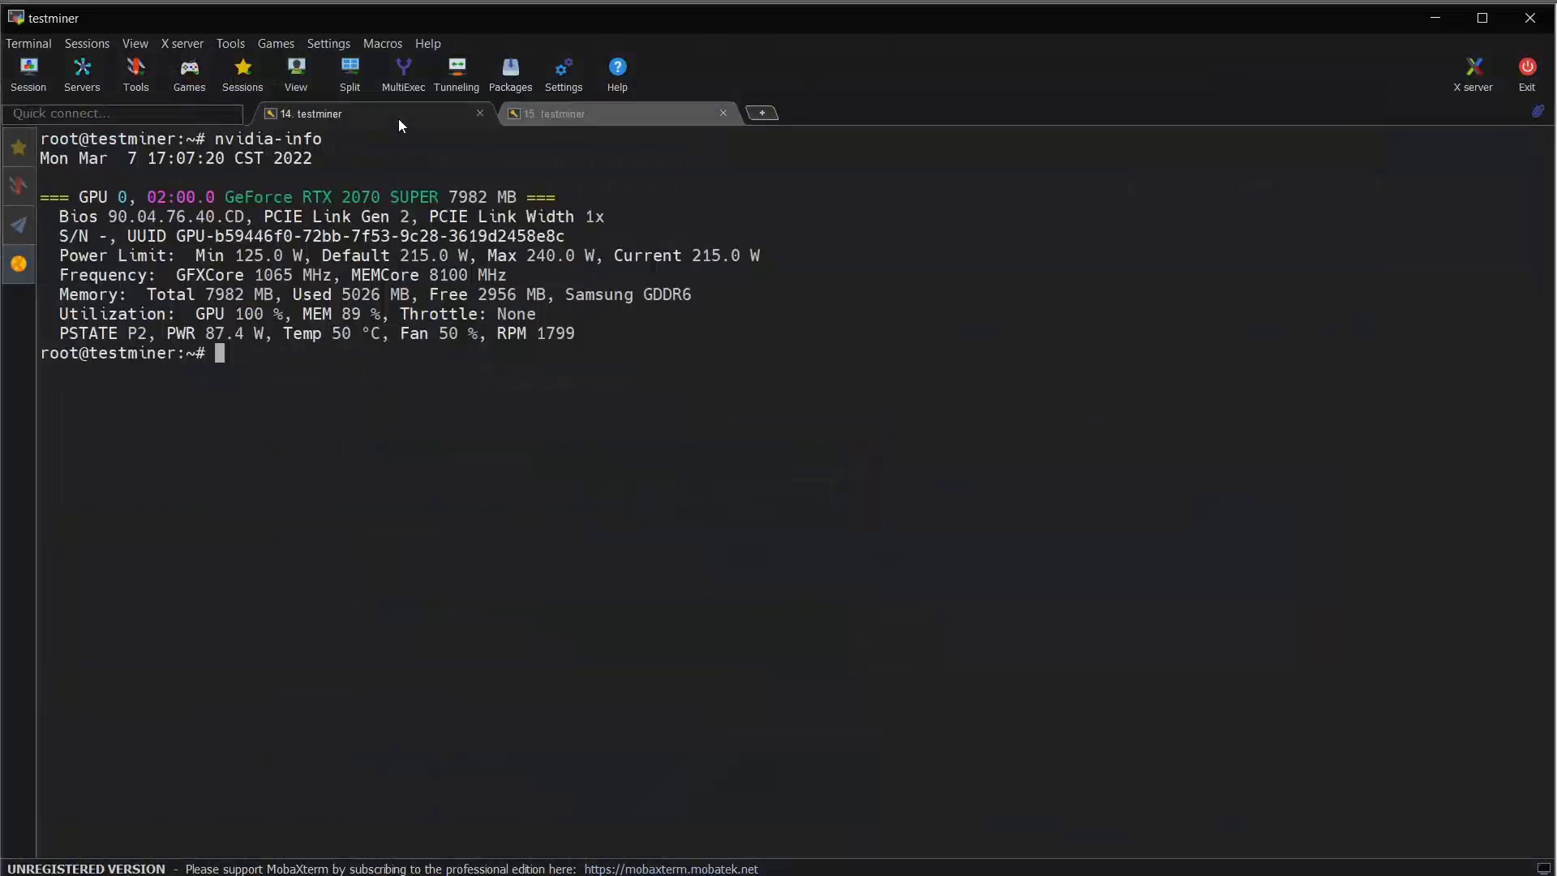
key("ctrl+l")
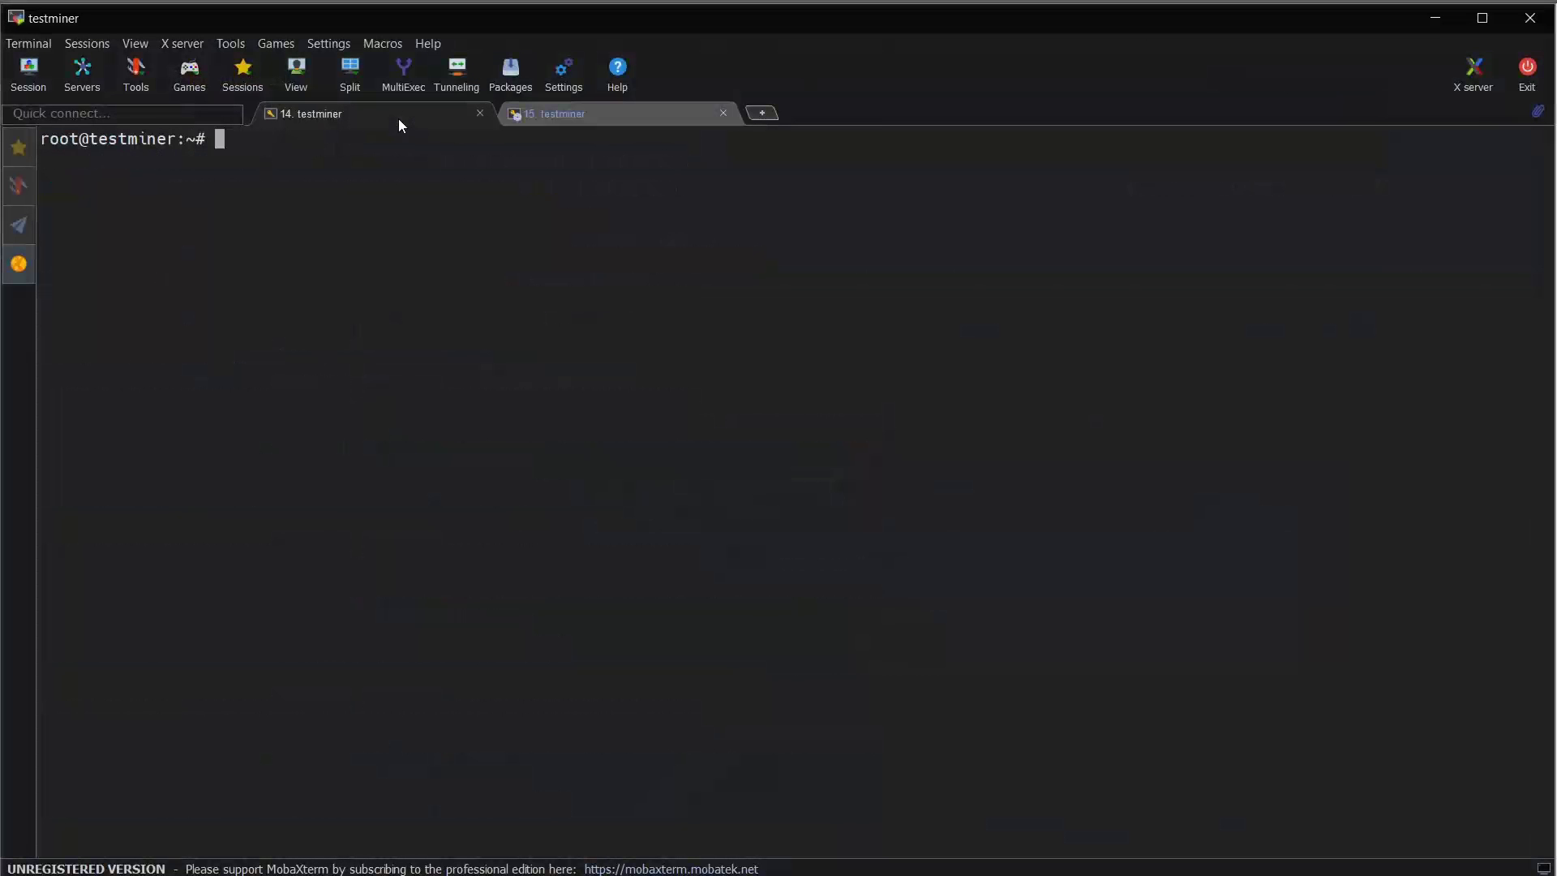
key("Up")
key("Return")
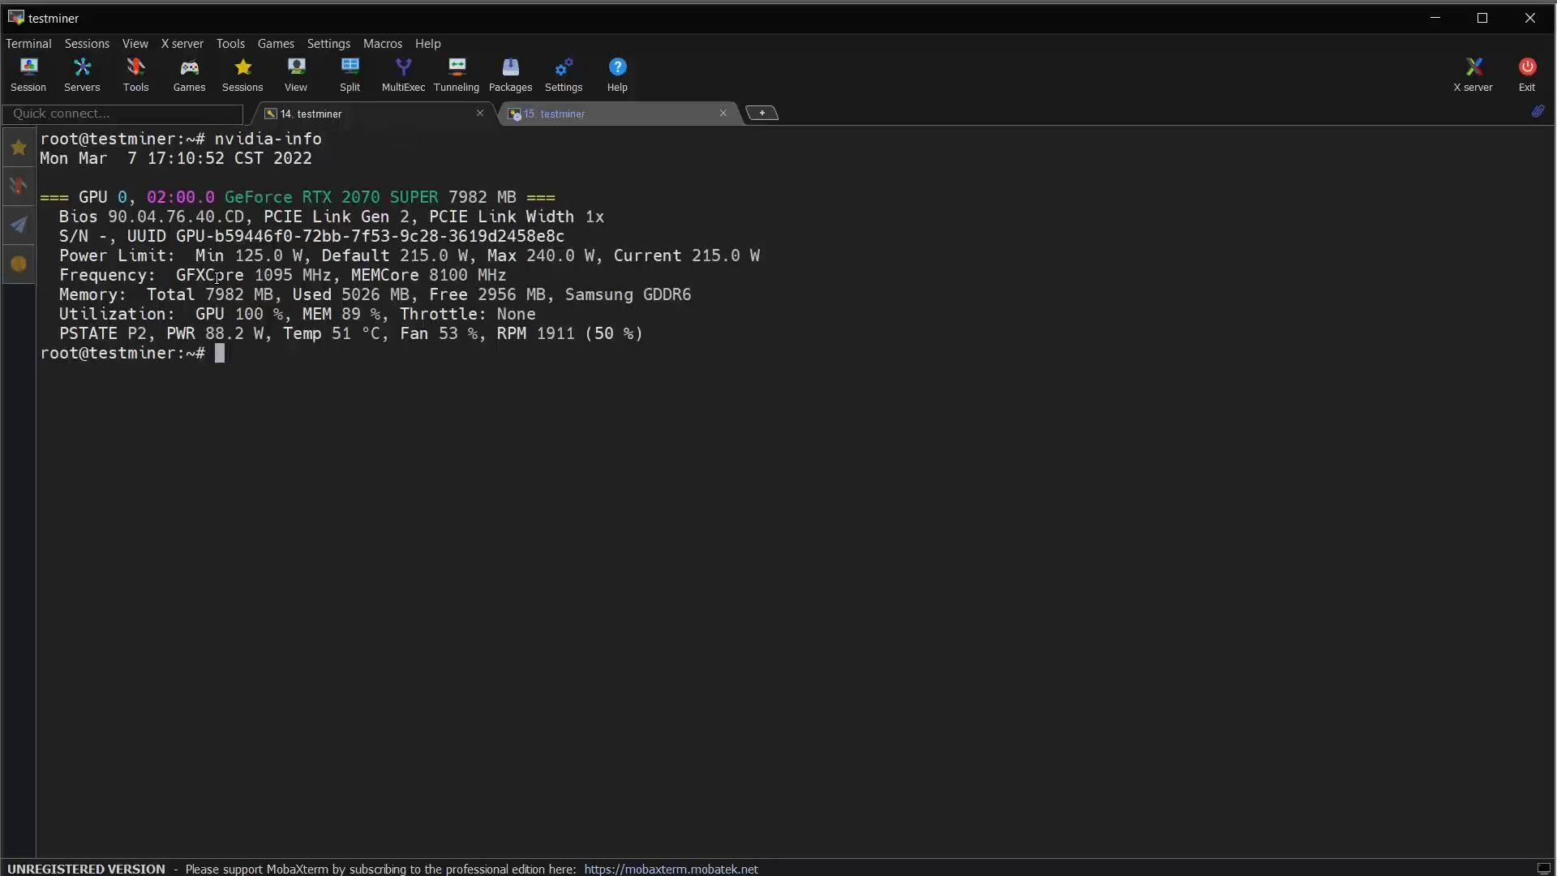
Step: Check the GPU core clock in the nvidia-info output and the autofan settings in Hive OS, leaving them unmodified
left_click_drag(178, 276, 292, 276)
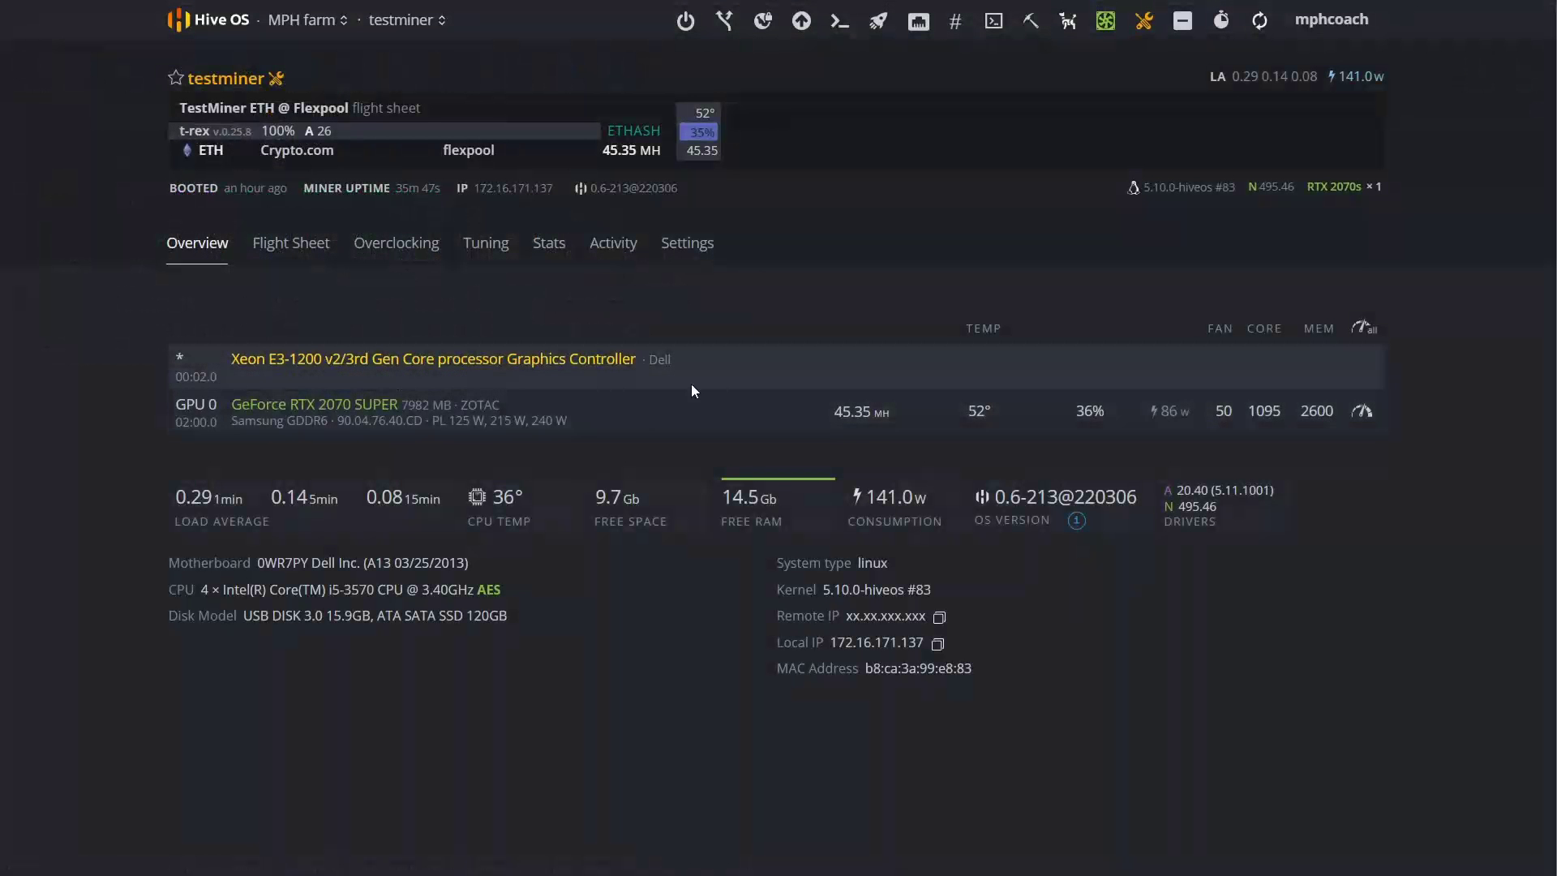
left_click(1101, 24)
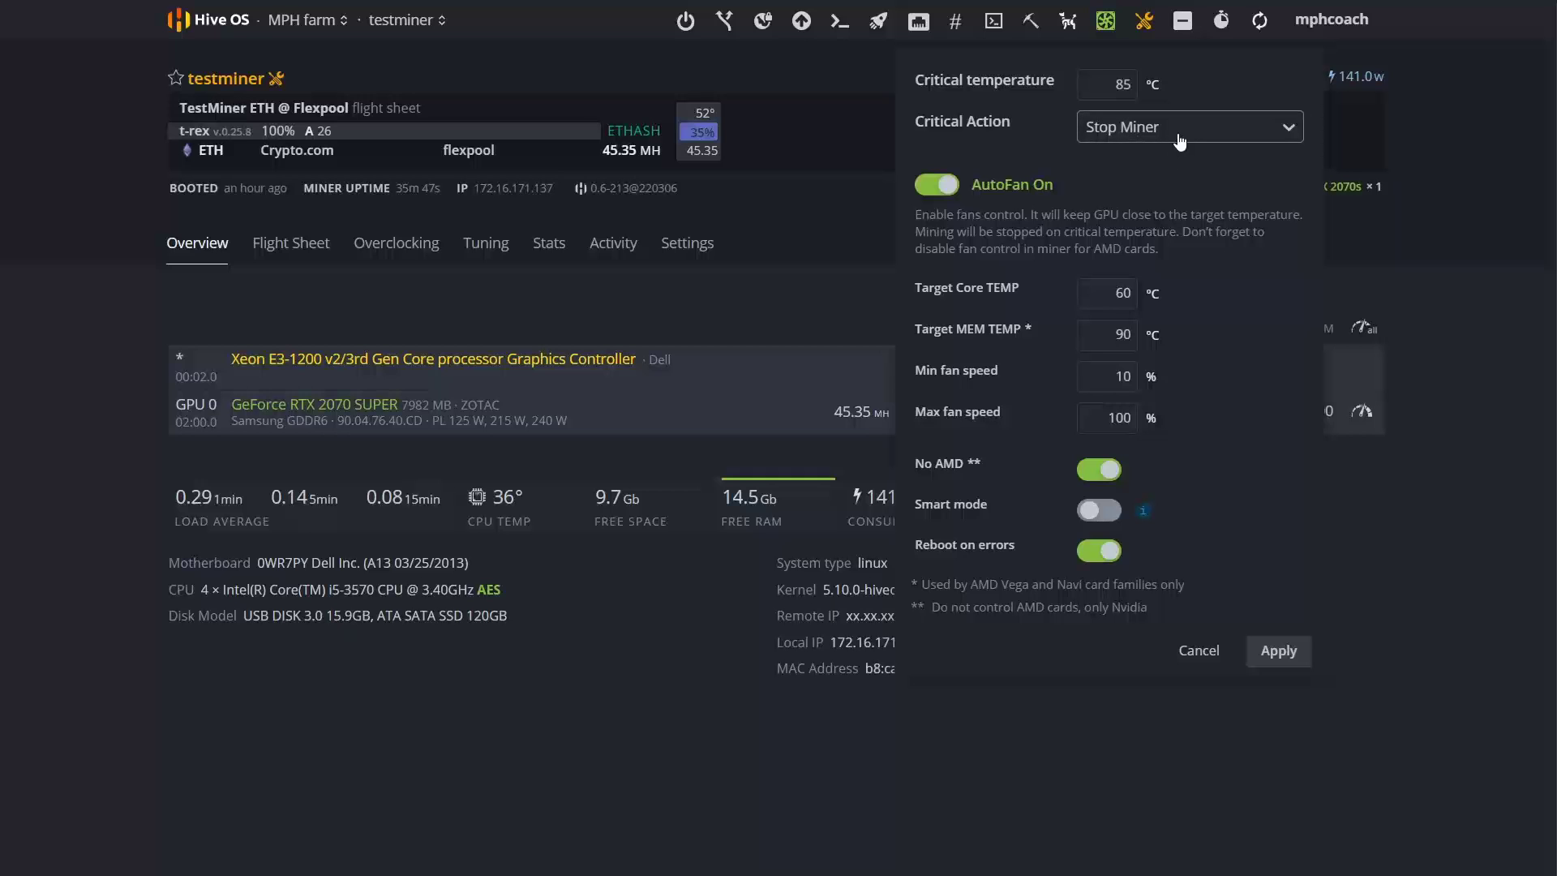
left_click(1188, 652)
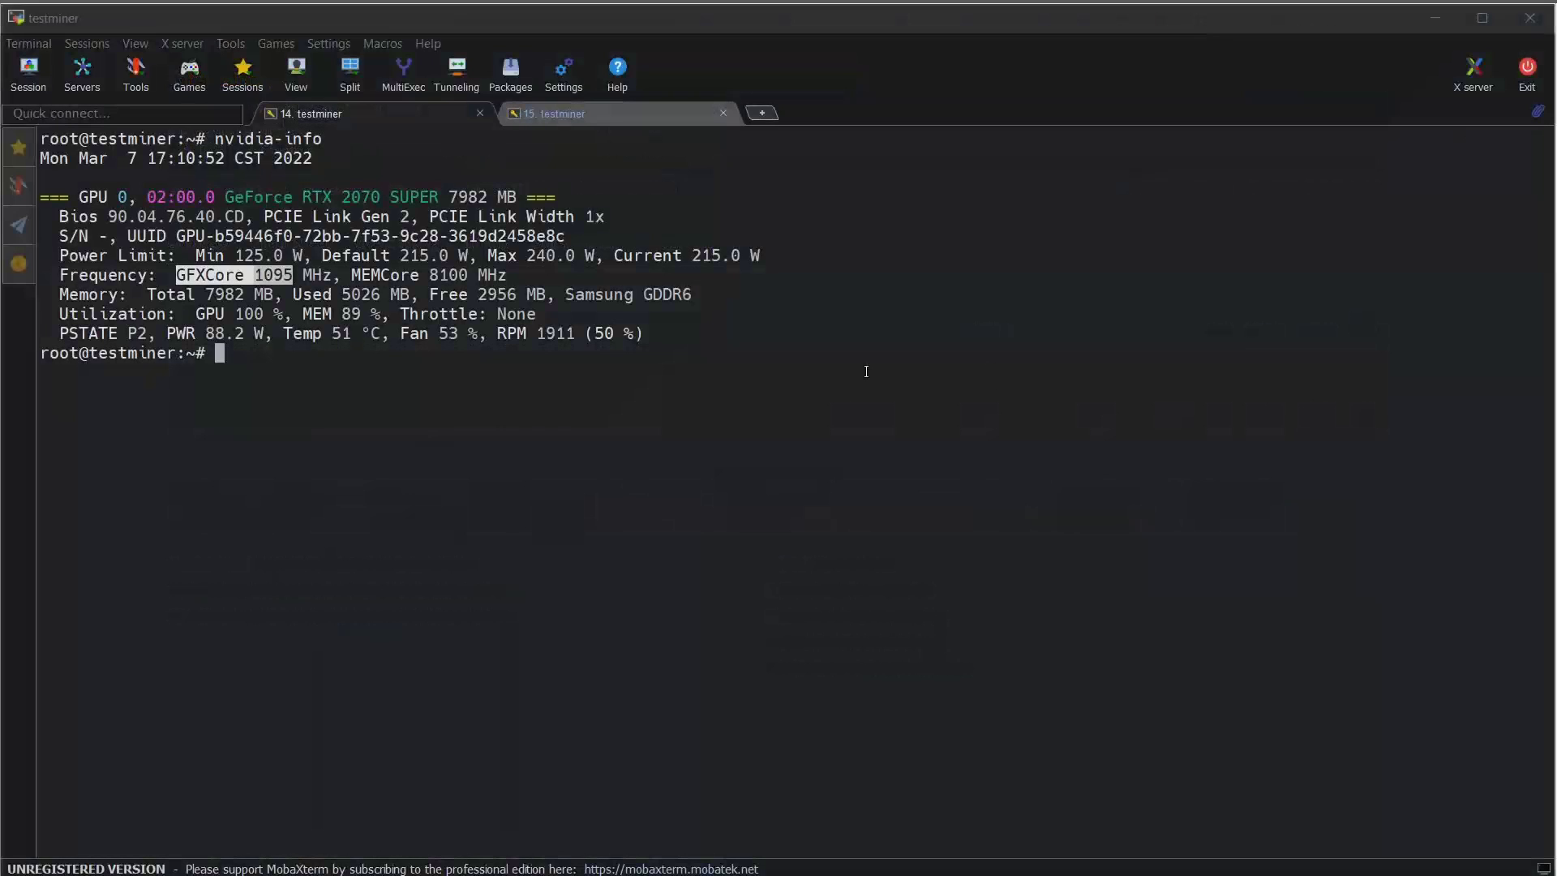
Step: Rerun nvidia-info in the testminer terminal, check memory utilization and temperature, and view the t-rex miner session
left_click(863, 371)
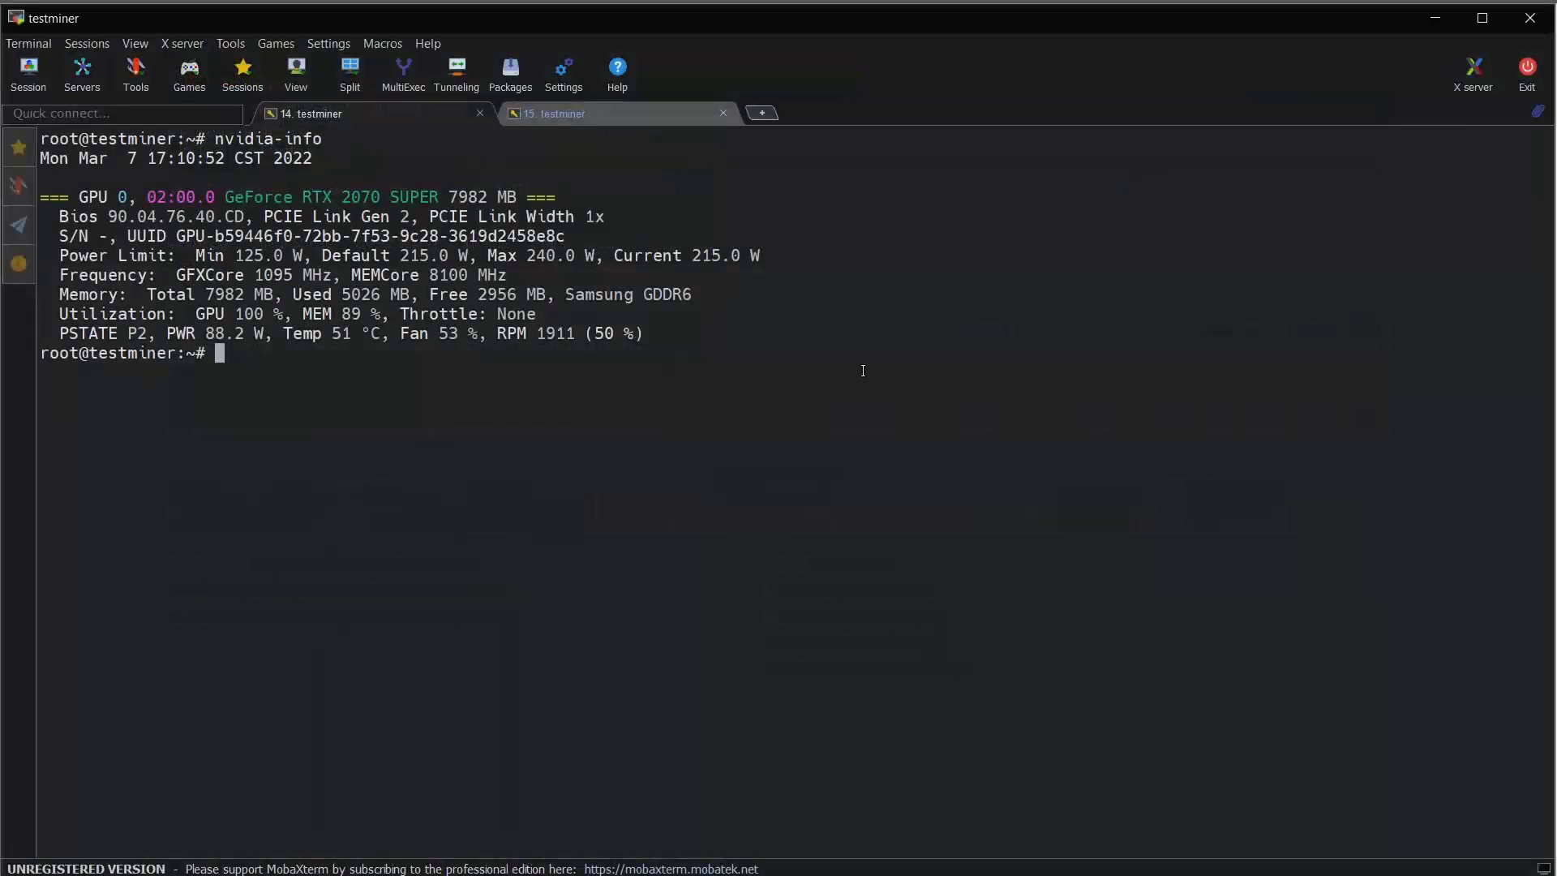
key("Up")
key("Return")
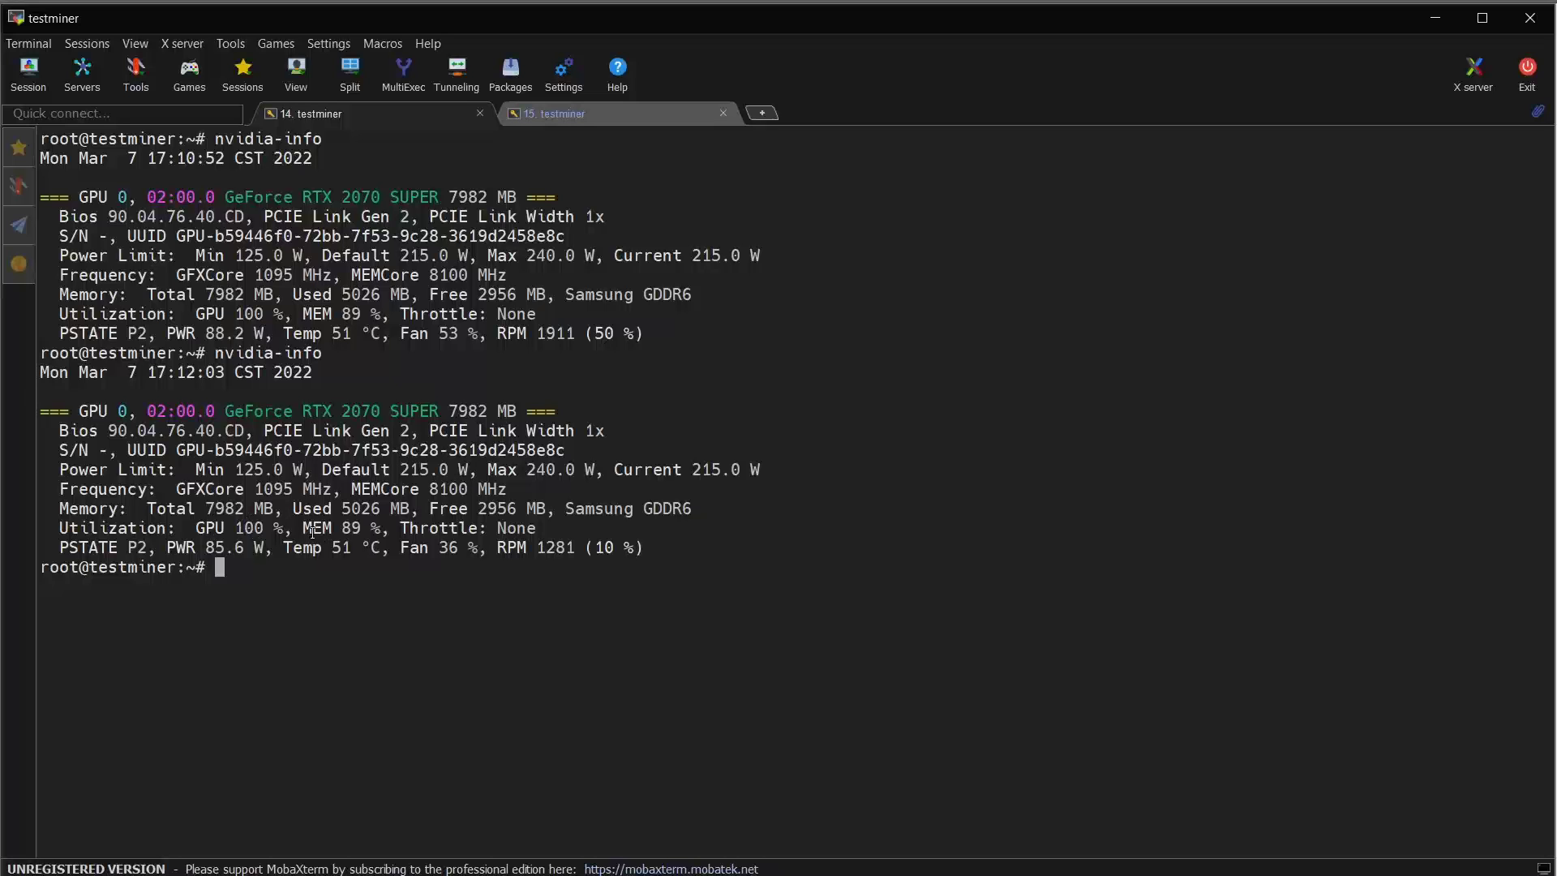
left_click_drag(305, 528, 355, 528)
left_click_drag(357, 548, 333, 547)
left_click(591, 121)
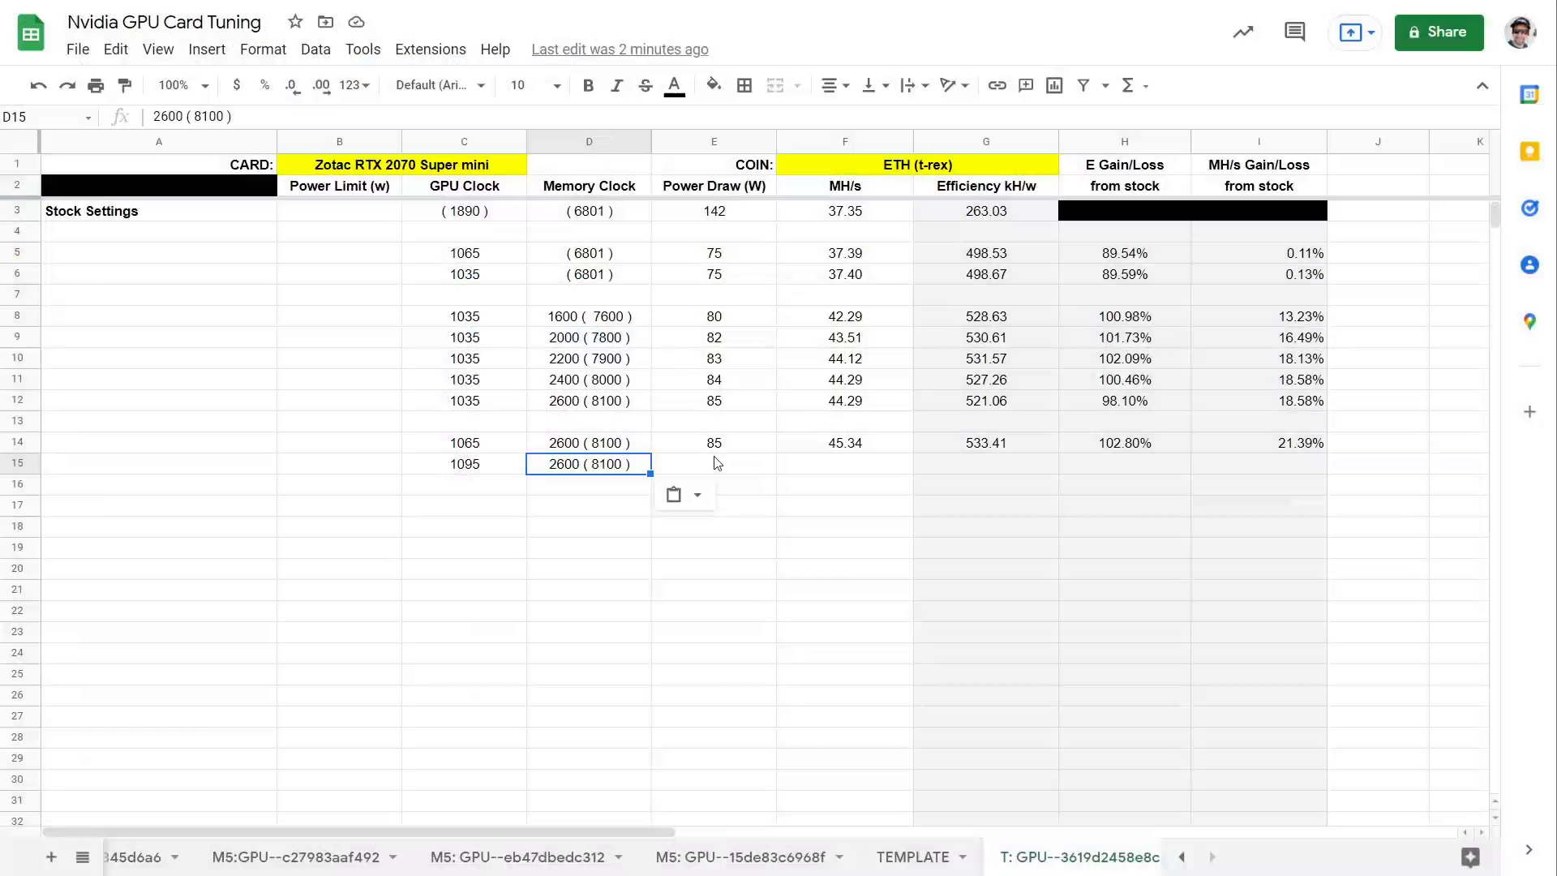
Step: In row 15 of the Nvidia GPU Card Tuning spreadsheet, enter a power draw of 86 W and a hashrate of 45.33 MH/s
left_click(718, 463)
type("85")
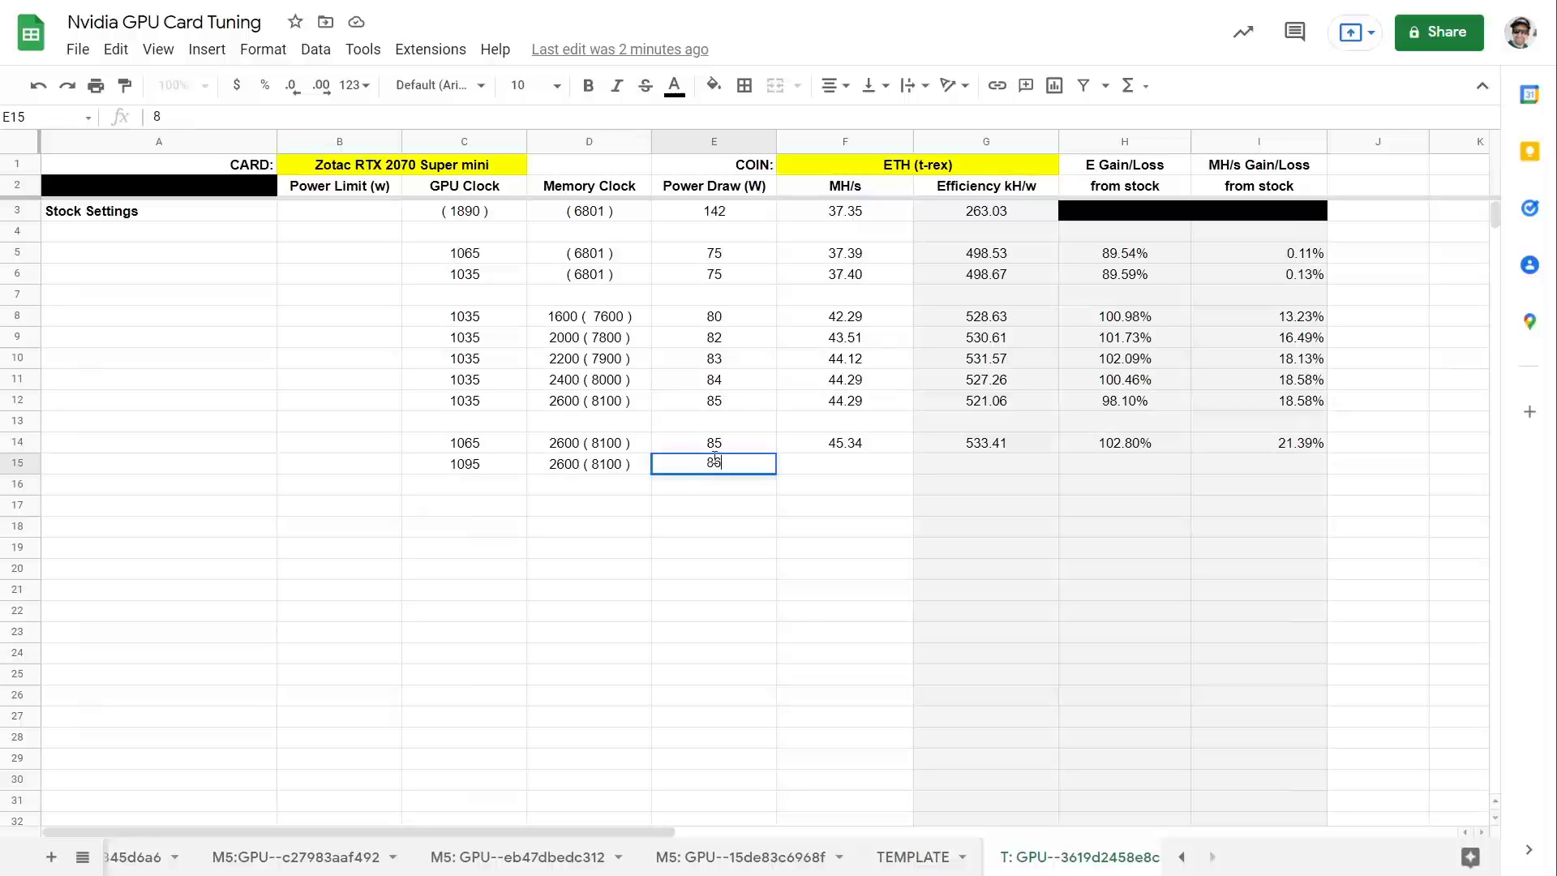
key("Tab")
type("4")
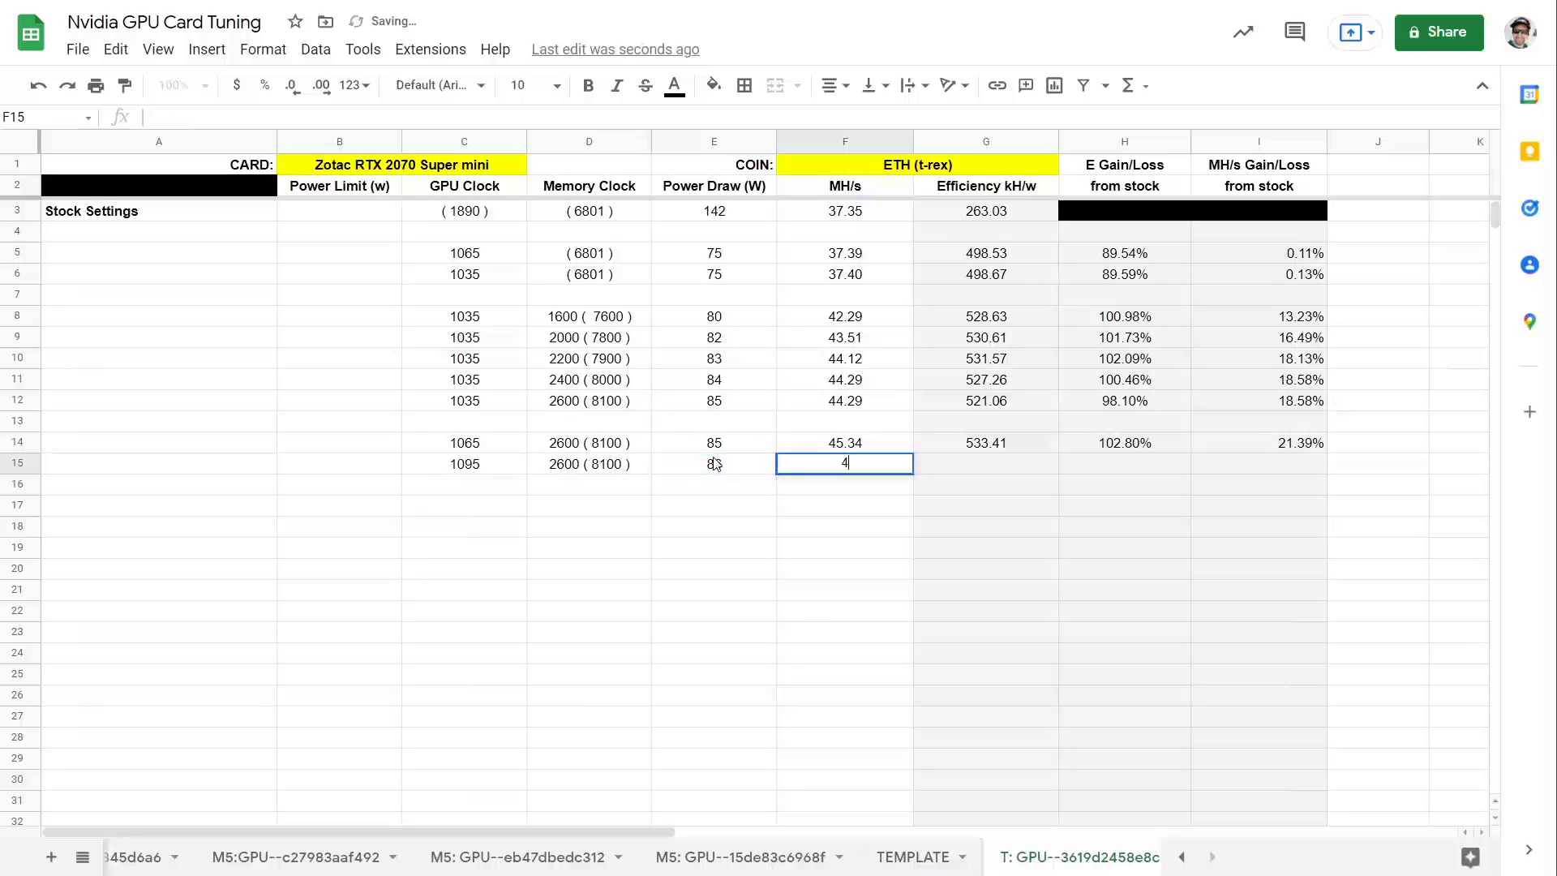
type("5")
key("BackSpace")
type("5.33")
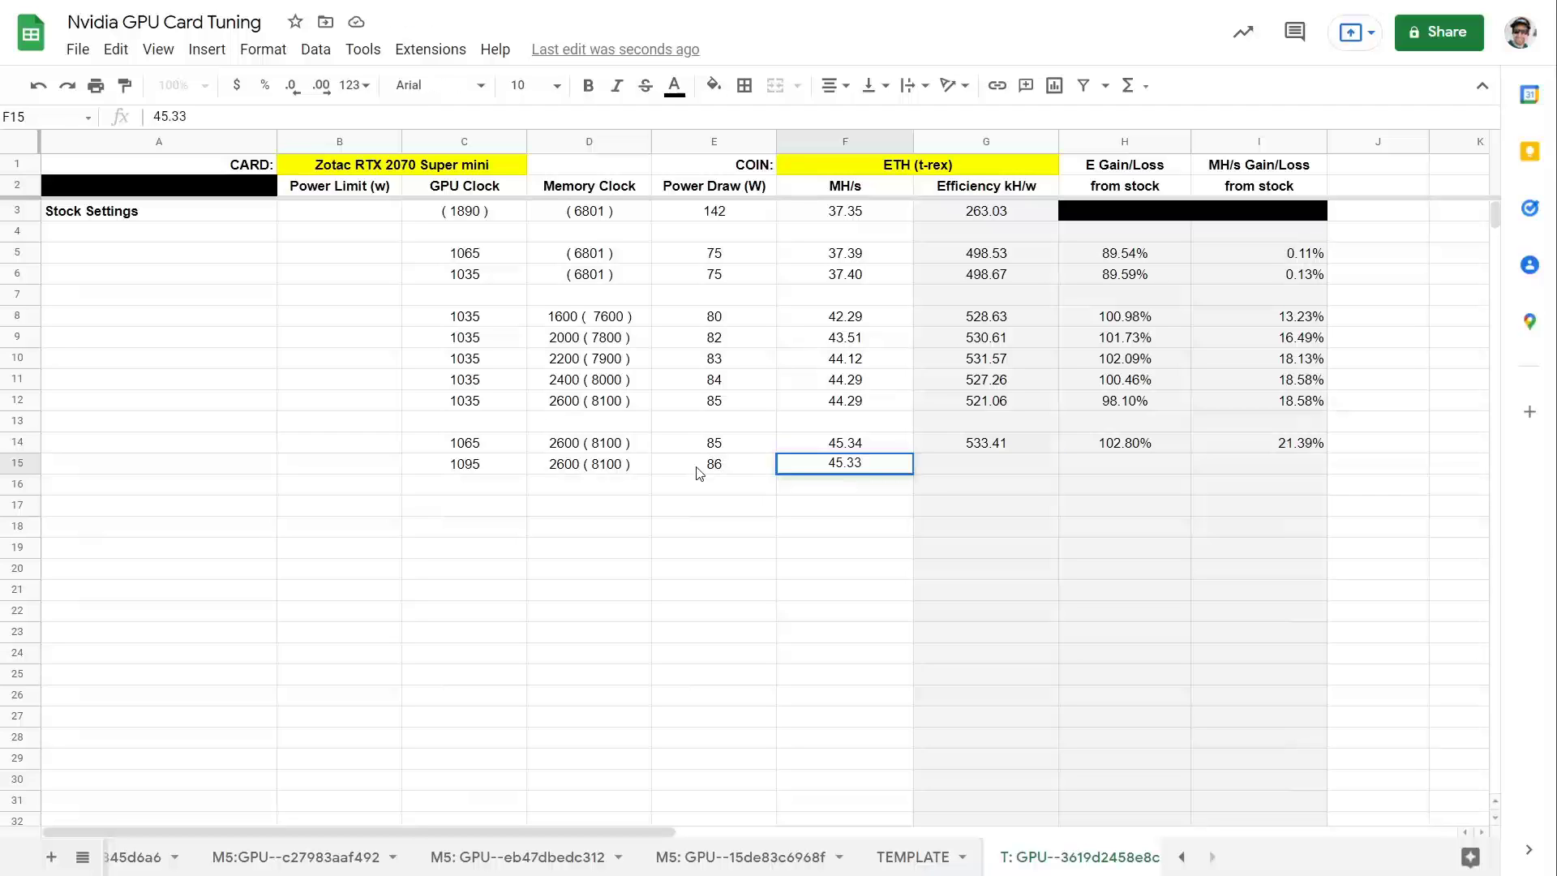
key("Tab")
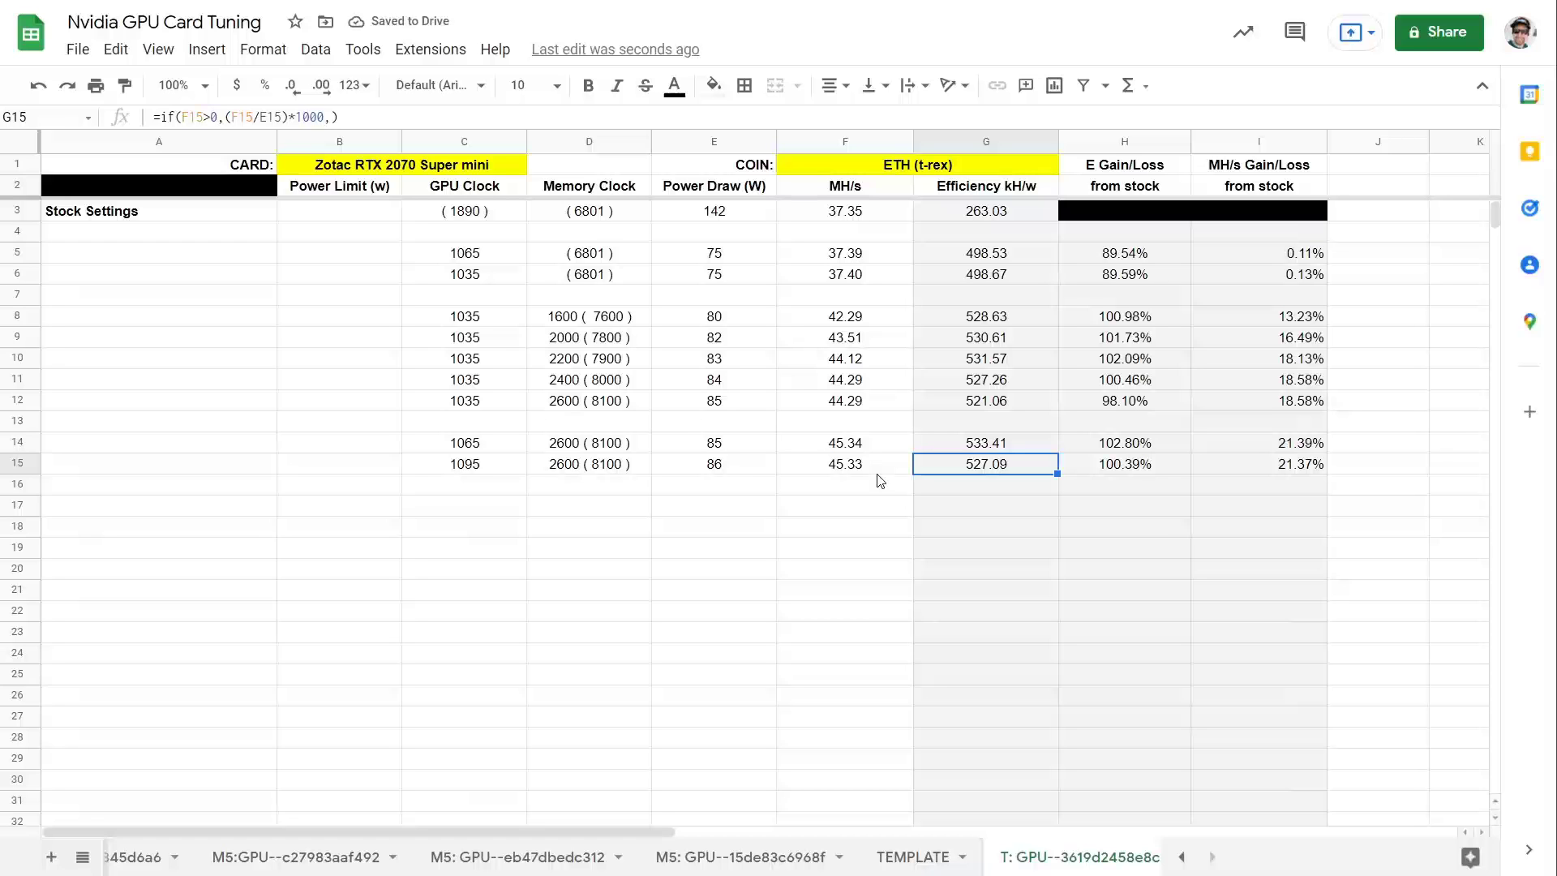
left_click(718, 469)
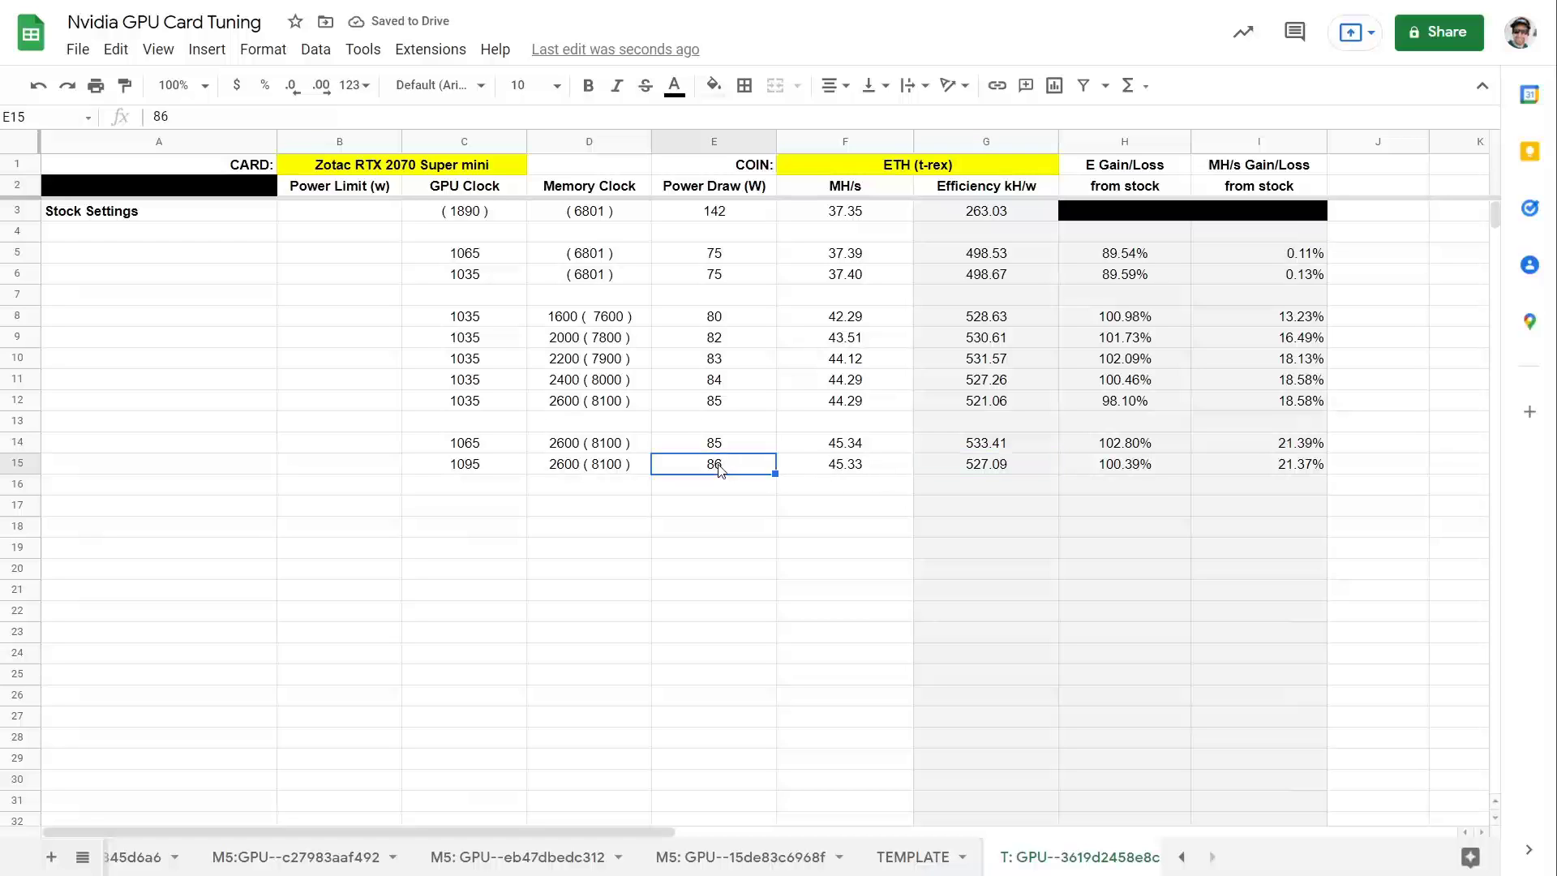
left_click(858, 471)
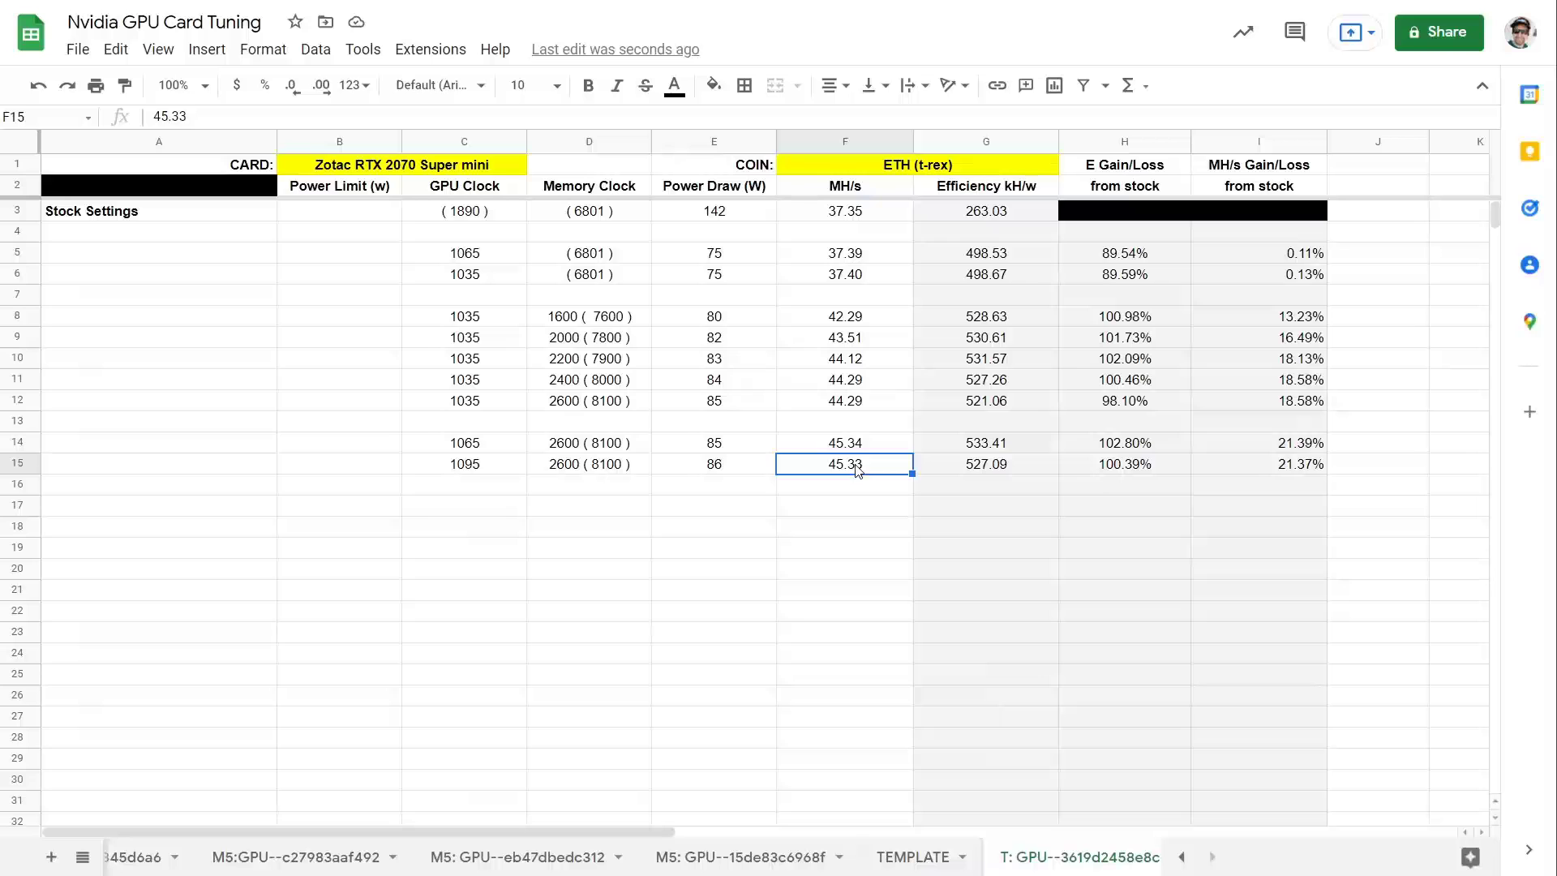
left_click(1004, 468)
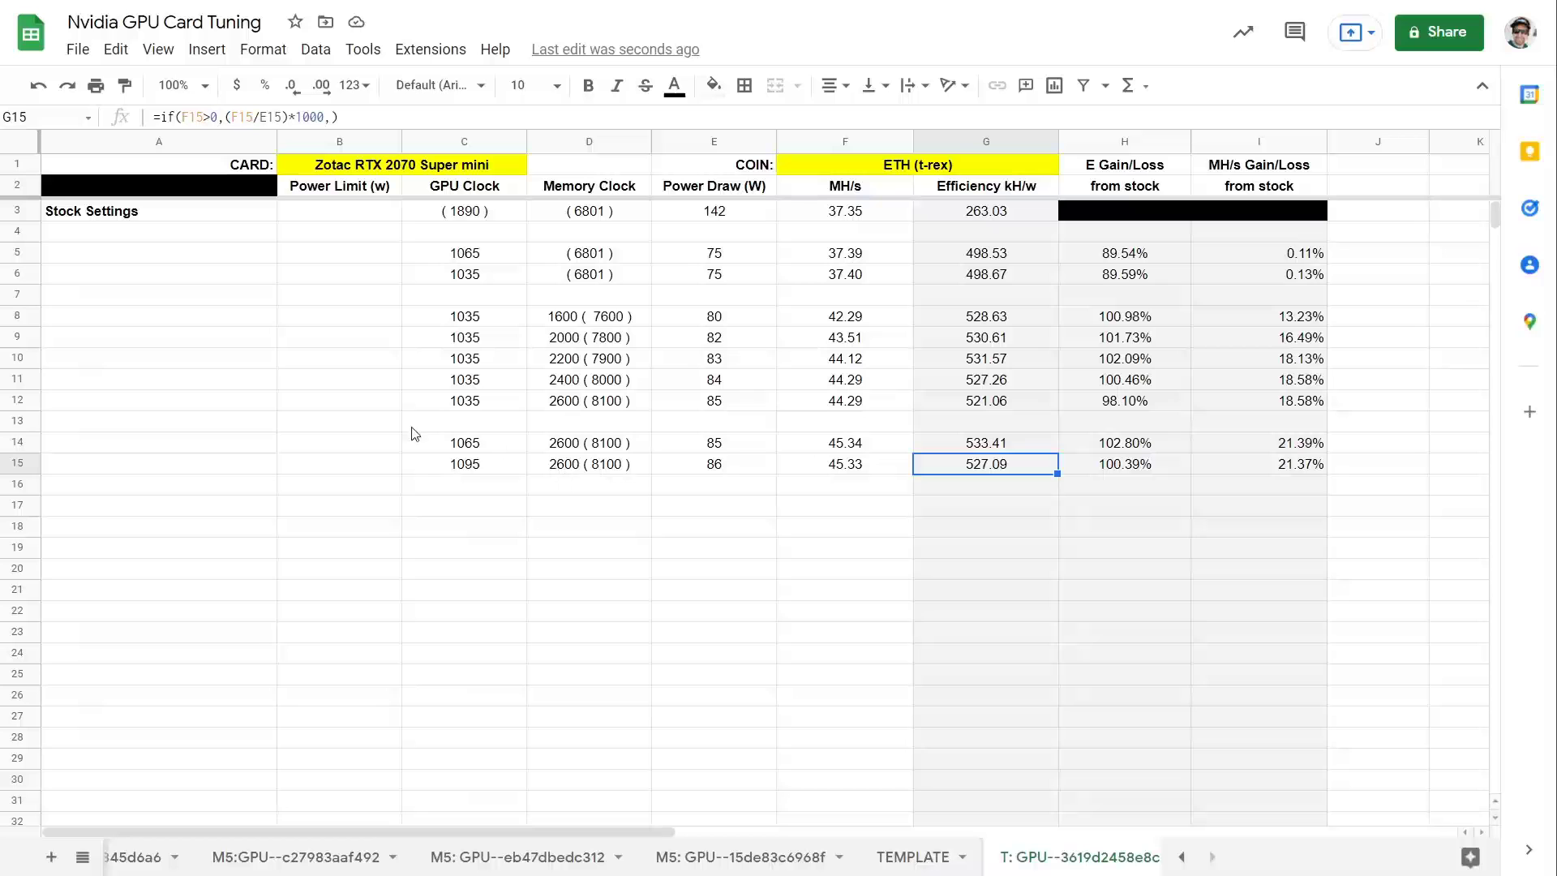
Step: Try a bright green fill on the blank cells A14:B14 and undo it
left_click_drag(362, 445, 254, 442)
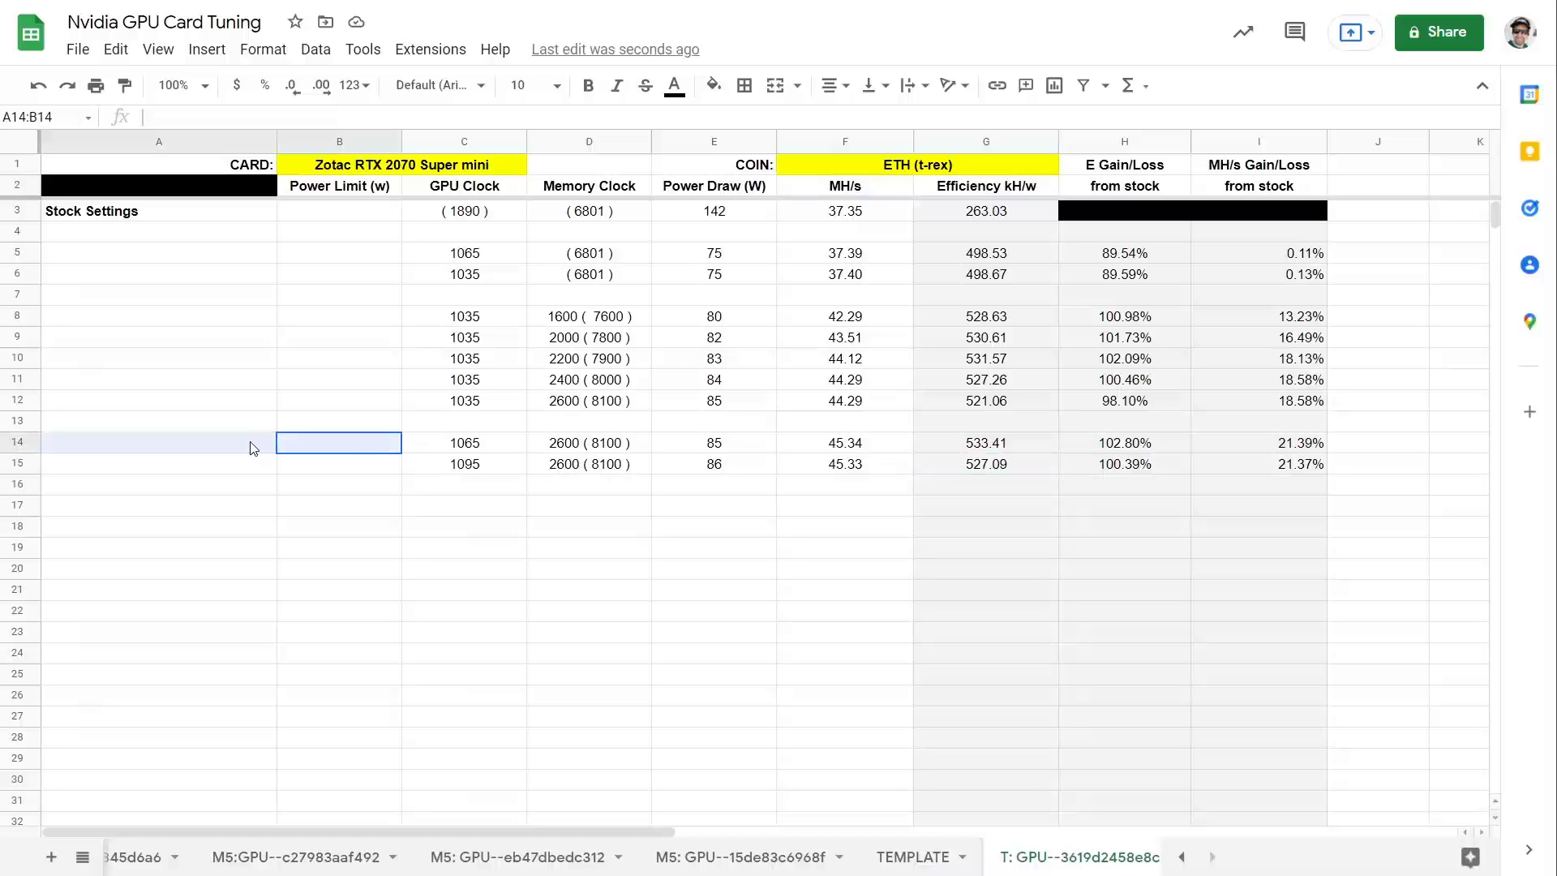
left_click(713, 85)
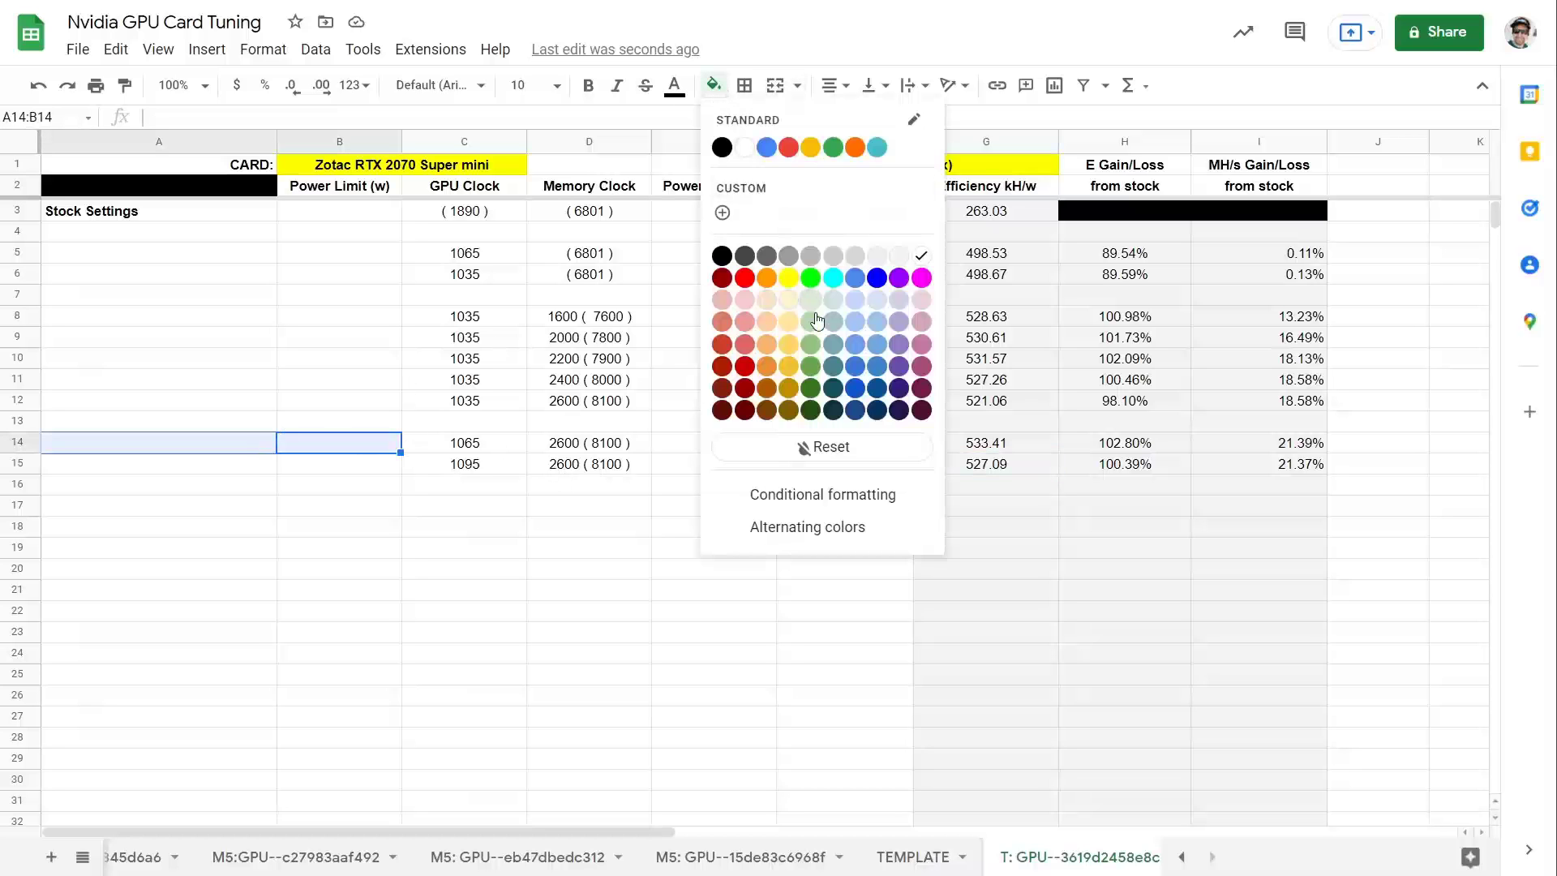
left_click(811, 280)
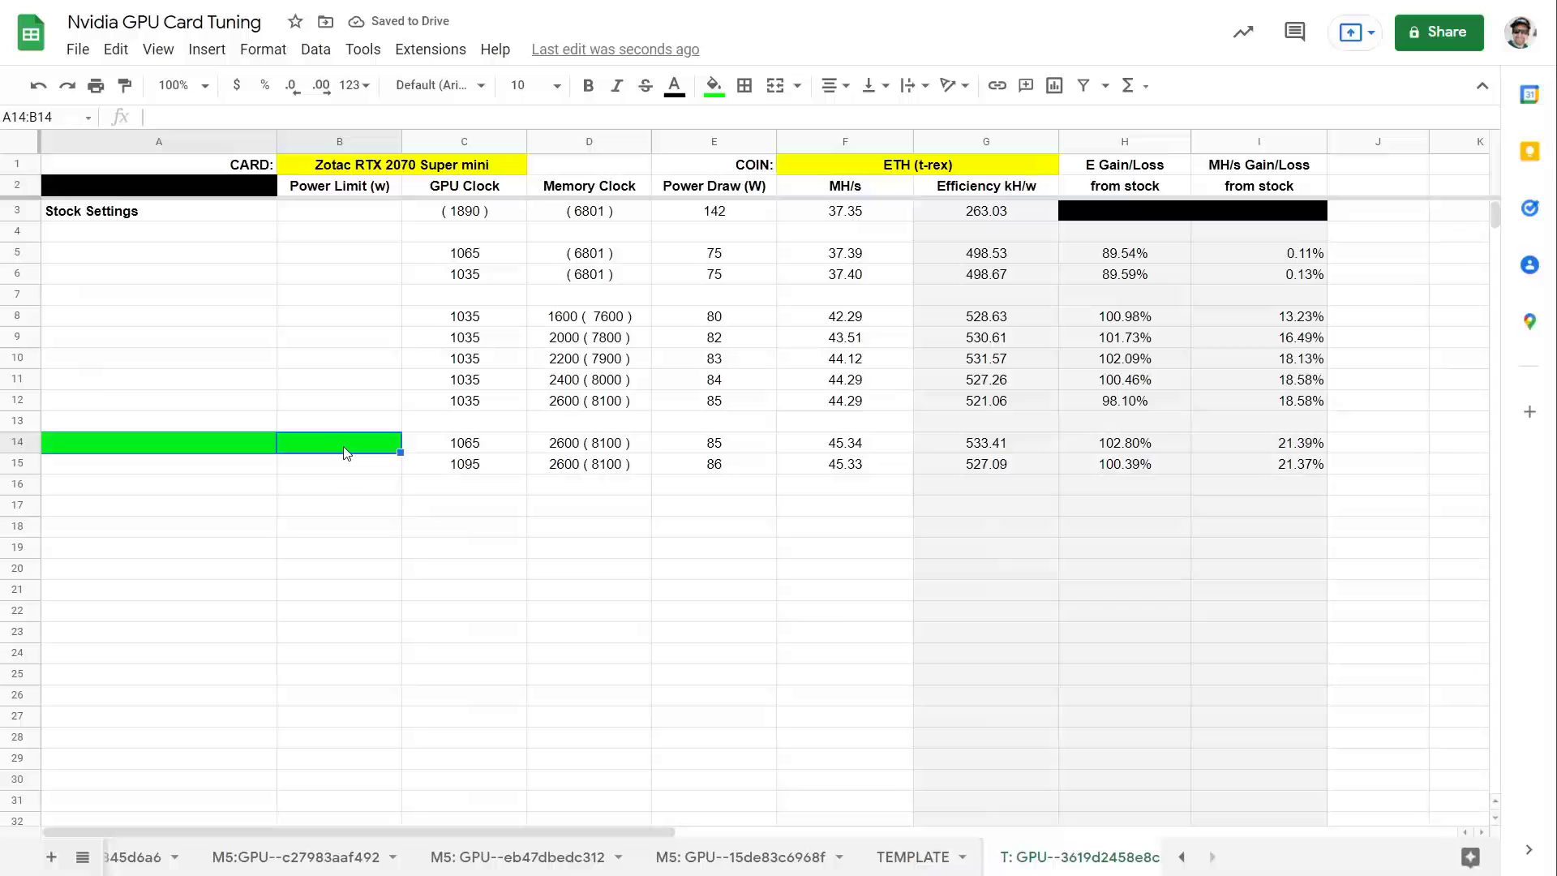
key("ctrl+z")
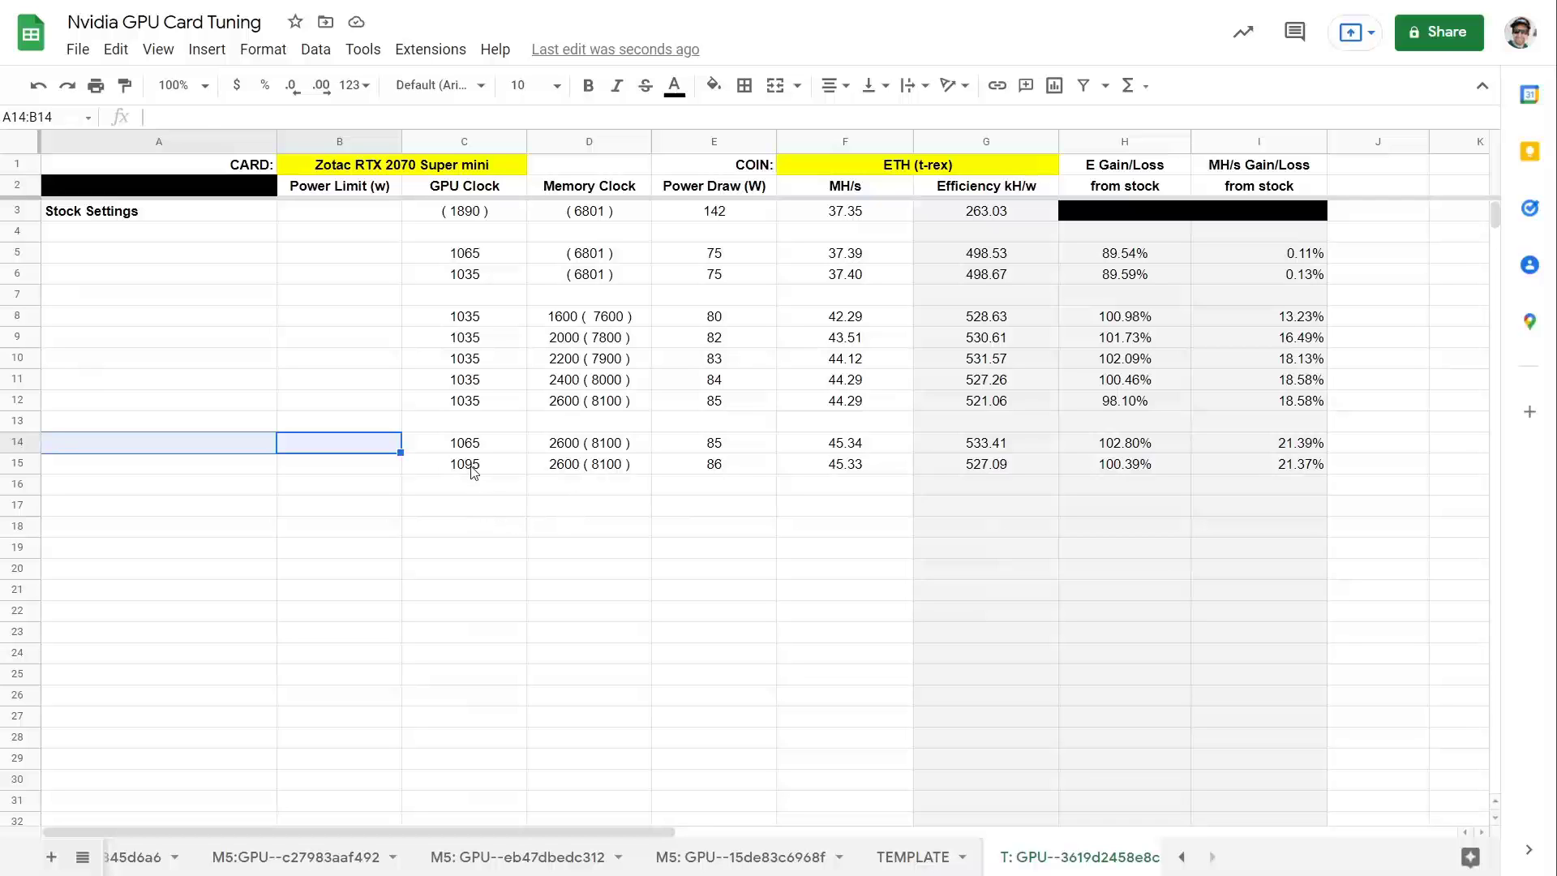
Step: Start a new test entry in row 17 with GPU clock 1095 and memory clock "2800 ( 8200 )"
left_click(491, 509)
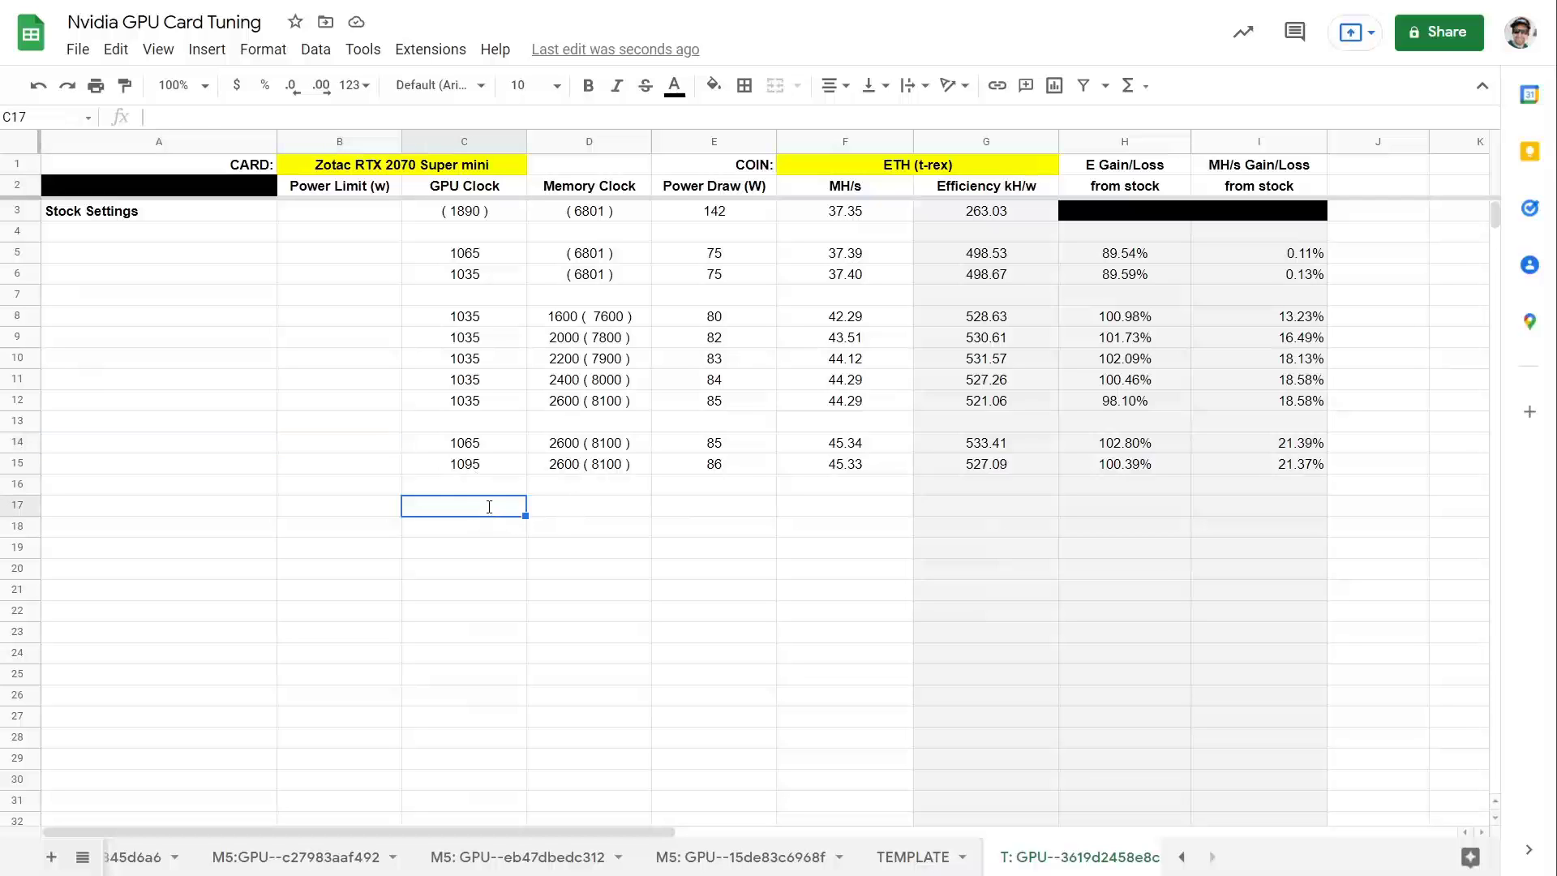
type("1095")
key("Tab")
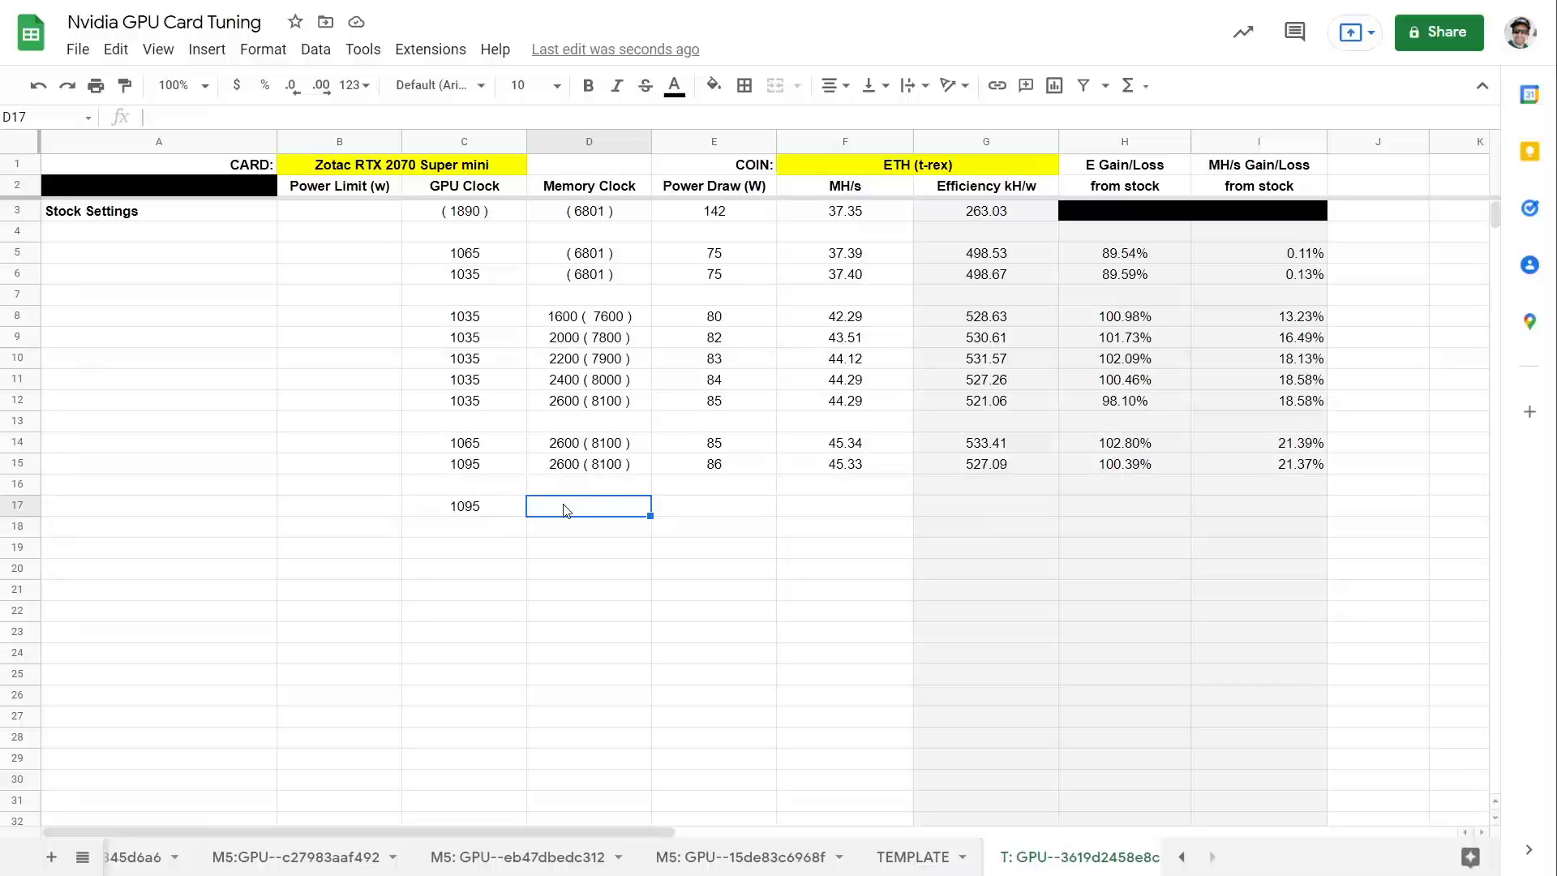
type("2800 ( 7")
key("BackSpace")
type("8")
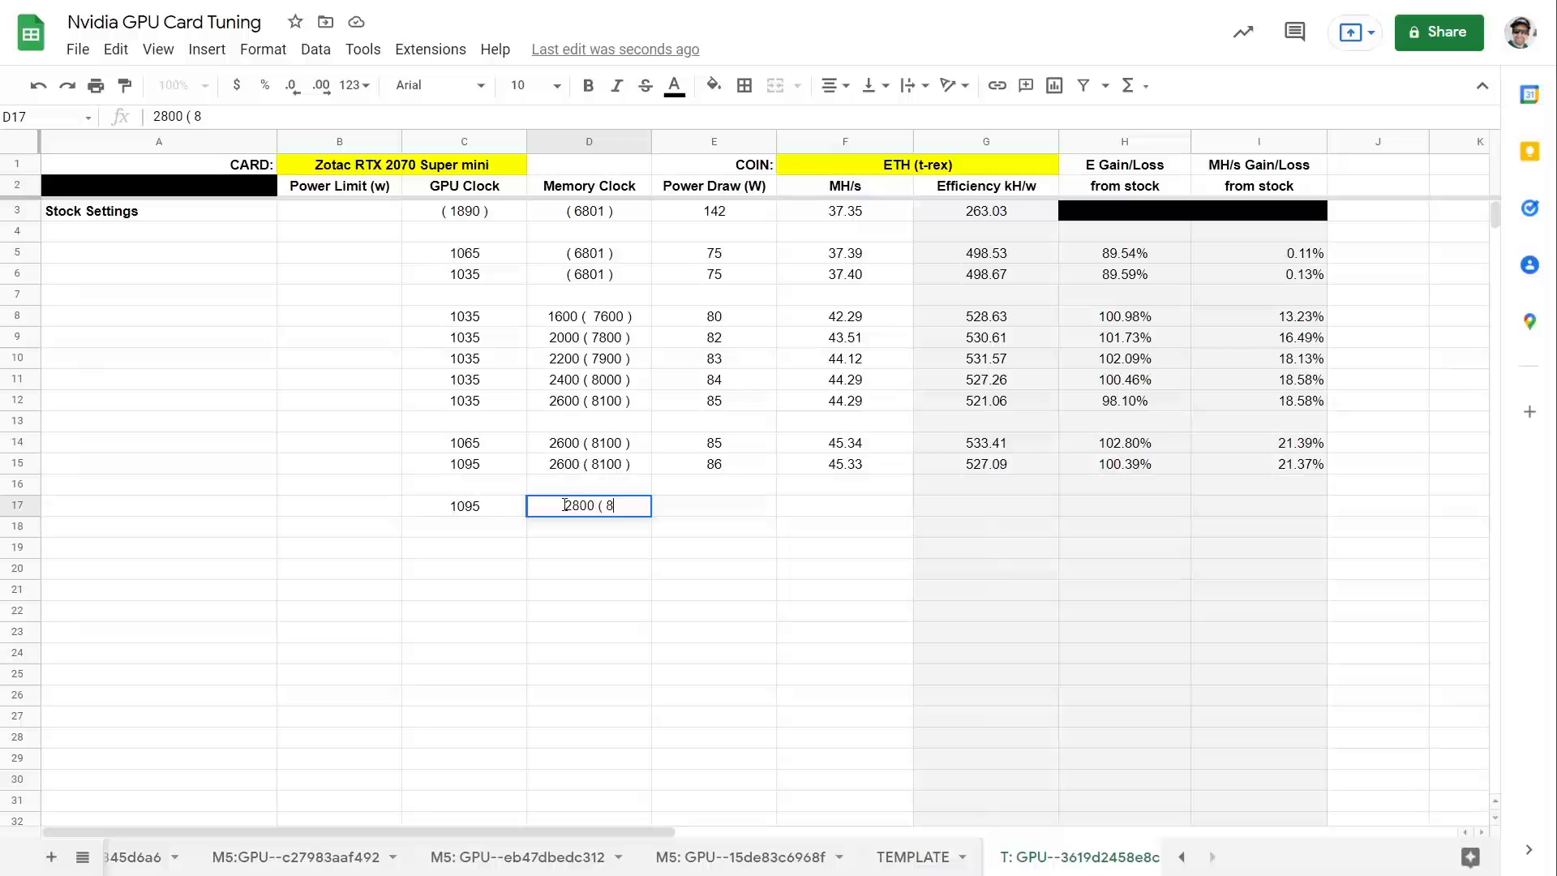
type("200 )")
key("Tab")
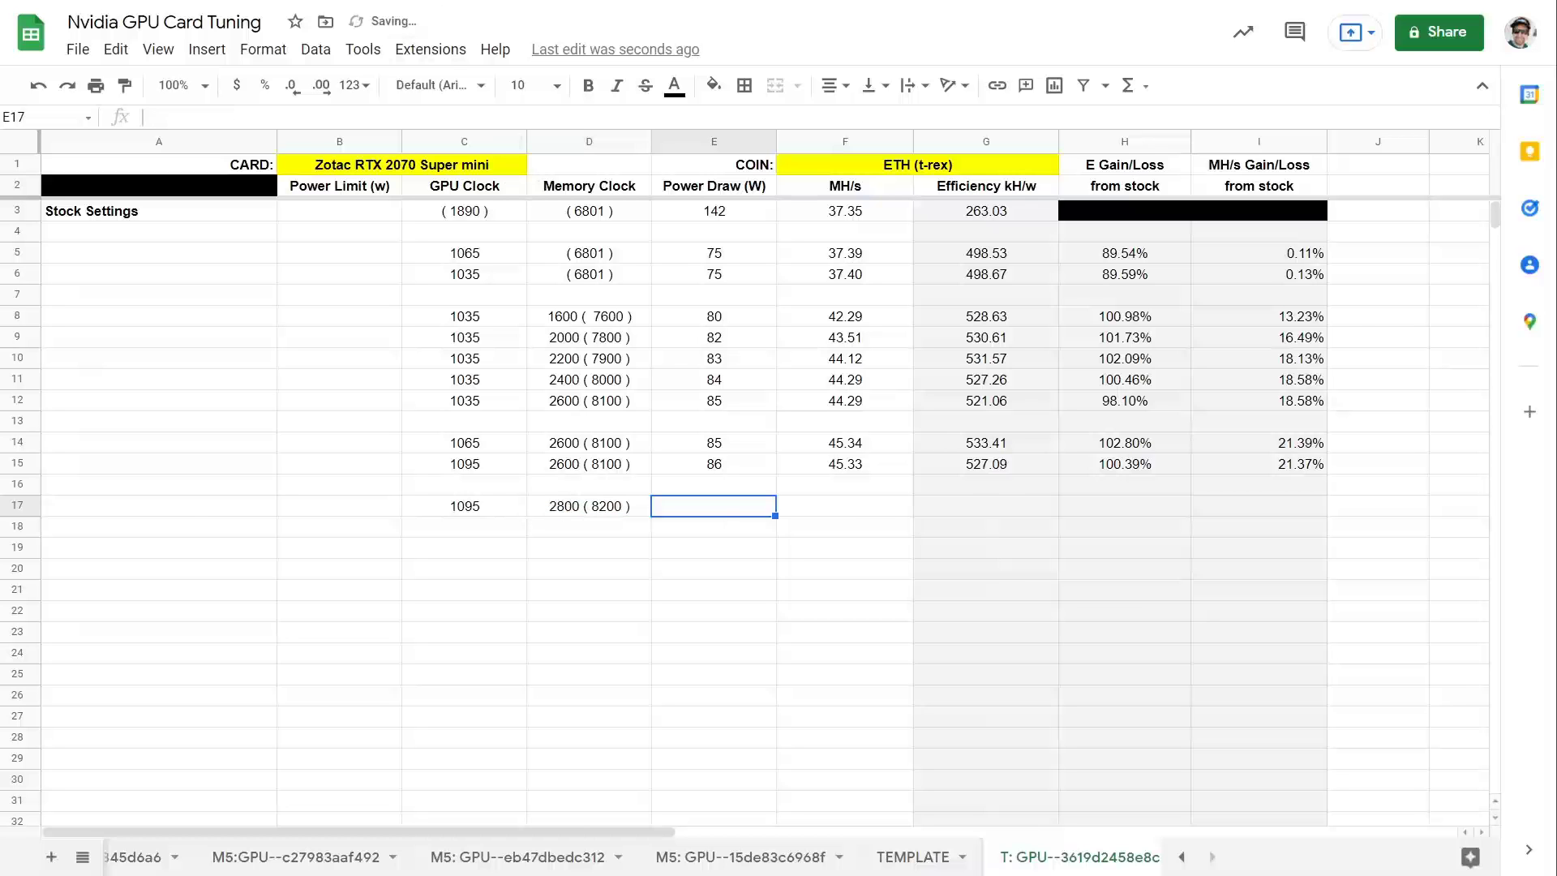
Step: In Hive OS, set GPU 0's memory clock to 2800 MHz and apply the overclock
key("alt+Tab")
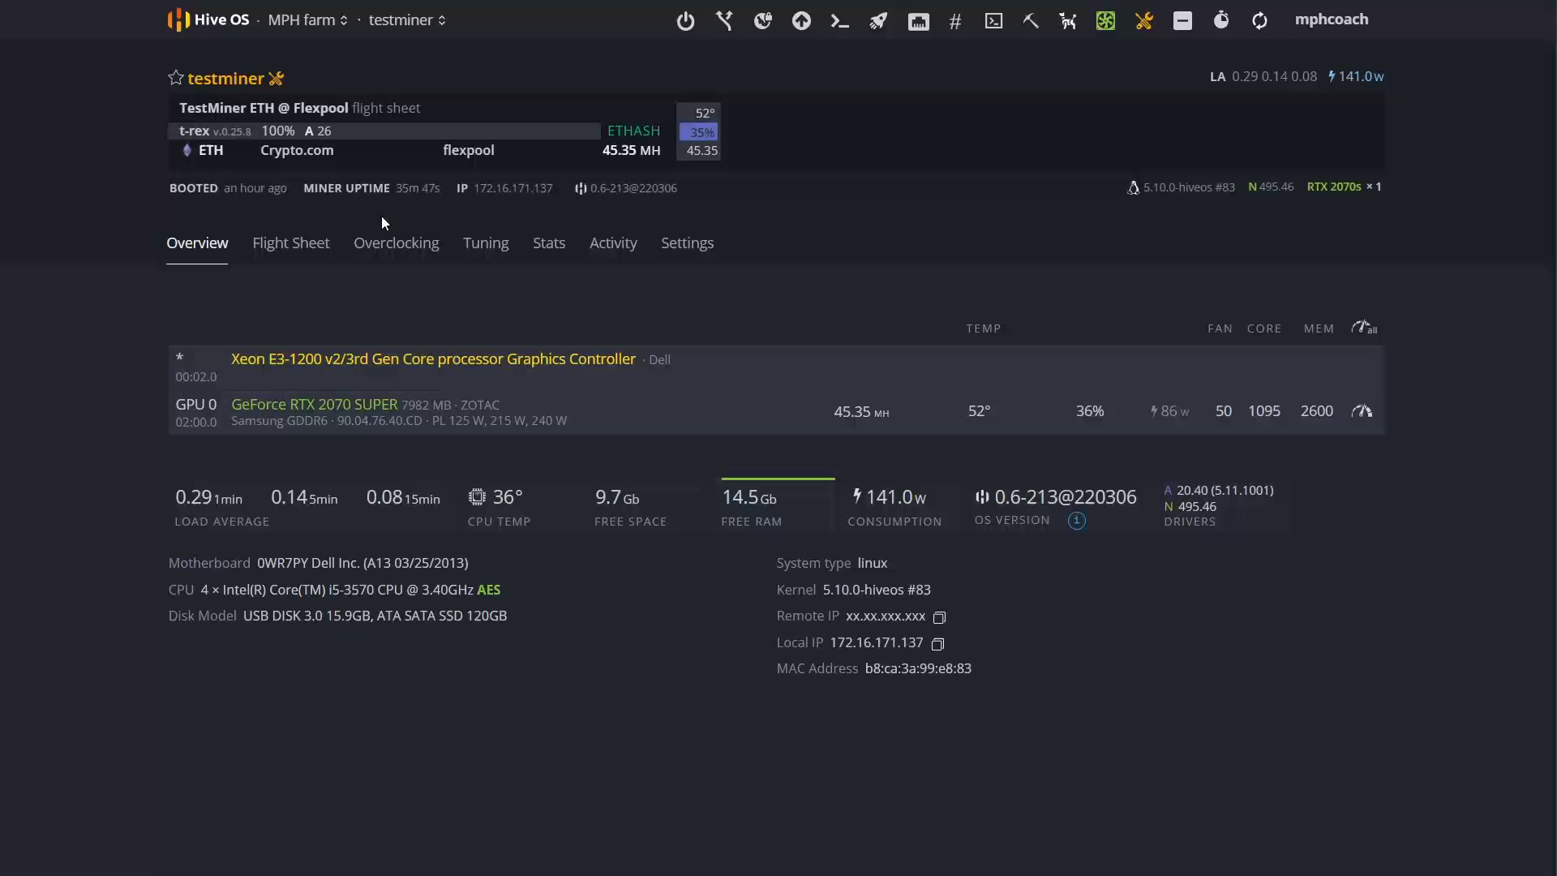
left_click(1364, 412)
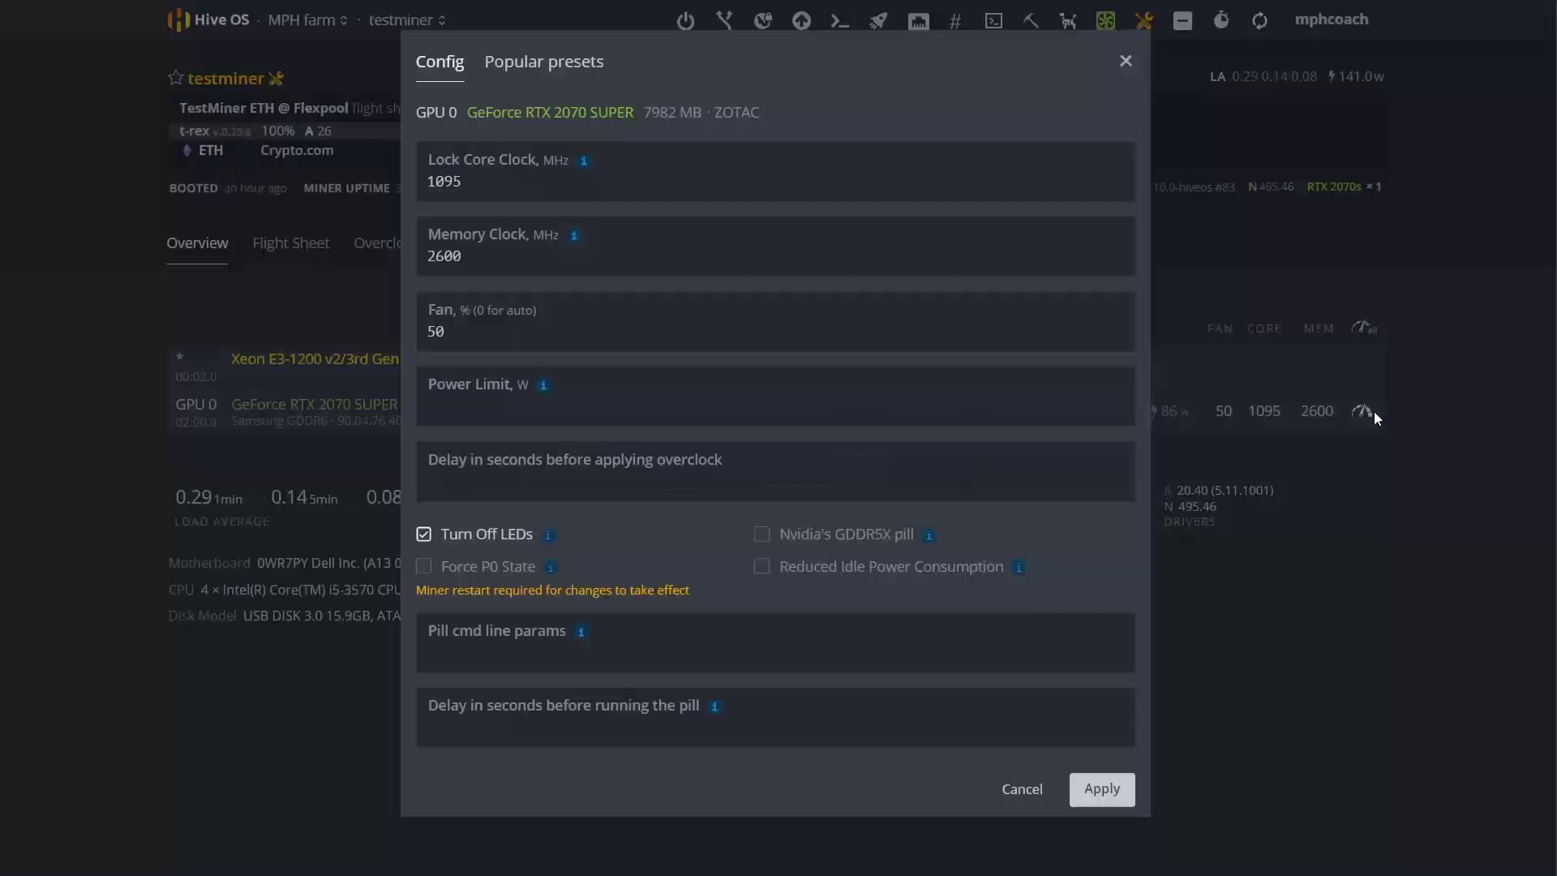
double_click(474, 258)
type("2800")
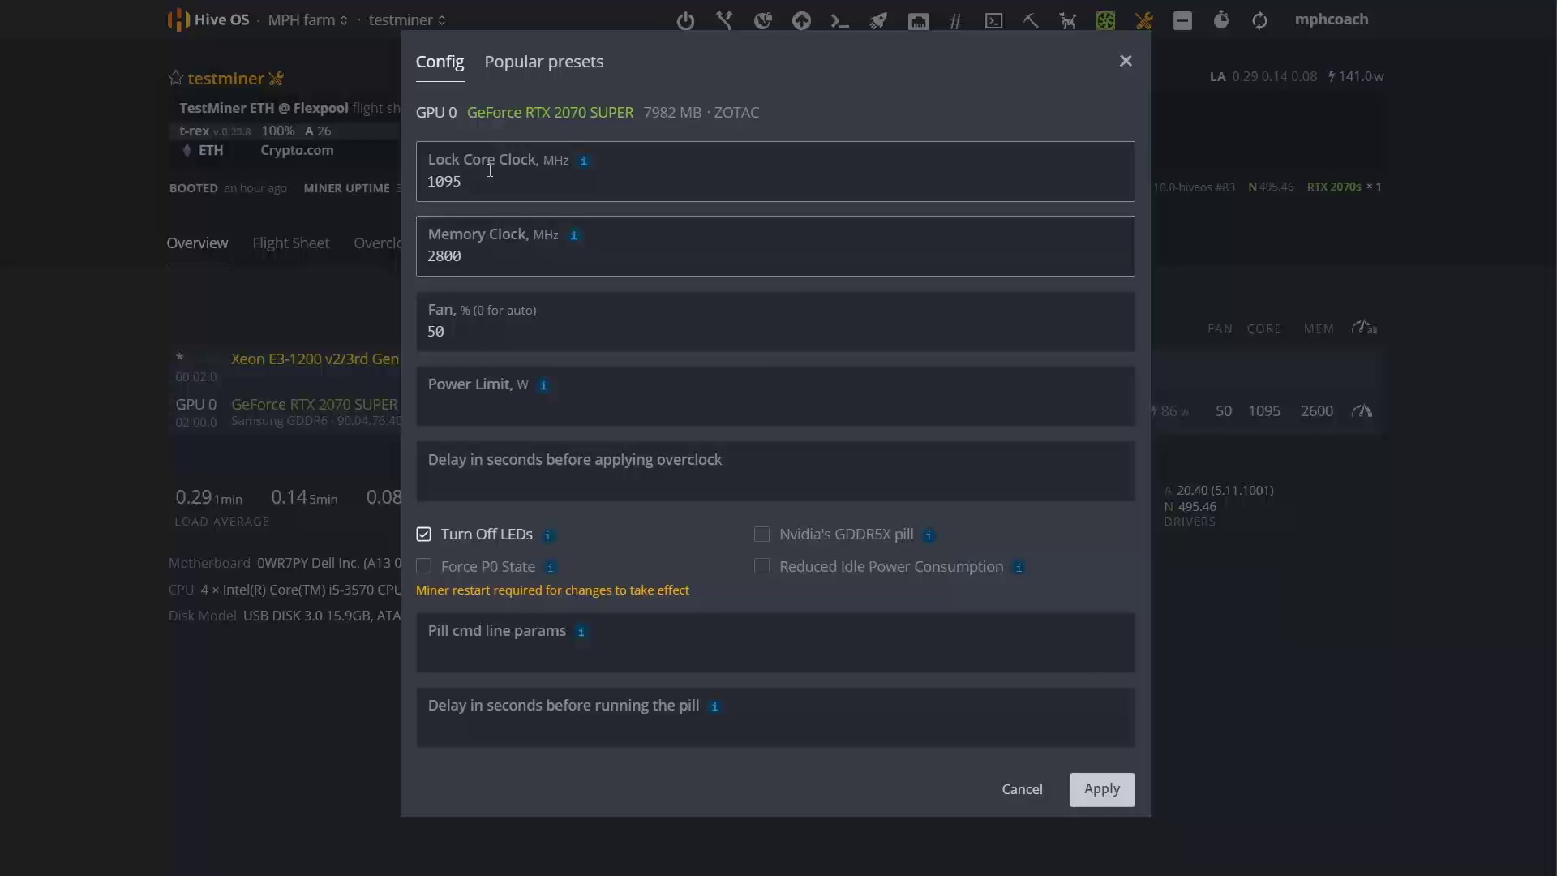
left_click(483, 261)
left_click_drag(484, 181, 428, 191)
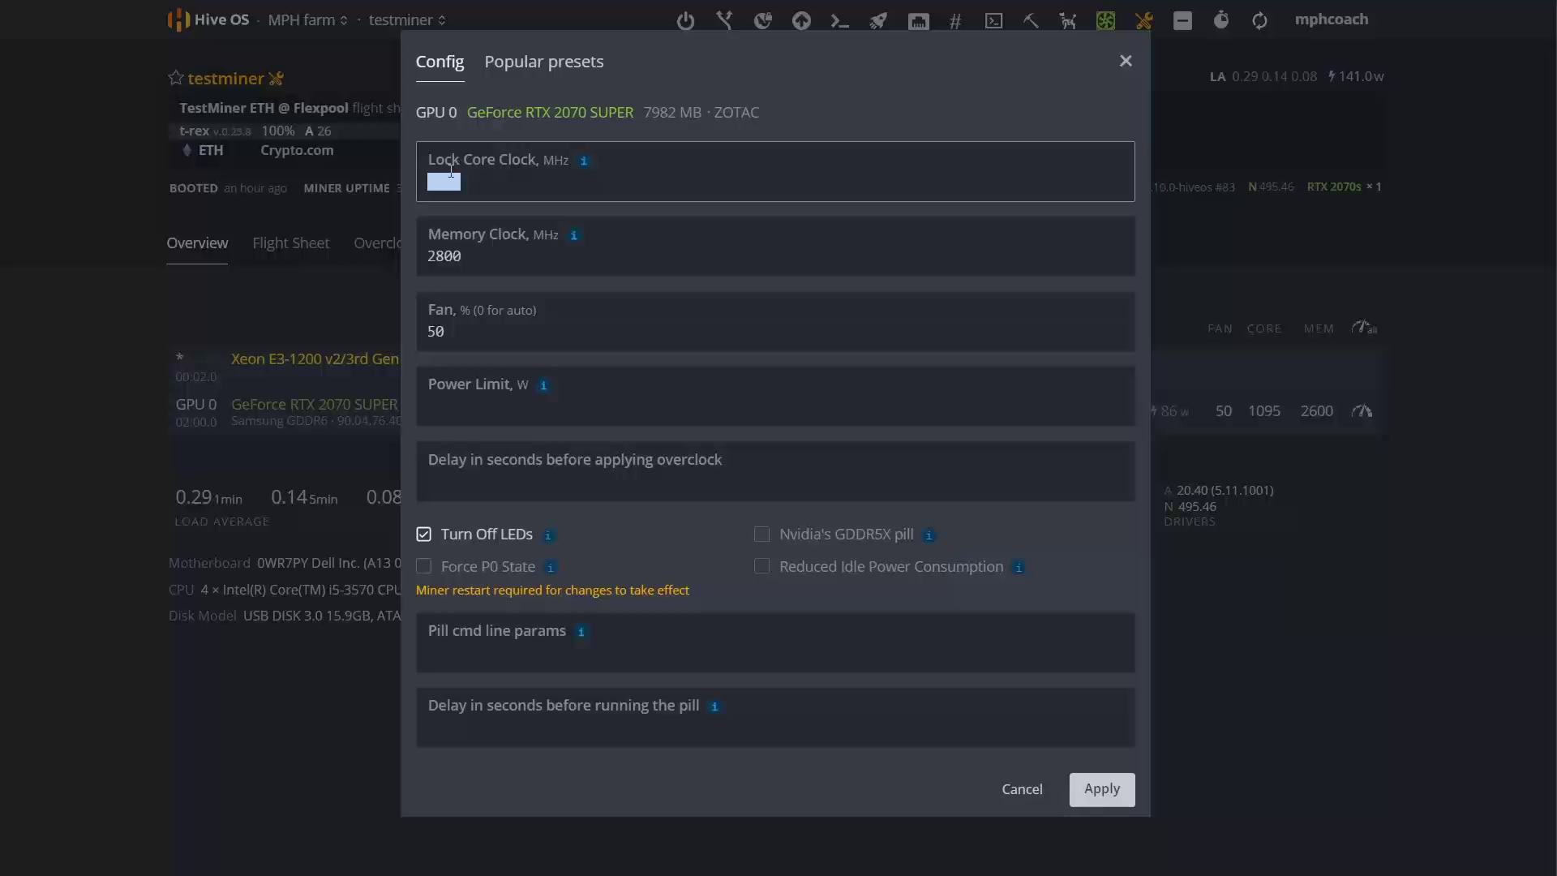
left_click(452, 180)
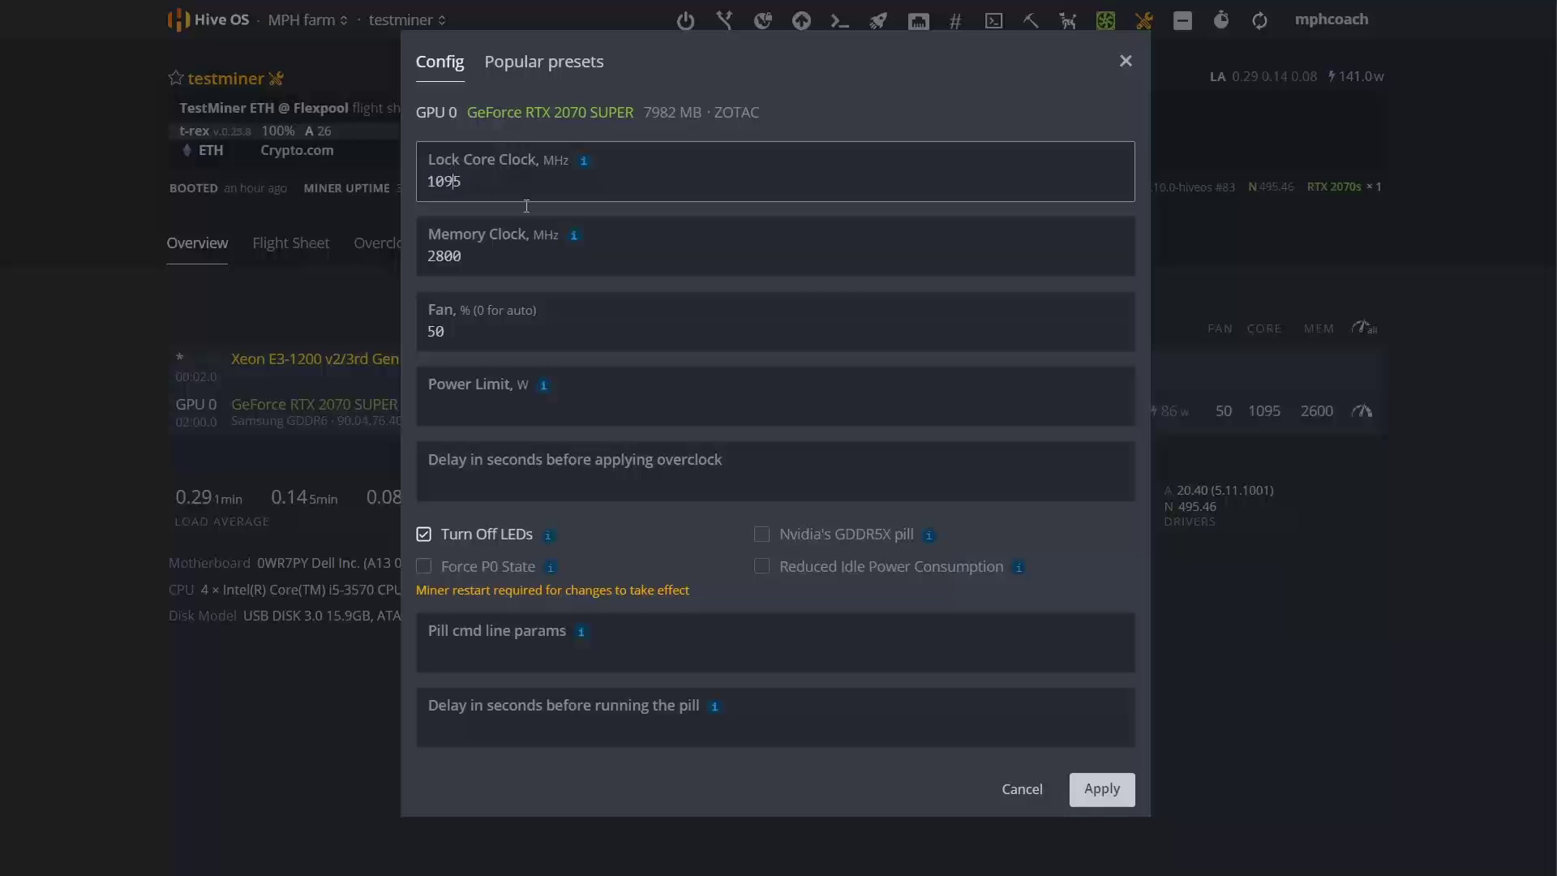
left_click(1101, 791)
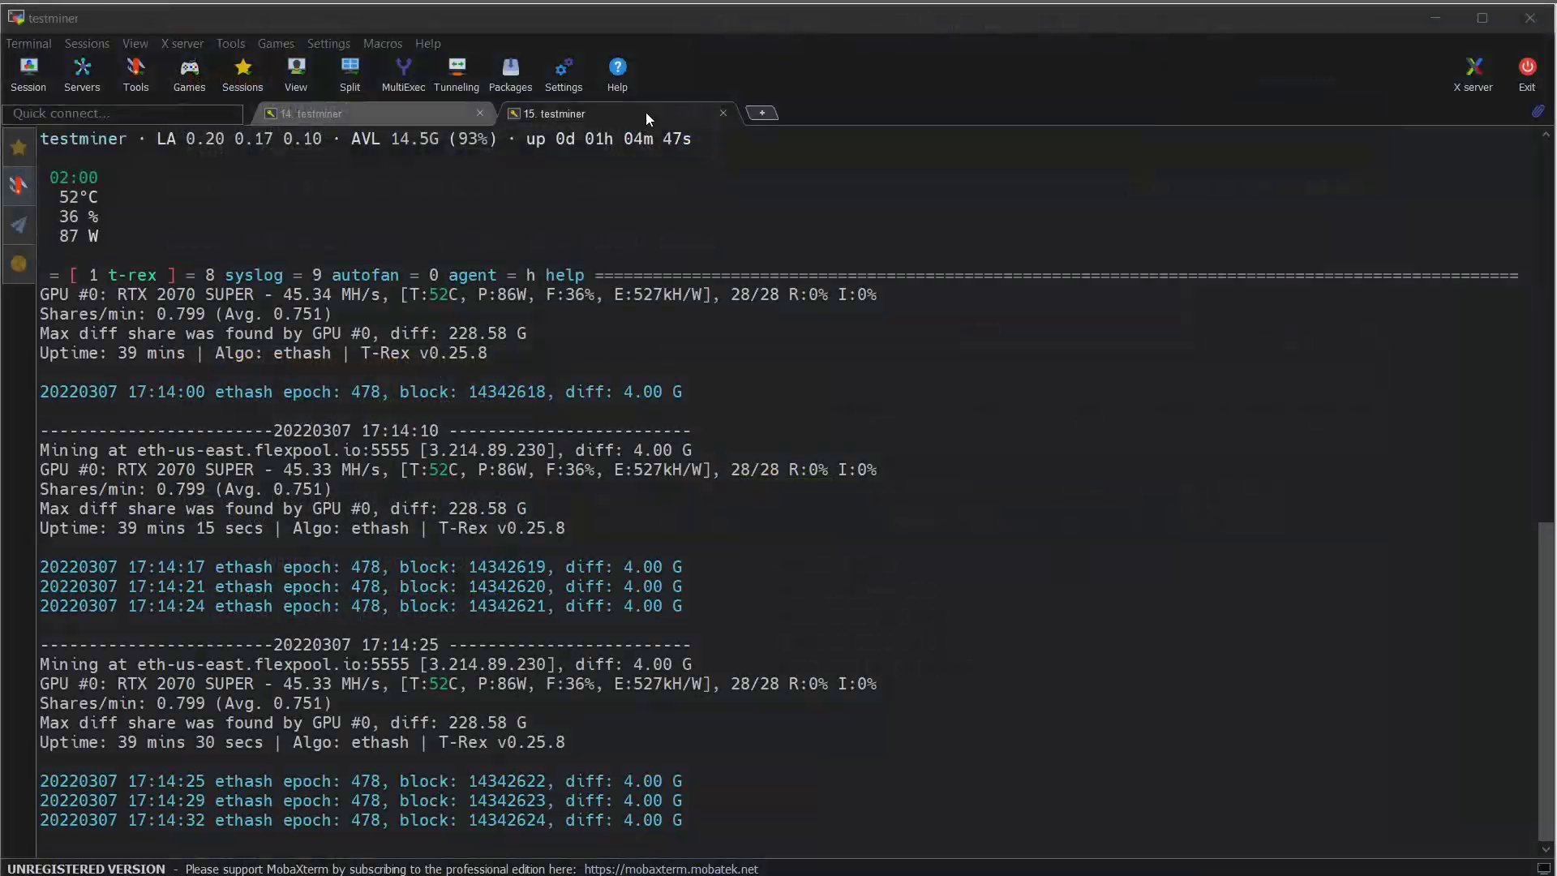
Step: Clear the testminer command-line terminal and run nvidia-info again
left_click(343, 112)
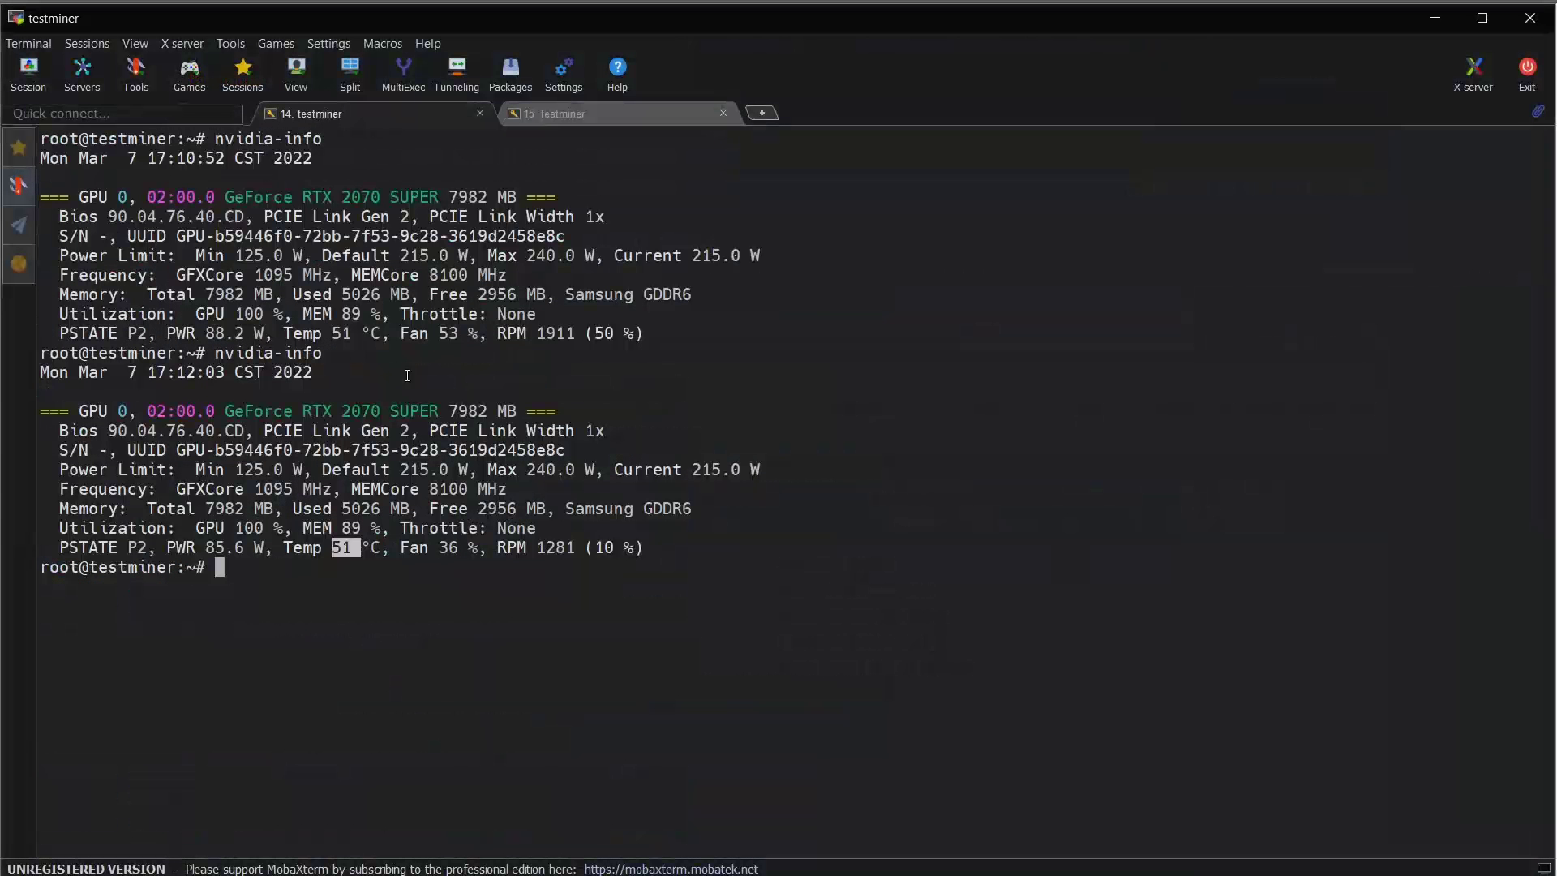
key("ctrl+l")
key("Up")
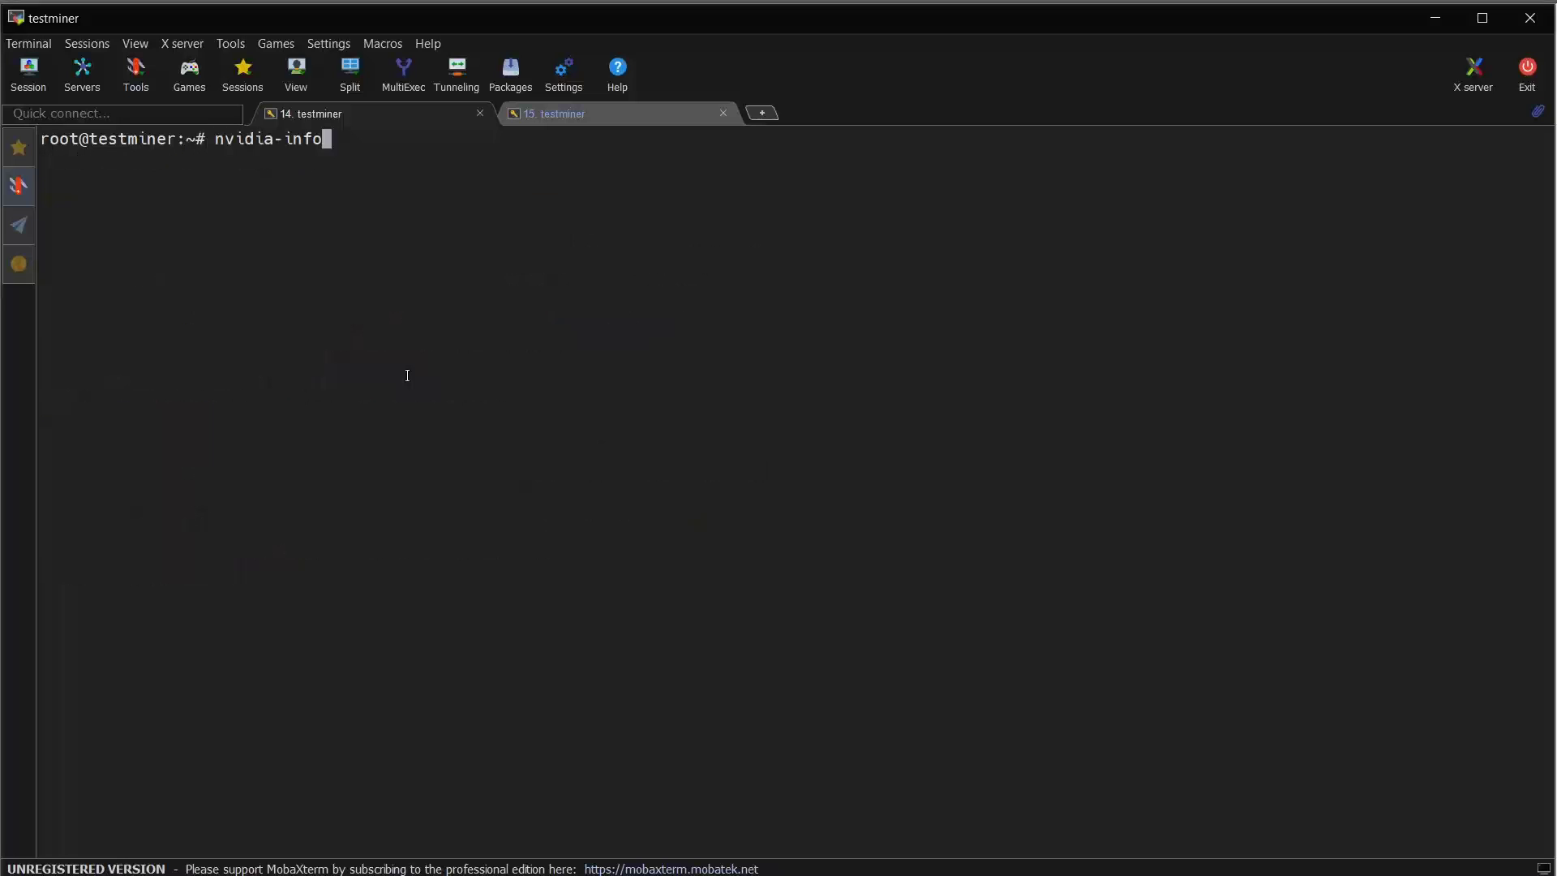
key("Return")
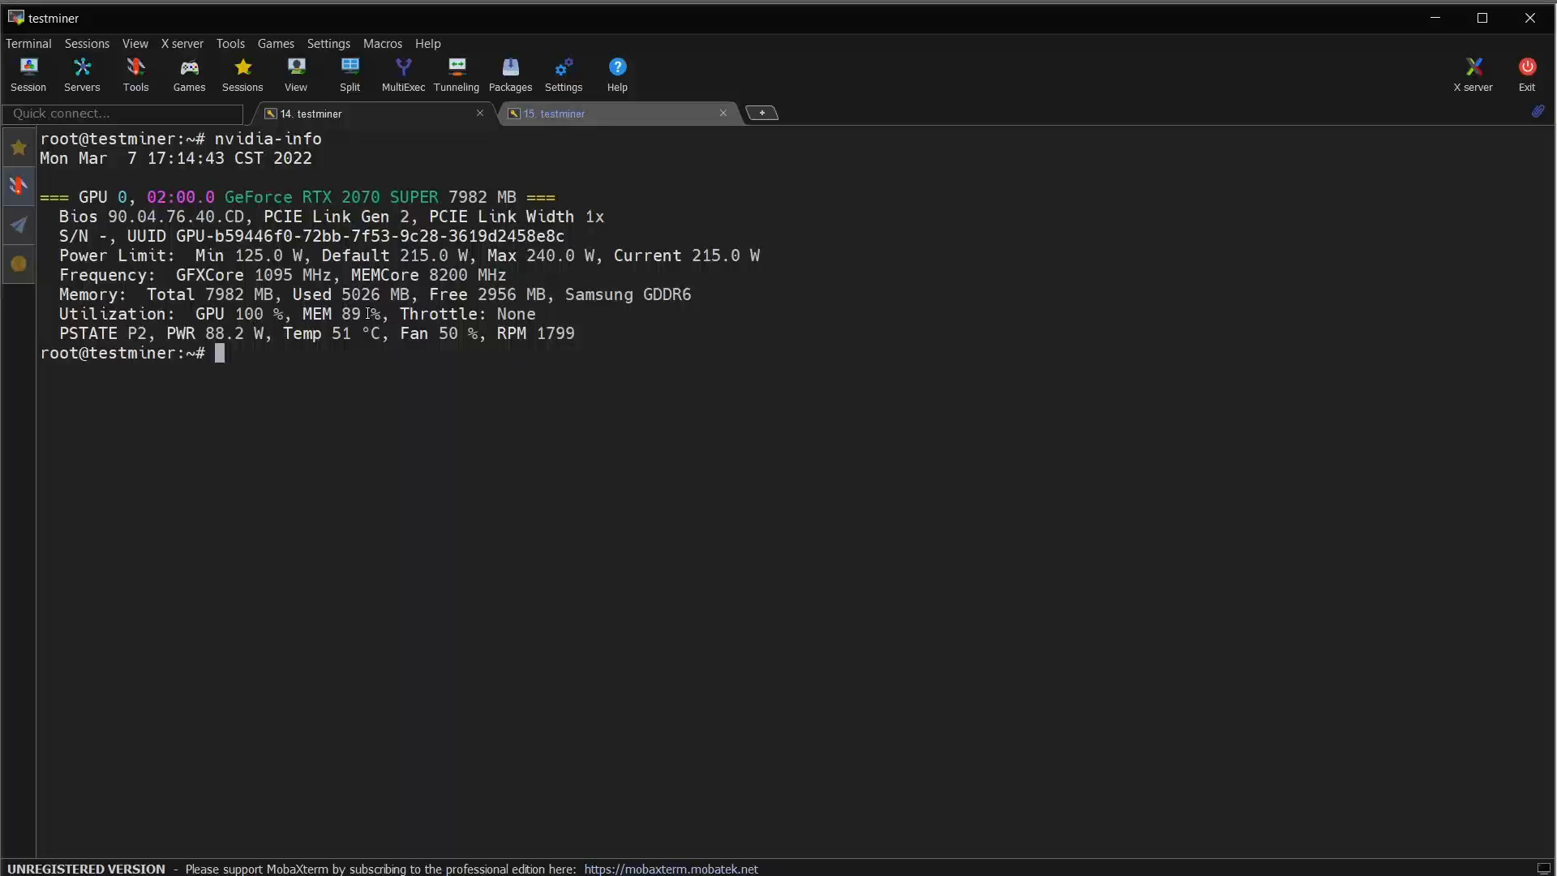
Step: Examine the GPU's memory utilization, temperature and fan speed in the output, and check the hashrate in the t-rex log
left_click_drag(371, 314, 309, 313)
left_click(296, 334)
left_click_drag(295, 334, 459, 335)
left_click(376, 351)
left_click(587, 114)
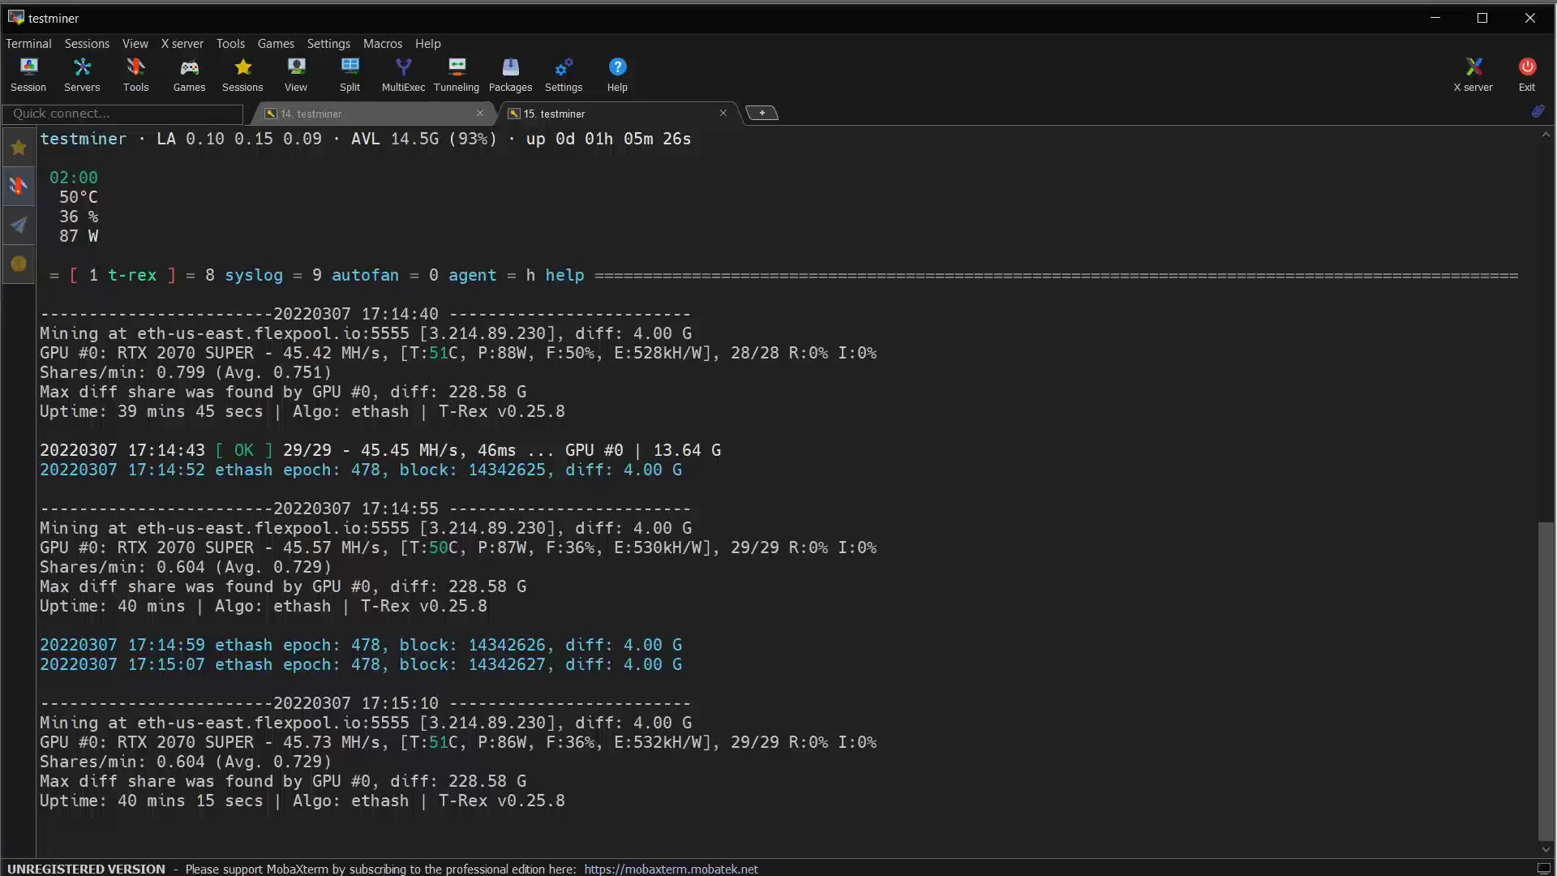
Step: Switch to the tuning spreadsheet and review row 17's clocks, power draw, hashrate and MH/s gain from stock
key("alt+Tab")
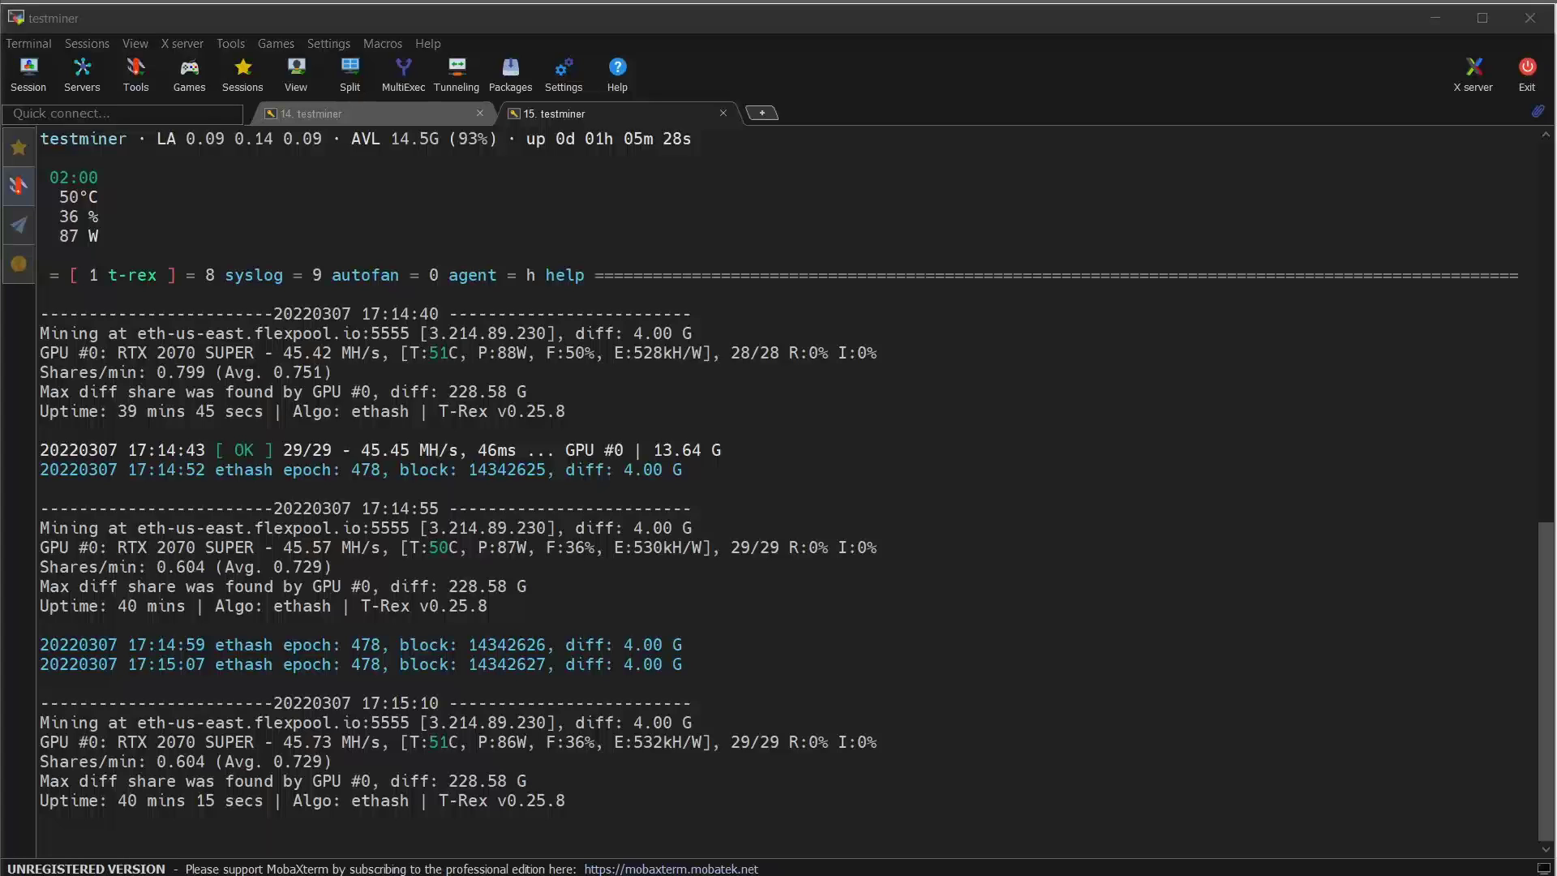
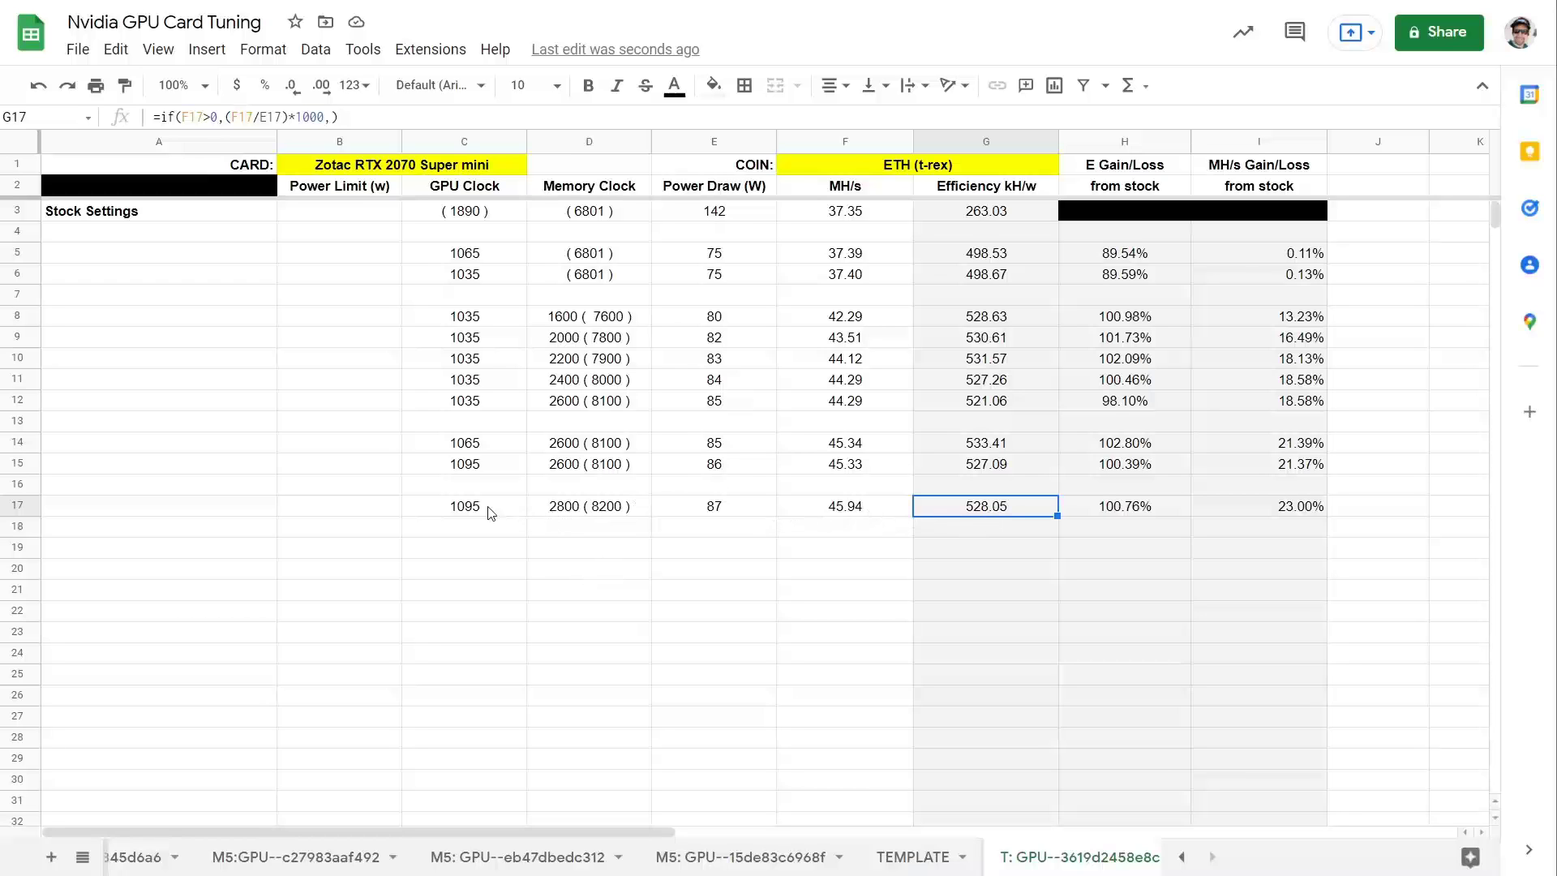
left_click_drag(466, 511, 833, 514)
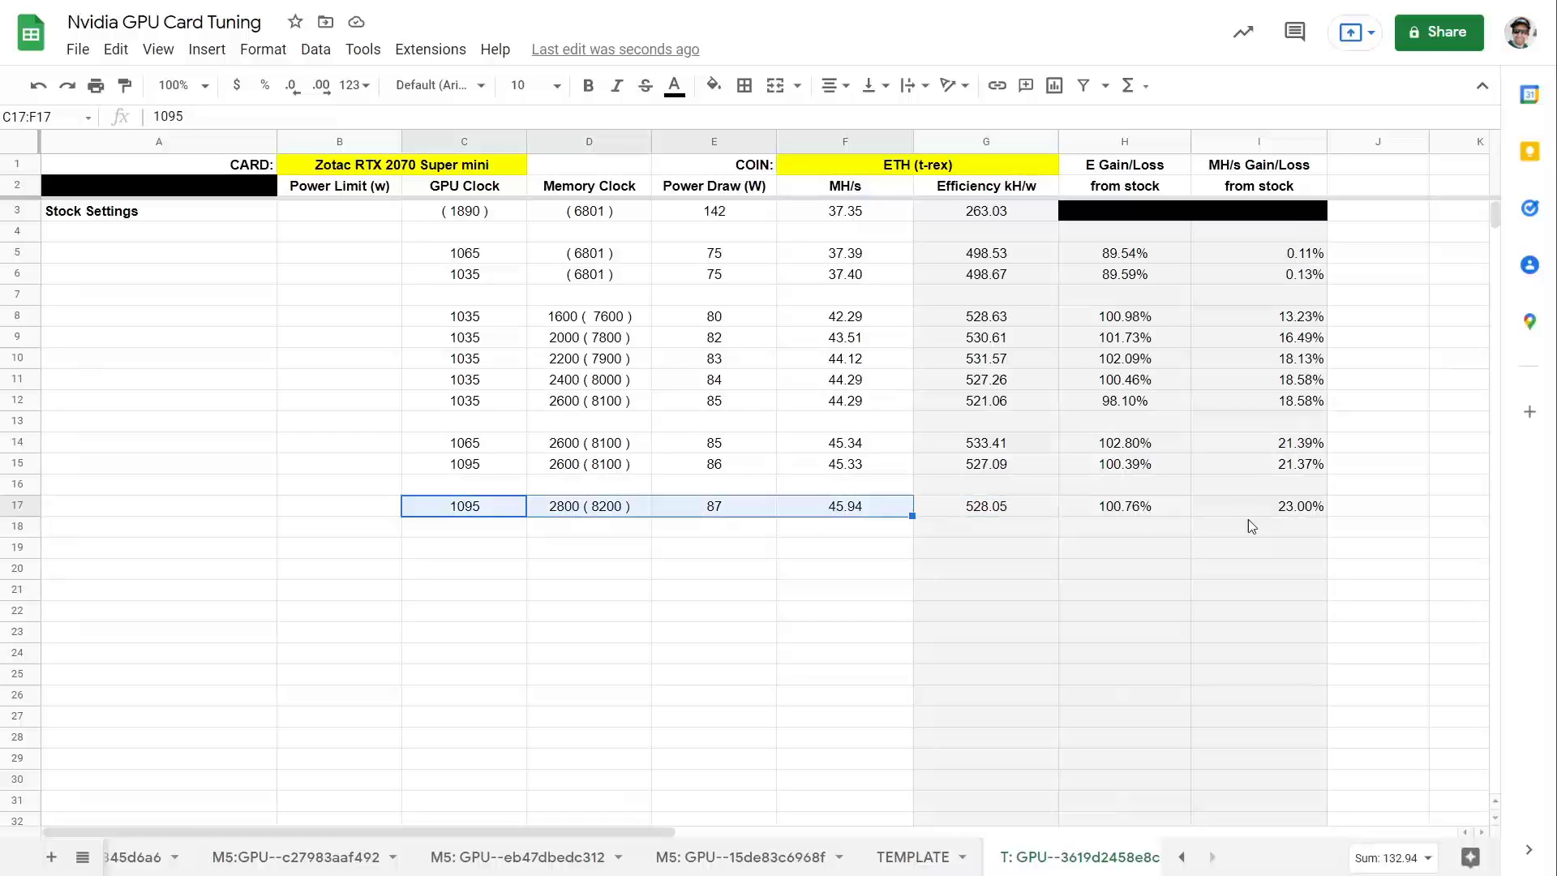
left_click(1313, 511)
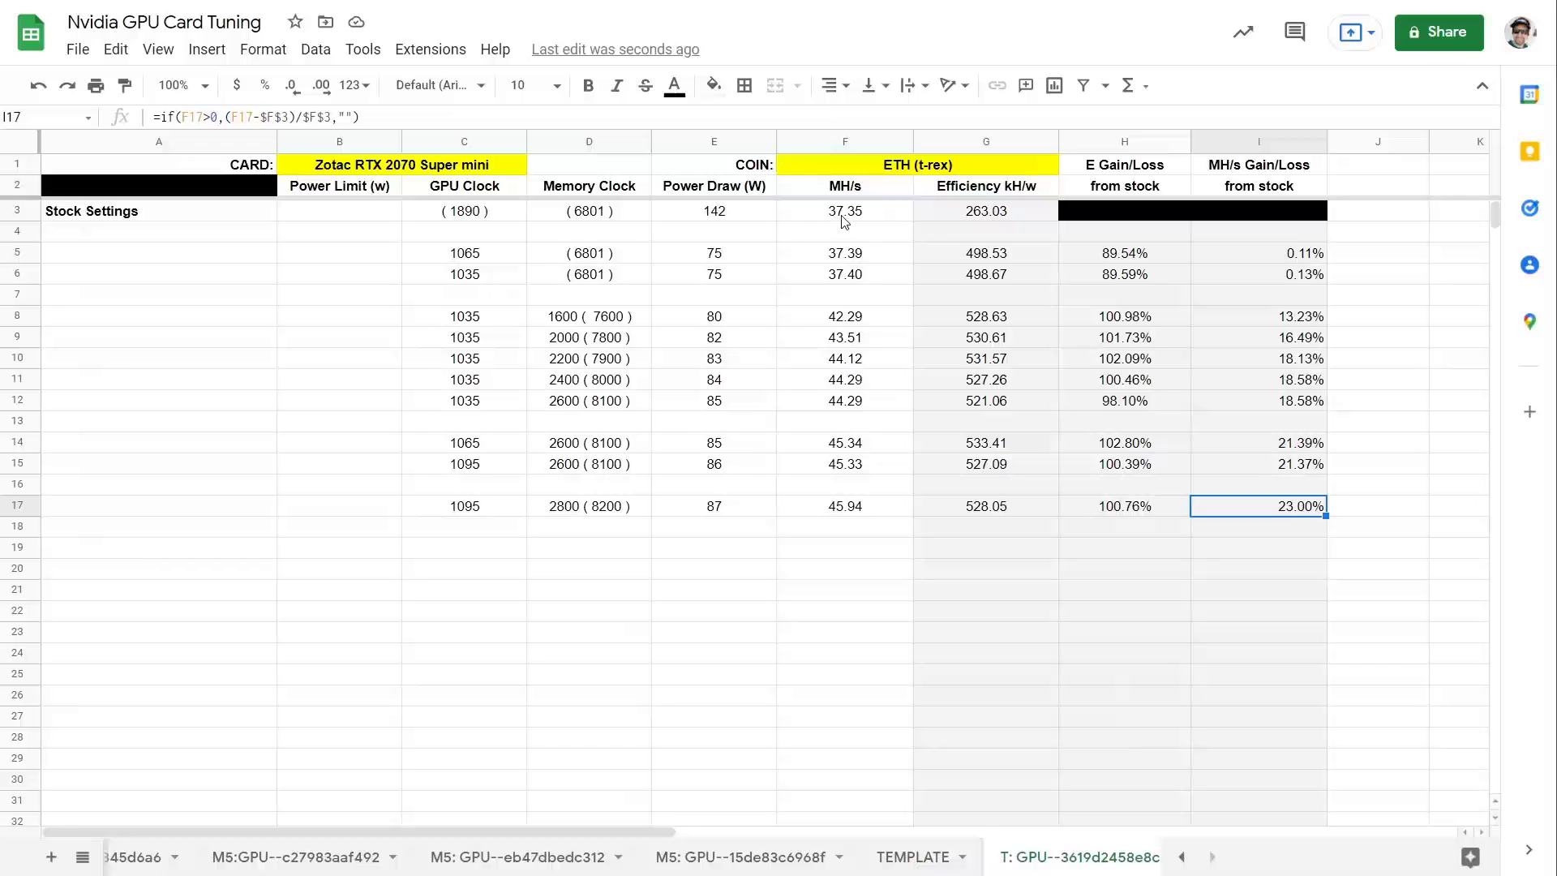
Step: Compare row 17's clocks, efficiency and gain from stock with those of row 14 in the tuning spreadsheet
left_click(1131, 509)
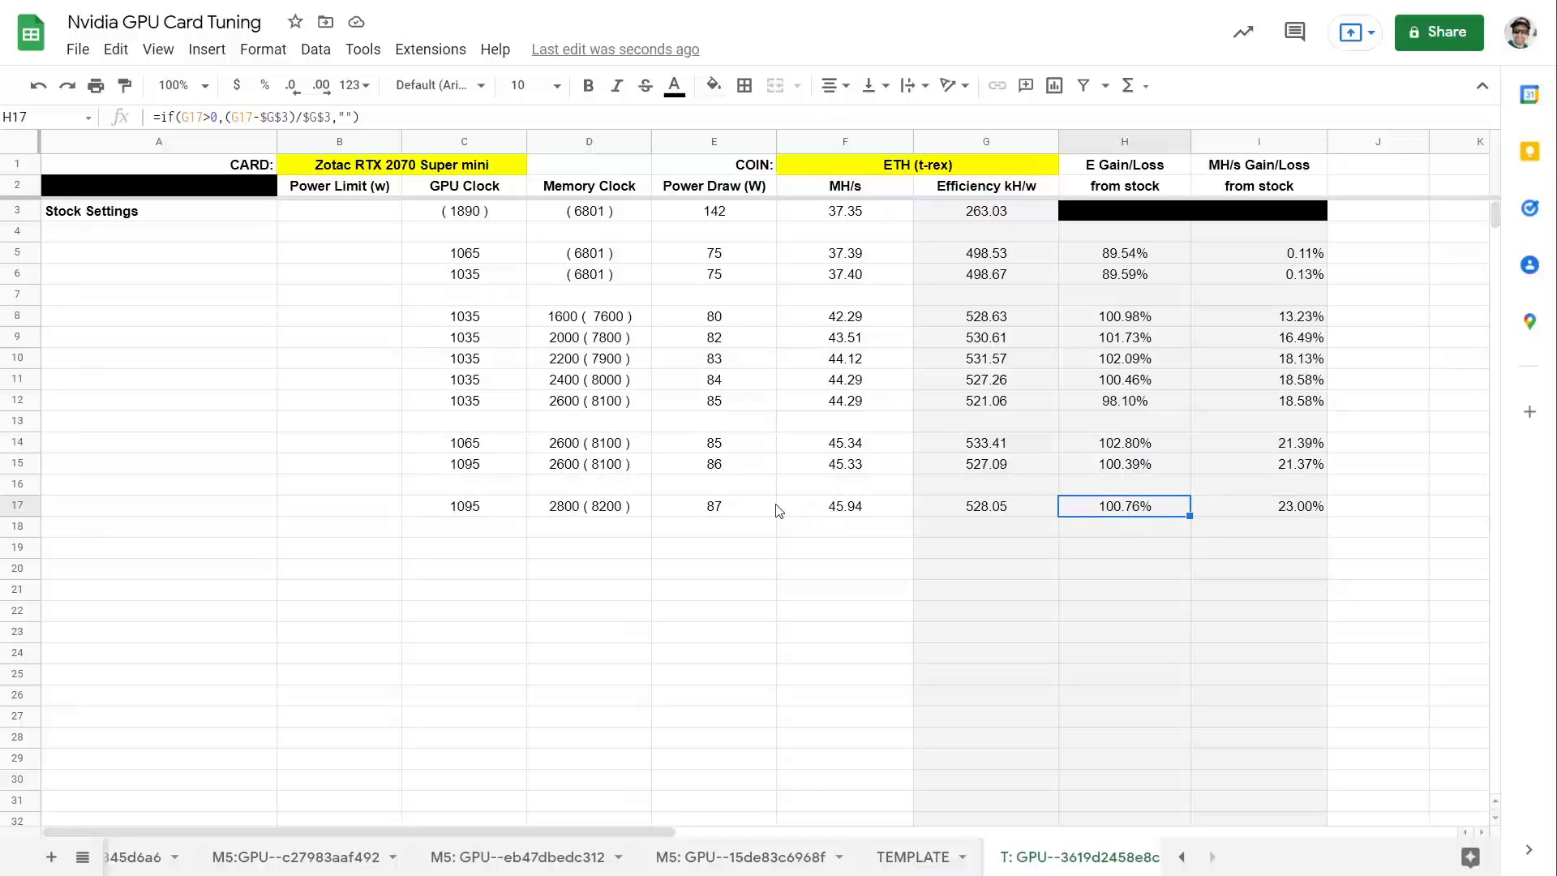
left_click_drag(473, 447, 628, 446)
left_click_drag(470, 507, 608, 509)
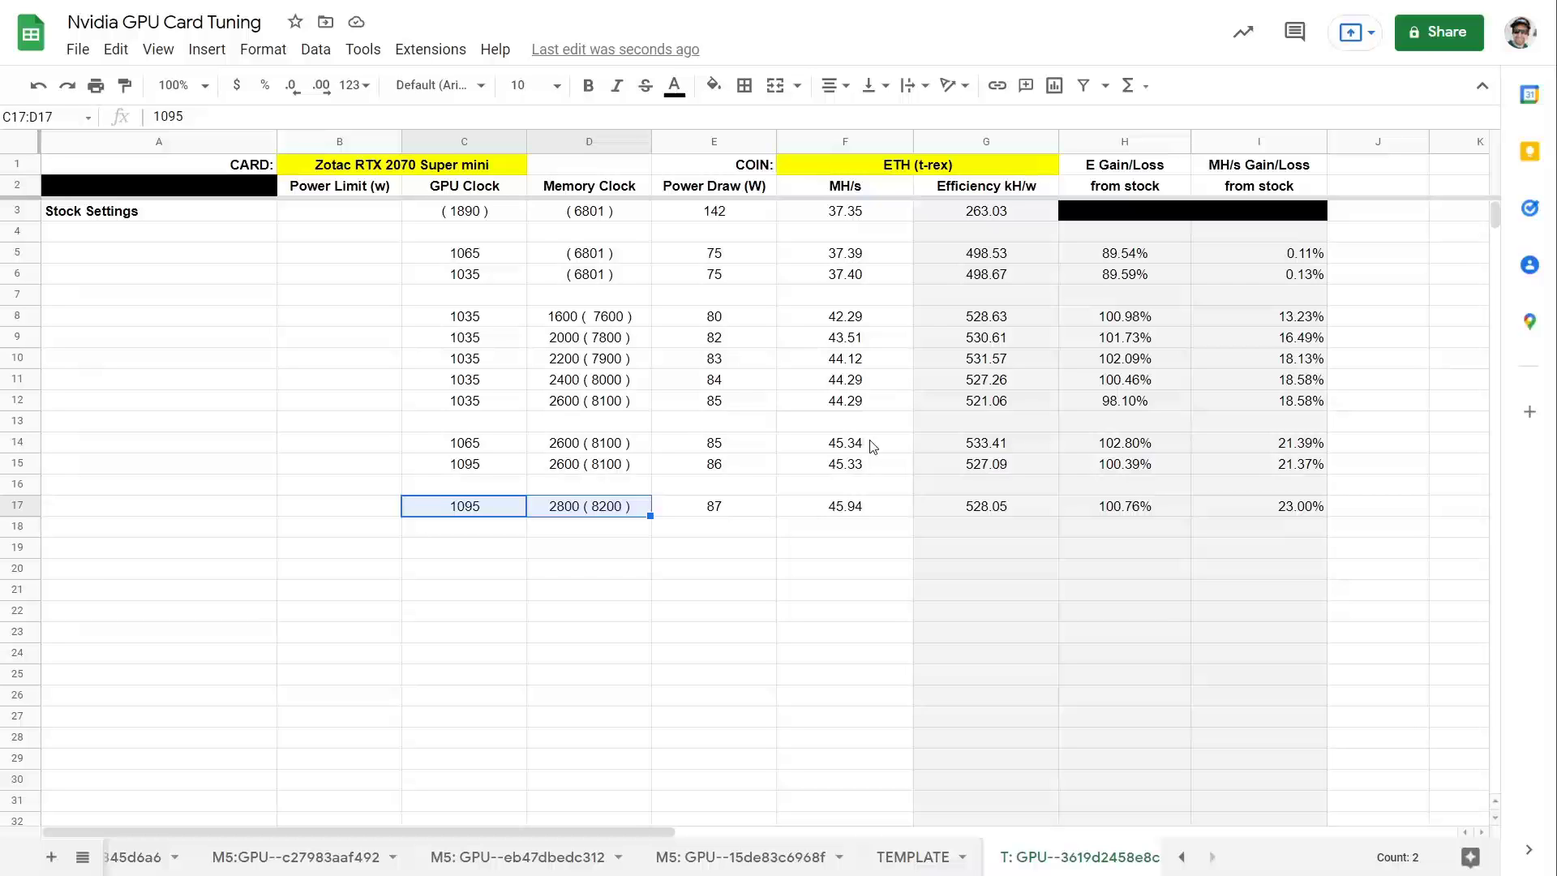
left_click(999, 509)
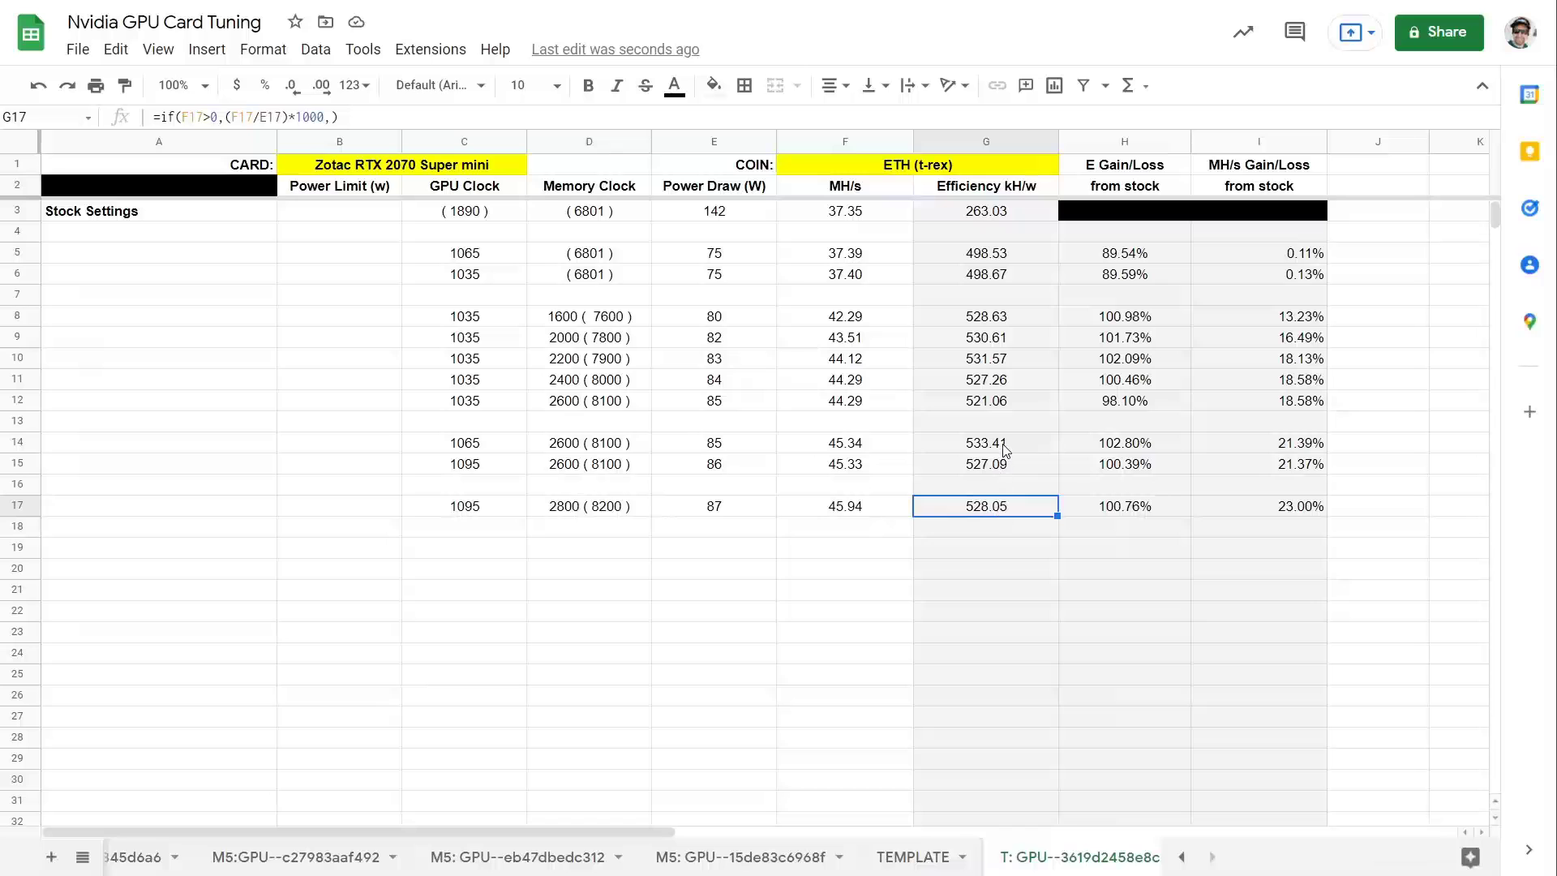
left_click(1003, 449)
left_click(1005, 510)
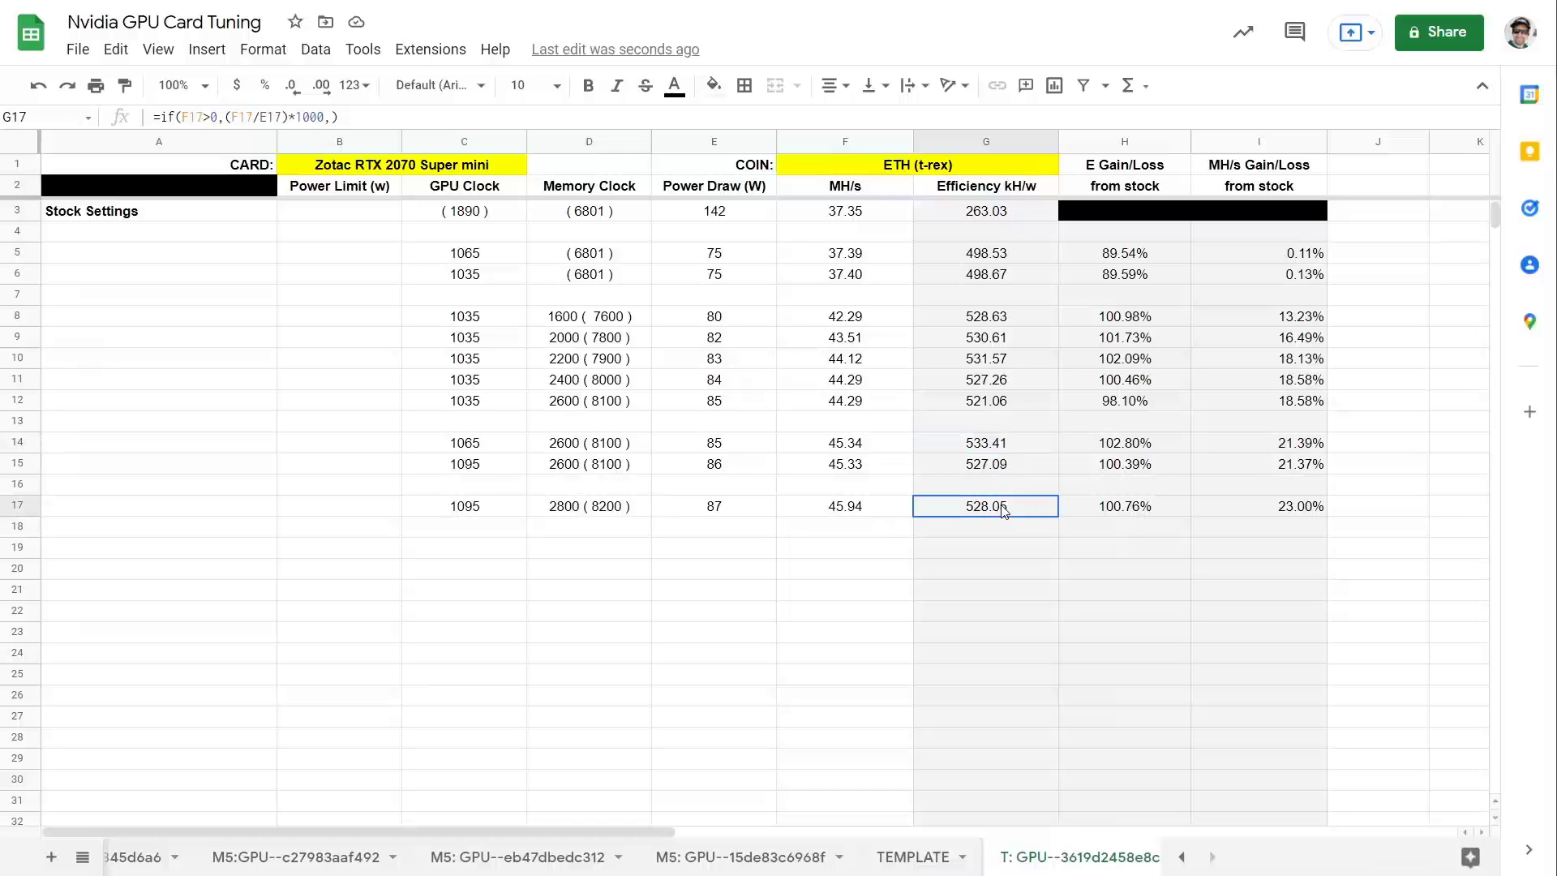
left_click(1004, 450)
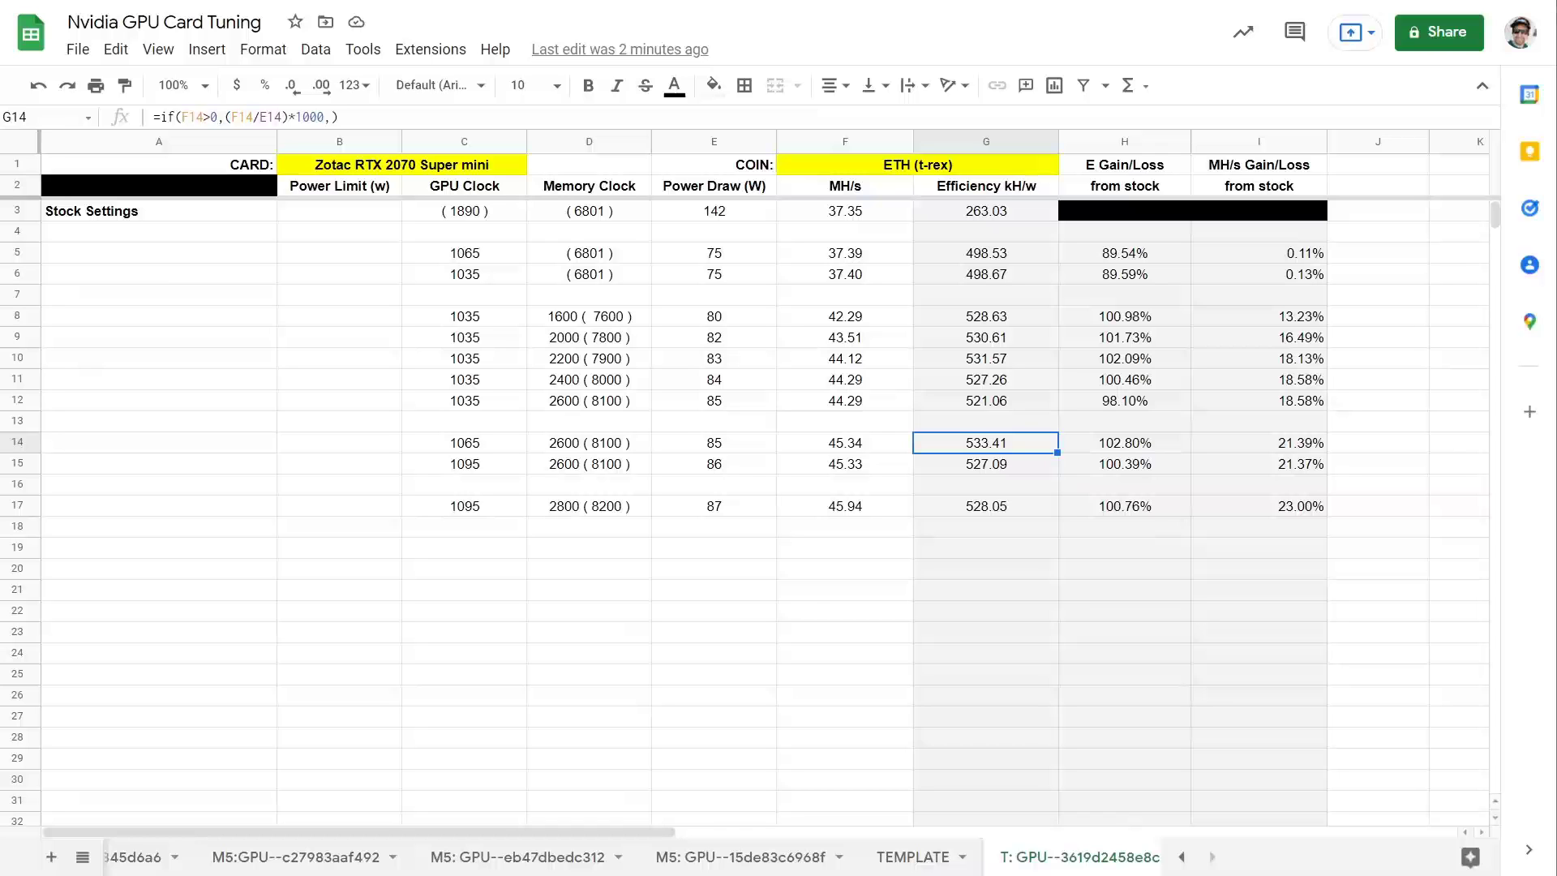
Step: In row 18, enter a GPU clock of 1095 and a memory clock of 3000 ( 8300 )
left_click(463, 529)
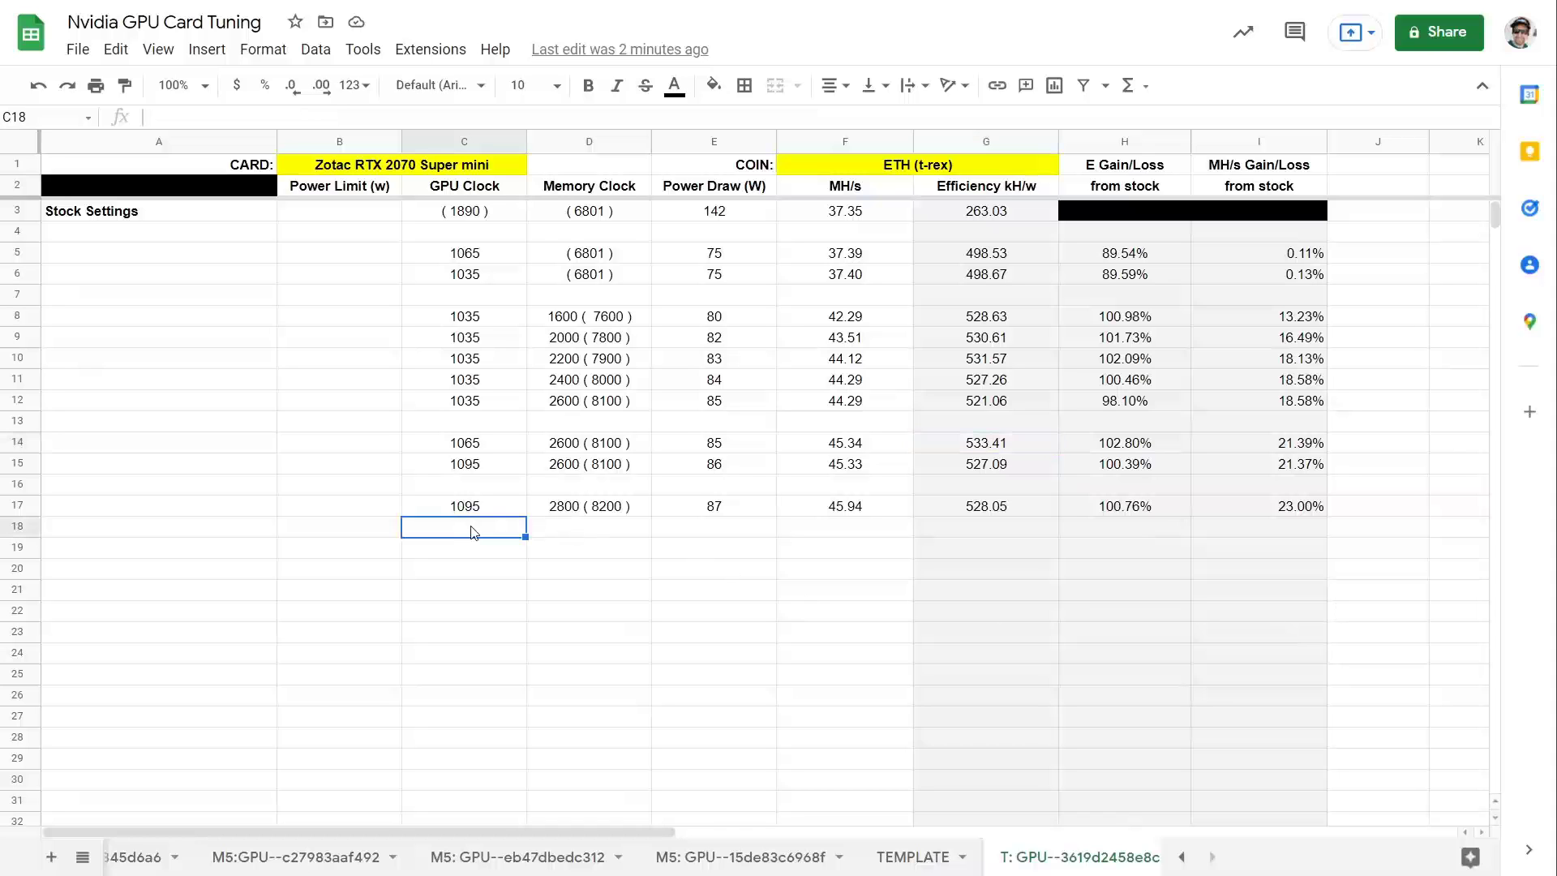
type("1095")
key("Tab")
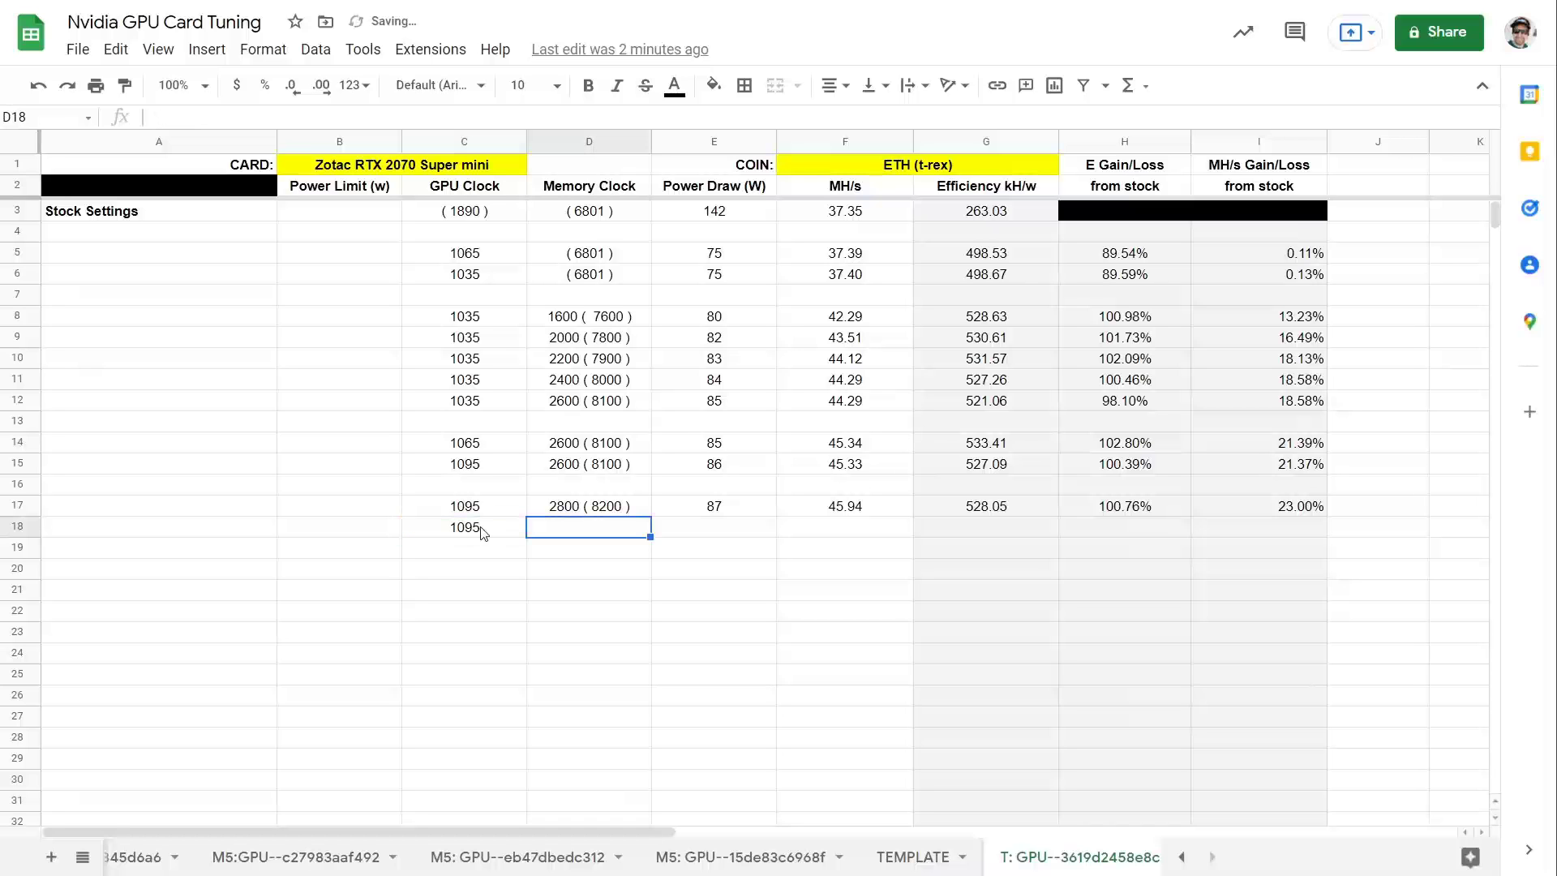
type("3000")
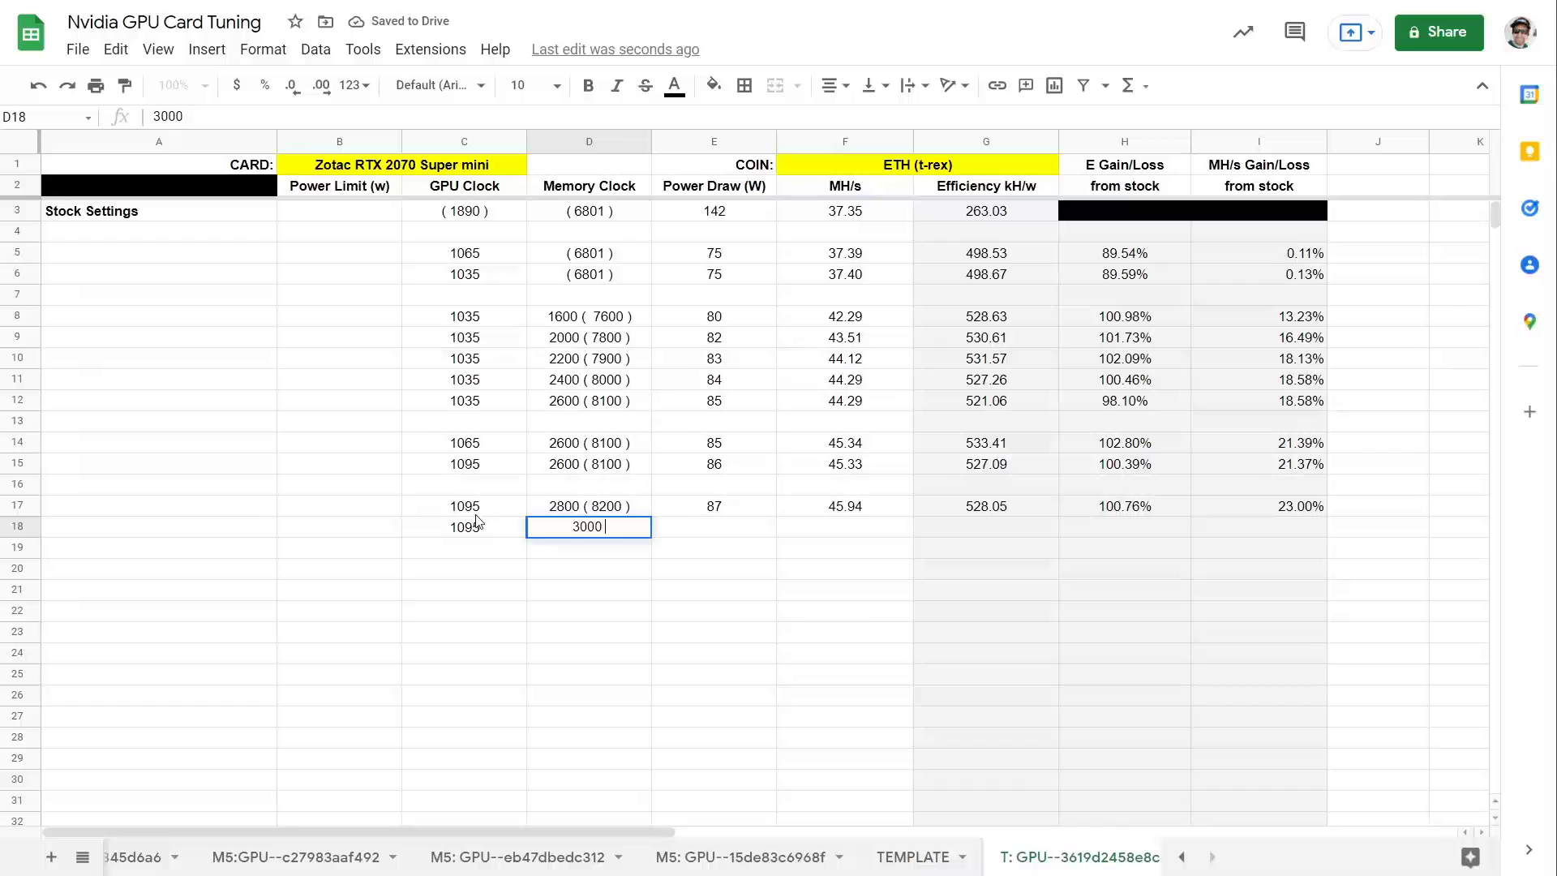
type(" ( 8300")
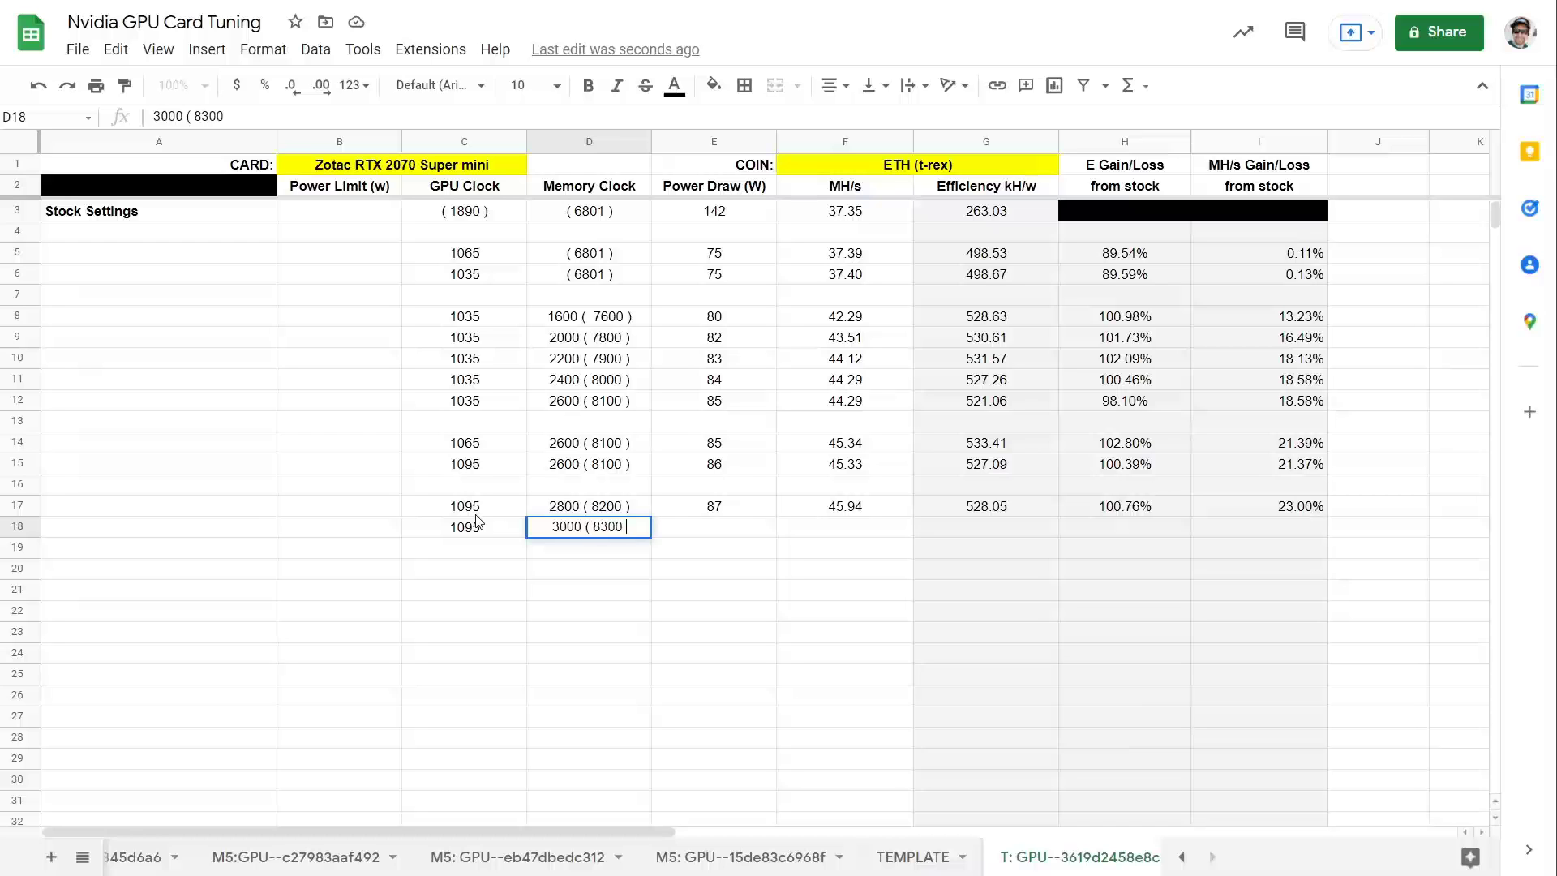
type(" )")
key("Tab")
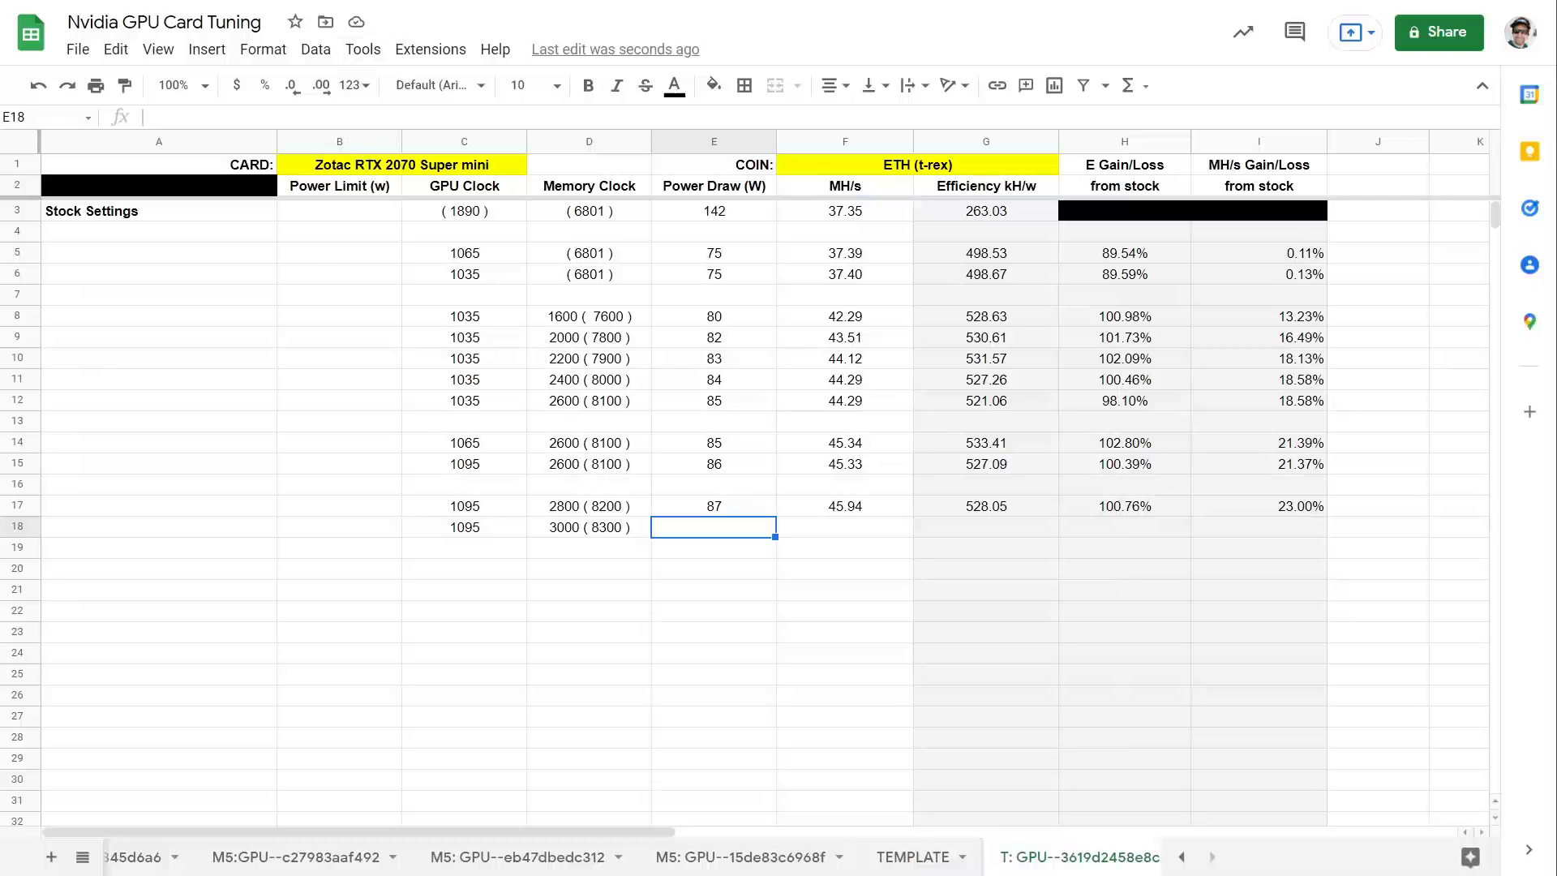
Step: Switch to Hive OS, set GPU 0's memory clock to 3000 MHz and apply the overclock
left_click(406, 1)
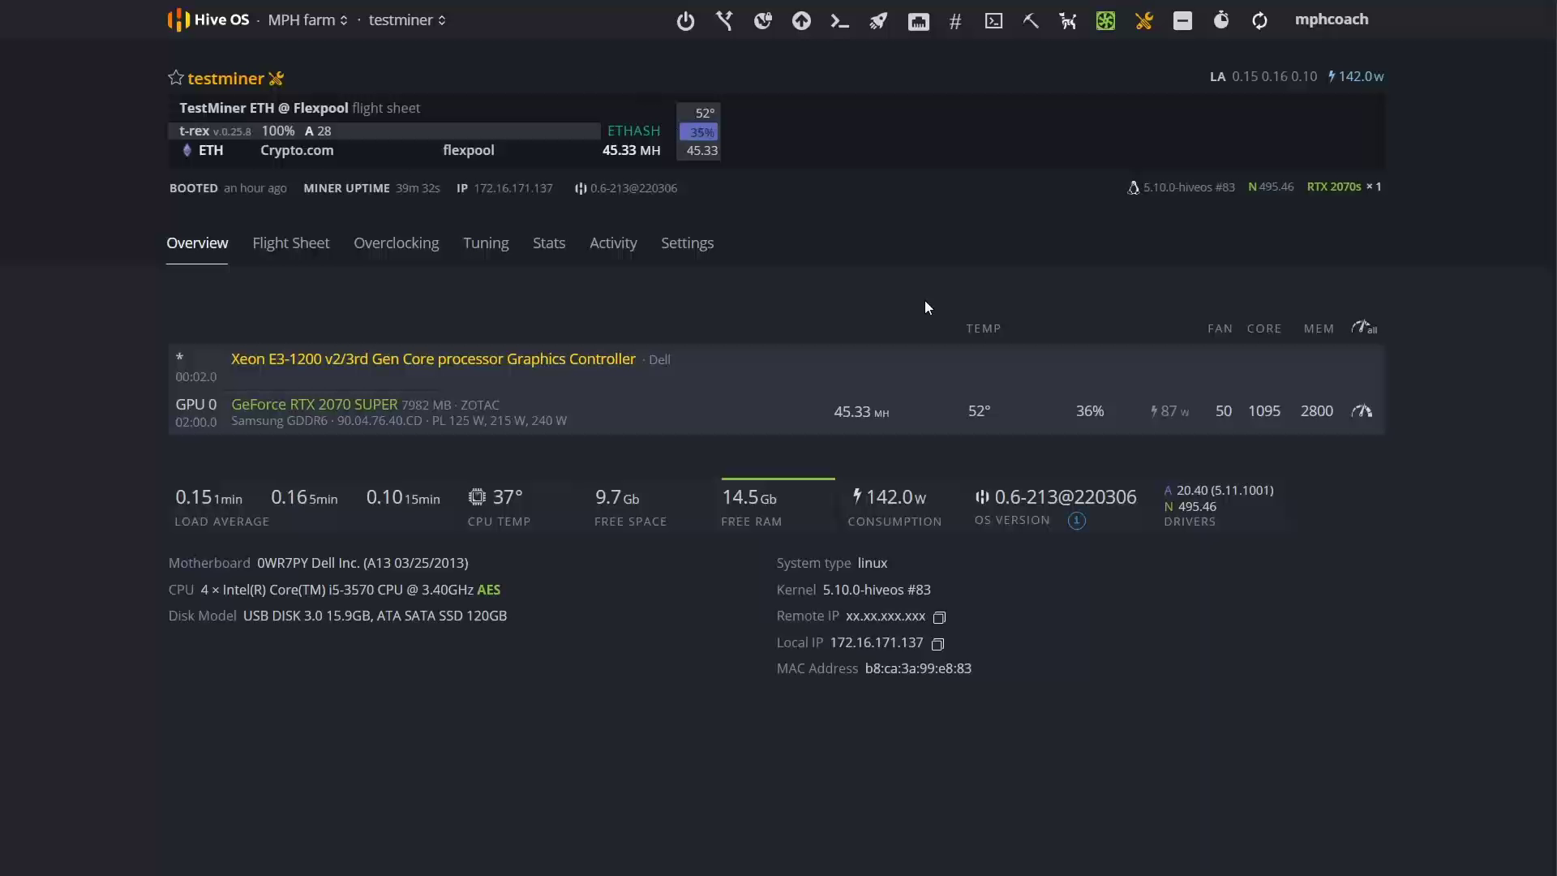
left_click(1363, 414)
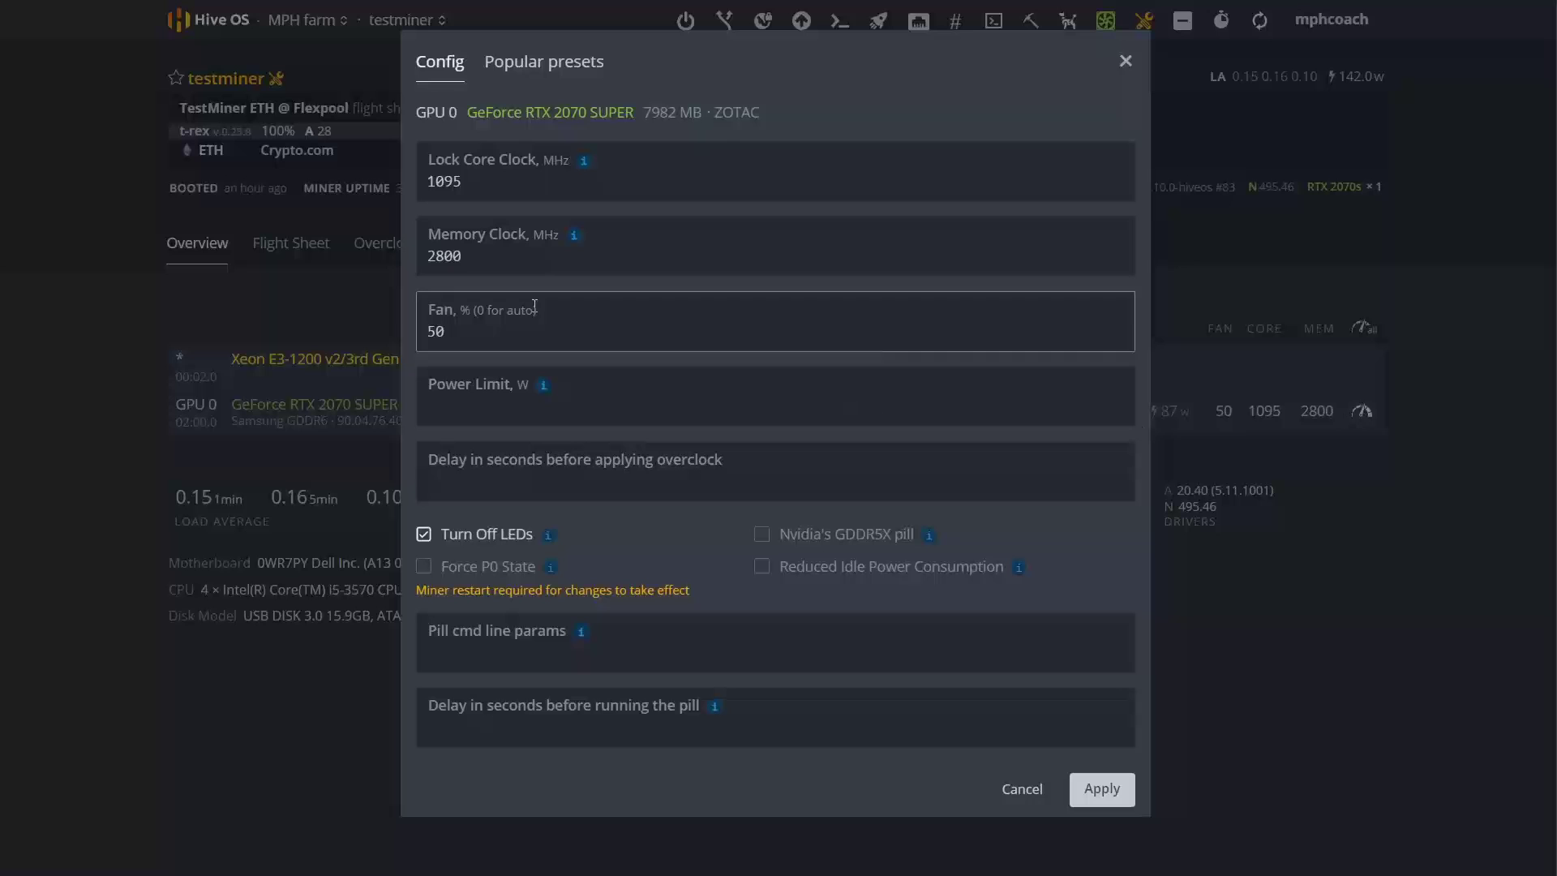
left_click_drag(470, 257, 361, 237)
type("3000")
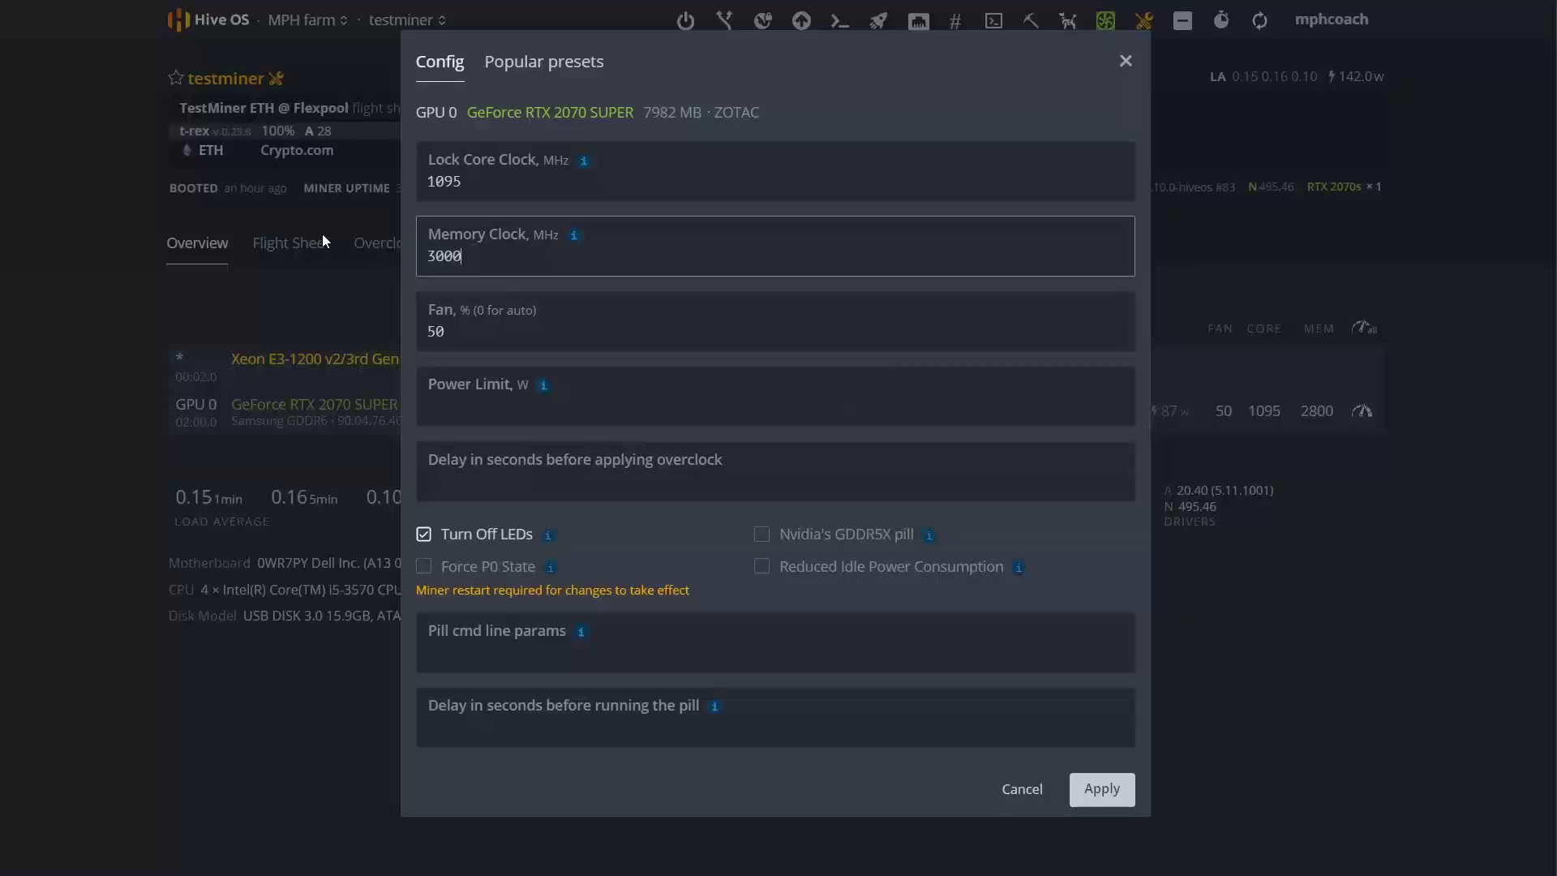
key("Tab")
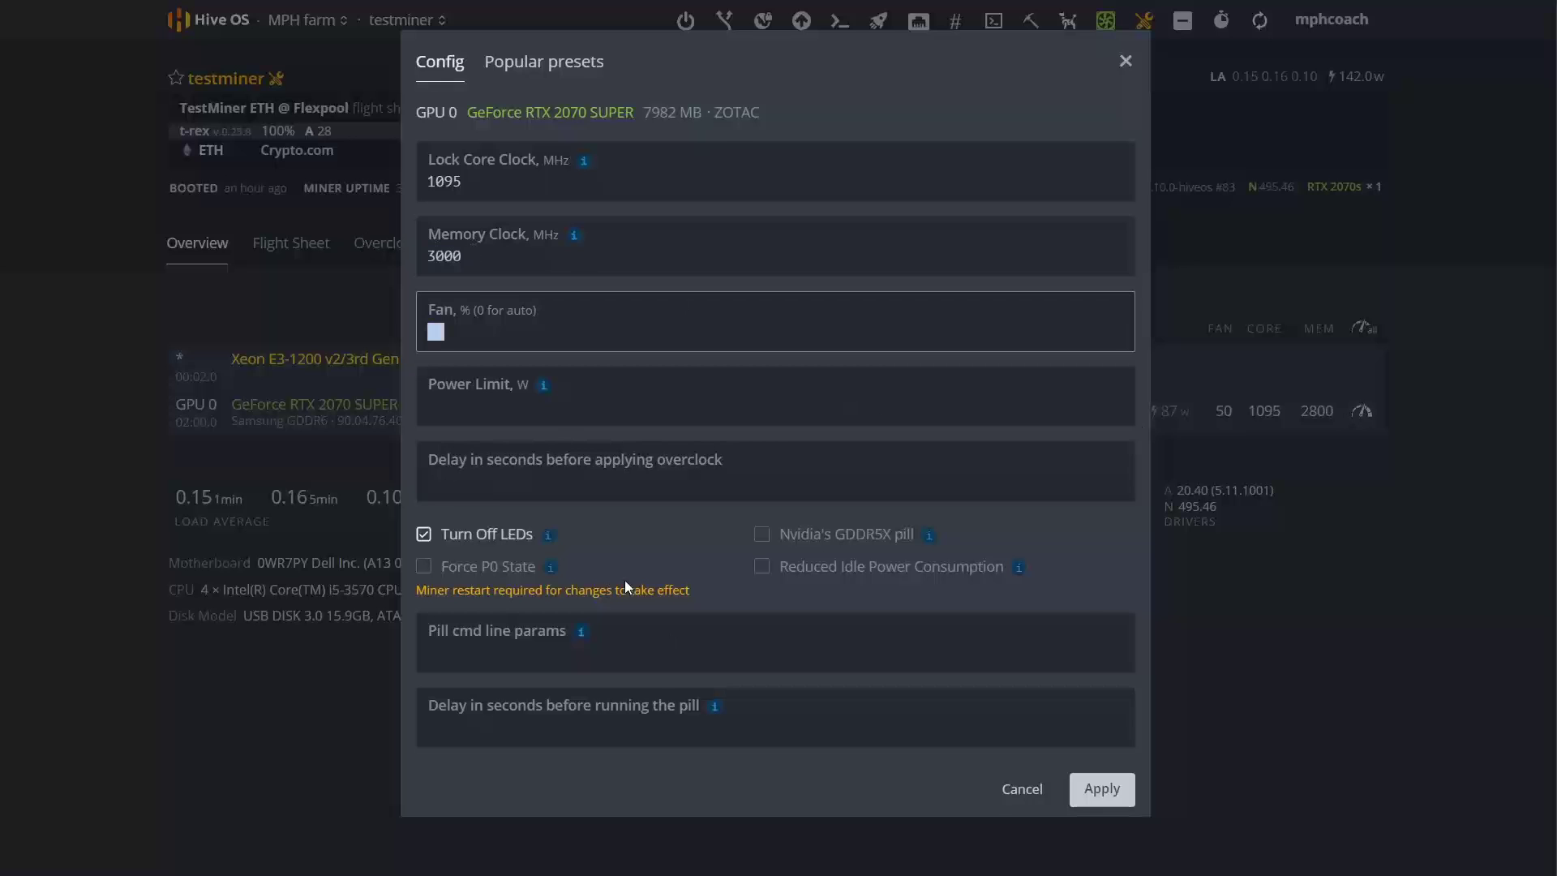
left_click(738, 590)
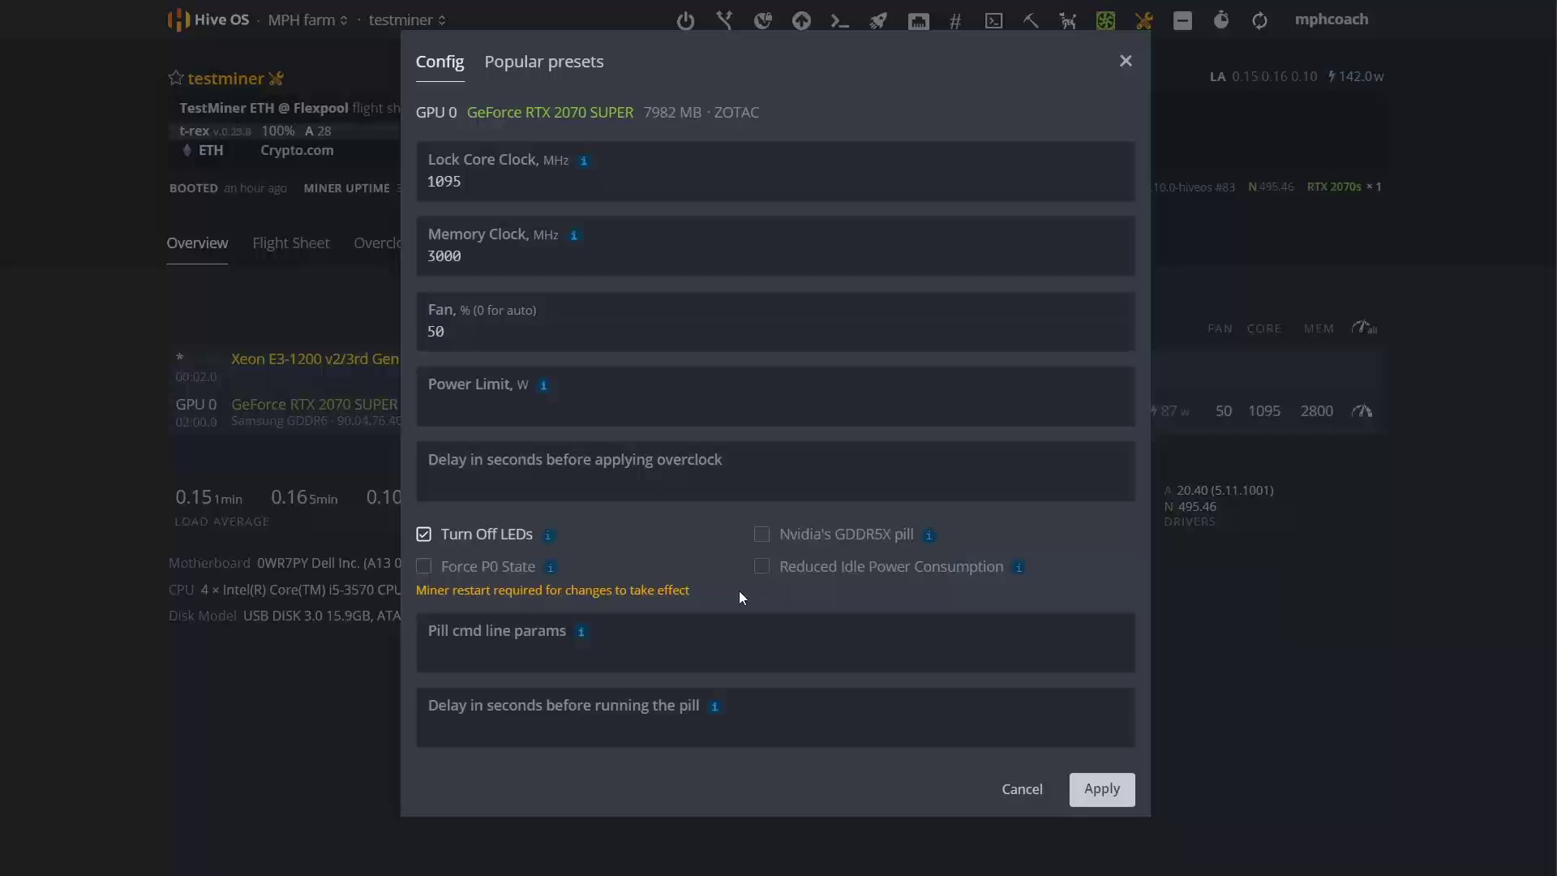
left_click(1102, 790)
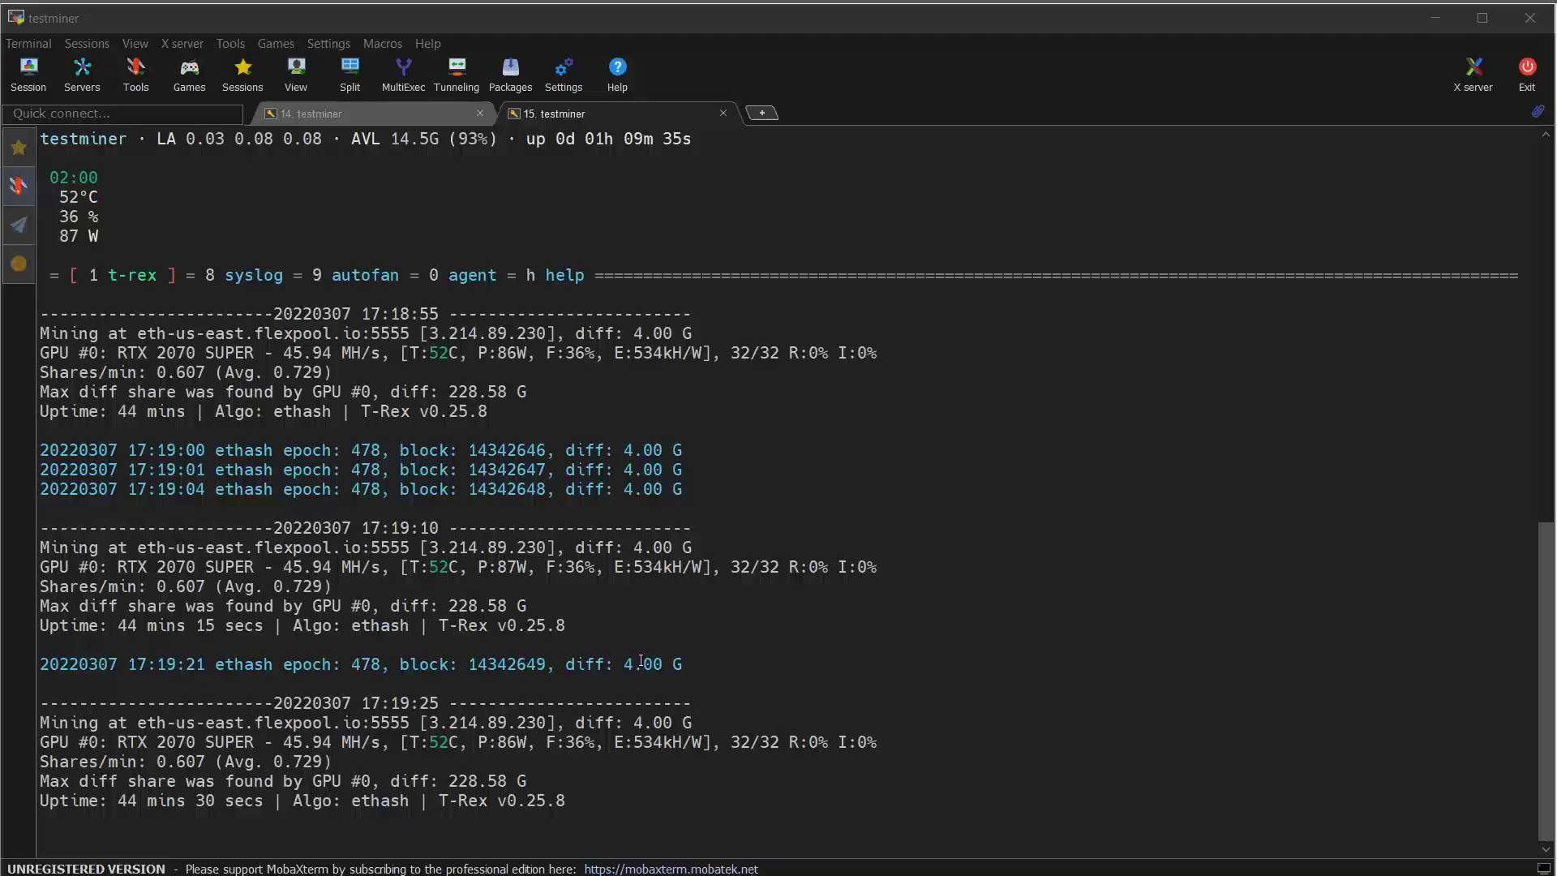
Step: In MobaXterm, clear the testminer command line, rerun nvidia-info to check the memory frequency, and return to the t-rex log
left_click(373, 119)
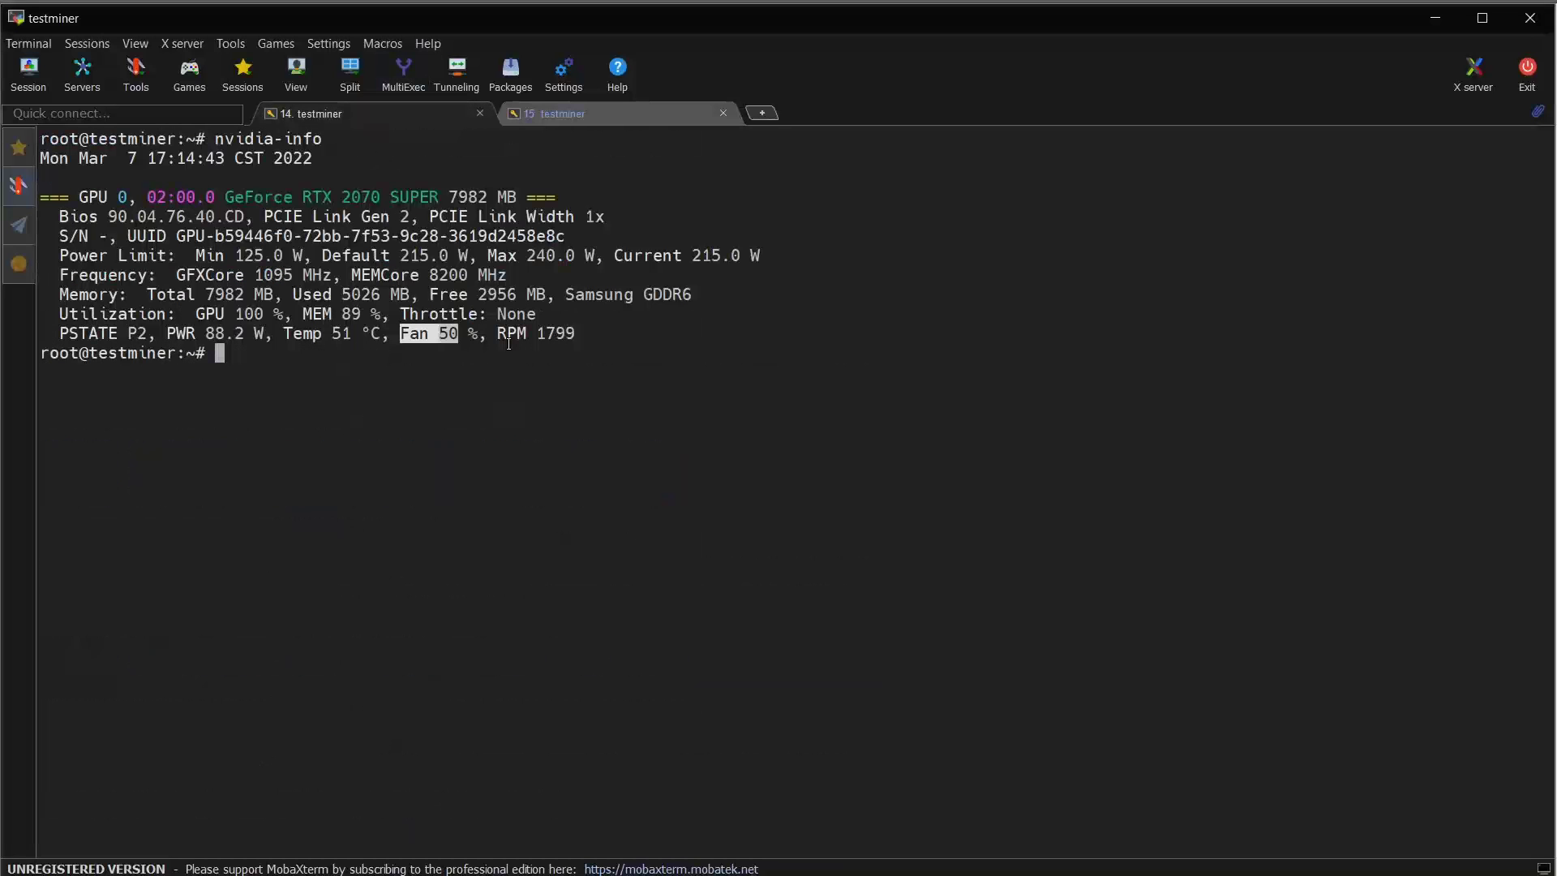
key("ctrl+l")
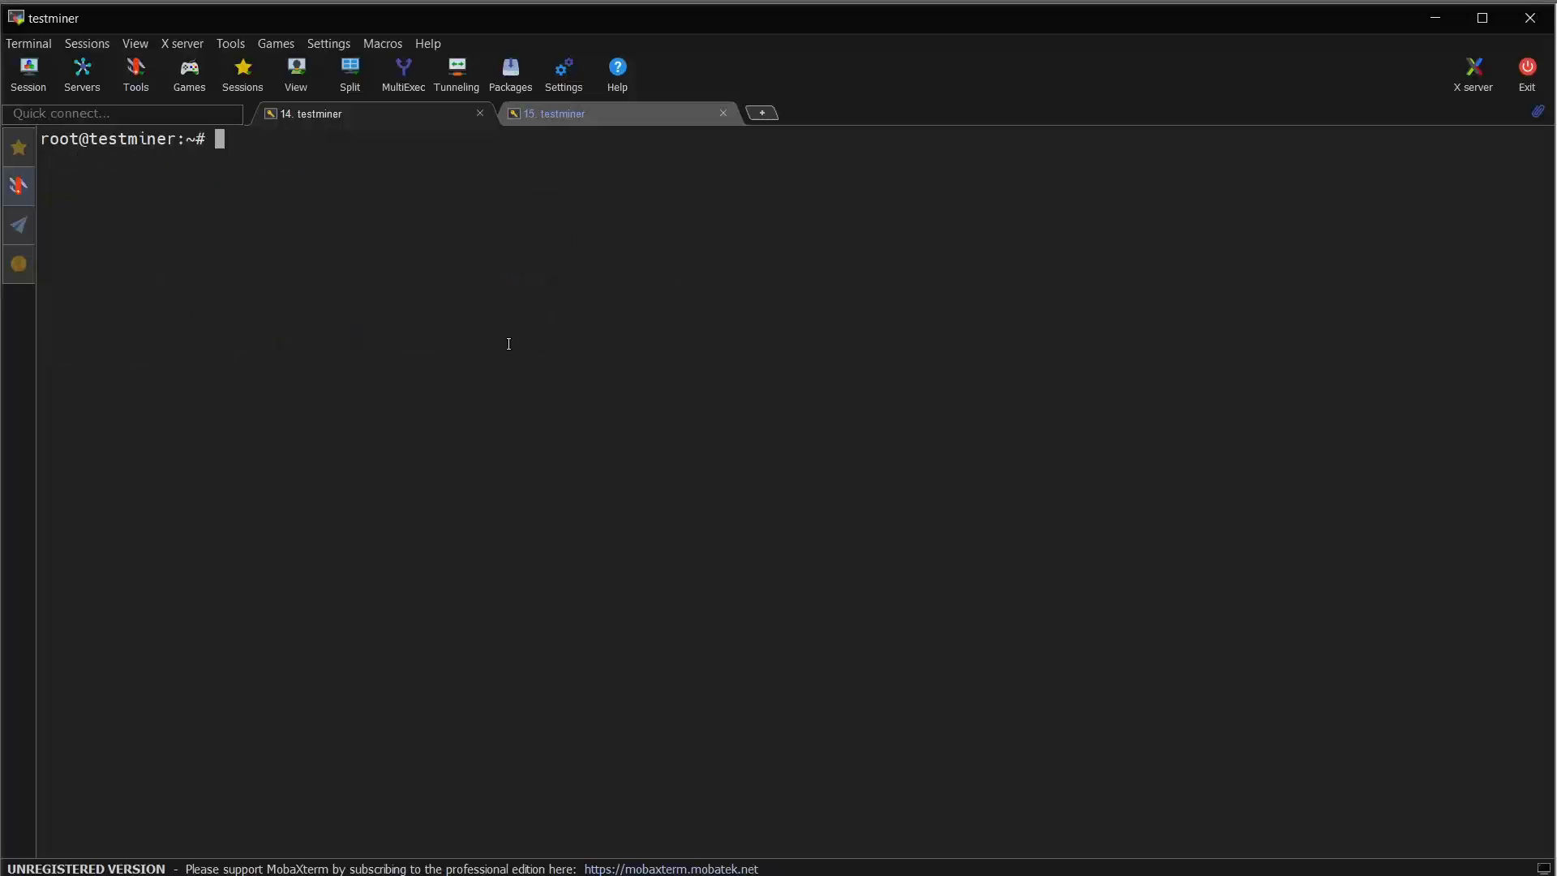
key("Up")
key("Return")
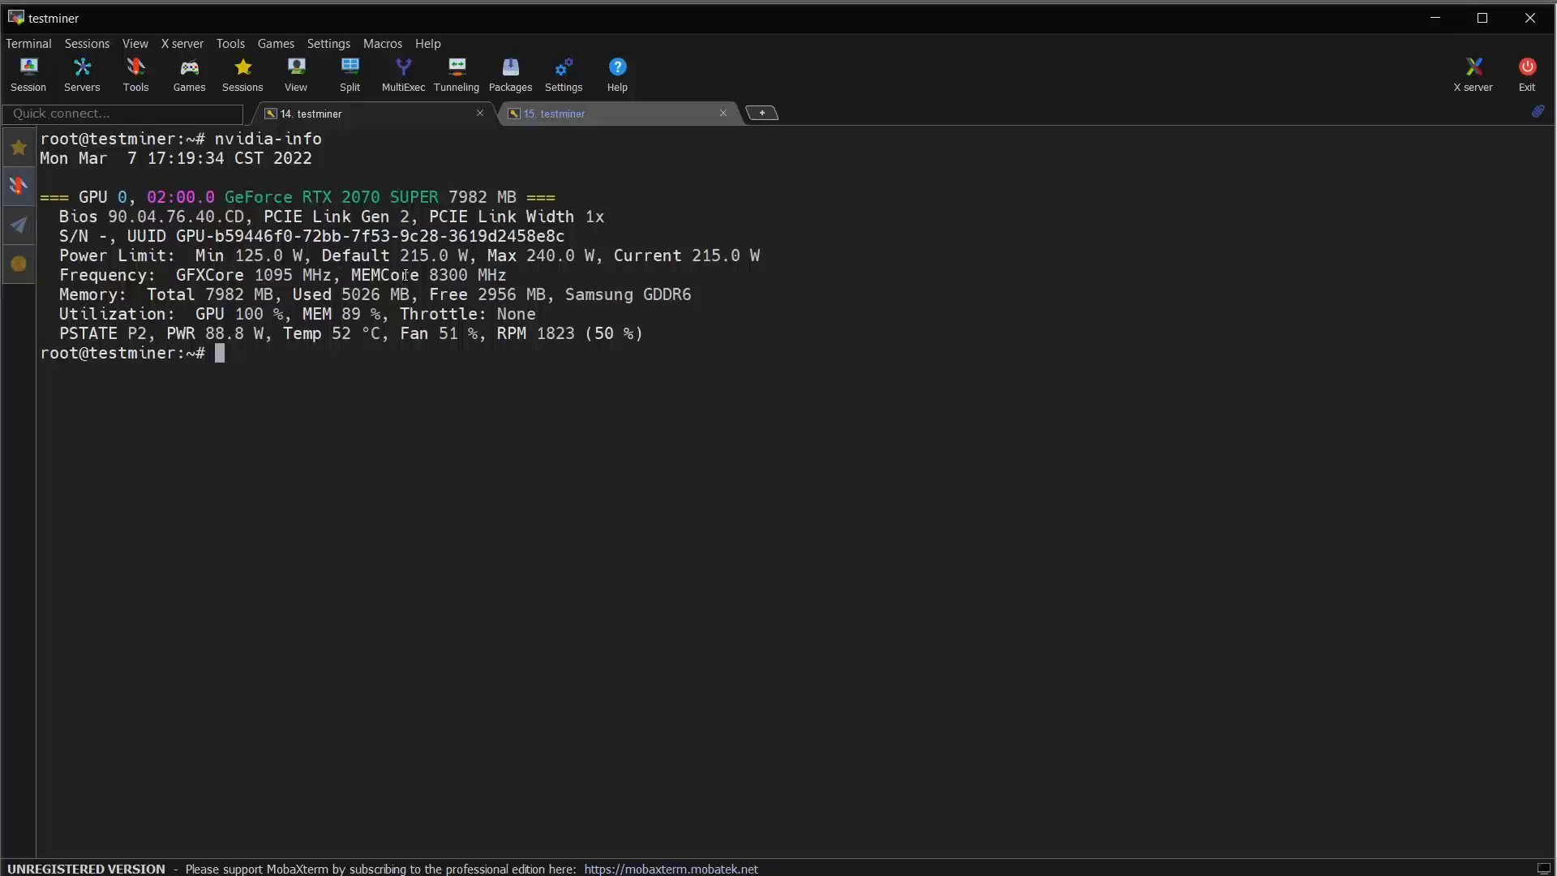
left_click_drag(409, 275, 486, 276)
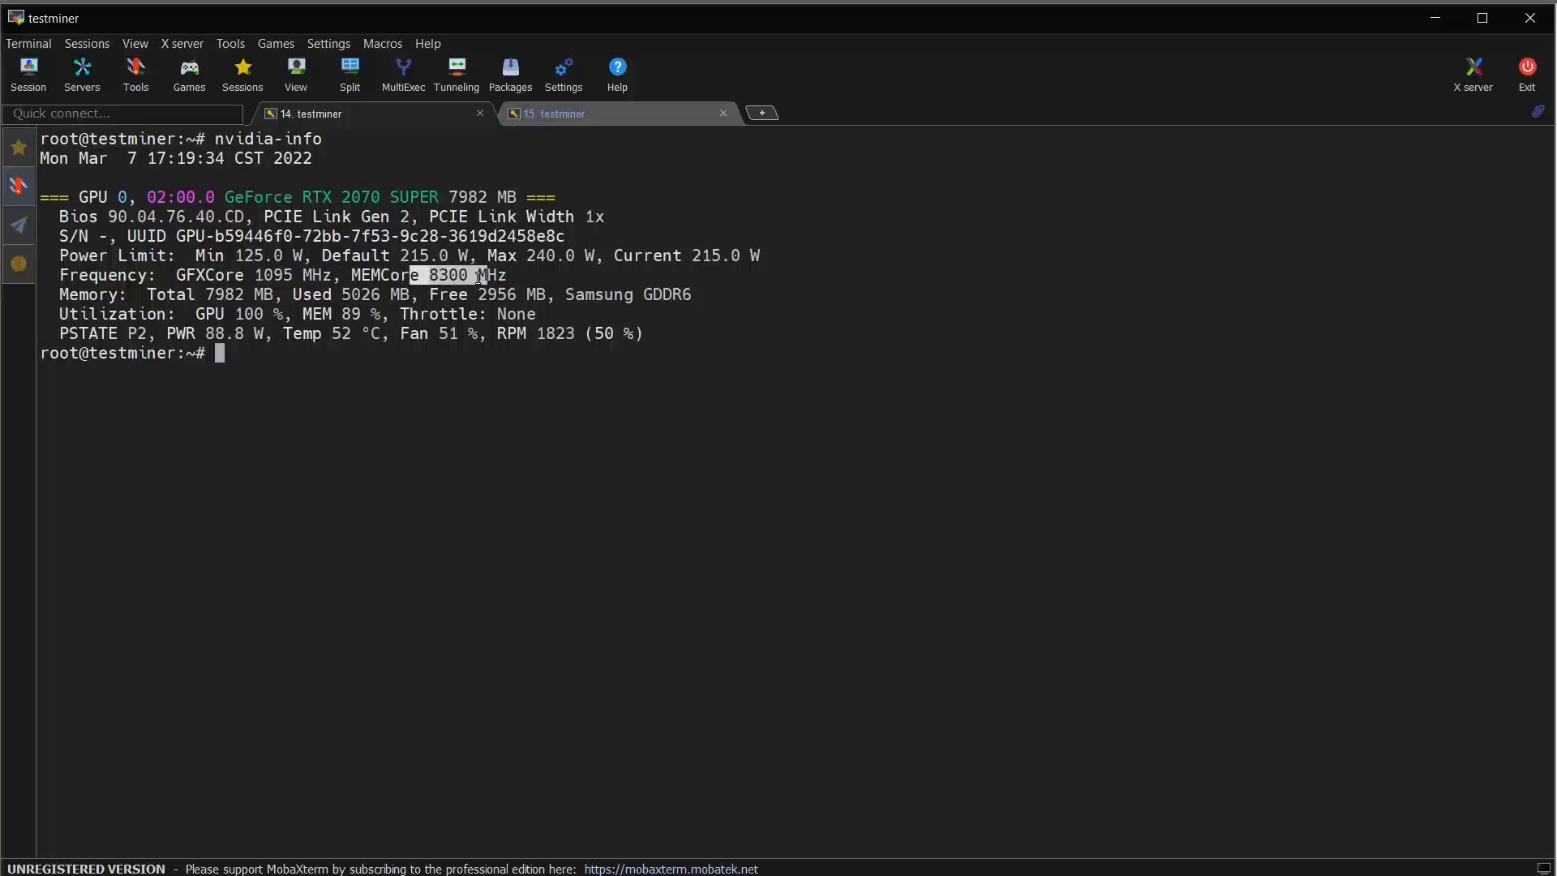
left_click(583, 118)
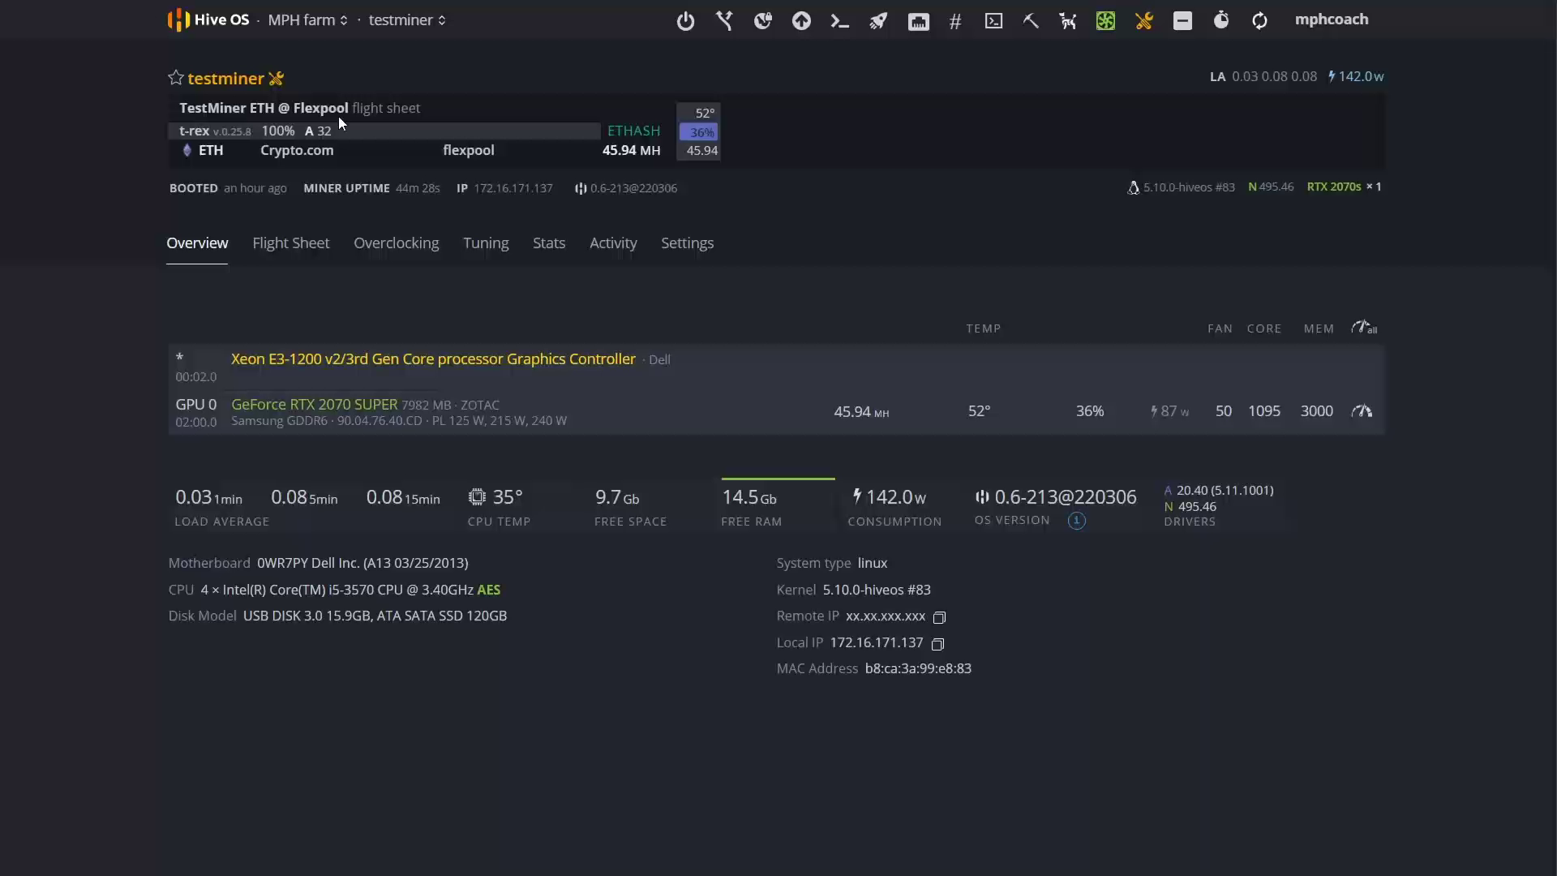
Step: In Hive OS, reopen testminer from the MPH farm's worker list and clear its accumulated messages
left_click(400, 21)
left_click(316, 20)
left_click(328, 123)
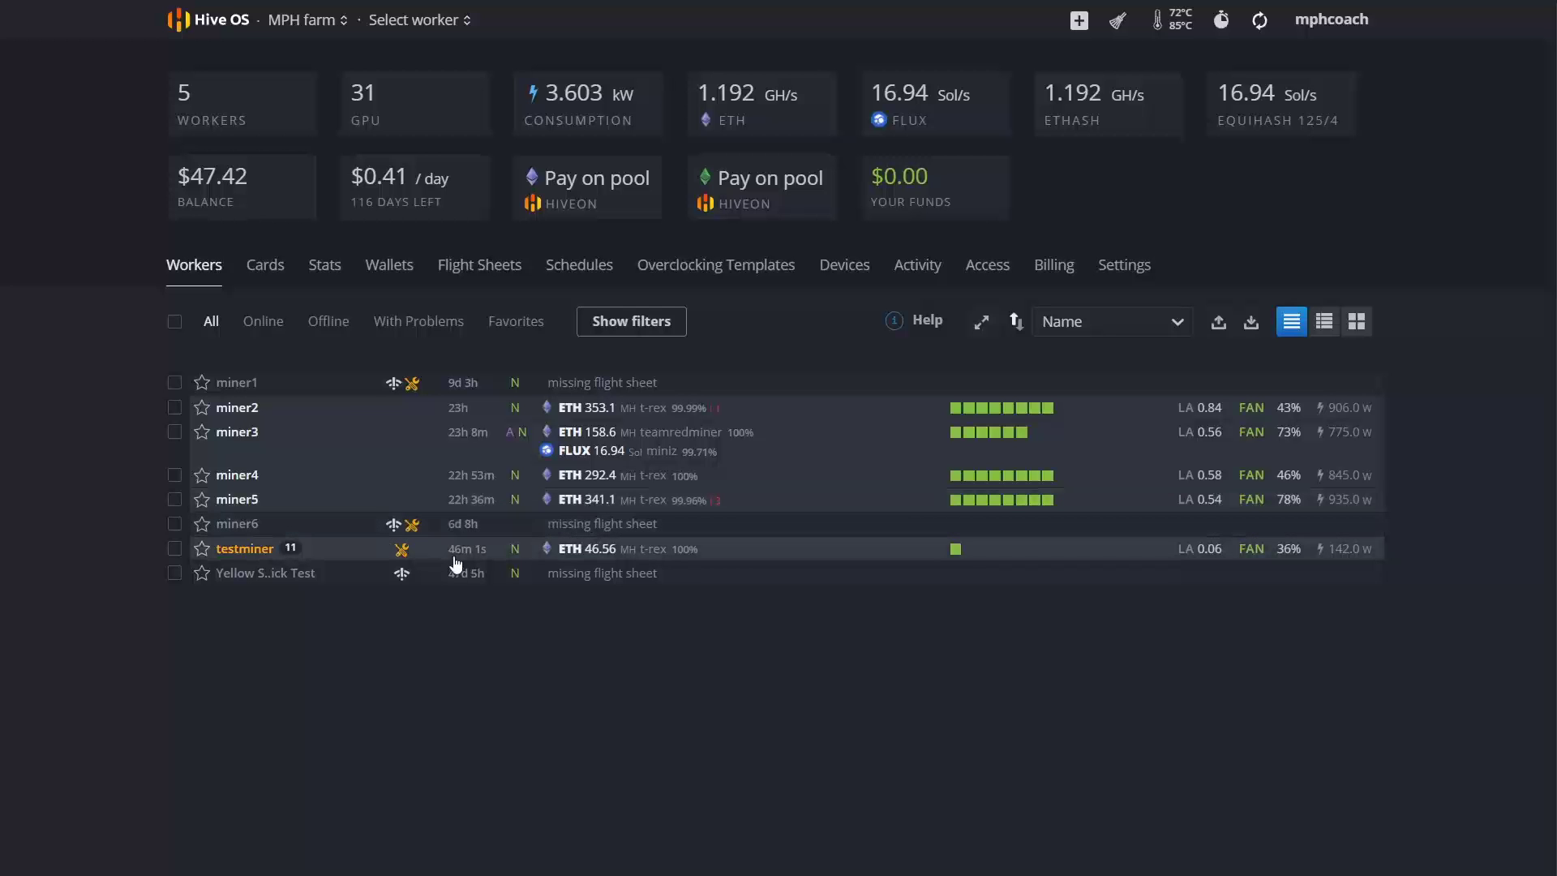
left_click(263, 553)
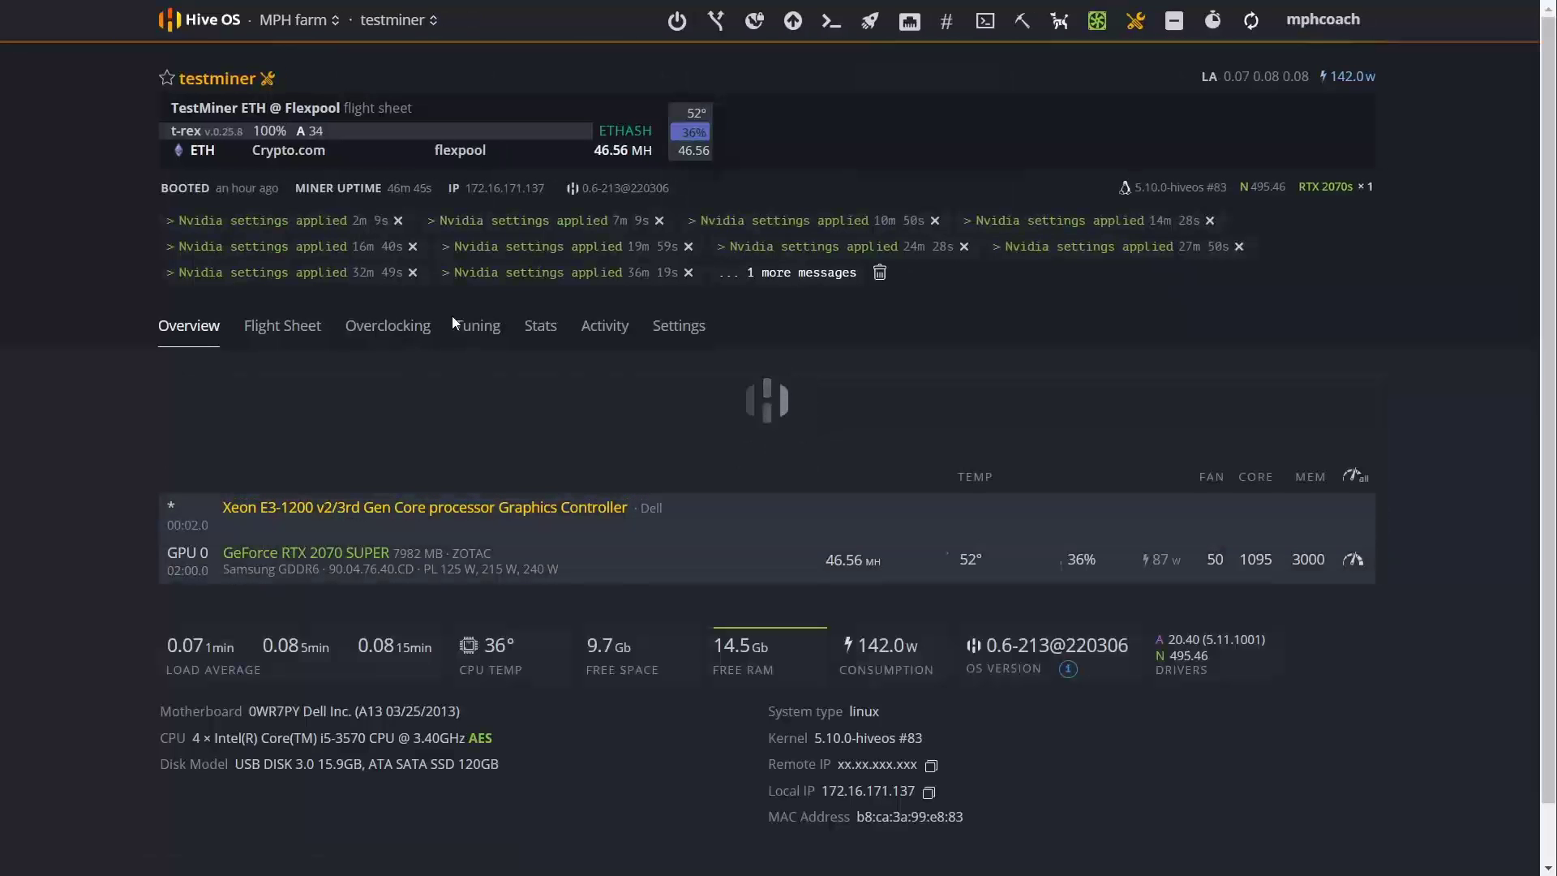
left_click(879, 276)
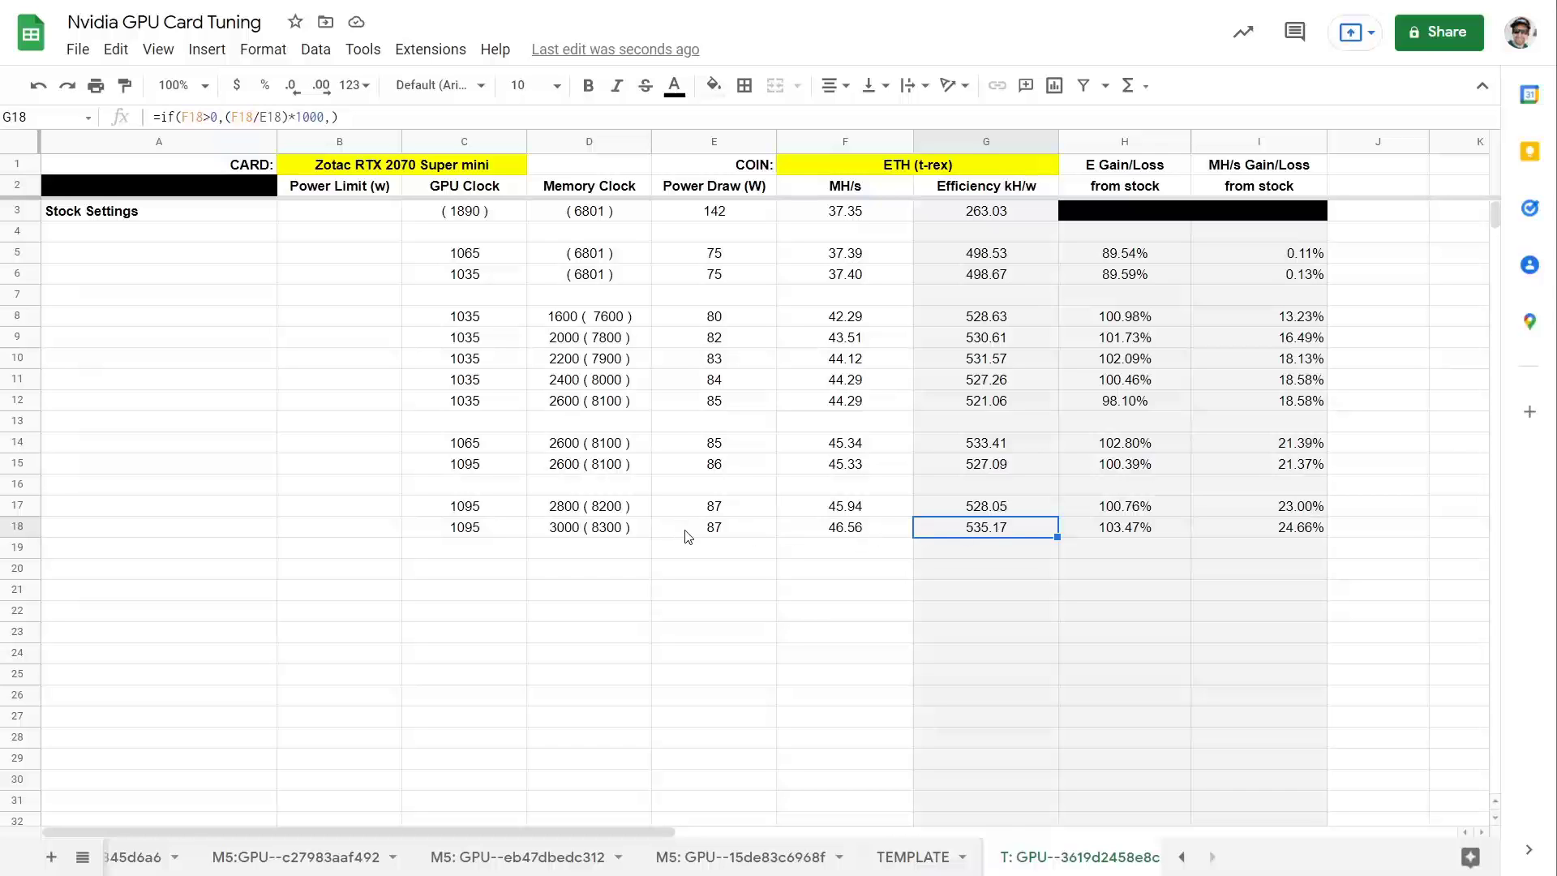
Step: Review row 18's power draw, efficiency and GPU clock in the tuning spreadsheet
left_click(717, 534)
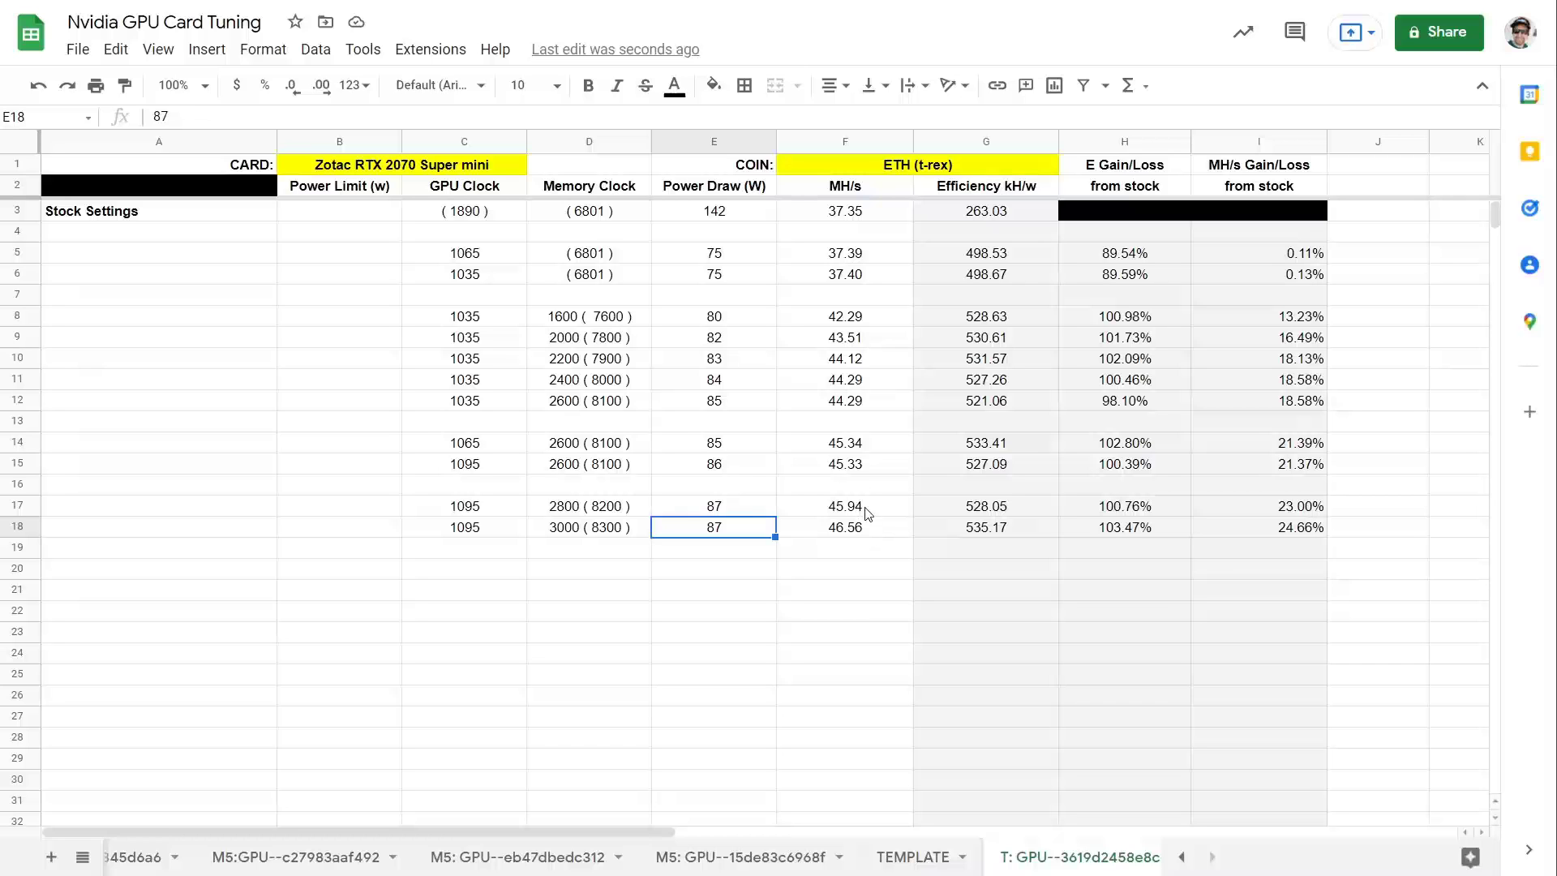
left_click(979, 529)
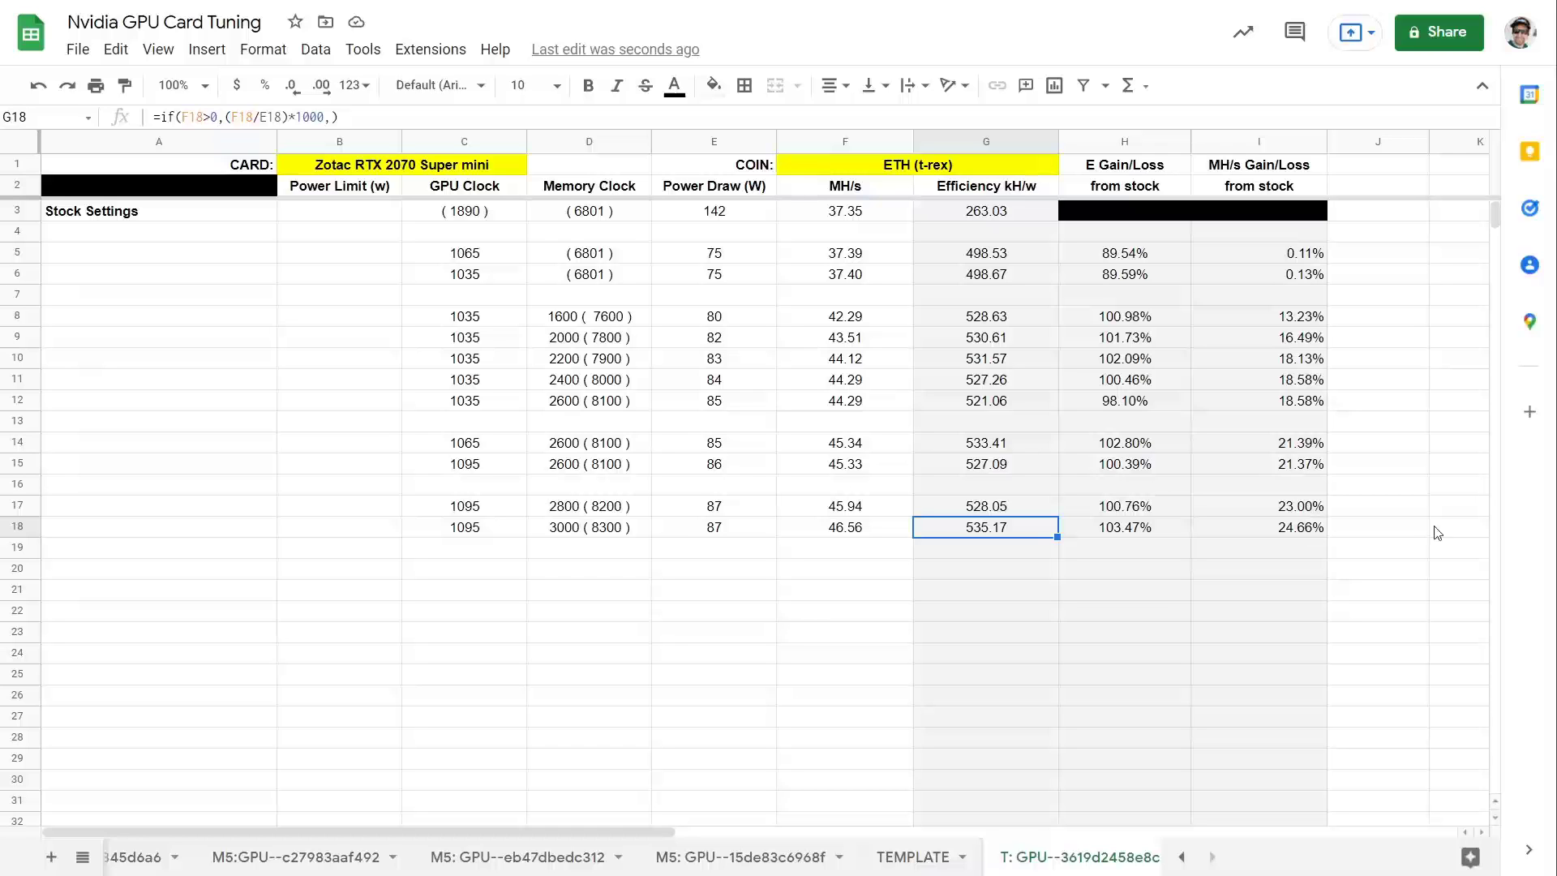
left_click(483, 550)
left_click(468, 535)
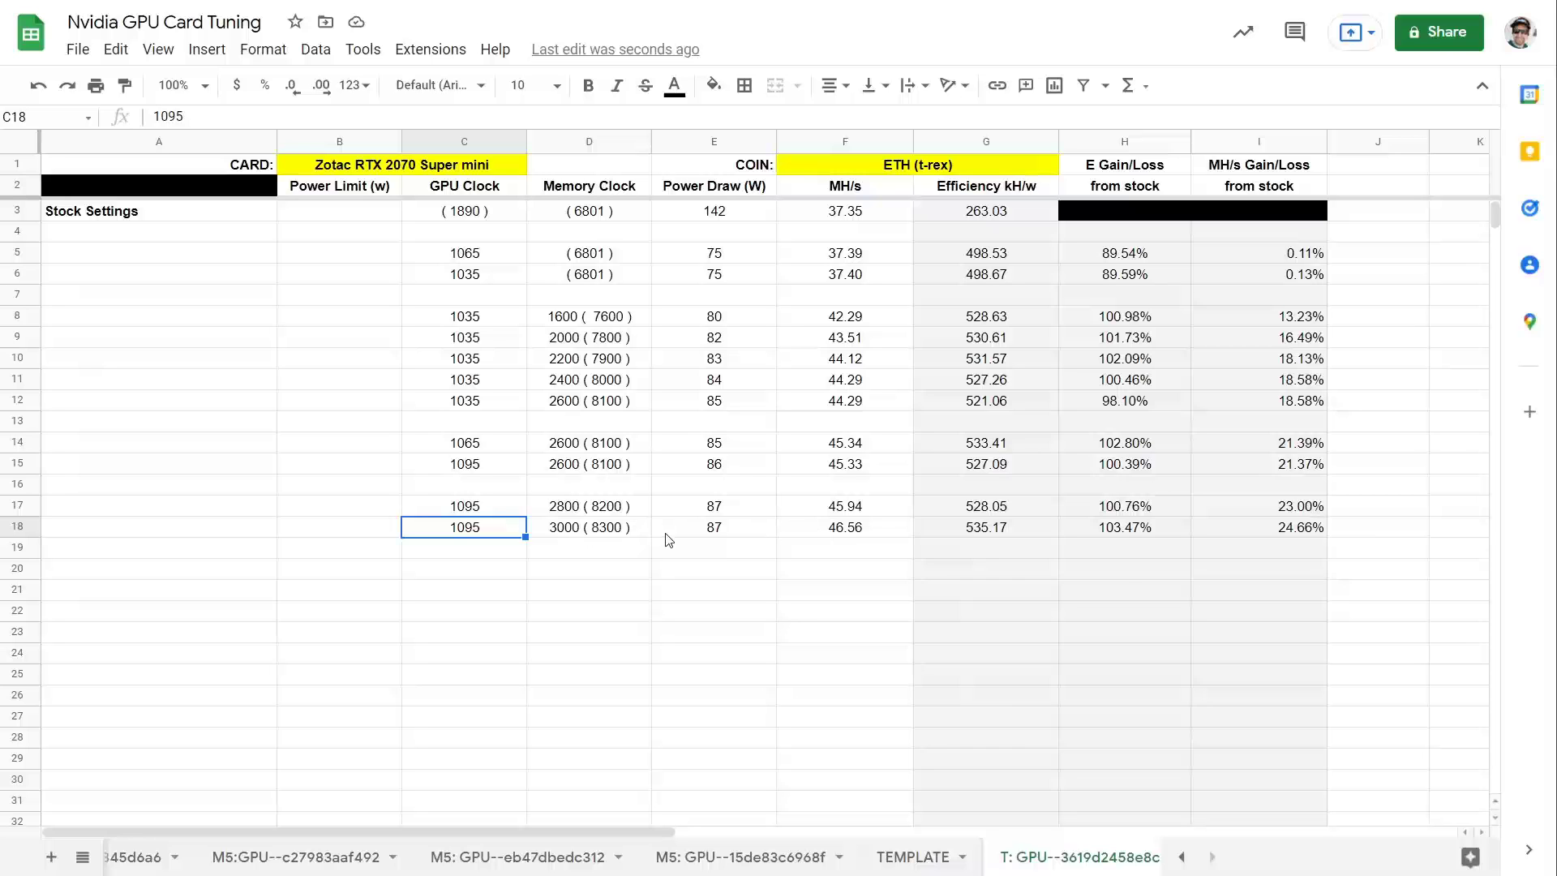
Step: In row 19, enter a GPU clock of 1095 and a memory clock of 3200 ( 8400 )
left_click(490, 549)
type("109")
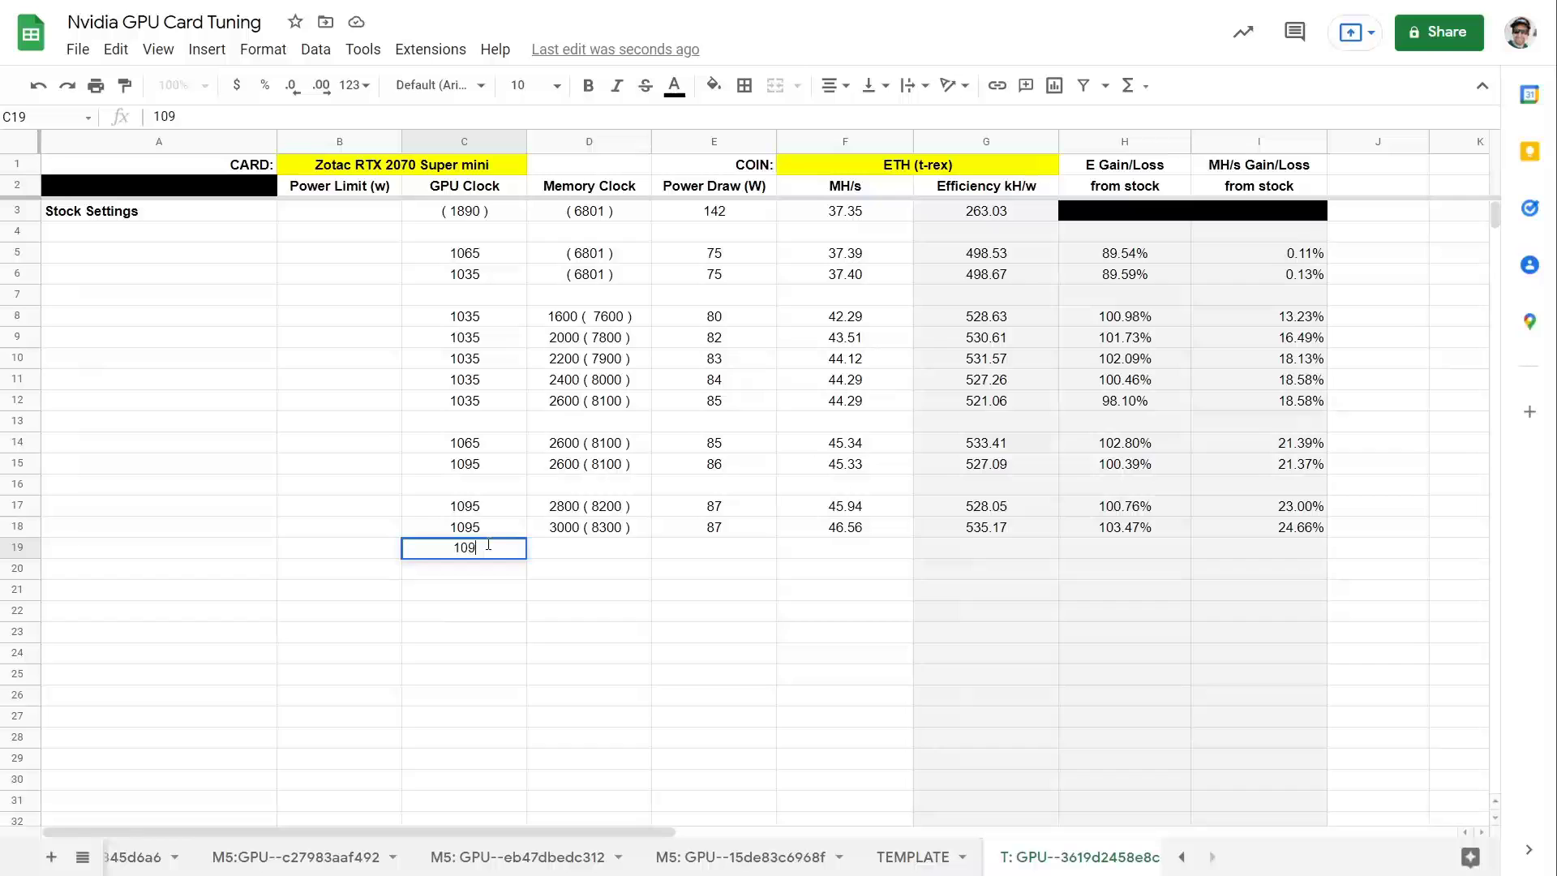
type("5")
key("Tab")
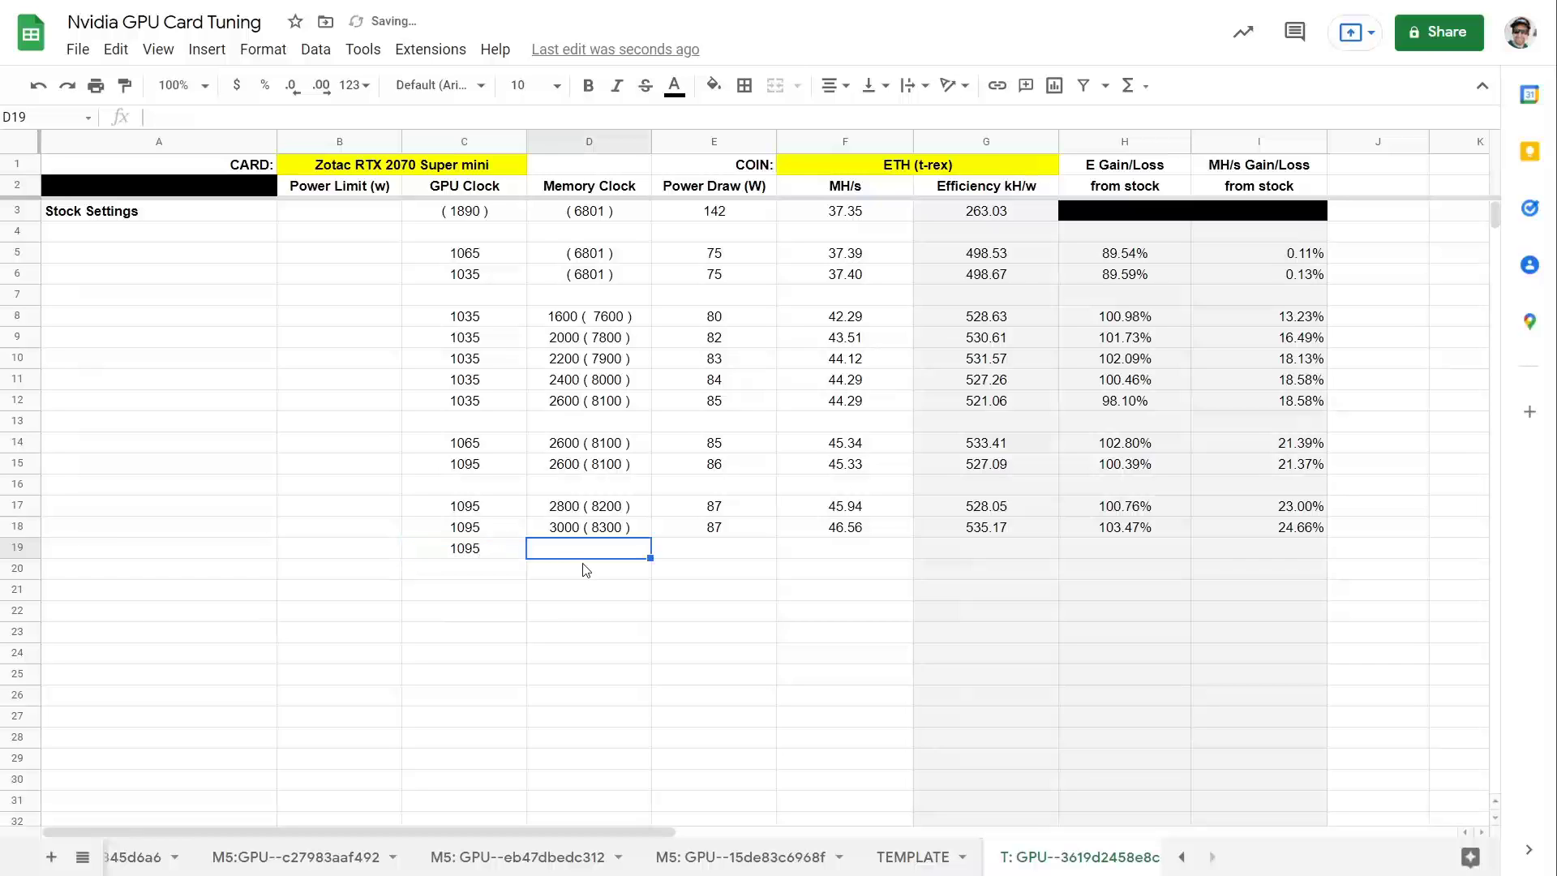
type("3200")
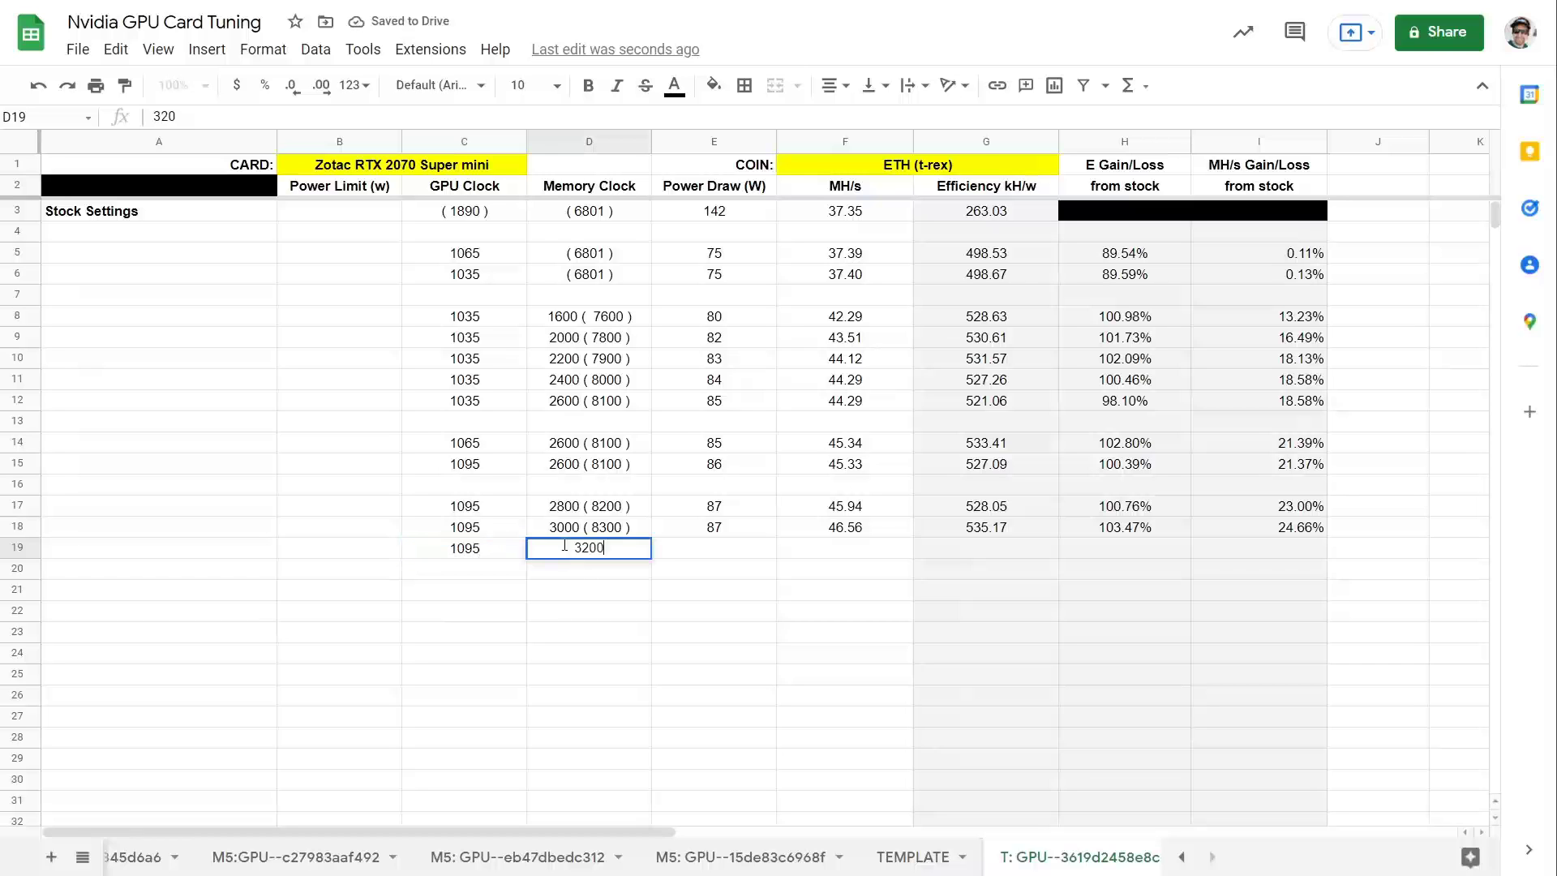
type(" ( 8400 )")
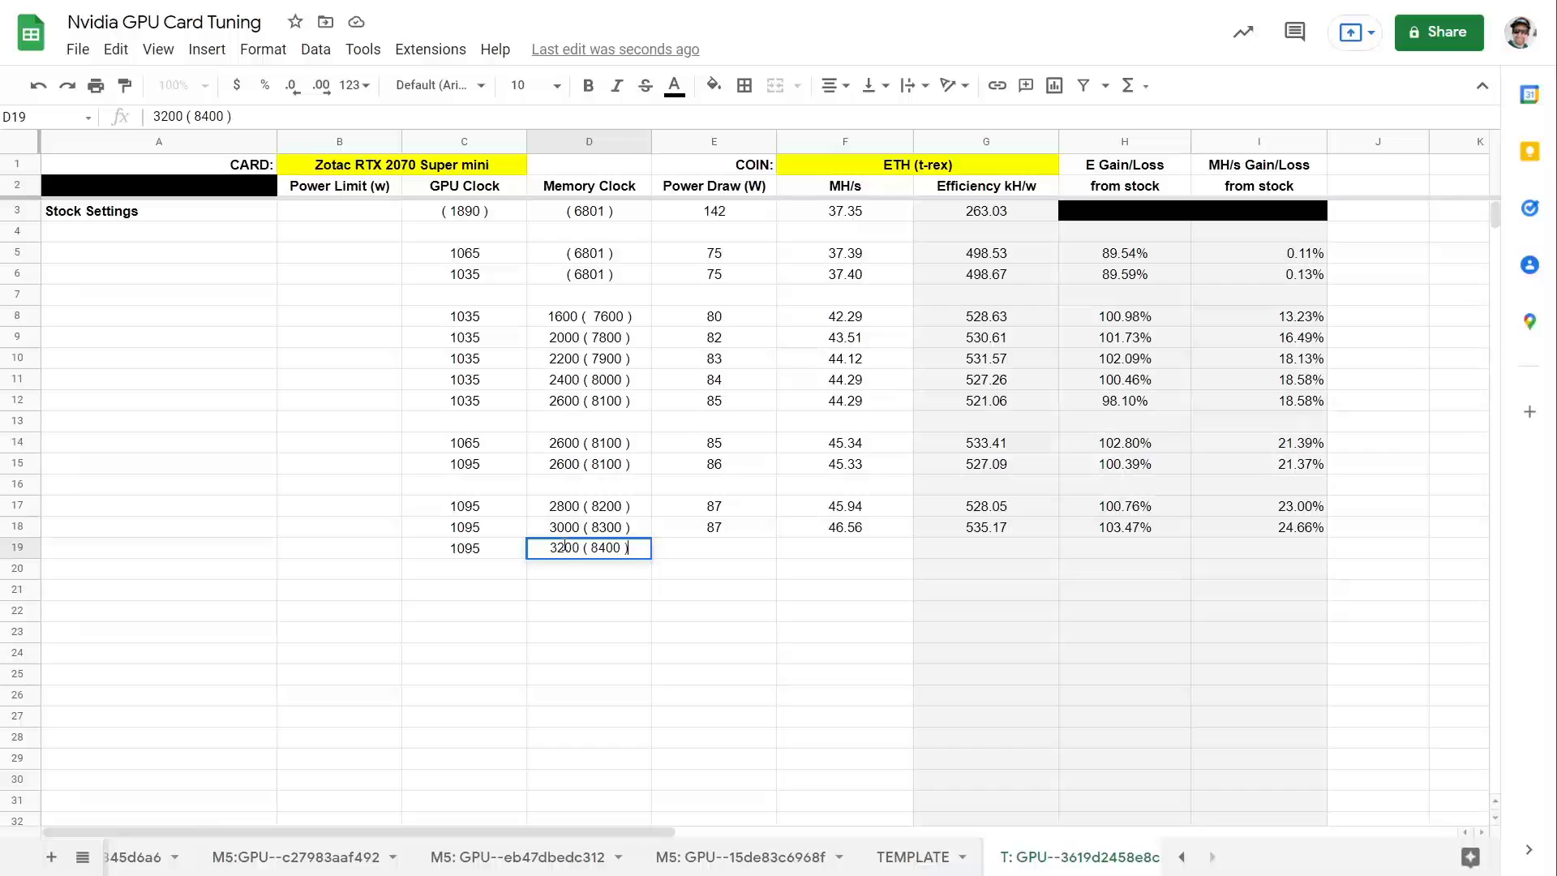
key("Tab")
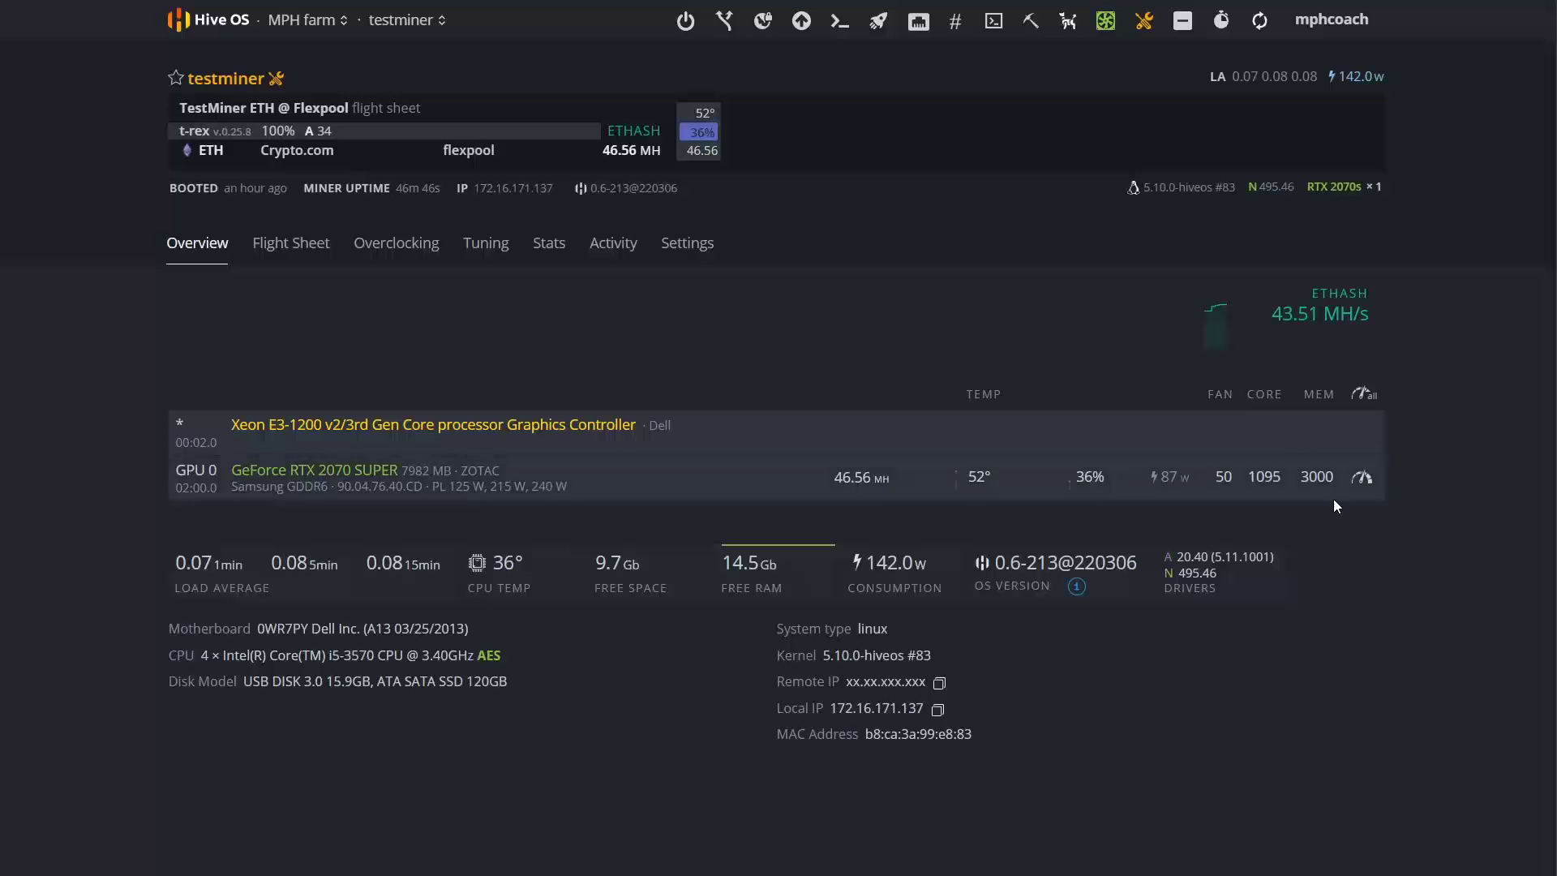
Step: In Hive OS, set GPU 0's memory clock to 3200 MHz and apply the overclock
left_click(1362, 478)
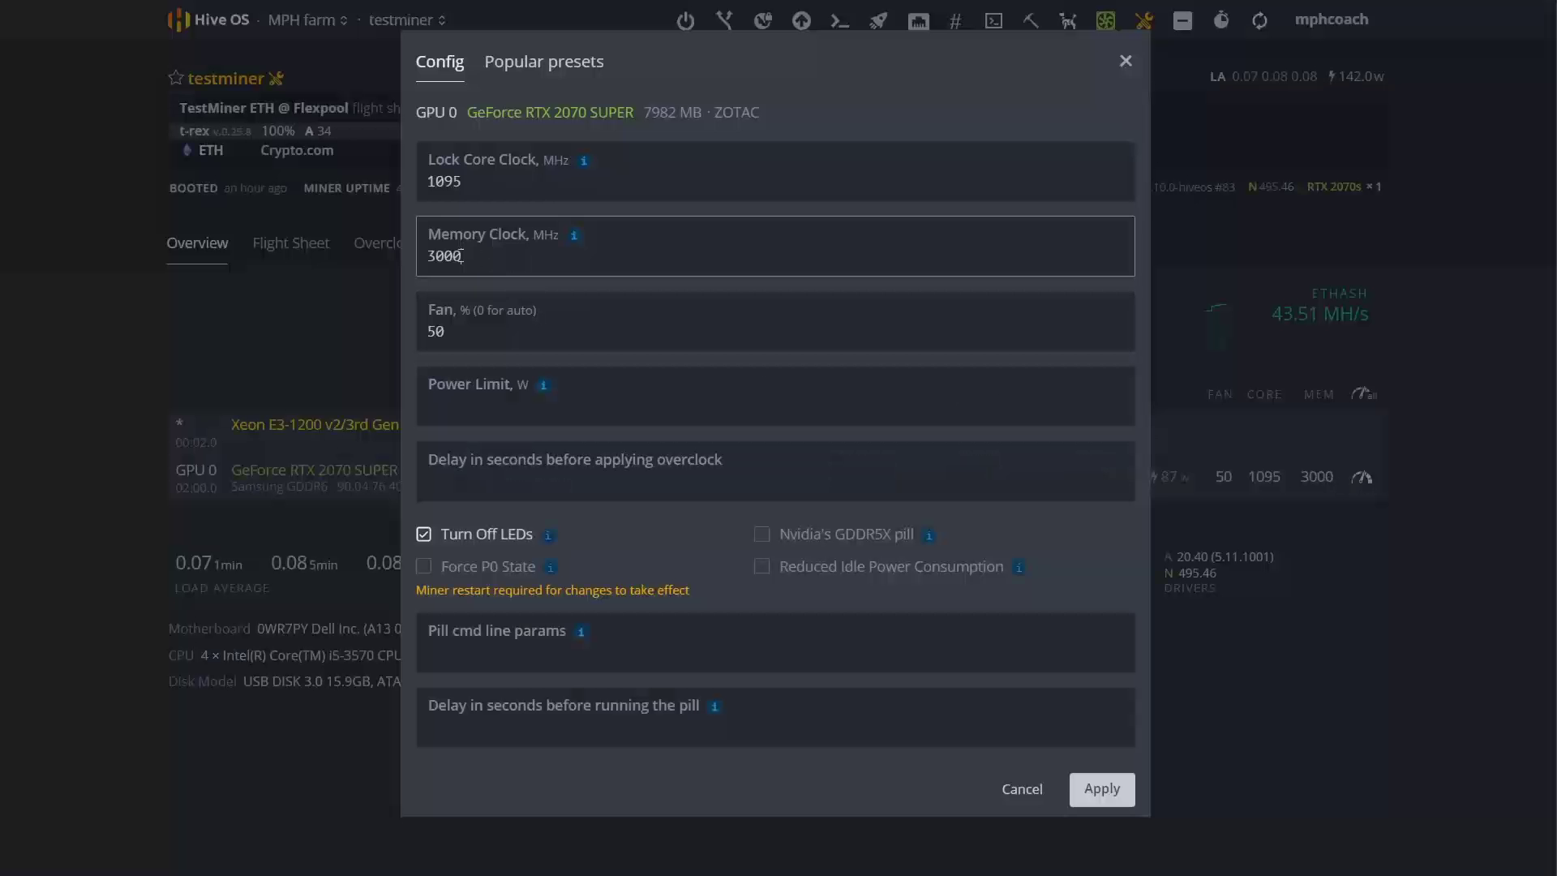
left_click_drag(467, 253, 357, 237)
type("3200")
left_click(1101, 789)
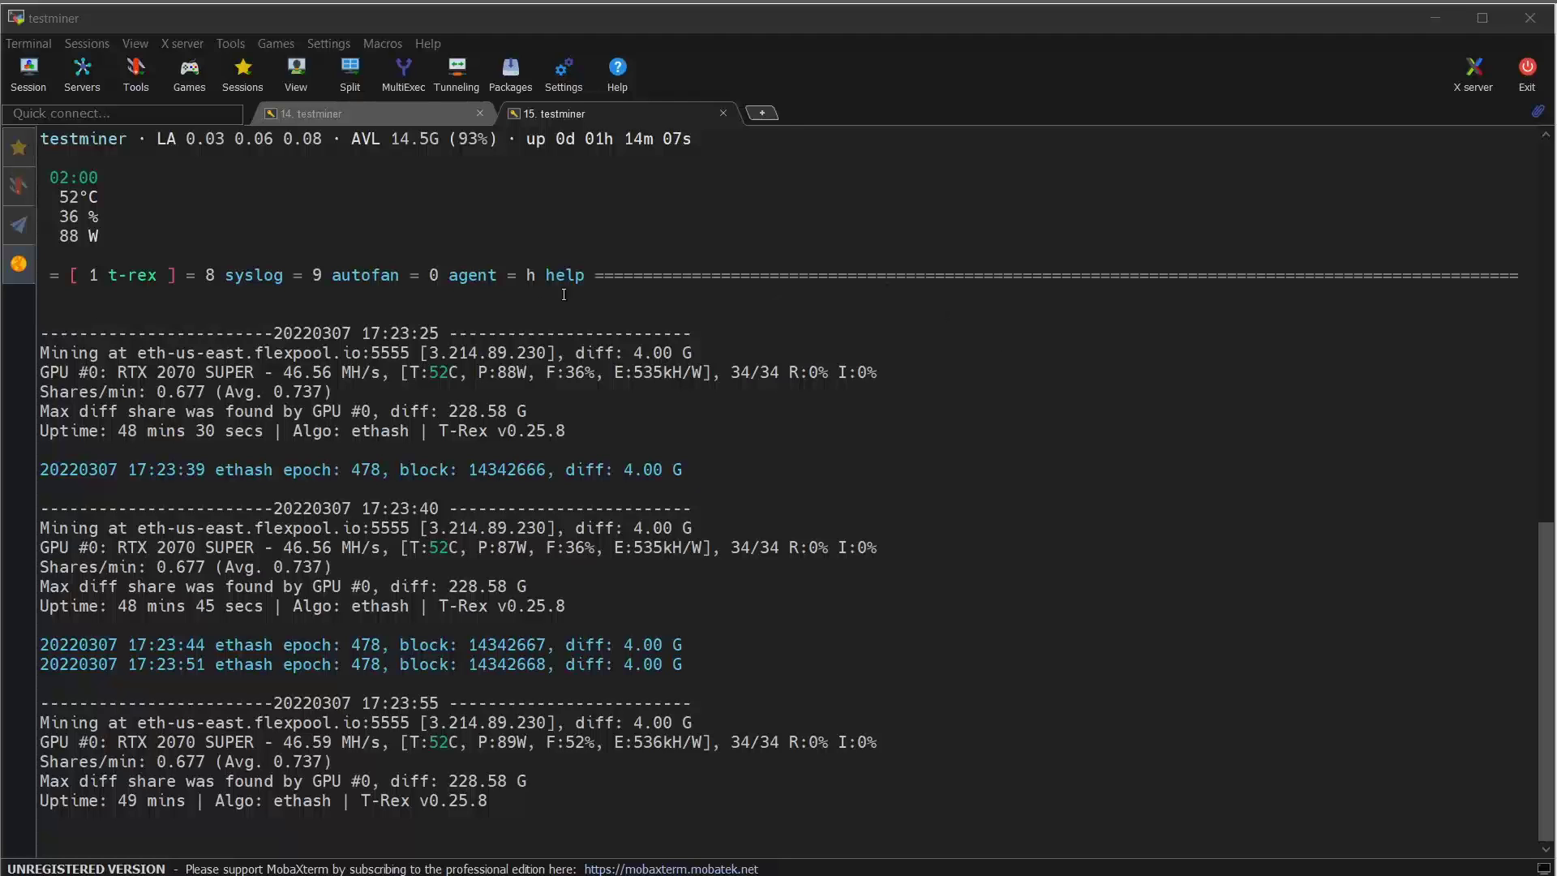
Step: In the testminer terminal session, clear the screen and rerun nvidia-info to check the GPU's core and memory clocks
left_click(315, 115)
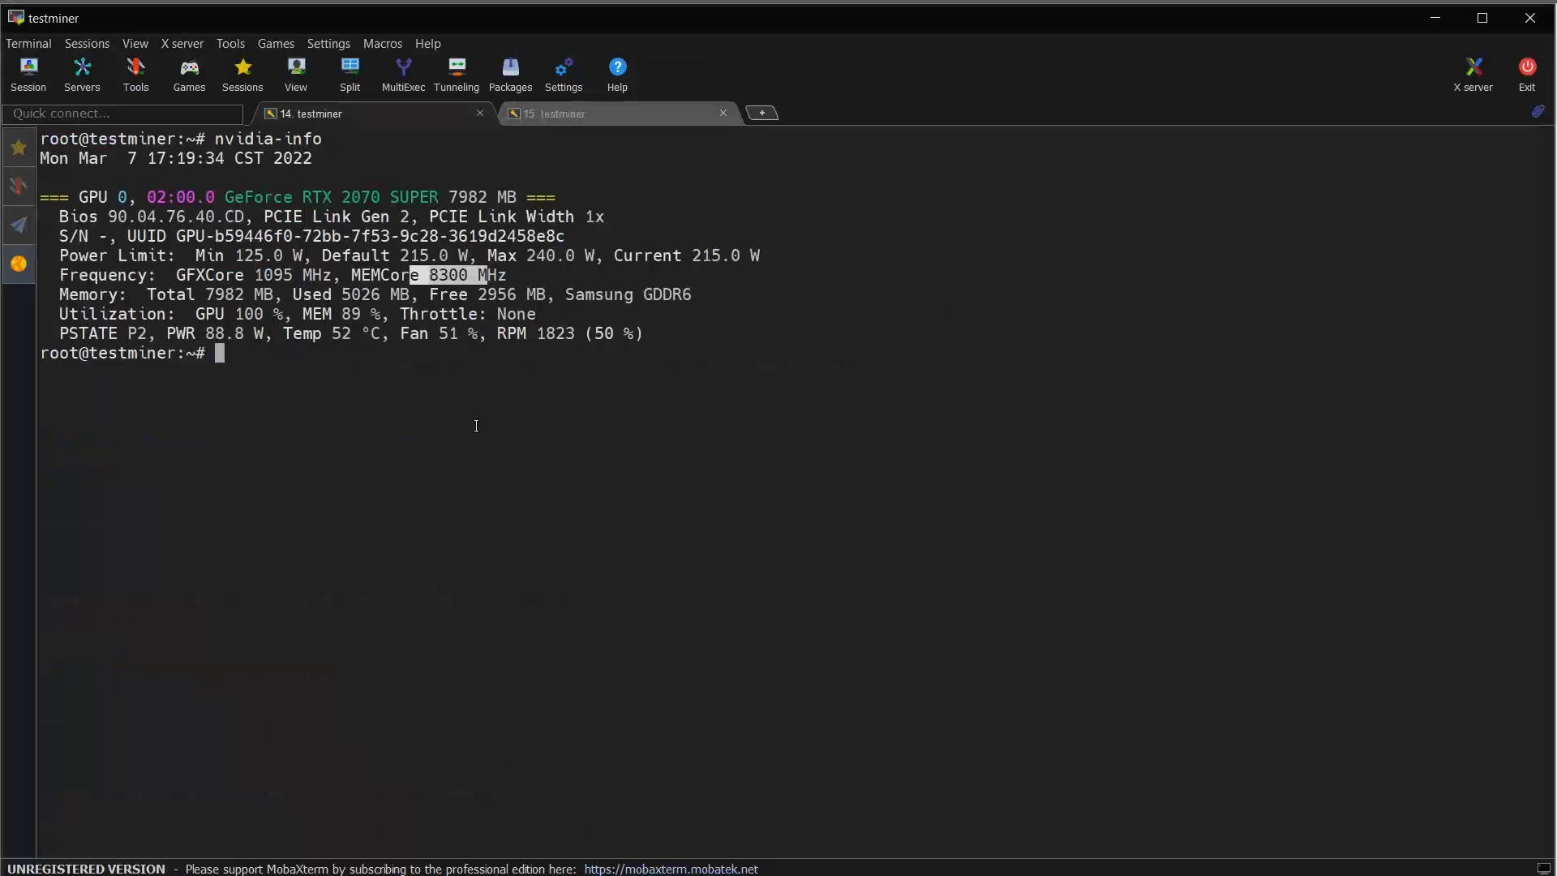
key("ctrl+l")
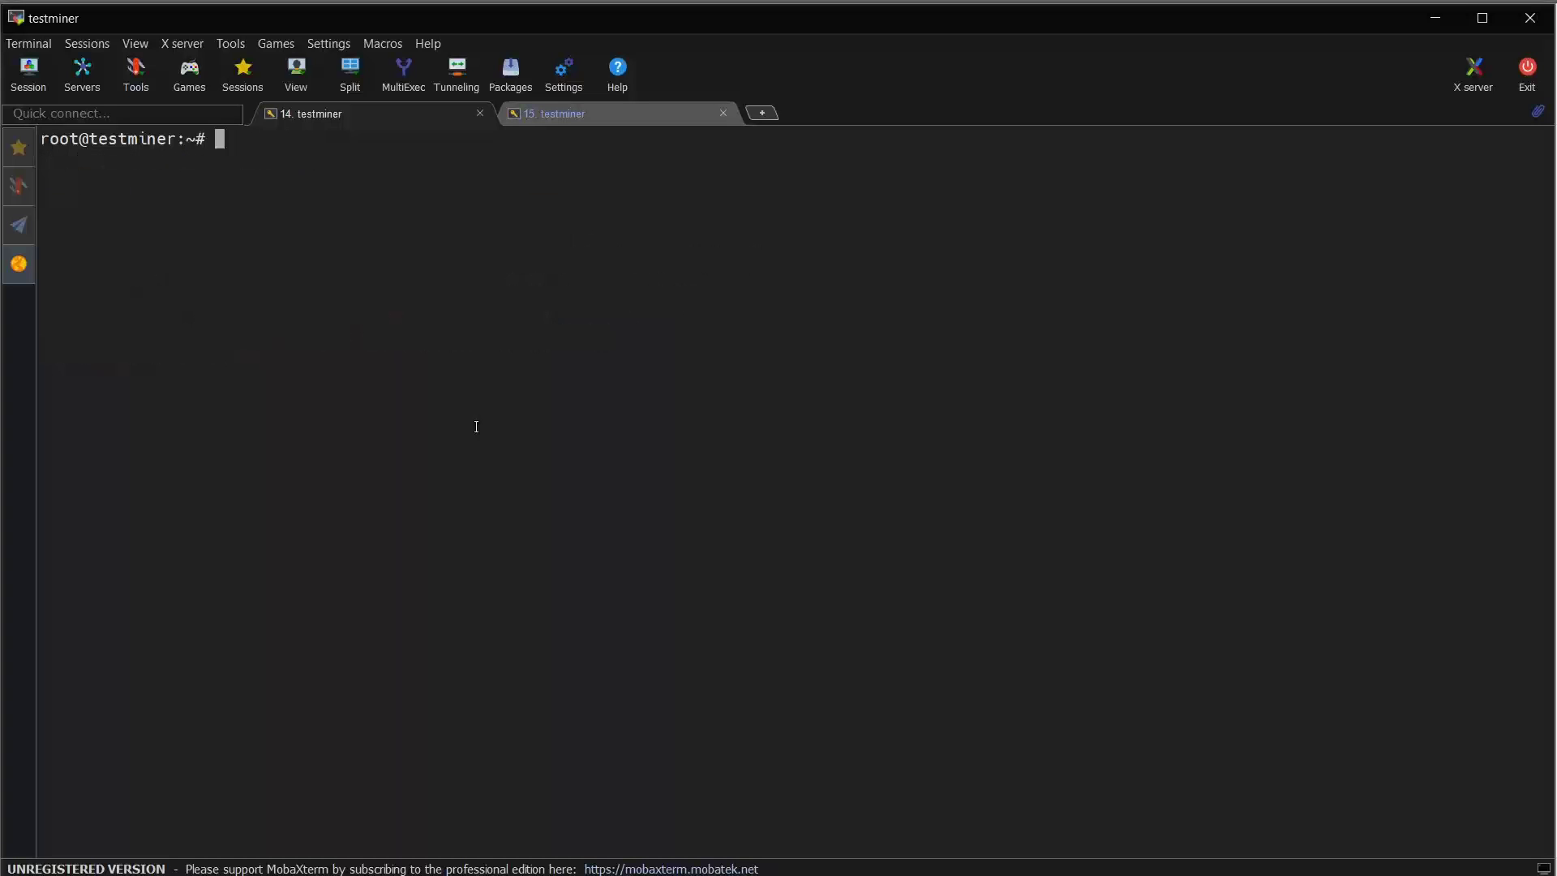
key("Up")
key("Return")
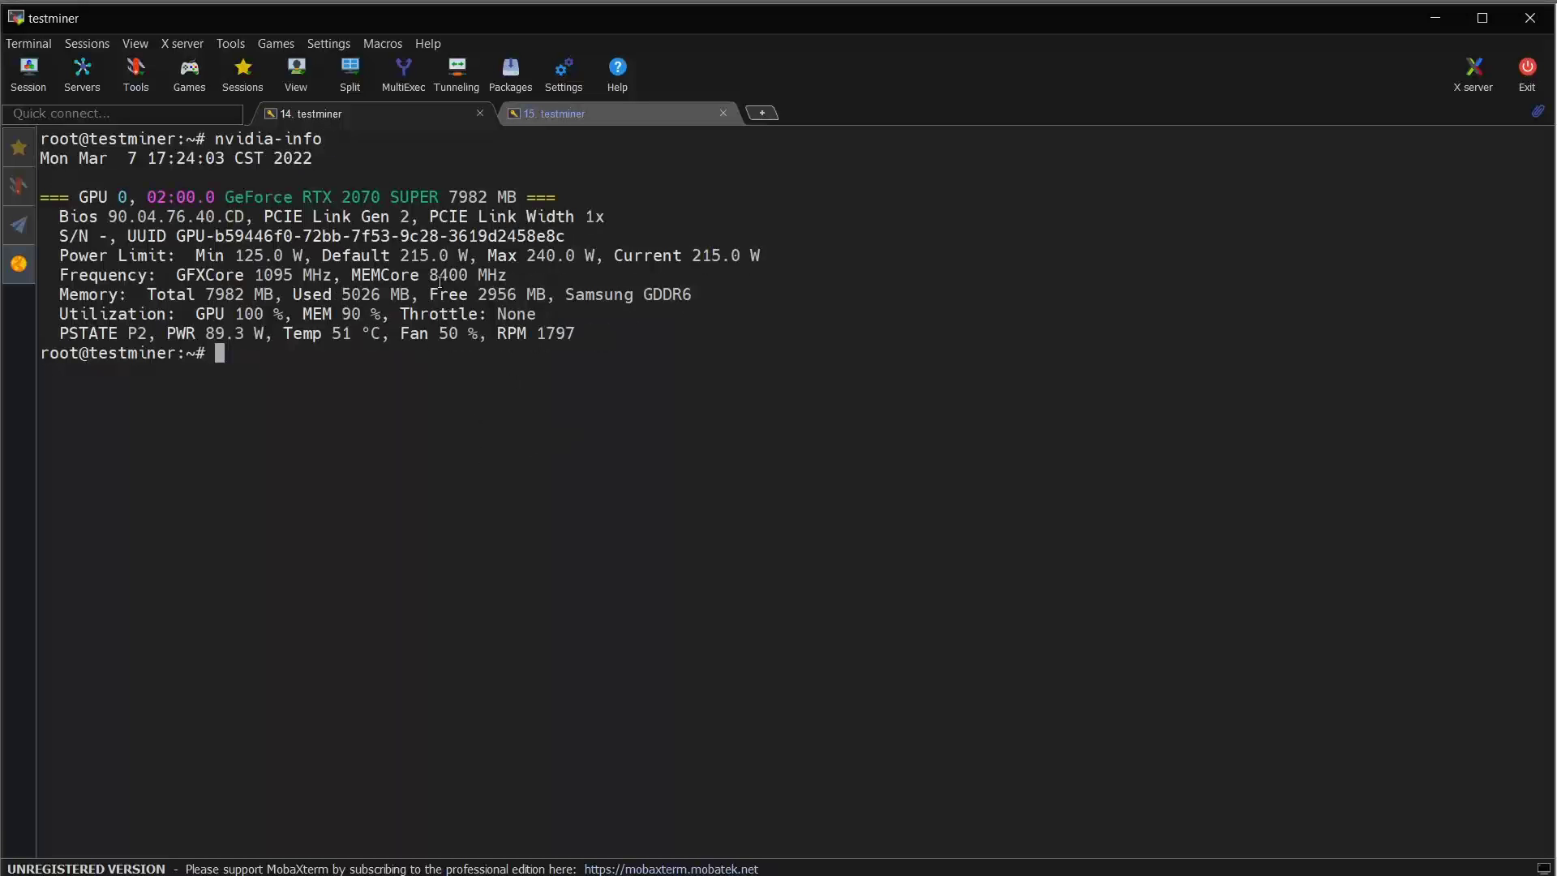
Step: Check GPU 0's latest hashrate, power, efficiency and share counts in the T-Rex miner log
left_click(596, 118)
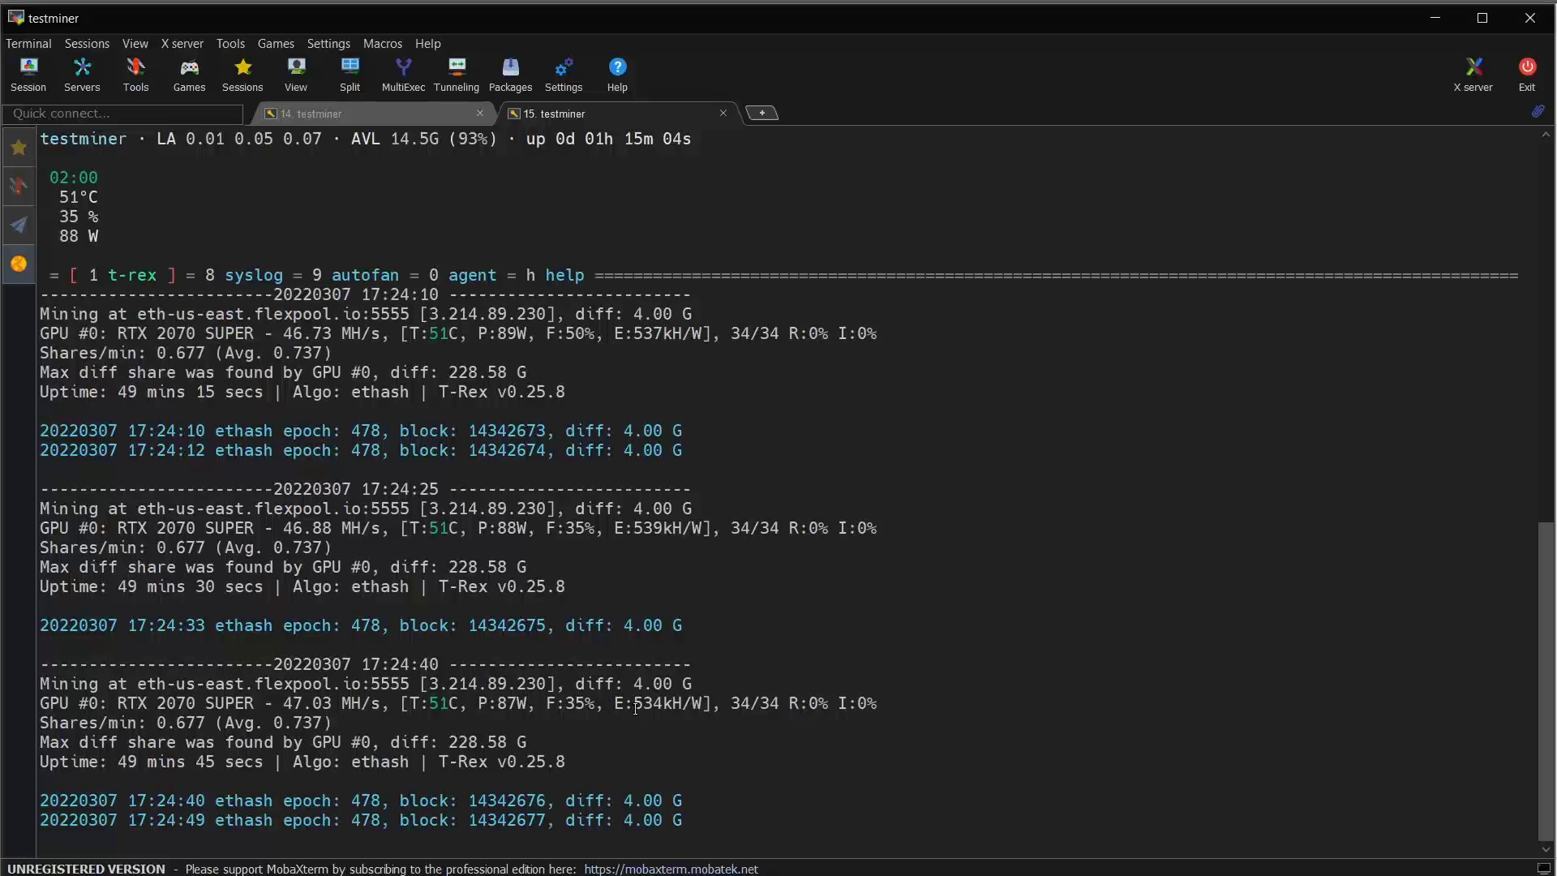
left_click_drag(740, 702, 767, 719)
left_click(805, 728)
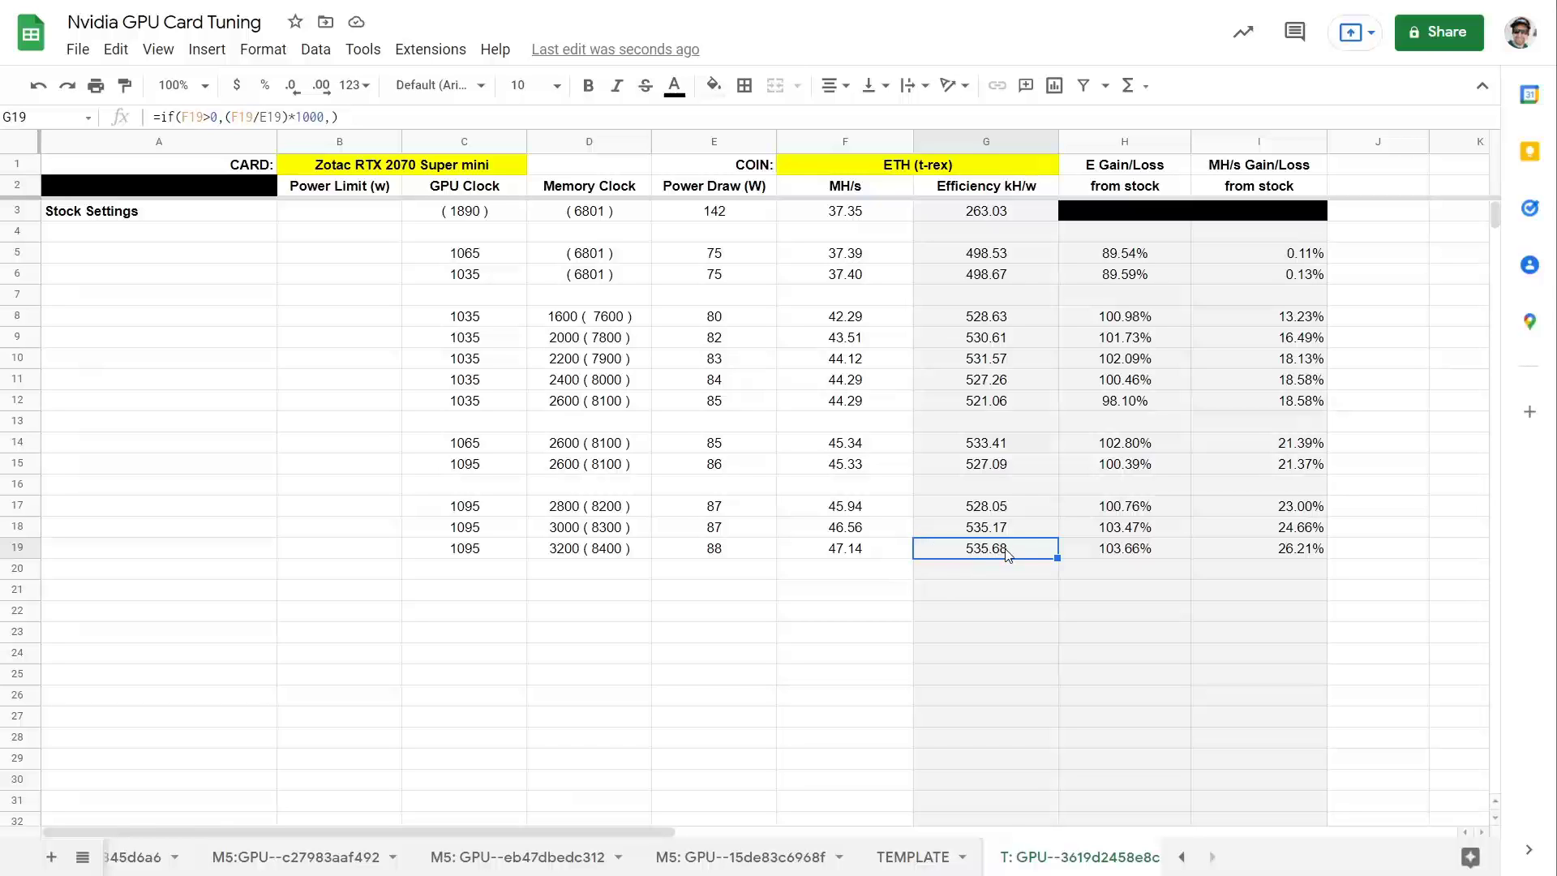
Step: Review row 19's efficiency gain, hashrate gain and power draw in the tuning spreadsheet
left_click(1113, 555)
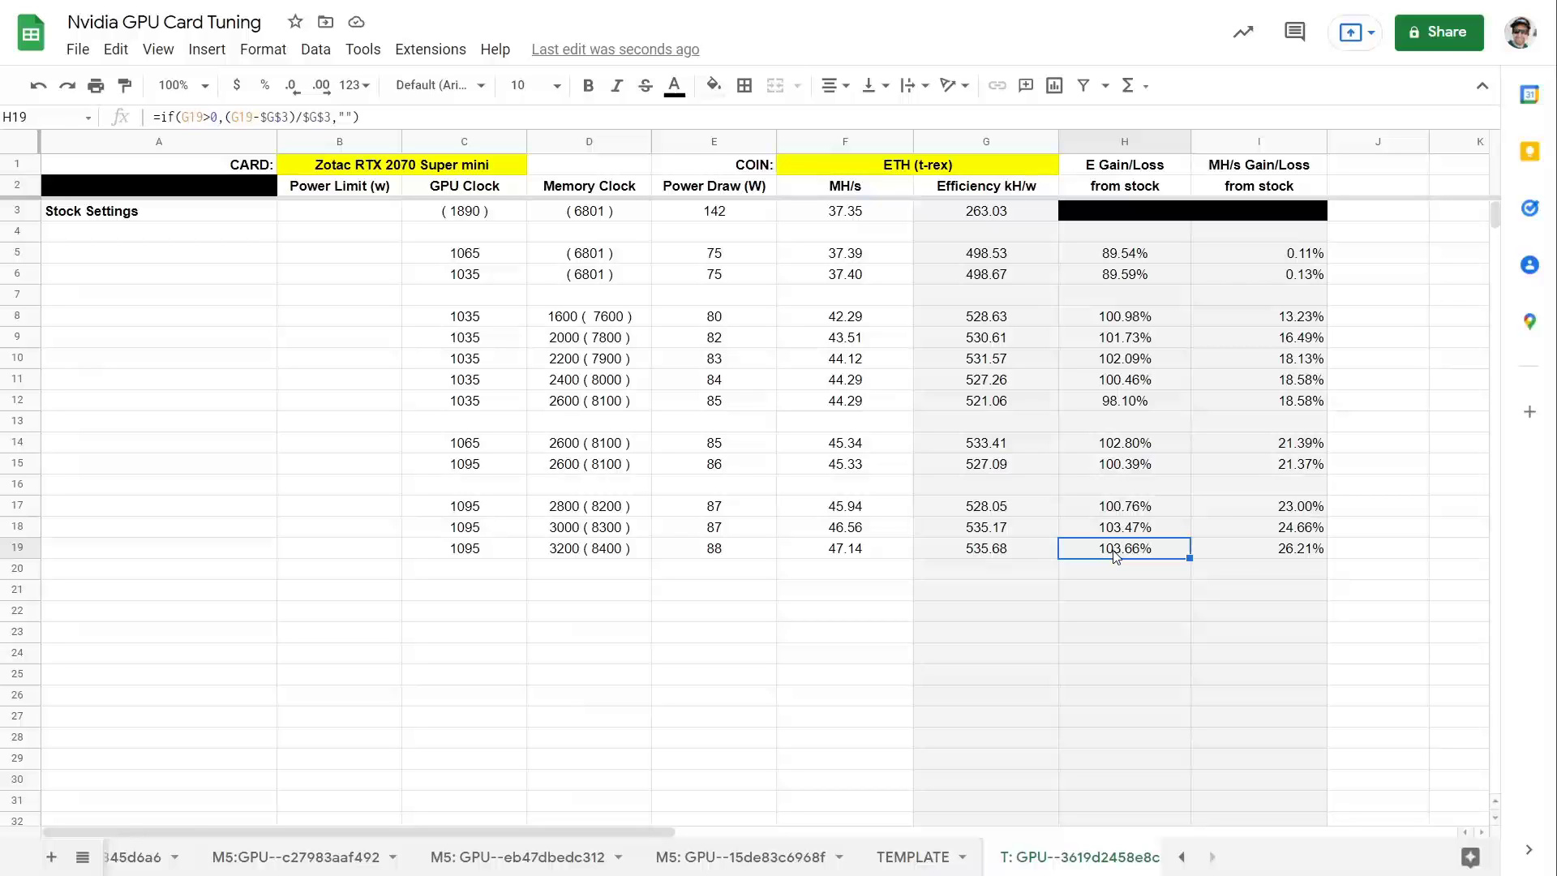
left_click(1285, 556)
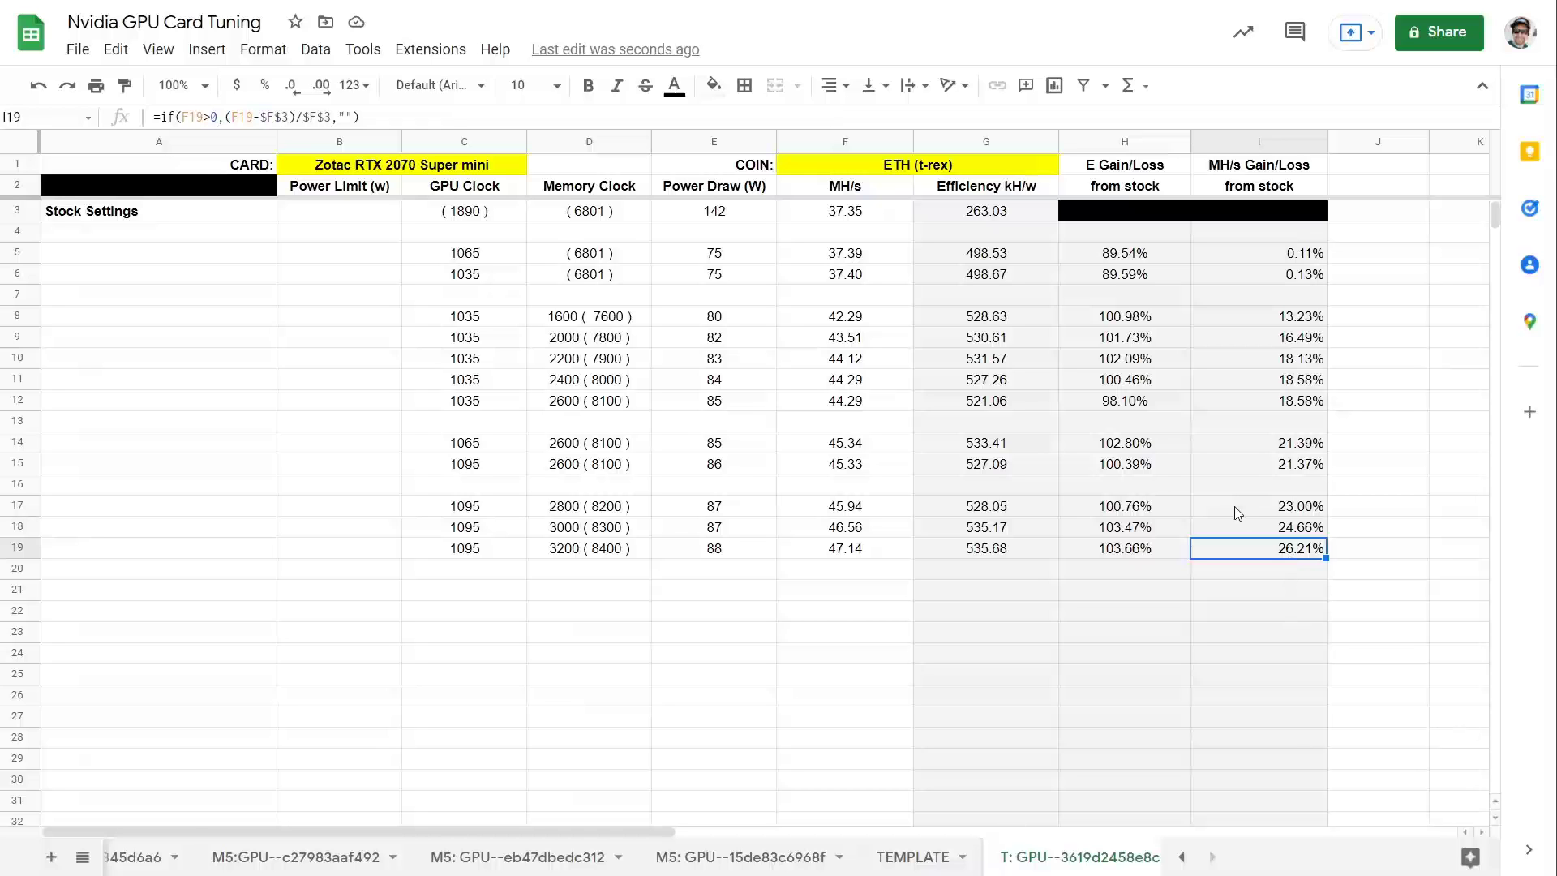
left_click(724, 555)
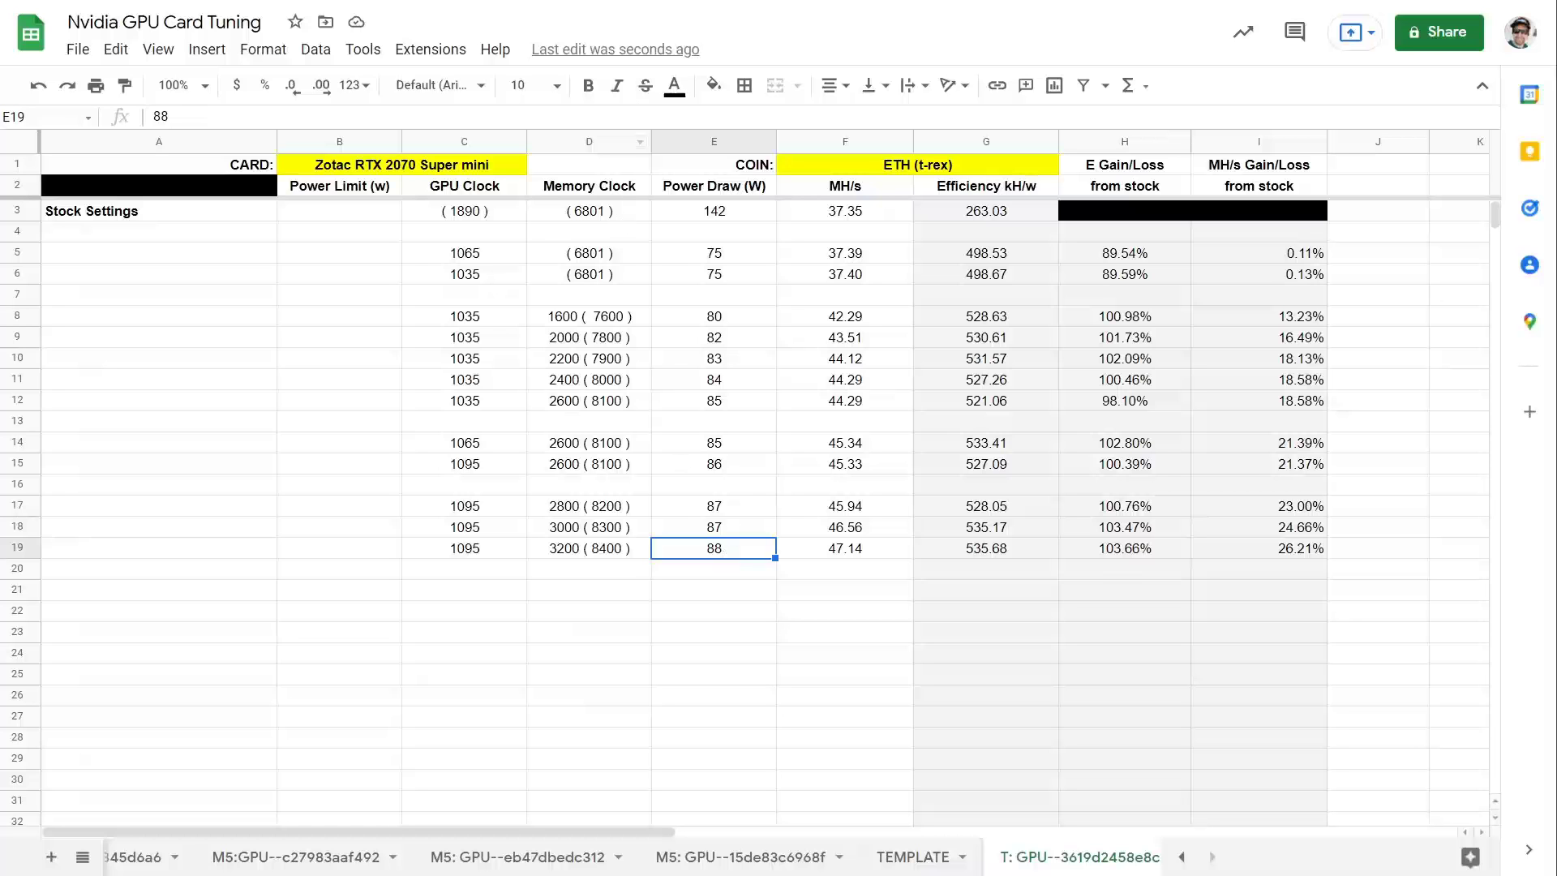
Step: Switch to WhatToMine and calculate the 2070's profitability with its default Ethash values of 40 Mh/s and 140 W
key("ctrl+Tab")
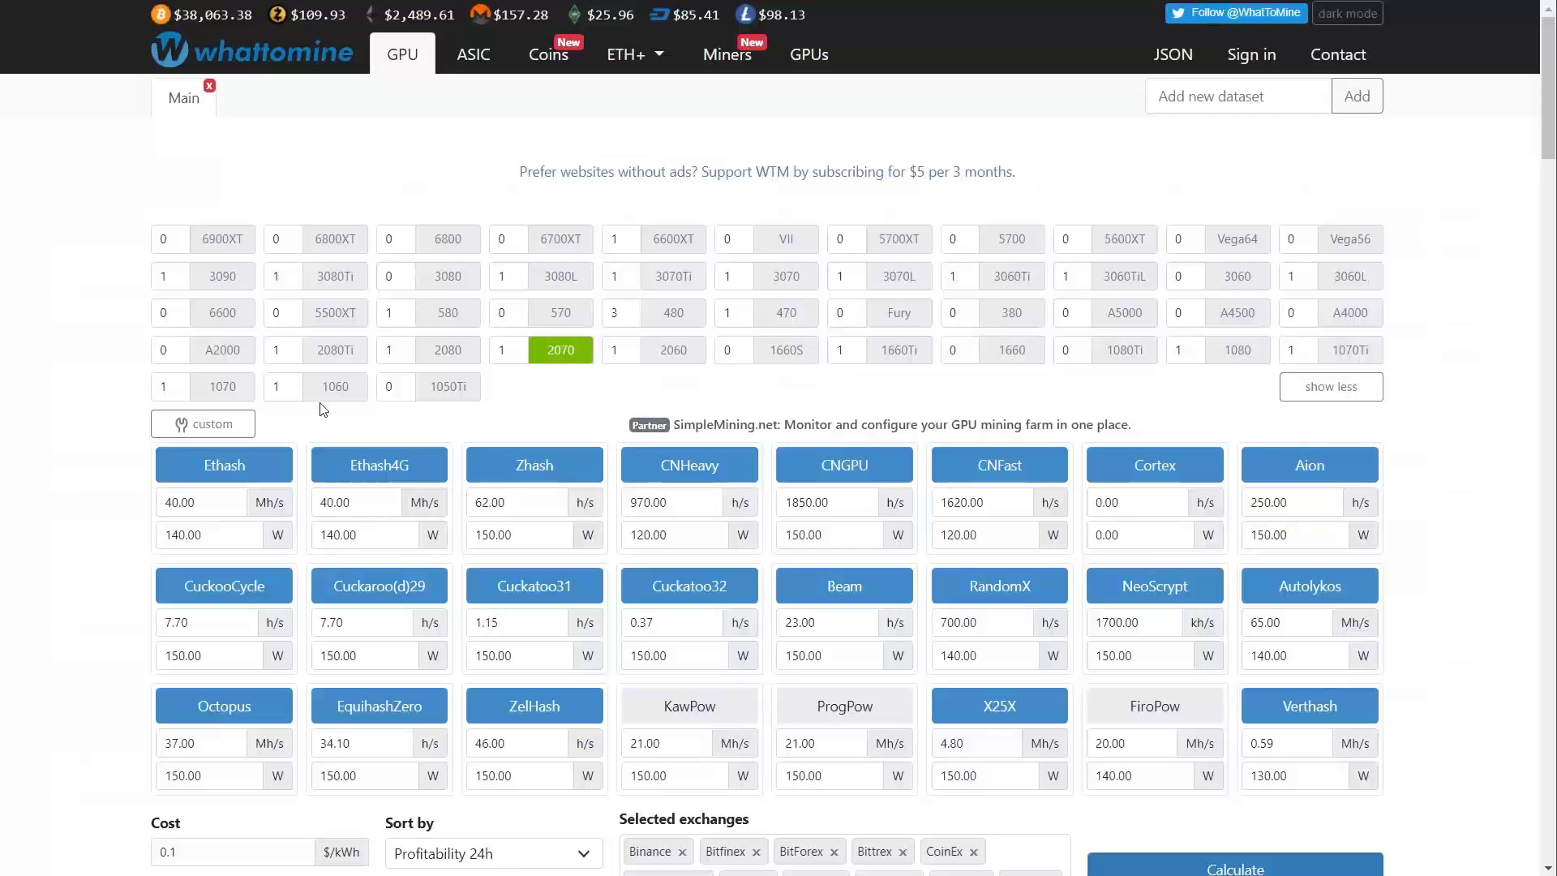
left_click_drag(202, 503, 148, 498)
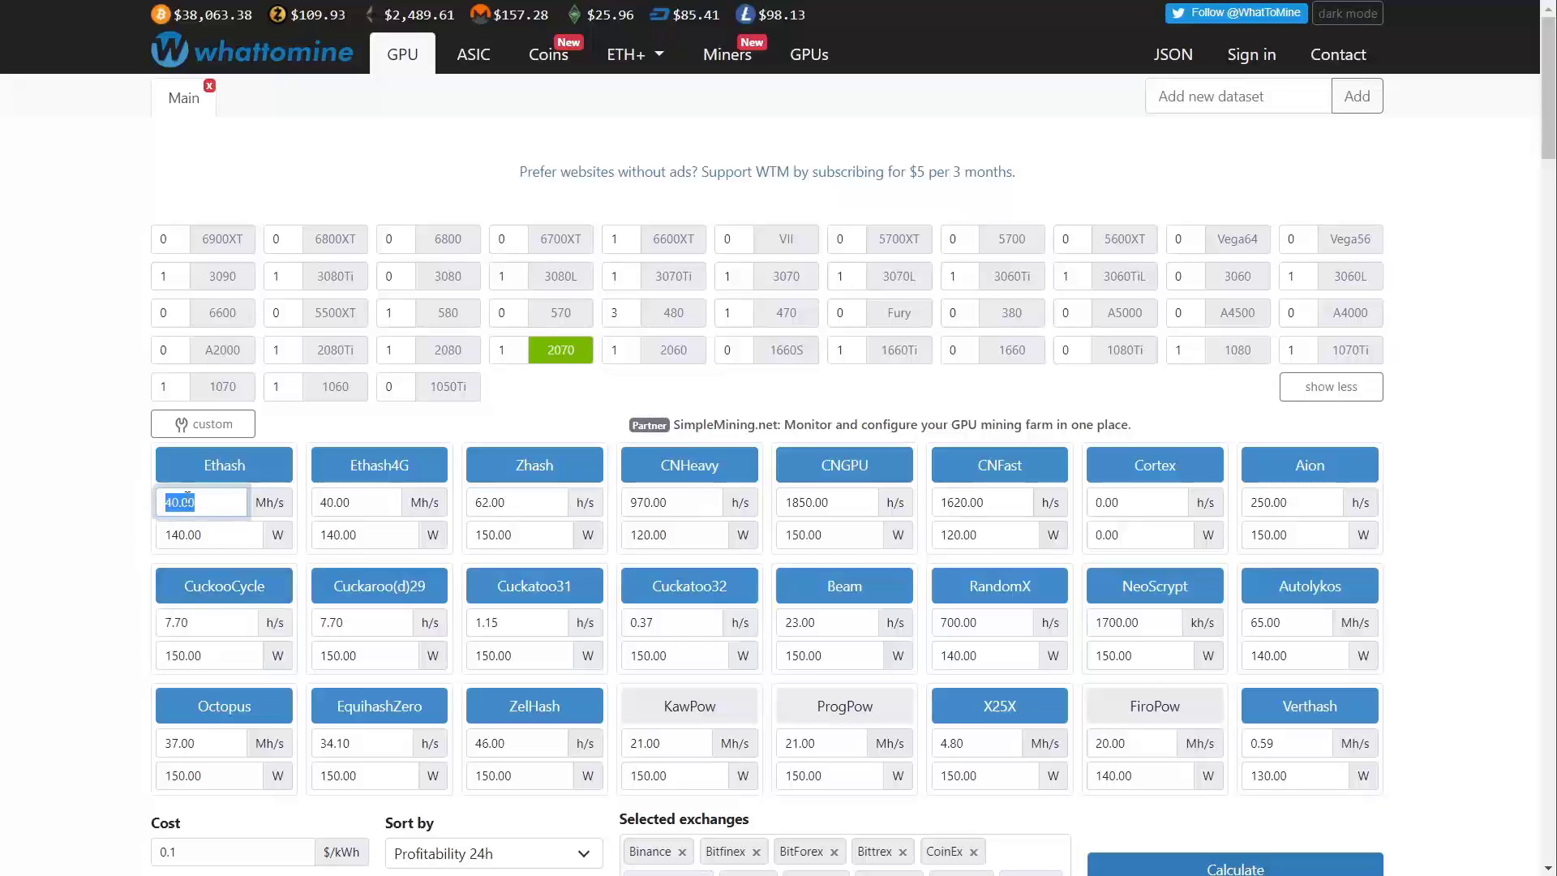
left_click_drag(218, 541, 143, 537)
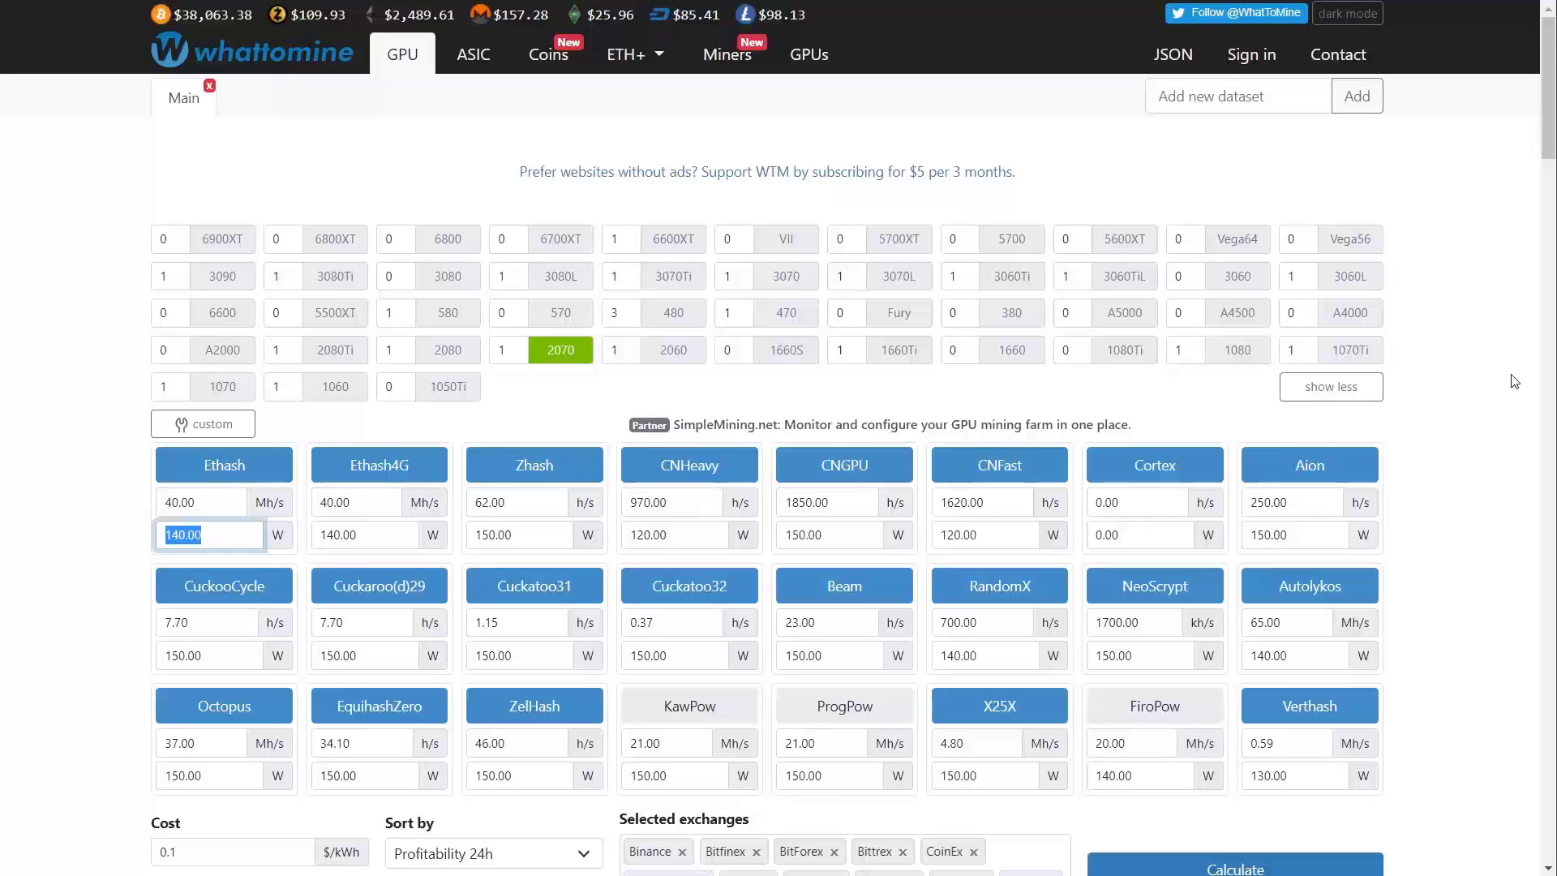
scroll(1513, 381, "down", 1)
left_click(1231, 770)
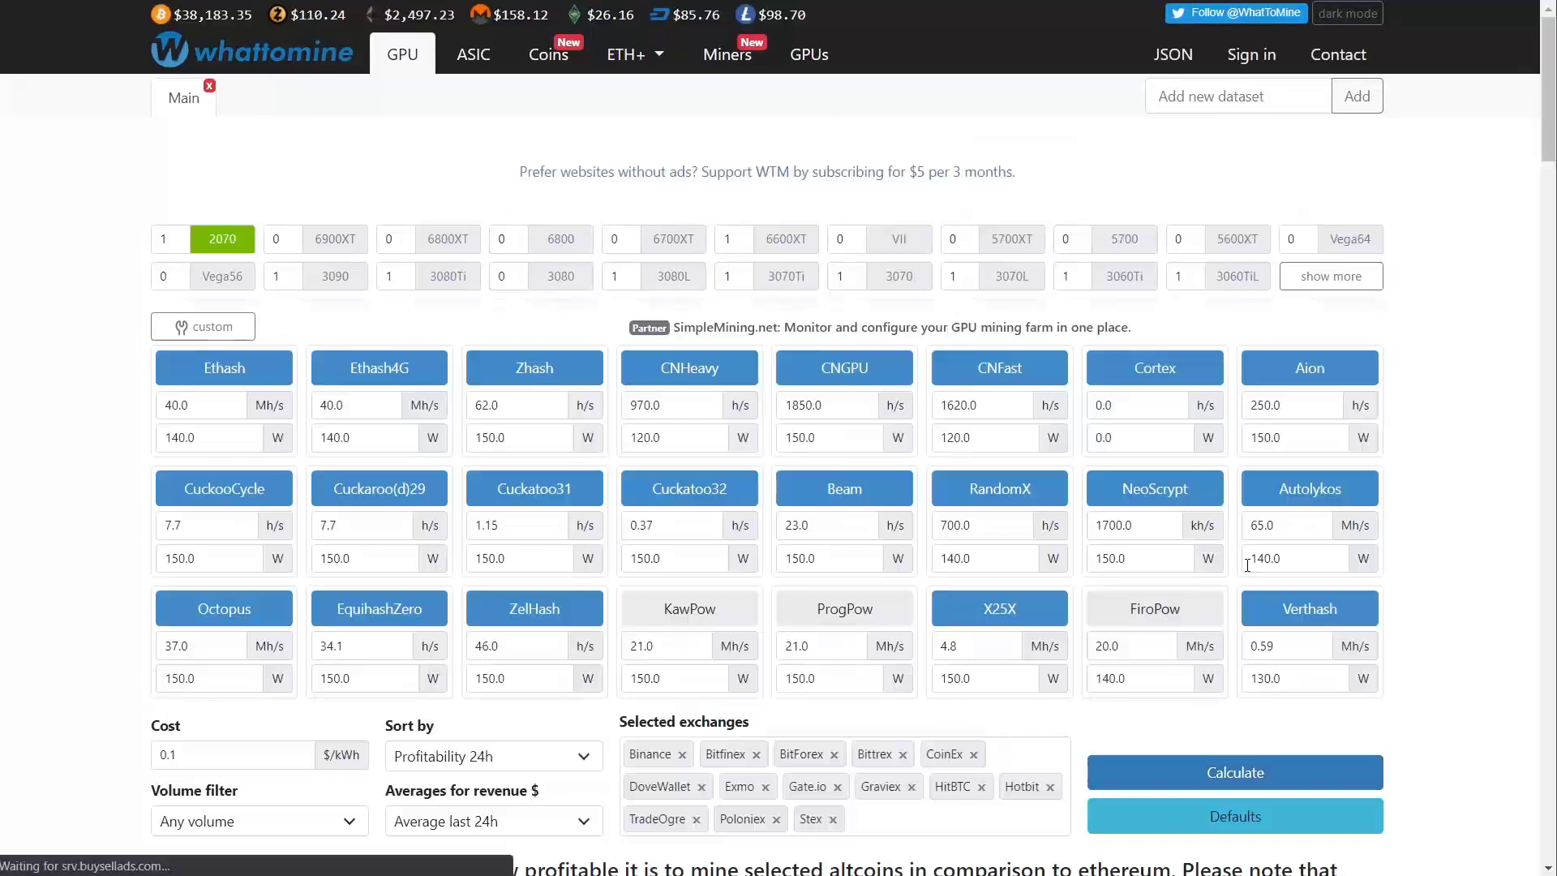
scroll(1248, 571, "down", 5)
scroll(1248, 572, "down", 1)
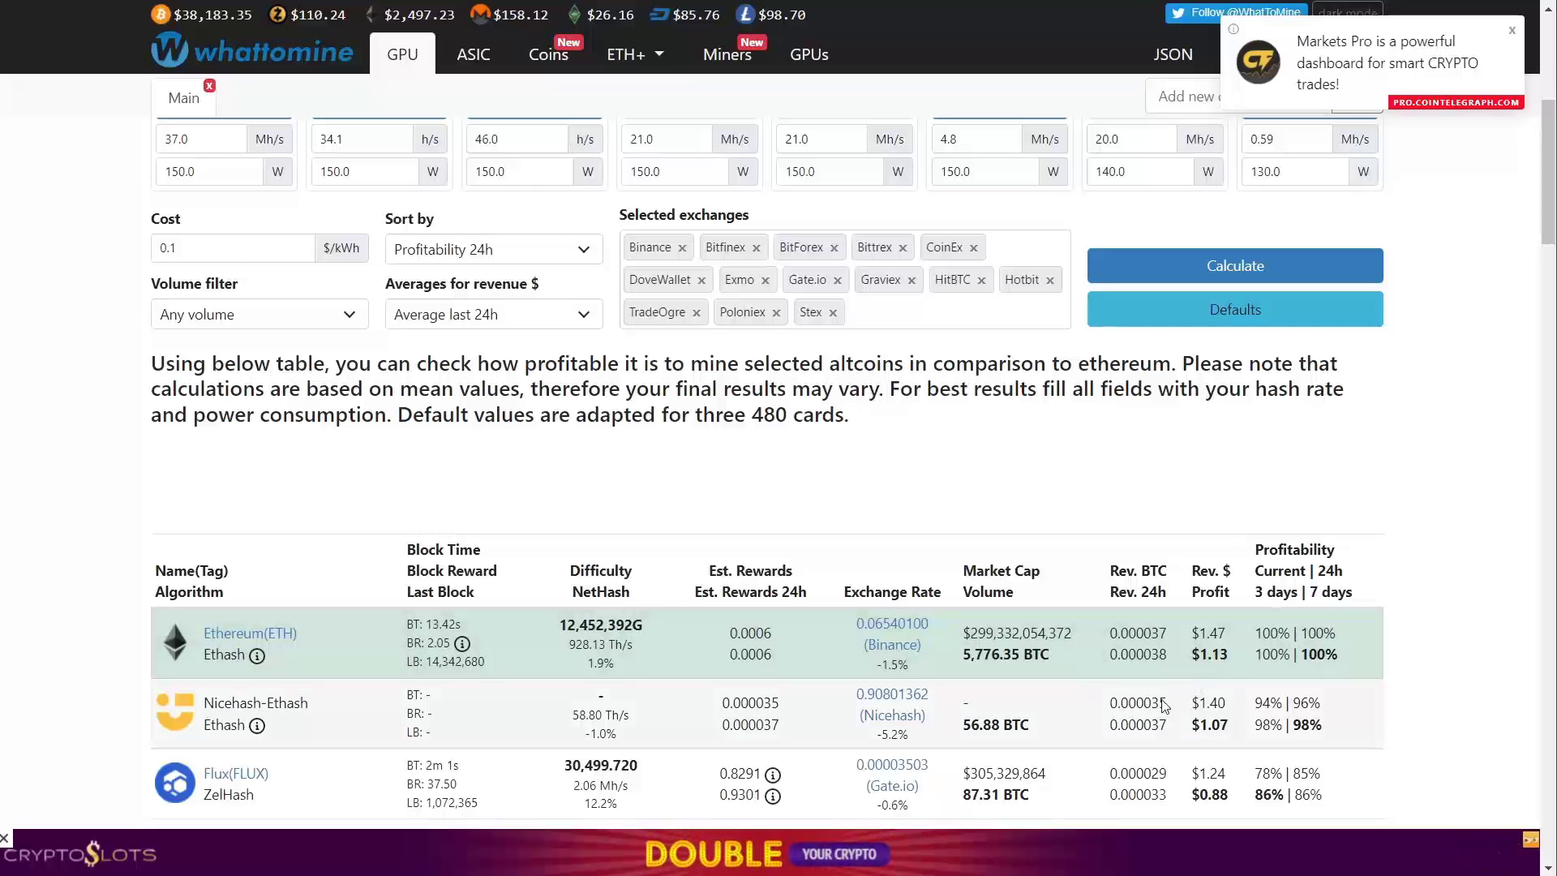
Step: Set the Ethash hashrate to 47.14 Mh/s and its power to 88 W
scroll(1029, 586, "up", 5)
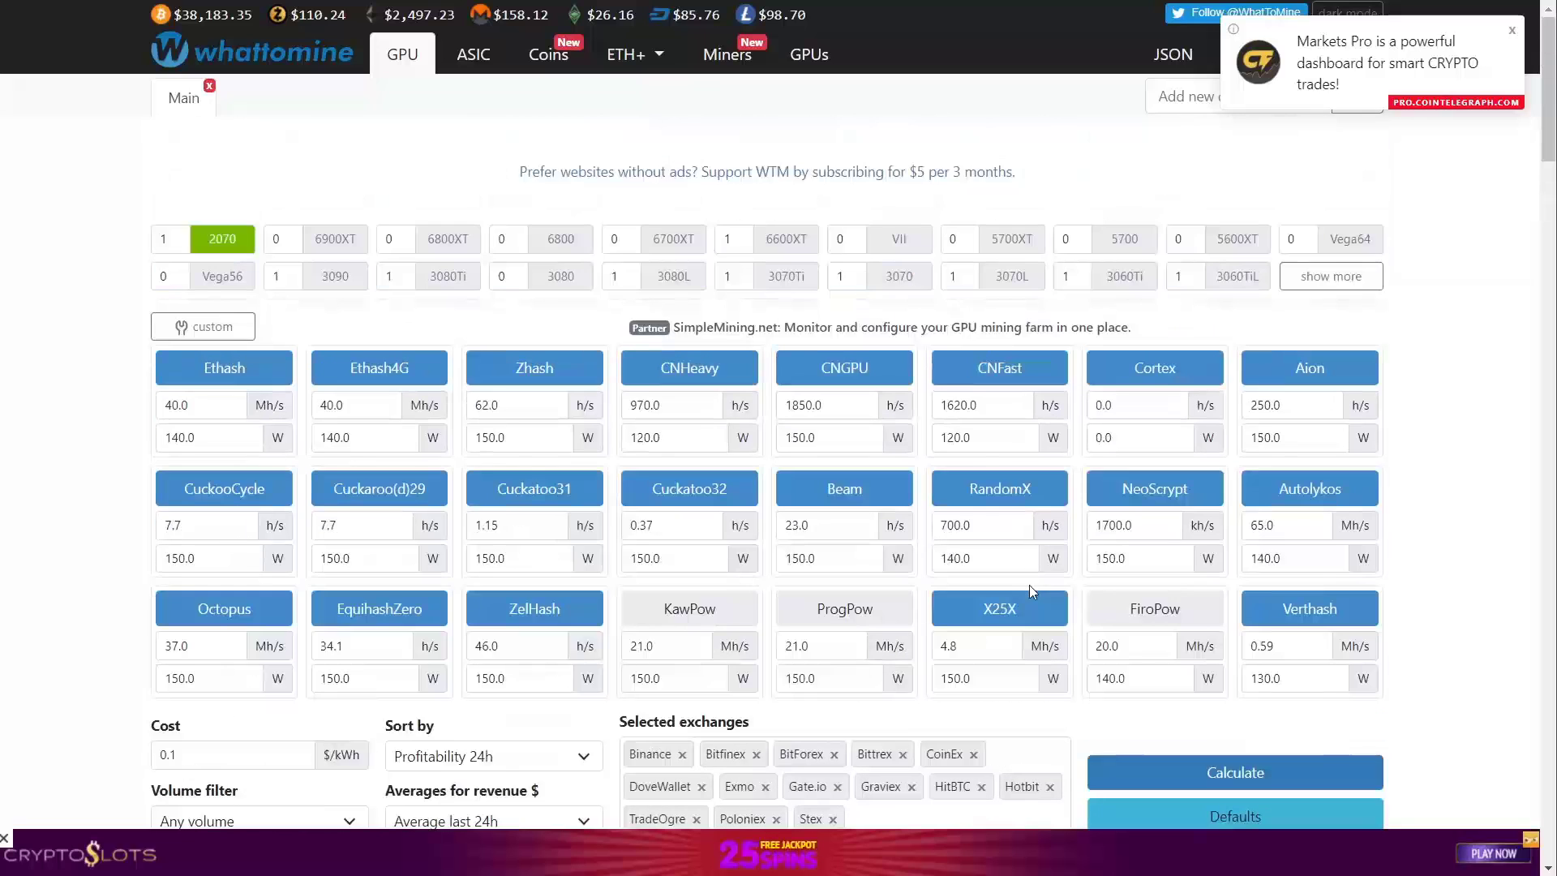
double_click(160, 392)
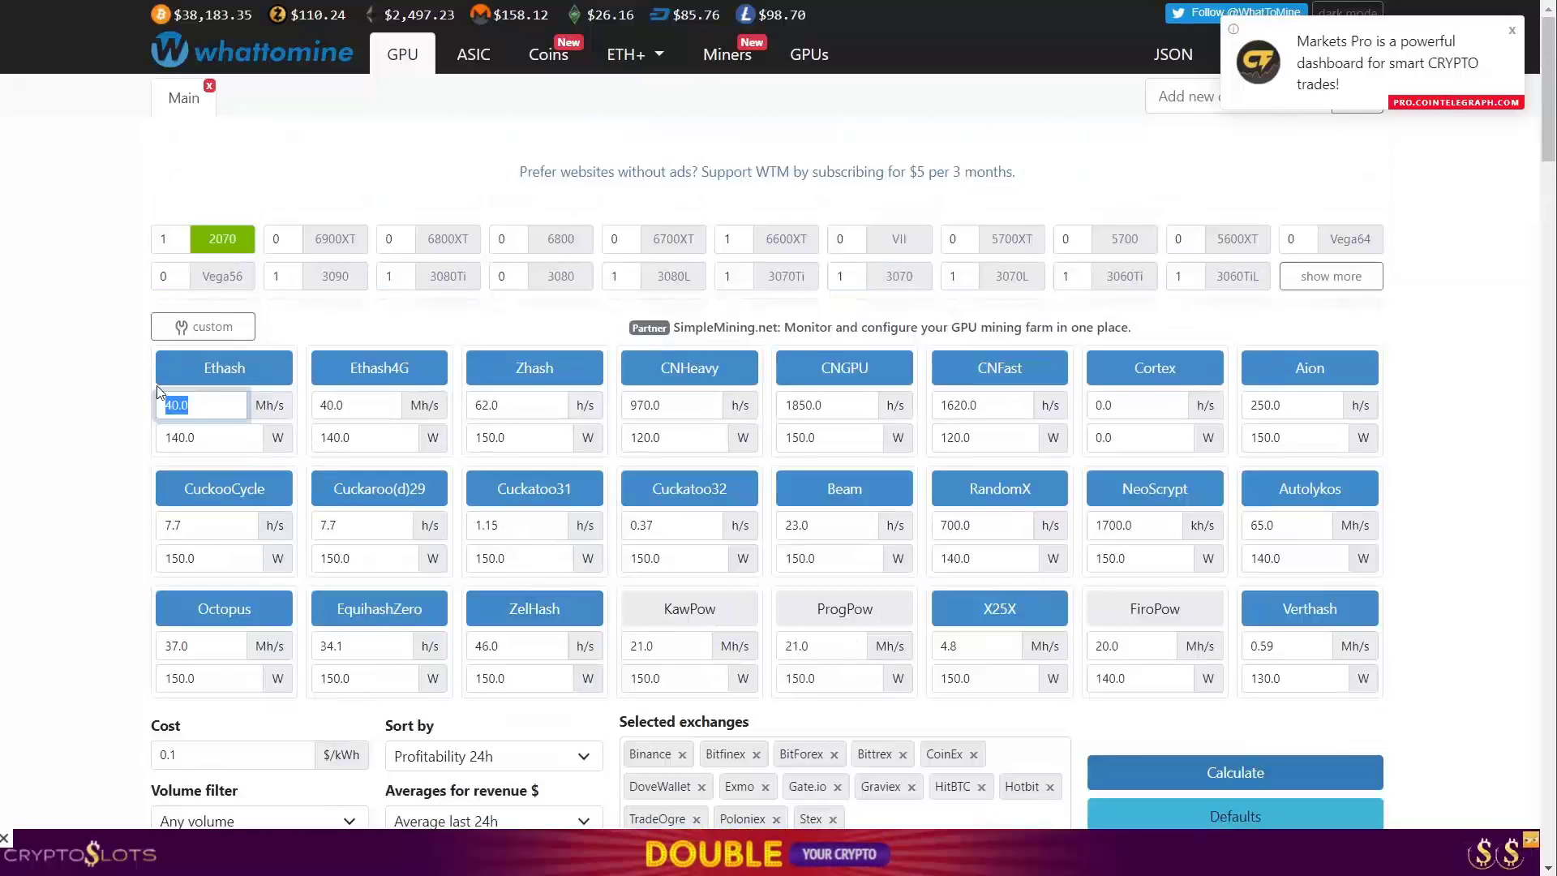
type("41")
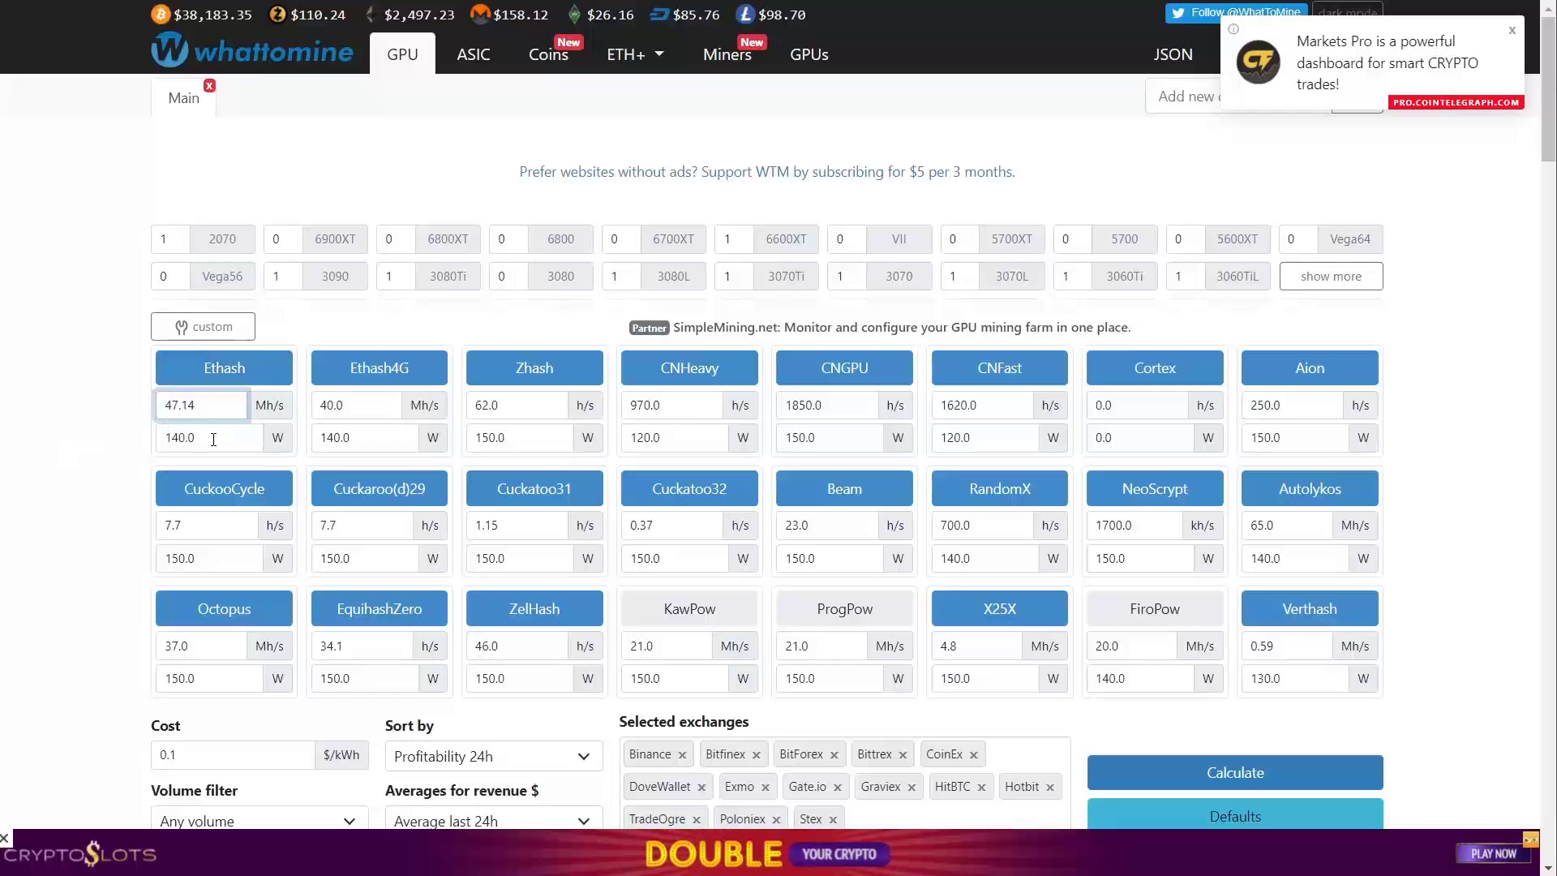
key("Tab")
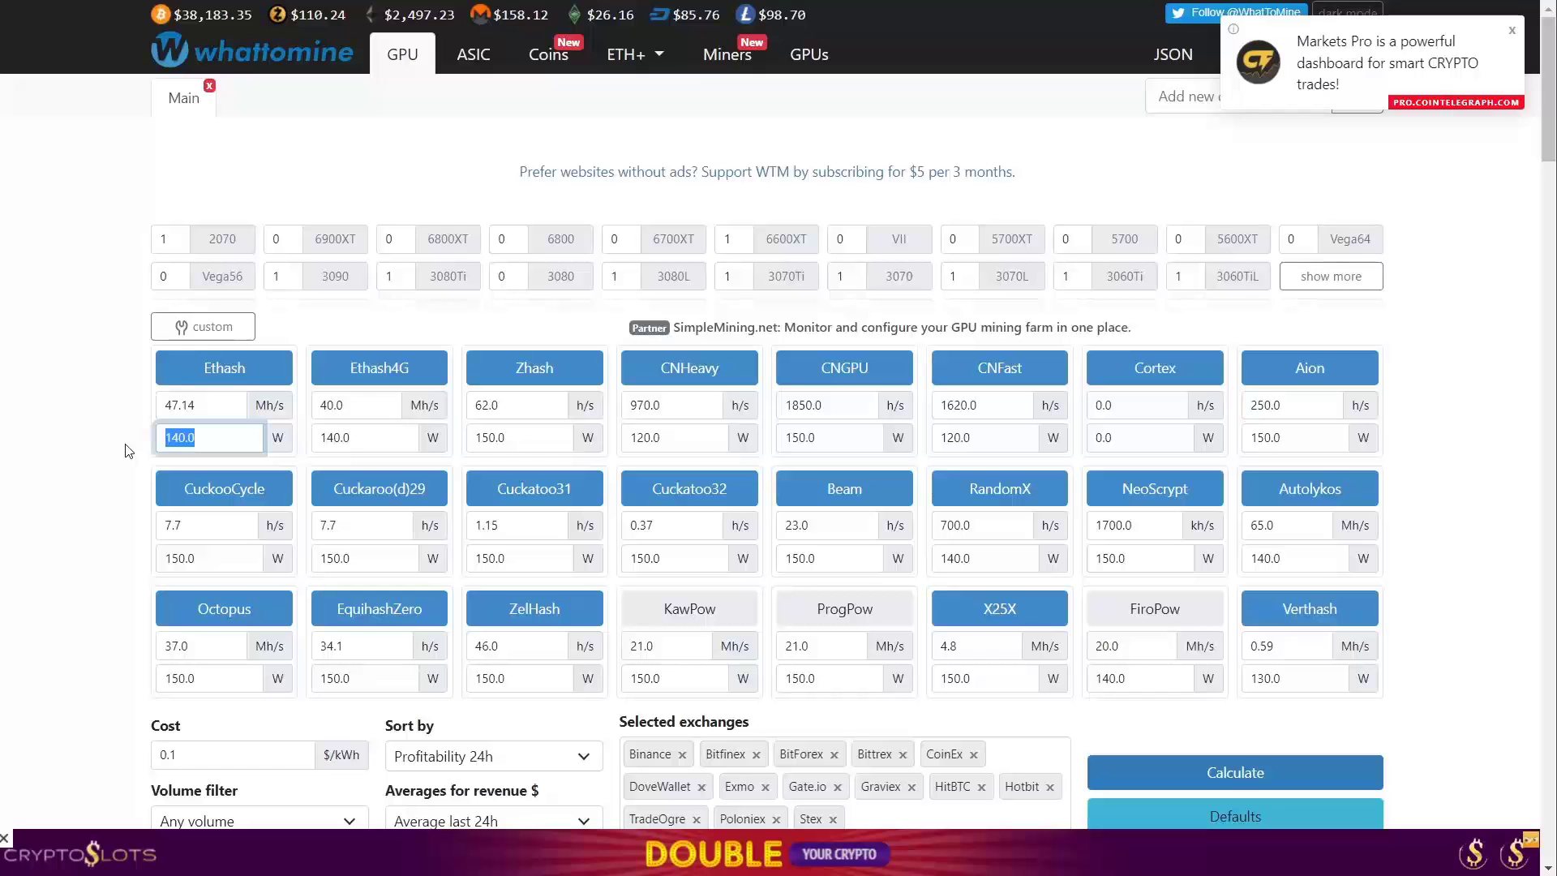
type("88")
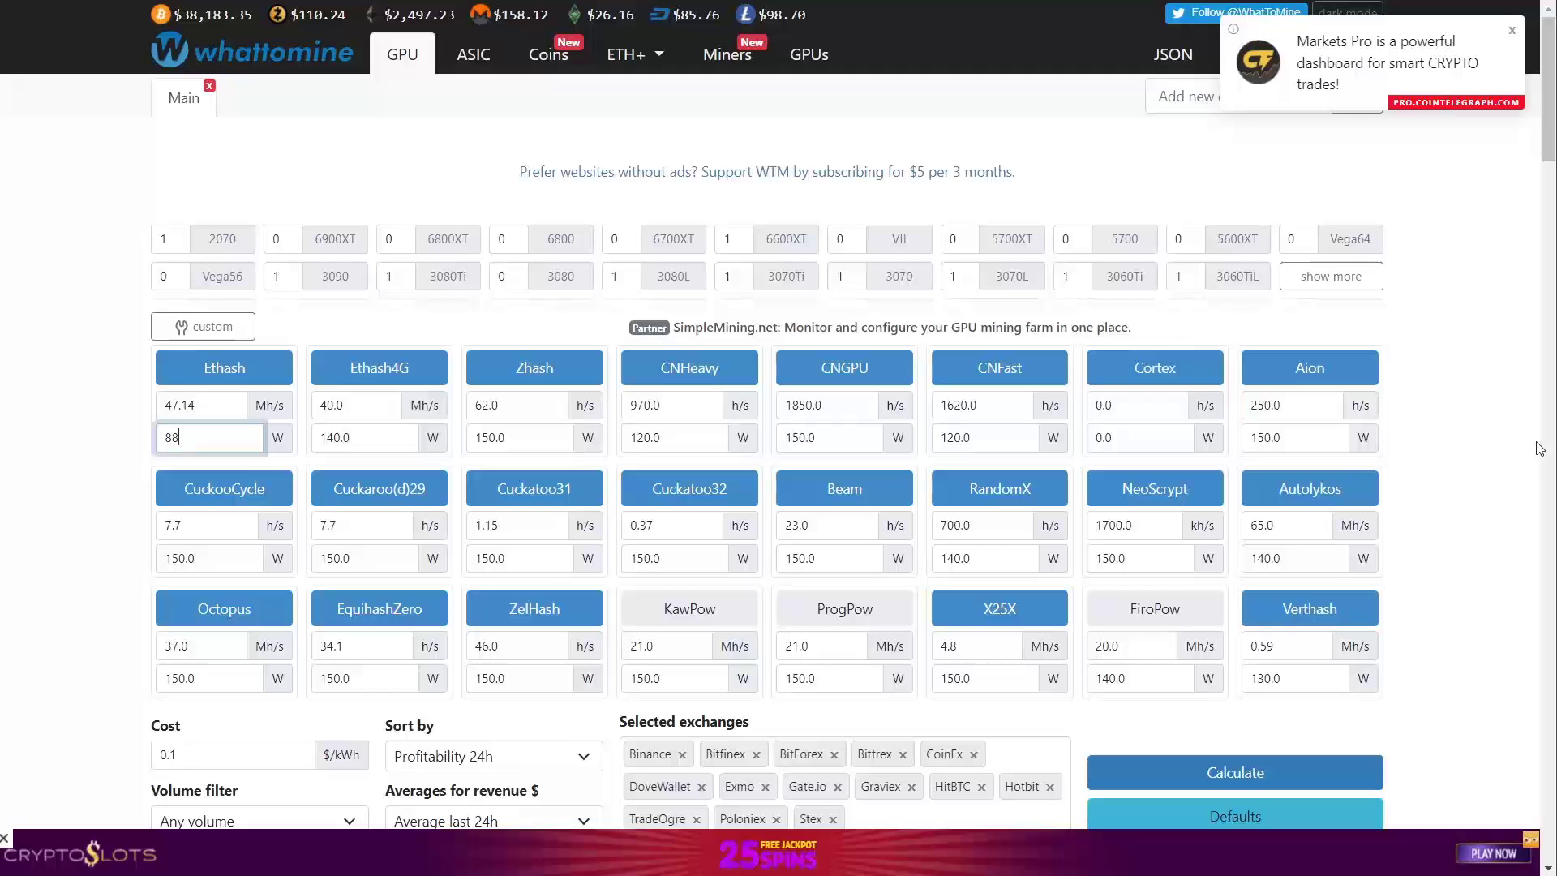
scroll(1486, 459, "down", 4)
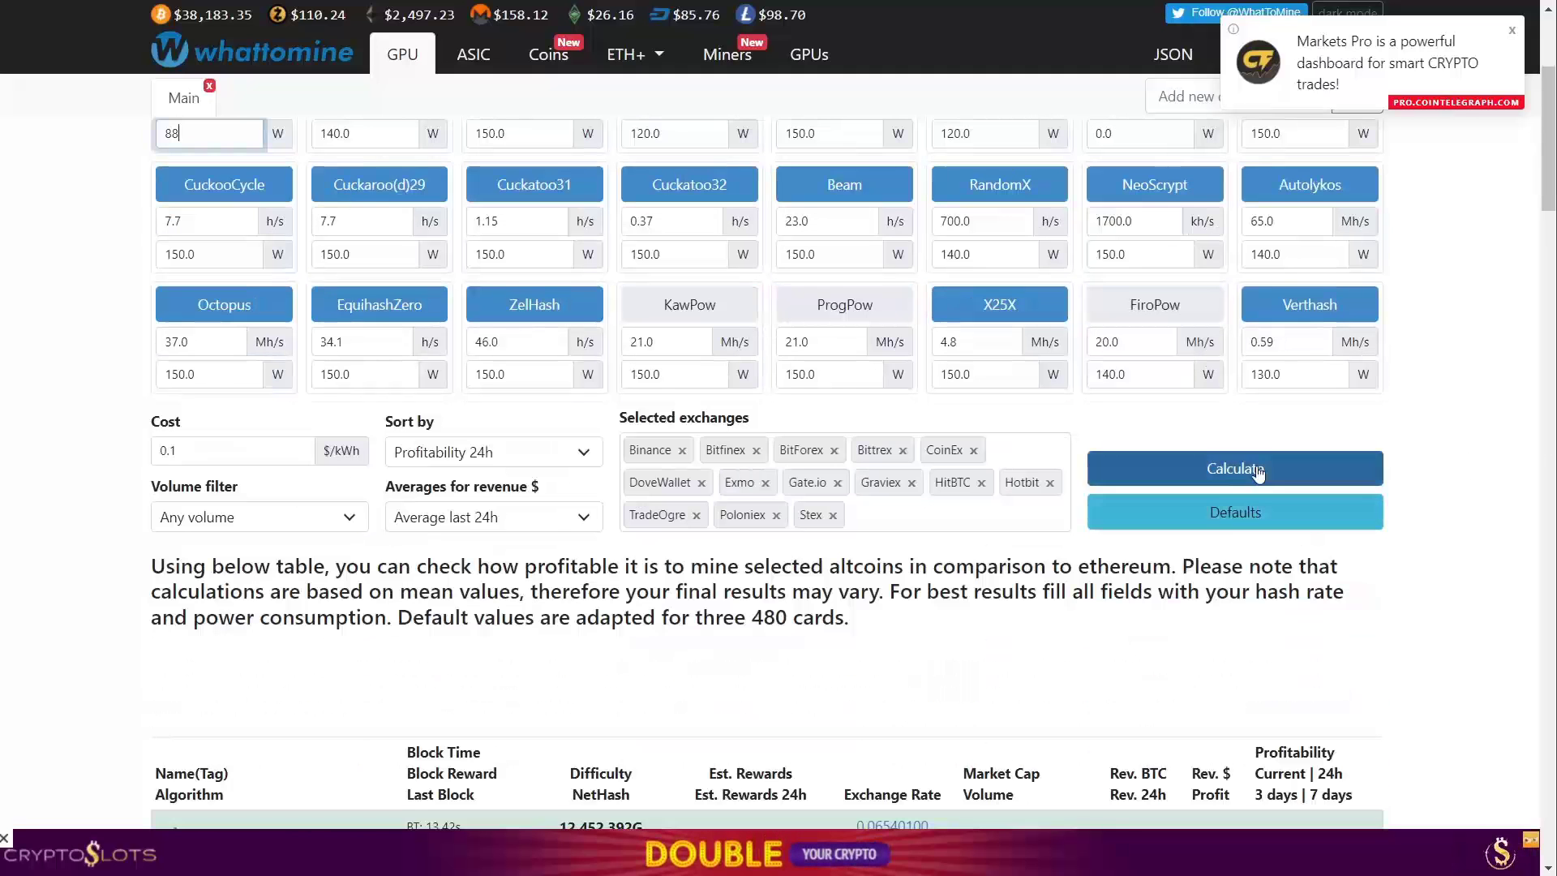
scroll(1312, 472, "up", 4)
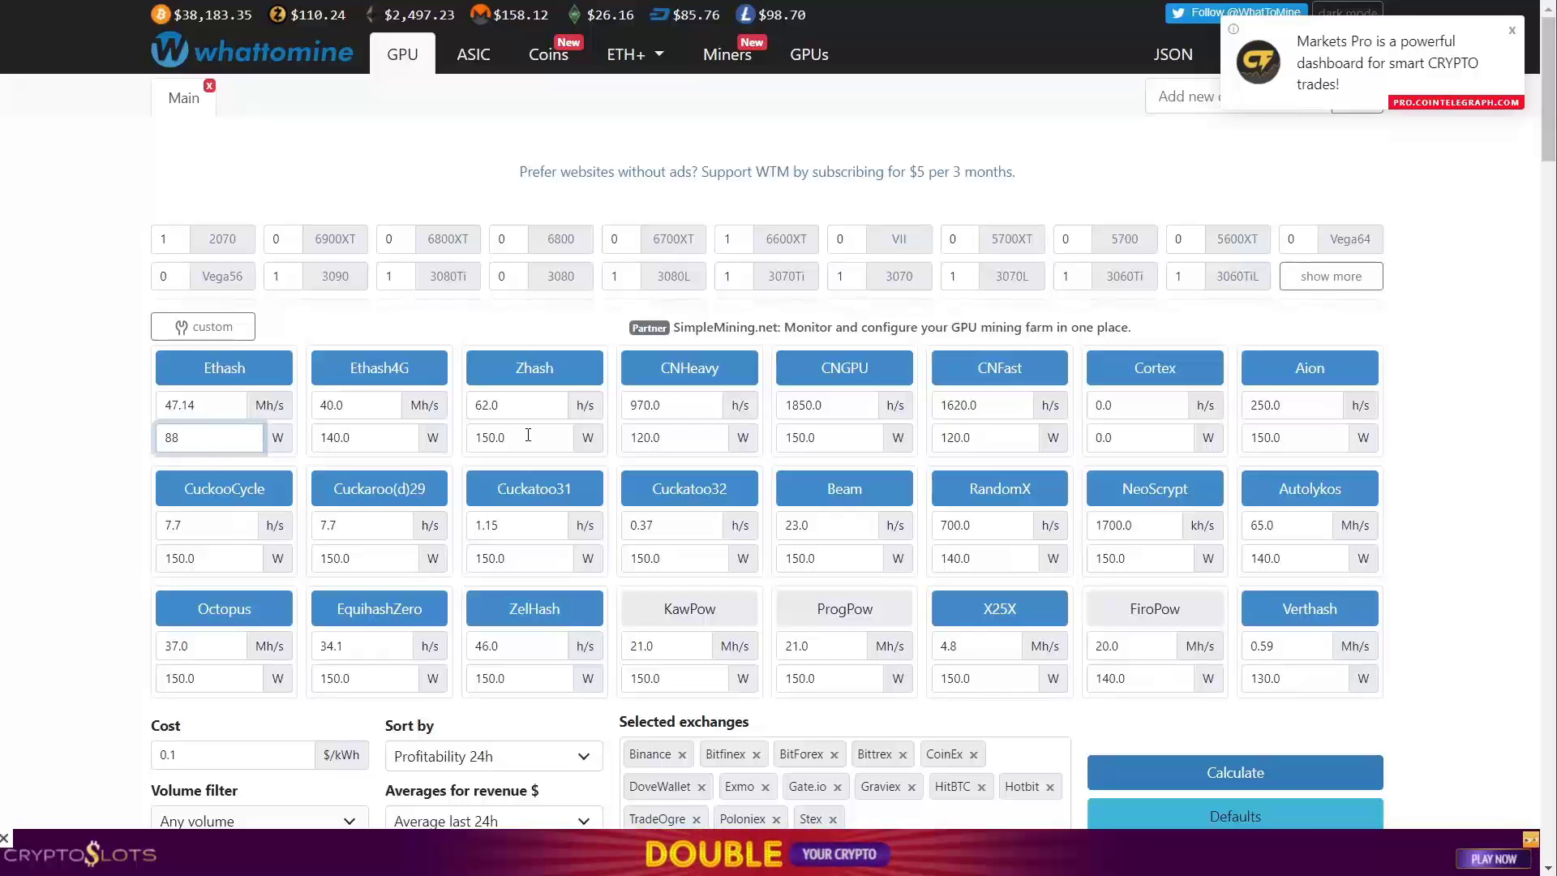
Step: Capture the table headings and Ethereum row of the default results with Snipping Tool and move the snip out of view
scroll(1490, 340, "down", 1)
scroll(1491, 341, "down", 5)
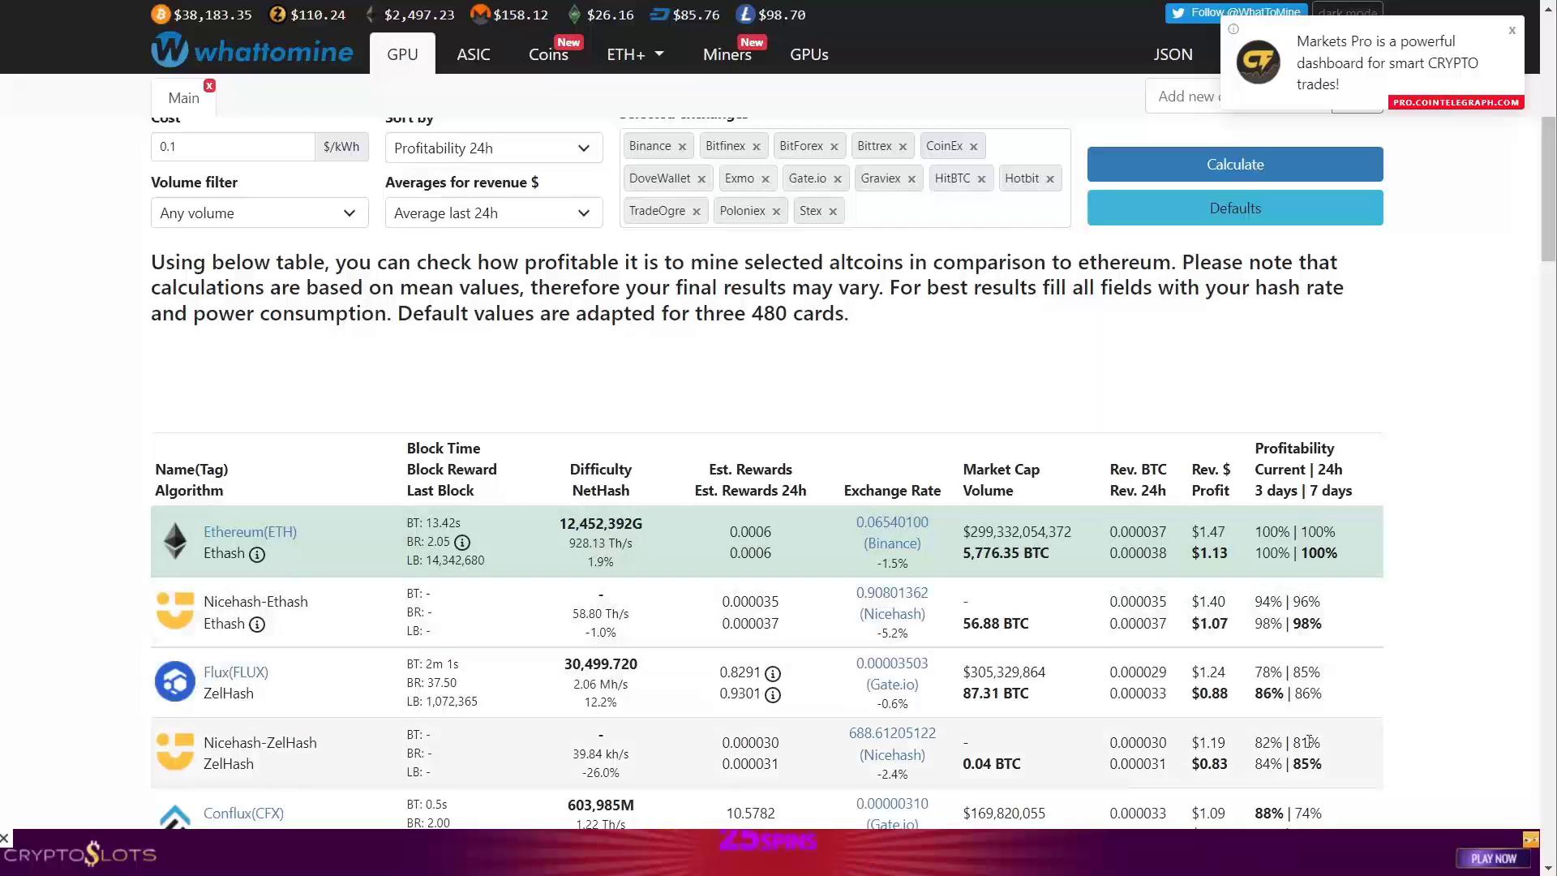
left_click_drag(1091, 874, 1089, 440)
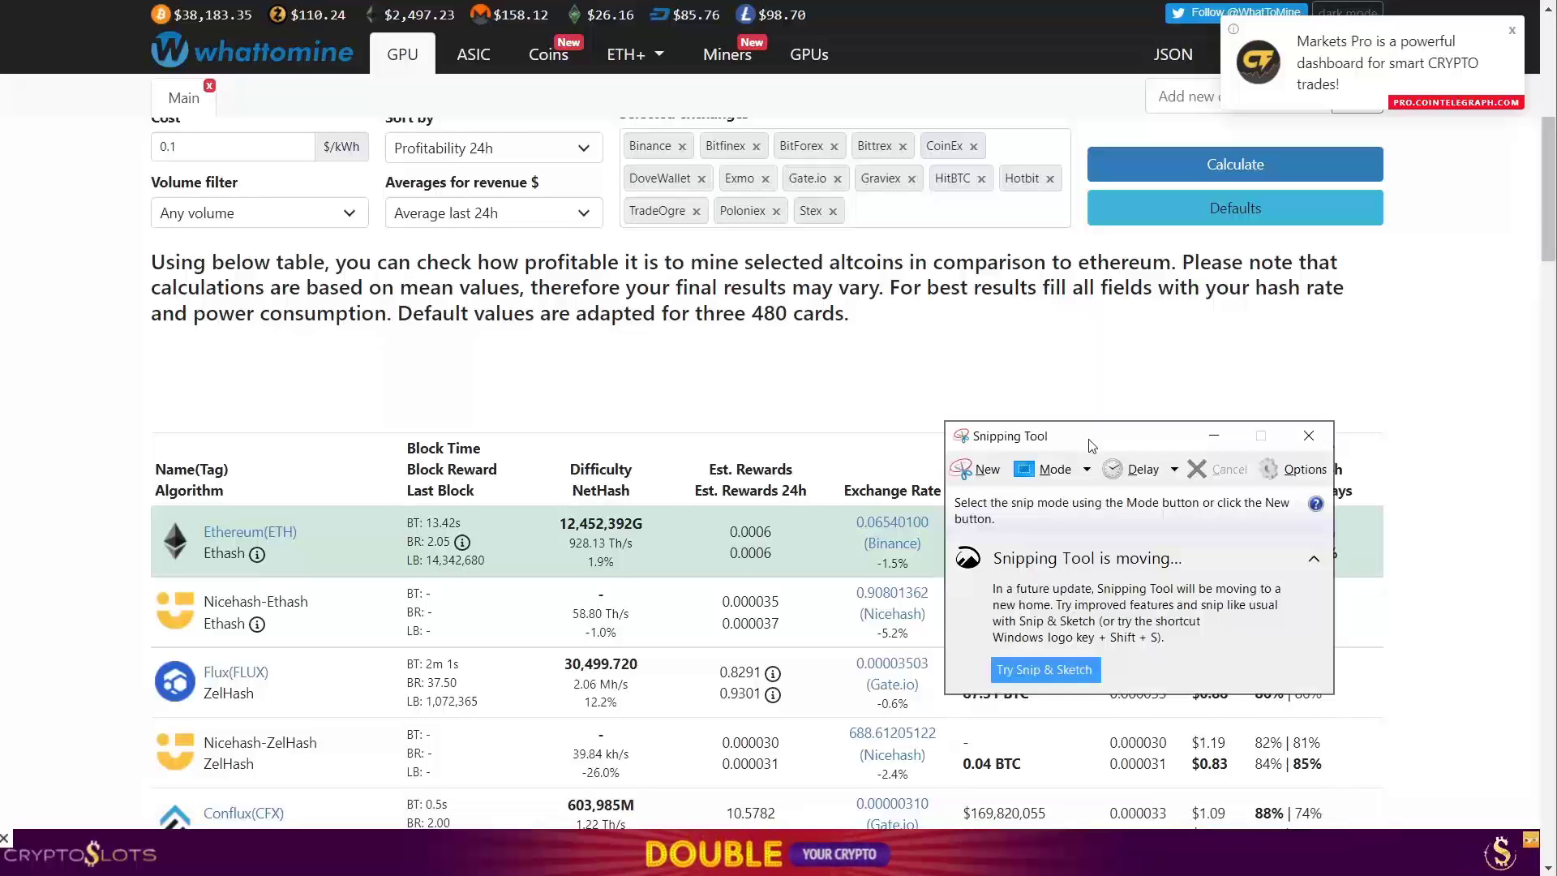
left_click_drag(1102, 436, 1116, 437)
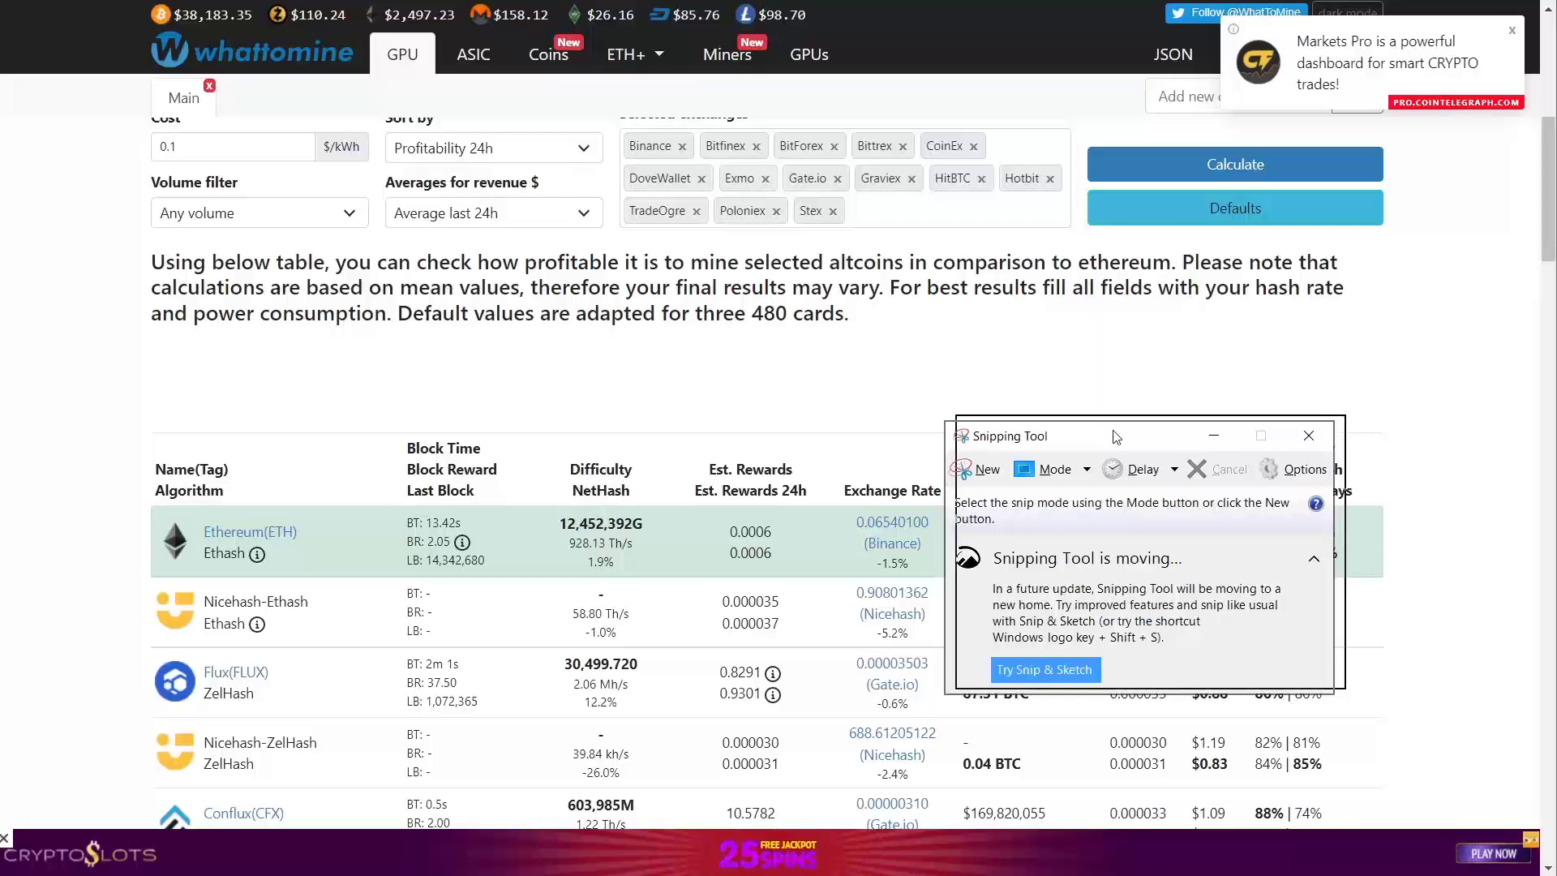
left_click_drag(1116, 437, 1116, 437)
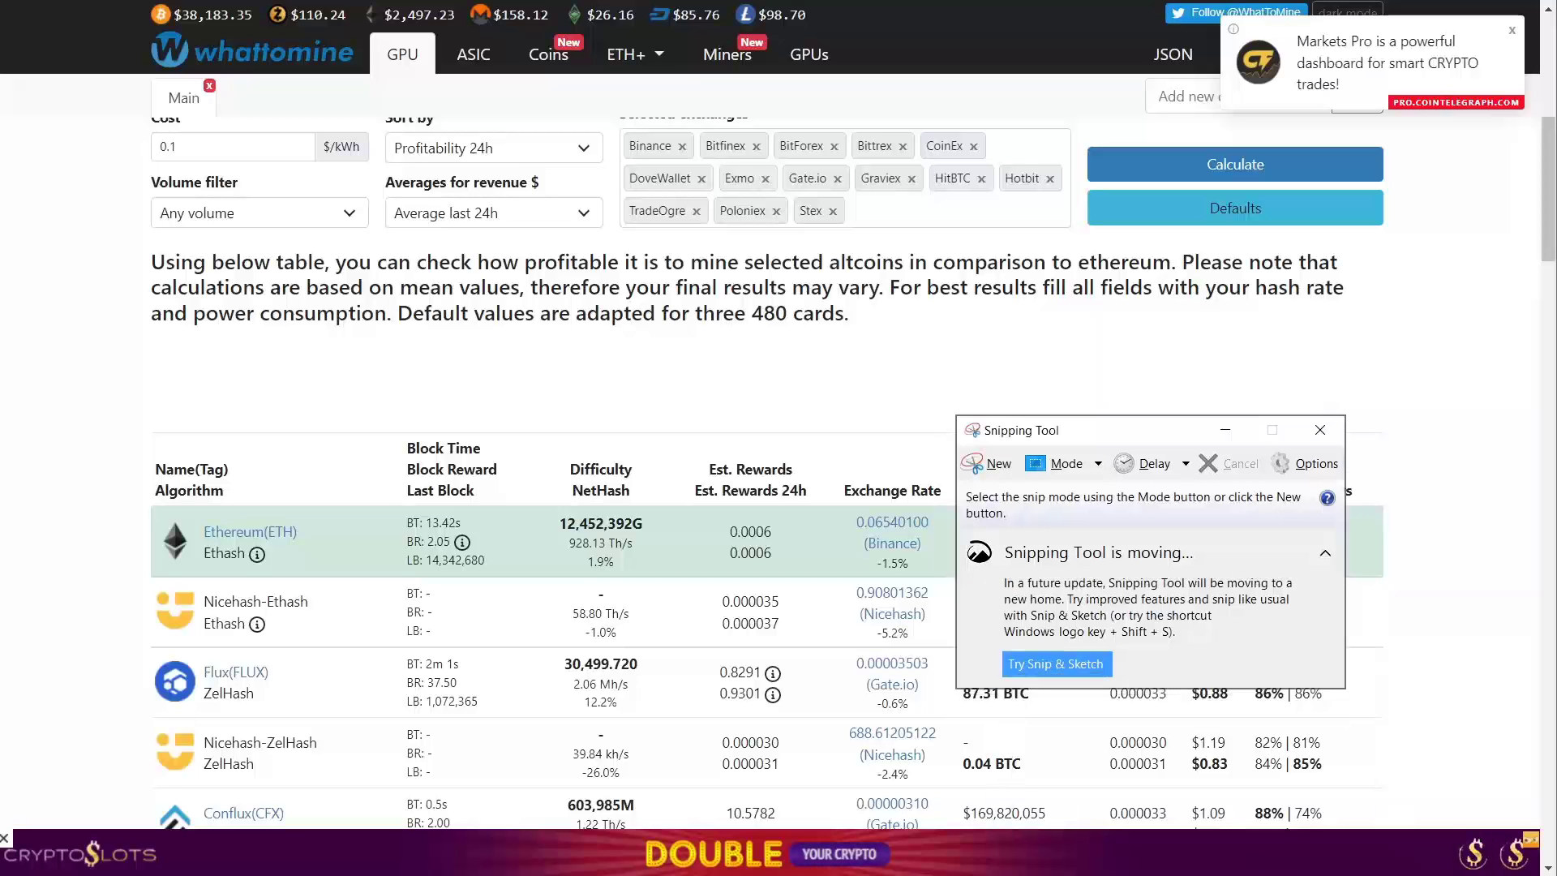
left_click(987, 464)
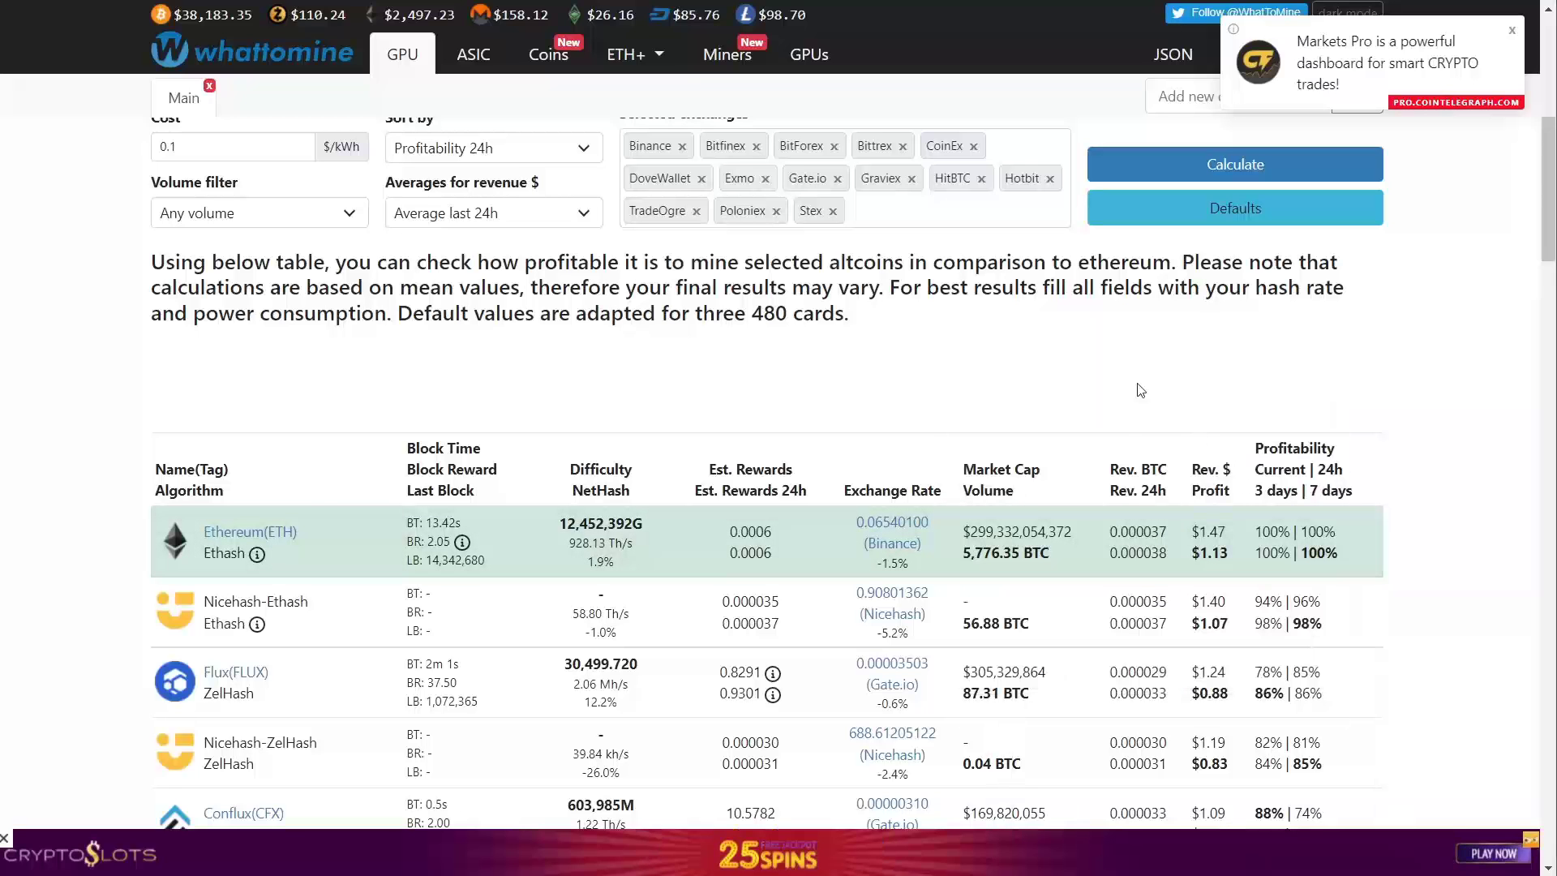
left_click_drag(126, 455, 1406, 582)
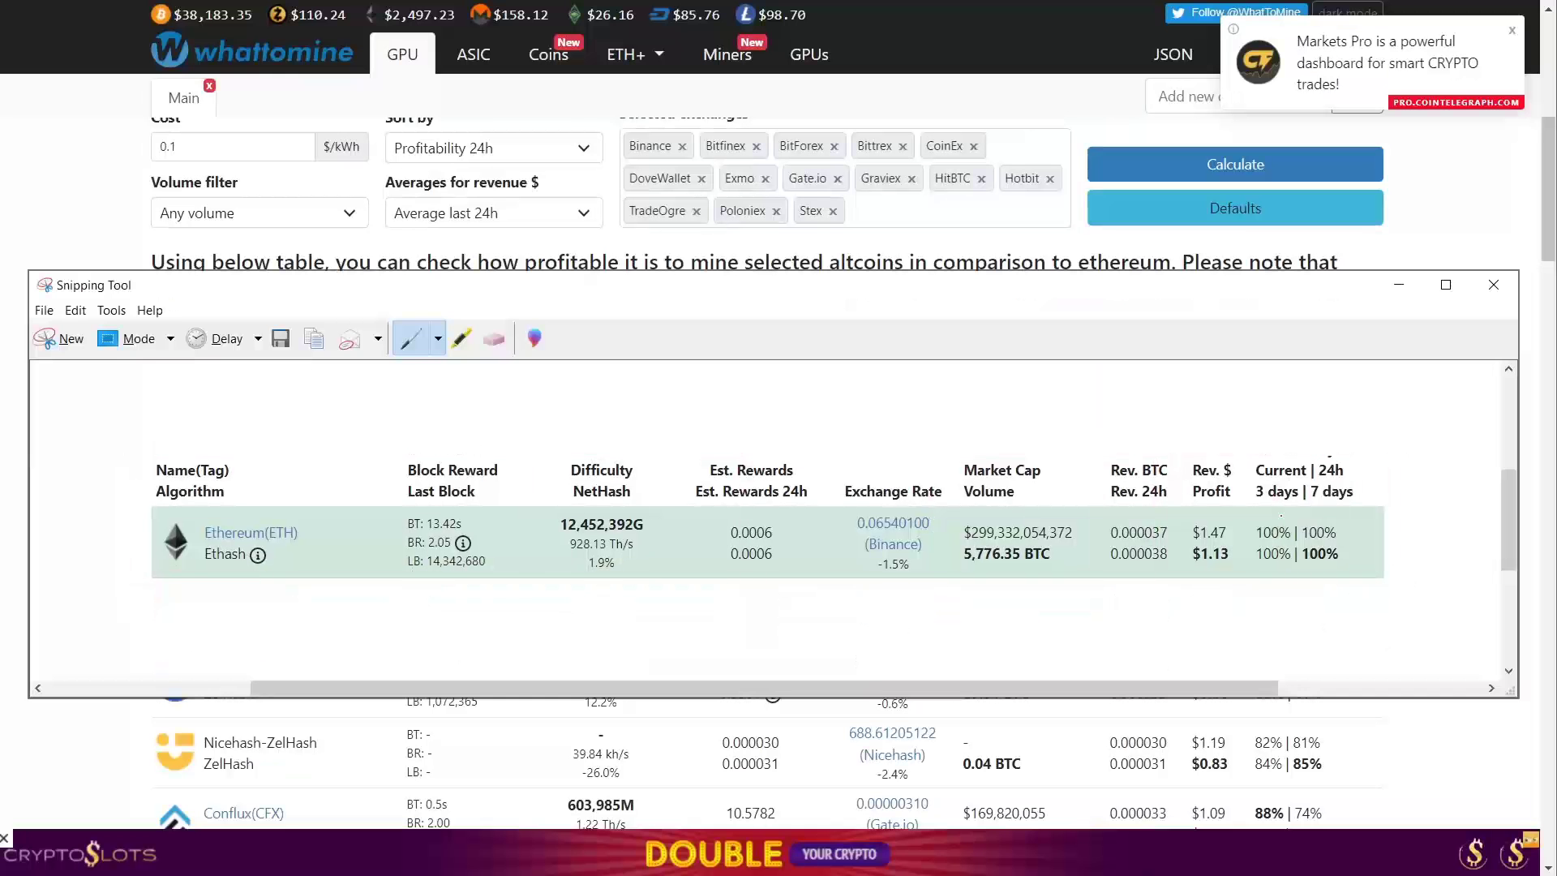
left_click_drag(1418, 796, 1463, 874)
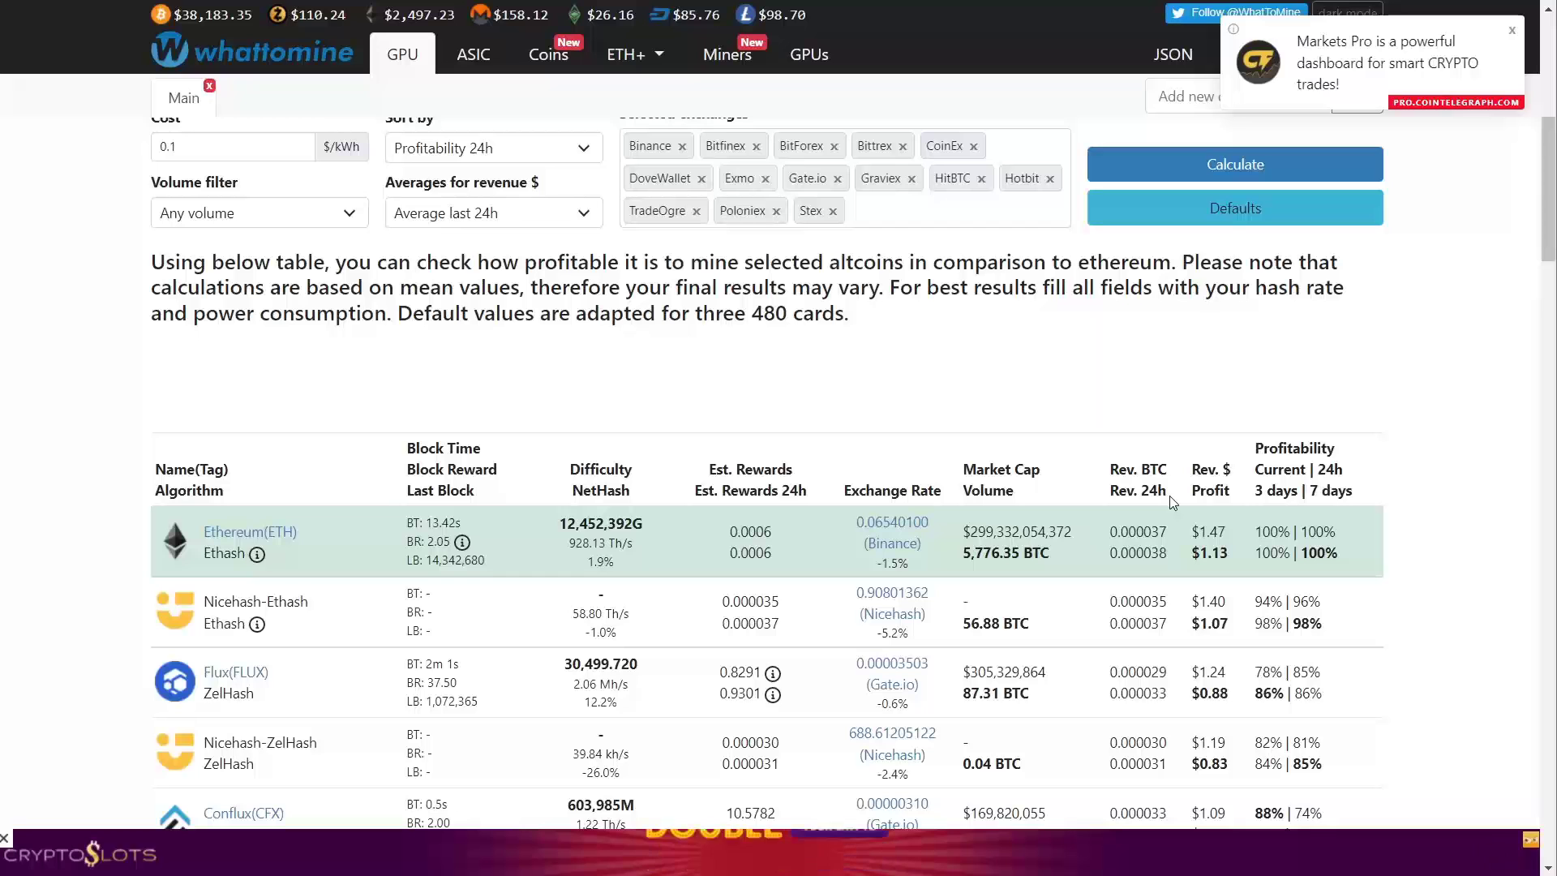
Step: Recalculate the profitability with the tuned Ethash values of 47.14 Mh/s and 88 W
scroll(282, 329, "up", 6)
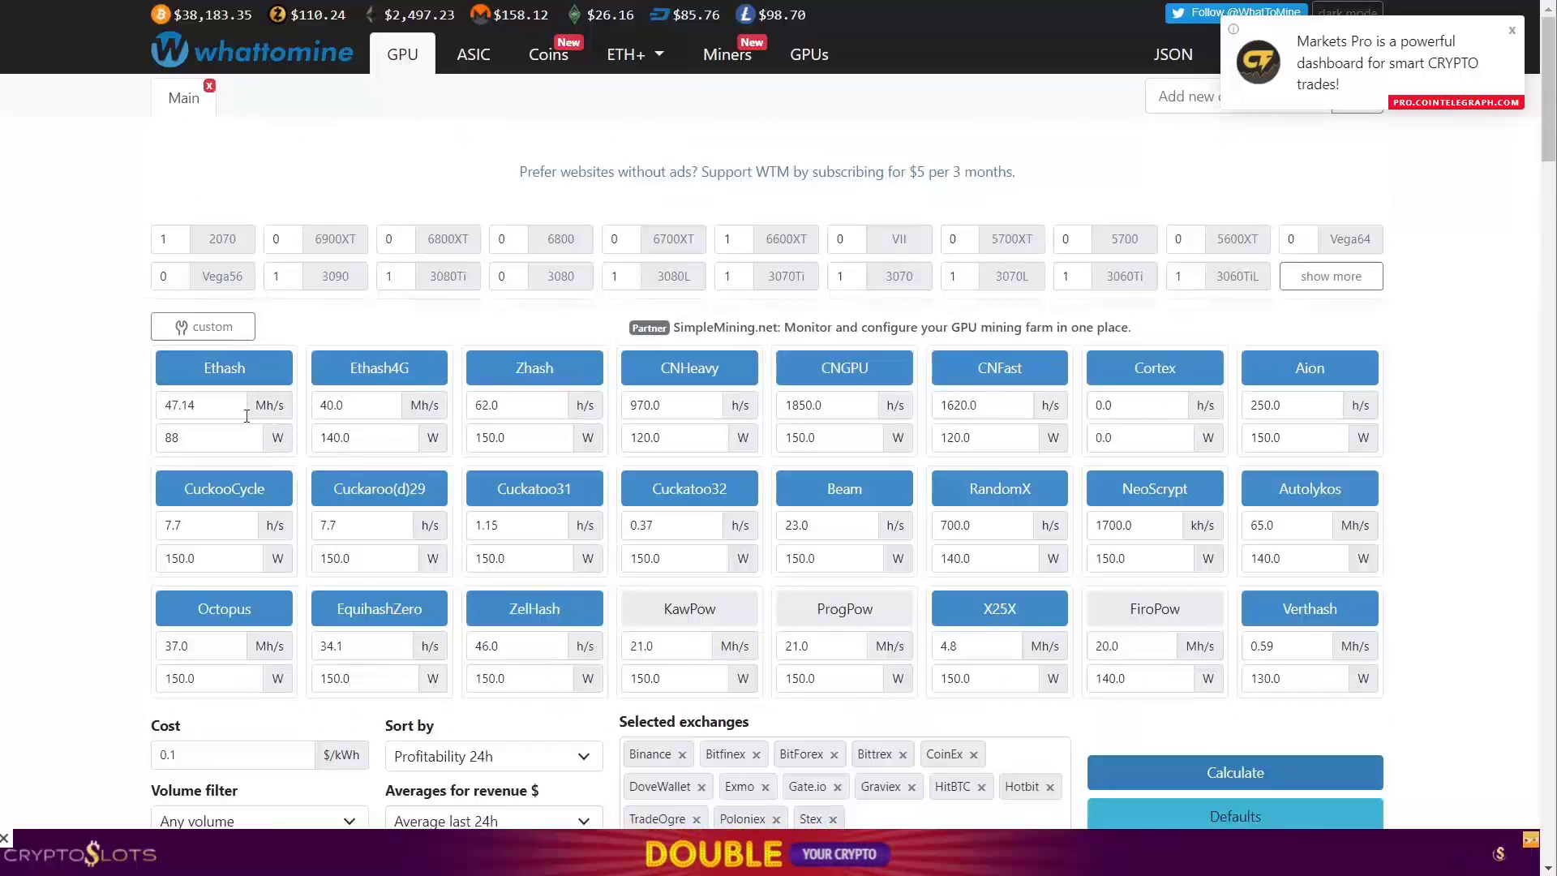
scroll(1294, 606, "down", 3)
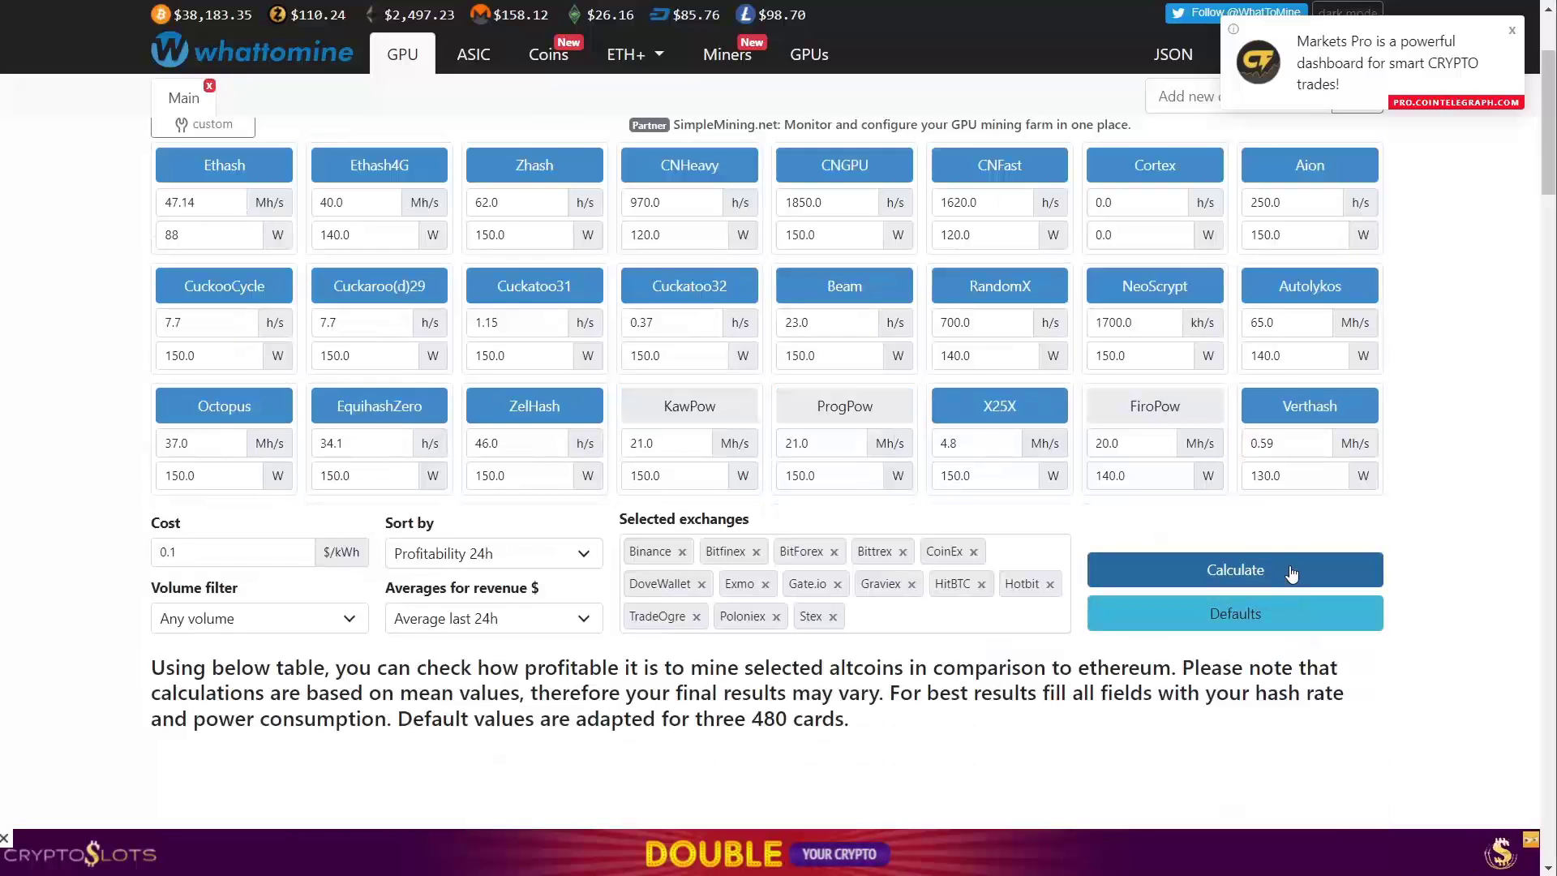
left_click(1289, 565)
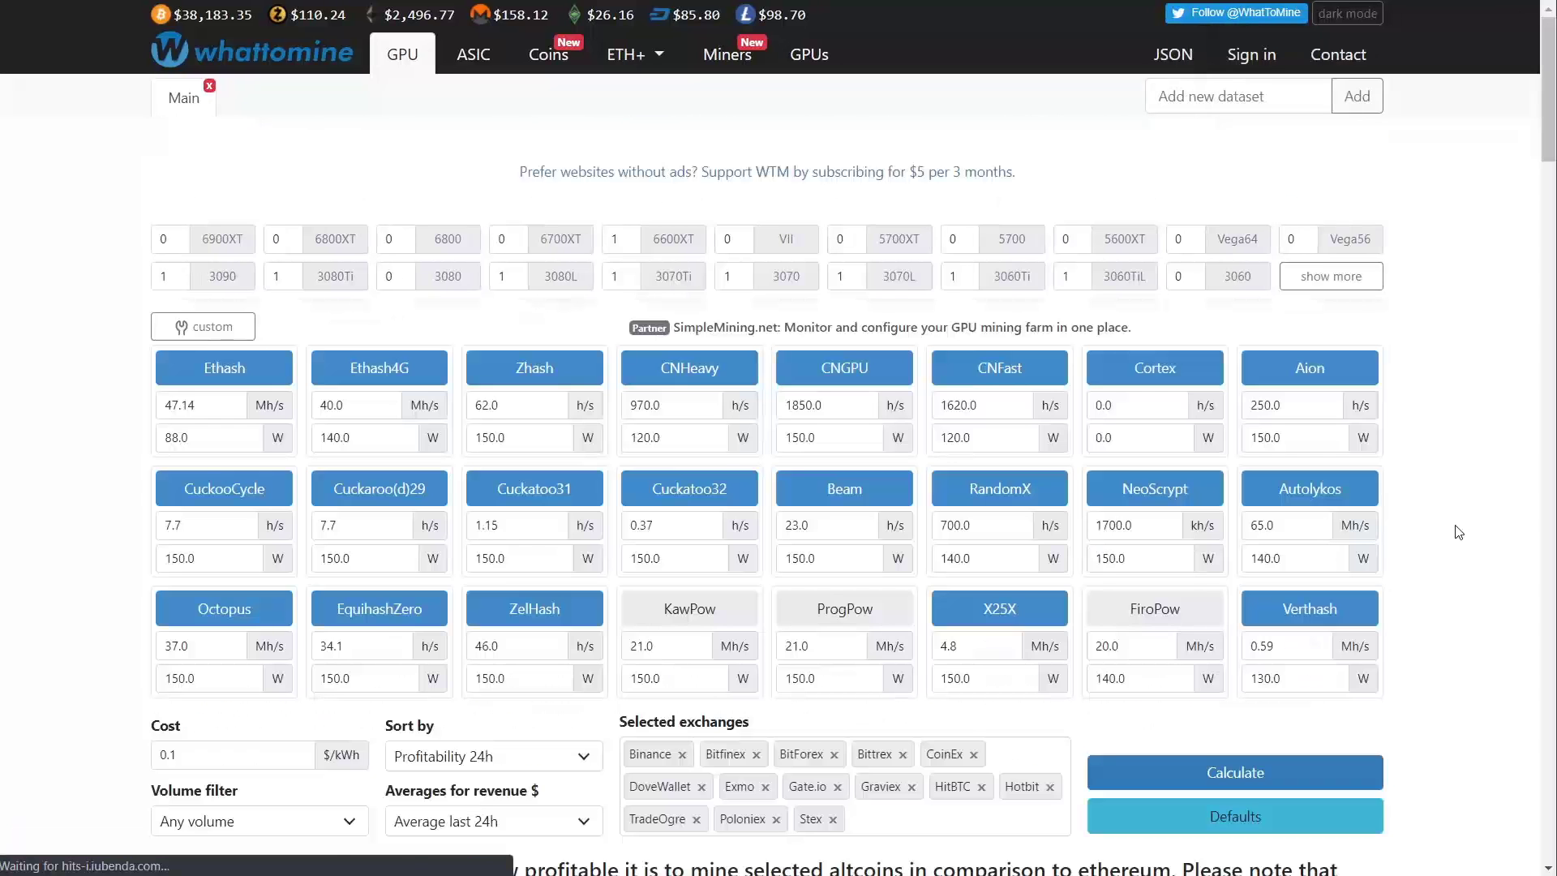
Step: Compare the new Ethereum revenue and profit with the captured default results by placing the snip directly beneath that row
scroll(1458, 532, "down", 9)
scroll(1458, 532, "down", 3)
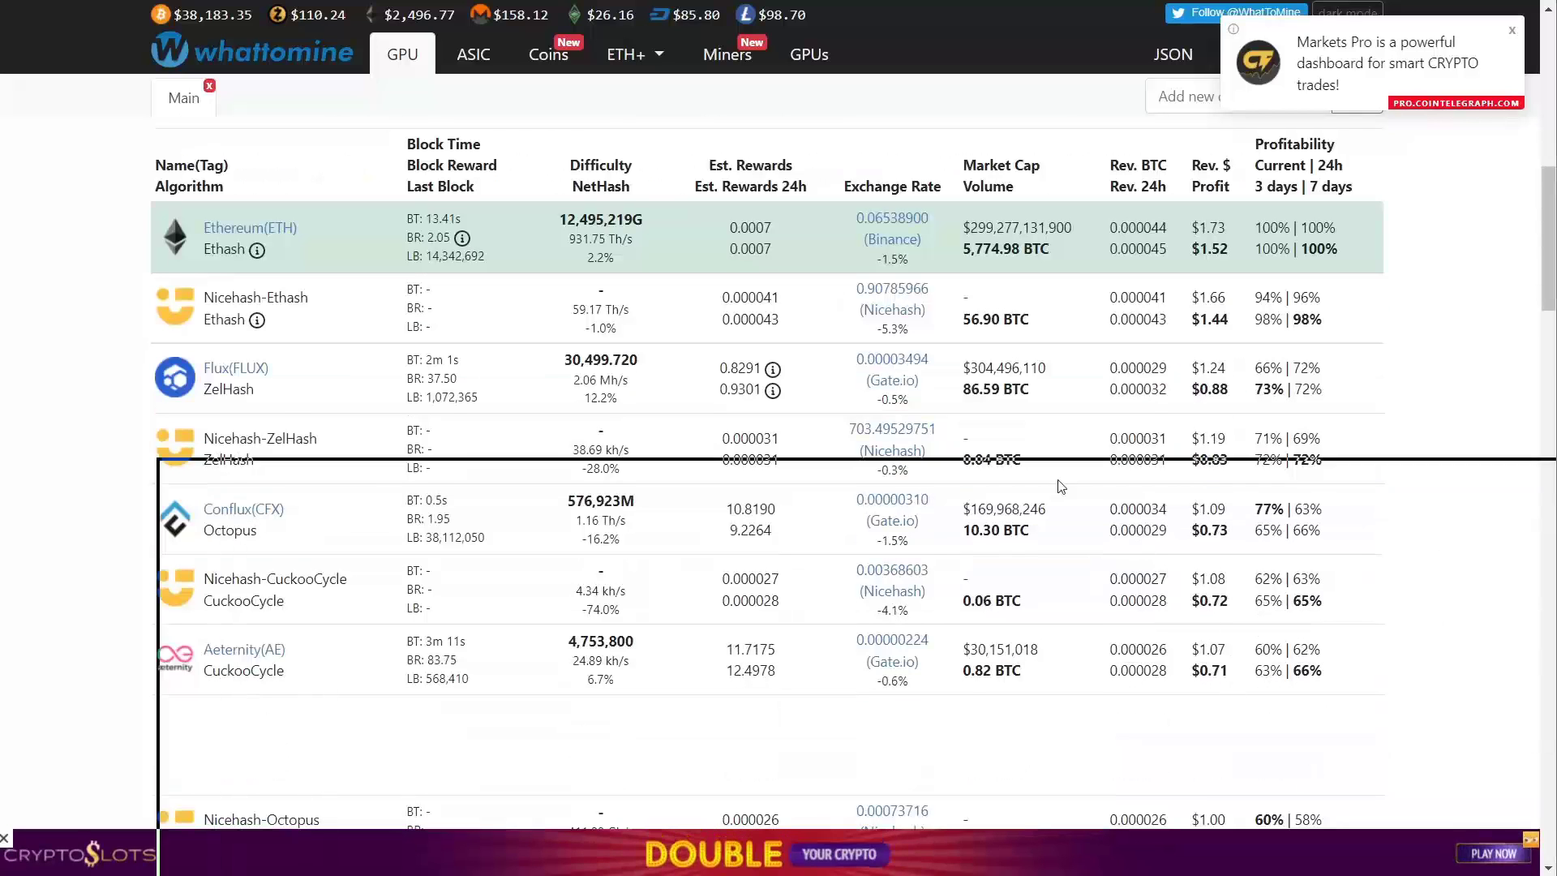
left_click_drag(942, 359, 938, 312)
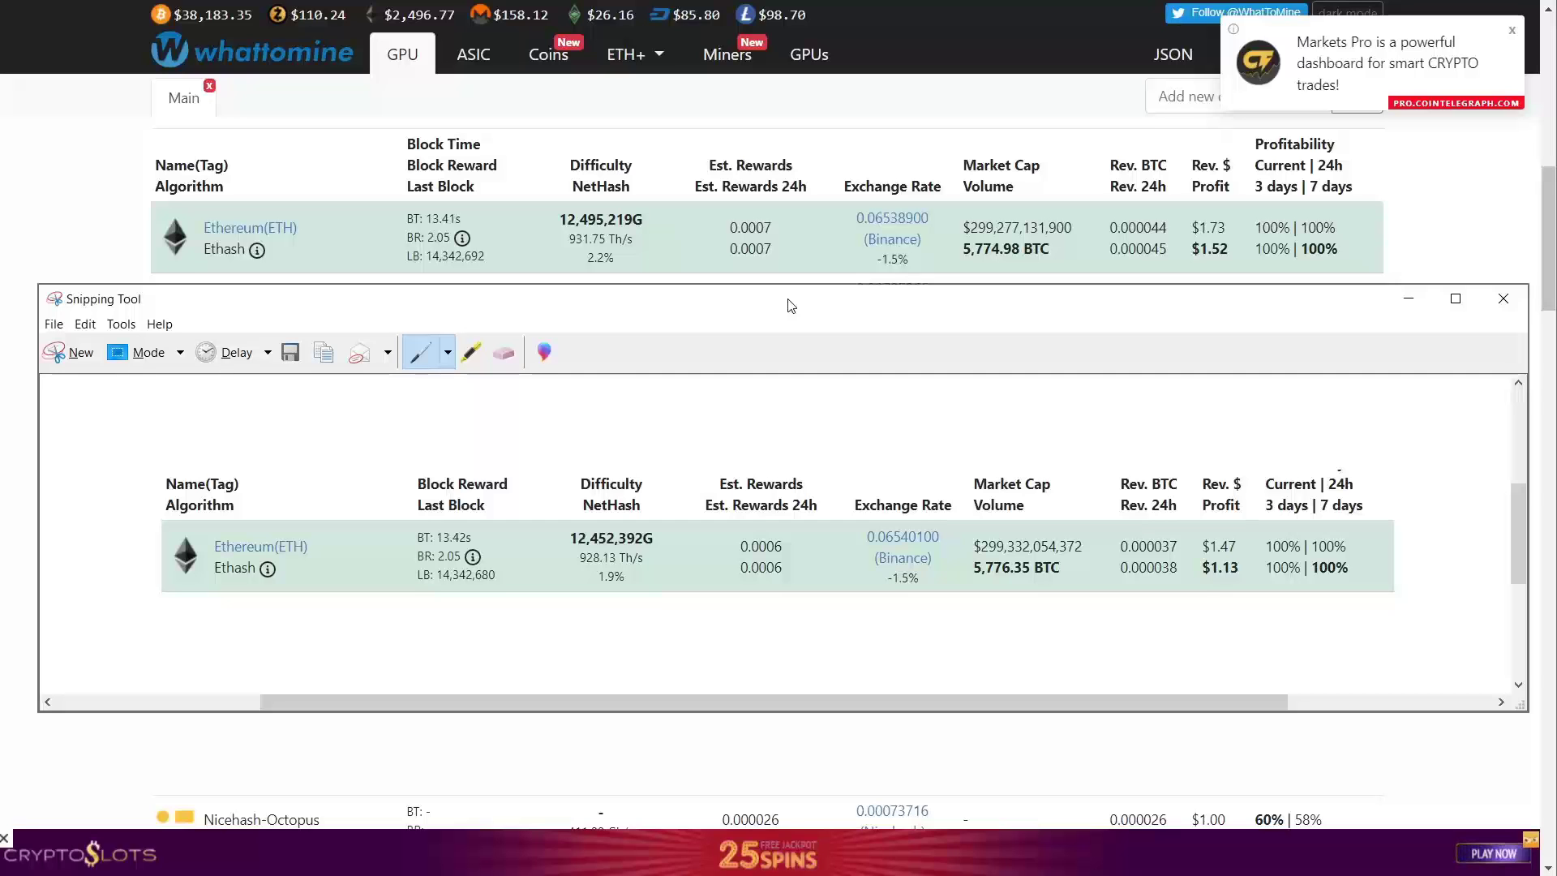
left_click_drag(793, 305, 860, 875)
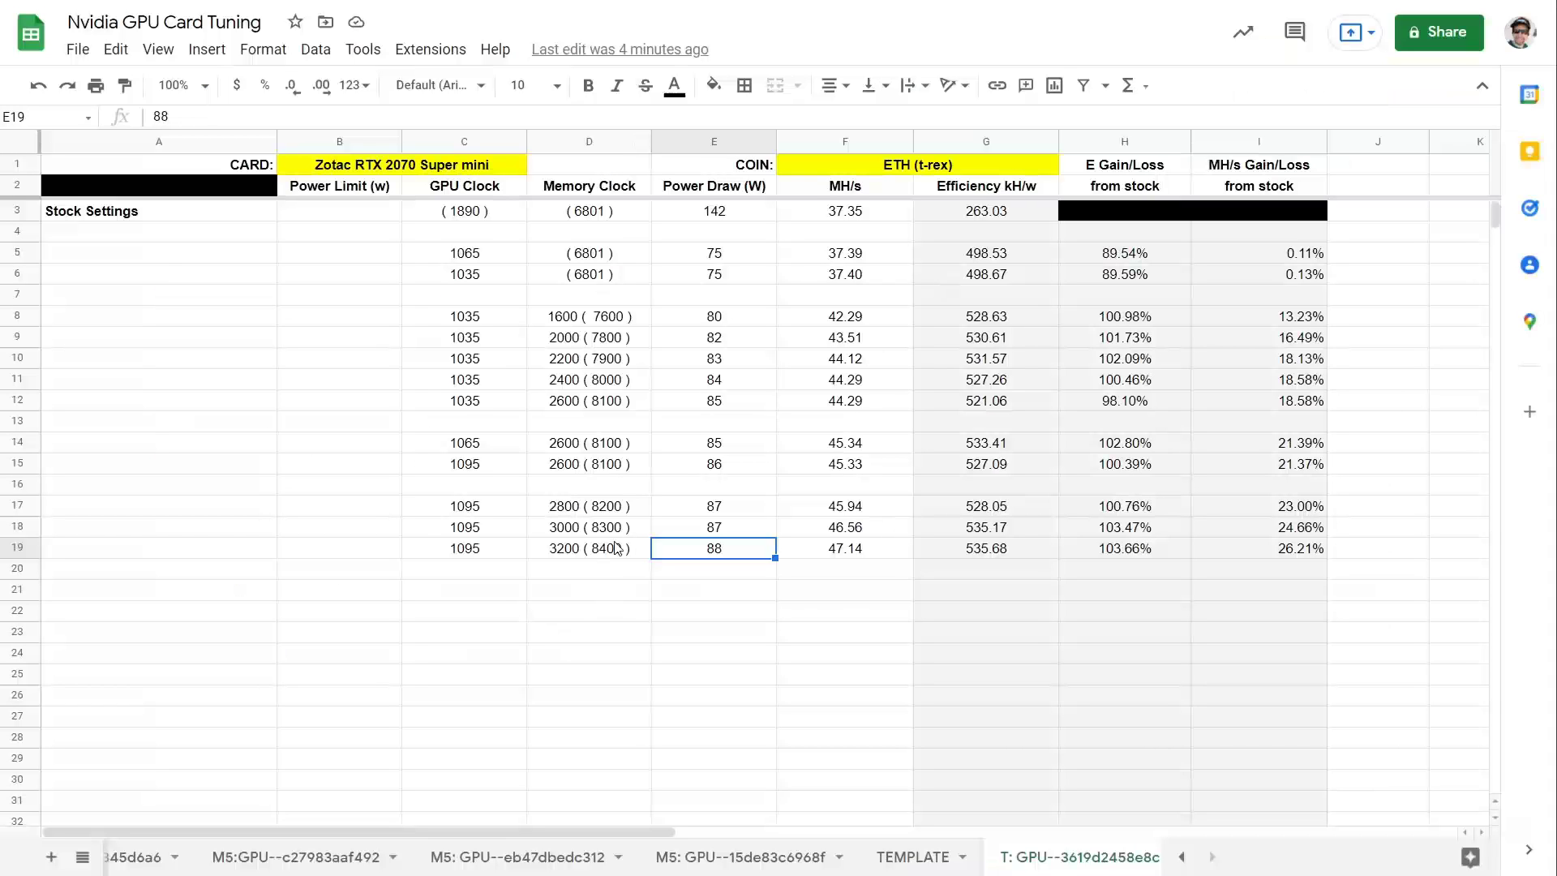
Step: Record a new test row below the 3200 ( 8400 ) entry with GPU clock 1095 and memory clock 3400 ( 8500 )
left_click(473, 574)
type("1095")
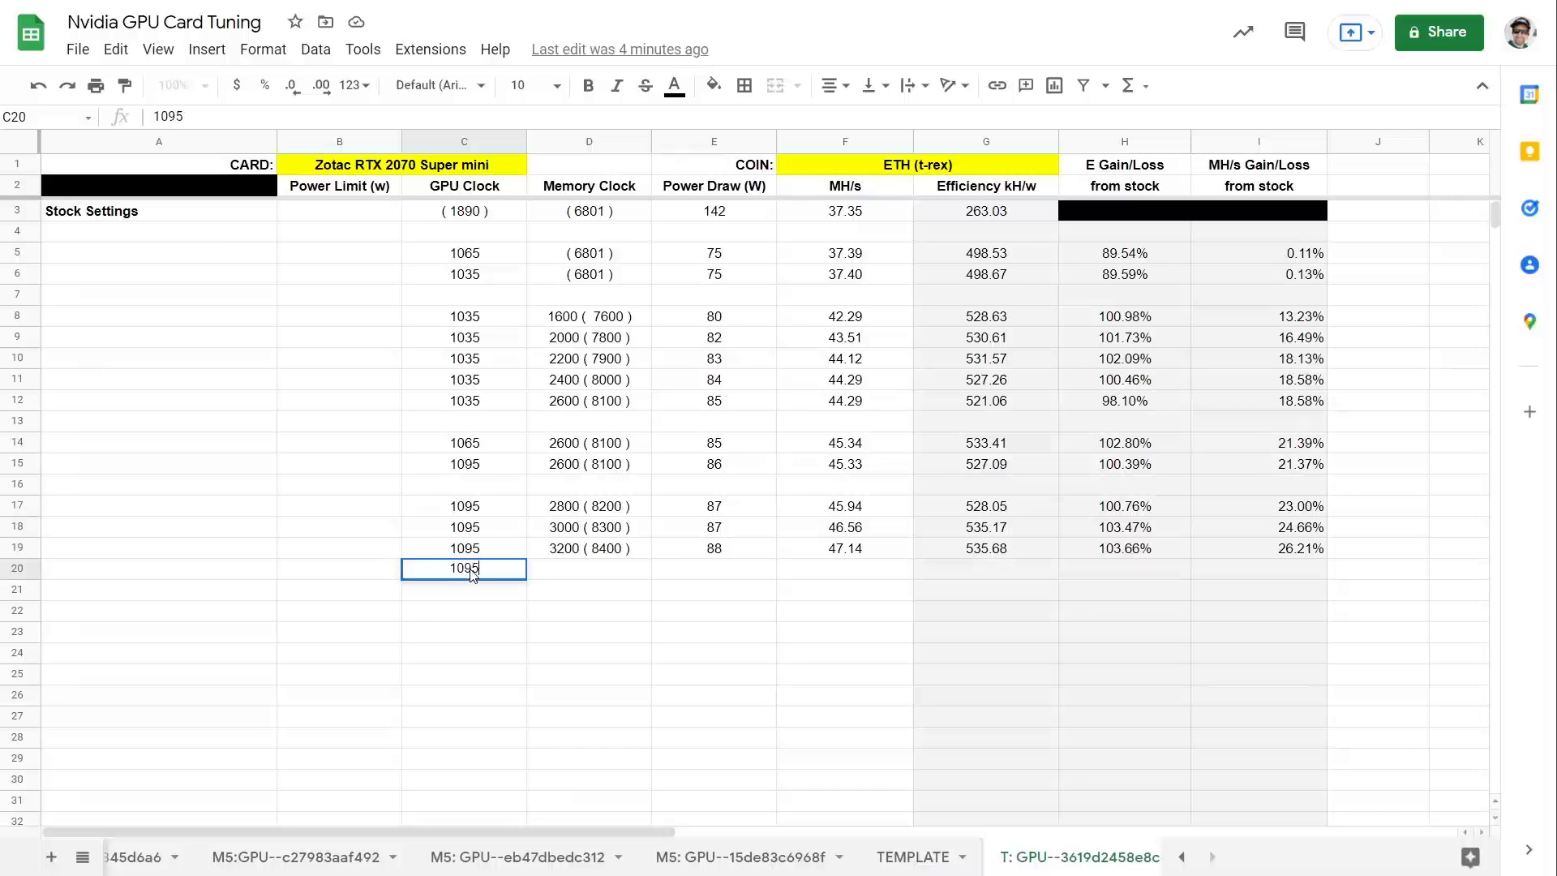
key("Tab")
type("3")
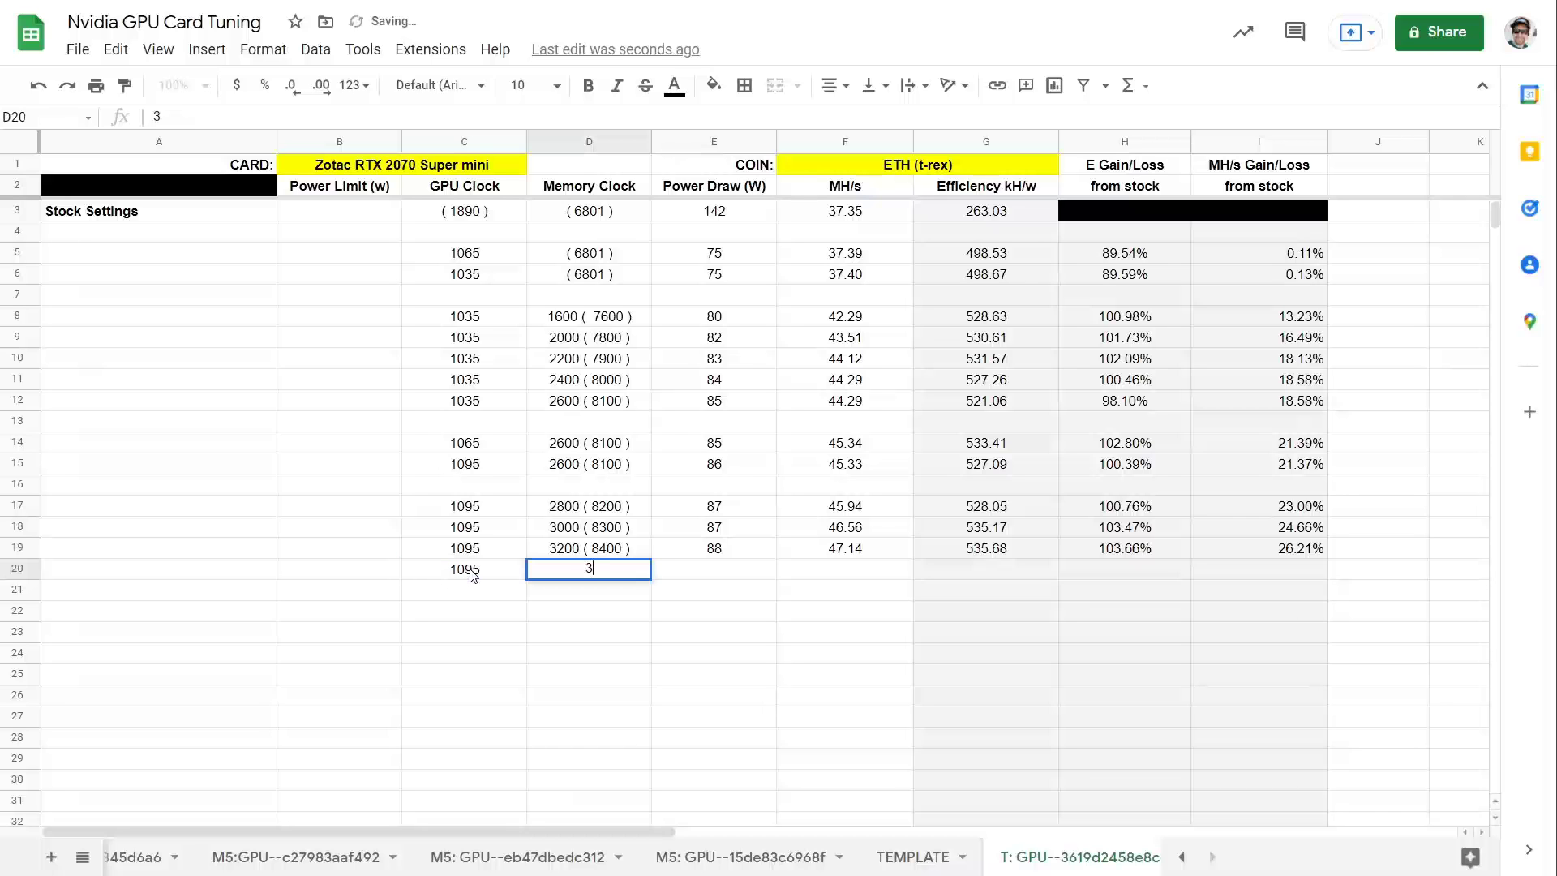
type("400 (")
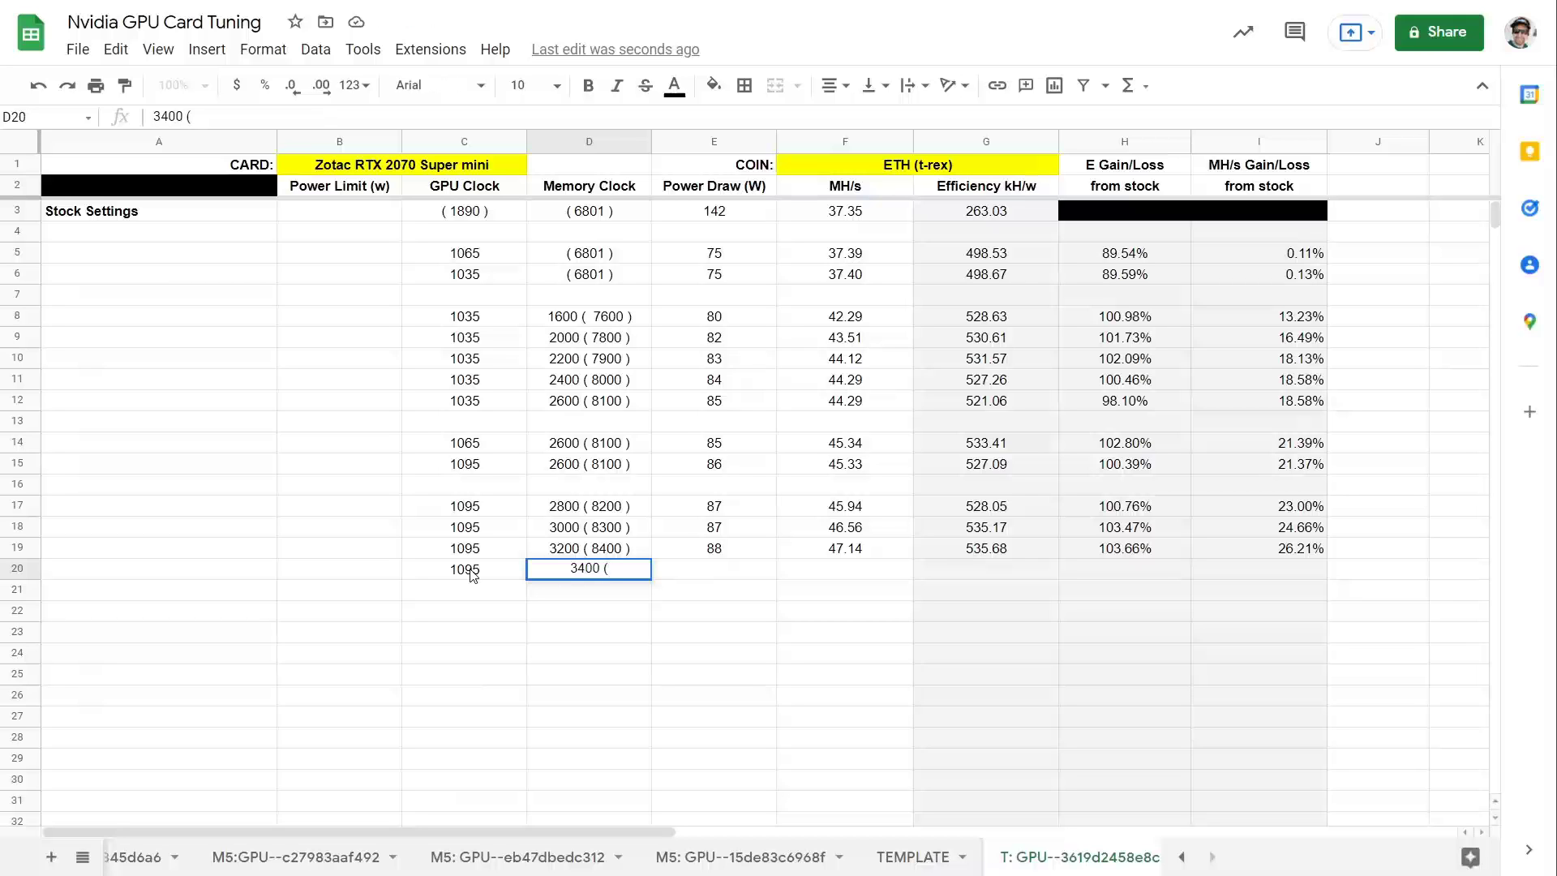
type(" 8500 )")
left_click_drag(551, 569, 582, 566)
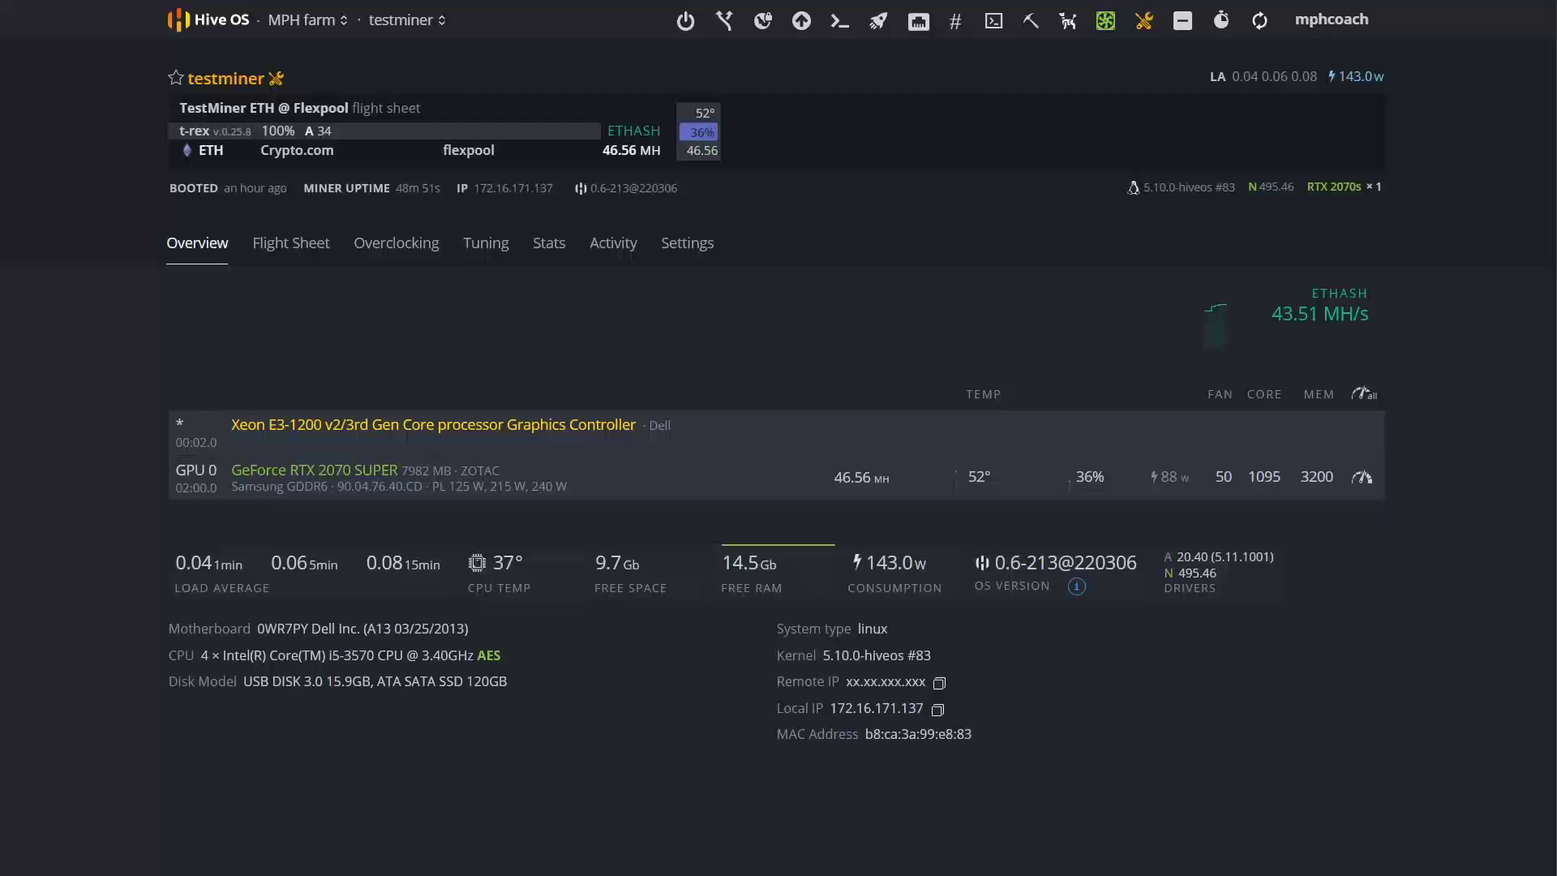
Step: In Hive OS, set the RTX 2070 Super's memory clock to 3400 MHz and apply the overclock
left_click(1362, 477)
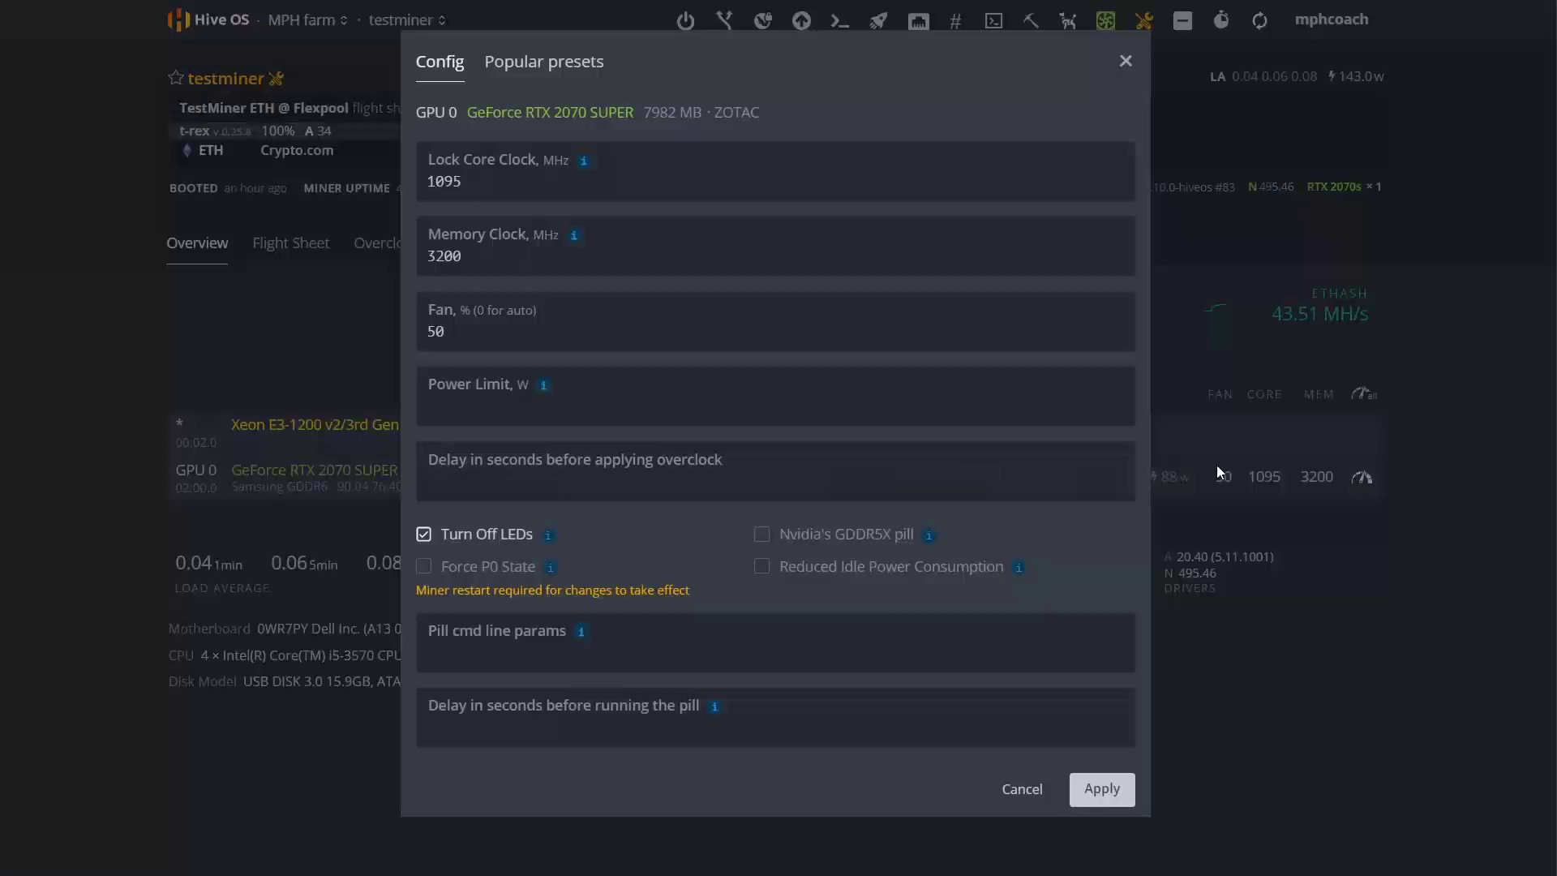
left_click_drag(487, 254, 318, 232)
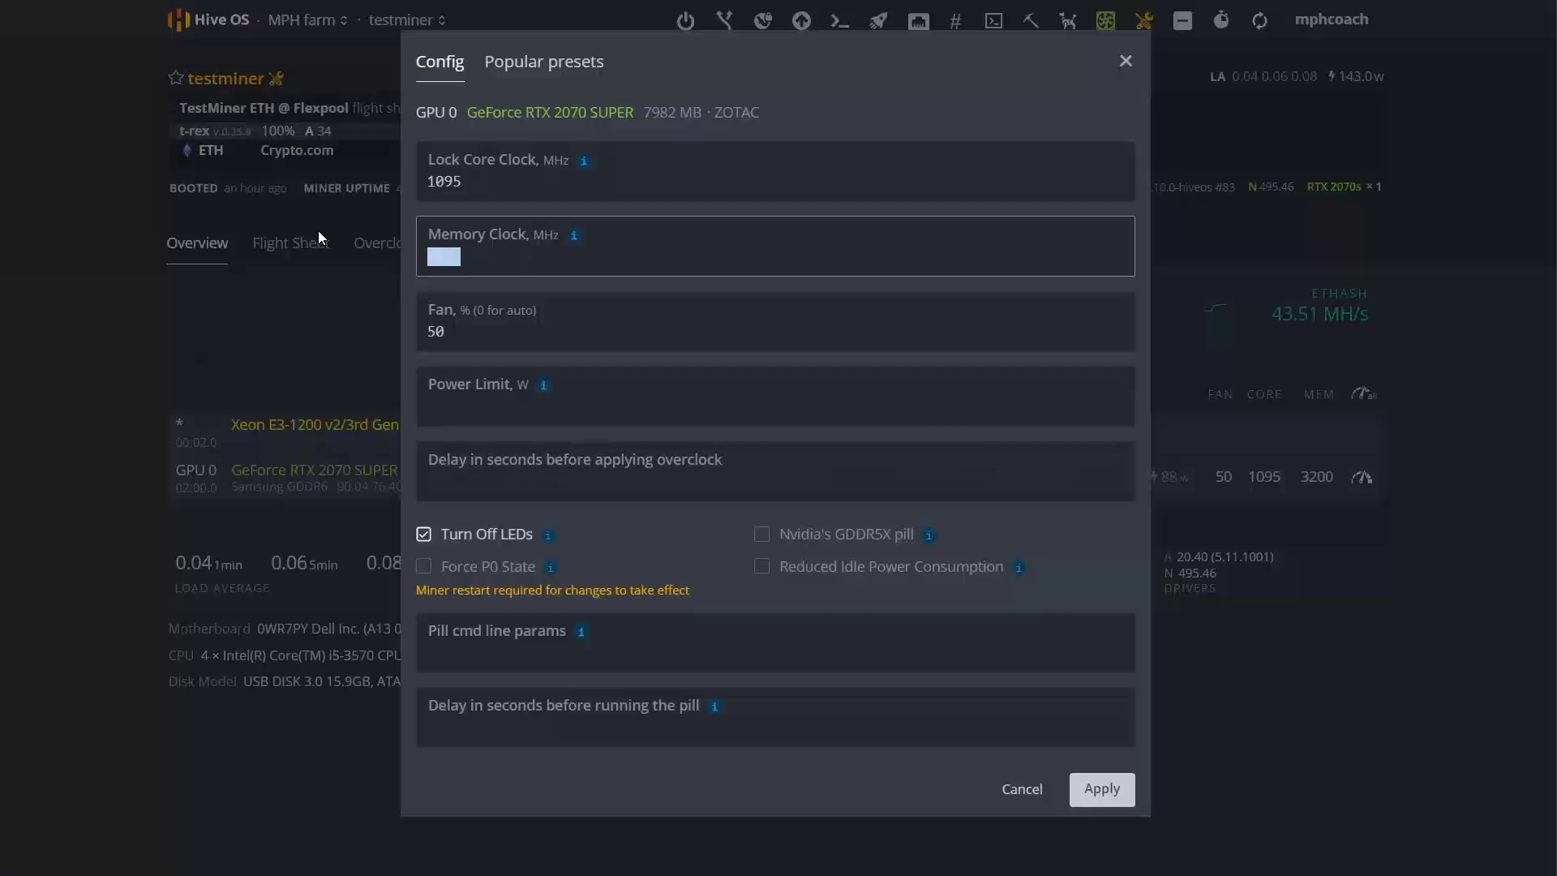
type("3400")
left_click(479, 421)
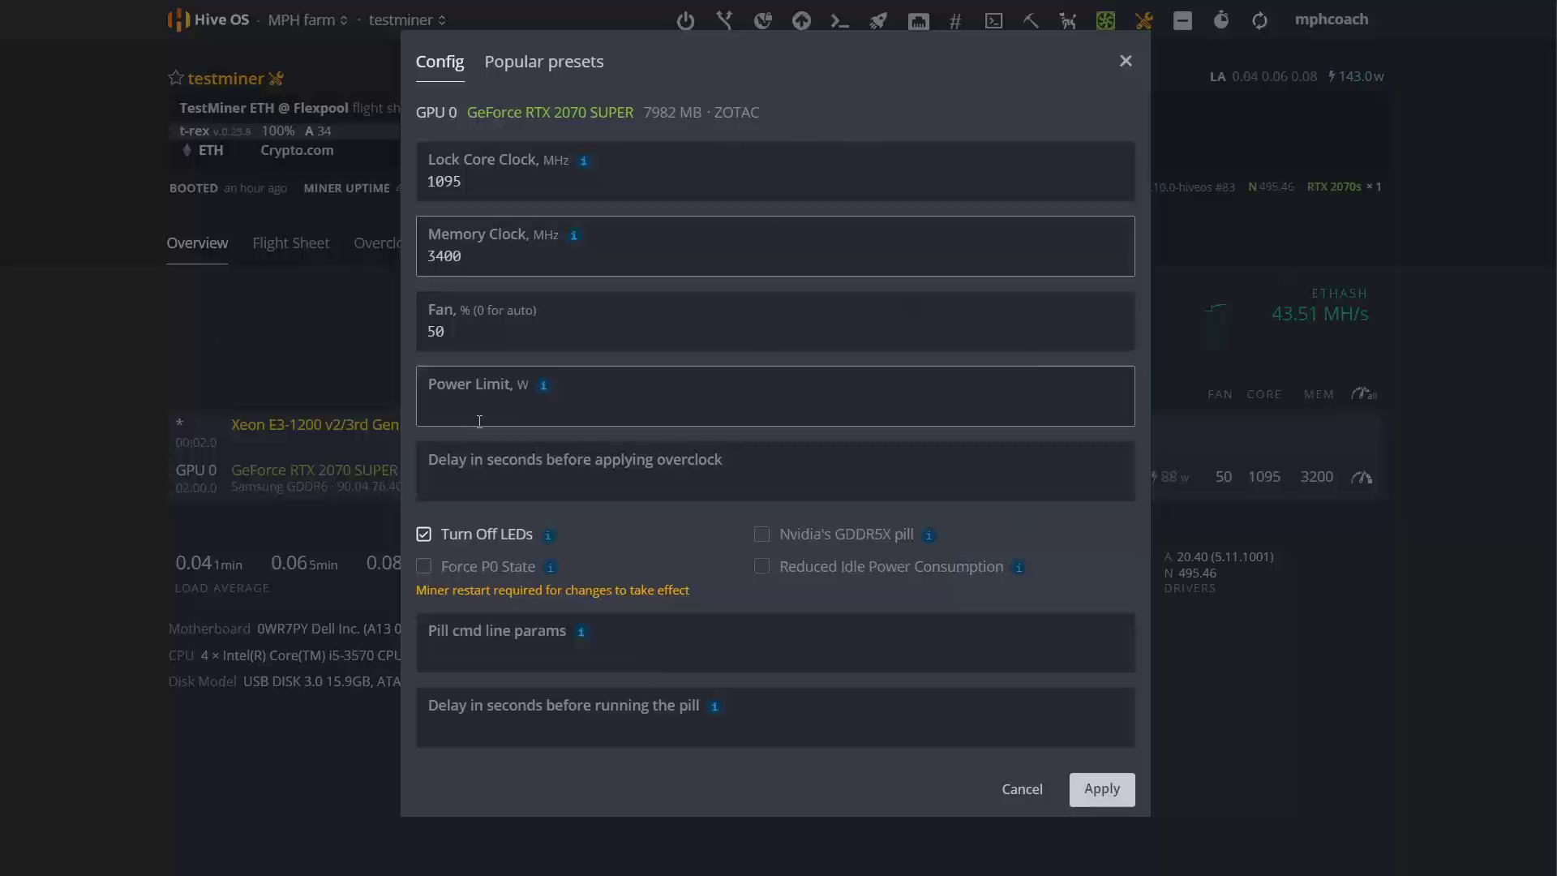
left_click(1104, 793)
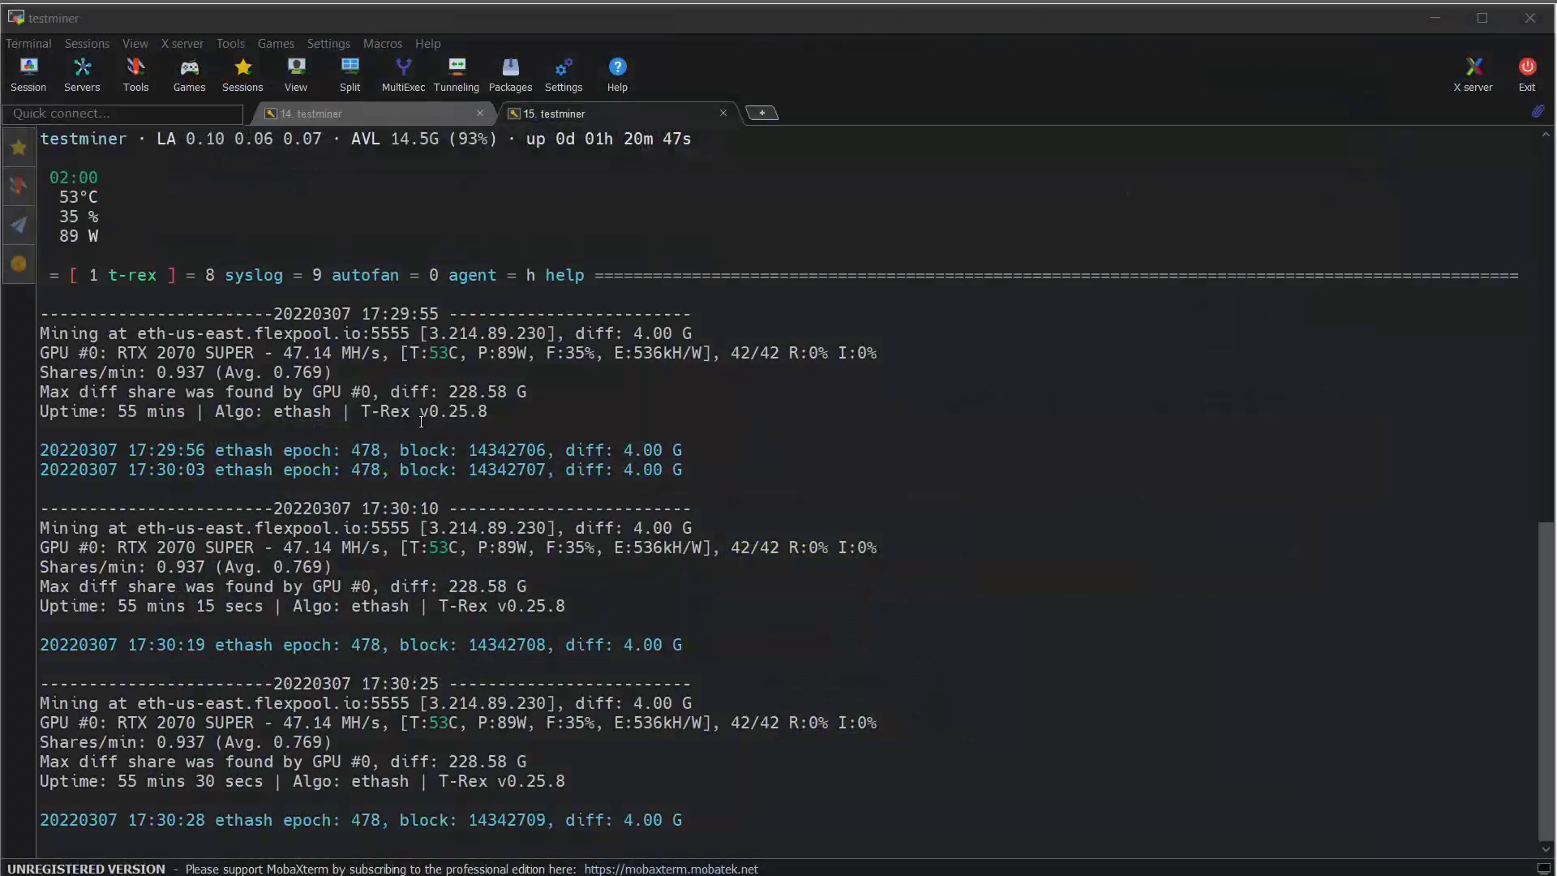
Step: In MobaXterm, clear the shell, run nvidia-info to check the card's clocks, and return to the miner log
left_click(358, 117)
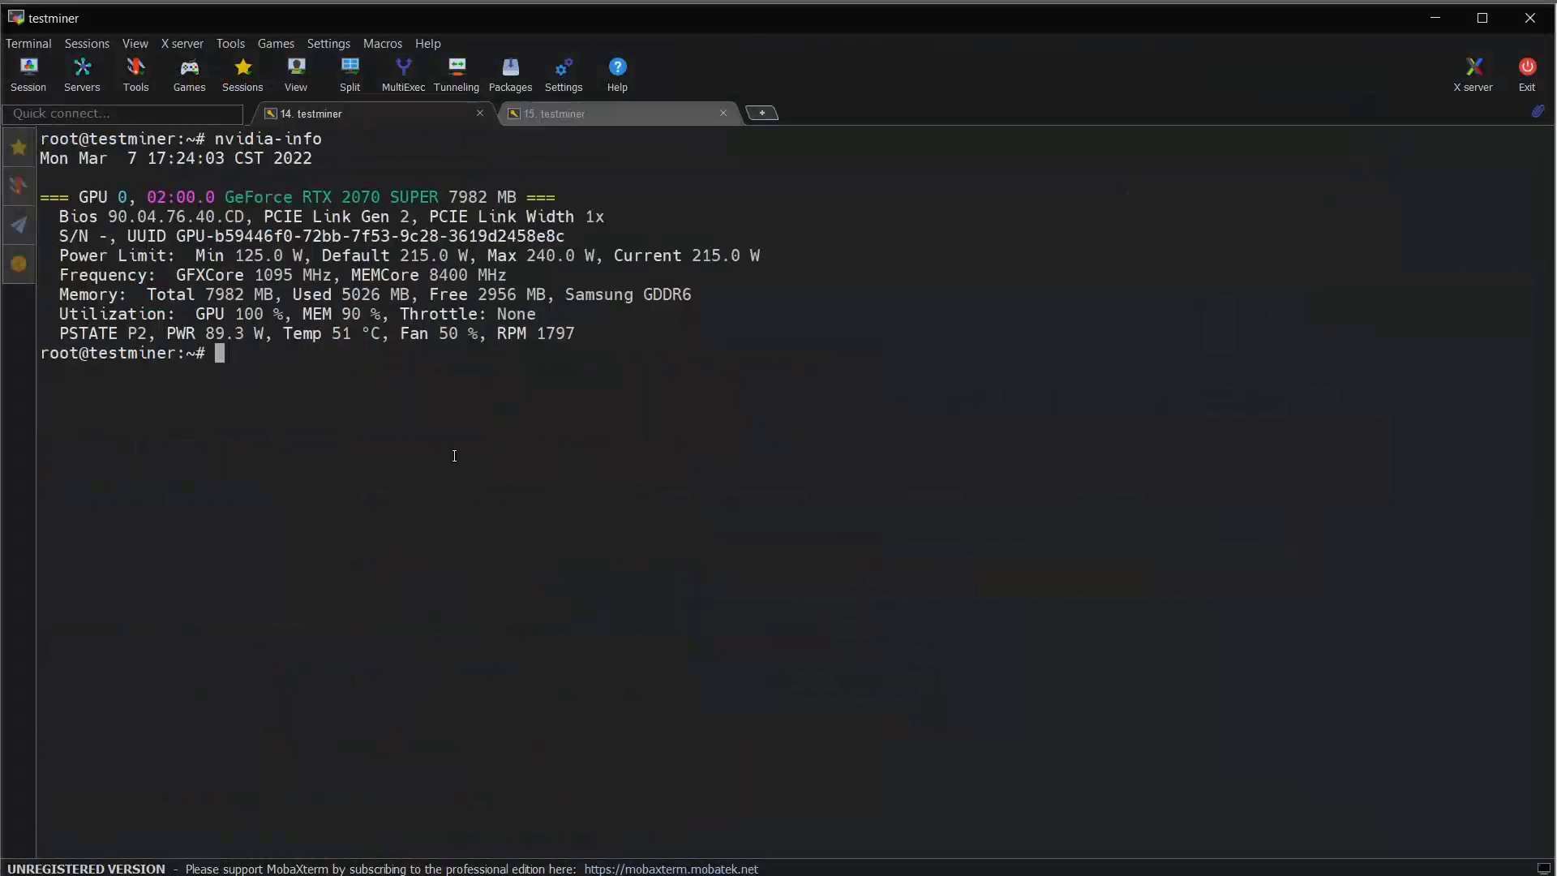
key("ctrl+l")
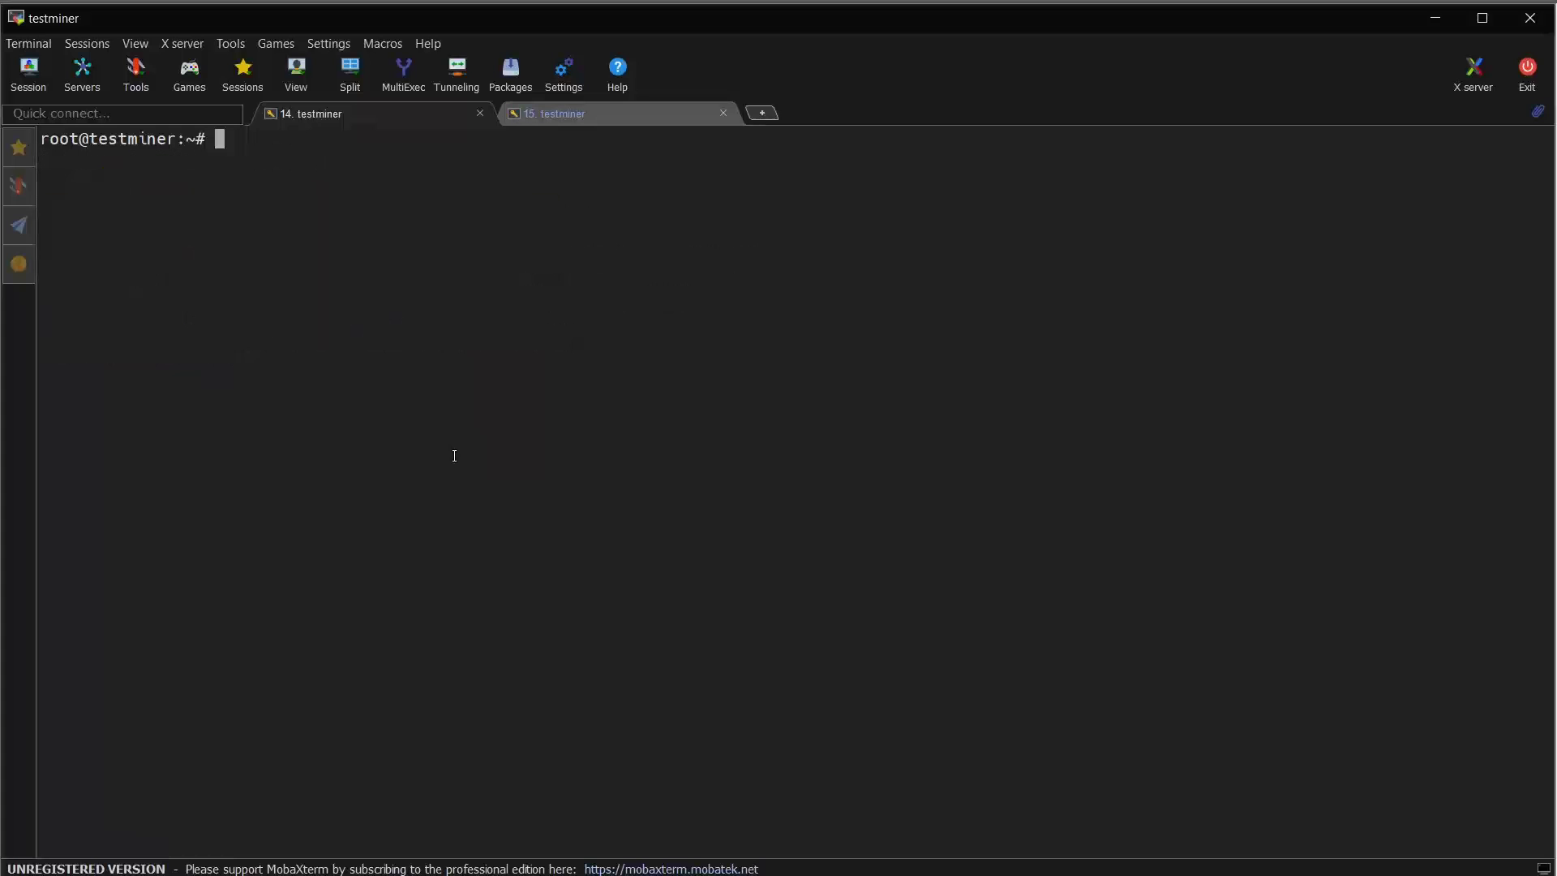
key("Up")
key("Return")
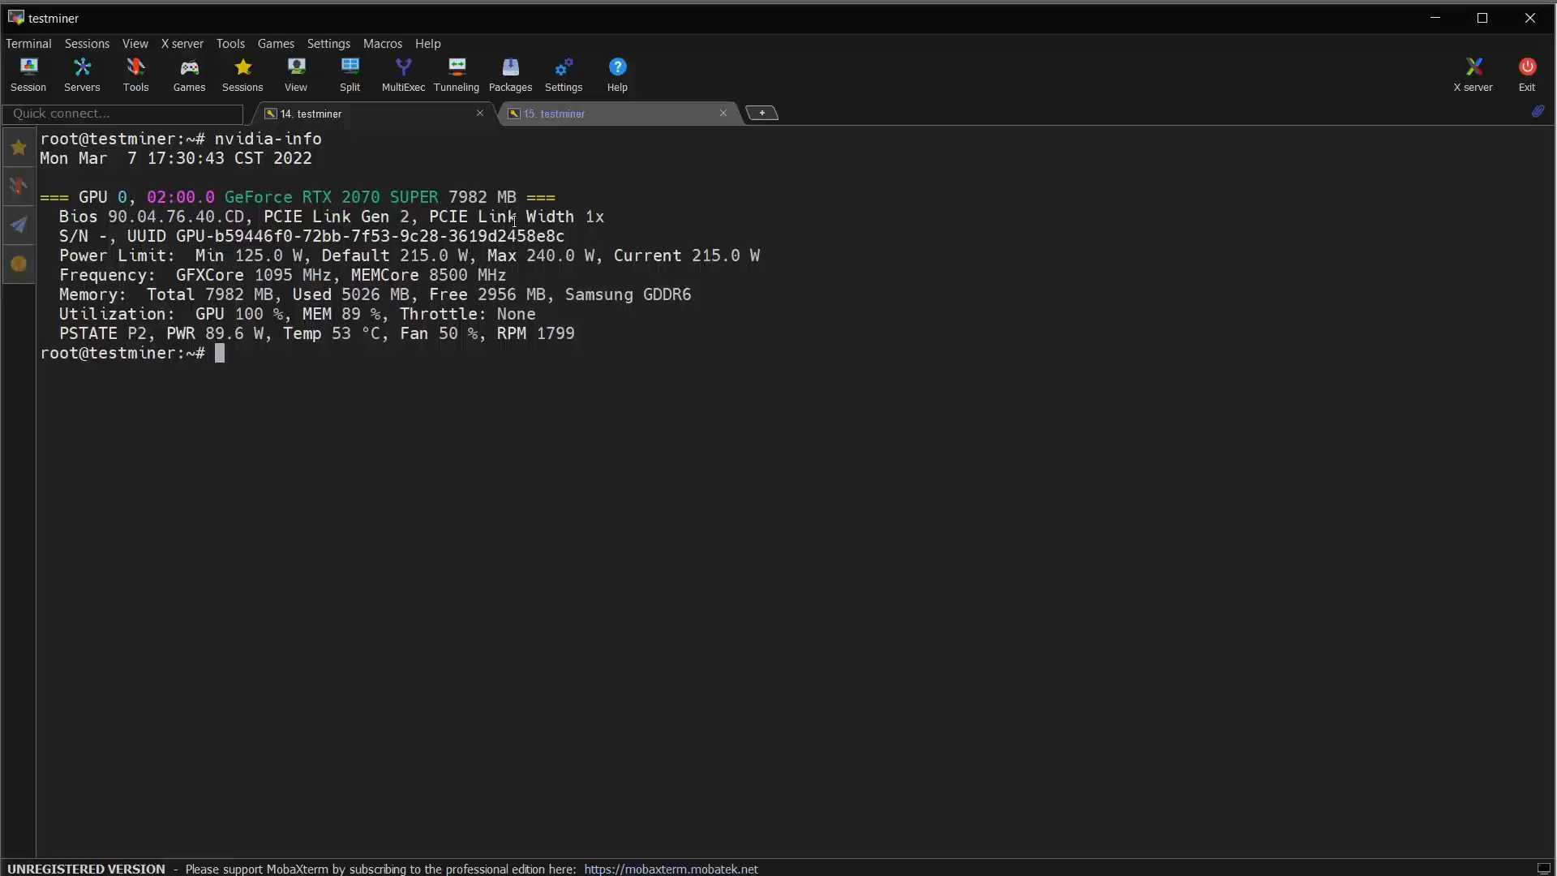
left_click(573, 114)
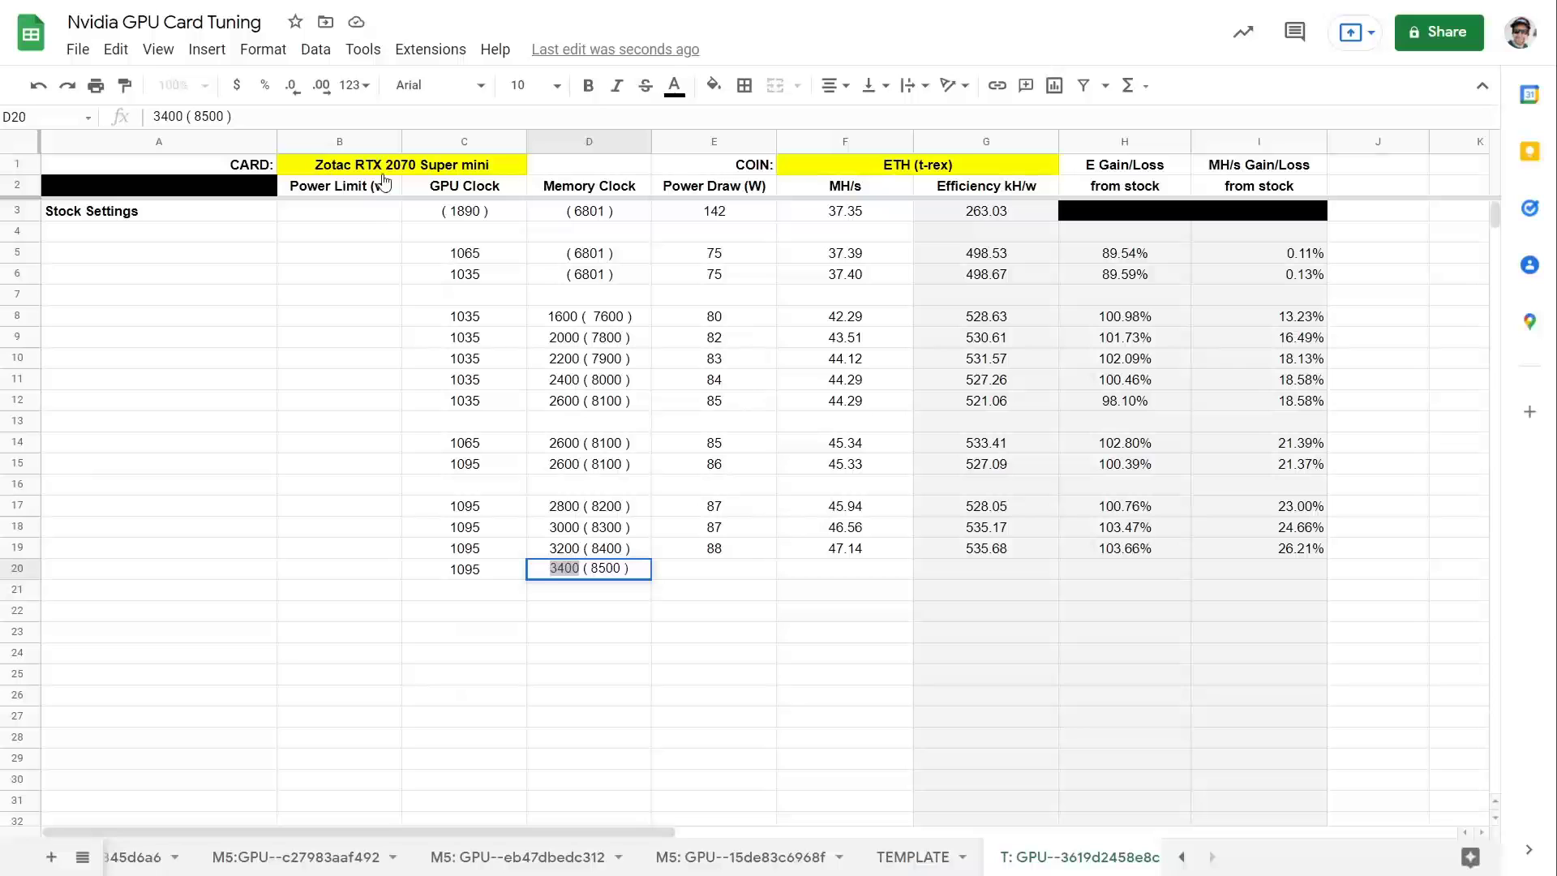
Step: In the tuning spreadsheet, label the 3400 ( 8500 ) row CRASHED!!!! in column A and select its filled cells
key("Return")
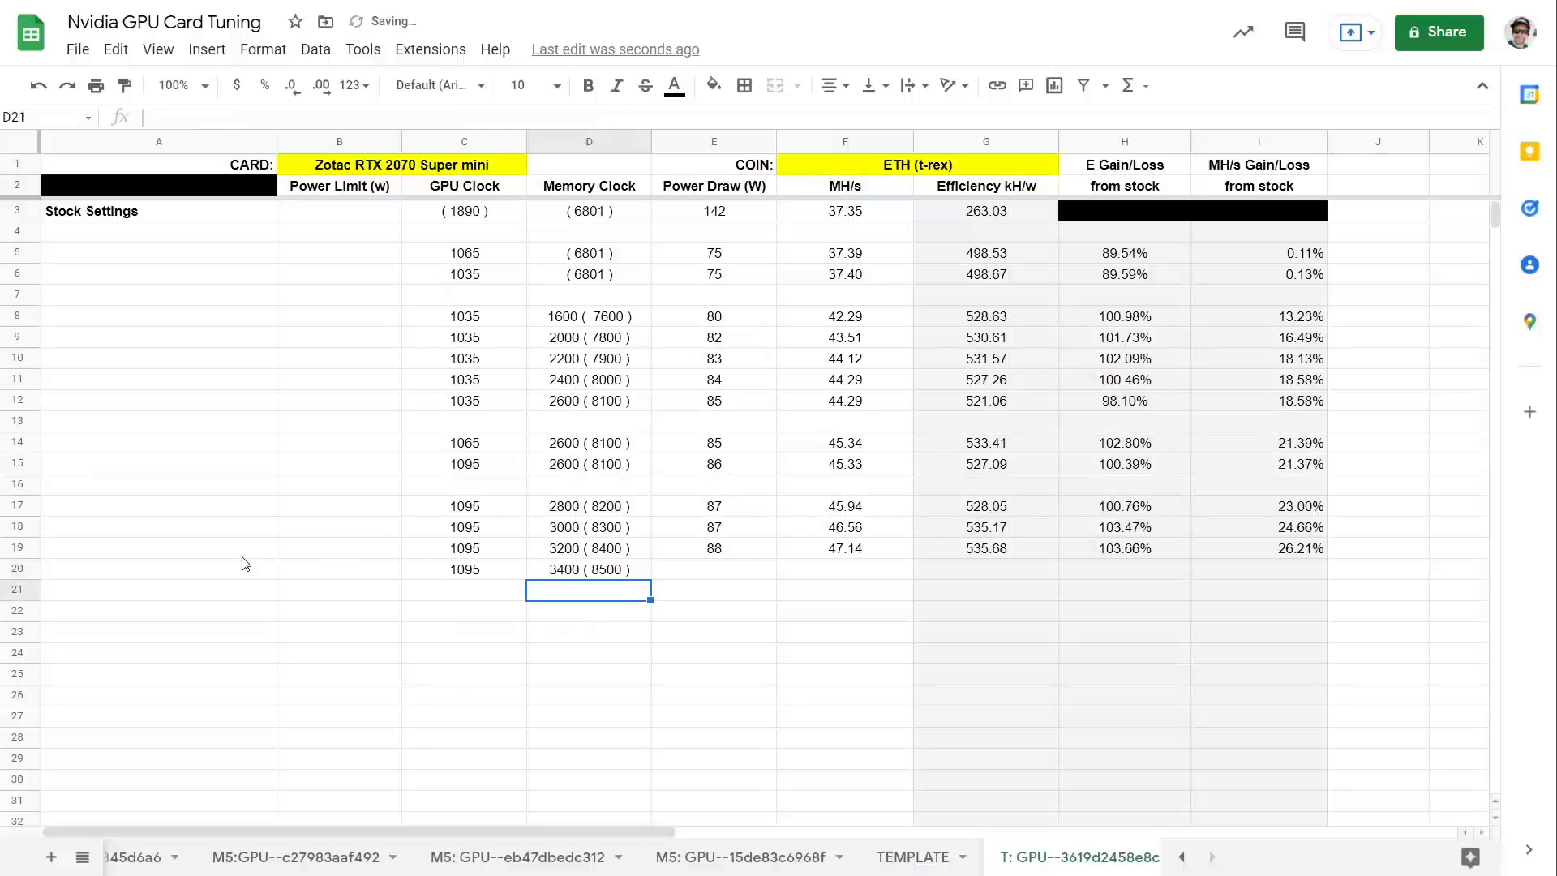
left_click(214, 569)
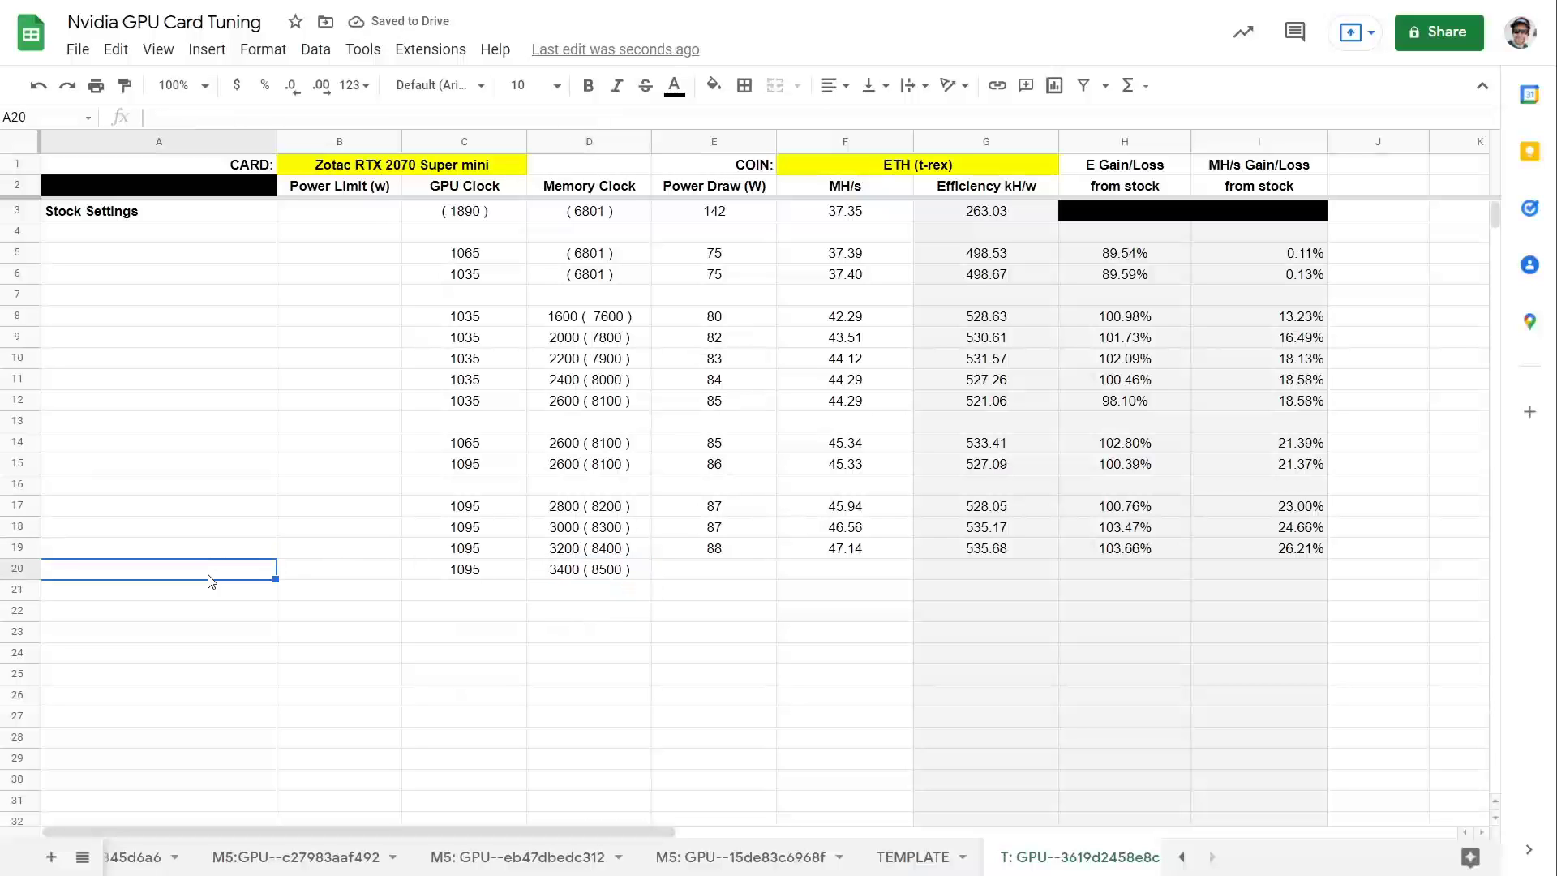
type("CRASHED")
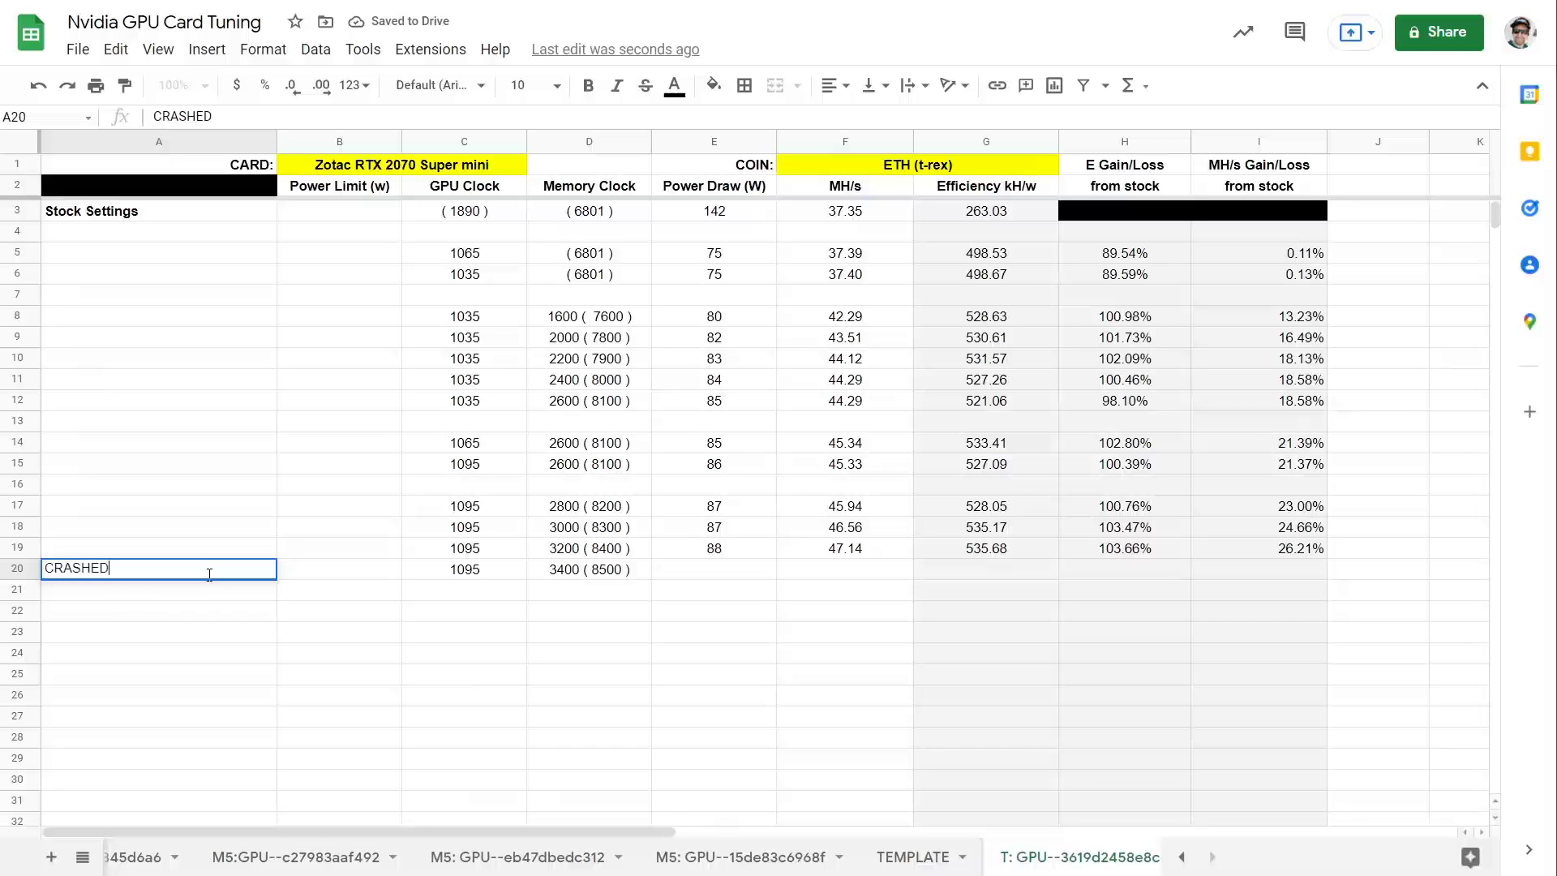
type("!!!!")
key("Return")
left_click(202, 571)
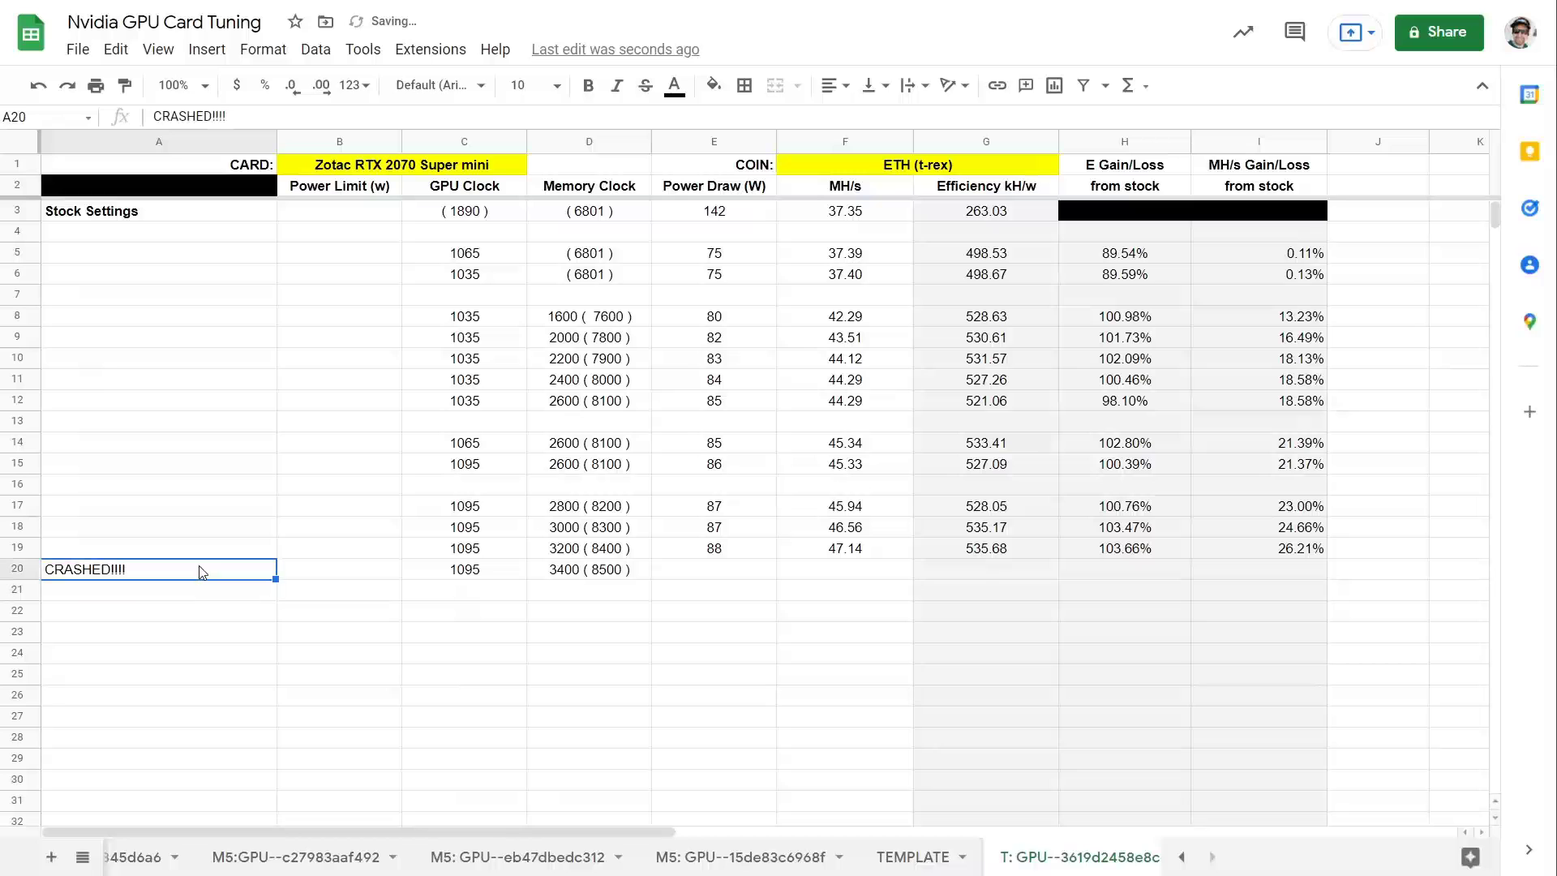
left_click(344, 564)
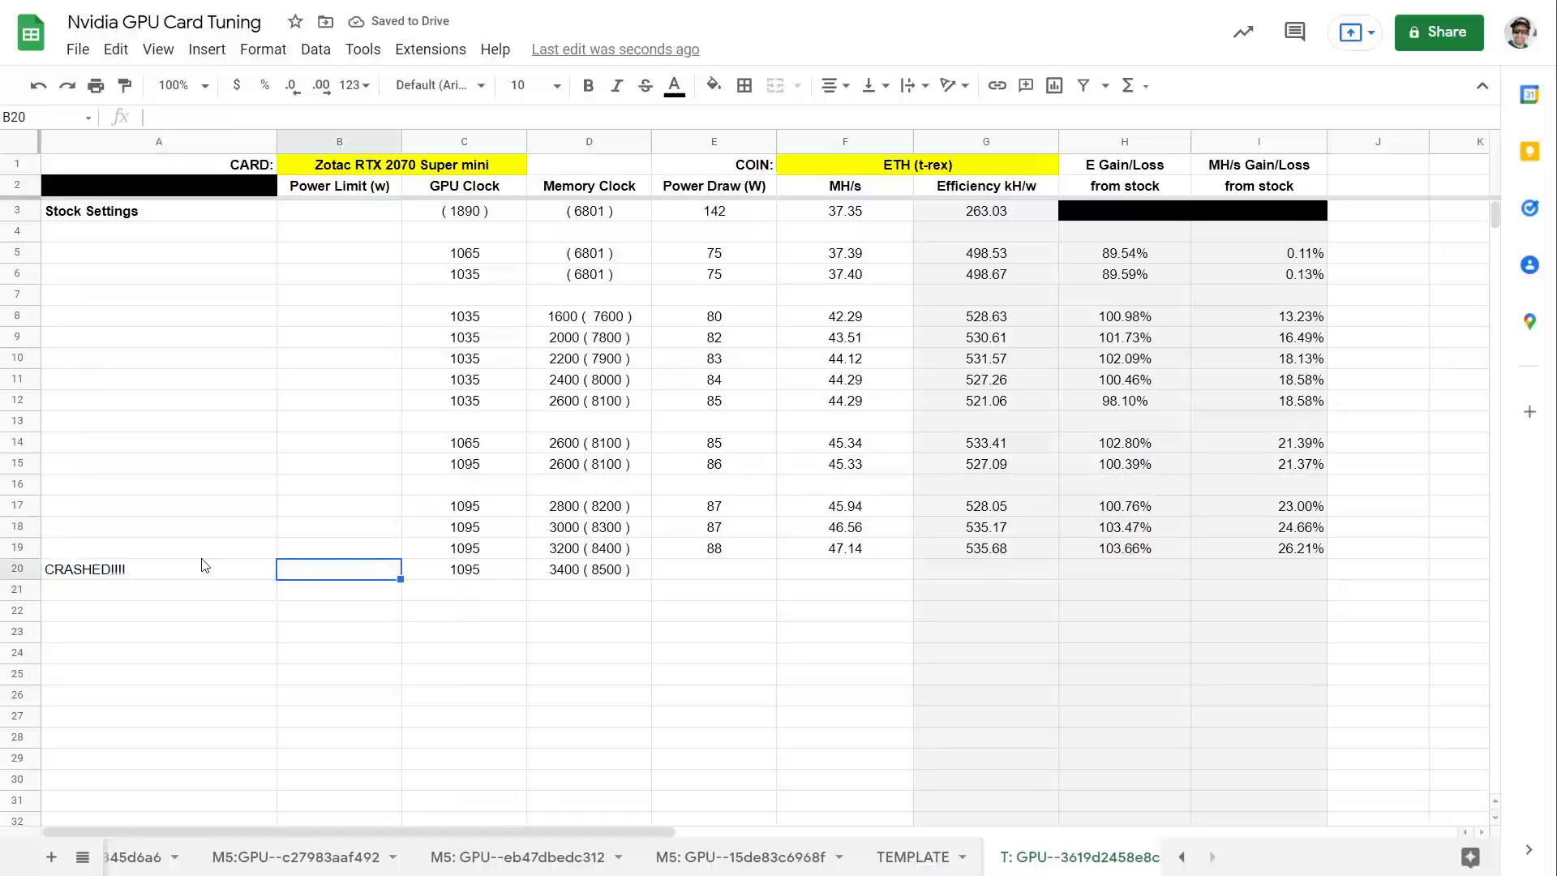
left_click_drag(181, 579, 616, 574)
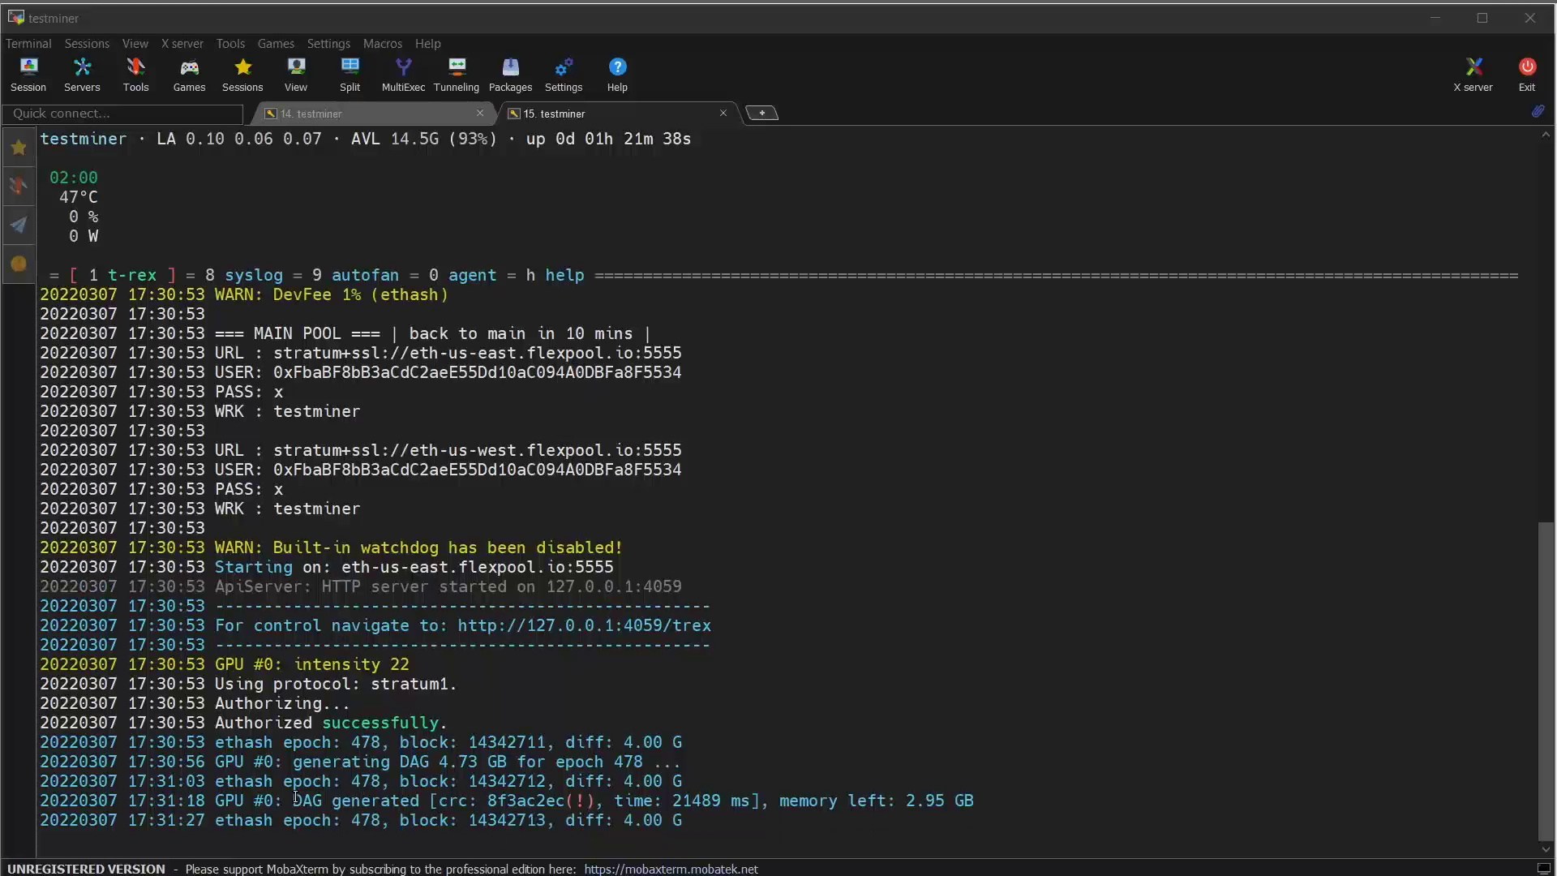
Step: In MobaXterm, examine the log's DAG generation line and check the card's core and memory frequencies with nvidia-info
left_click_drag(161, 801, 575, 803)
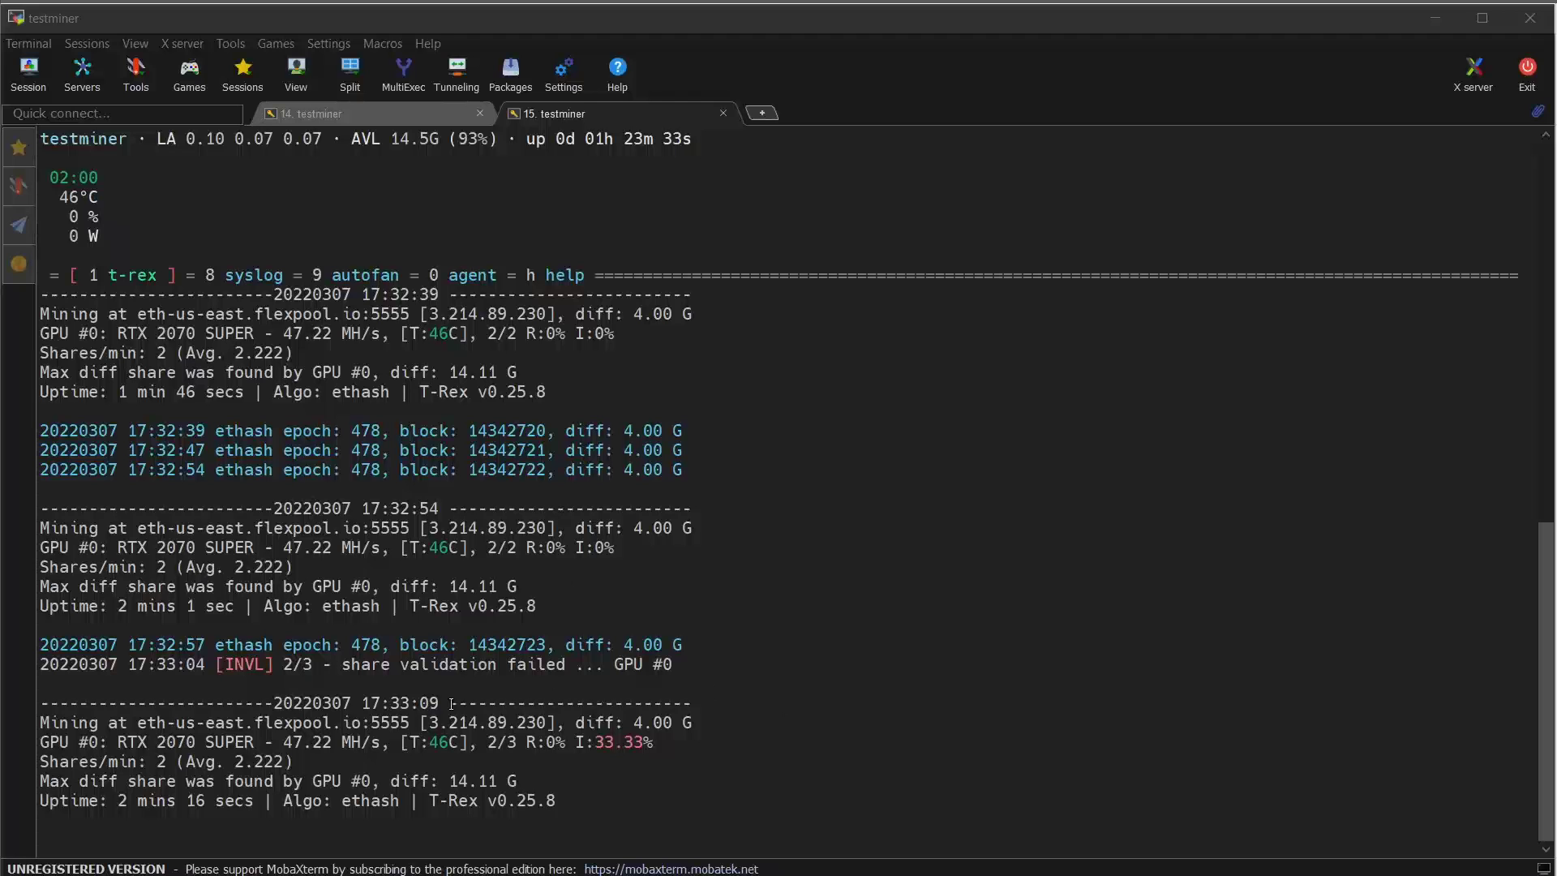
left_click(381, 115)
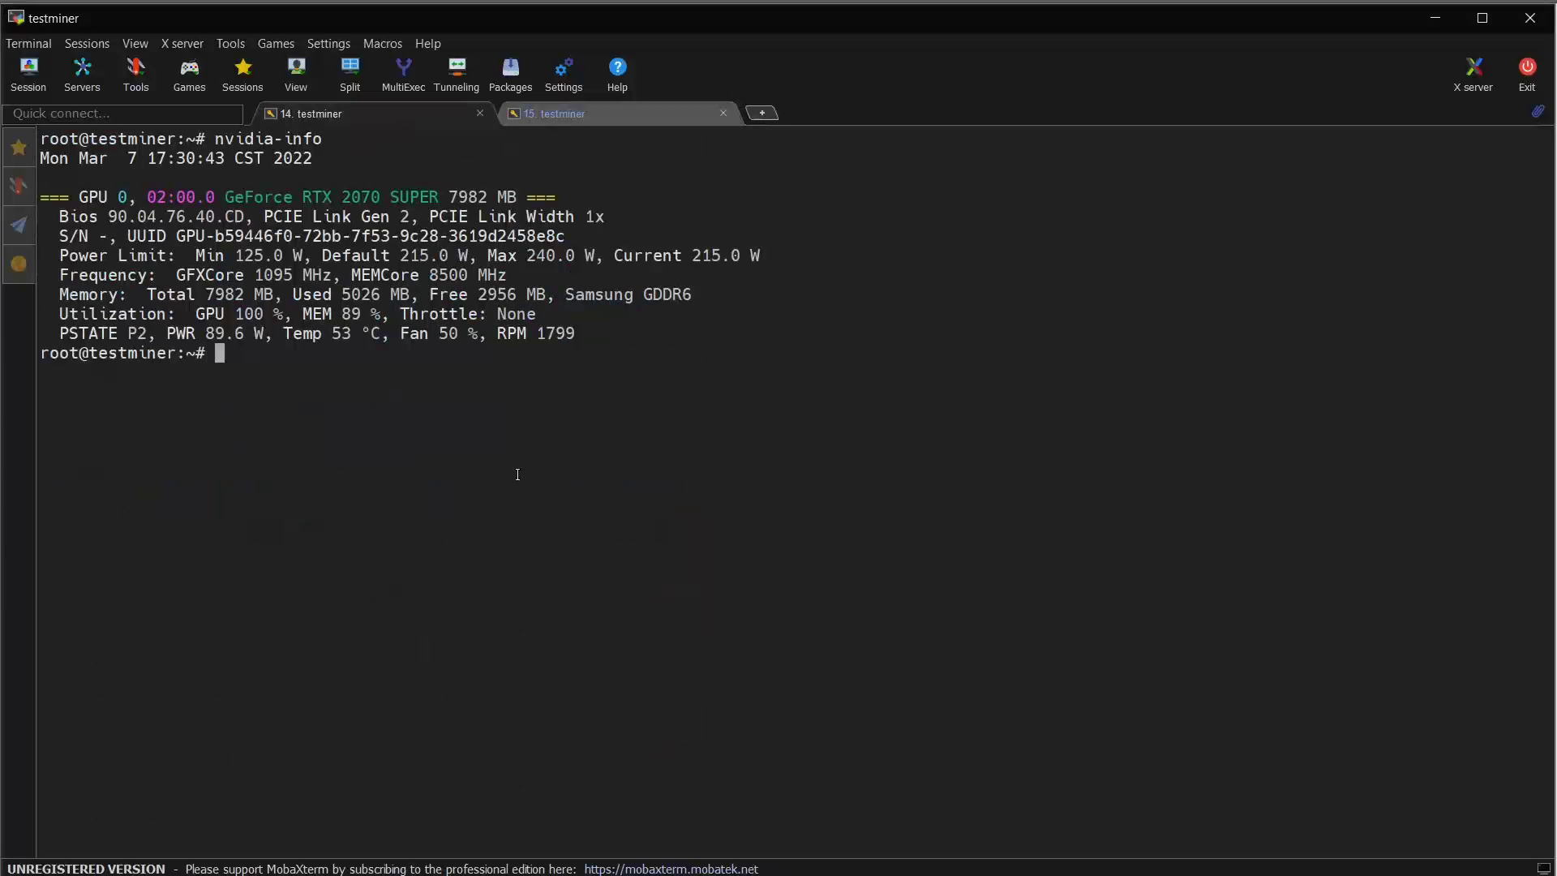
key("ctrl+l")
key("Up")
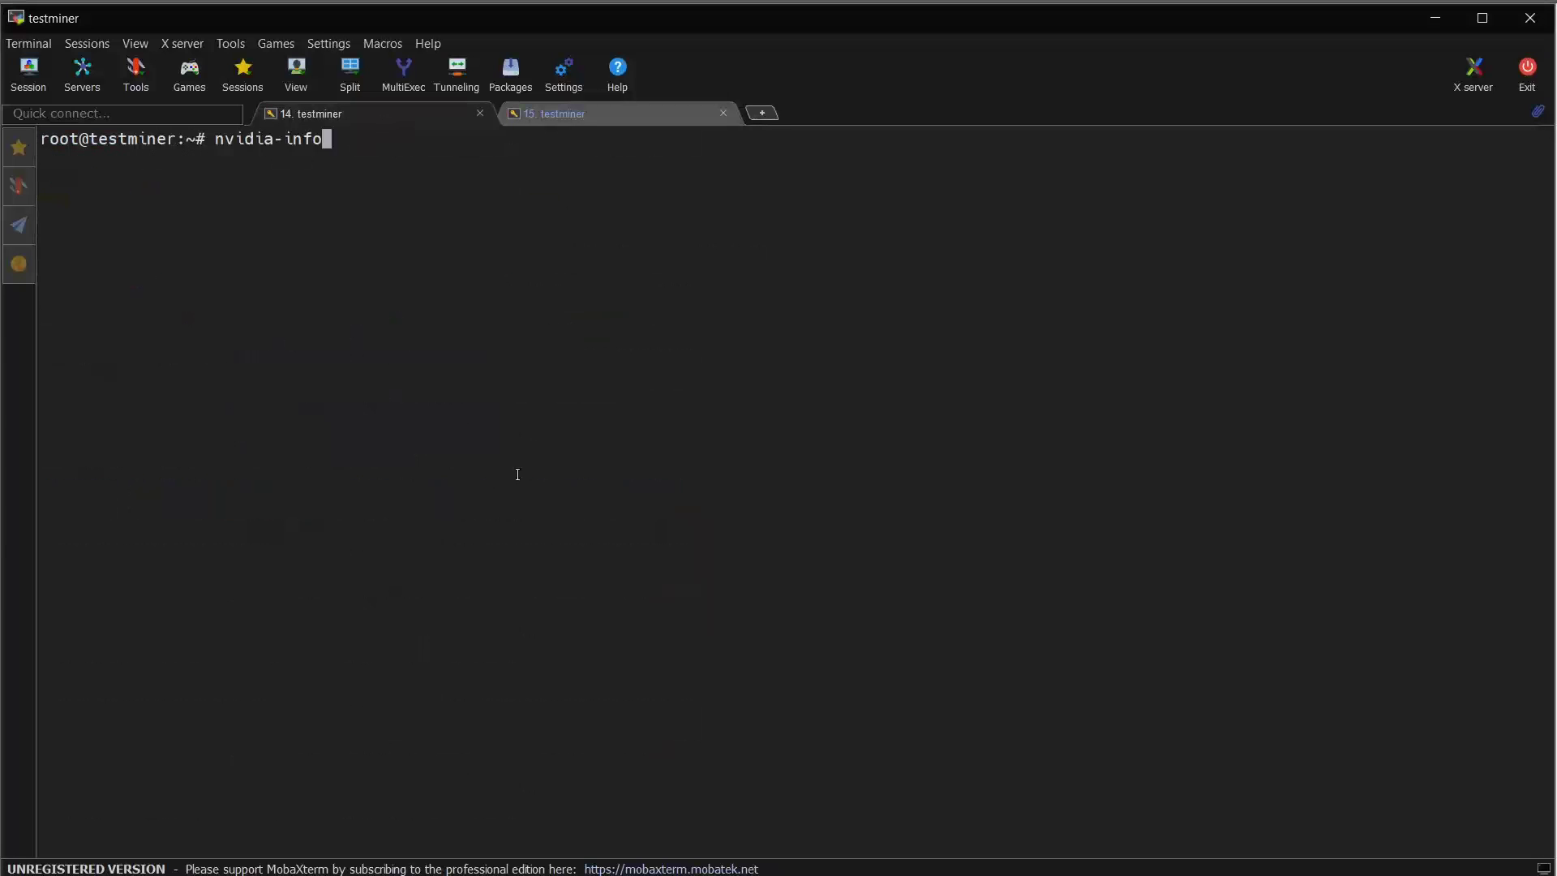
key("Return")
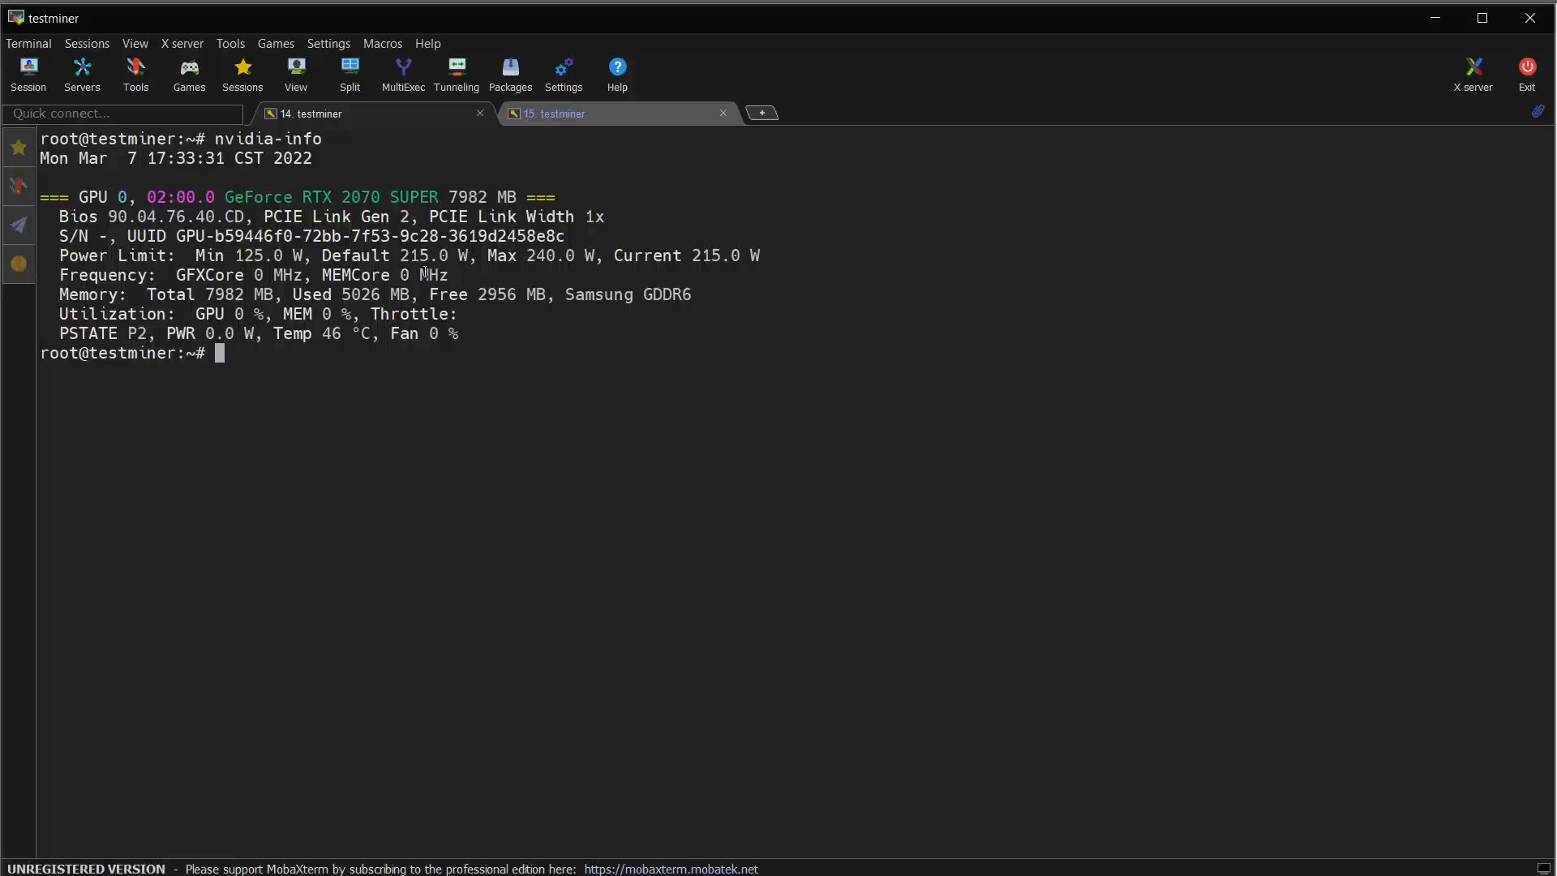
left_click_drag(167, 275, 482, 275)
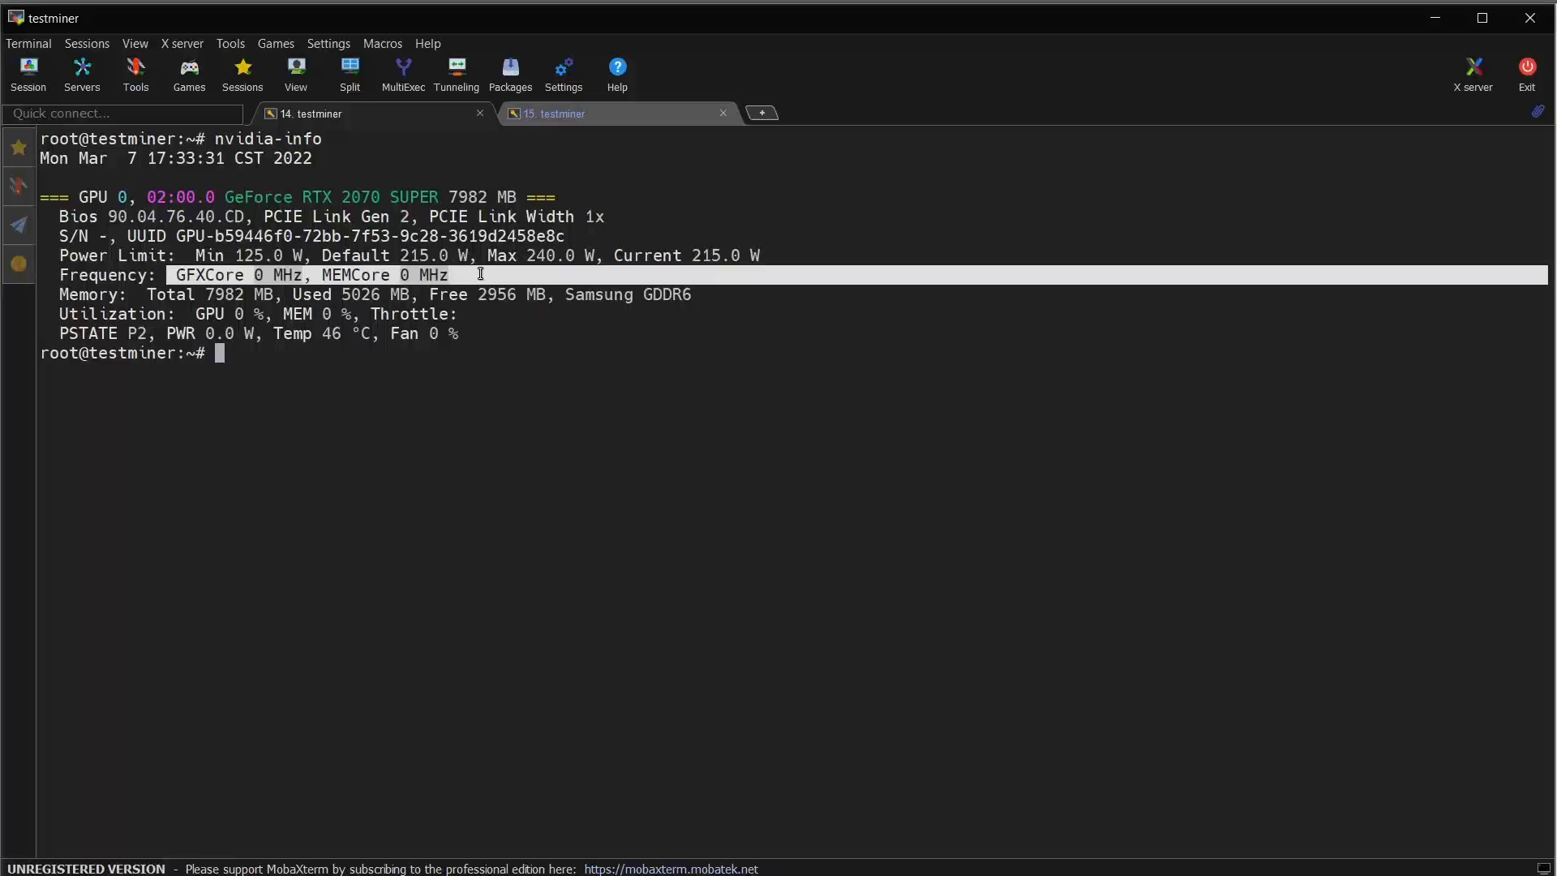
left_click(543, 533)
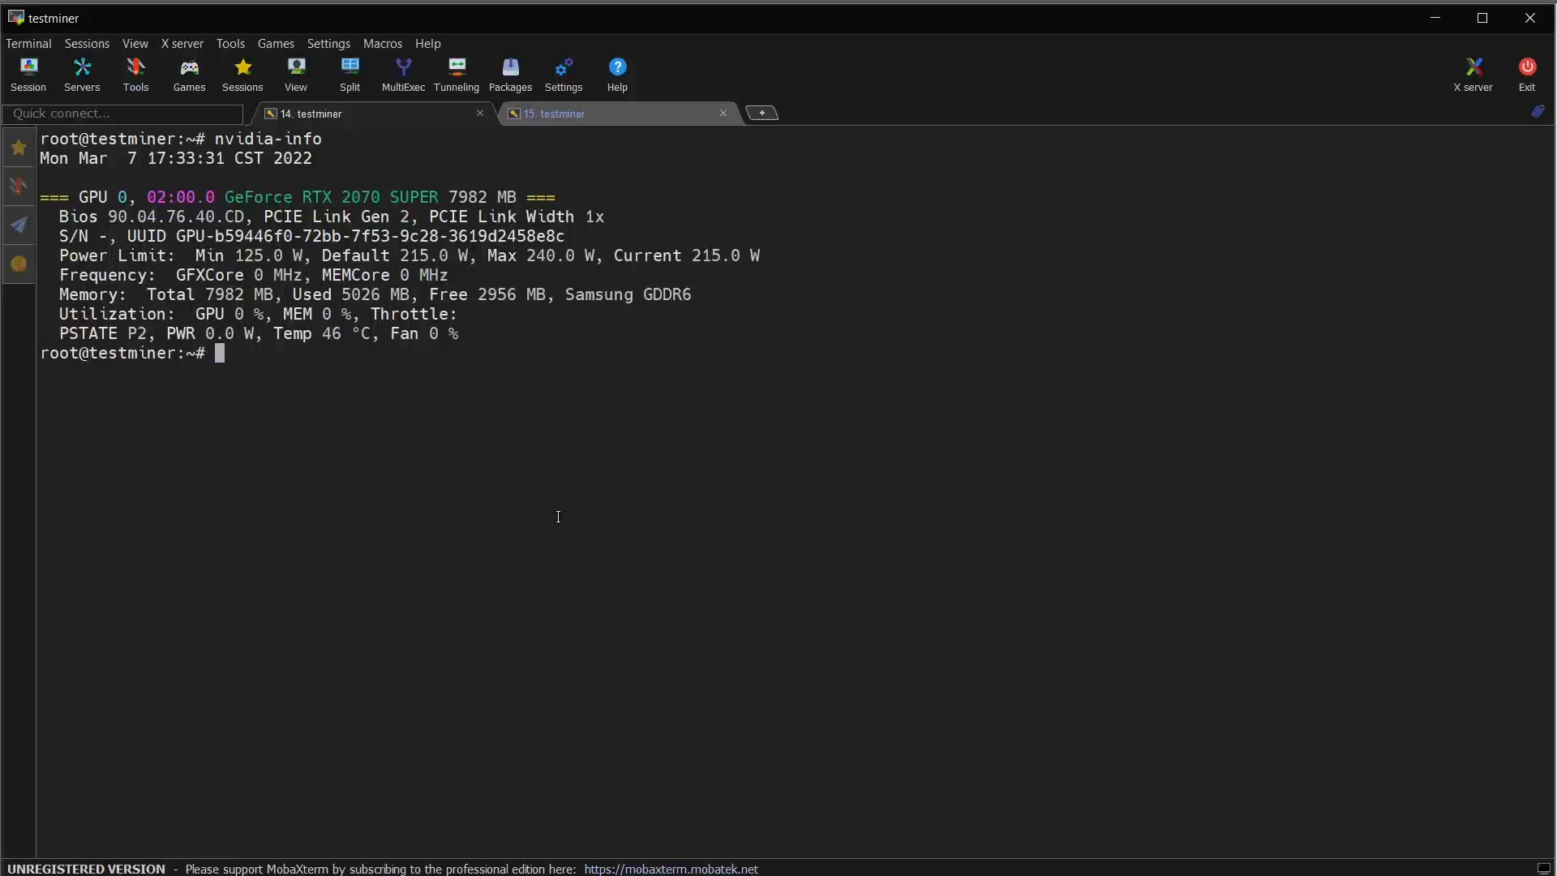
Step: Reboot the rig with the sreboot command and close both stopped terminal sessions
type("sreboo")
type("t")
key("Return")
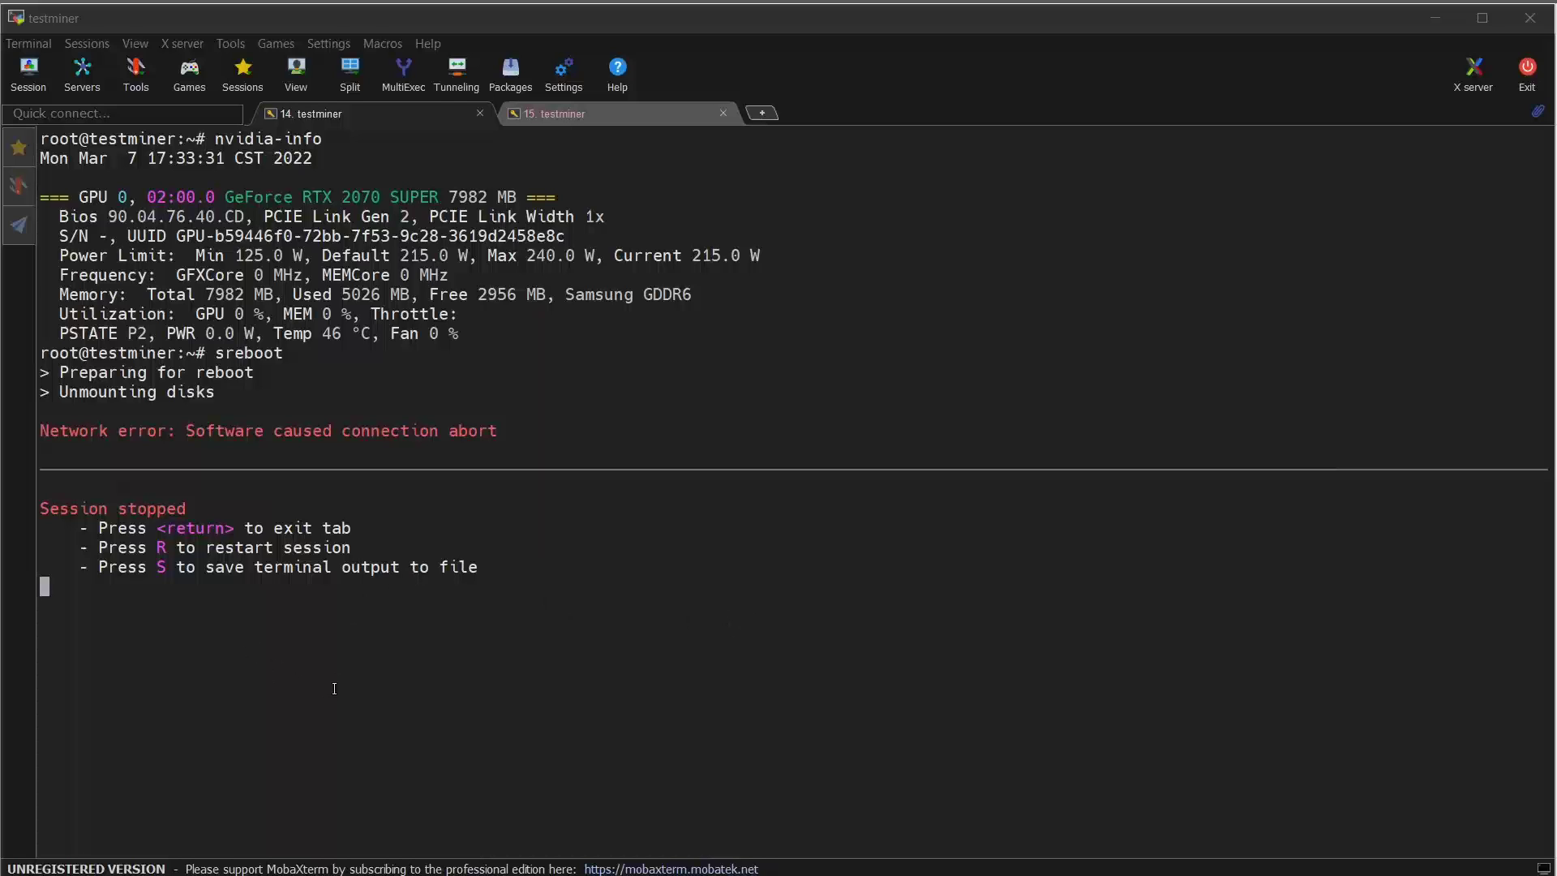
left_click(154, 605)
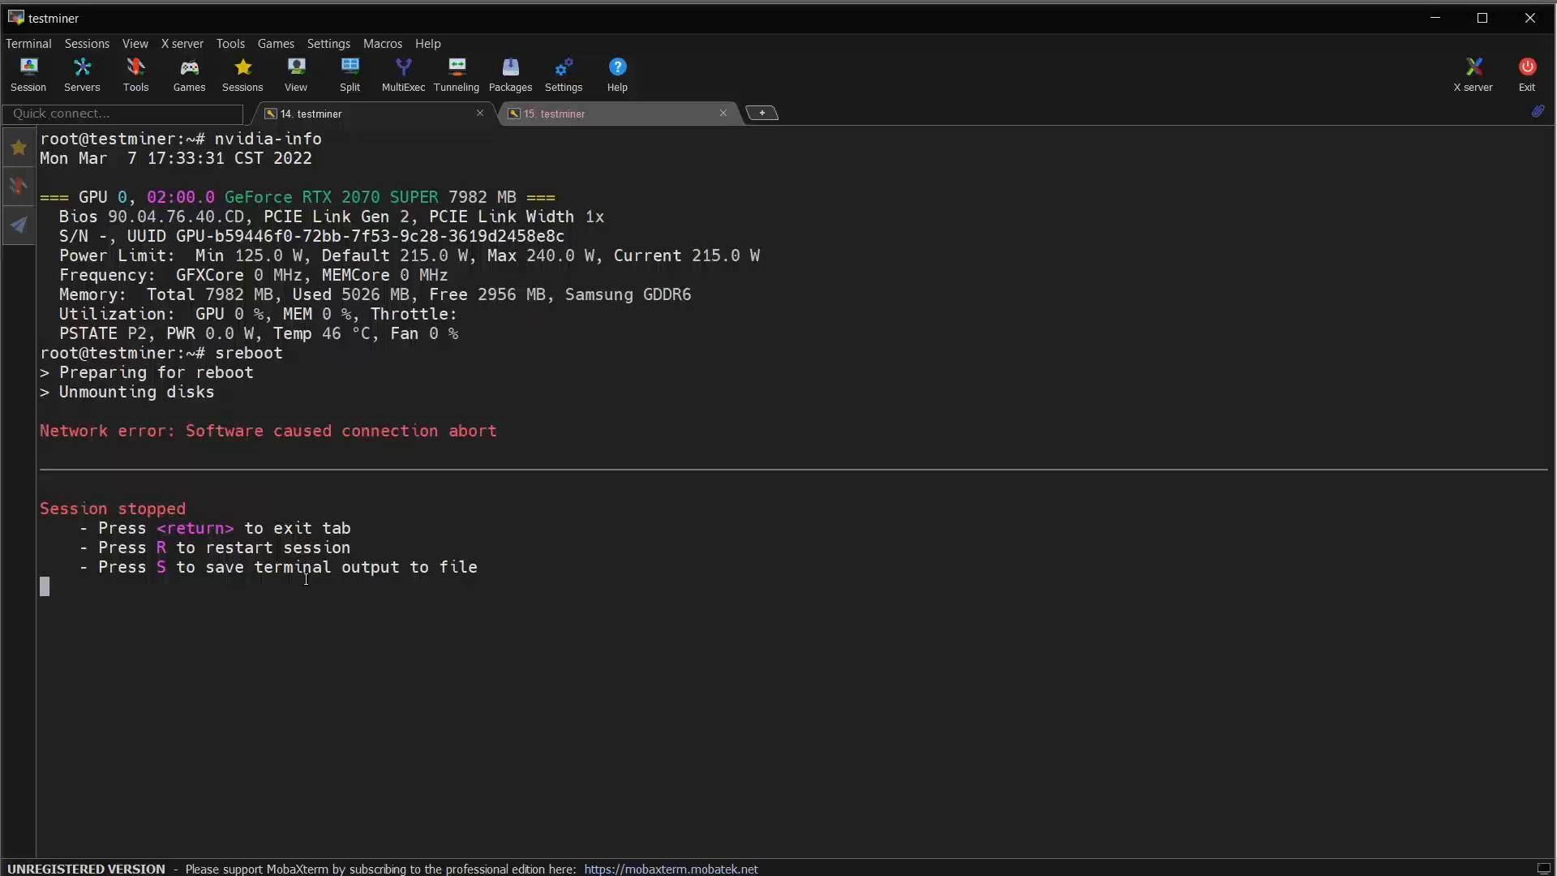
key("Return")
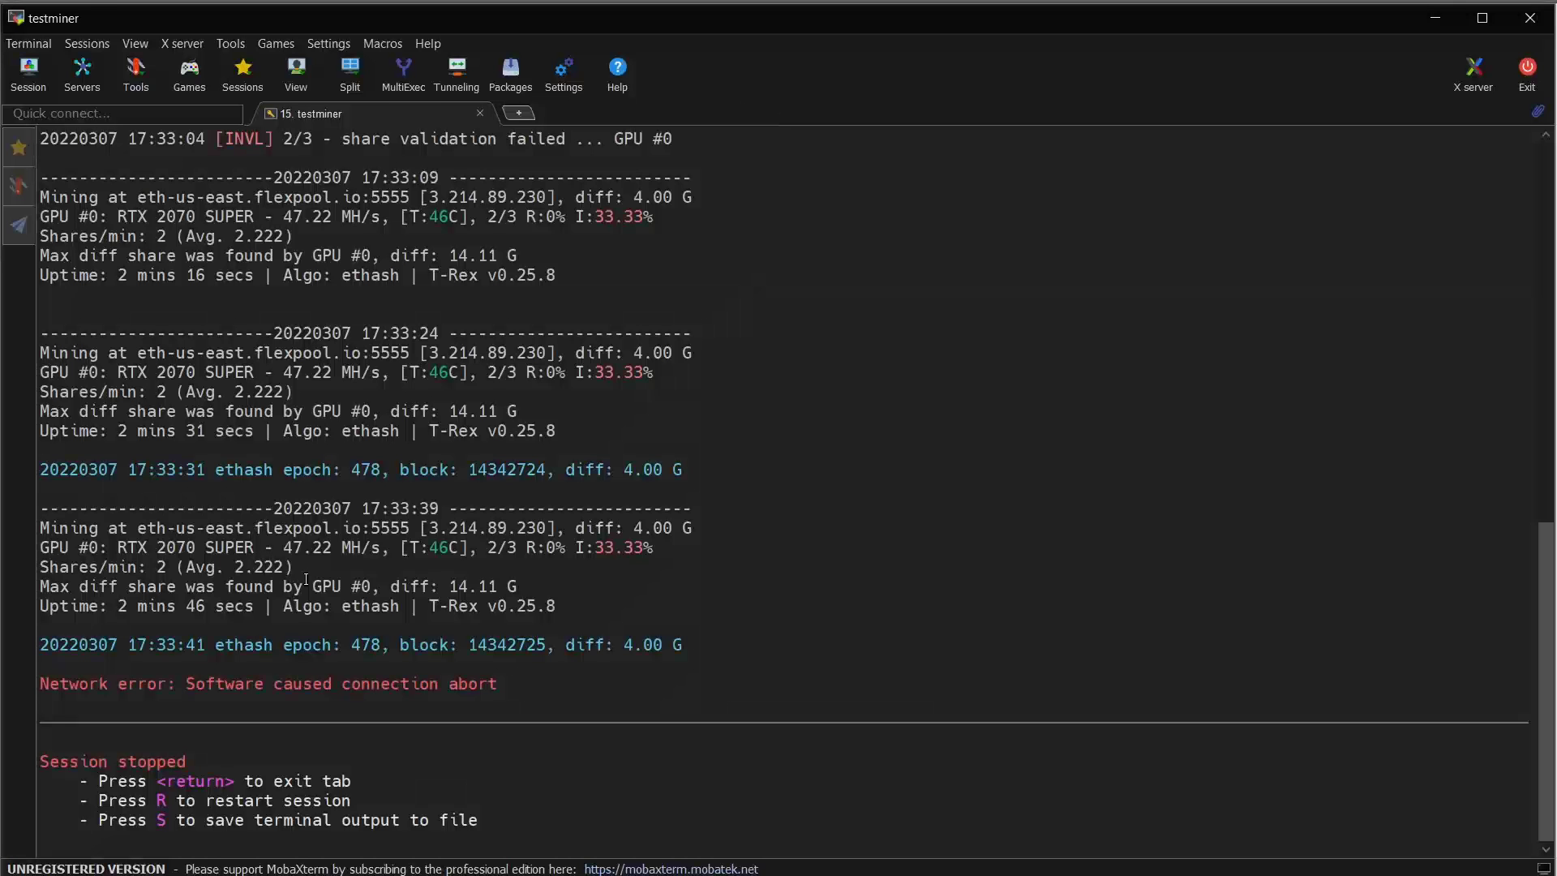
key("Return")
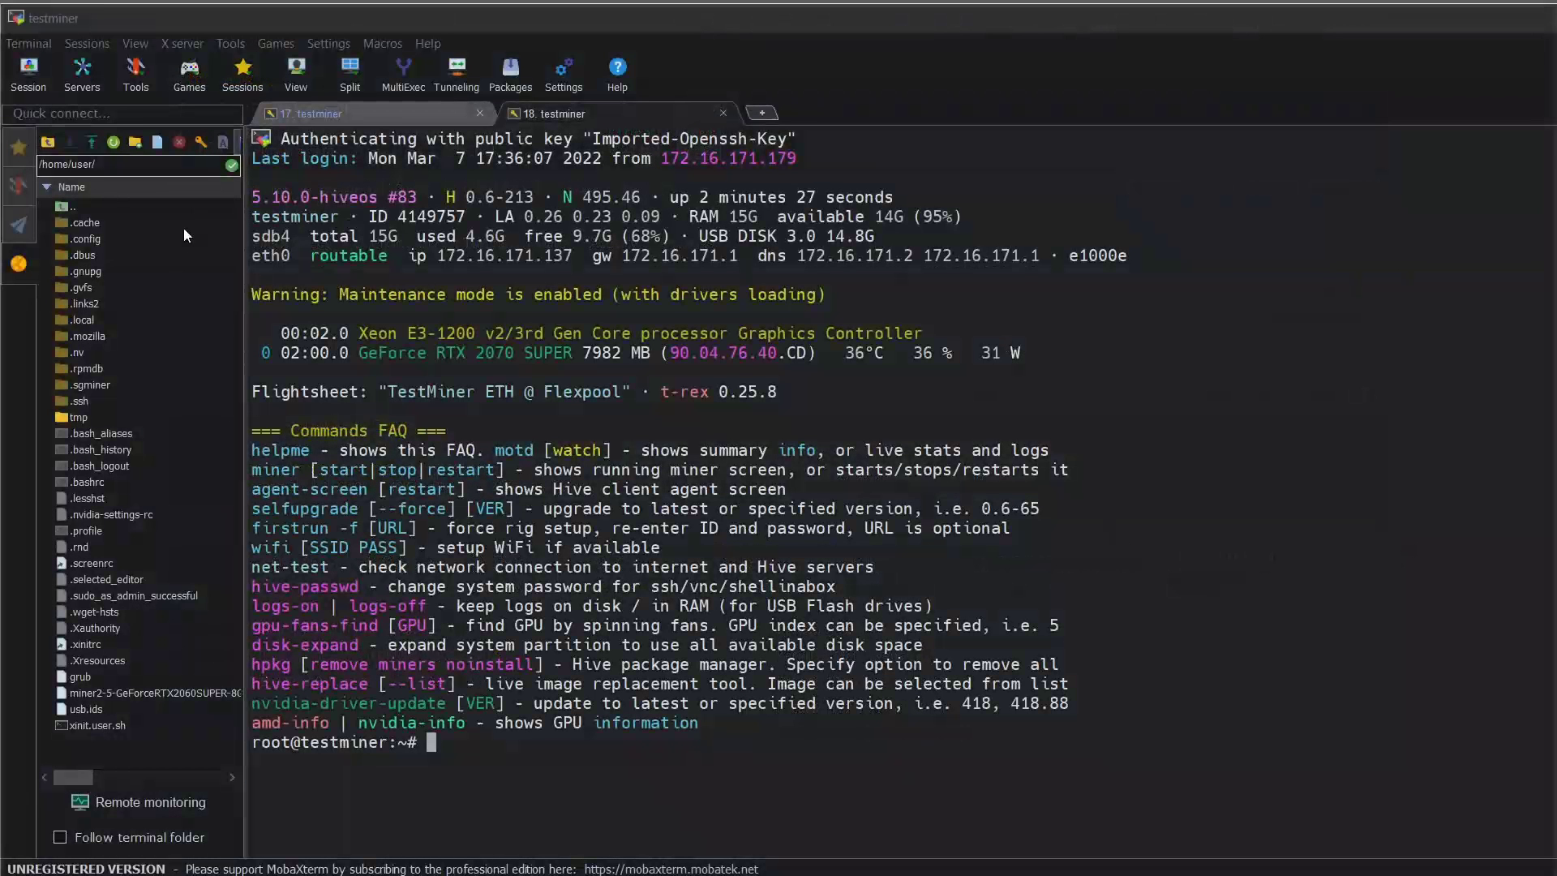
Step: Collapse the file sidebar in the new session and start mining with the miner start command
left_click(18, 148)
left_click(18, 148)
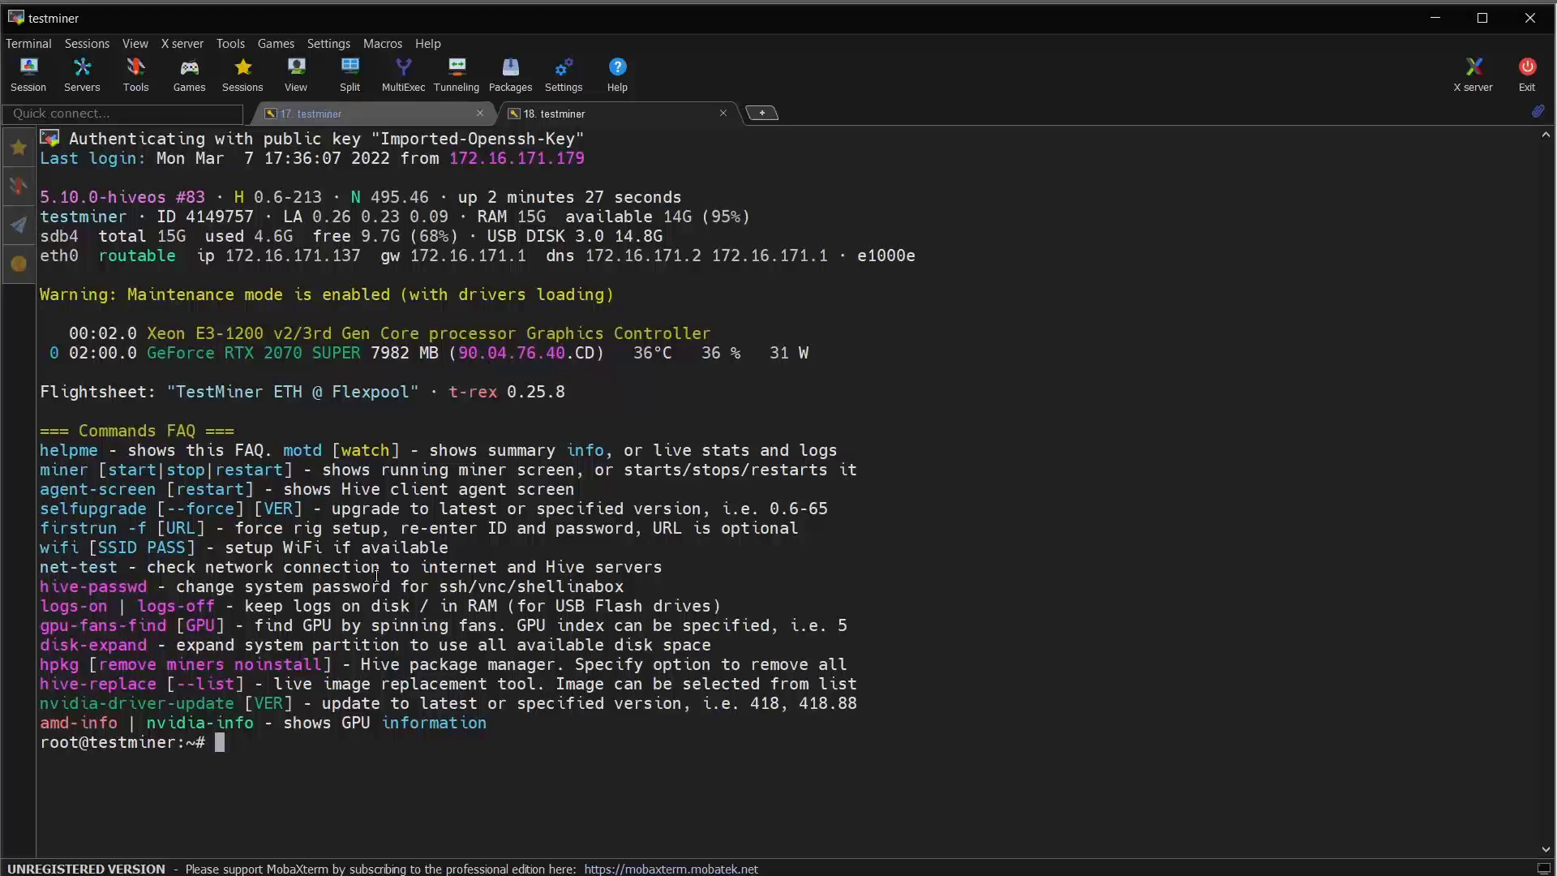
type("miner")
key("BackSpace")
key("BackSpace")
type("rt")
key("BackSpace")
key("BackSpace")
key("BackSpace")
type("ert d")
key("BackSpace")
key("BackSpace")
key("BackSpace")
type("dys")
key("BackSpace")
key("BackSpace")
key("BackSpace")
type("start")
key("Return")
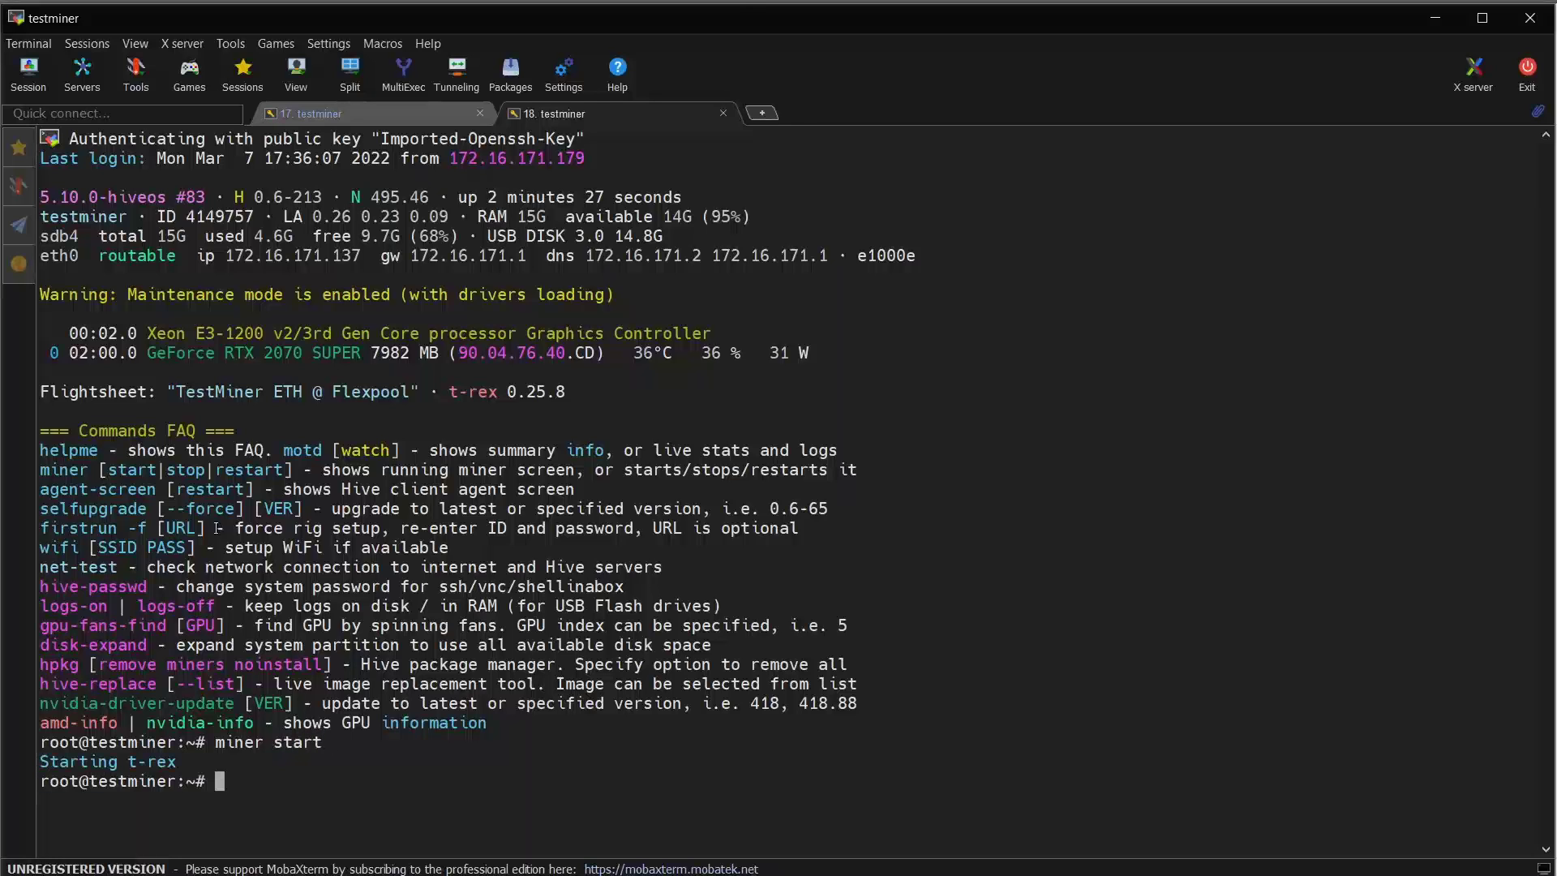
Step: Check the DAG generation in the miner log and stop mining with the miner stop command
left_click(393, 118)
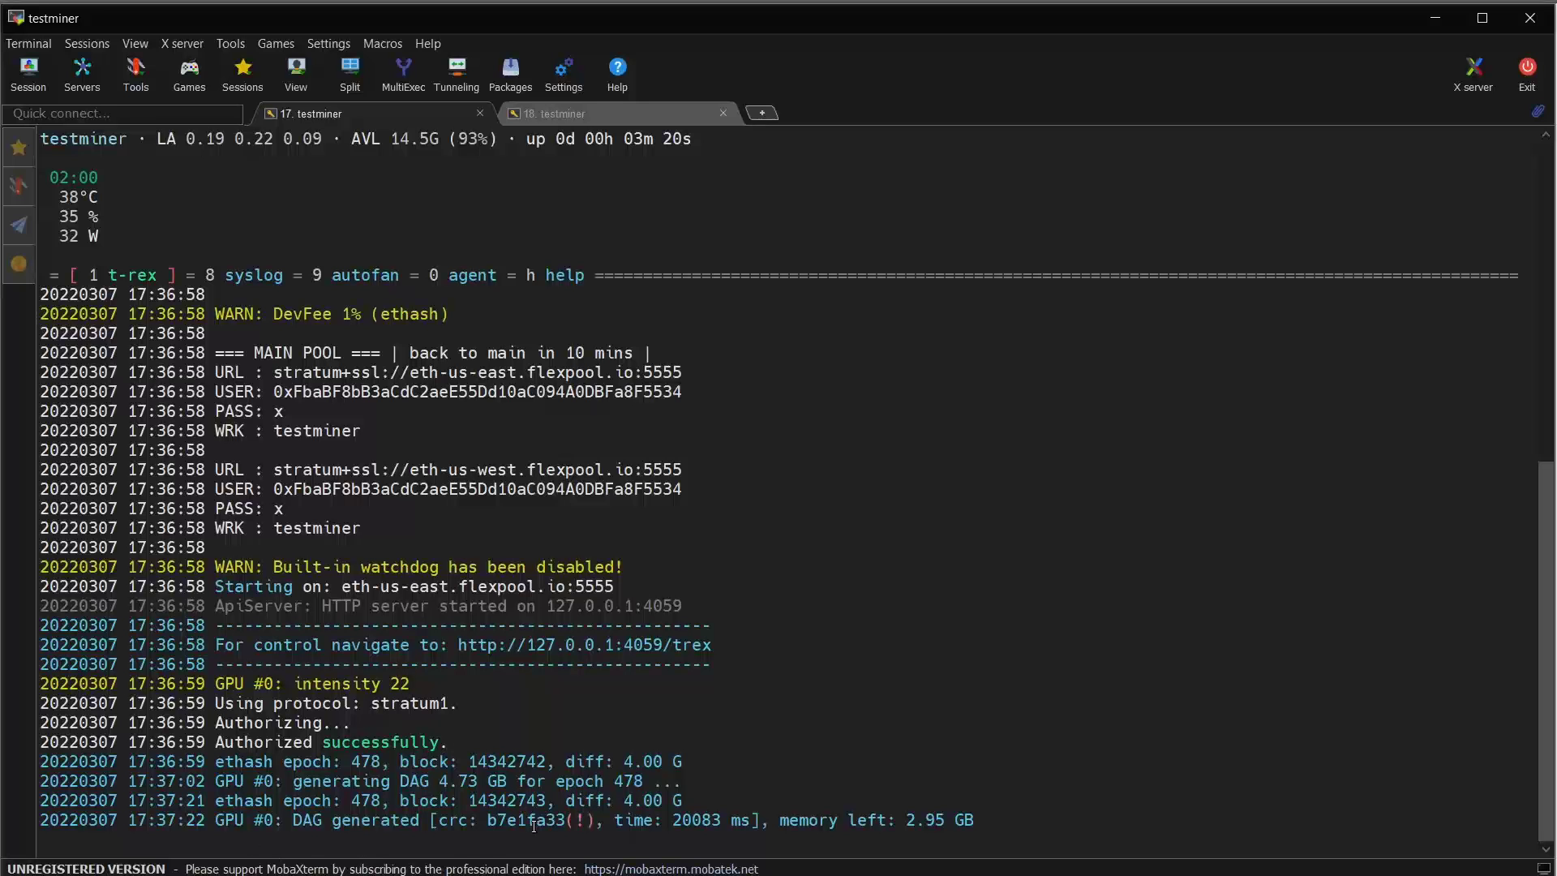
left_click(550, 112)
type("miner stop")
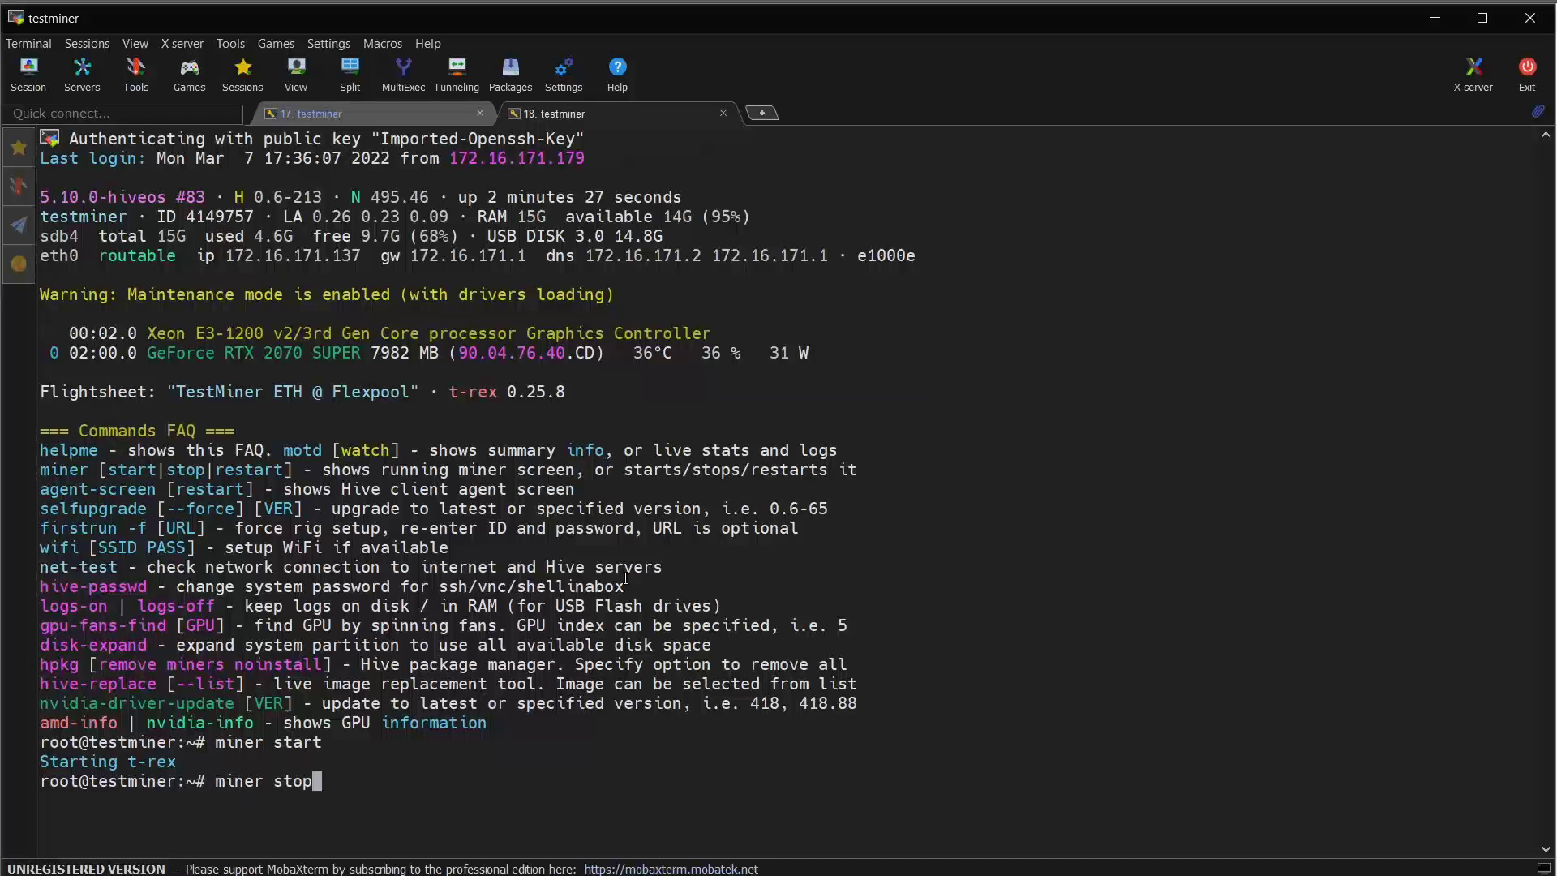
key("Return")
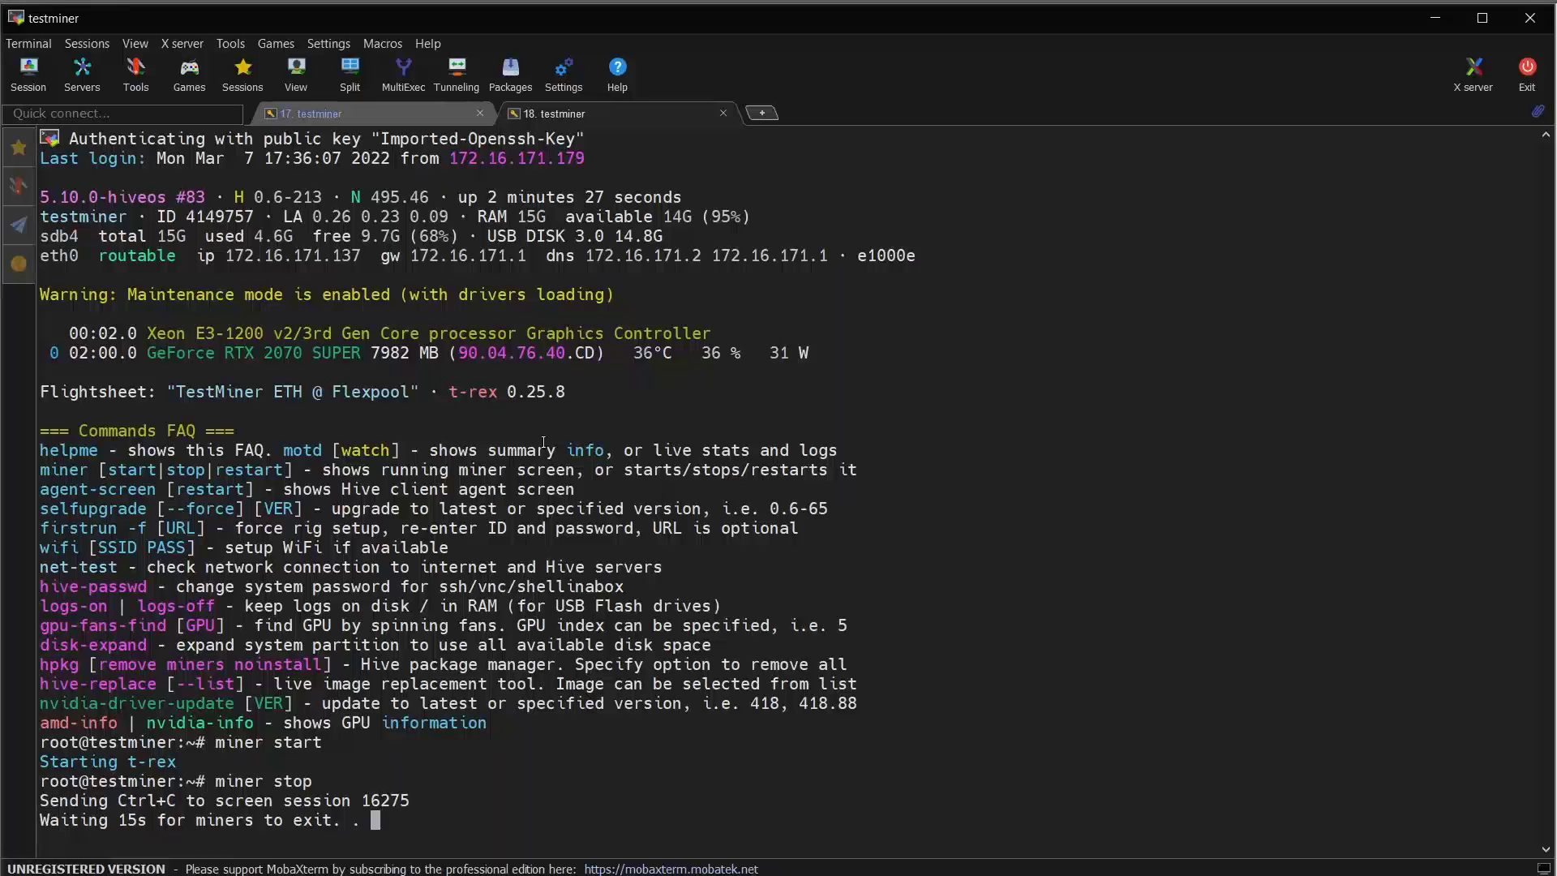
left_click(353, 111)
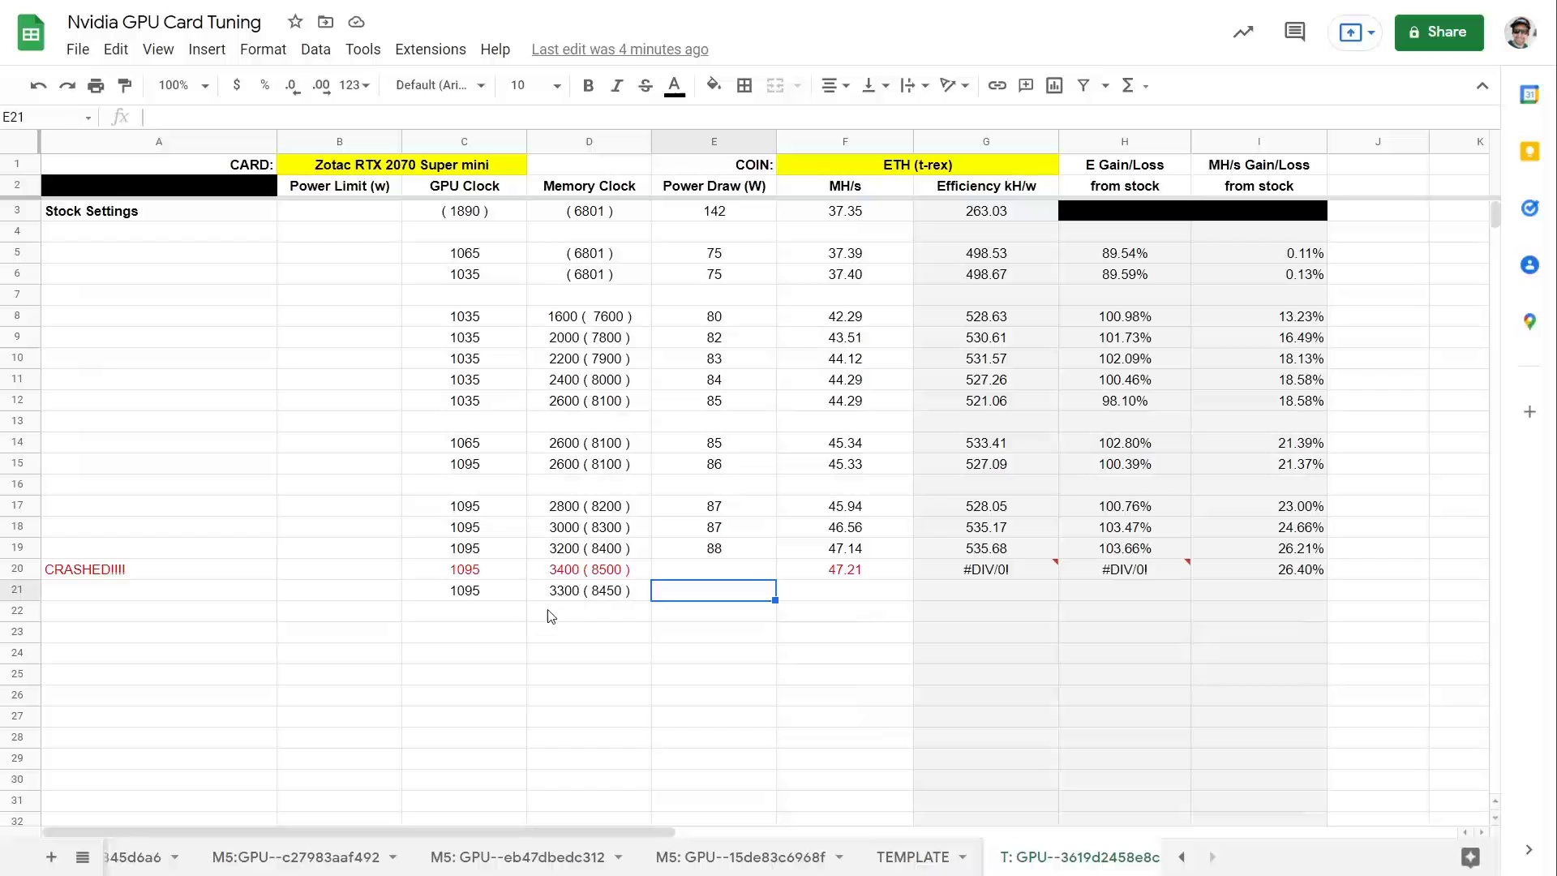
Step: Enter "CRC error" in cell A21 and colour the text of A21:D21 red
left_click(192, 594)
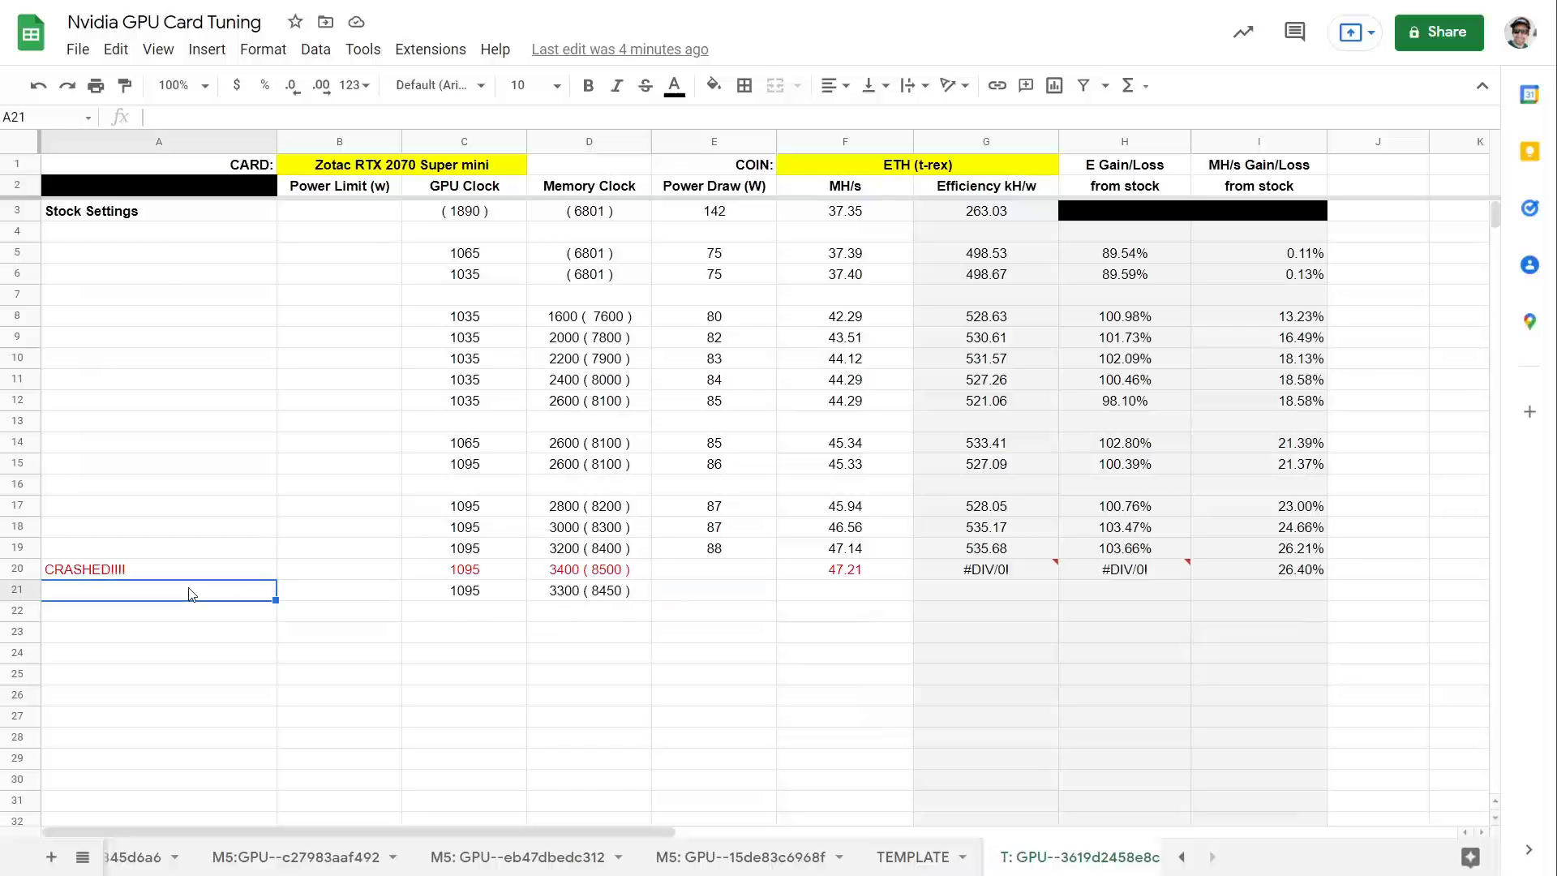
type("CRC er")
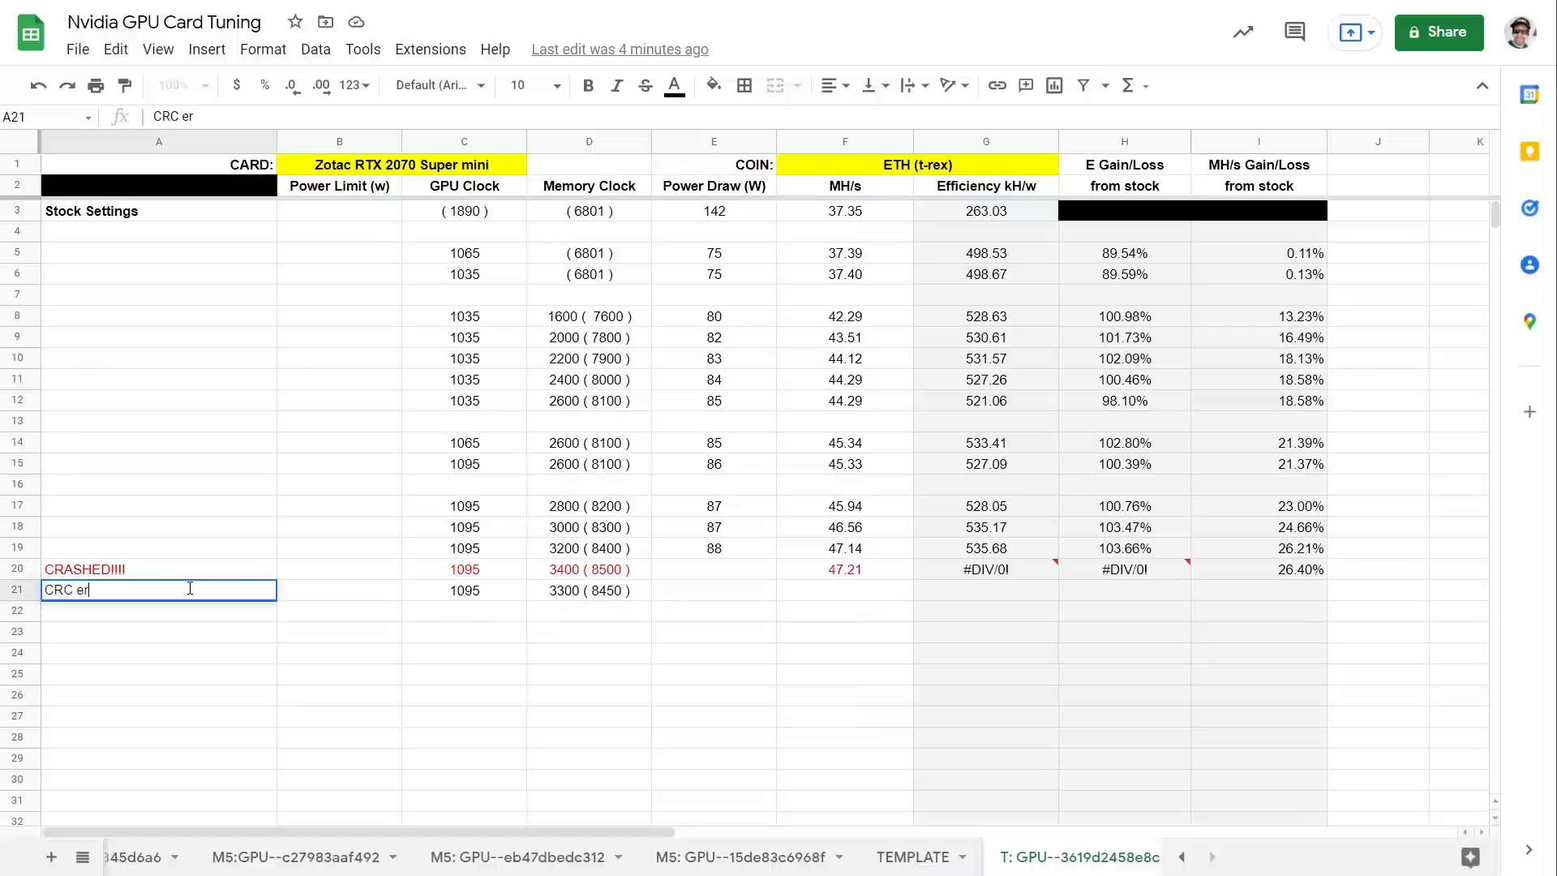
type("ror")
left_click(568, 628)
left_click_drag(180, 594, 584, 598)
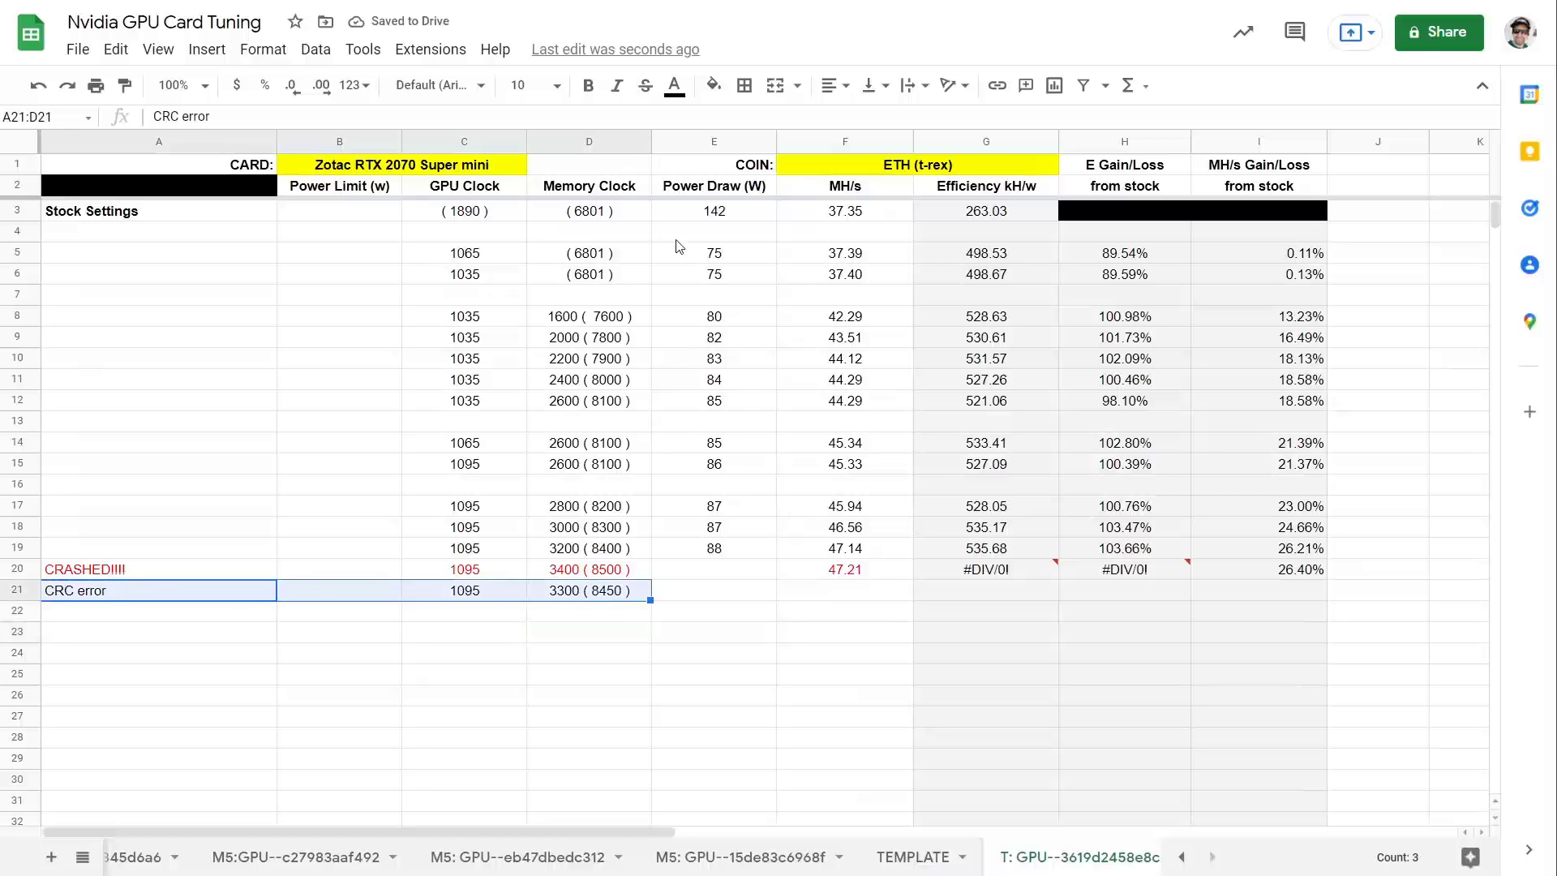
left_click(674, 85)
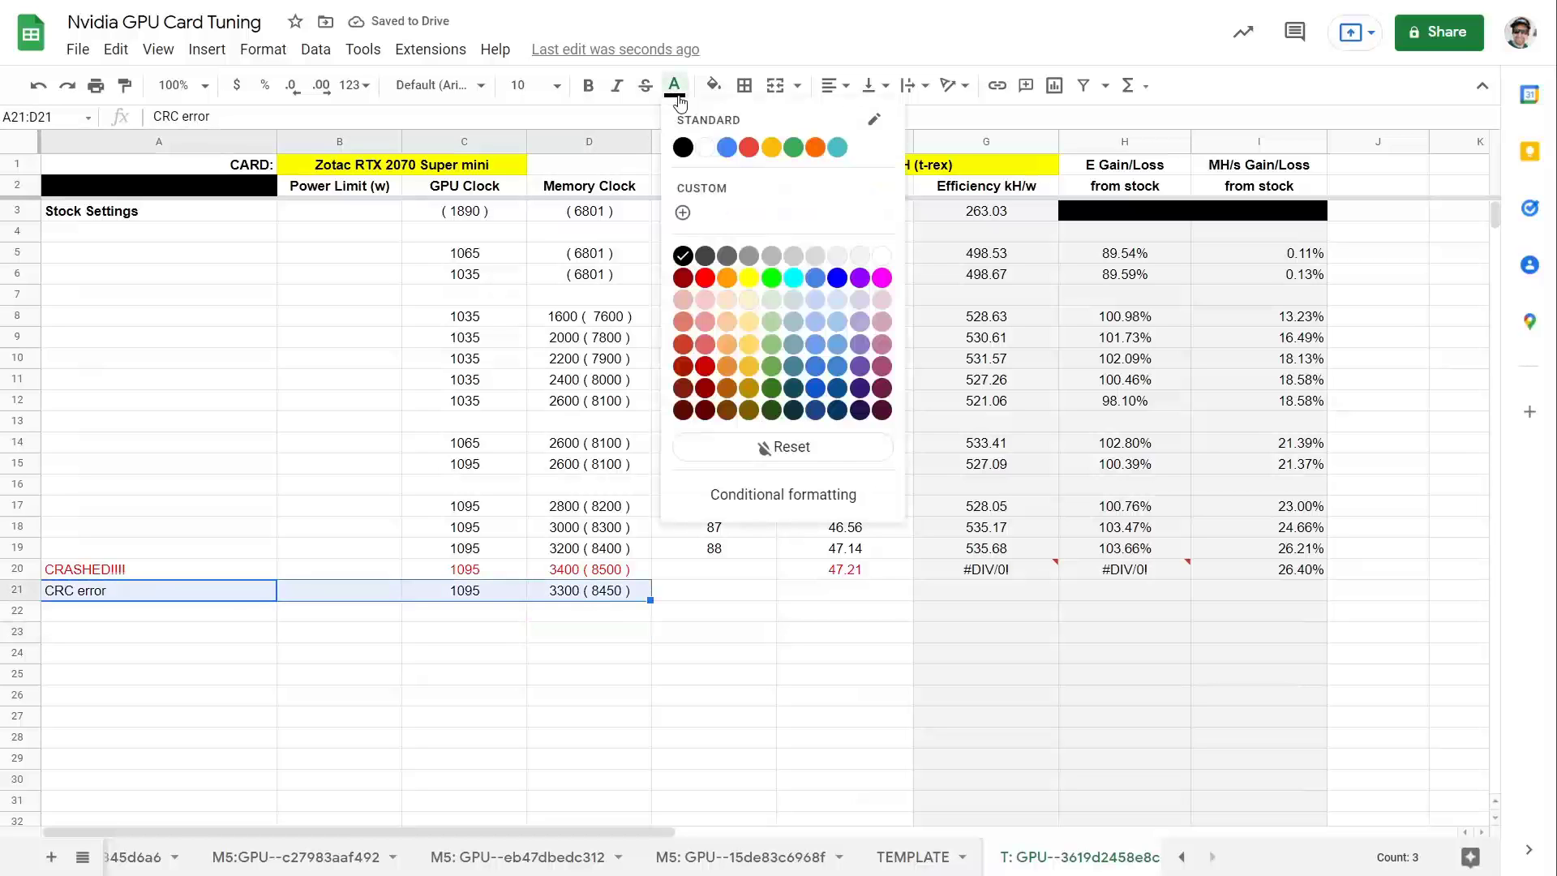
left_click(704, 278)
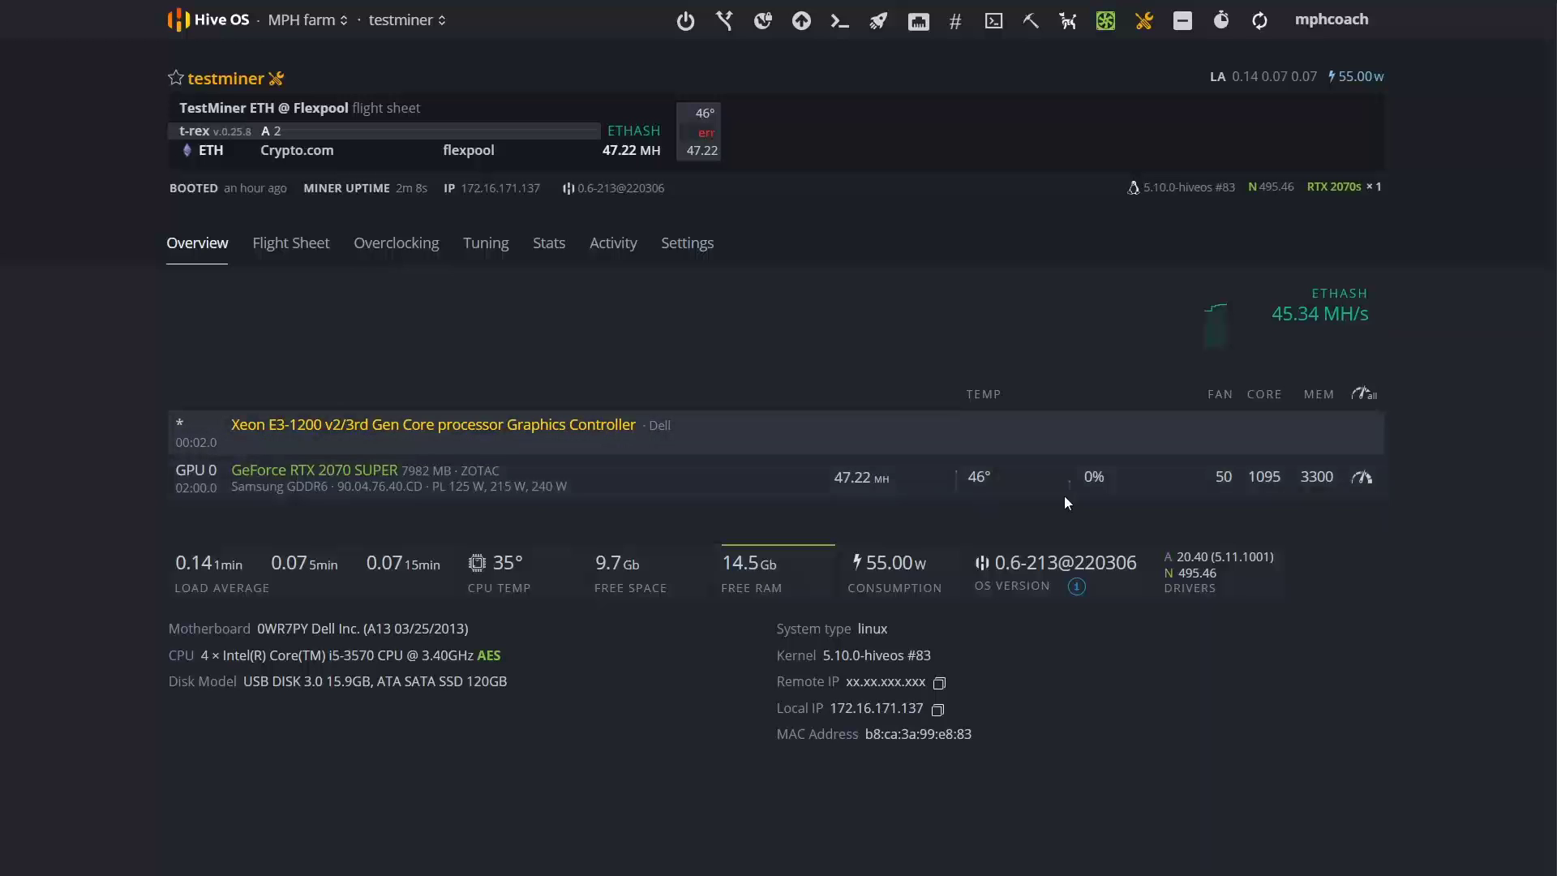
Step: Switch to Hive OS and apply a memory clock of 3200 MHz to the RTX 2070 Super
left_click(1355, 478)
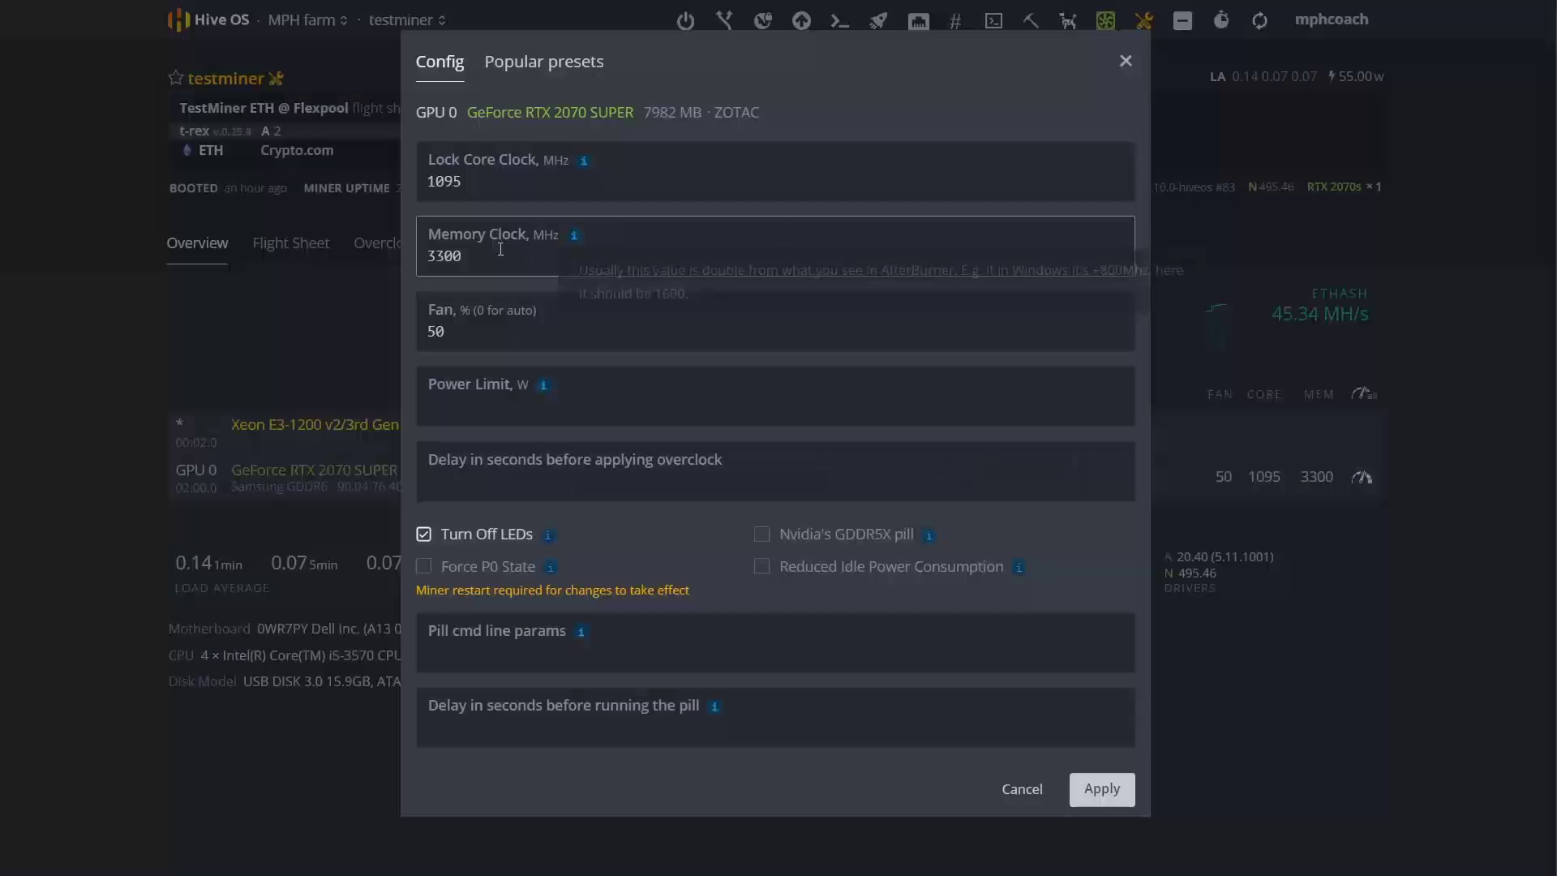
left_click_drag(466, 252, 366, 235)
type("3200")
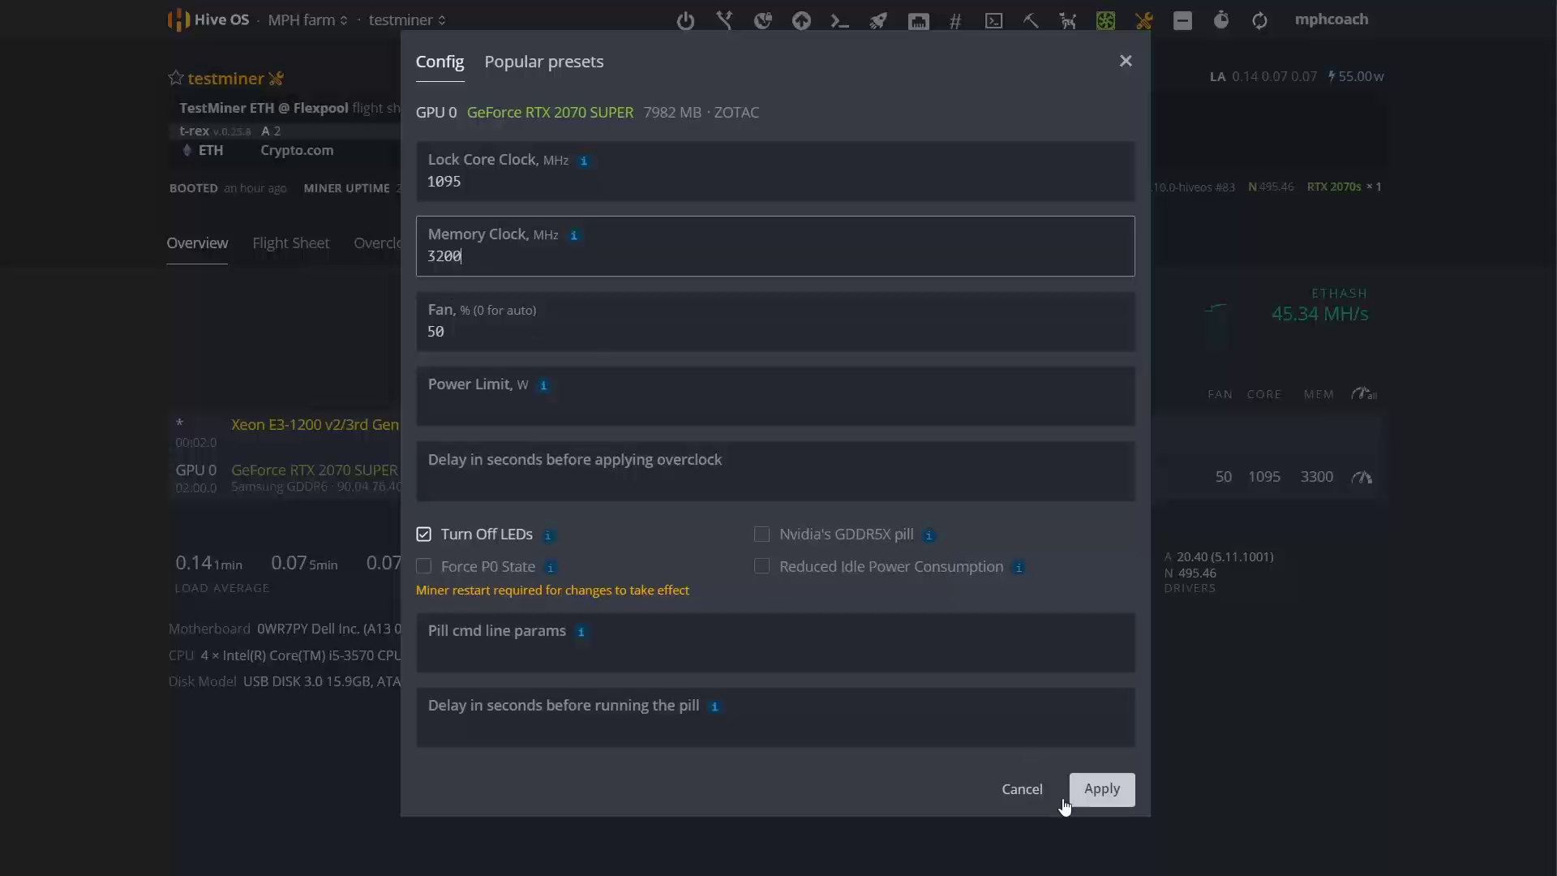
left_click(1105, 793)
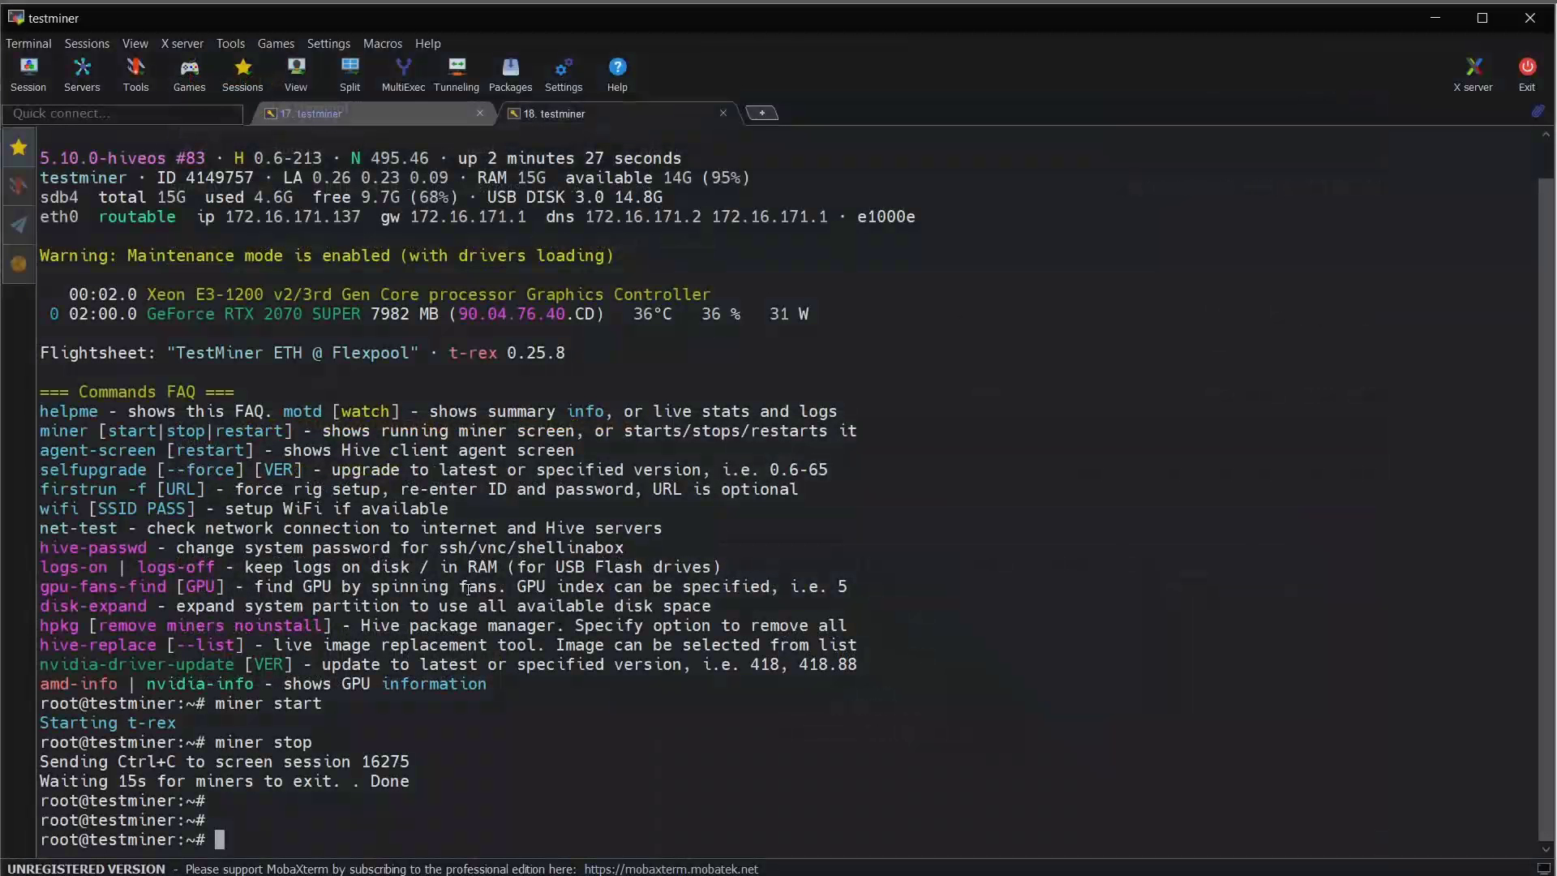
Step: Switch to MobaXterm, clear the terminal and check the card's core and memory frequencies with nvidia-info
key("ctrl+l")
type("nvidi")
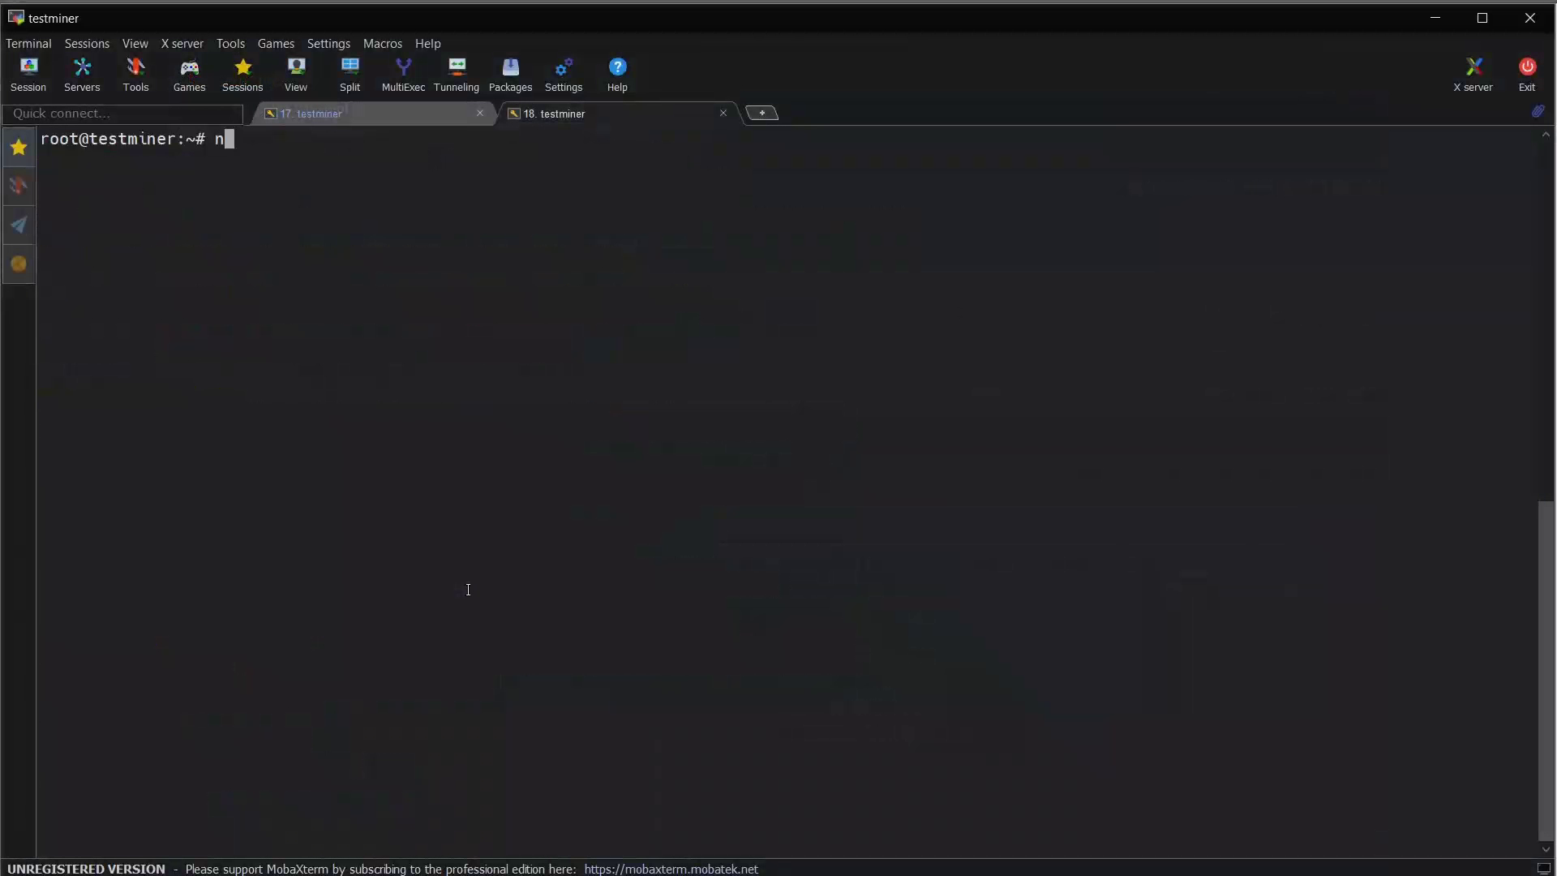
key("BackSpace")
key("BackSpace")
type("dia-info")
key("Return")
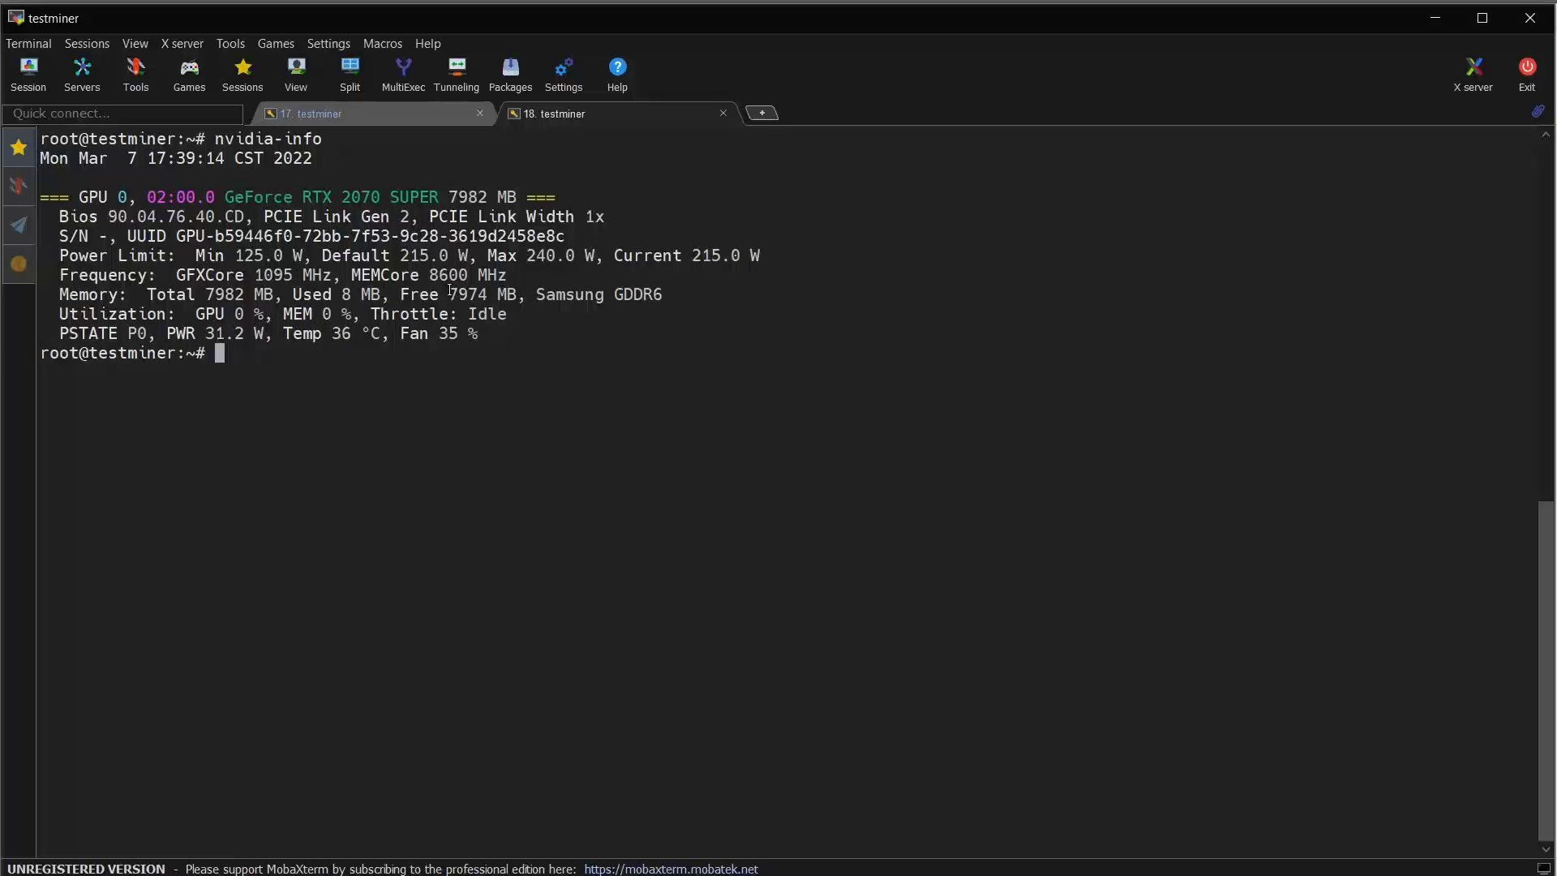
Step: Check the stopped miner's log in the other session and reboot the rig with the sreboot command
left_click(341, 120)
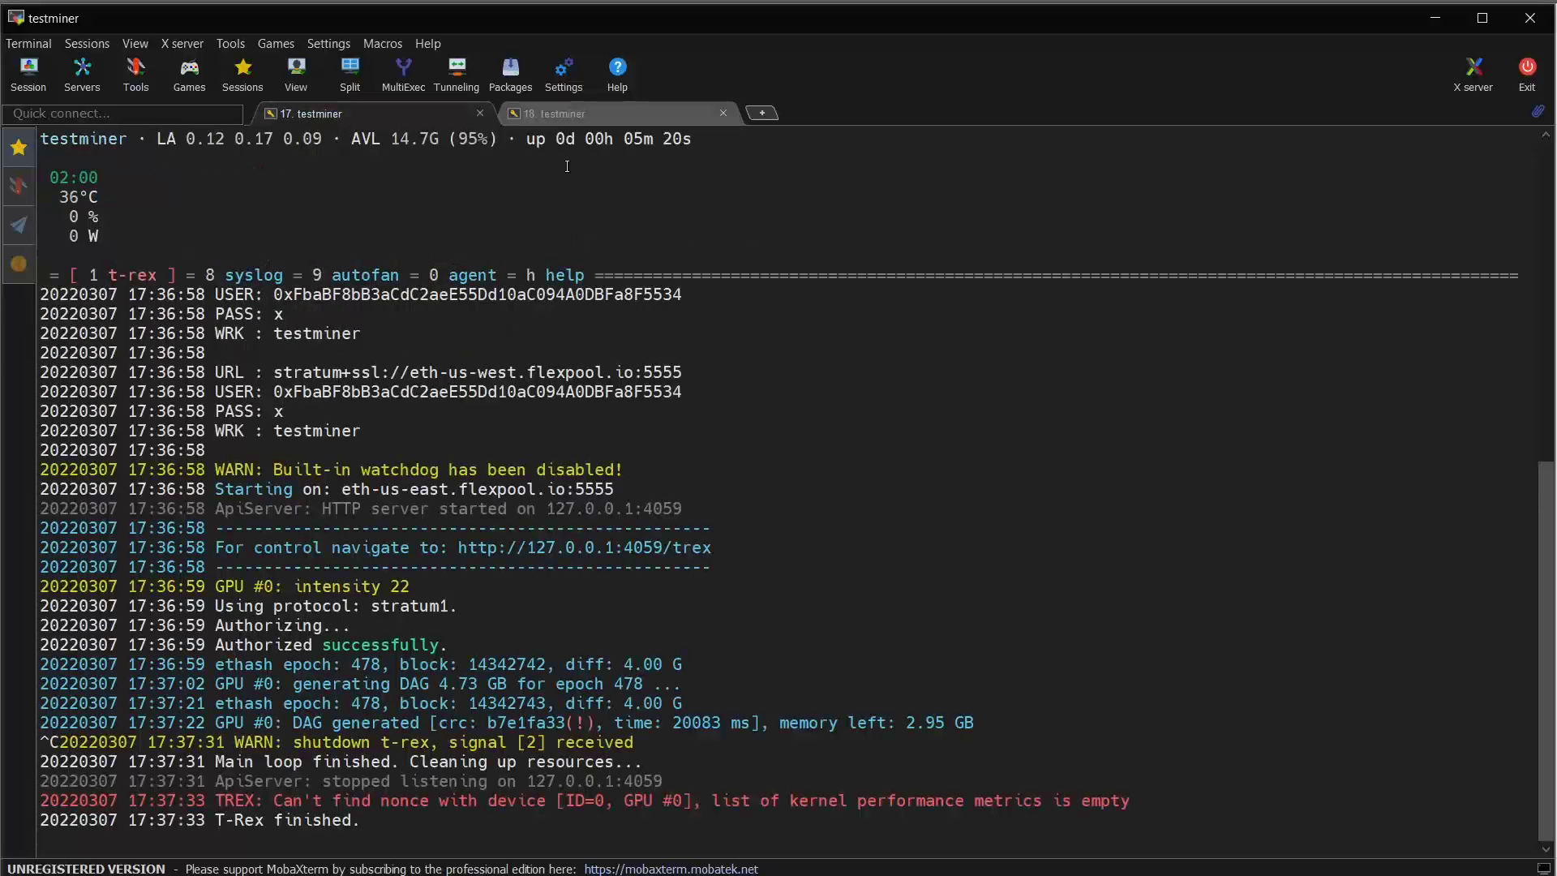
left_click(531, 118)
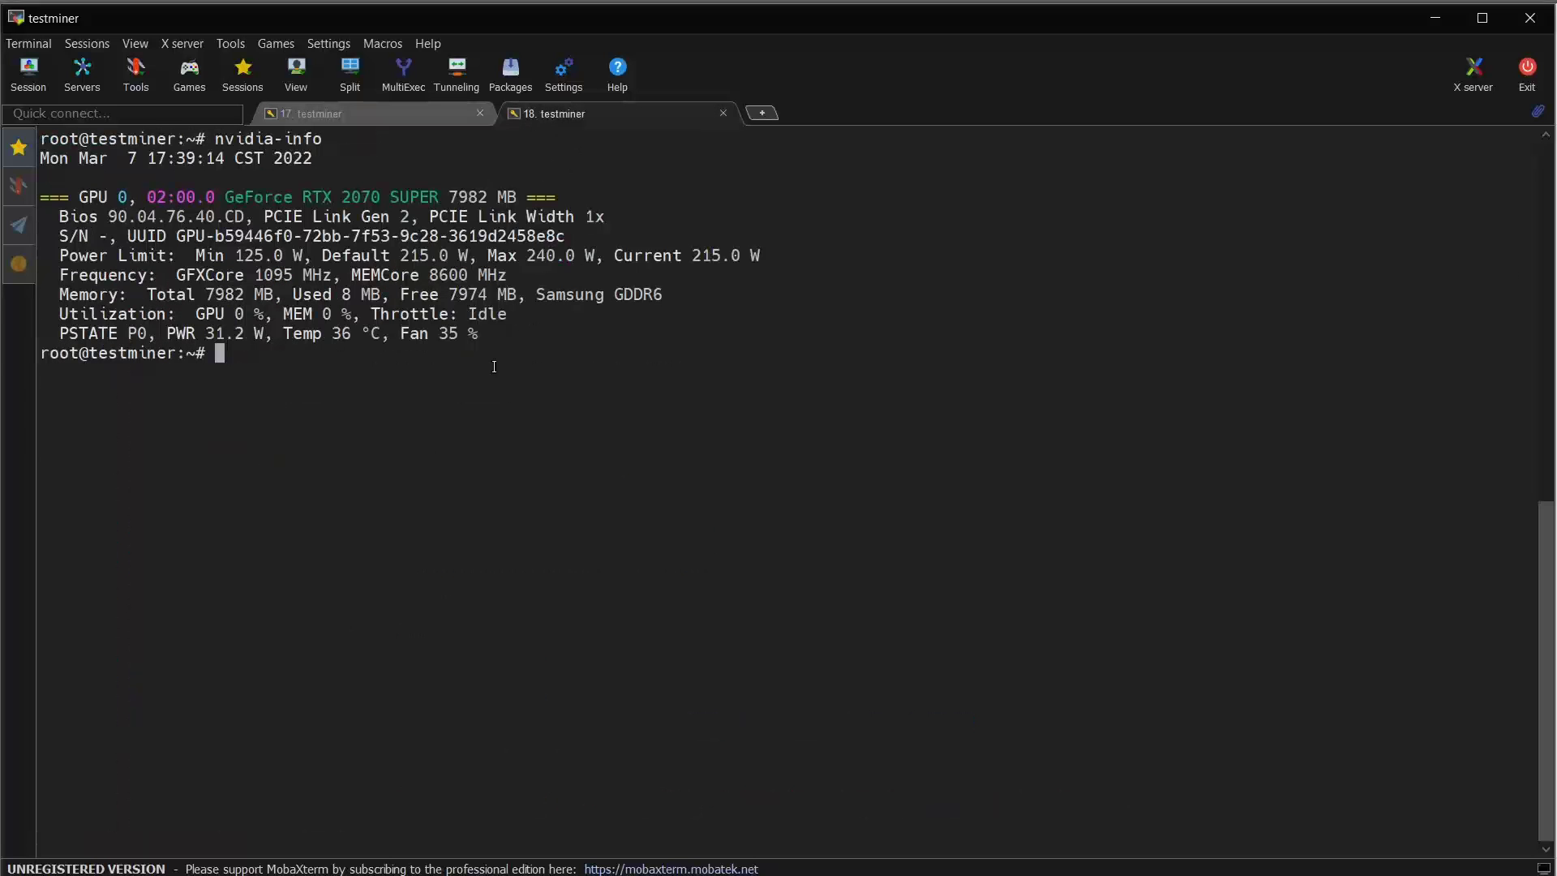
type("sreboot")
key("Return")
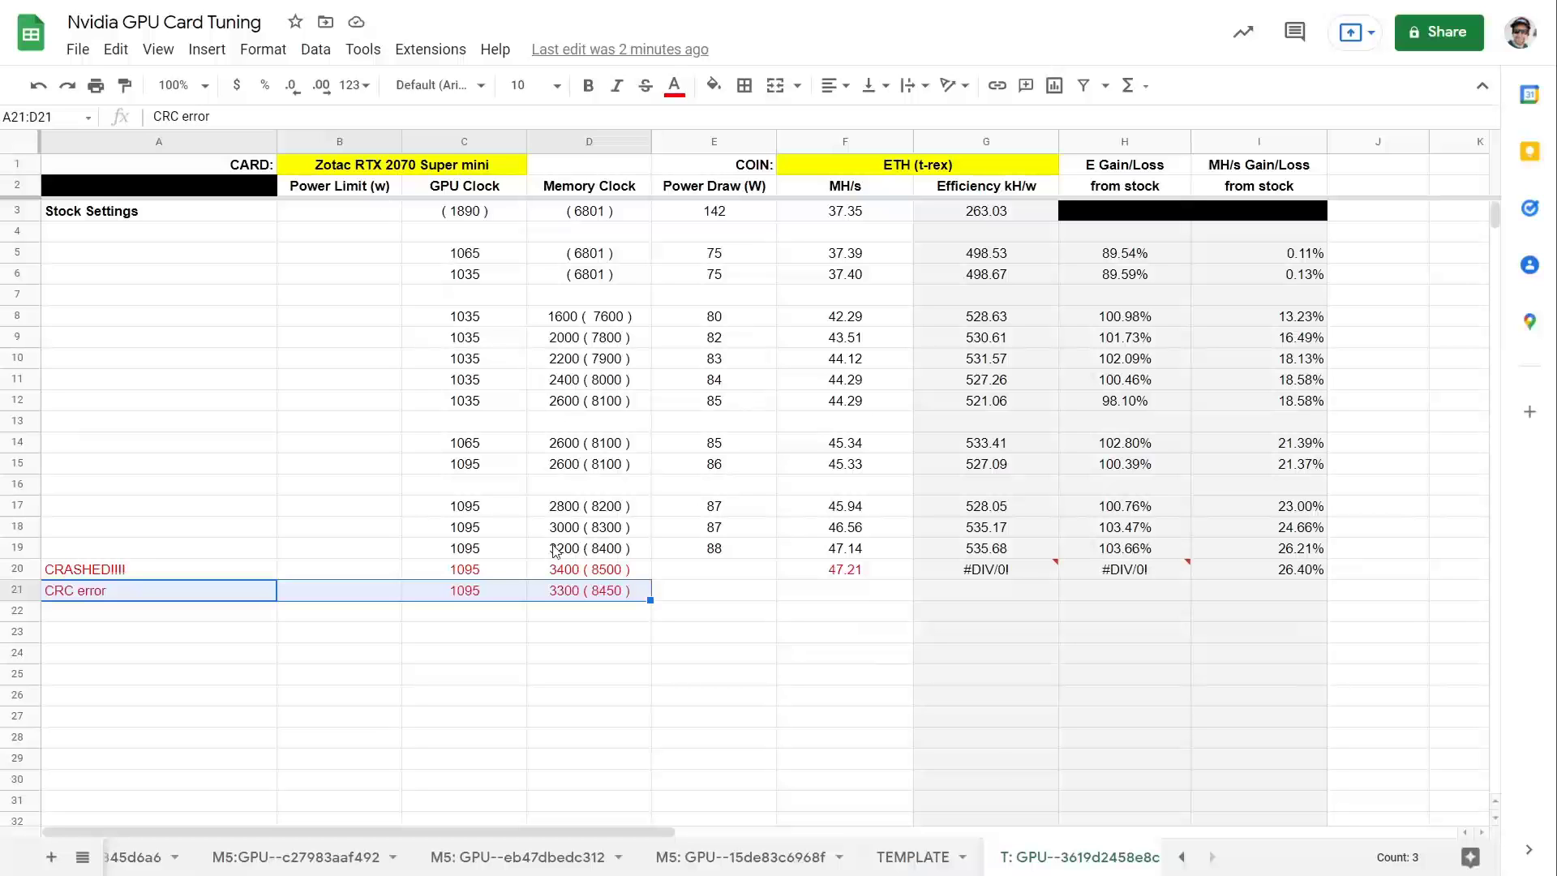
Step: Switch to the Google Sheets tuning sheet and fill cells A19:B19, beside the 3200 memory clock entry, with green
left_click_drag(216, 549, 397, 548)
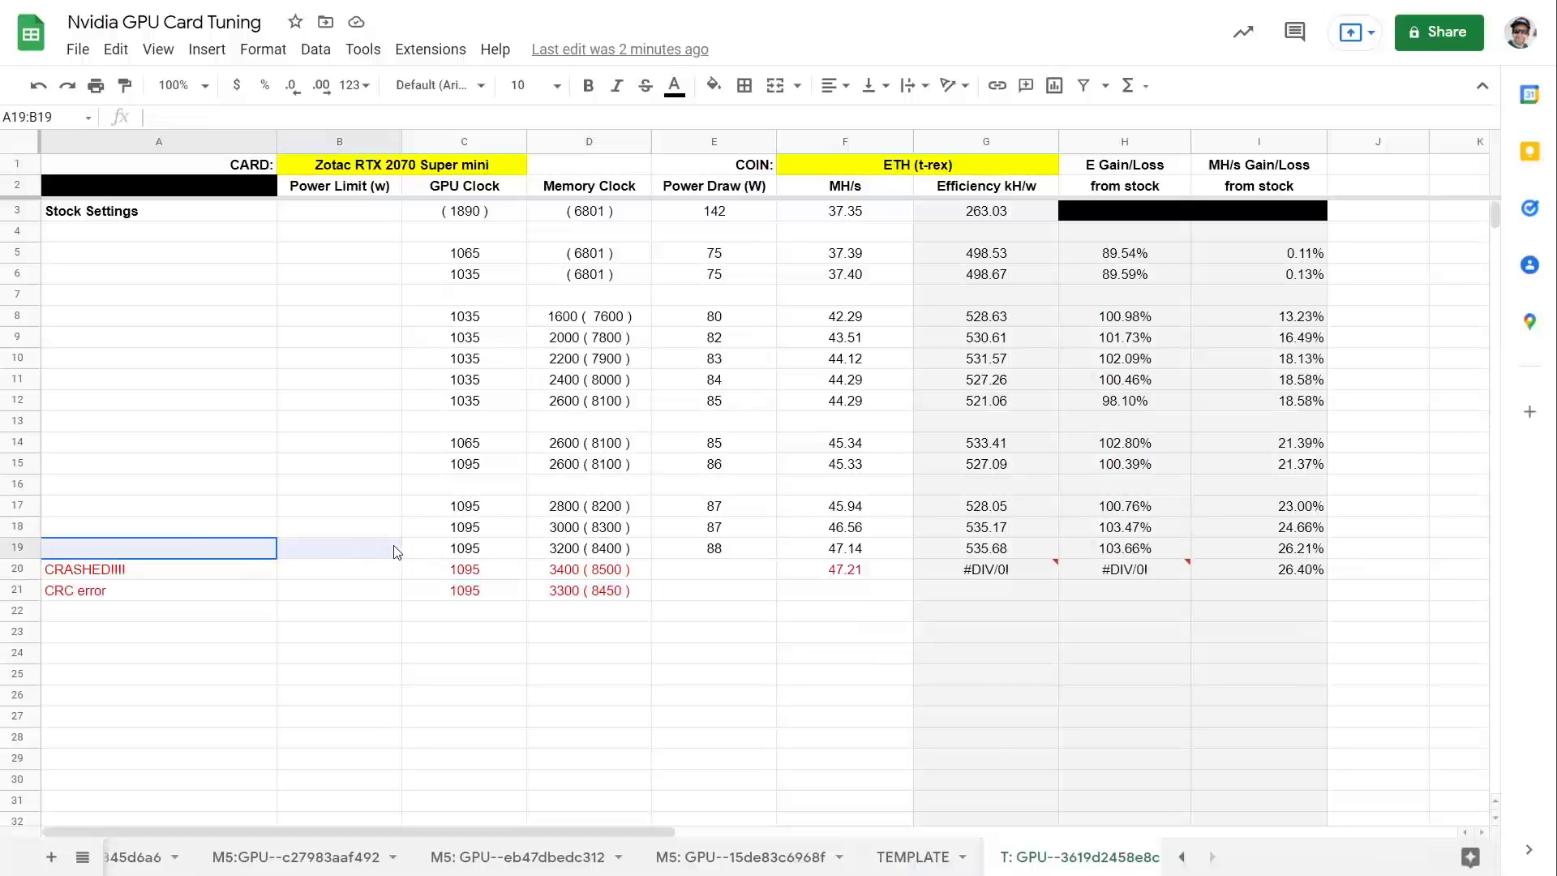
left_click(714, 84)
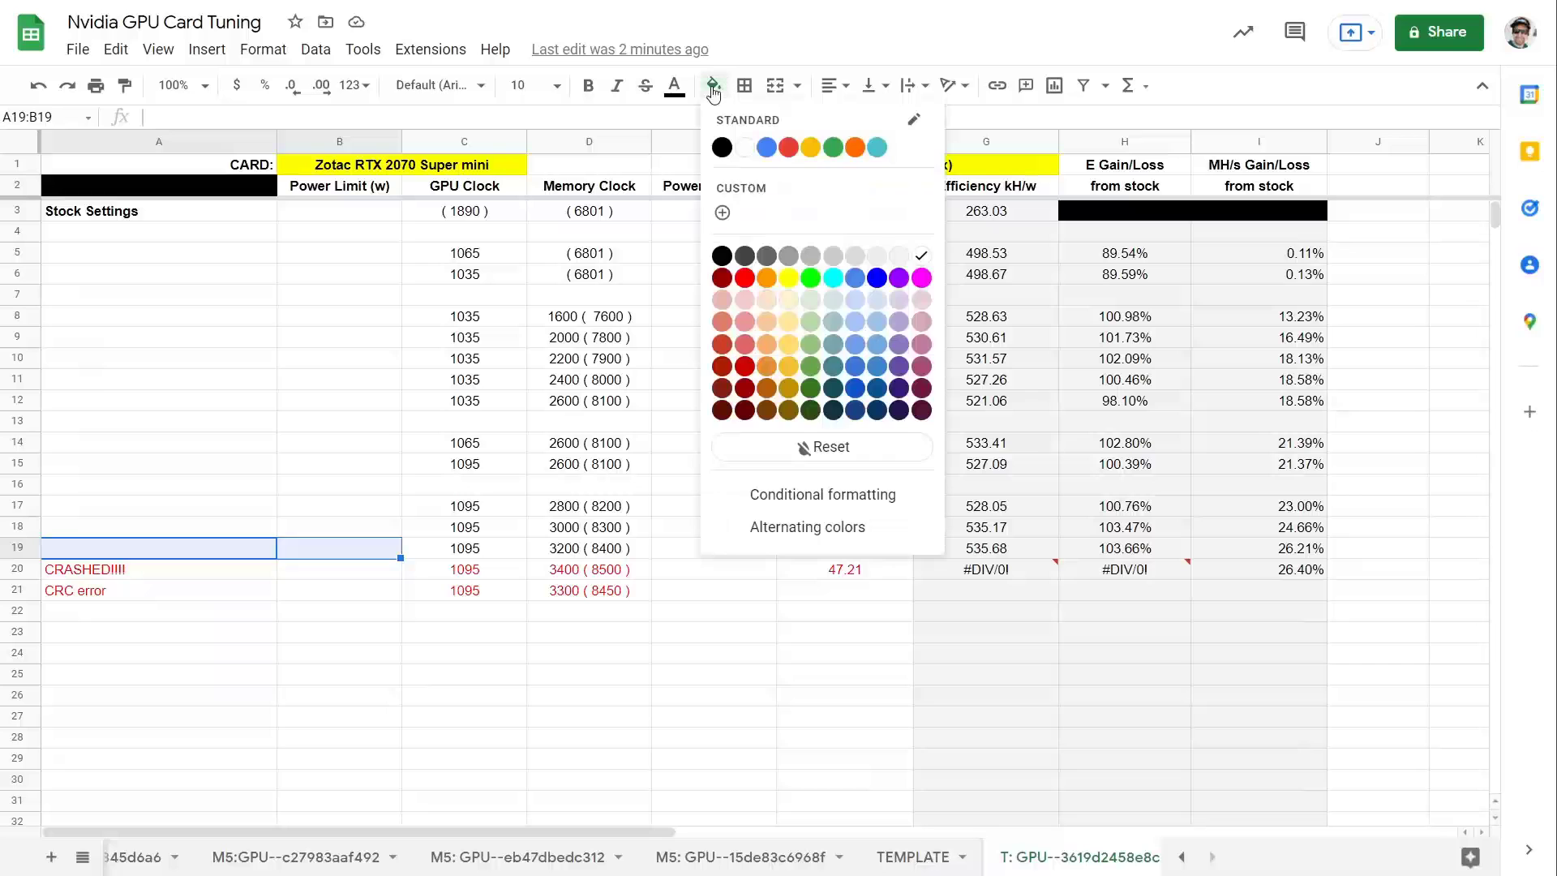
left_click(811, 278)
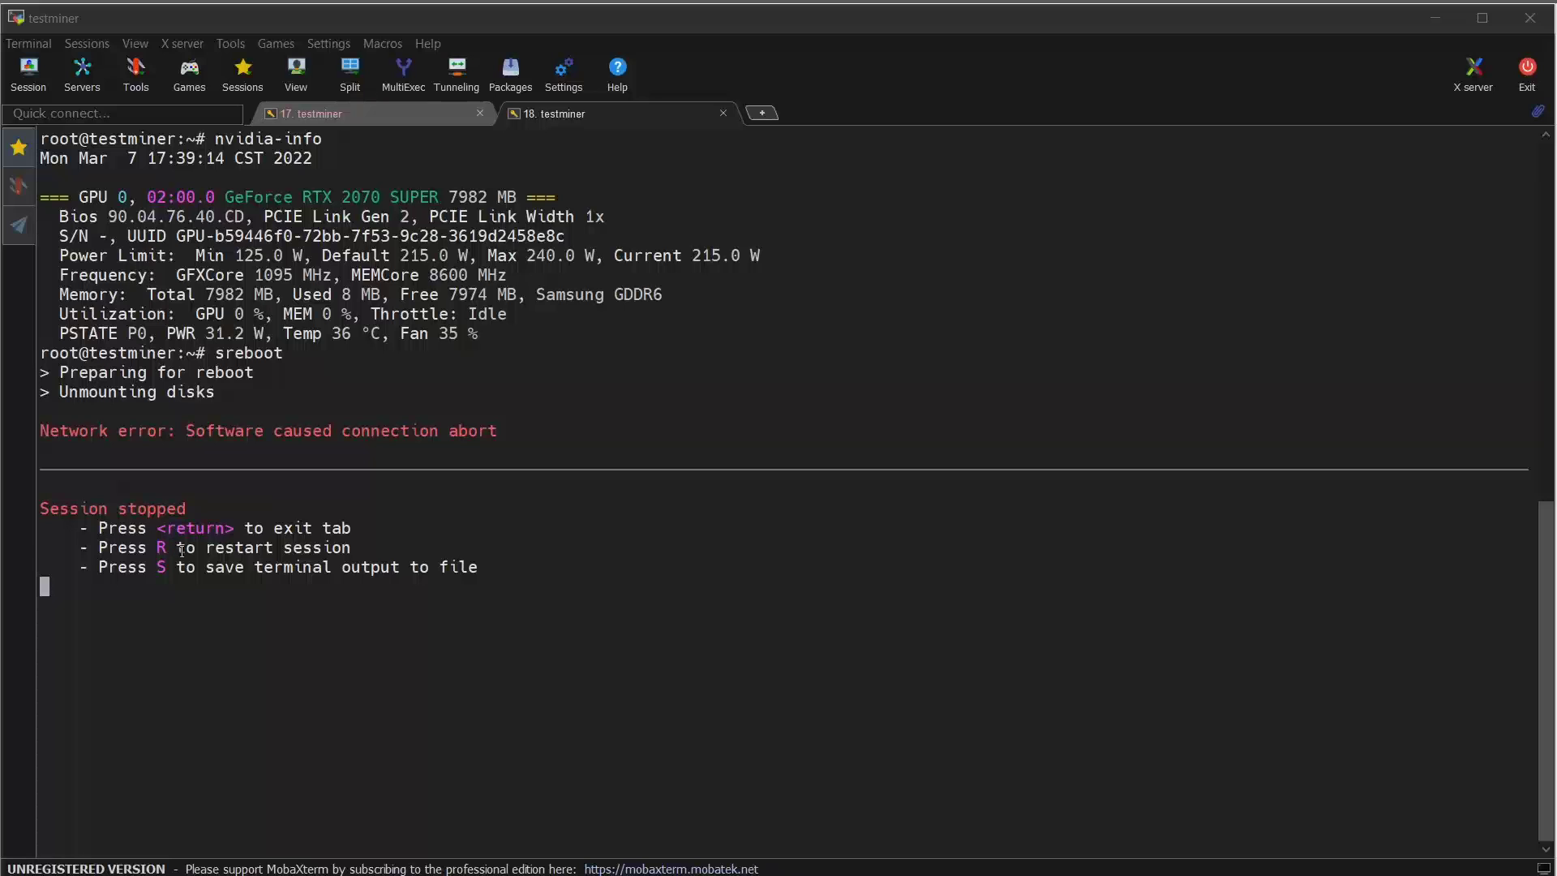
Step: Switch to MobaXterm, restart both stopped terminal sessions and check the card's frequencies with nvidia-info
left_click(361, 650)
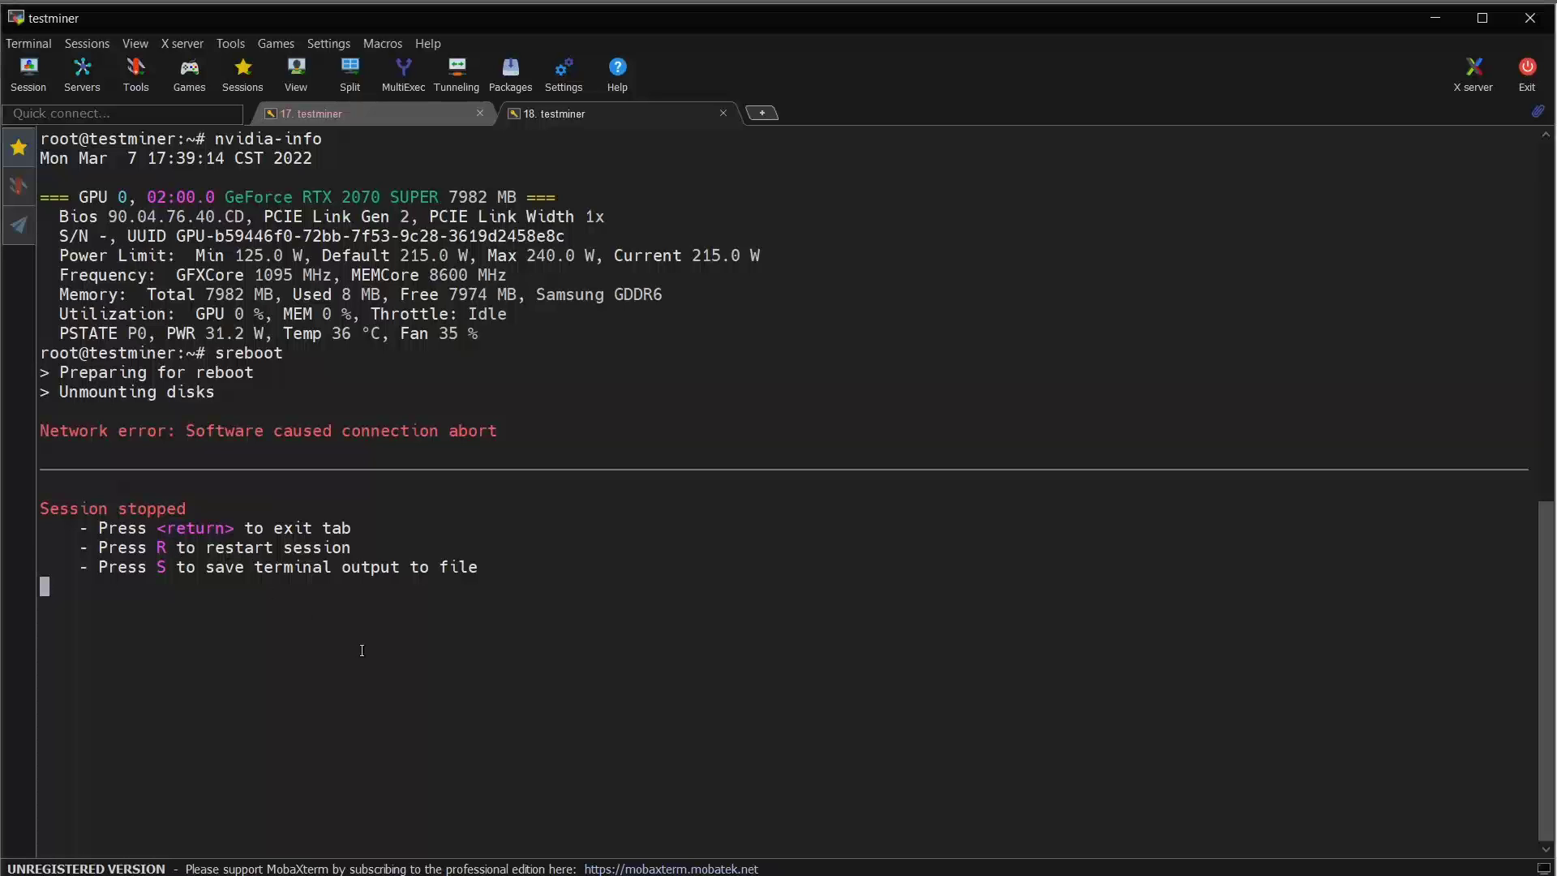
key("r")
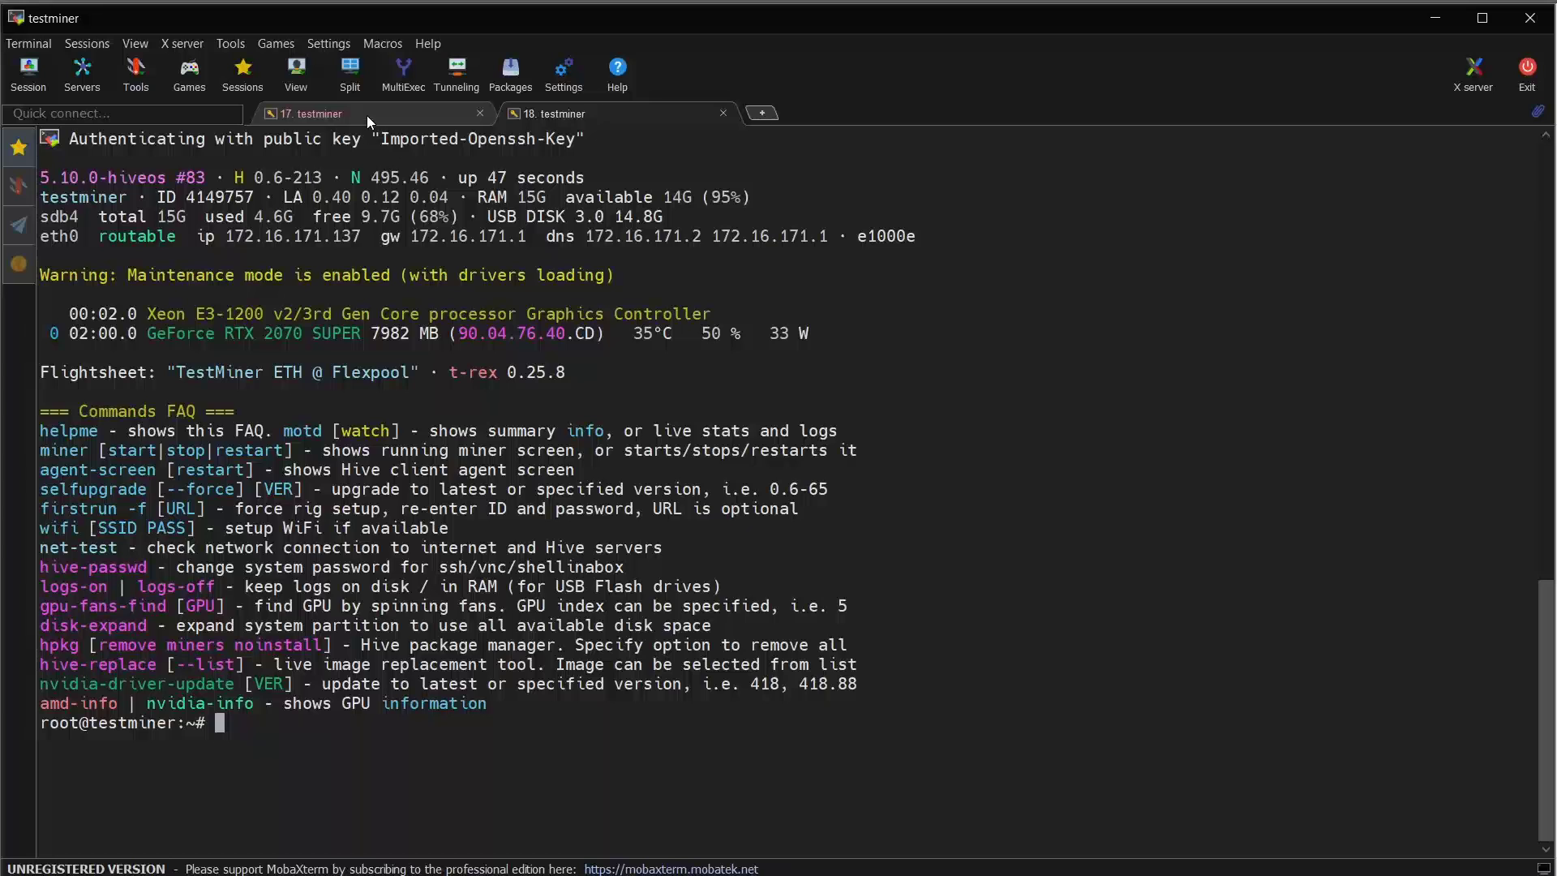
left_click(367, 113)
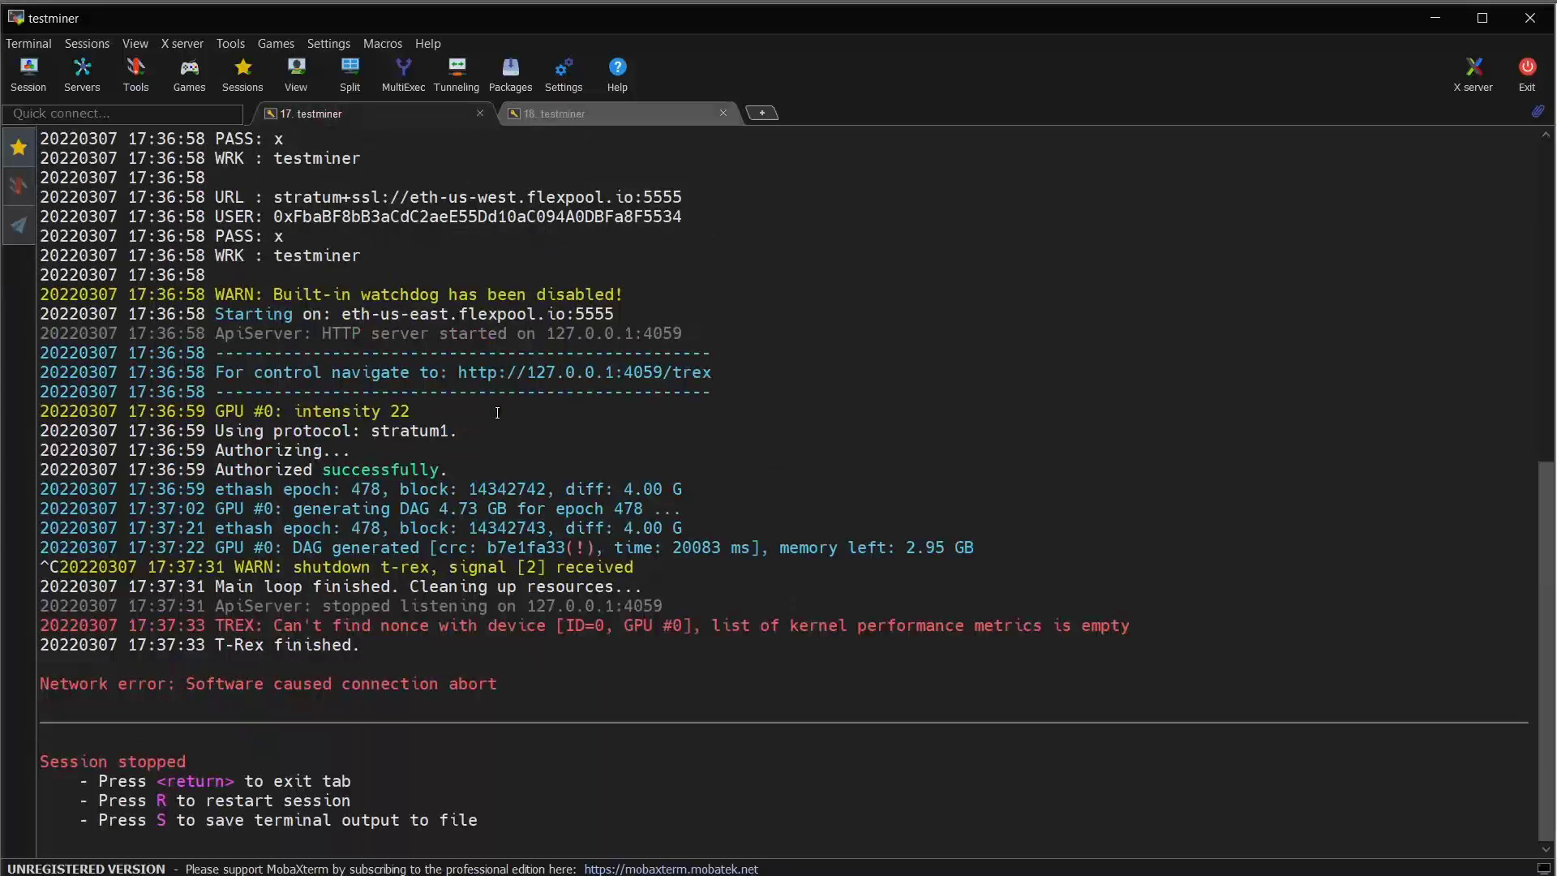
key("r")
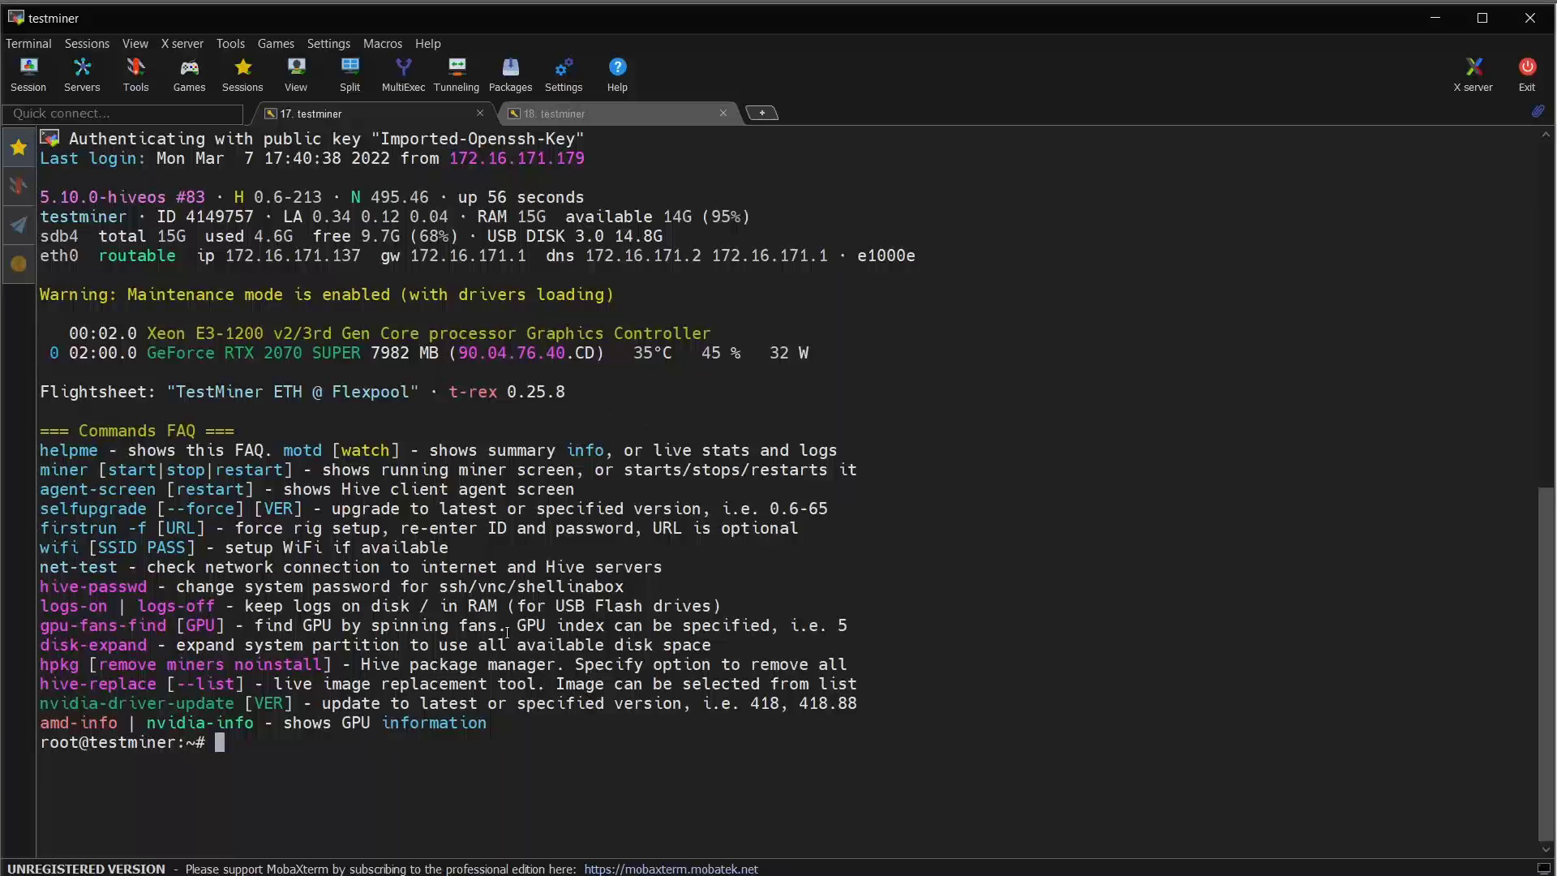
type("nvidia-info")
key("Return")
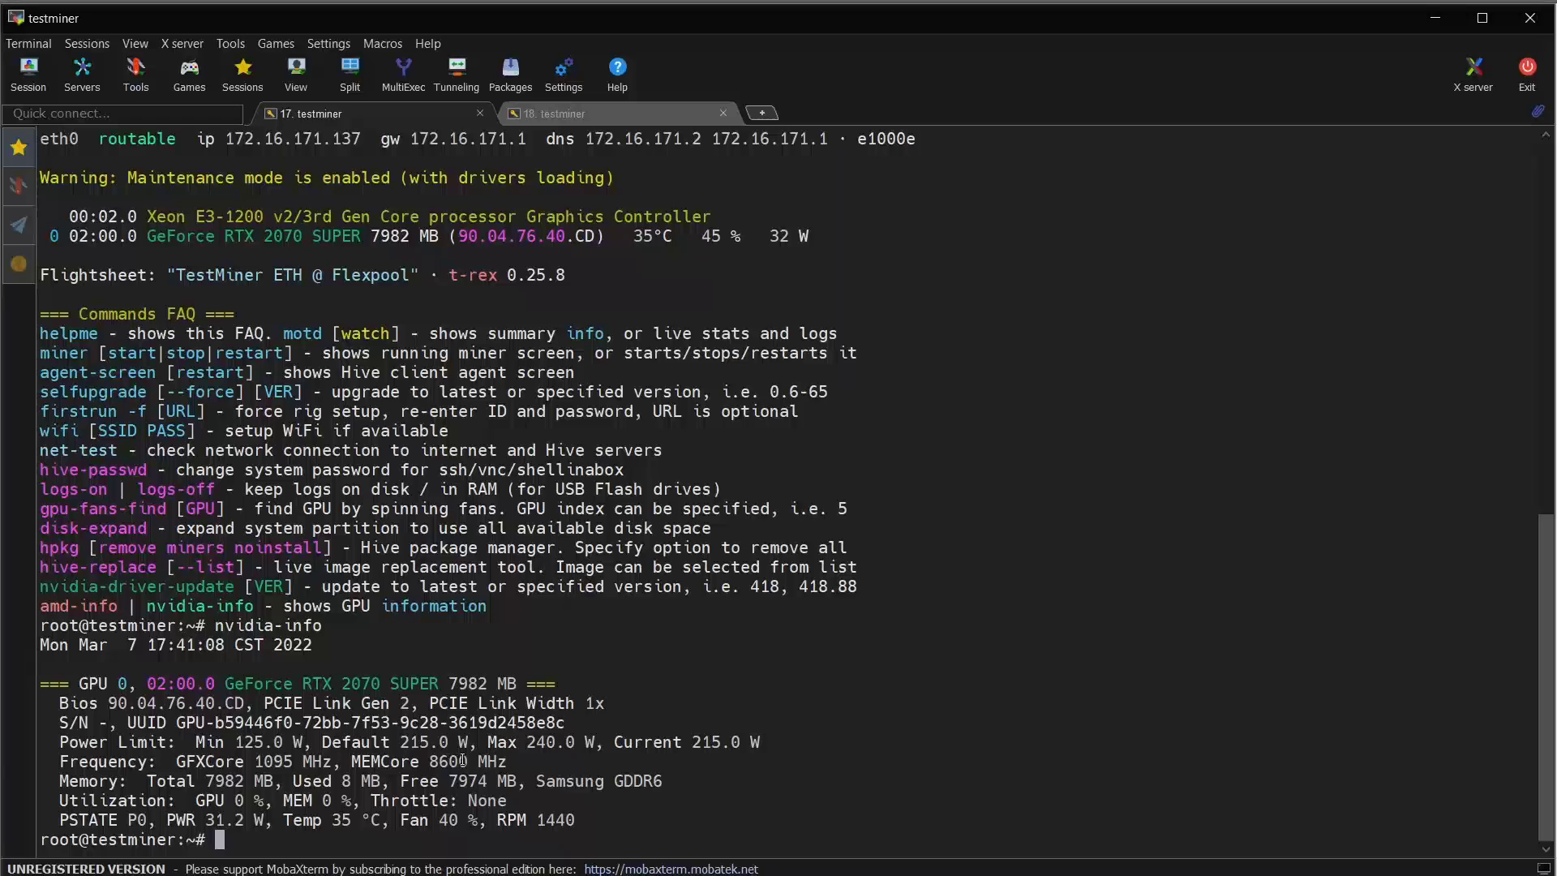
Step: Start mining in the second terminal session with the miner start command
left_click(630, 112)
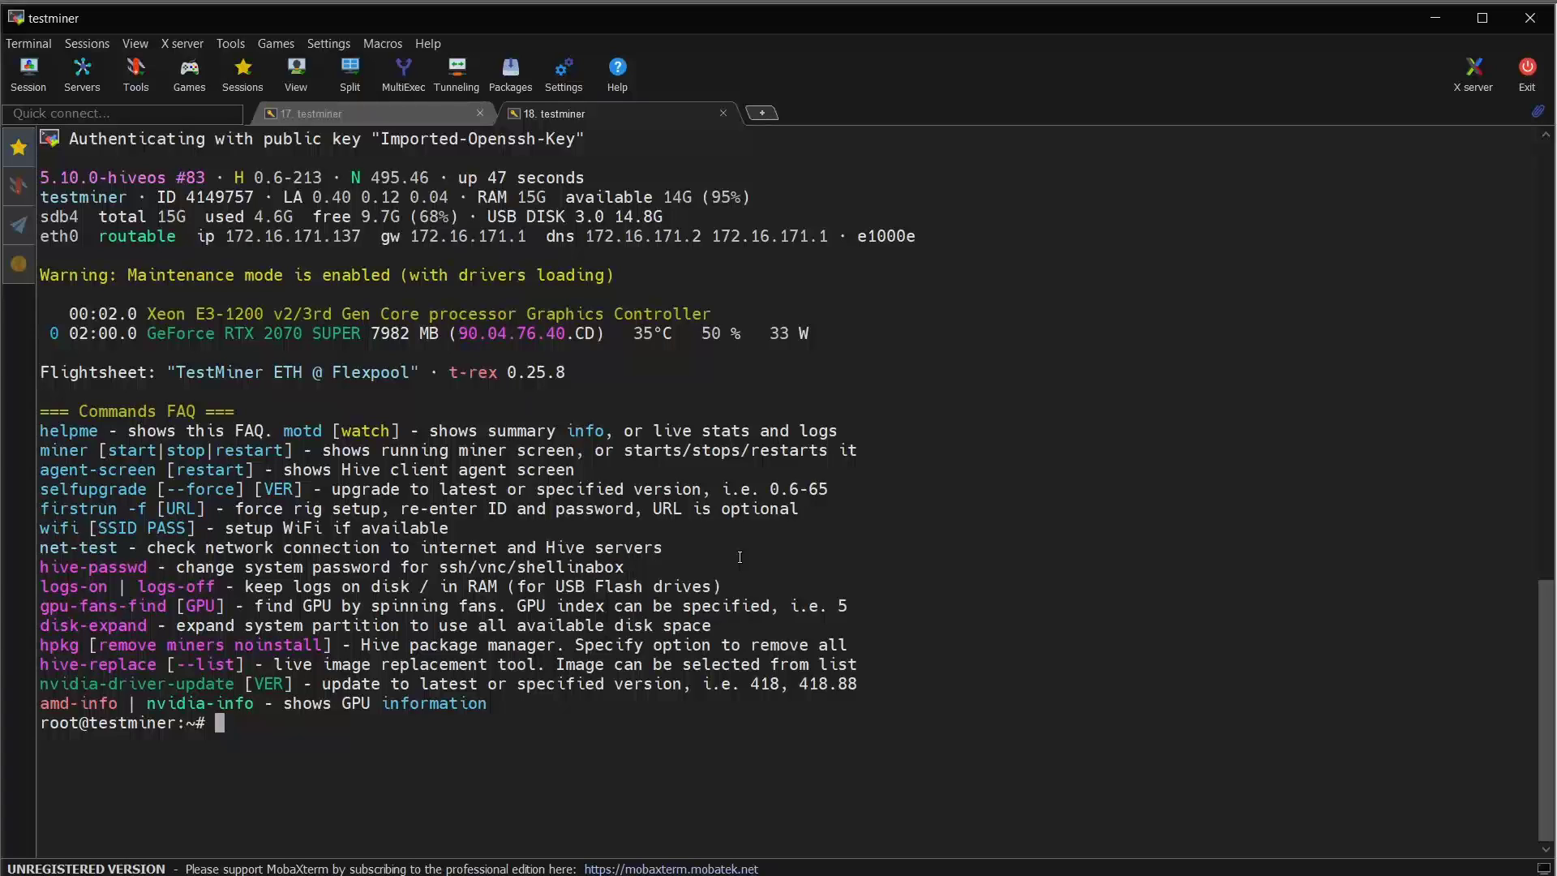
type("miner start")
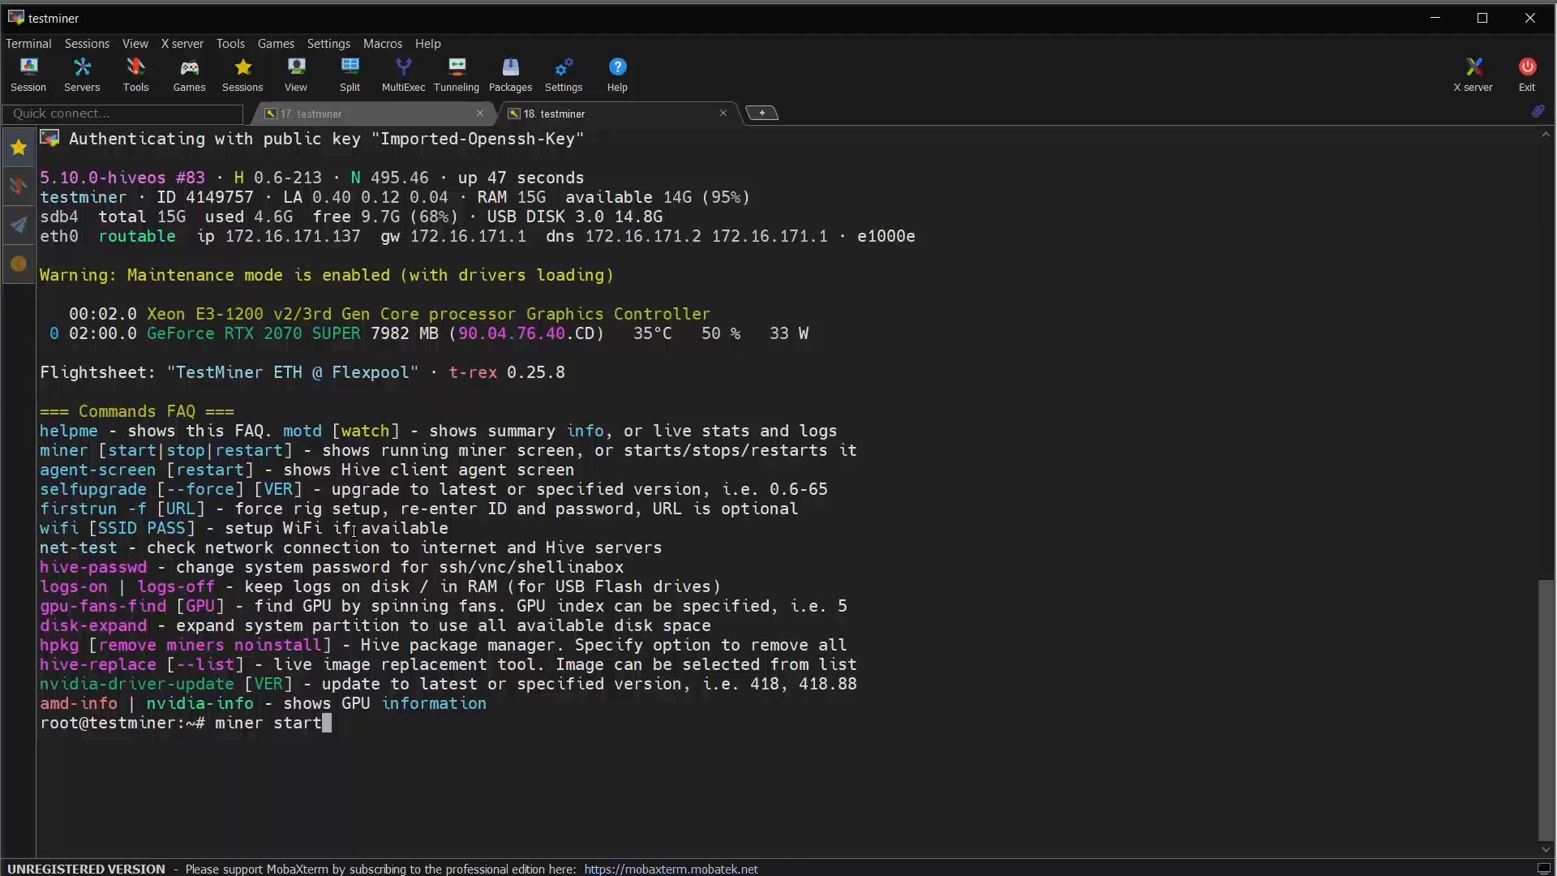
key("Return")
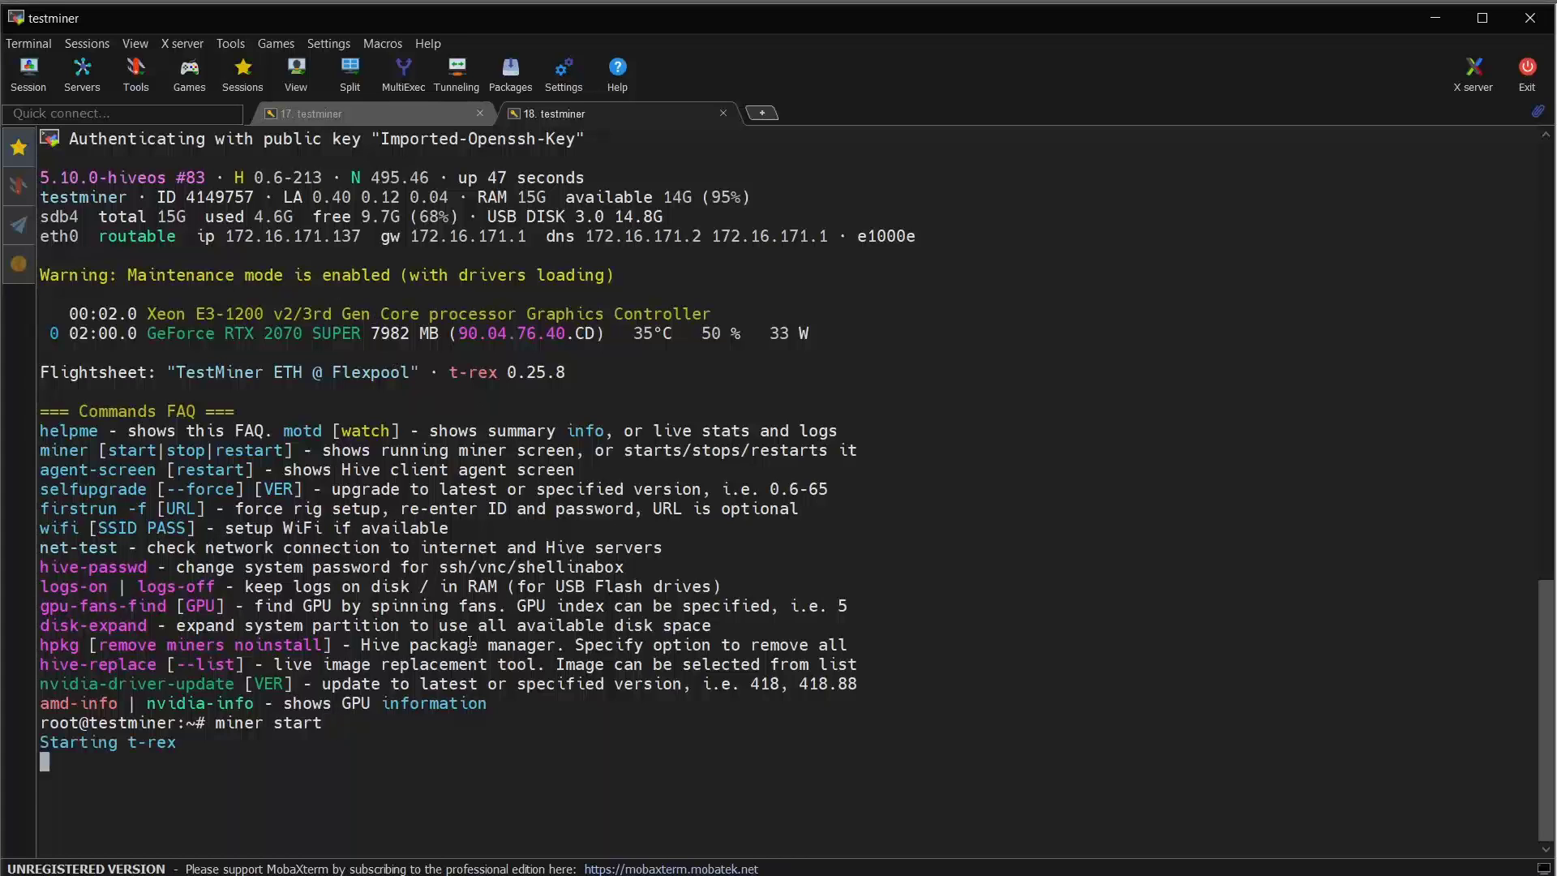
Step: Monitor the miner in the first session with motd watch and examine the log's DAG generation line
left_click(361, 114)
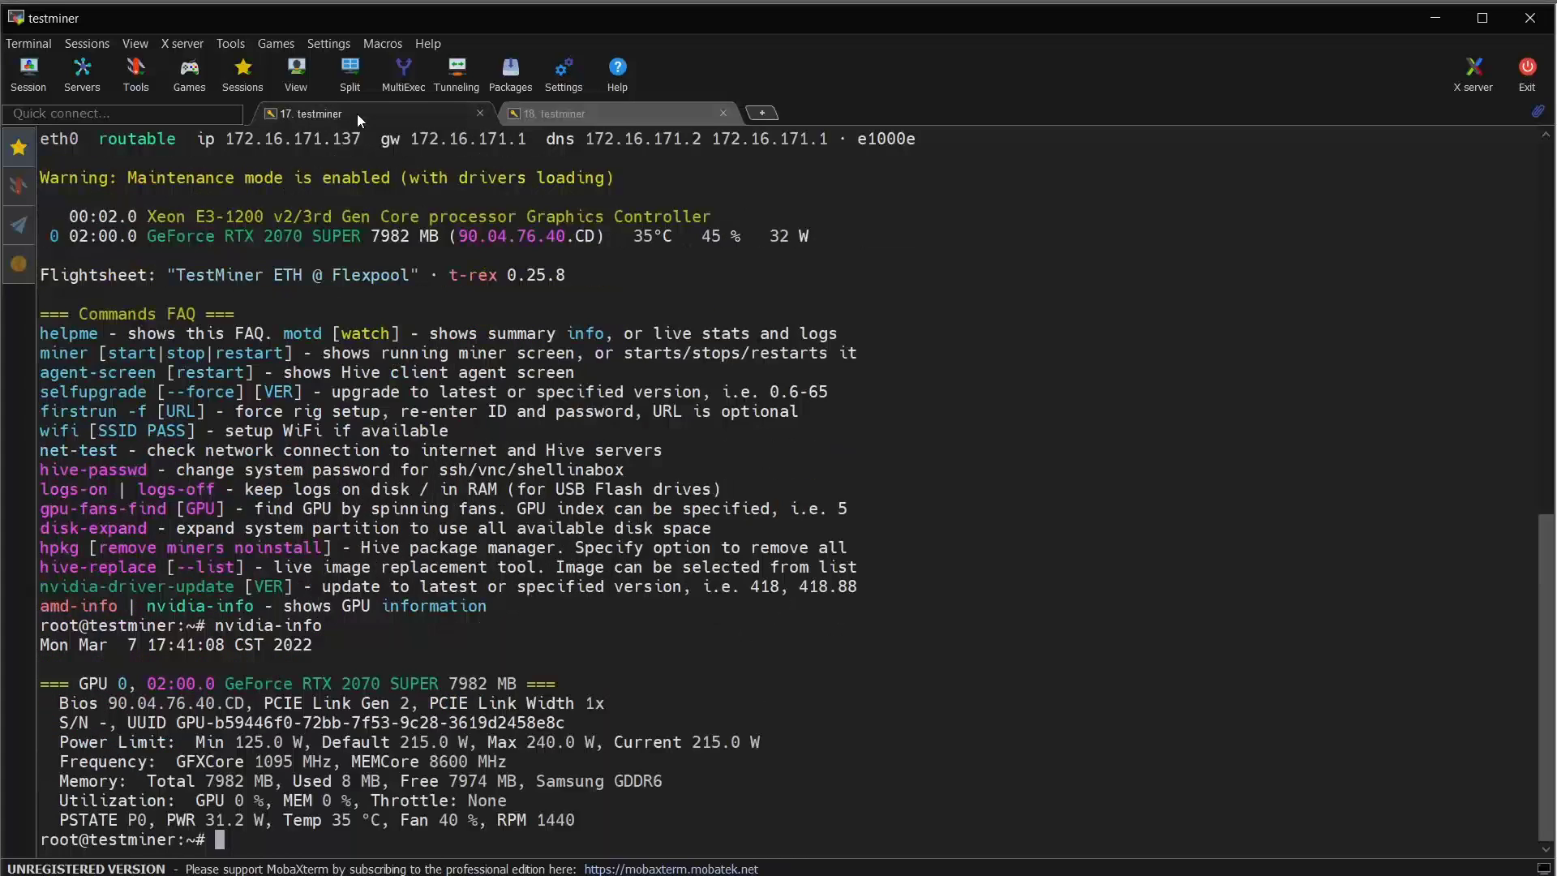
type("motd watch")
key("Return")
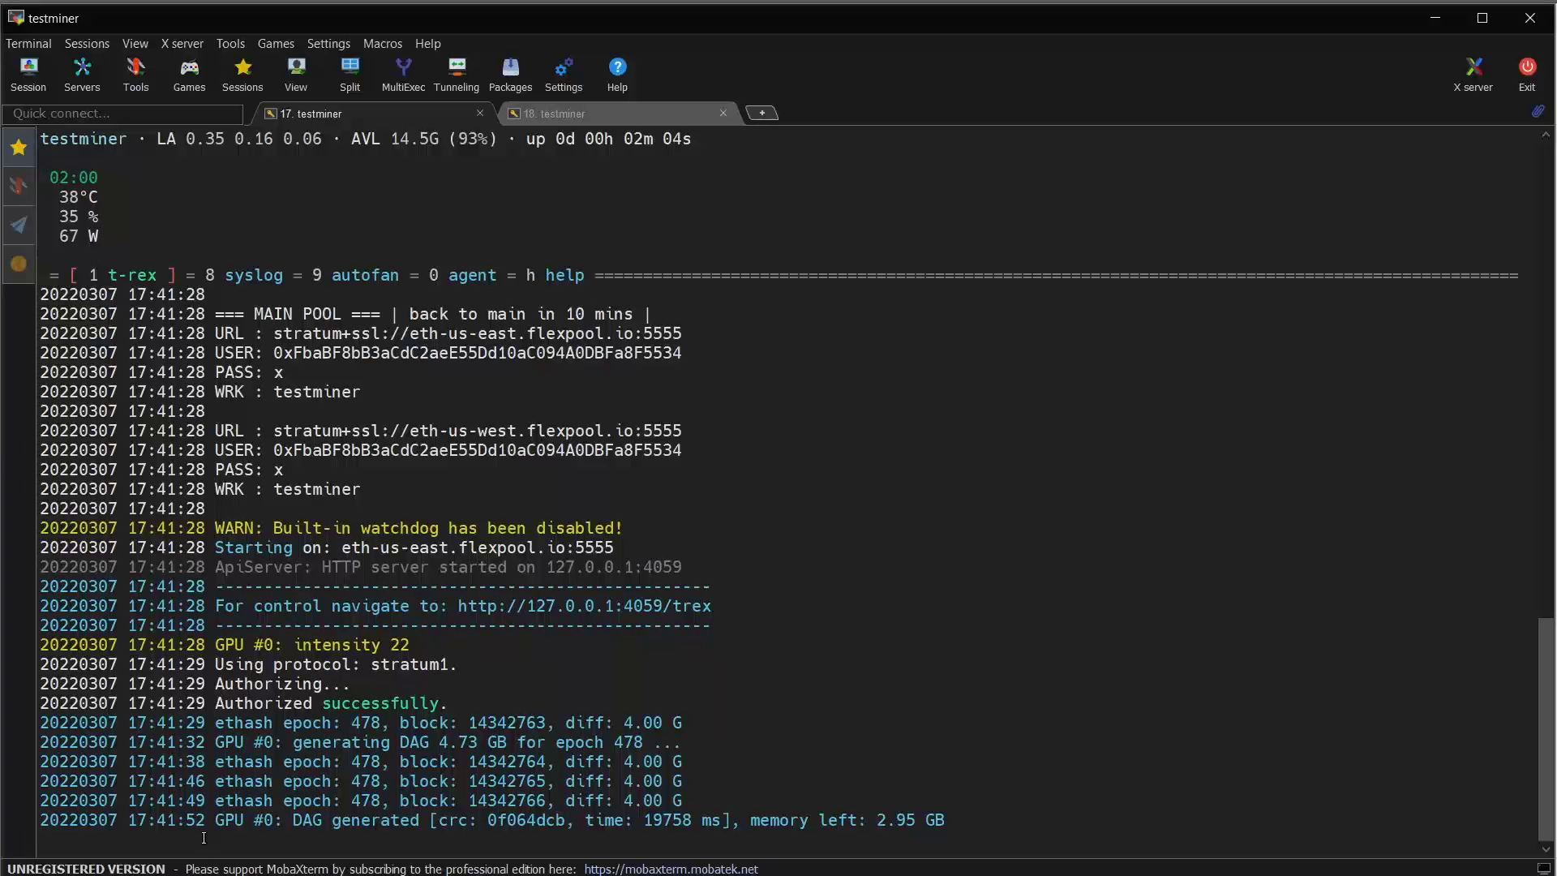
left_click_drag(165, 818, 543, 820)
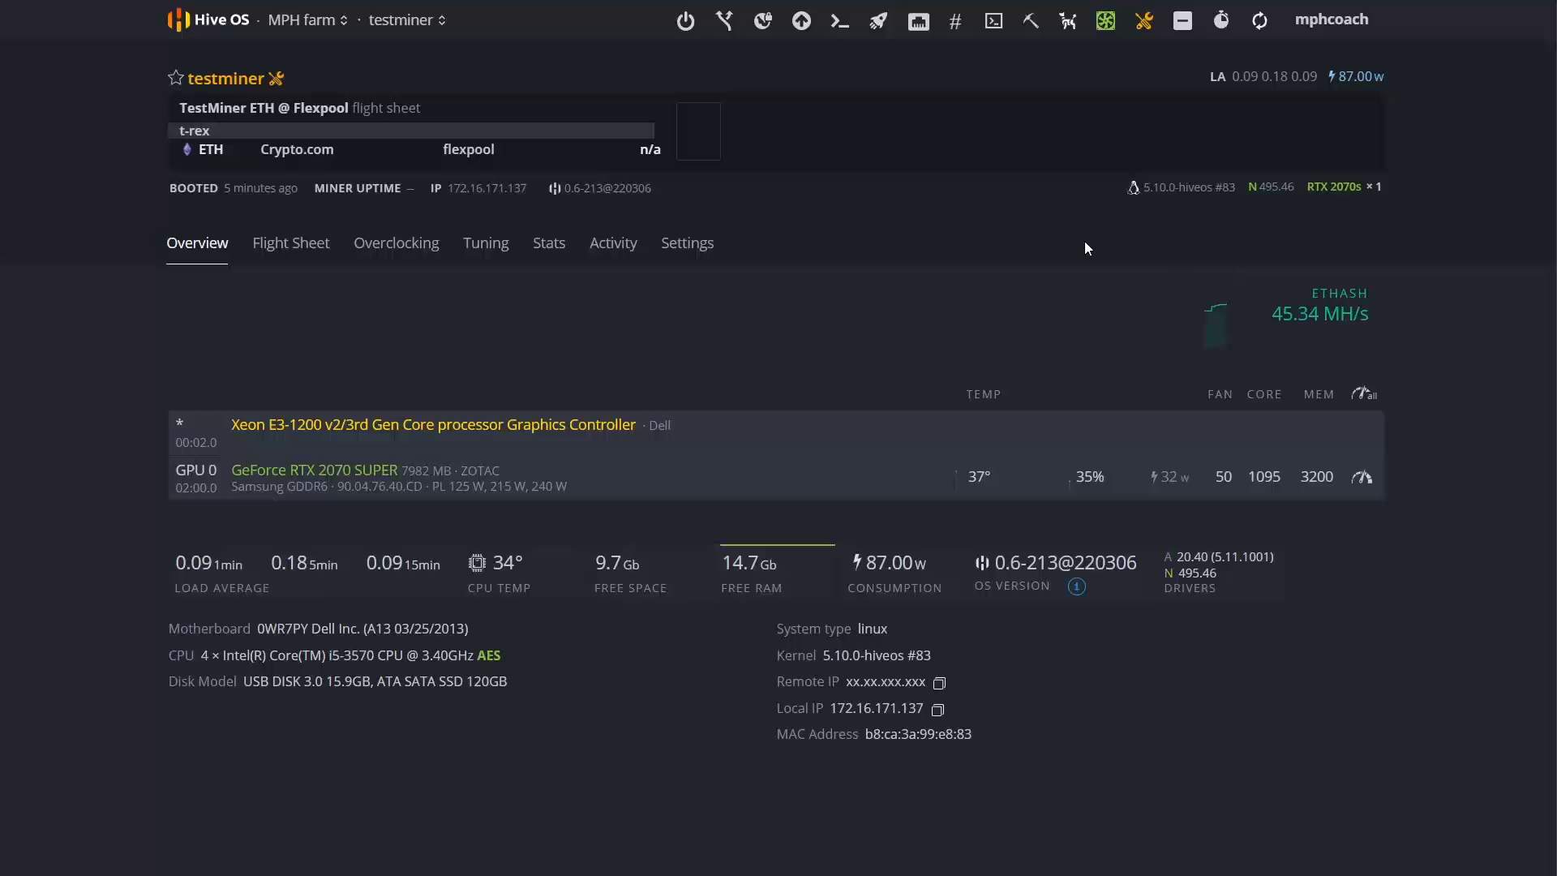
Step: Switch to Hive OS, clear the refreshed worker's notifications and set auto-refresh to 30 seconds
left_click(1259, 22)
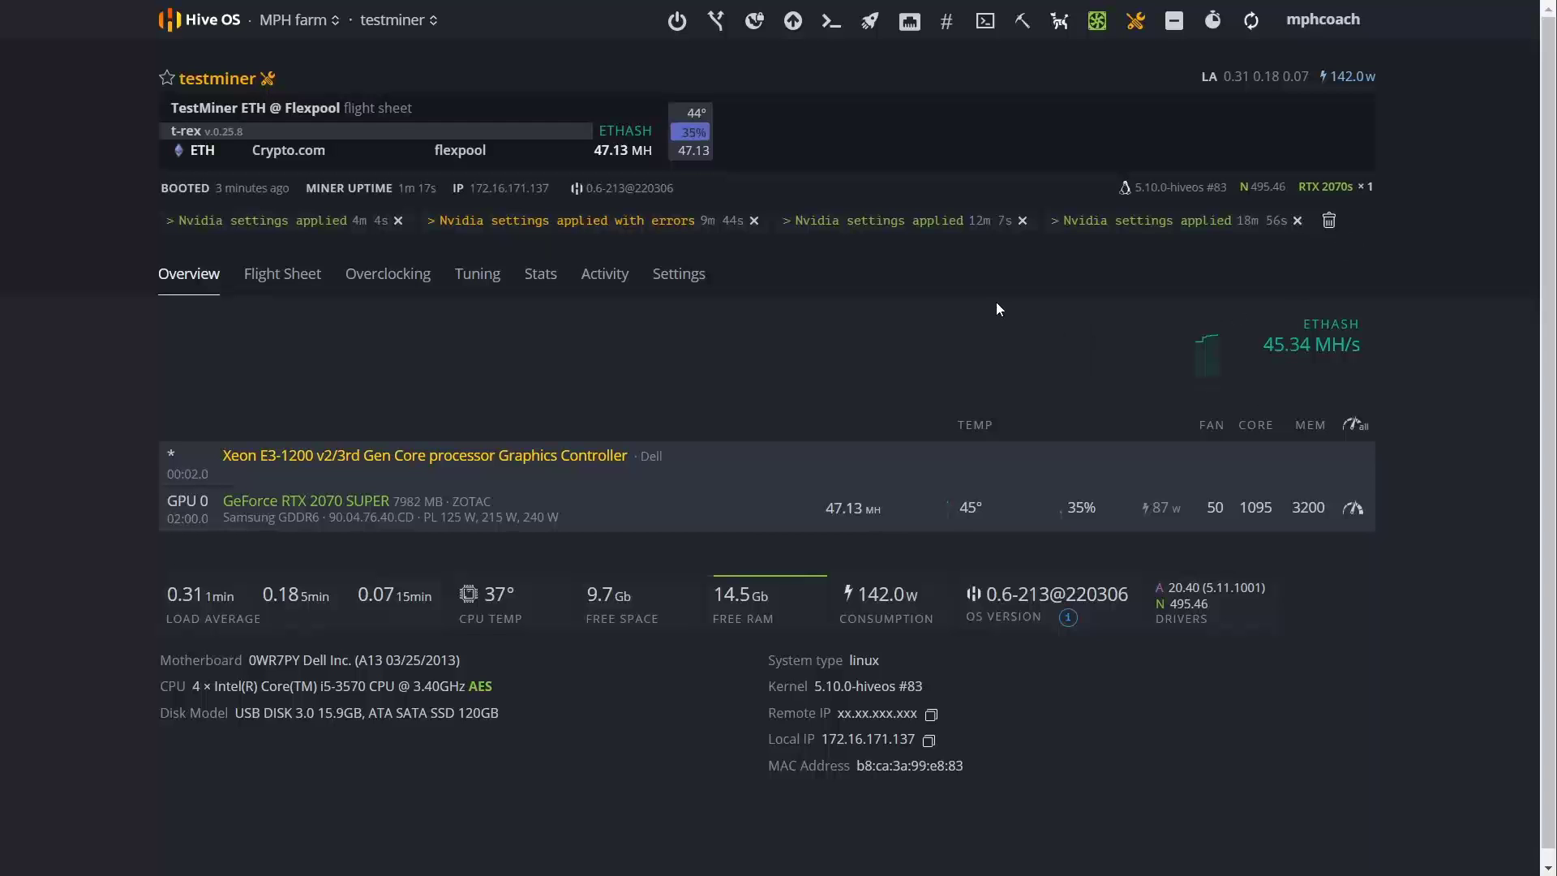
left_click(1323, 218)
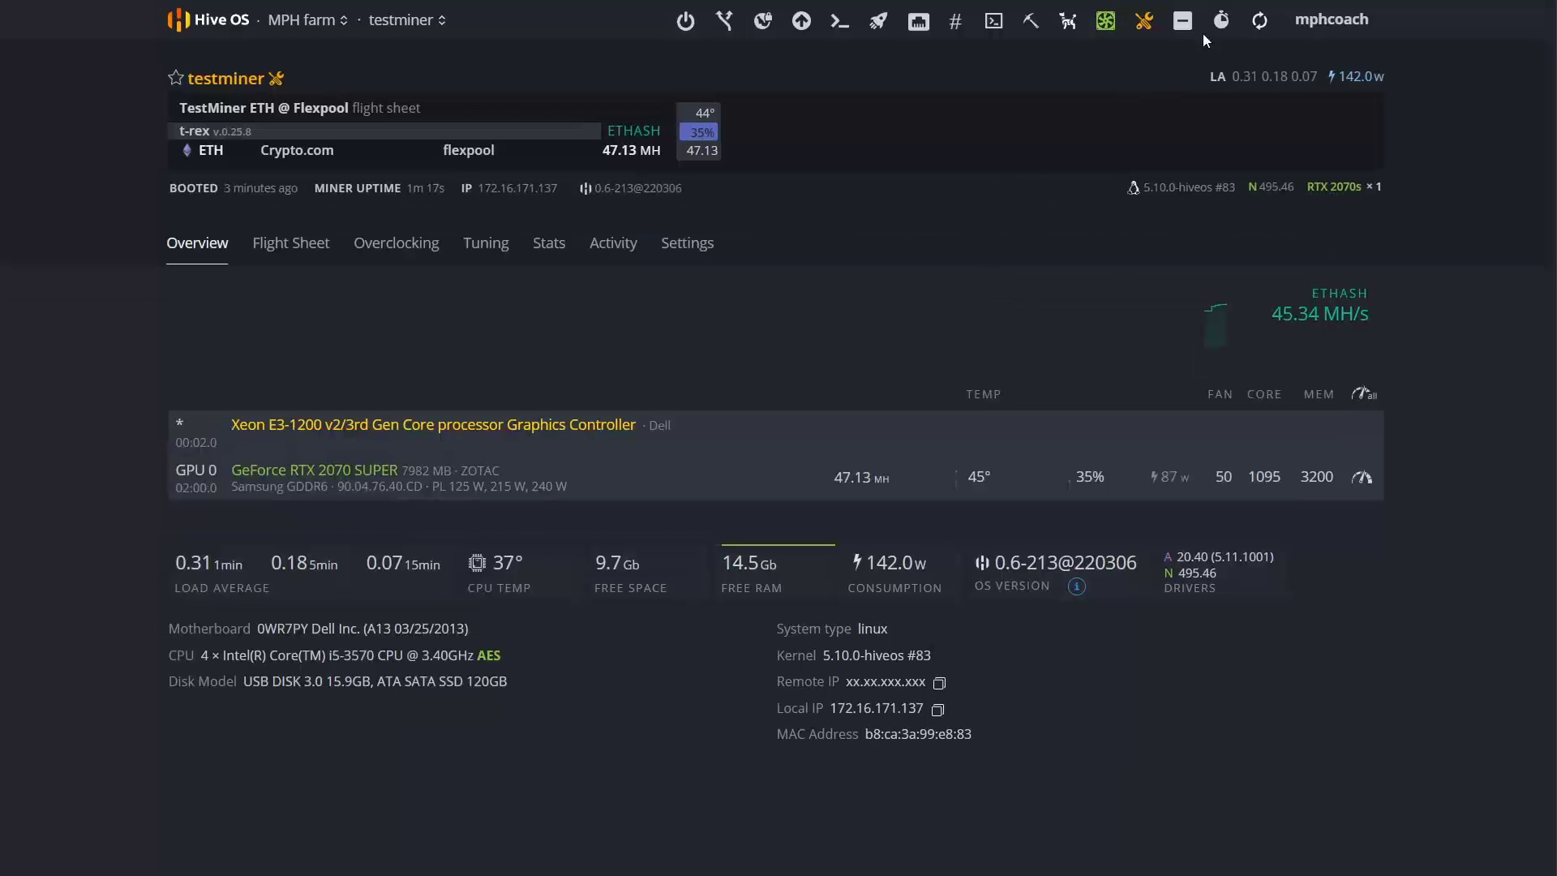
left_click(1221, 24)
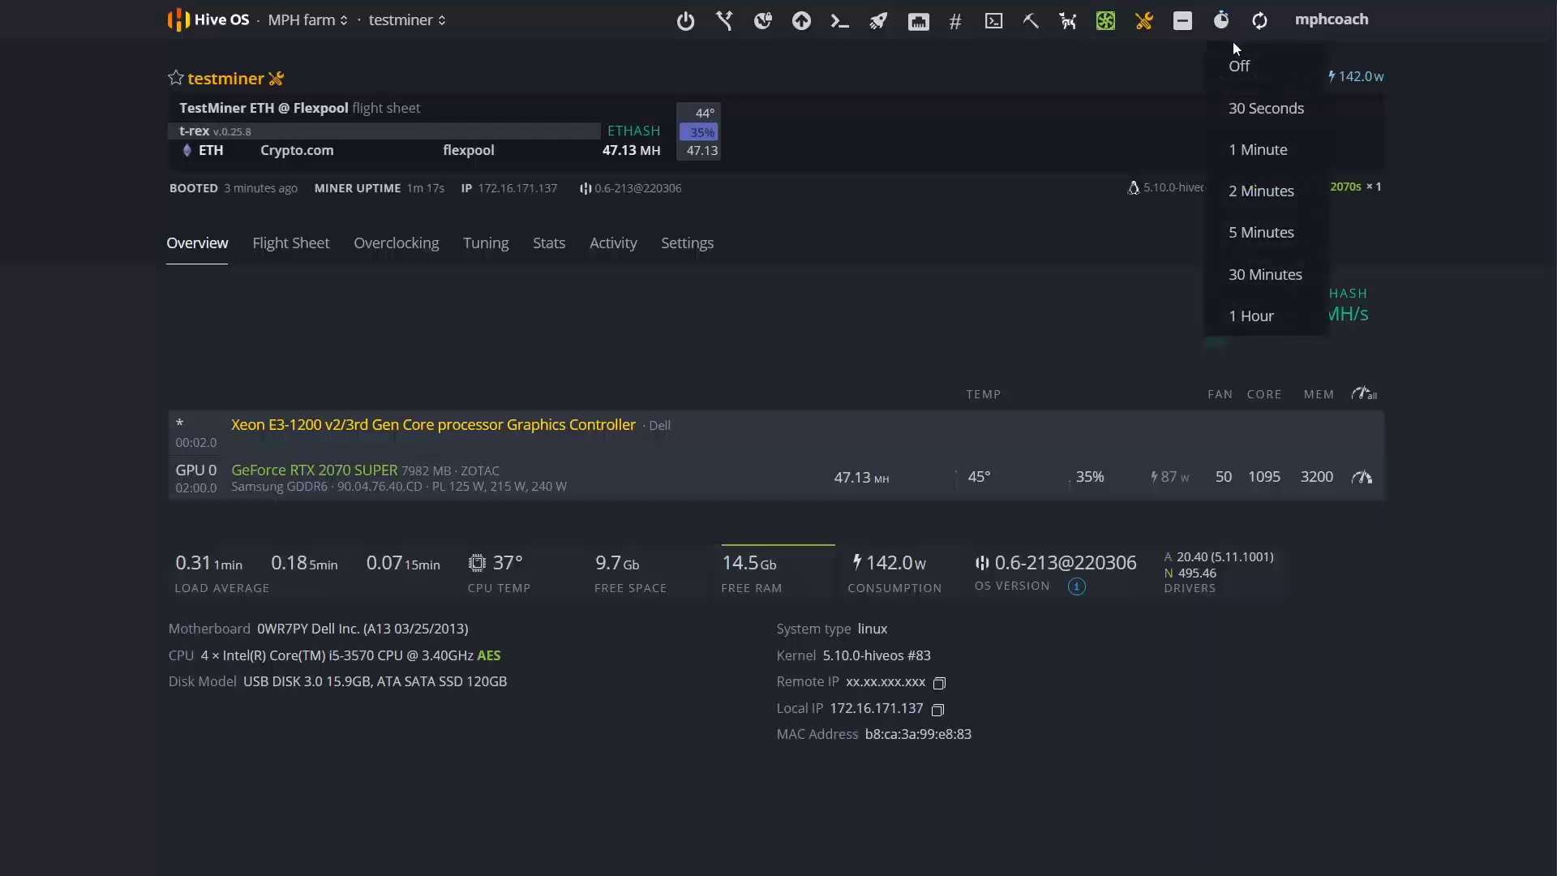
left_click(1257, 111)
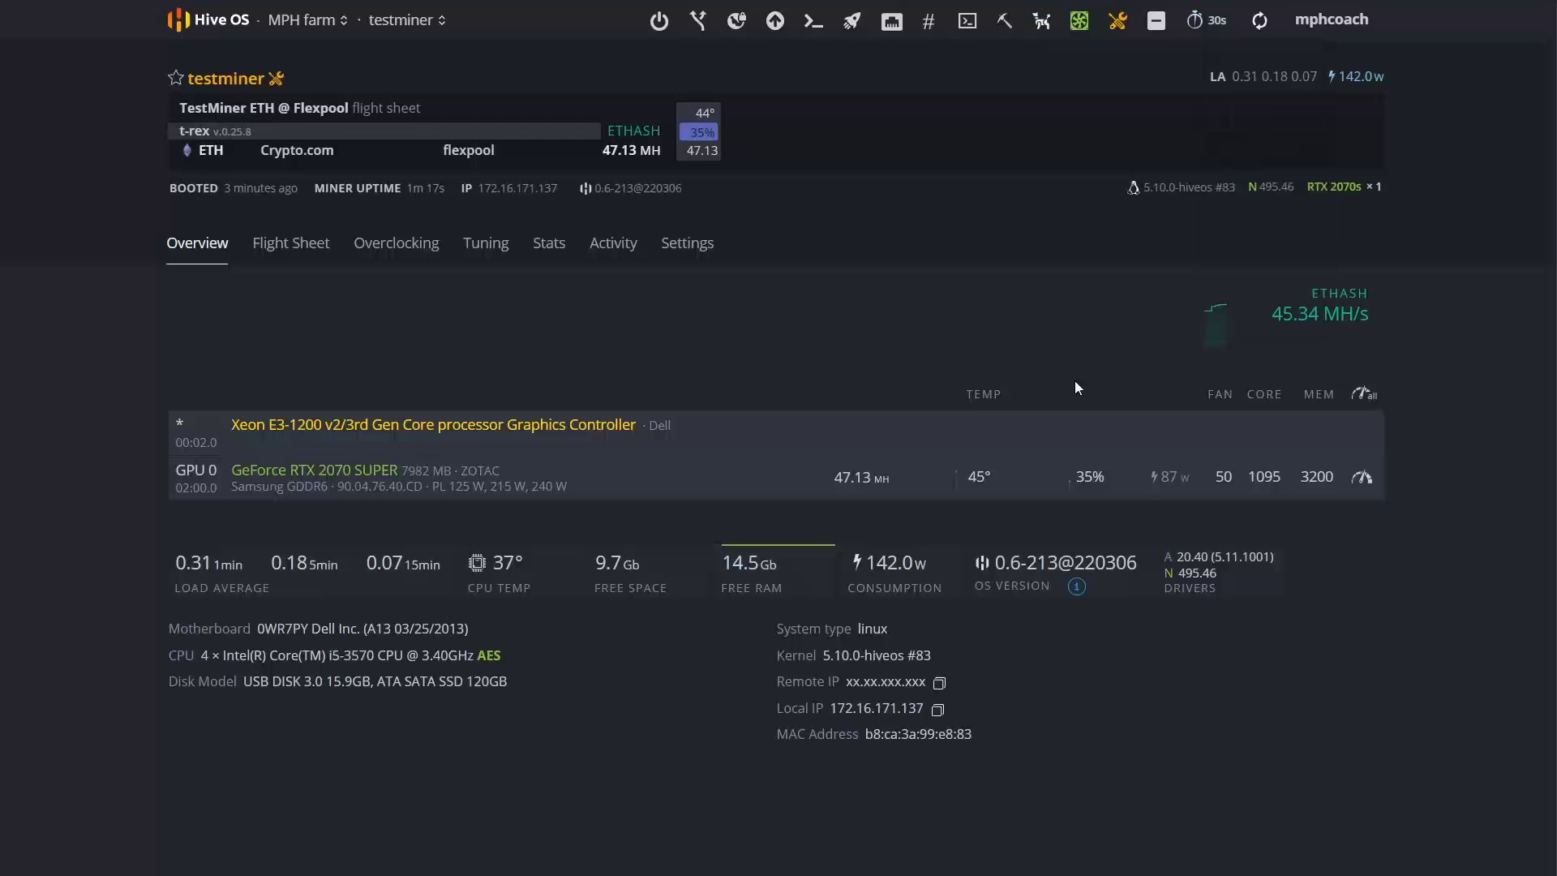
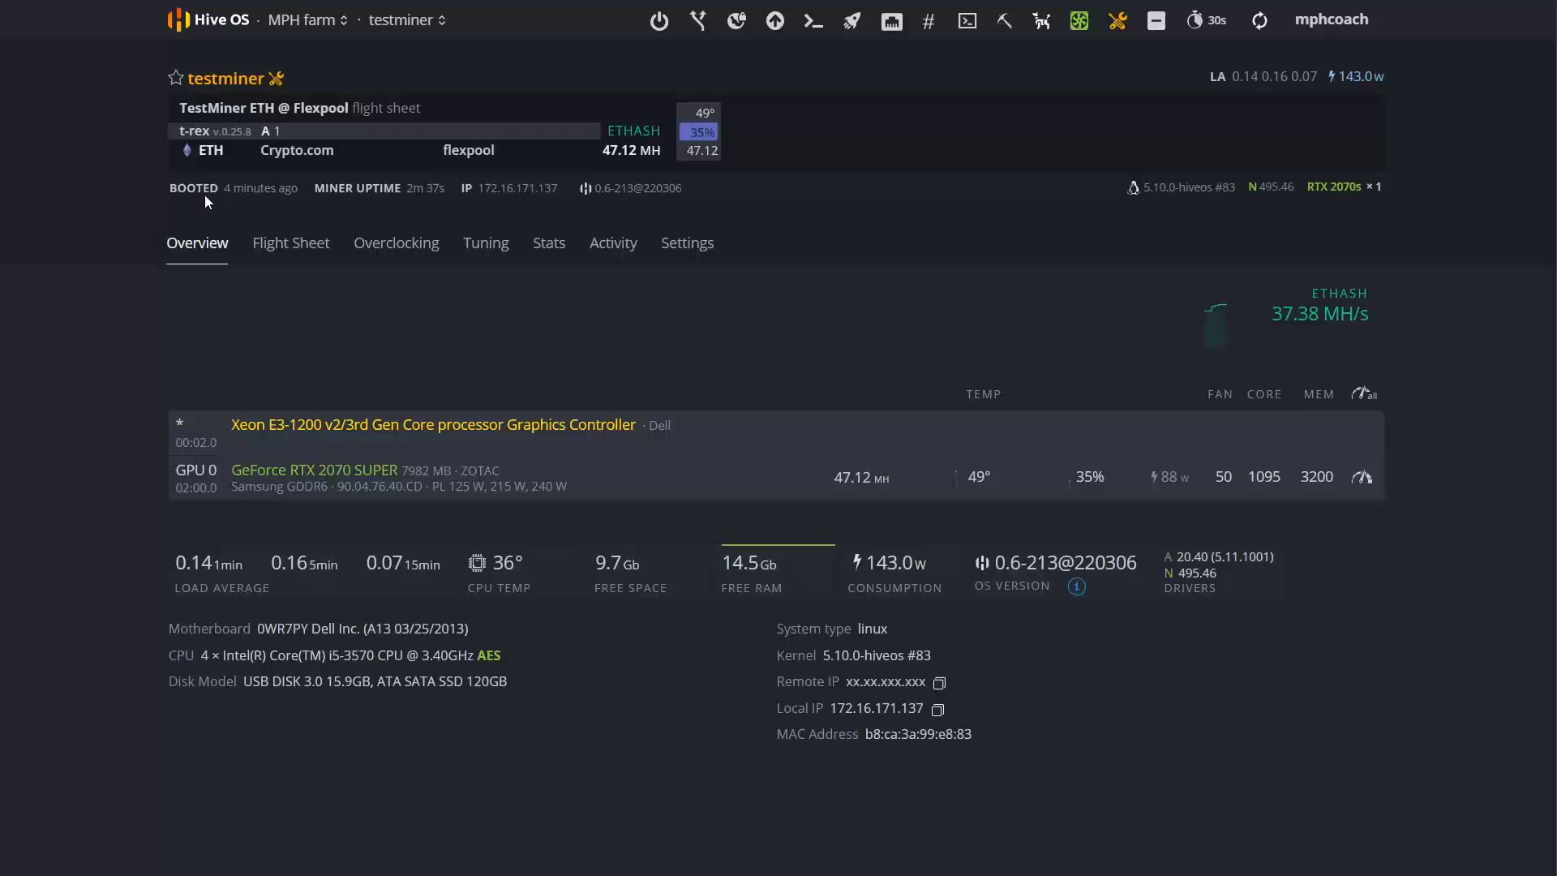
Step: Check the worker's boot time and miner uptime, and examine the rejected and invalid share rates in MobaXterm's miner log
mouse_move(235, 201)
mouse_move(408, 197)
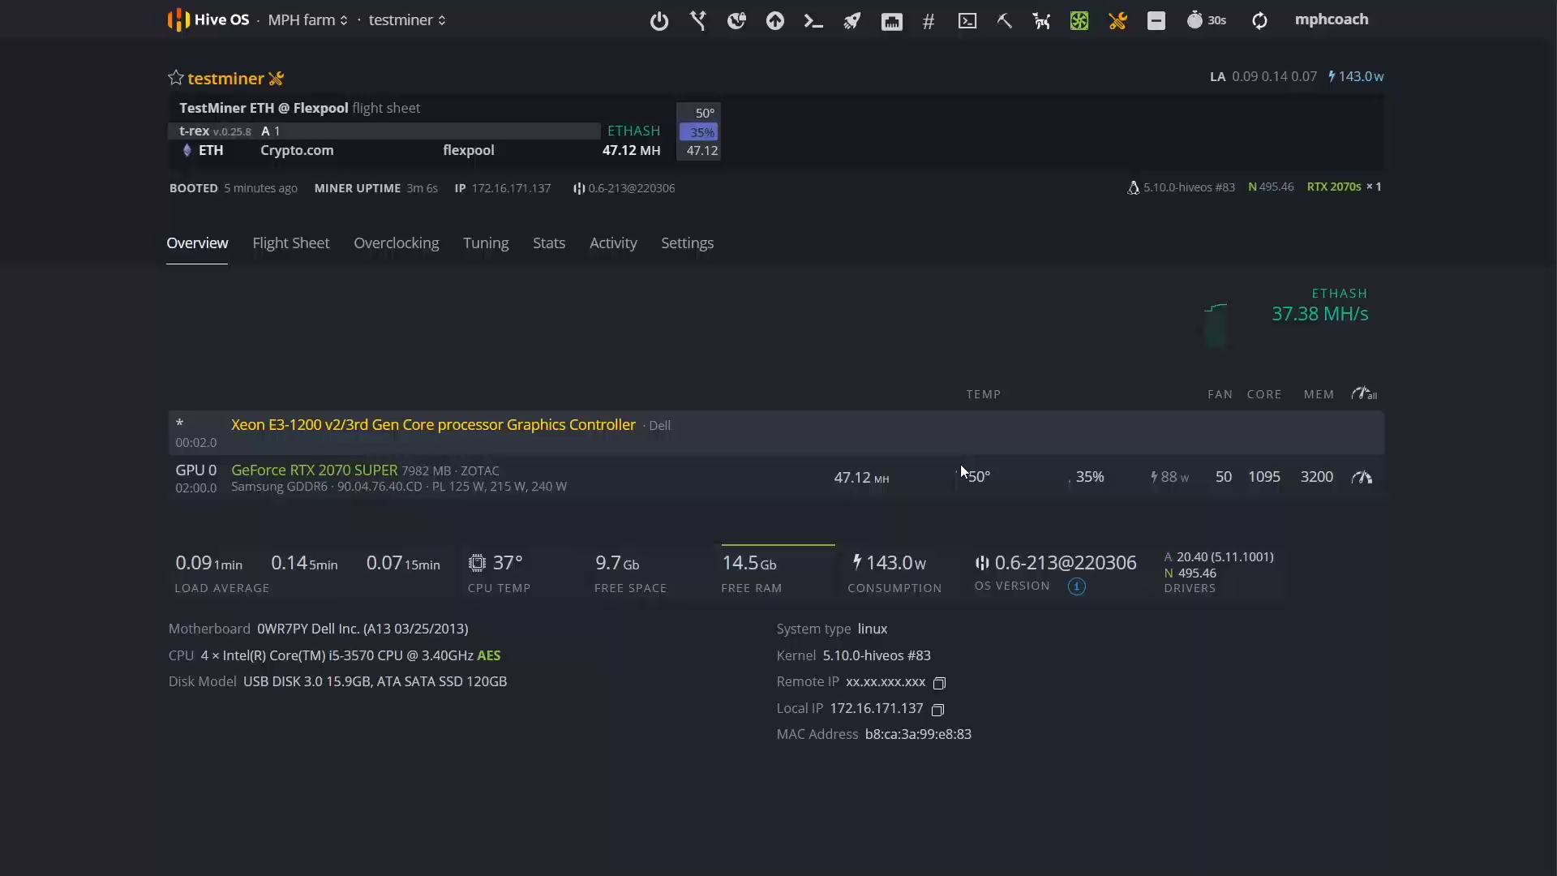
key("alt+Tab")
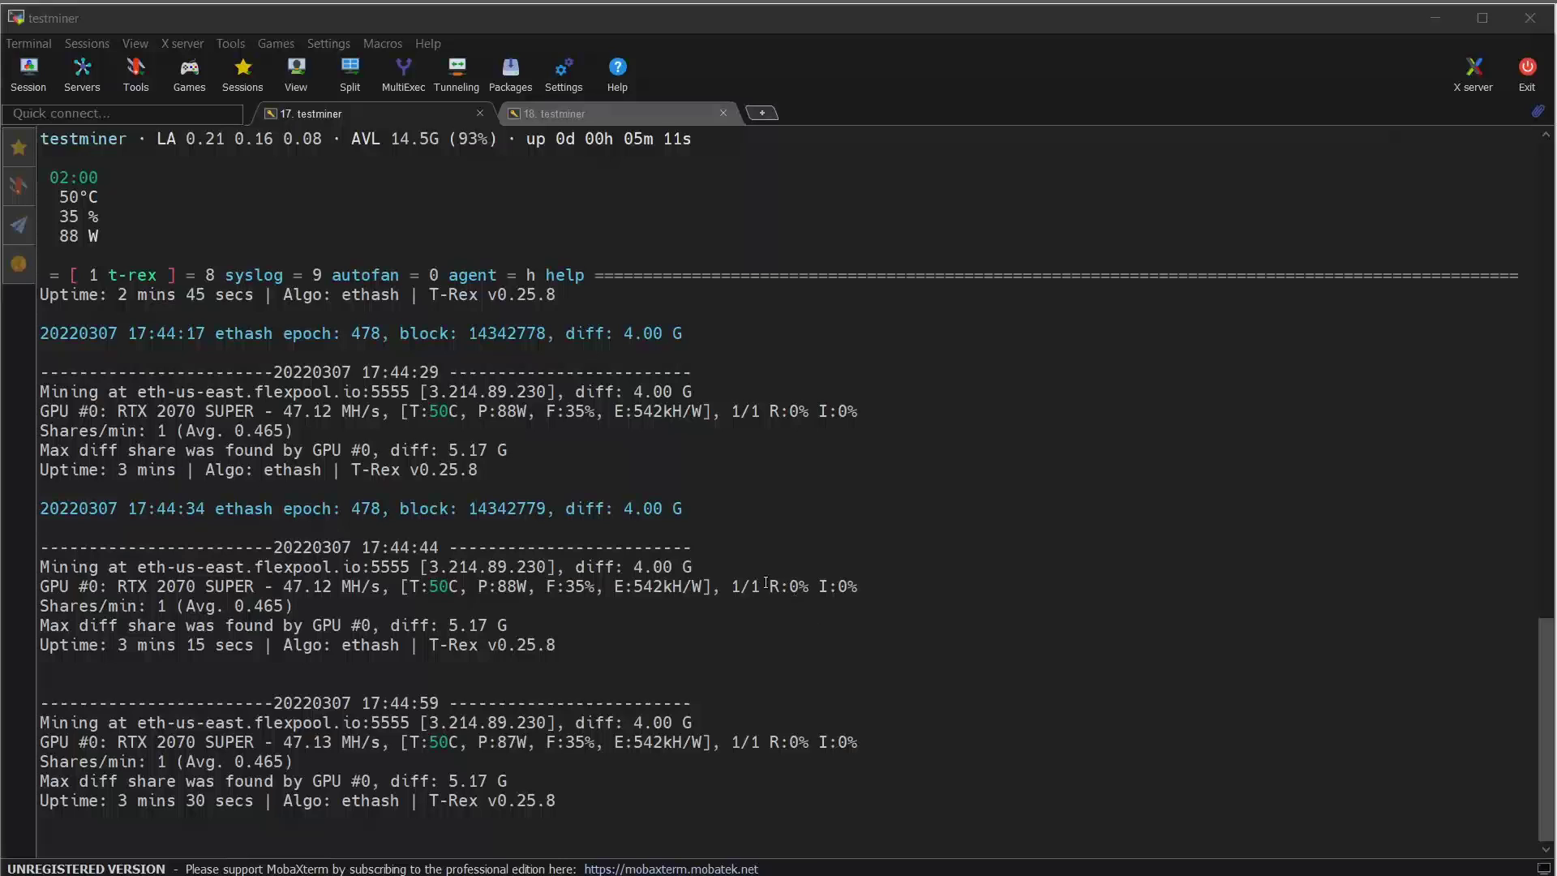
left_click_drag(769, 585, 844, 586)
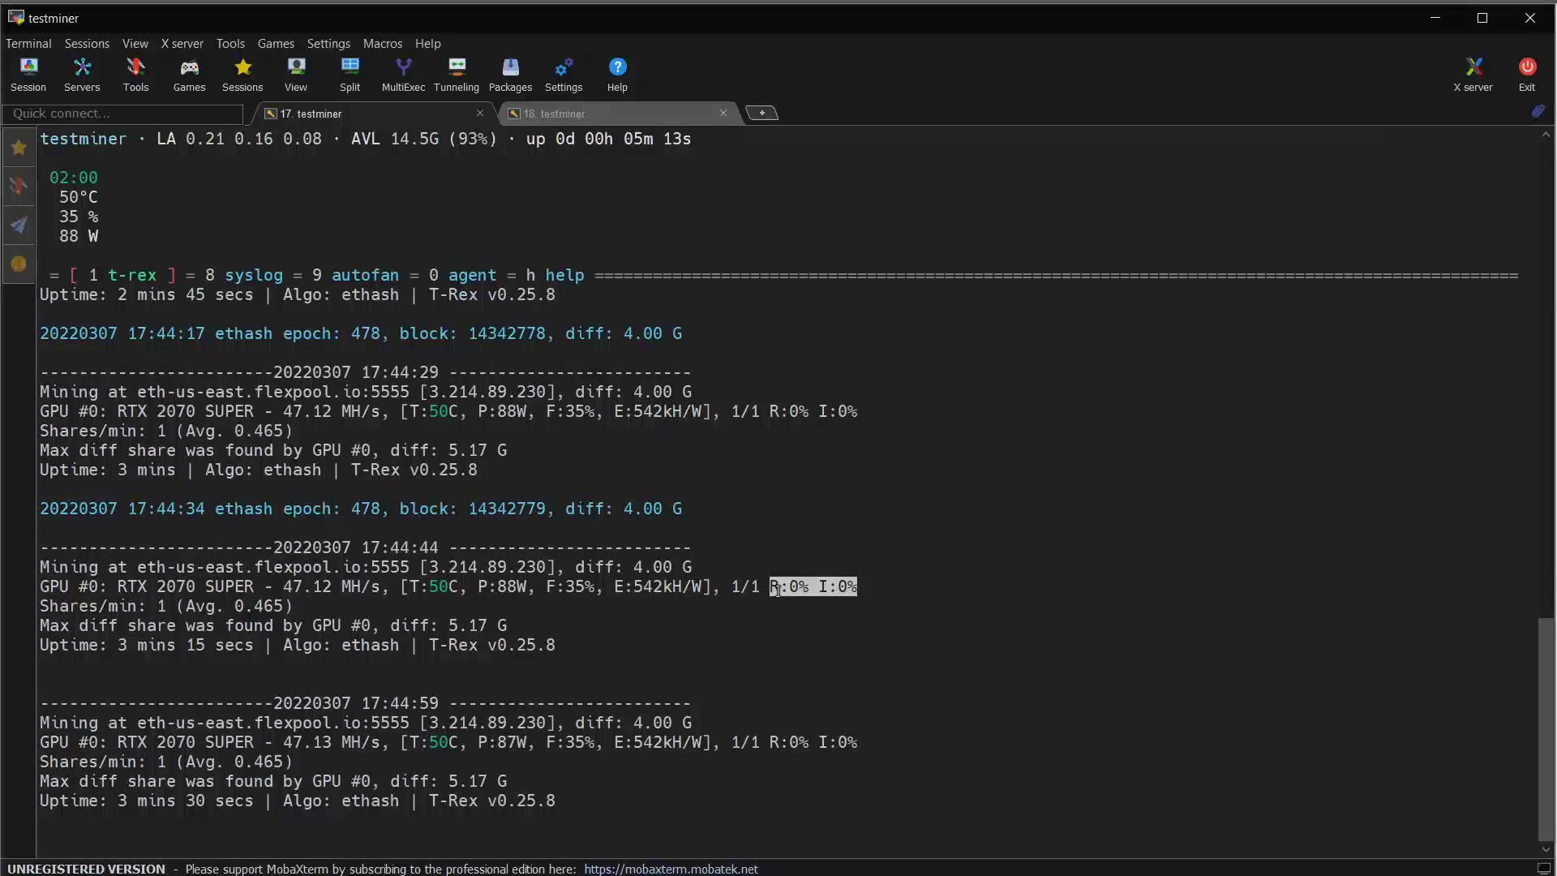
Step: Examine the accepted share count beside the rejected and invalid rates in the miner log
left_click(839, 587)
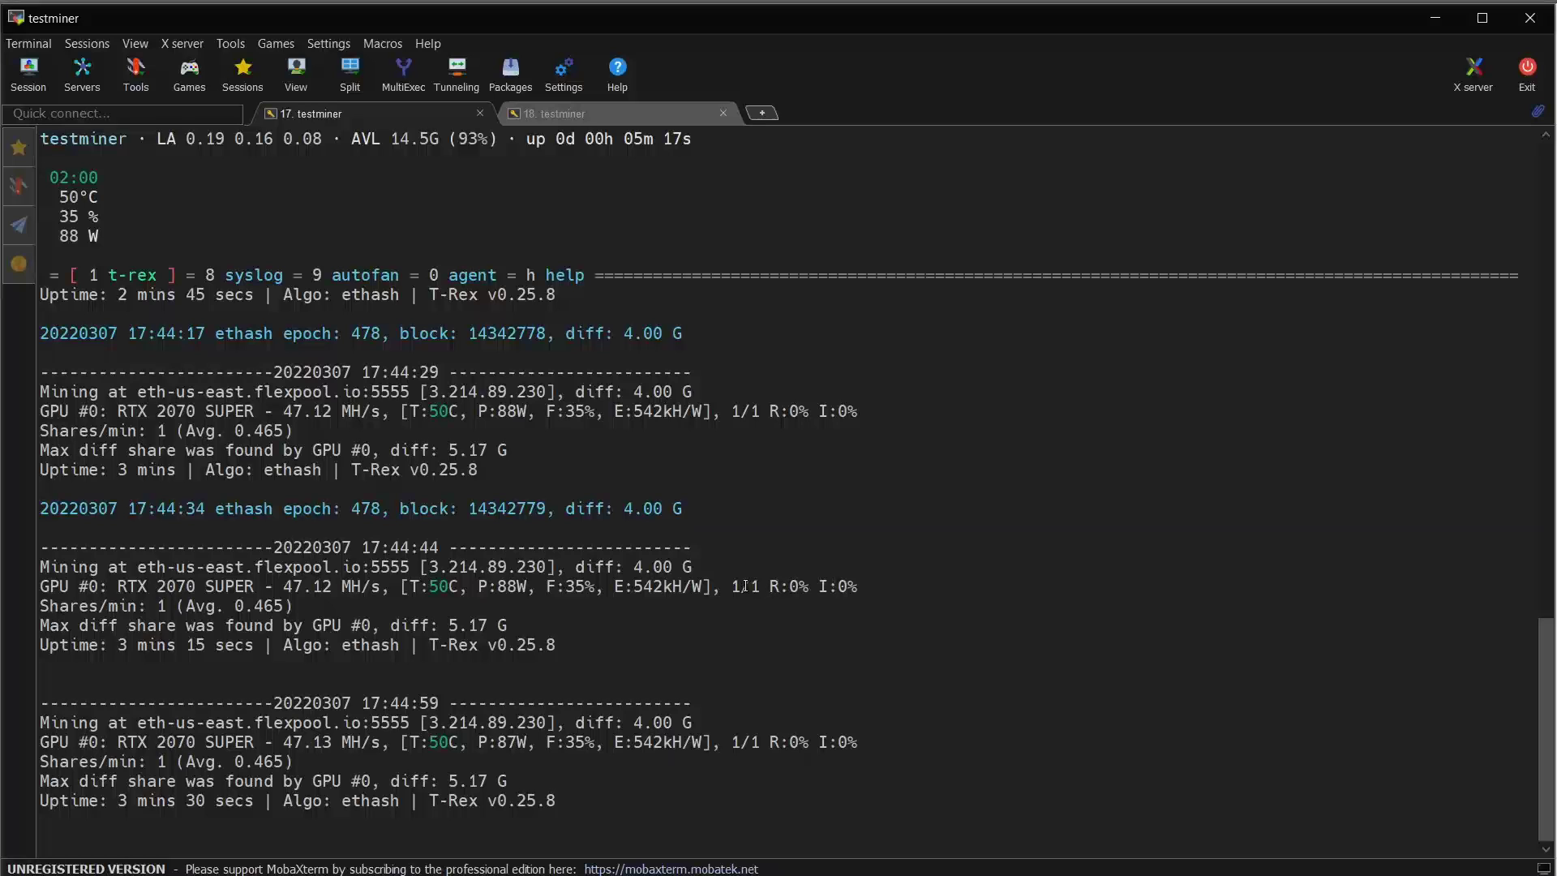
left_click_drag(731, 587, 755, 586)
left_click(742, 588)
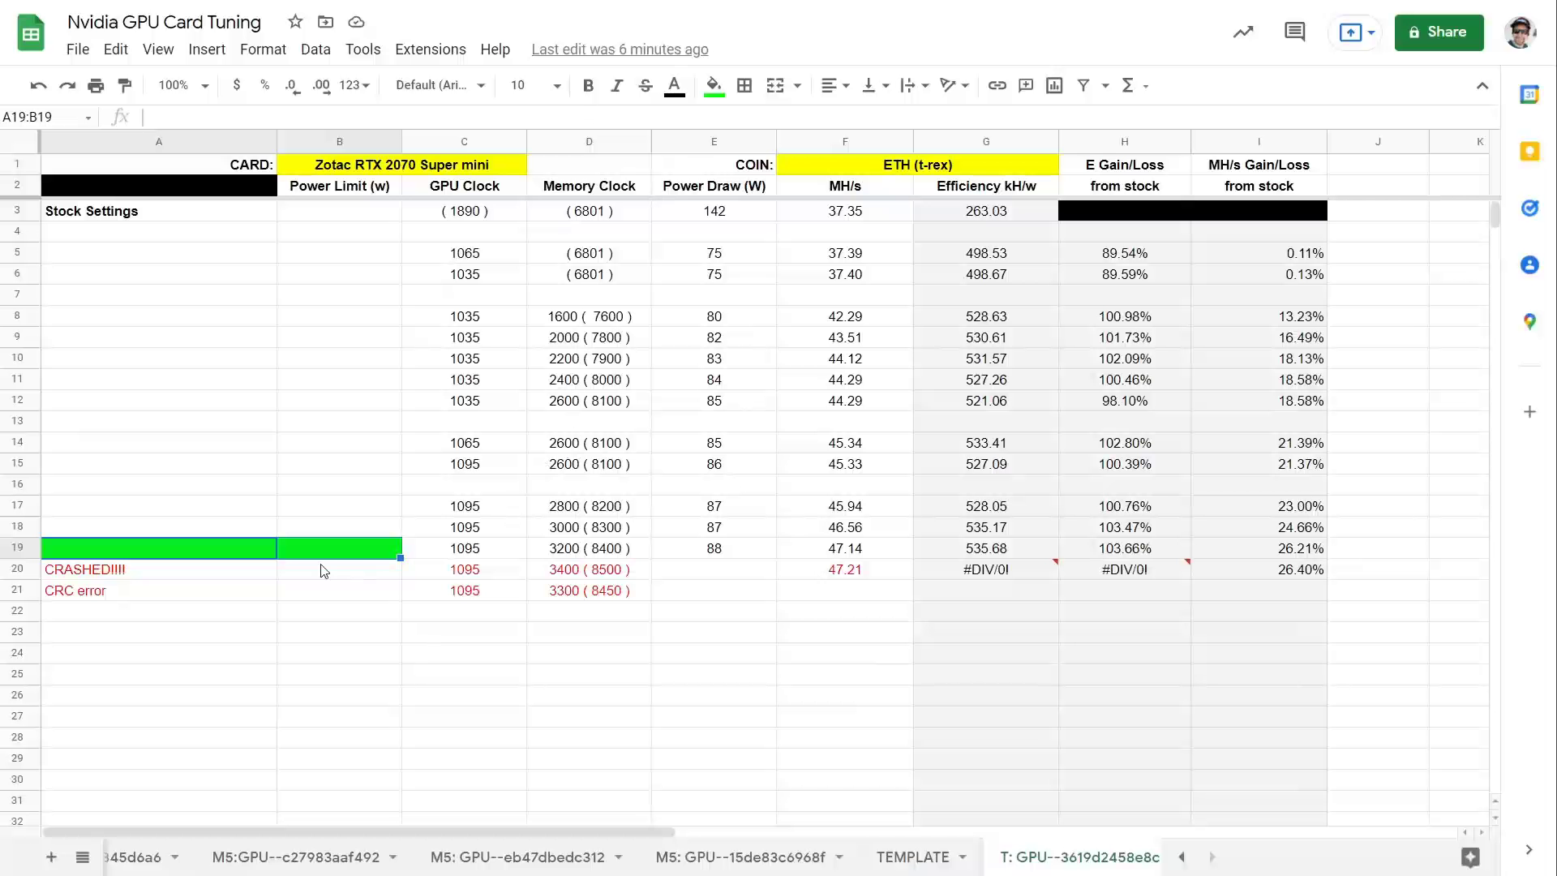
Step: Switch to the Google Sheets tuning log and copy the CRASHED!!!! label cells A20:B20 onto A19:B19
left_click(150, 586)
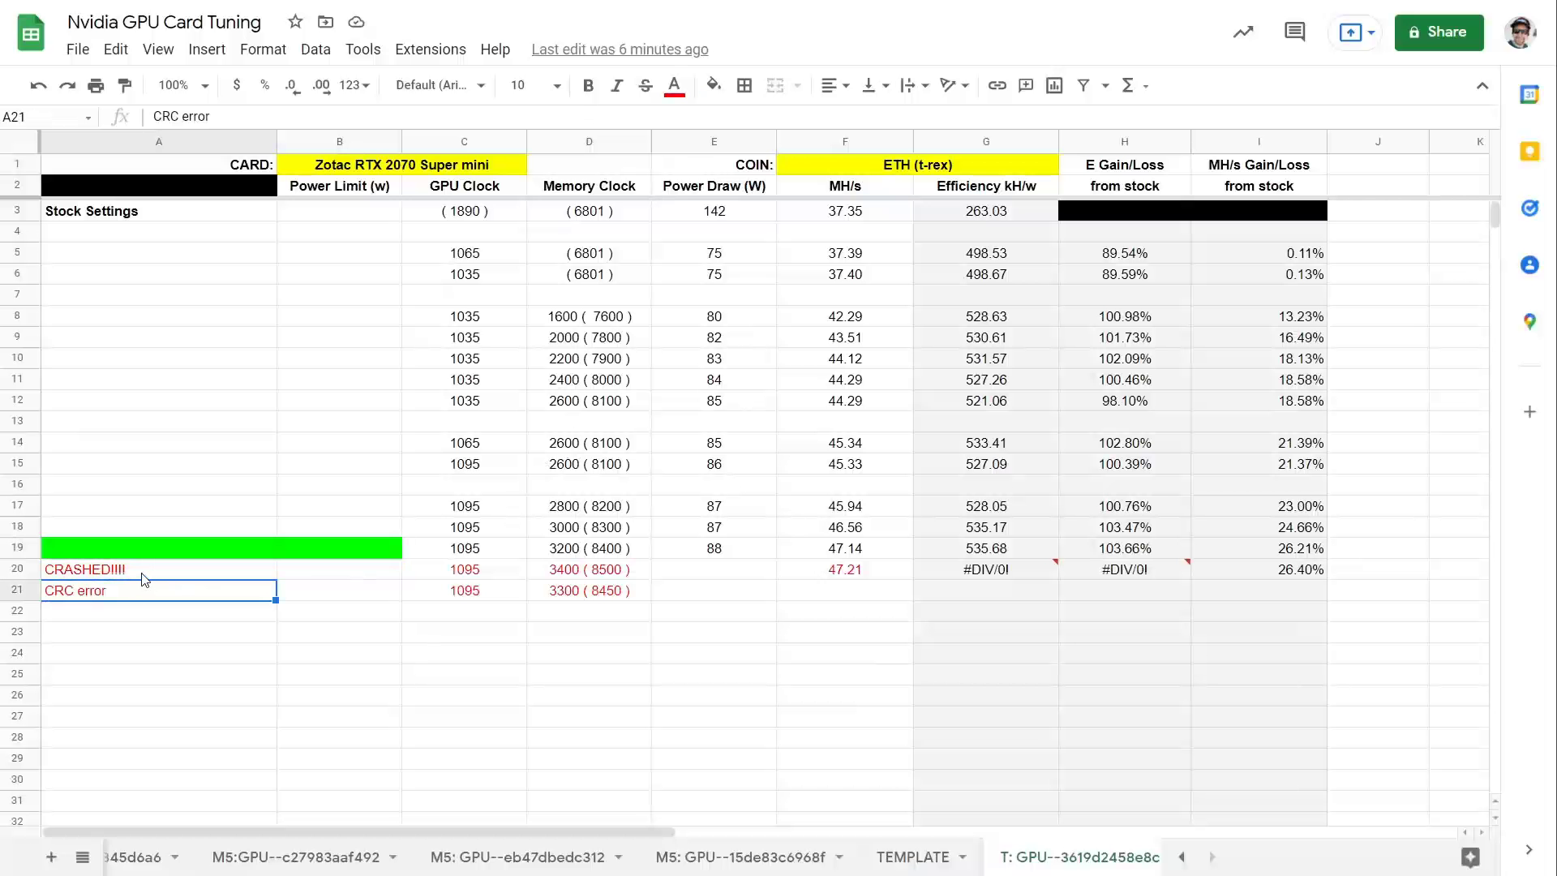
left_click(144, 577)
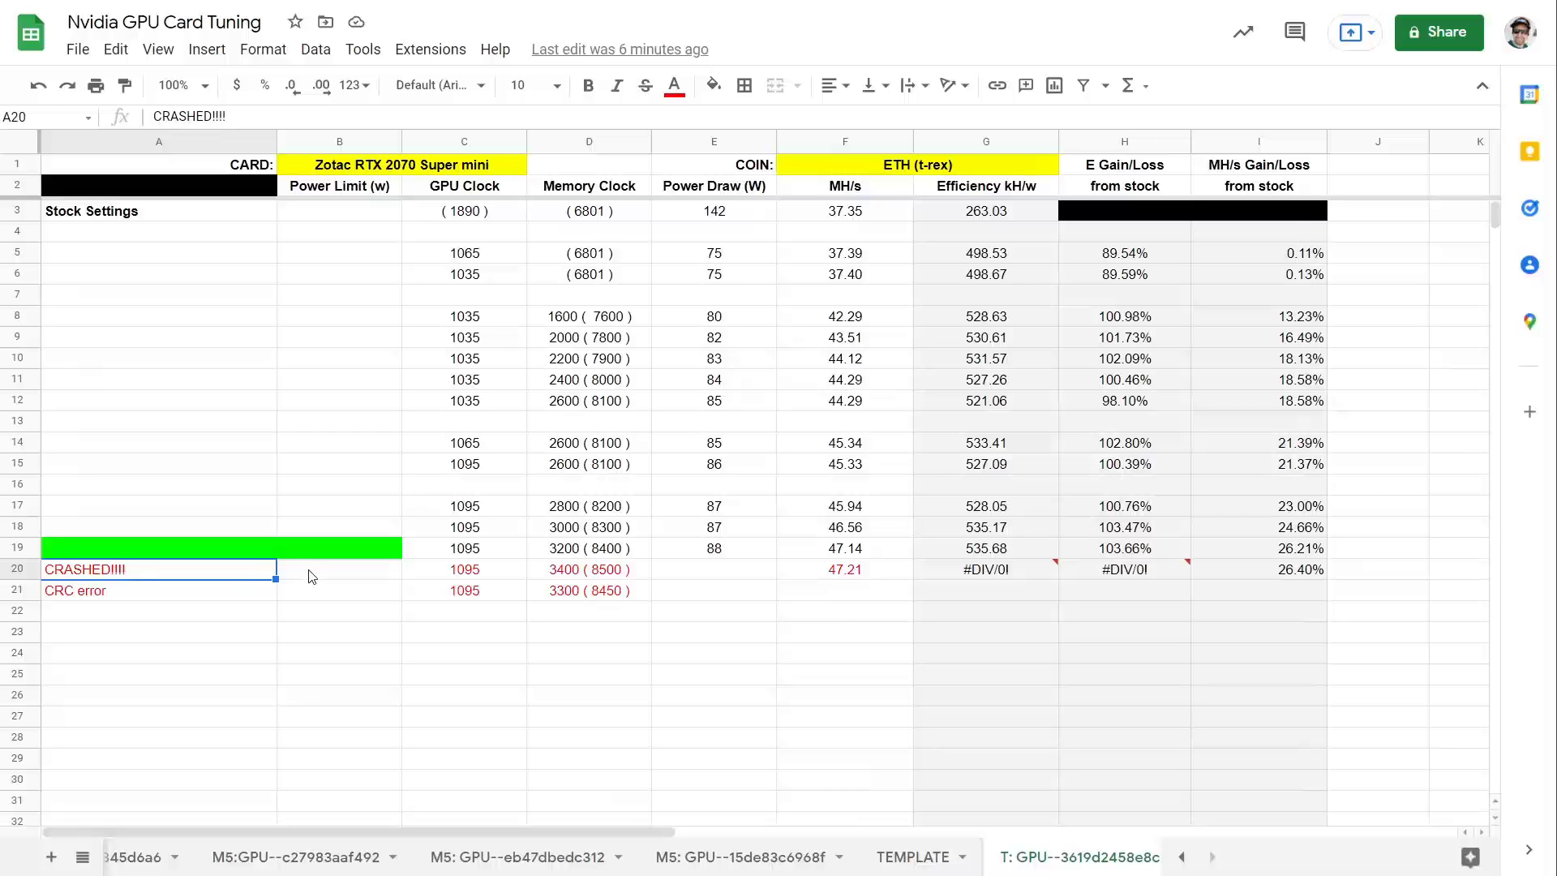
left_click_drag(308, 578, 191, 583)
key("ctrl+c")
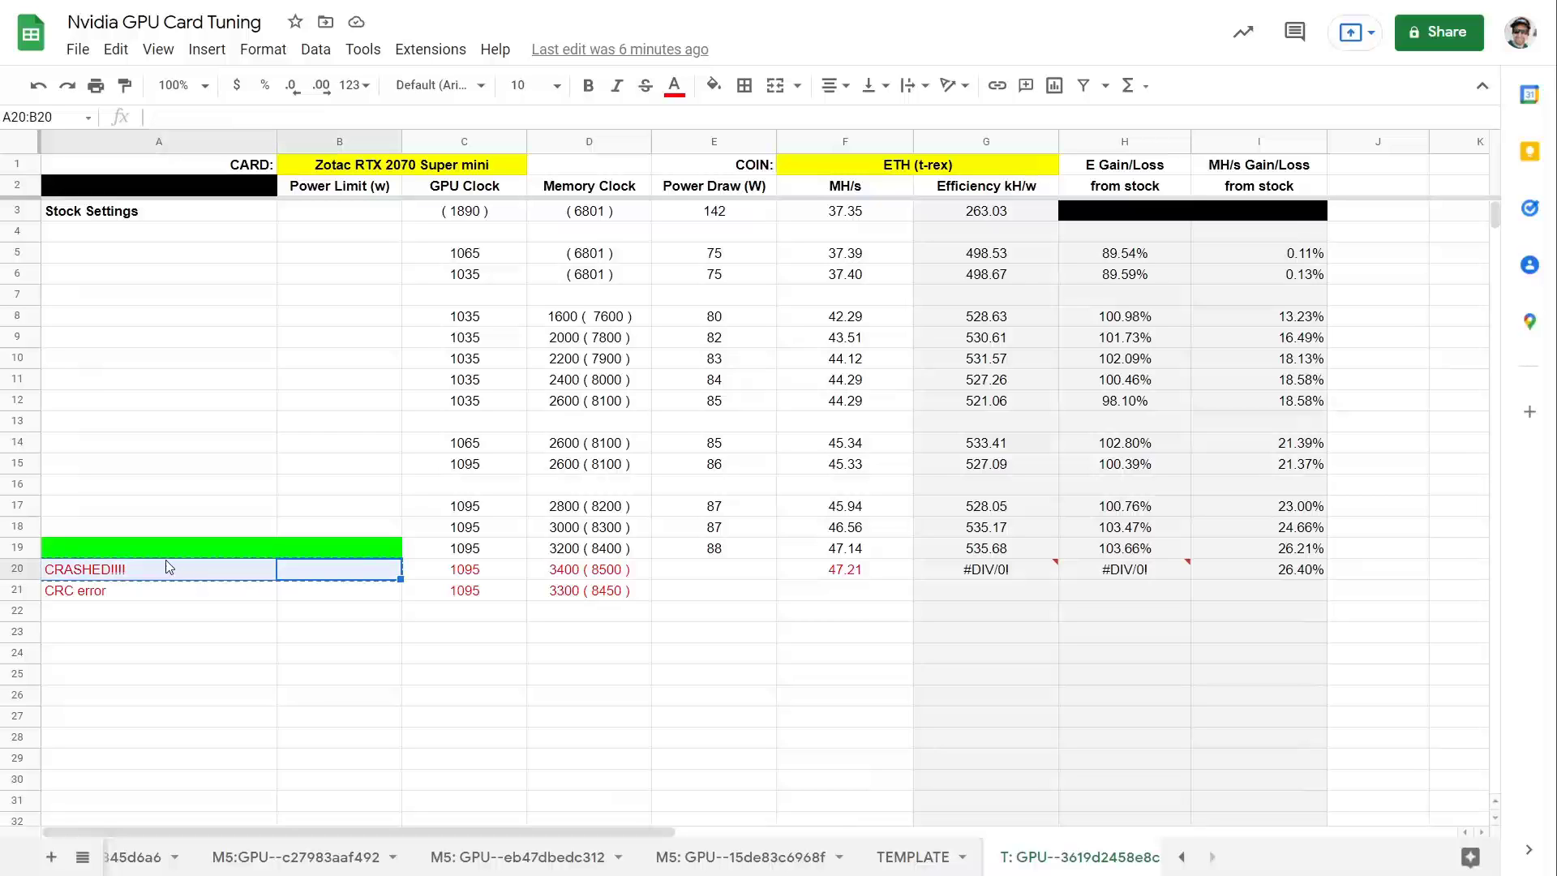
left_click(162, 547)
key("ctrl+v")
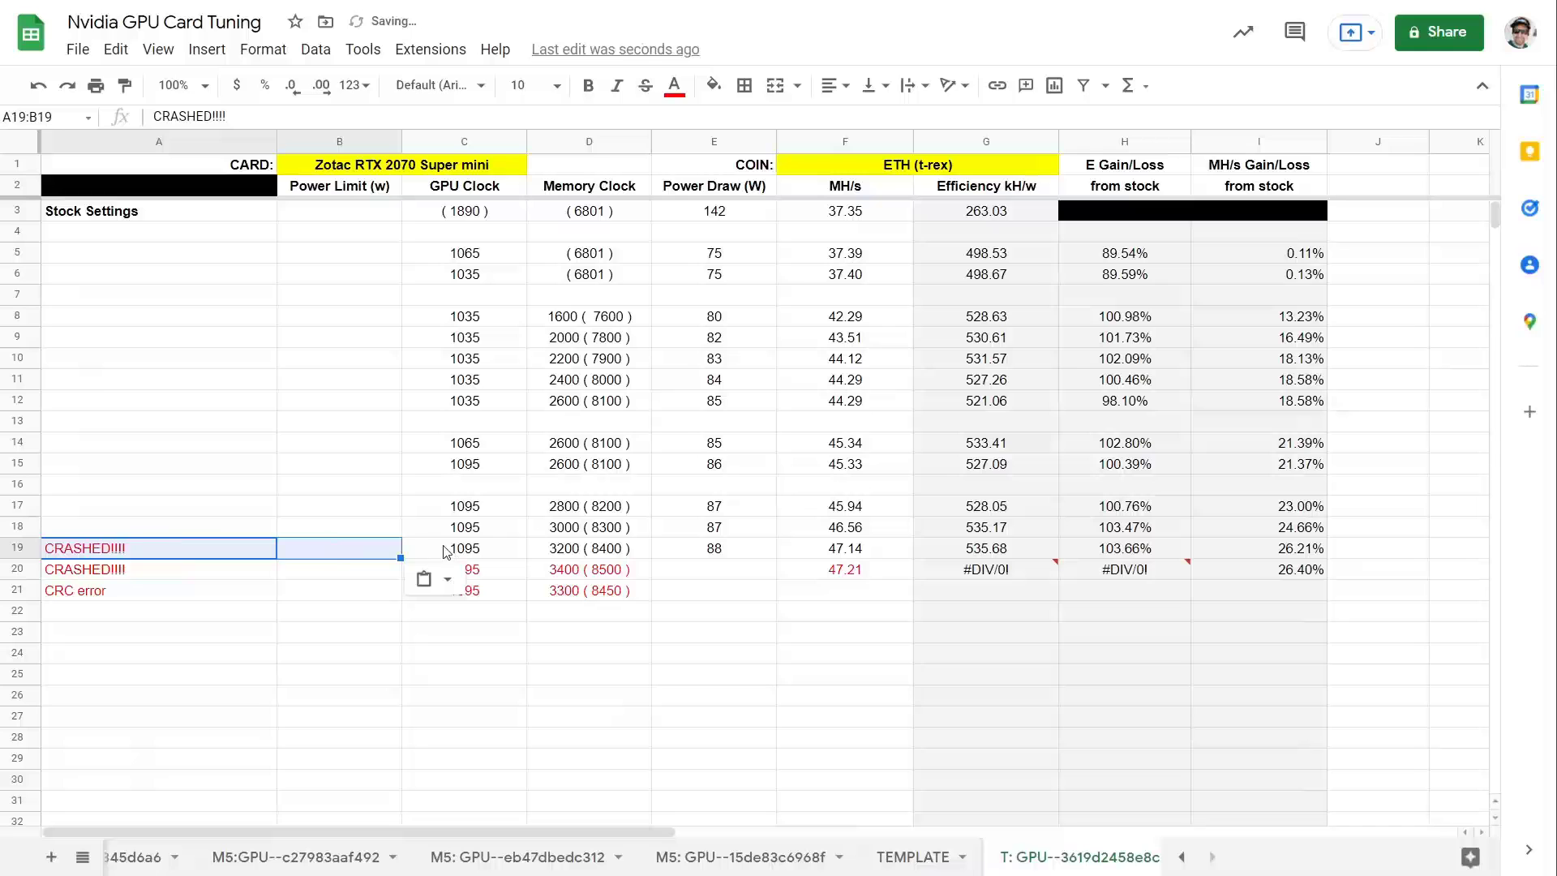
left_click_drag(448, 550, 831, 550)
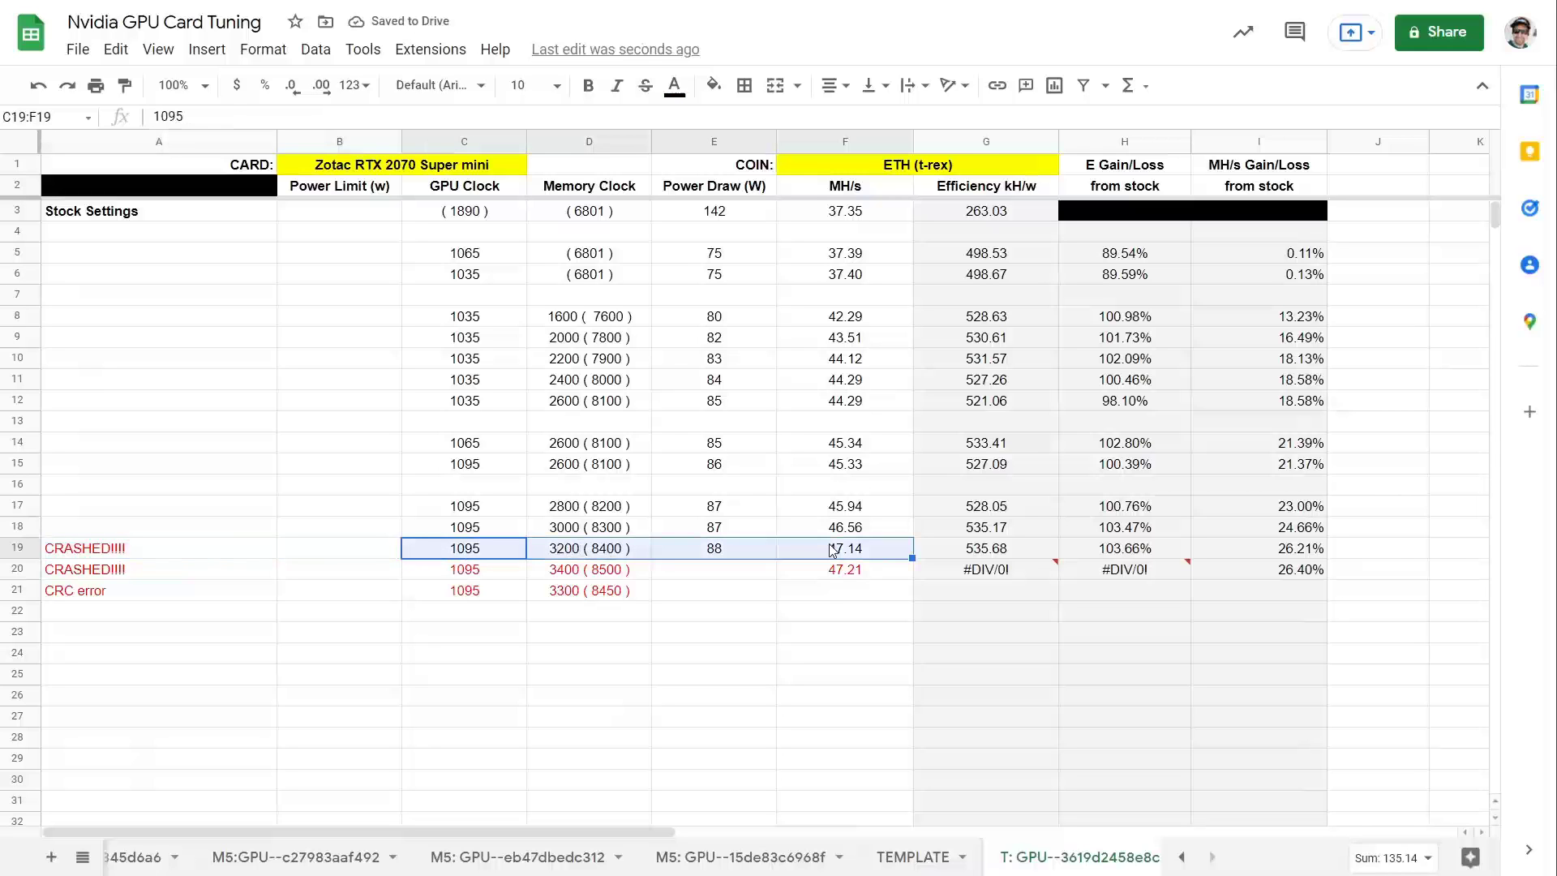
left_click(714, 84)
left_click(746, 280)
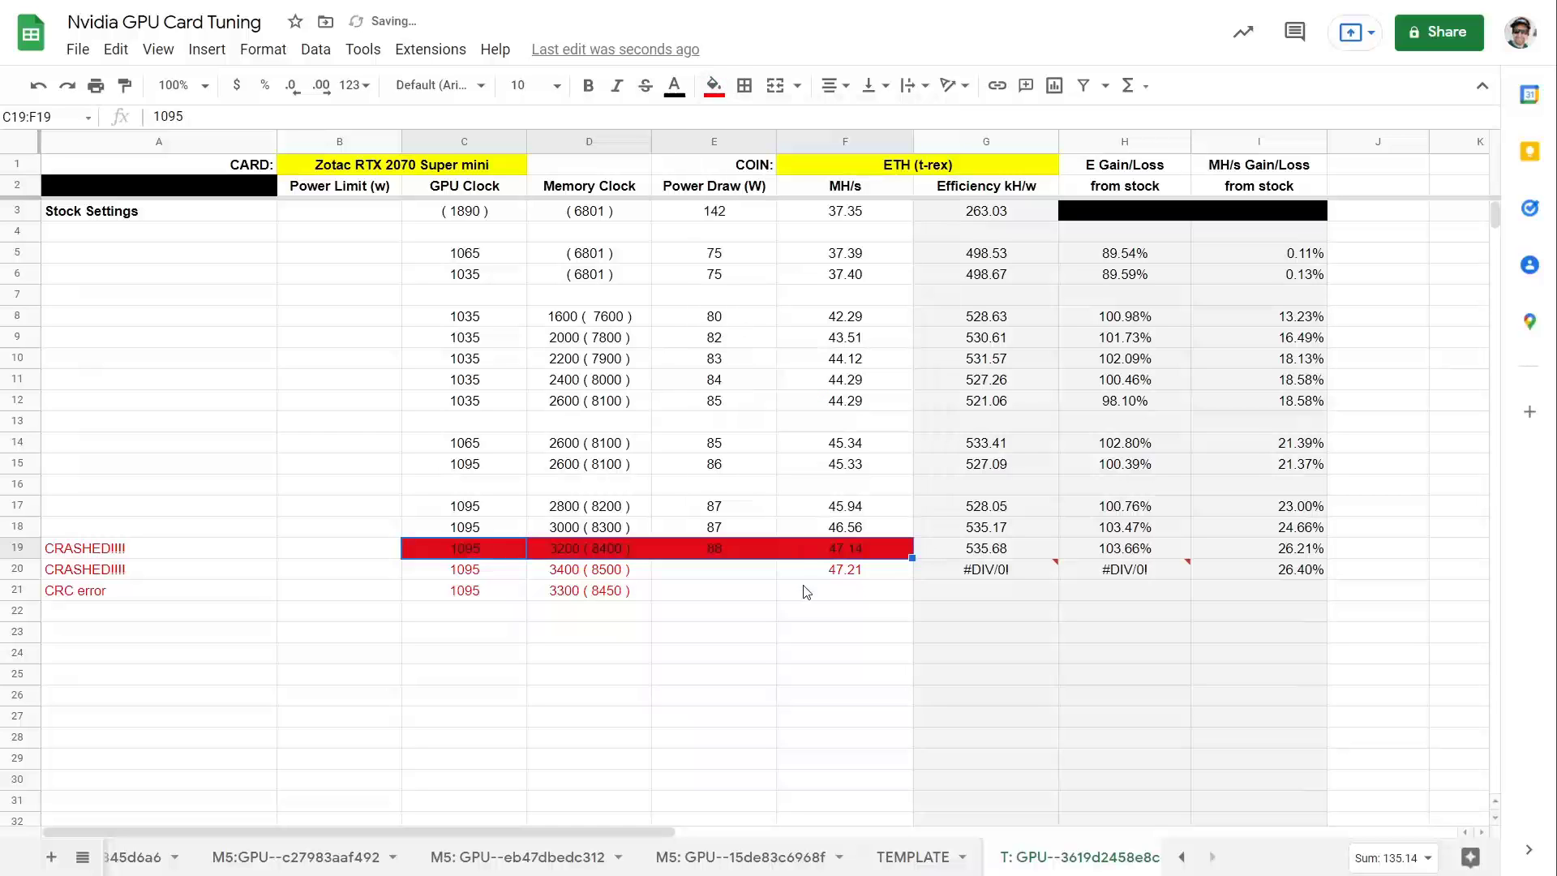
left_click(815, 699)
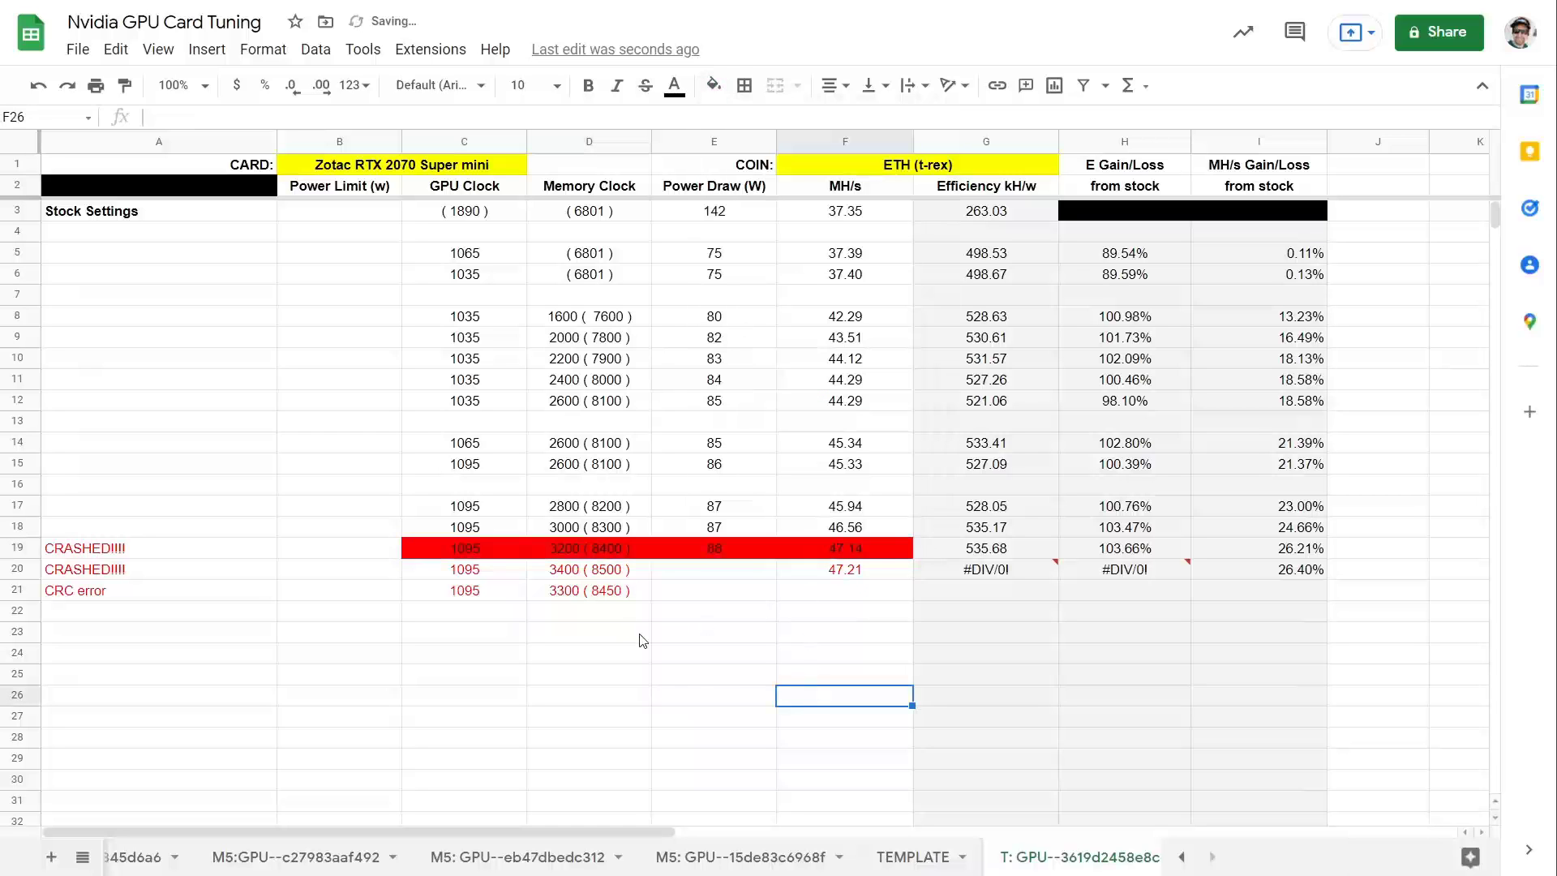
left_click(704, 699)
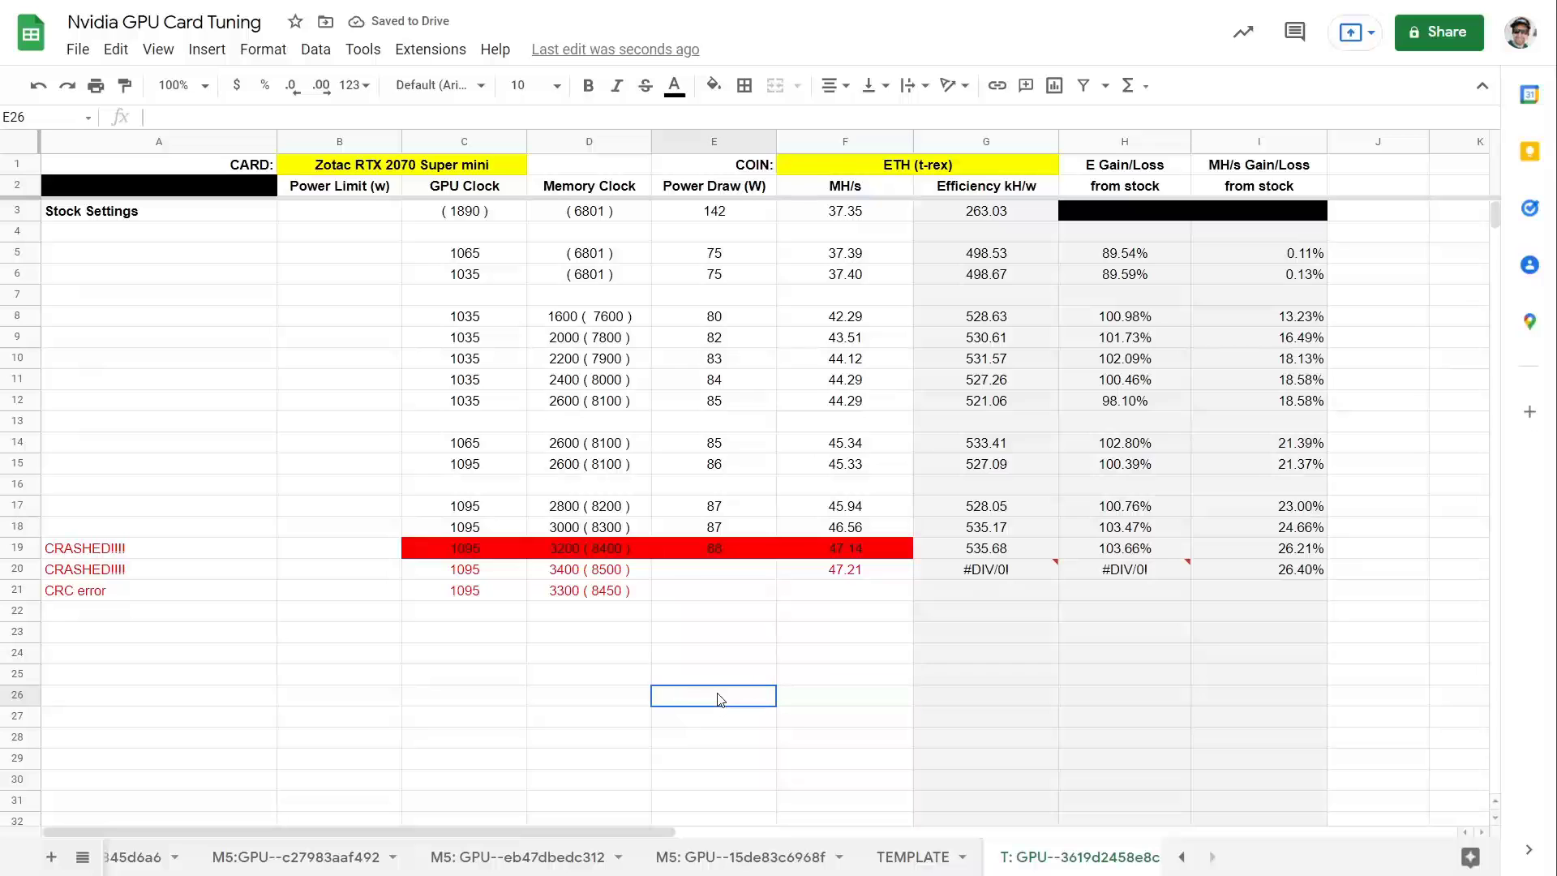
key("ctrl+z")
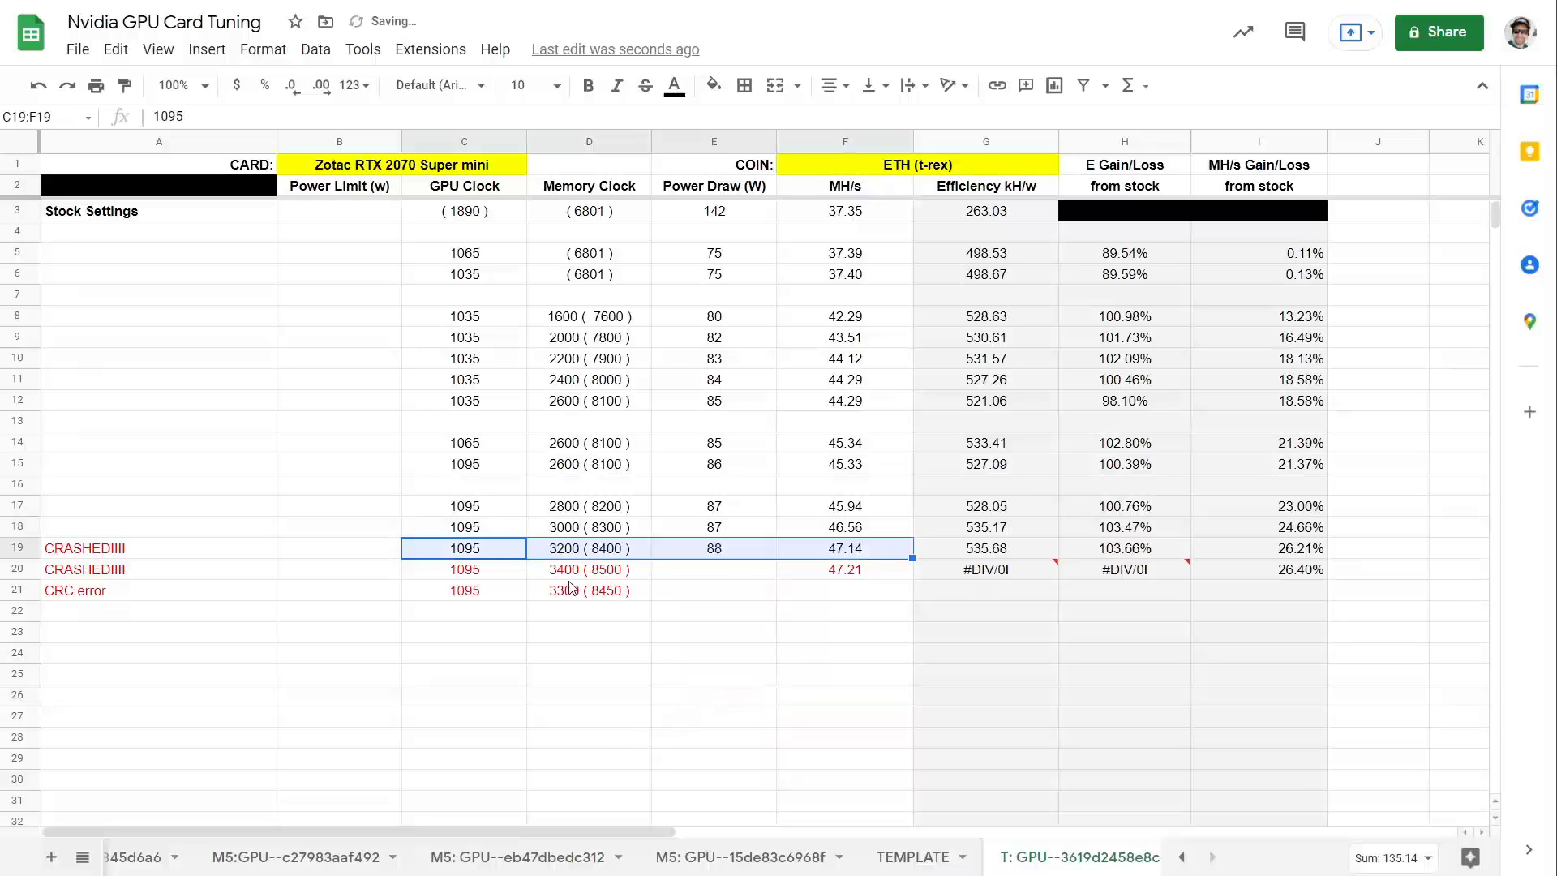
Step: Colour the text of C19:F19, the 3200 memory clock row, red
left_click_drag(472, 550, 816, 551)
left_click(674, 84)
left_click(707, 279)
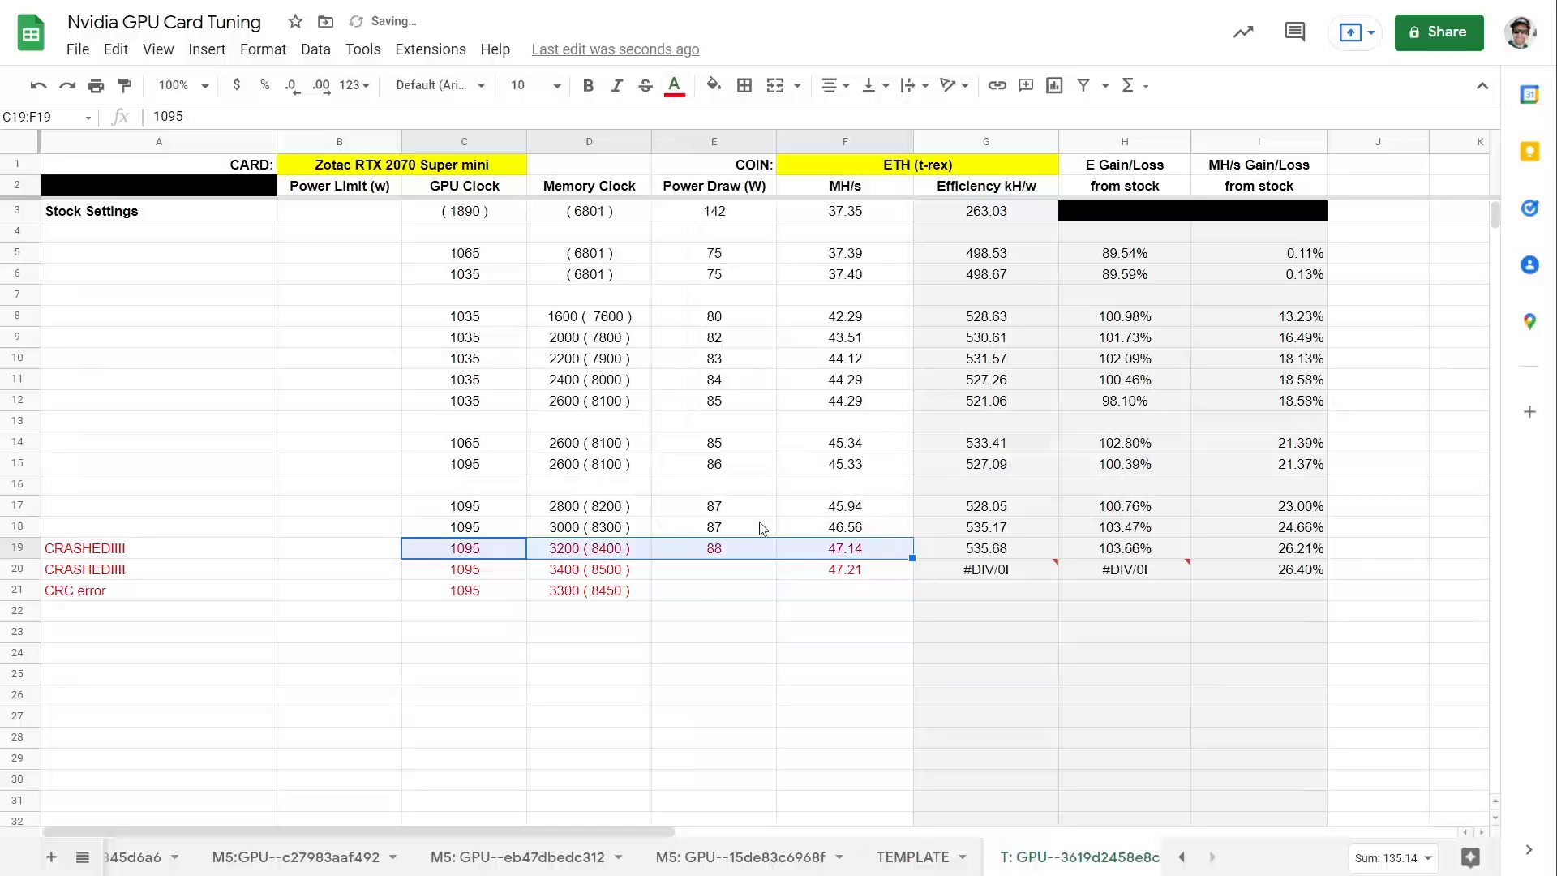
left_click(801, 614)
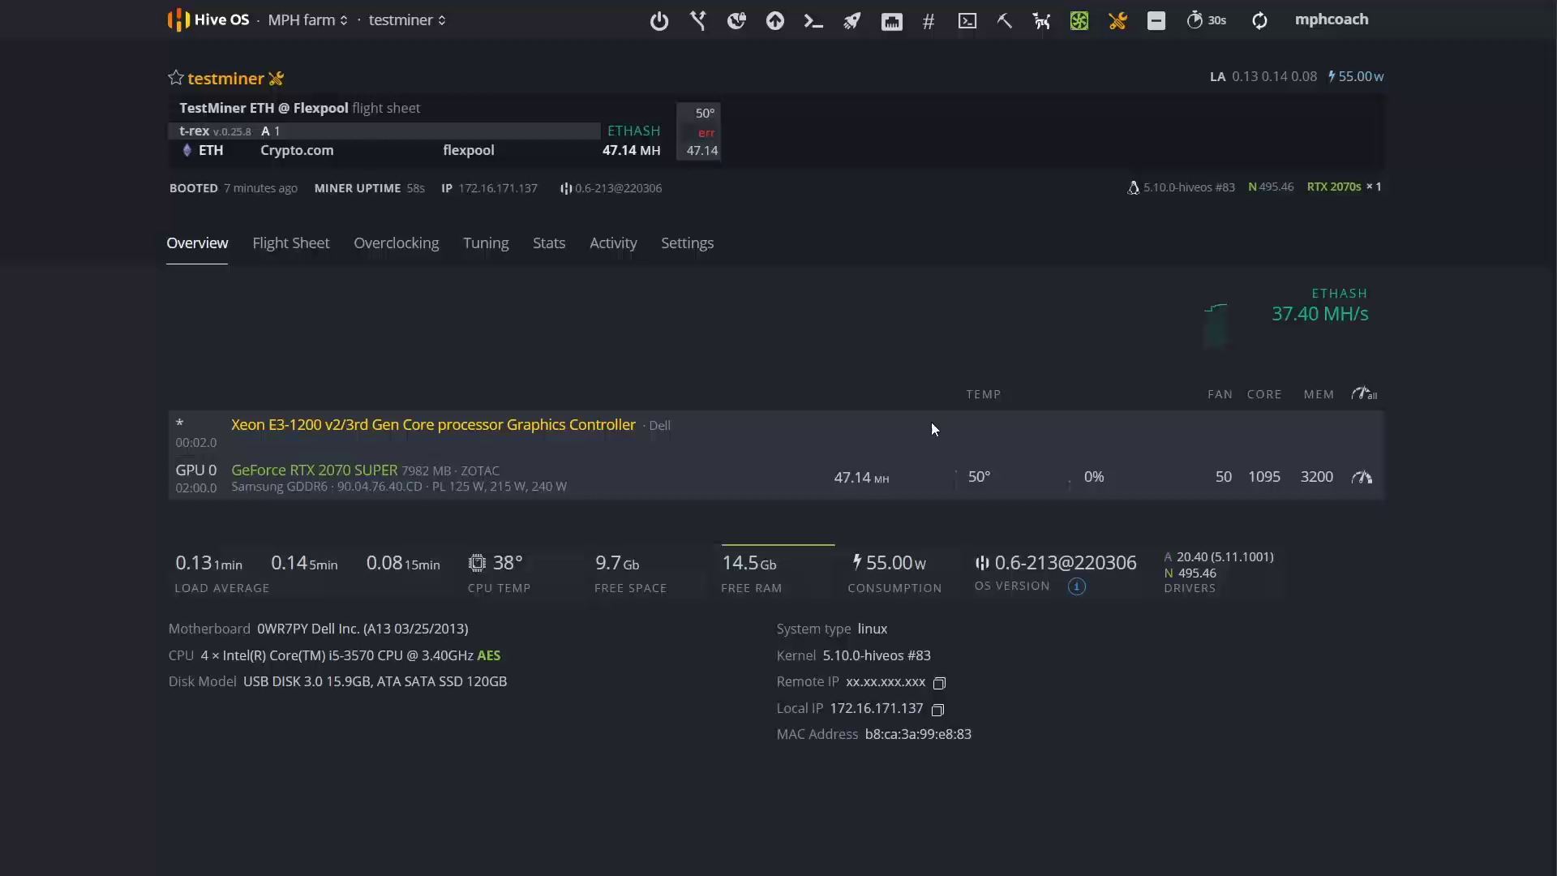
Step: Switch to Hive OS and apply a 3000 MHz memory clock to GPU 0's overclock configuration
left_click(1365, 479)
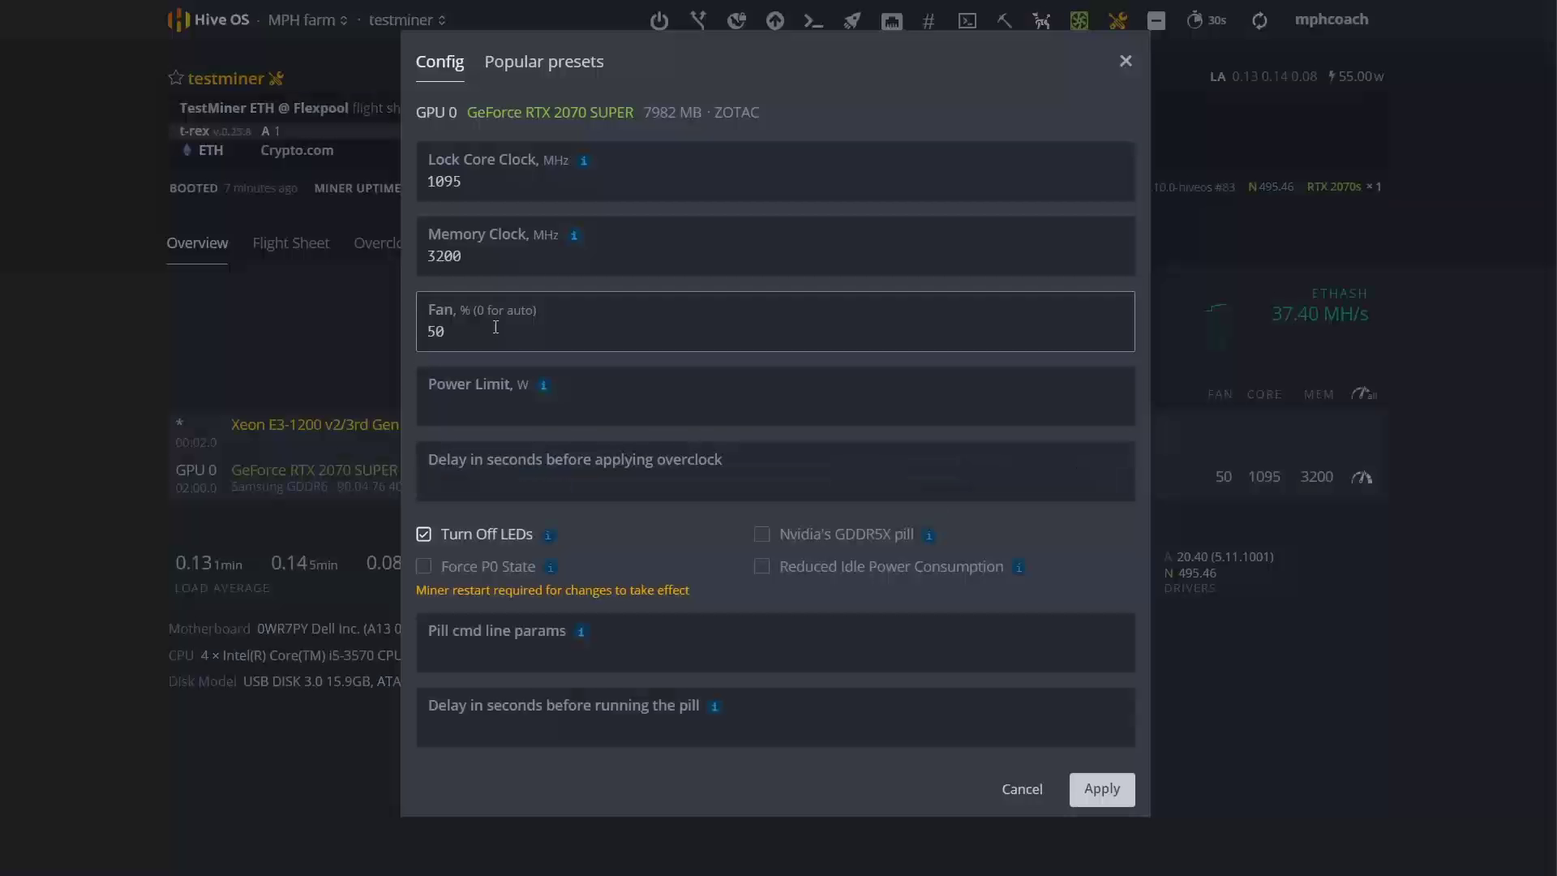
left_click_drag(469, 256, 375, 245)
type("300")
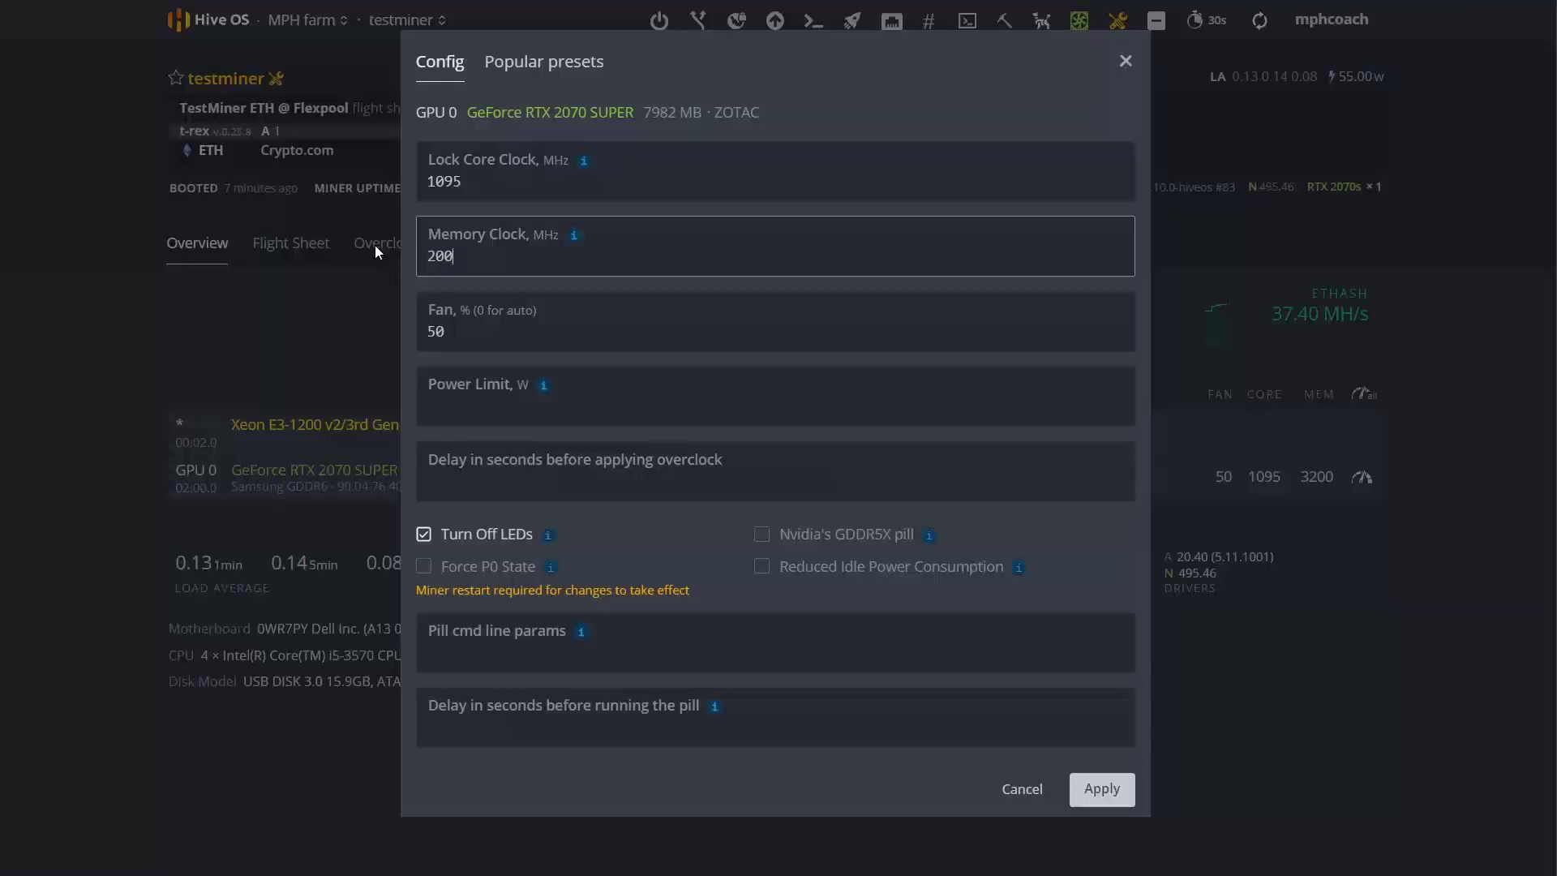
key("BackSpace")
key("BackSpace")
key("BackSpace")
type("3000")
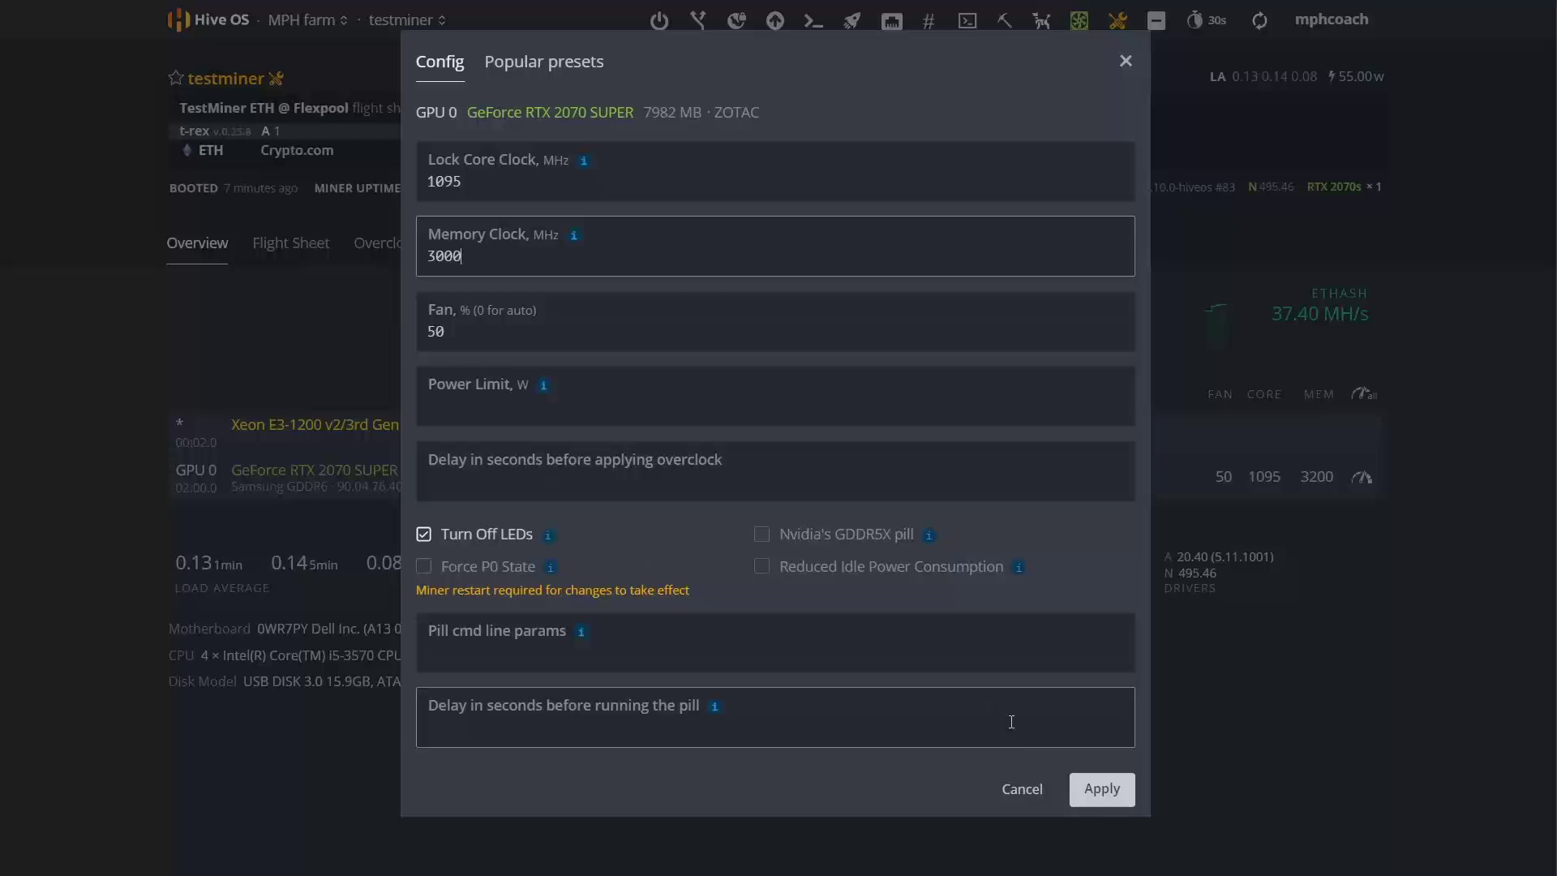
left_click(1100, 789)
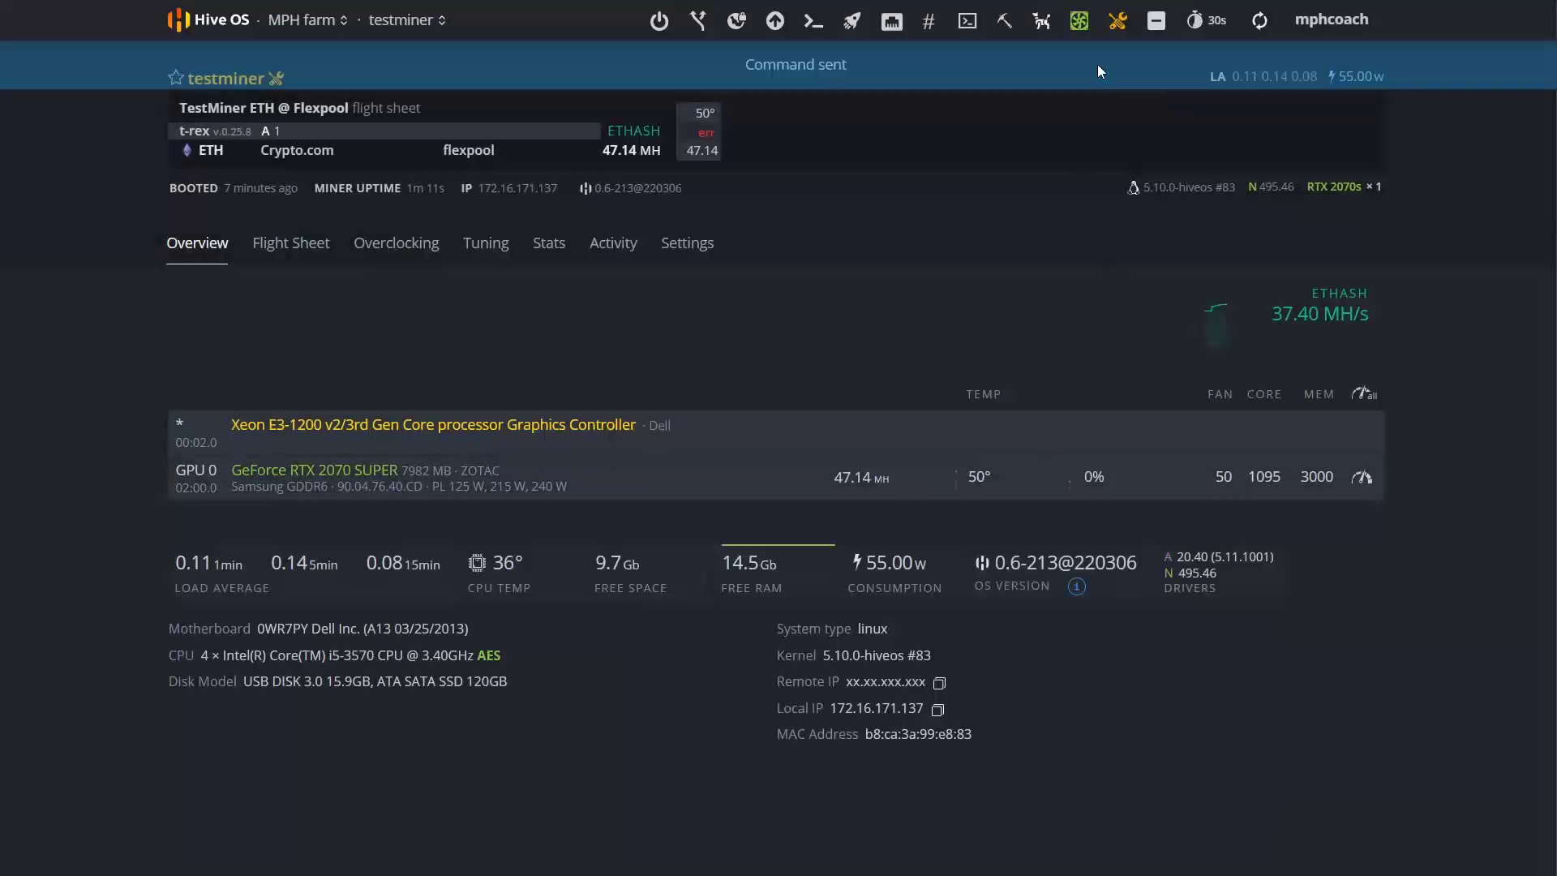
Step: Disable the worker's maintenance mode, apply the change and reboot the worker
left_click(1120, 24)
left_click(1164, 169)
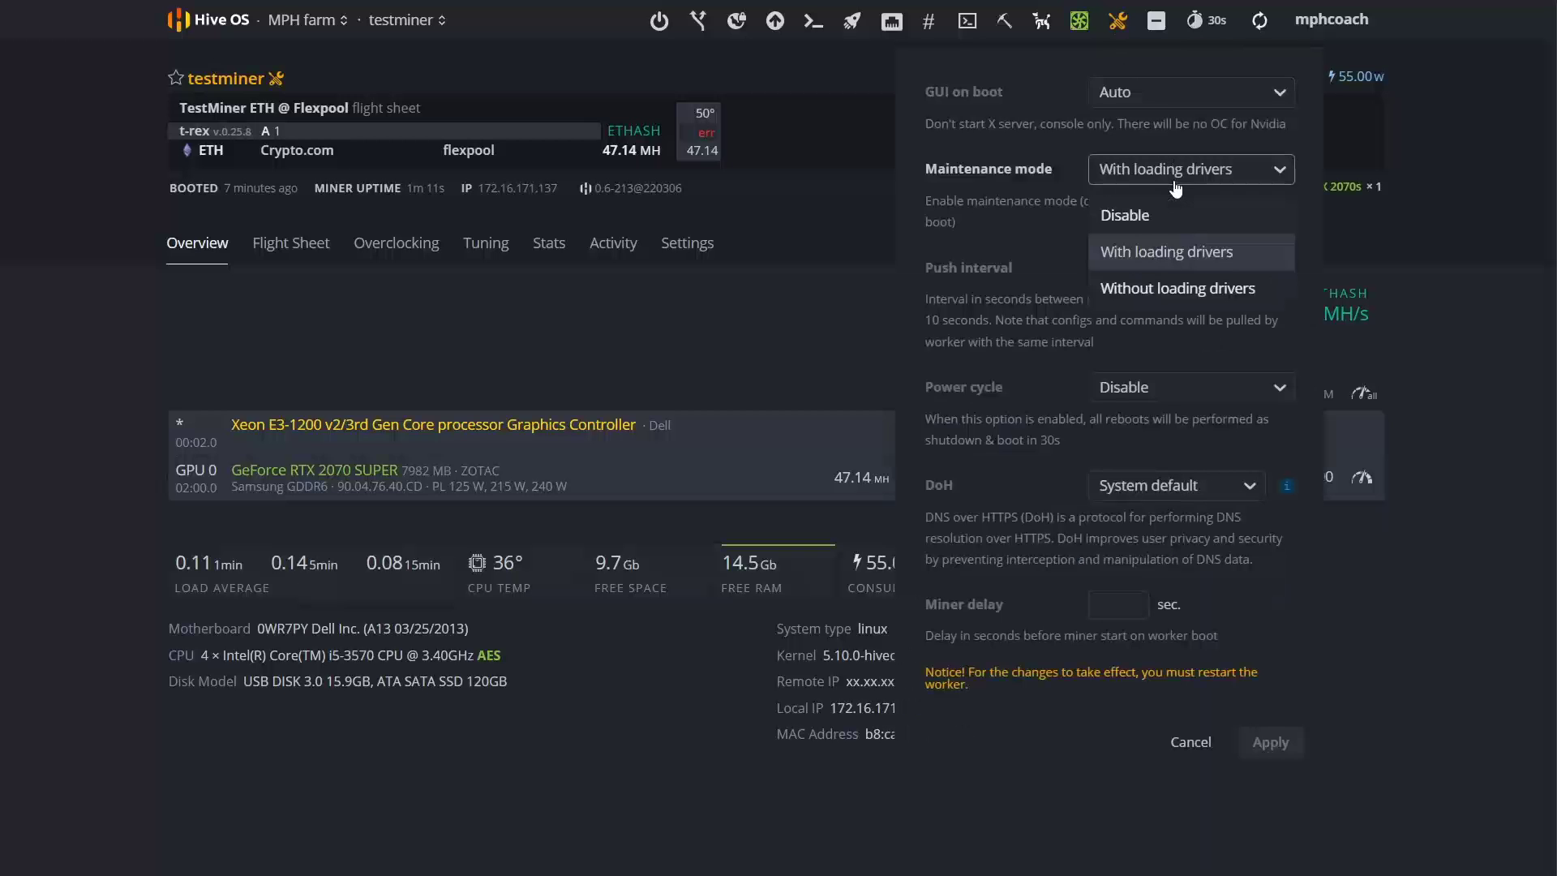
left_click(1162, 219)
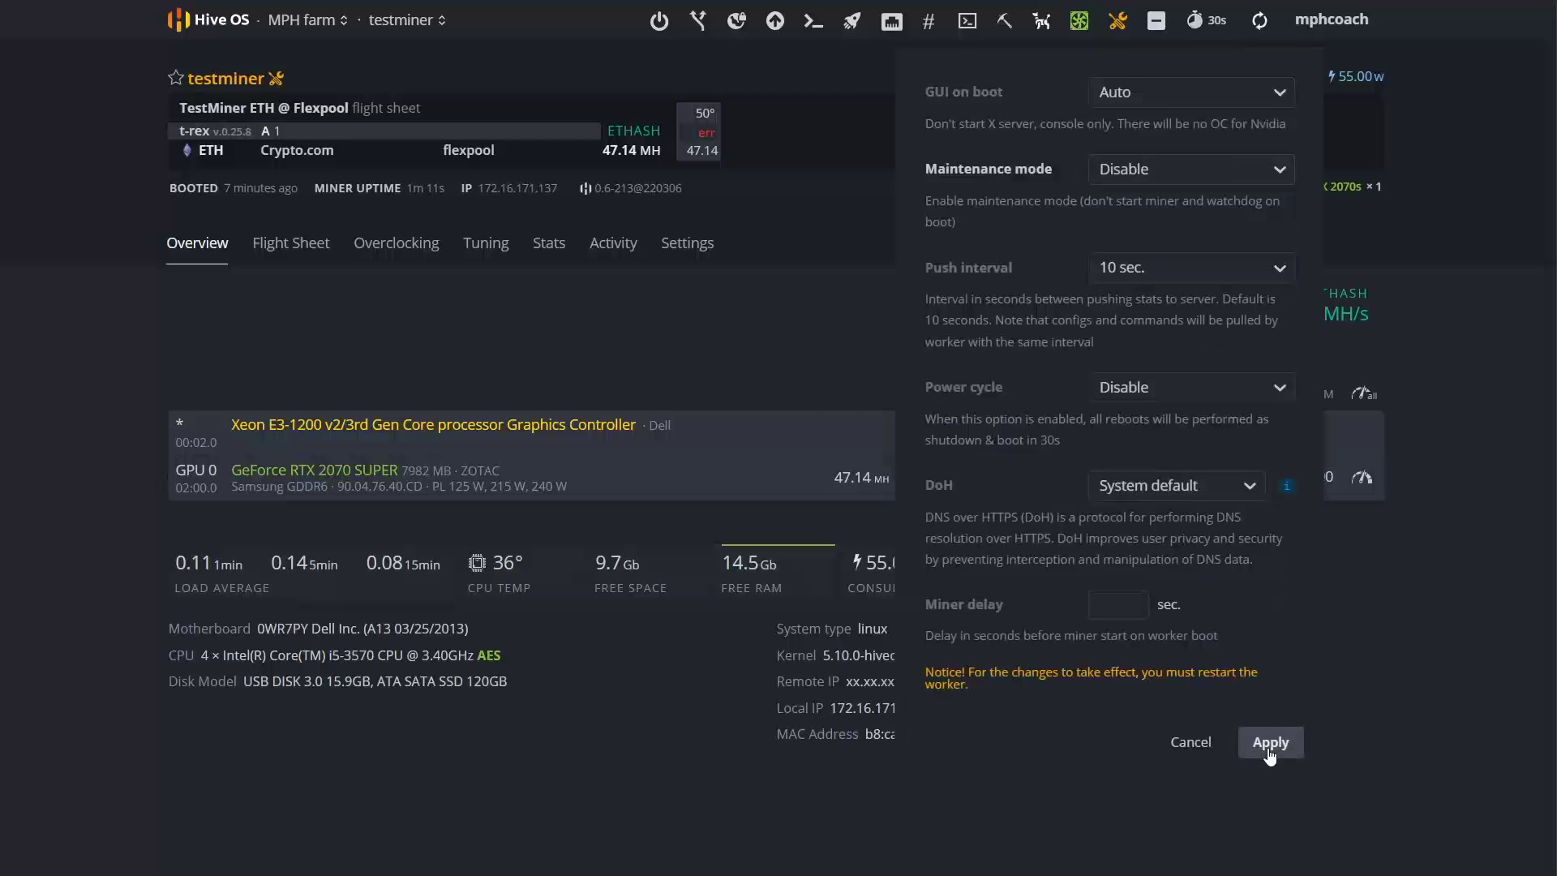
left_click(1270, 742)
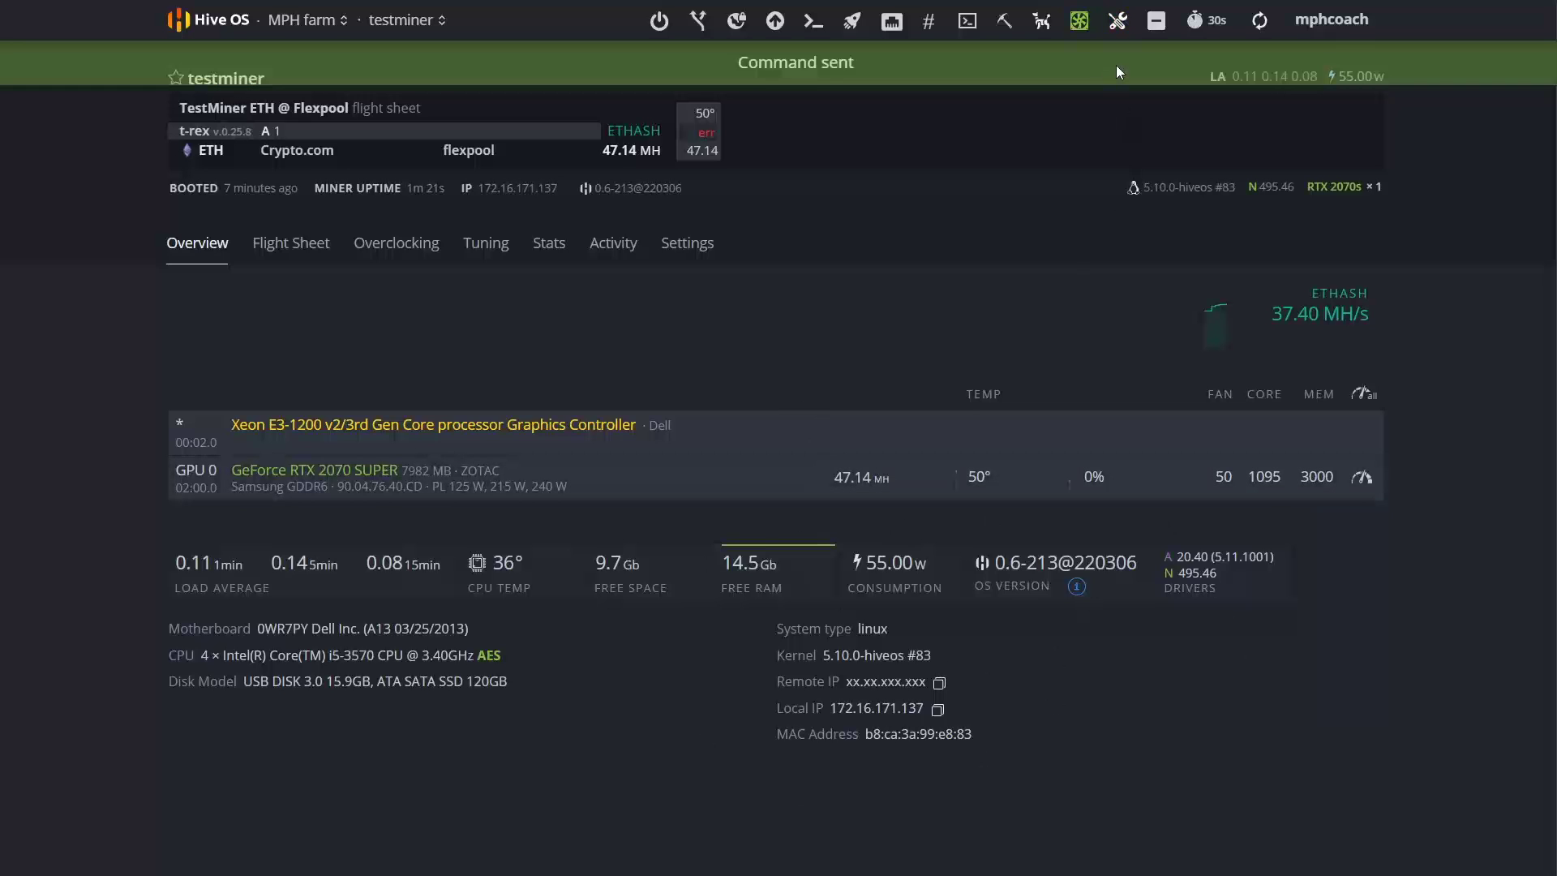
left_click(659, 20)
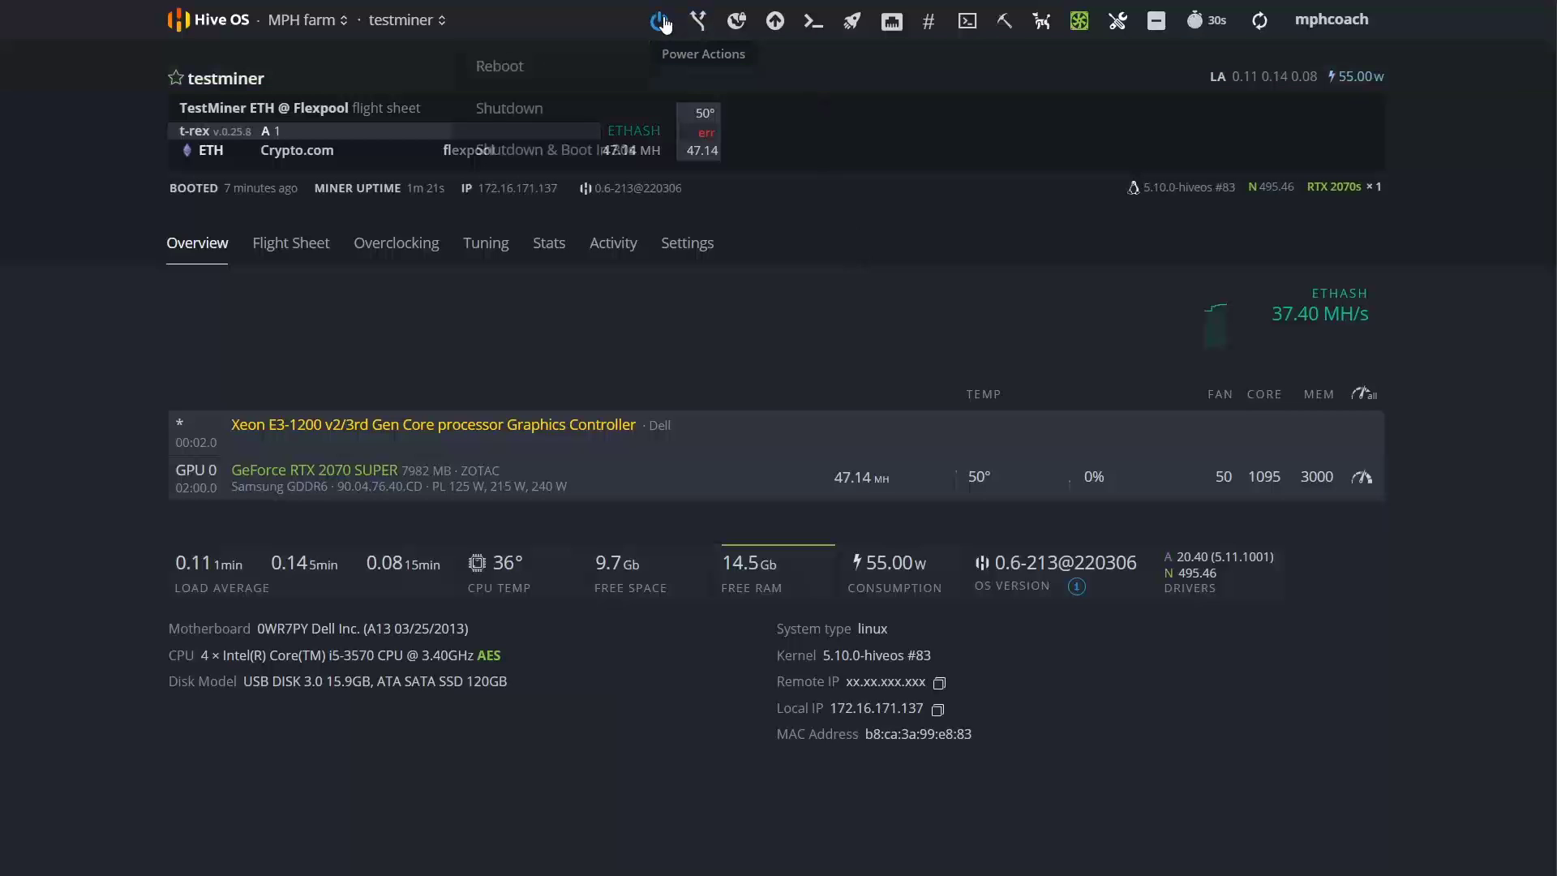
left_click(519, 70)
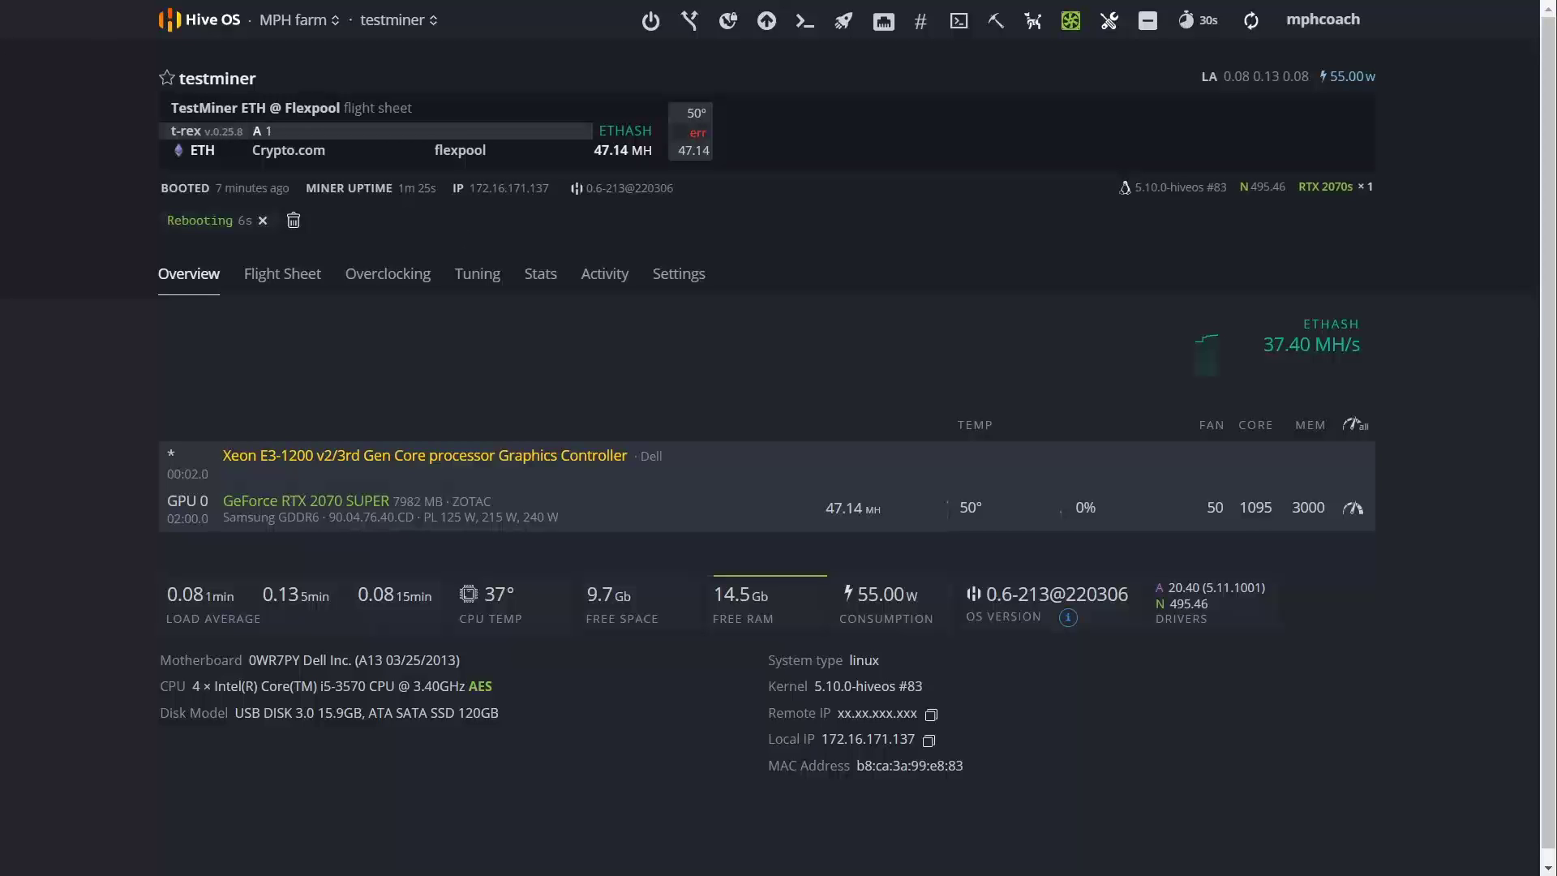
Step: Switch to the tuning spreadsheet and shade C15:F15, the 1095 core and 2600 memory row, gray
key("ctrl+Tab")
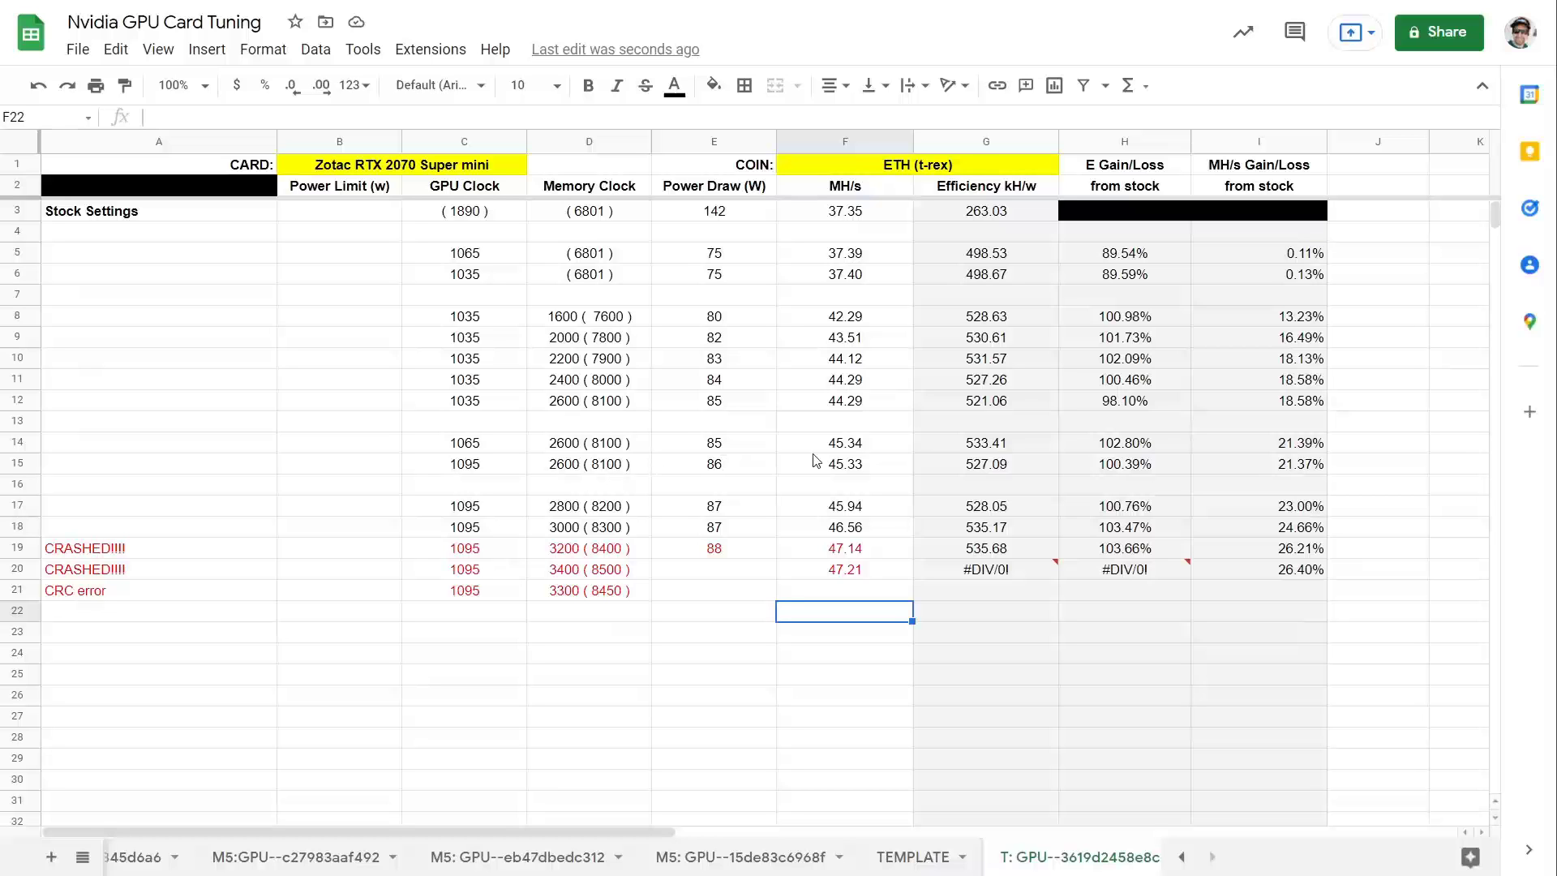
left_click_drag(815, 460, 473, 472)
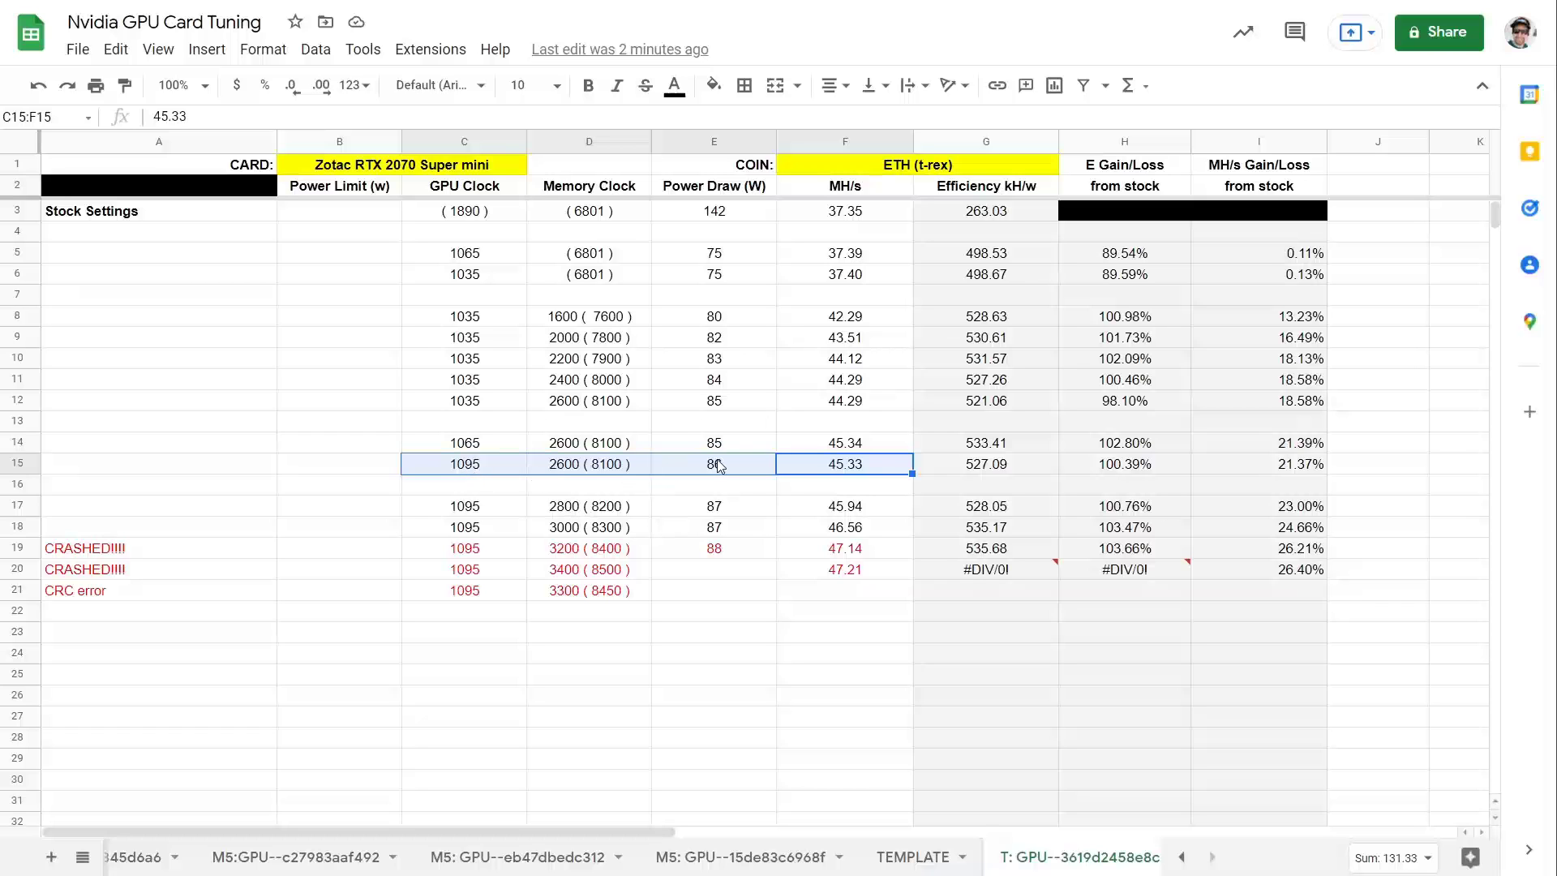
left_click(868, 450)
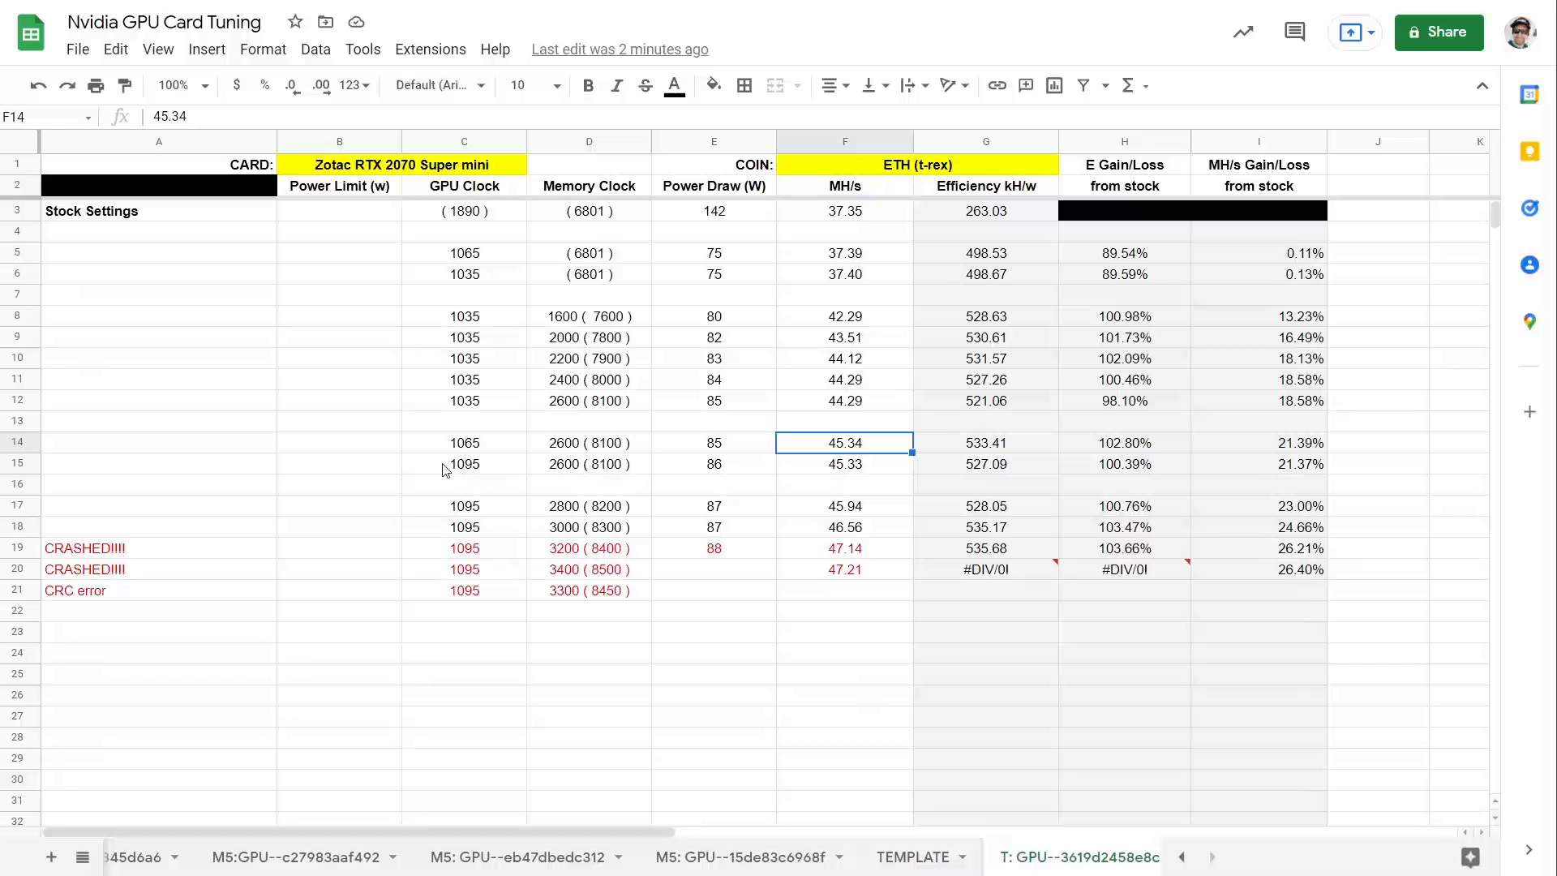
left_click_drag(491, 468, 835, 469)
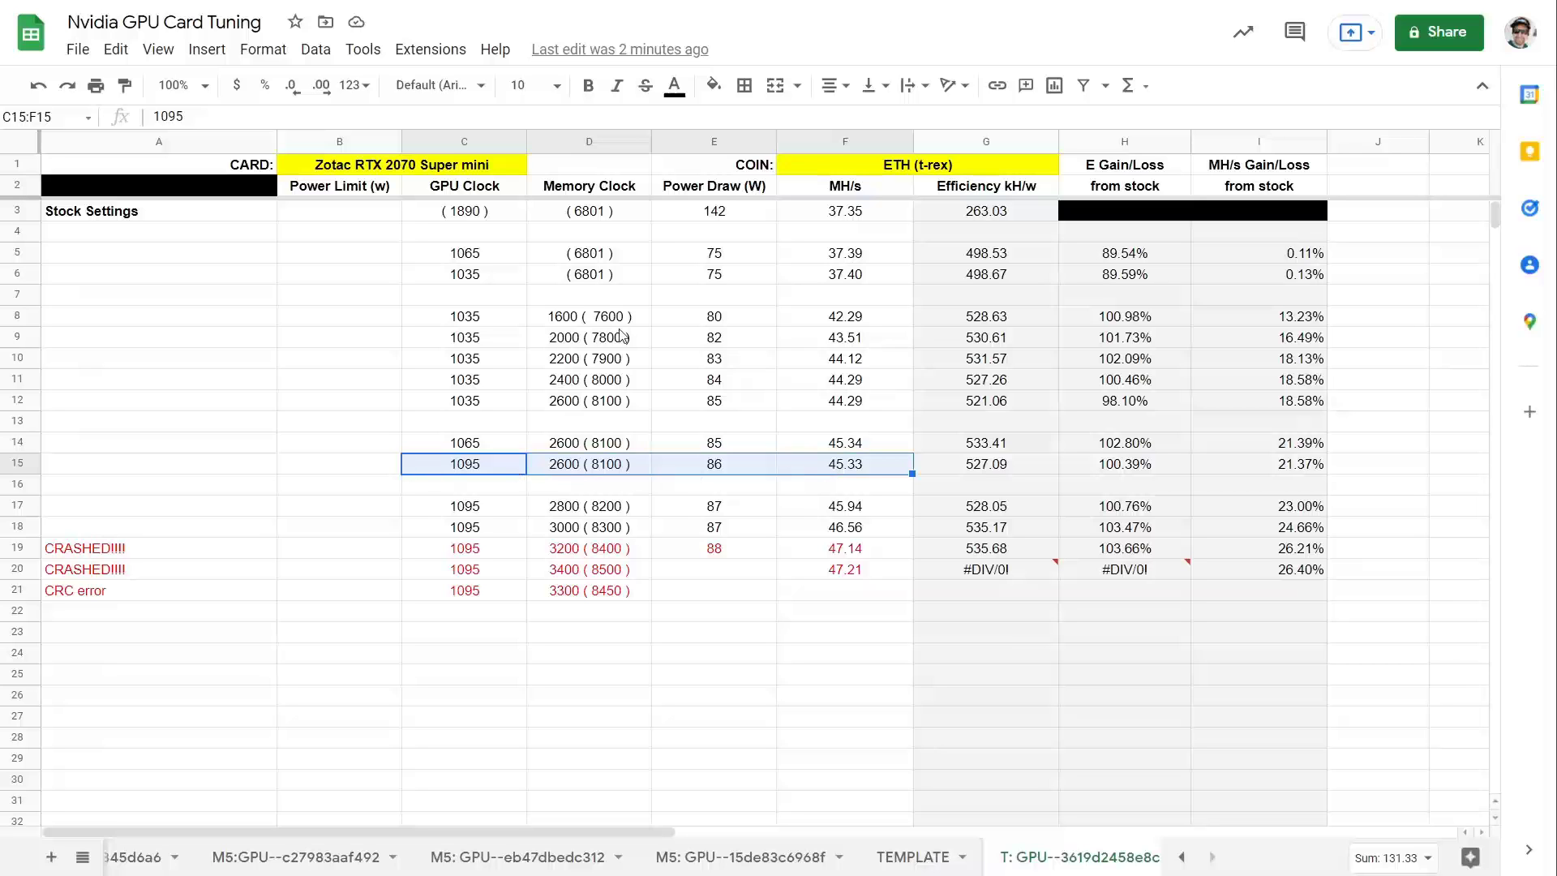
left_click(714, 85)
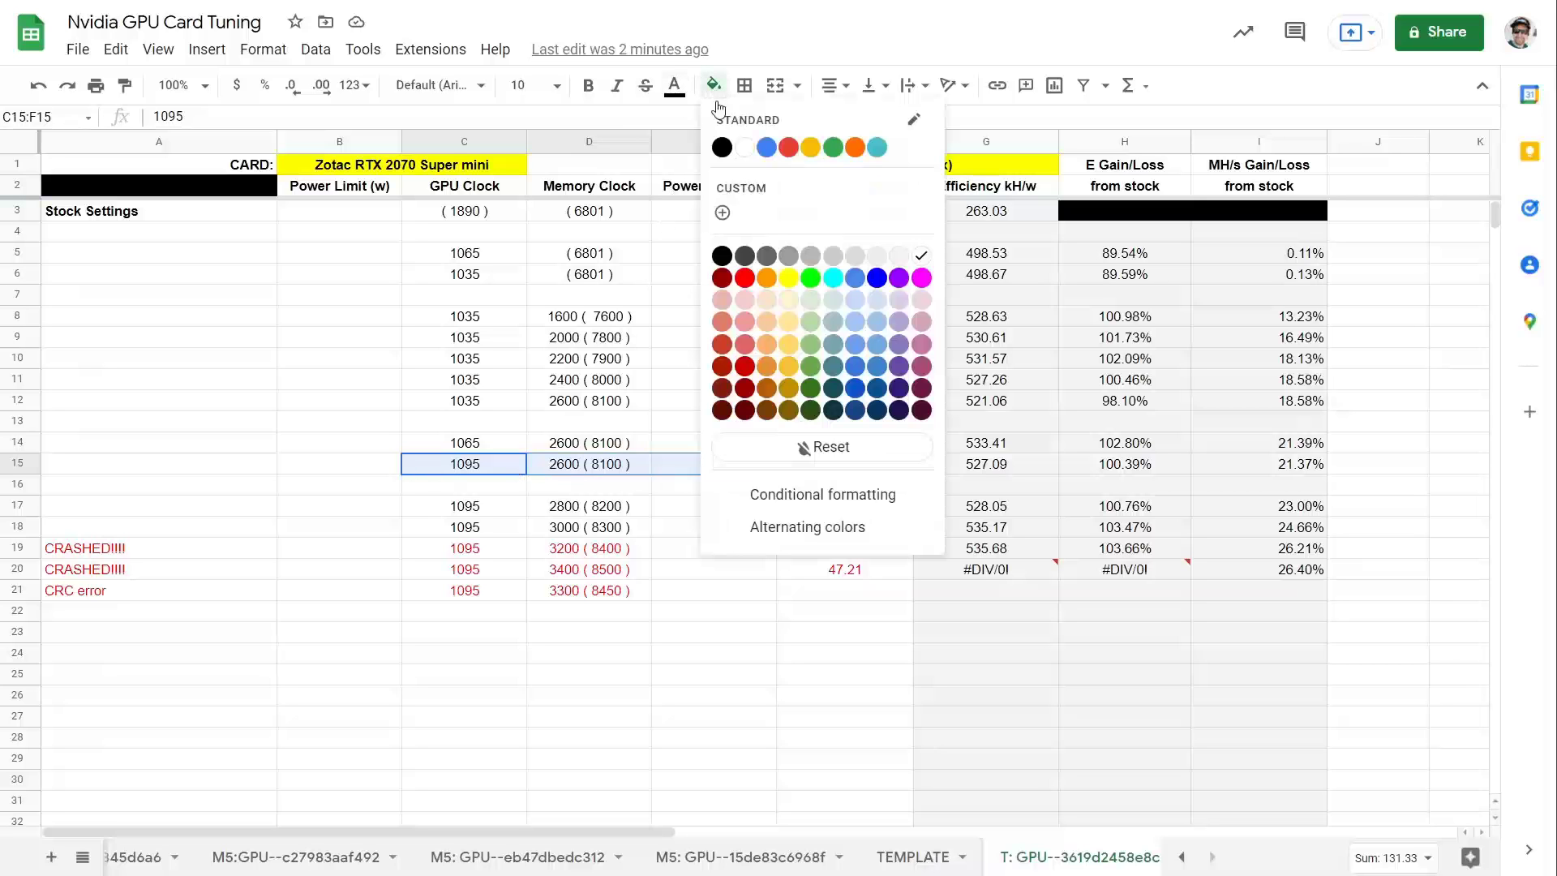
left_click(837, 257)
left_click(310, 384)
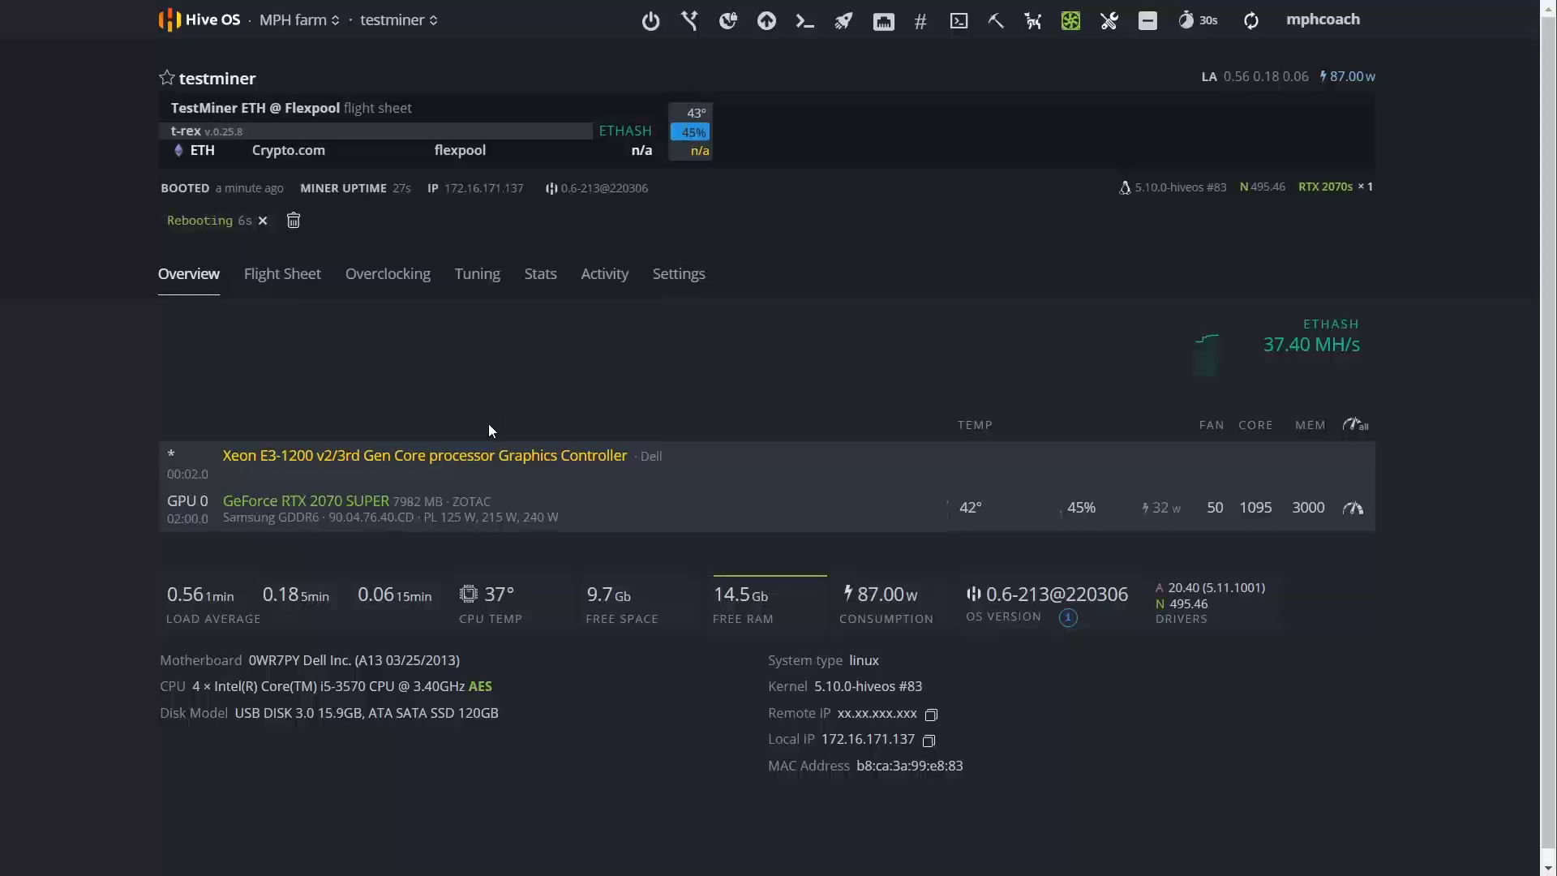
Step: Switch to Hive OS, refresh the rebooted worker's status and clear its notifications
left_click(1249, 22)
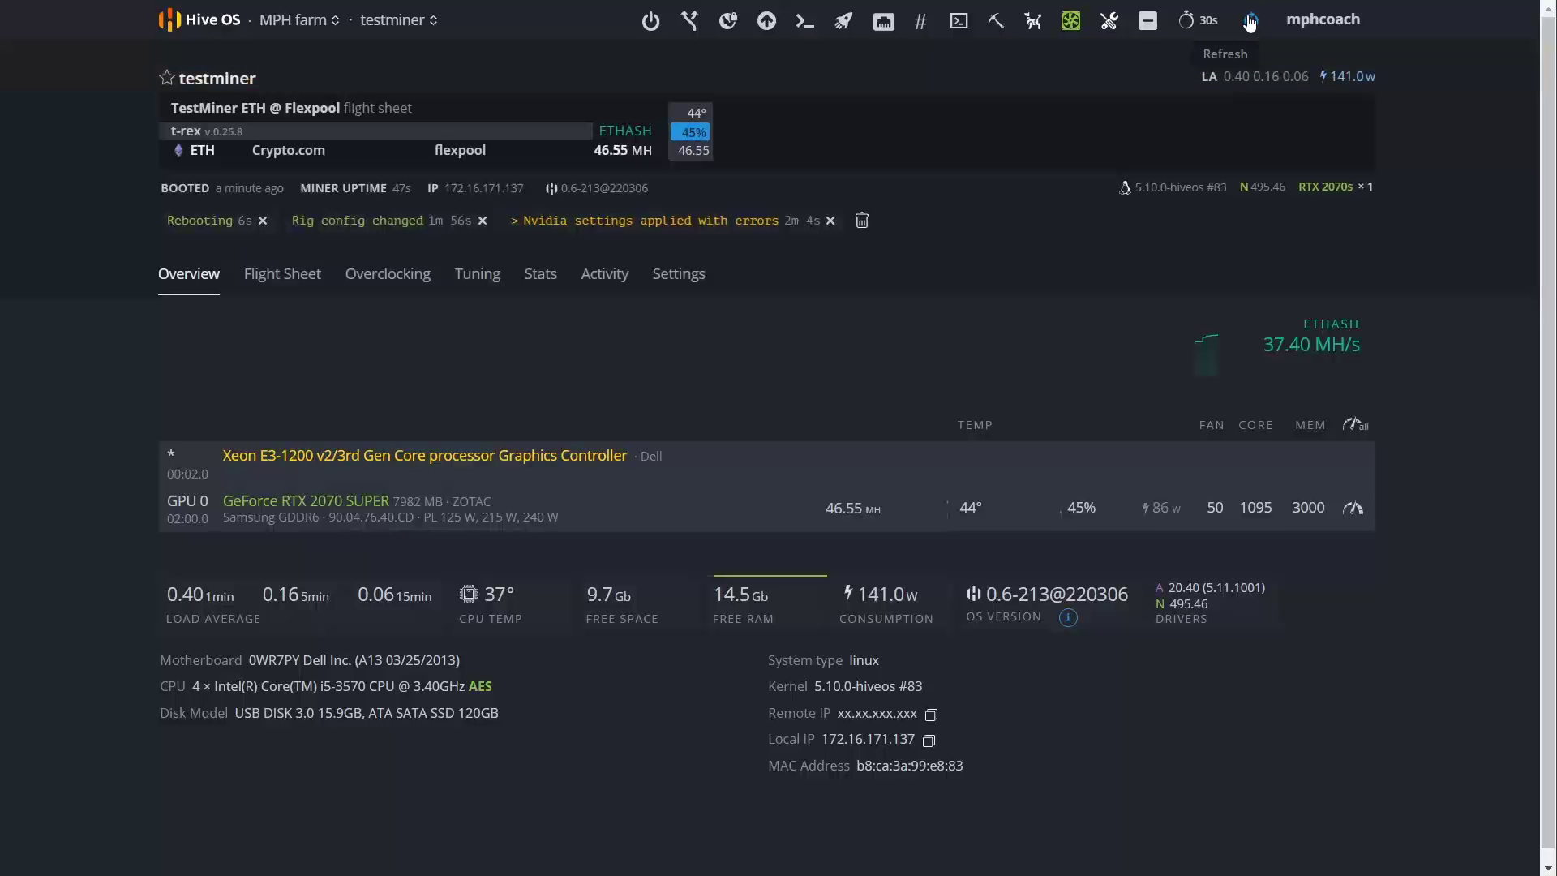
left_click(862, 223)
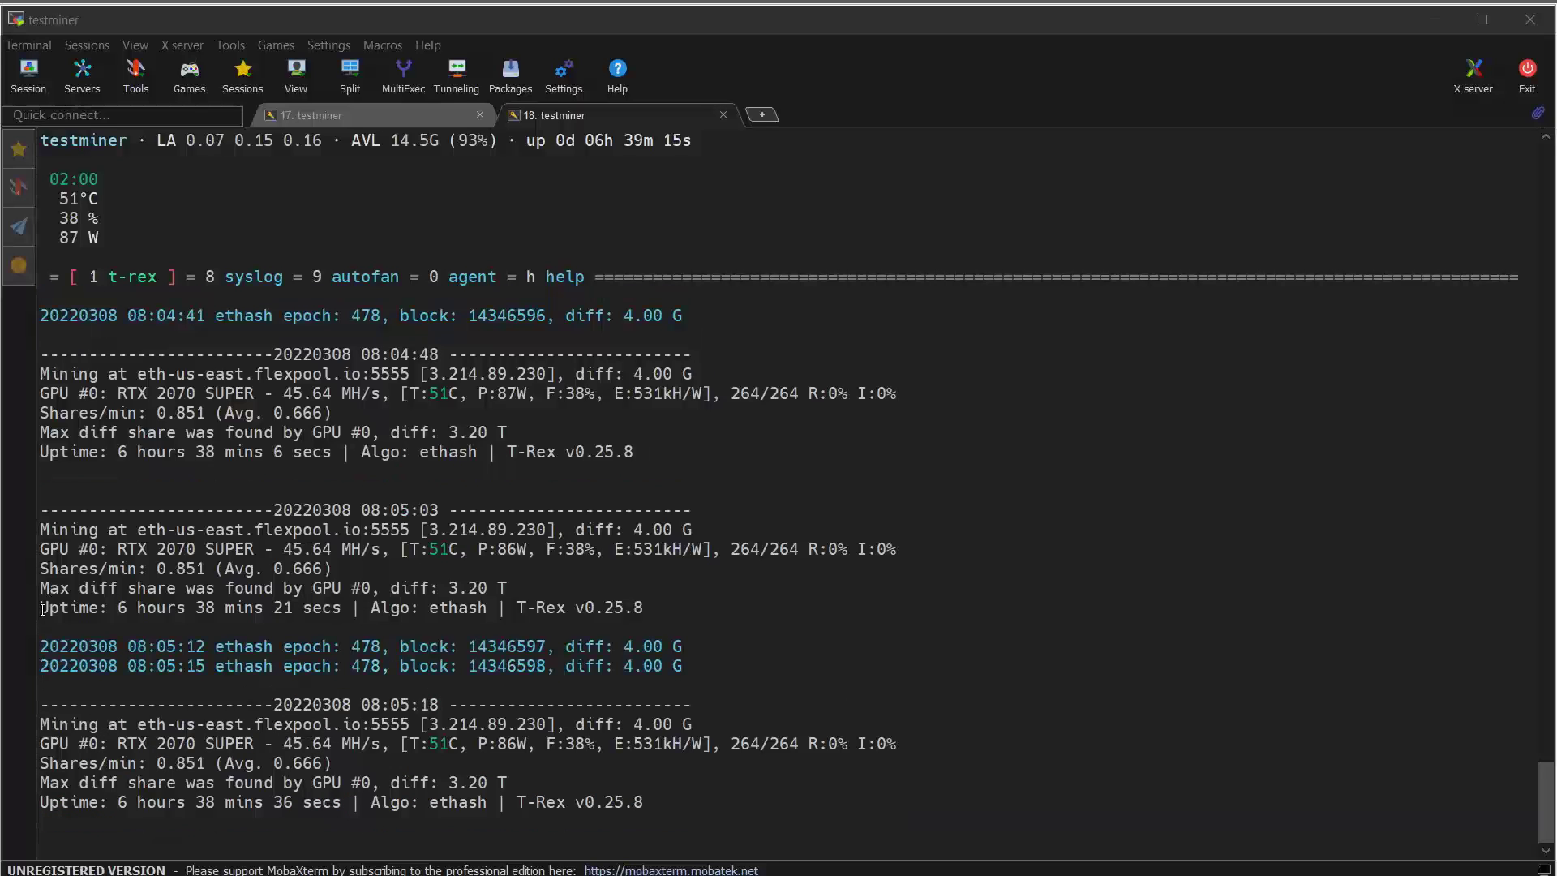
Step: Switch to MobaXterm and examine the miner's uptime and accepted share count in the log
left_click_drag(44, 608, 253, 609)
left_click(340, 609)
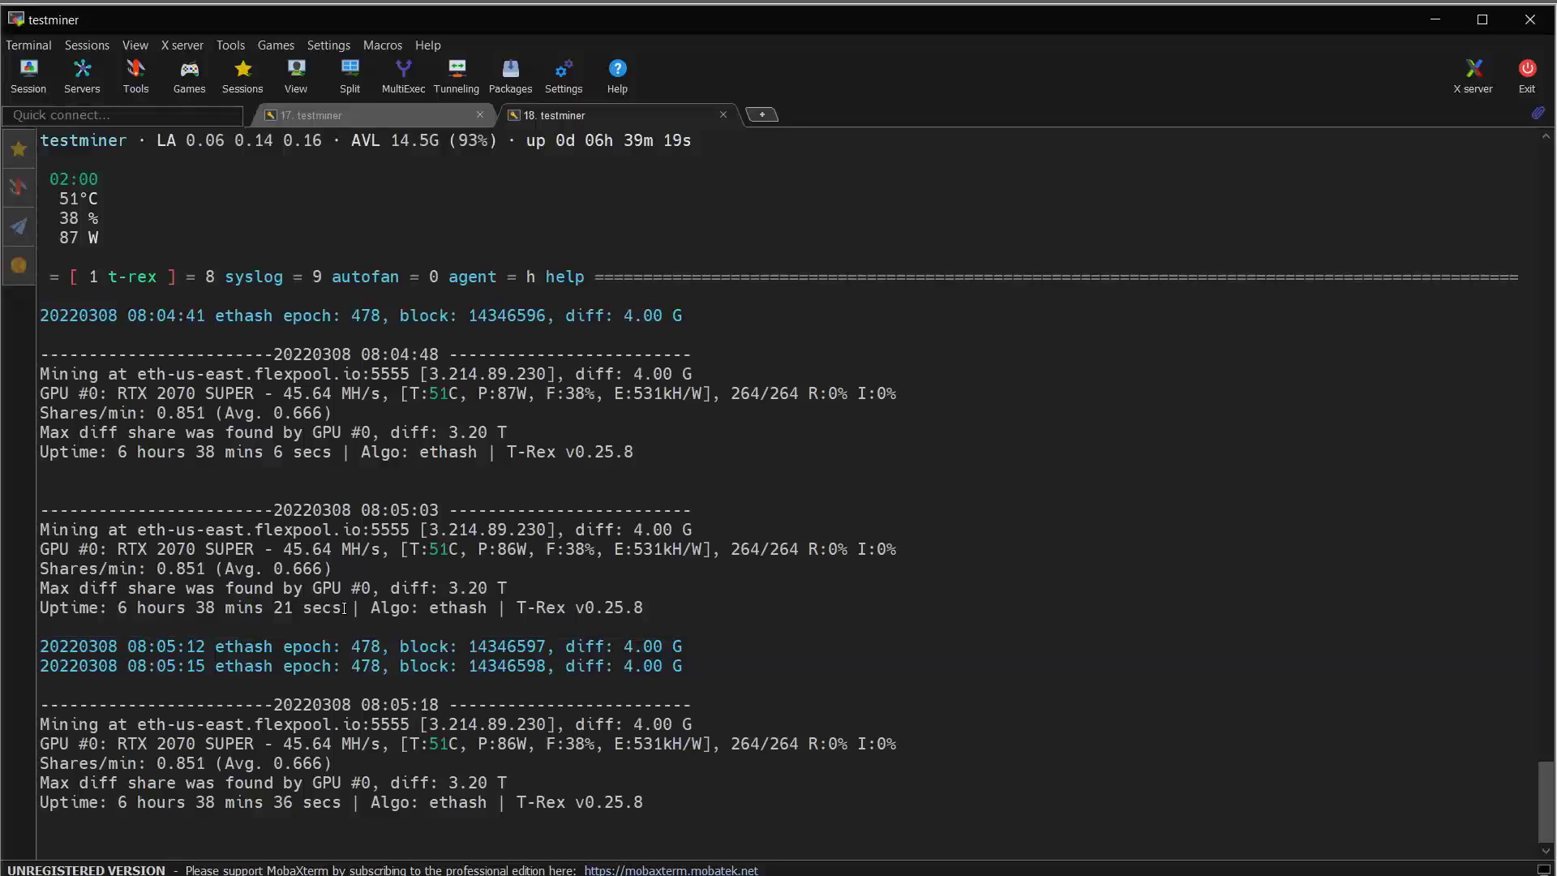
left_click_drag(735, 550, 758, 552)
left_click(769, 588)
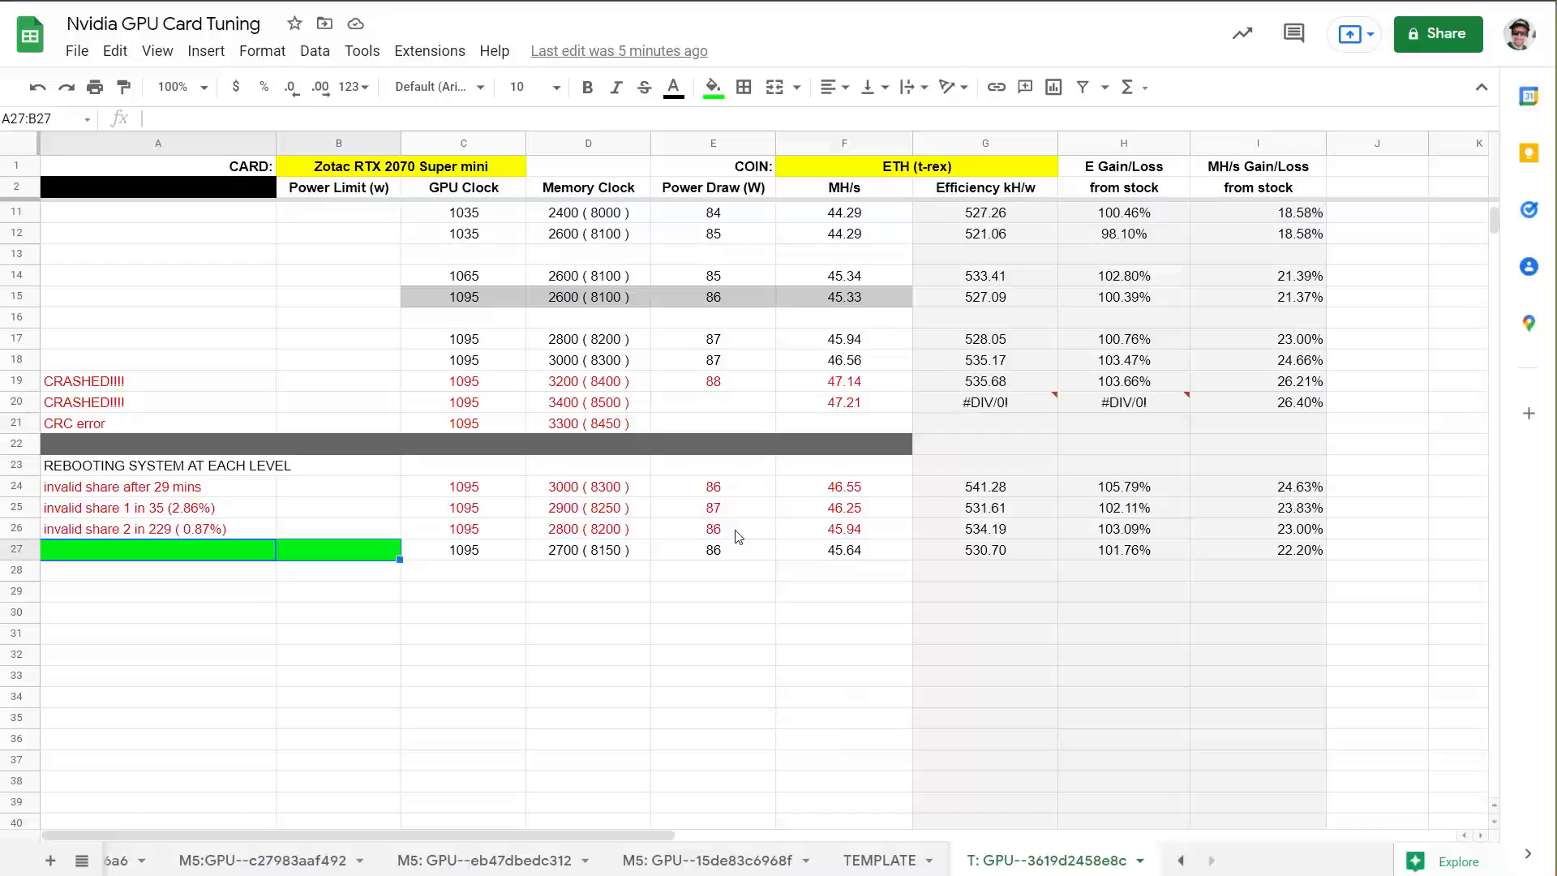
Step: Switch to the tuning spreadsheet and compare the memory clocks in rows 26 and 27, including row 27's power draw
left_click(558, 536)
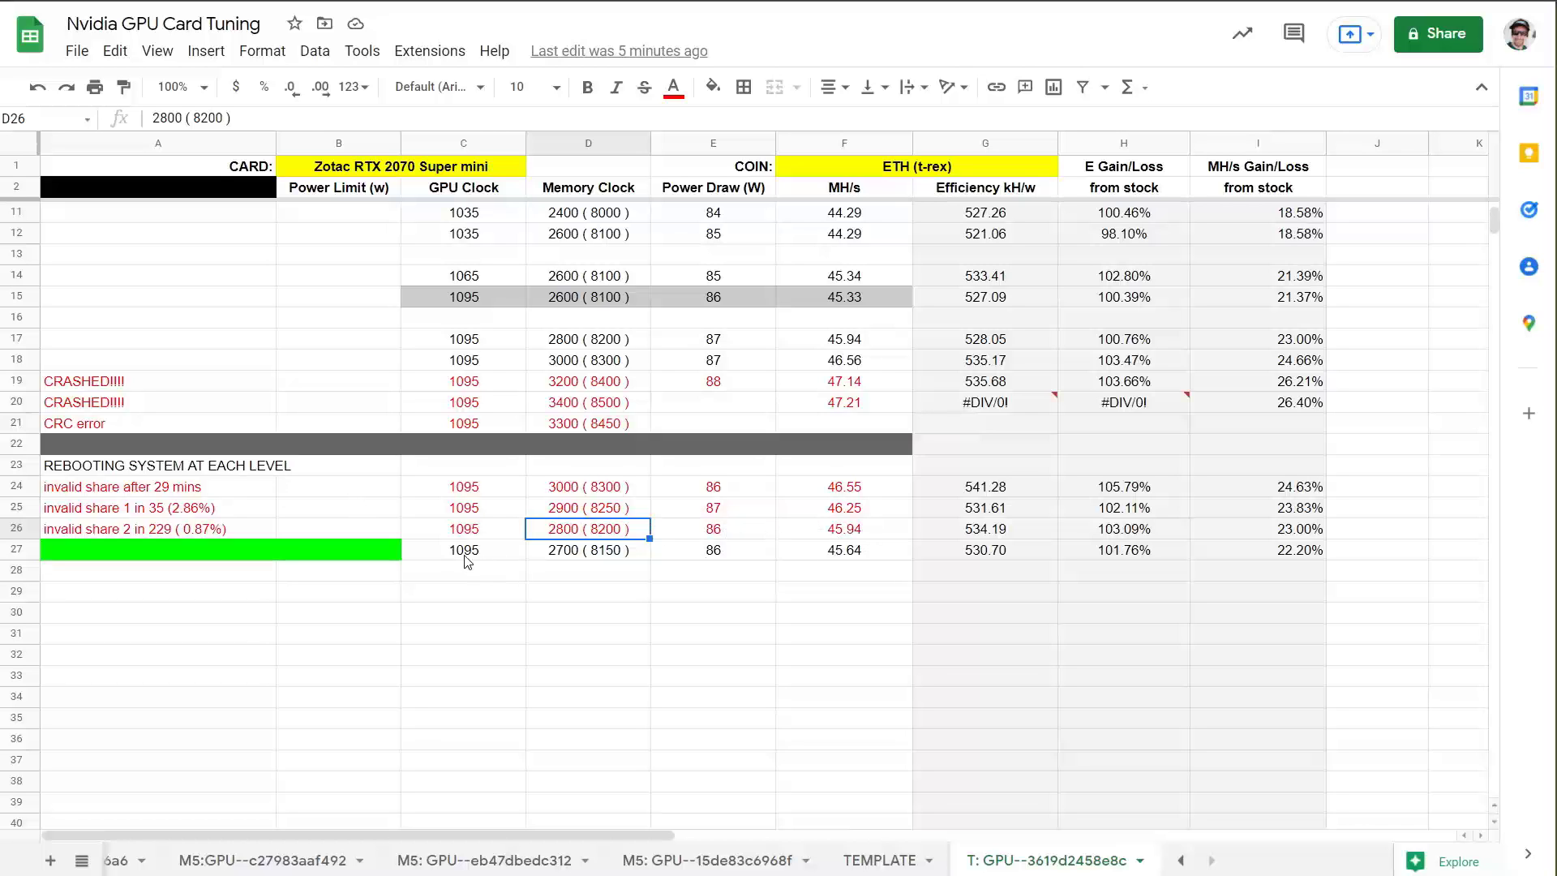
left_click(571, 561)
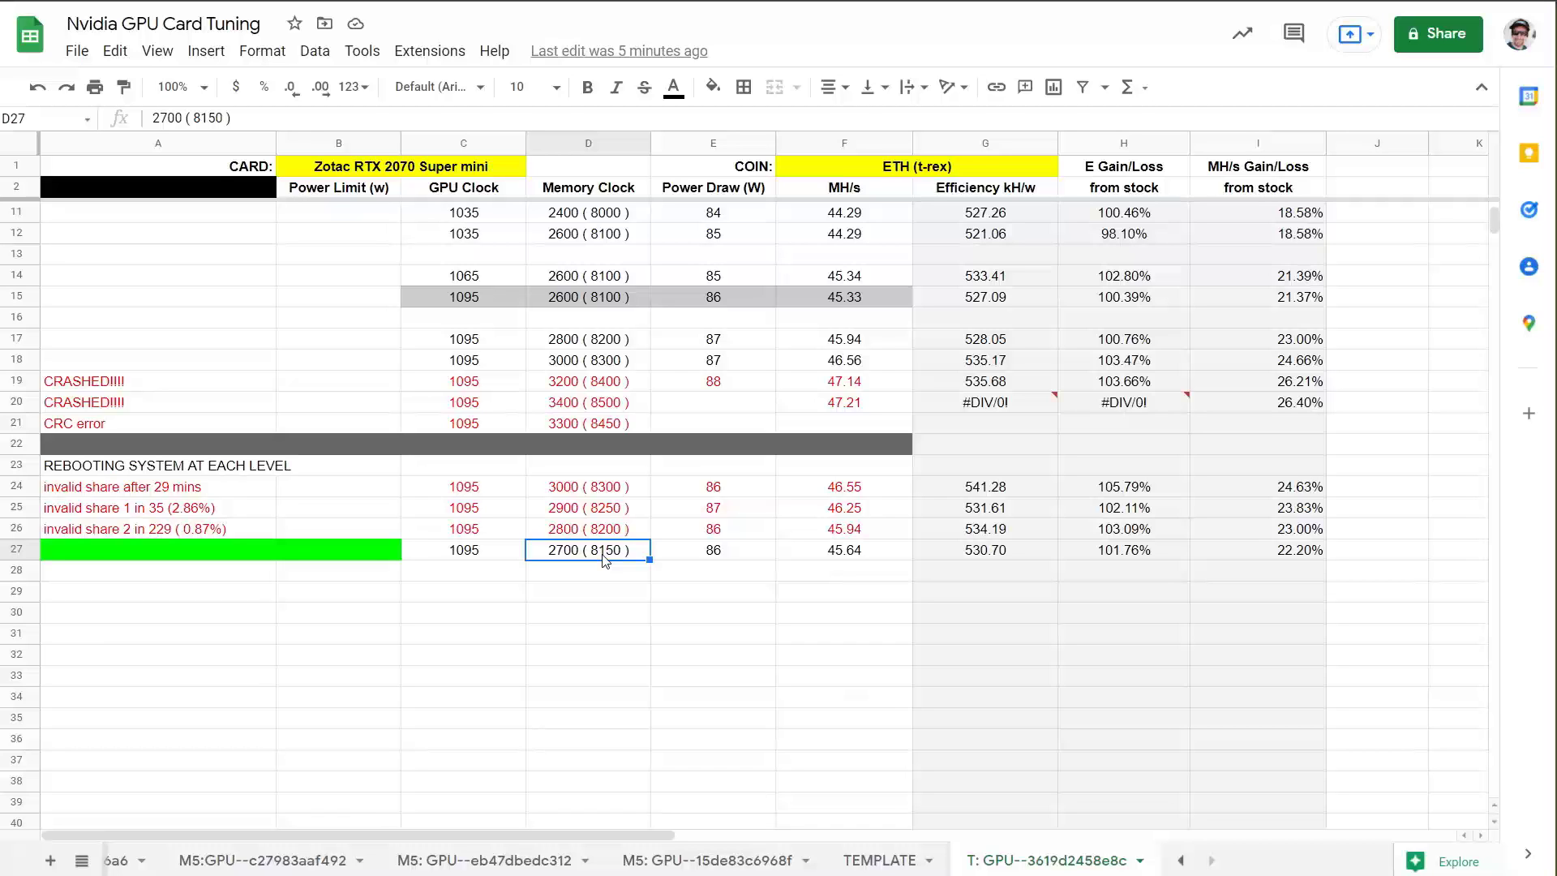
left_click(727, 557)
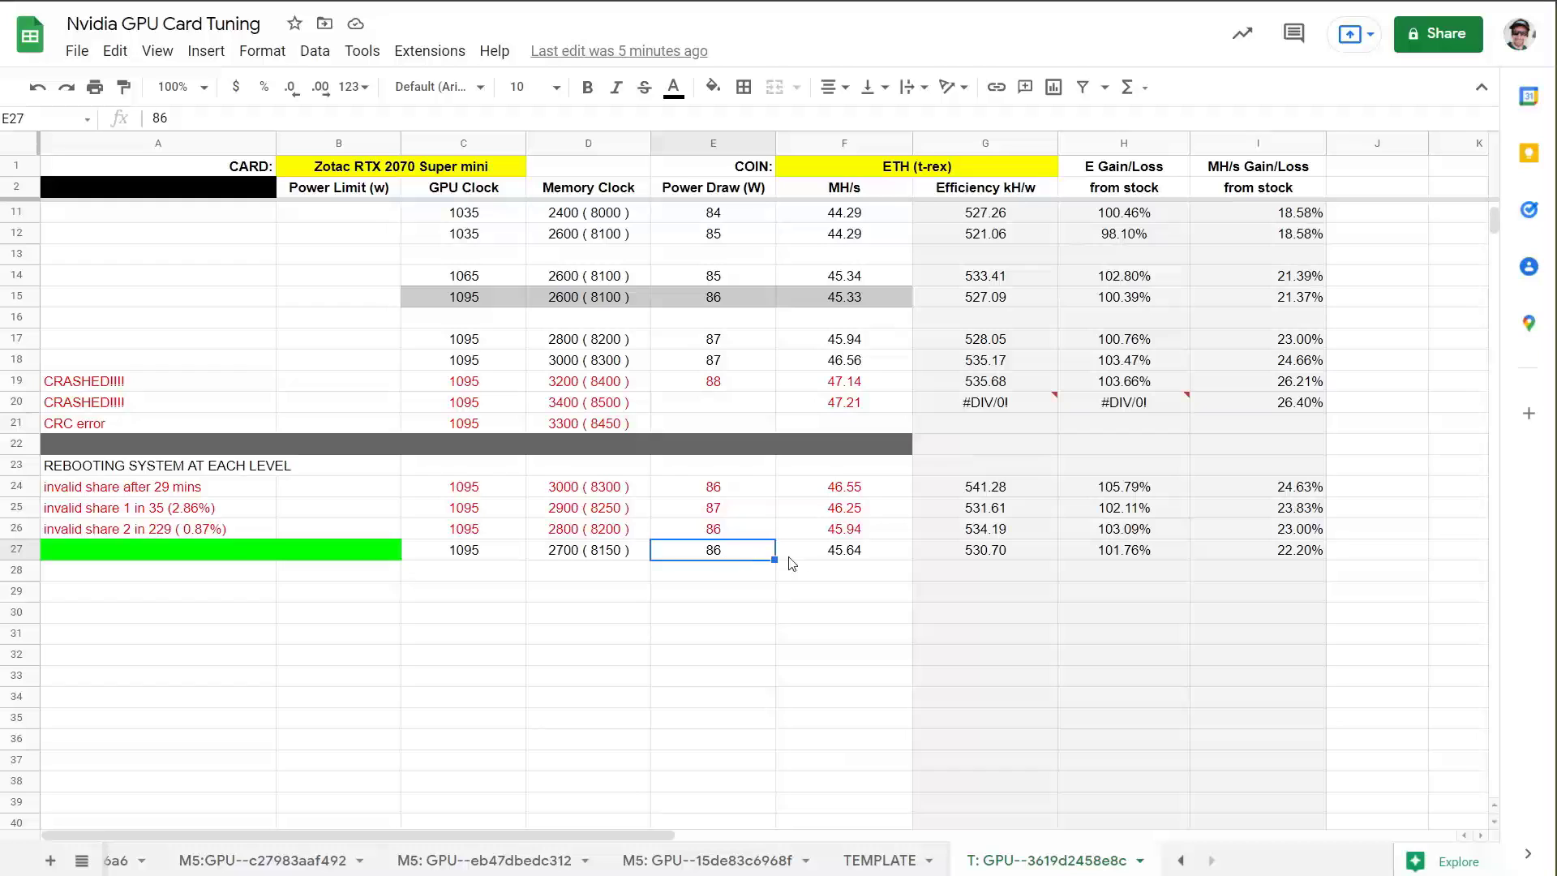
Step: Check row 27's hashrate in the spreadsheet, and switch to Hive OS to open the cards list of MPH farm
left_click(865, 560)
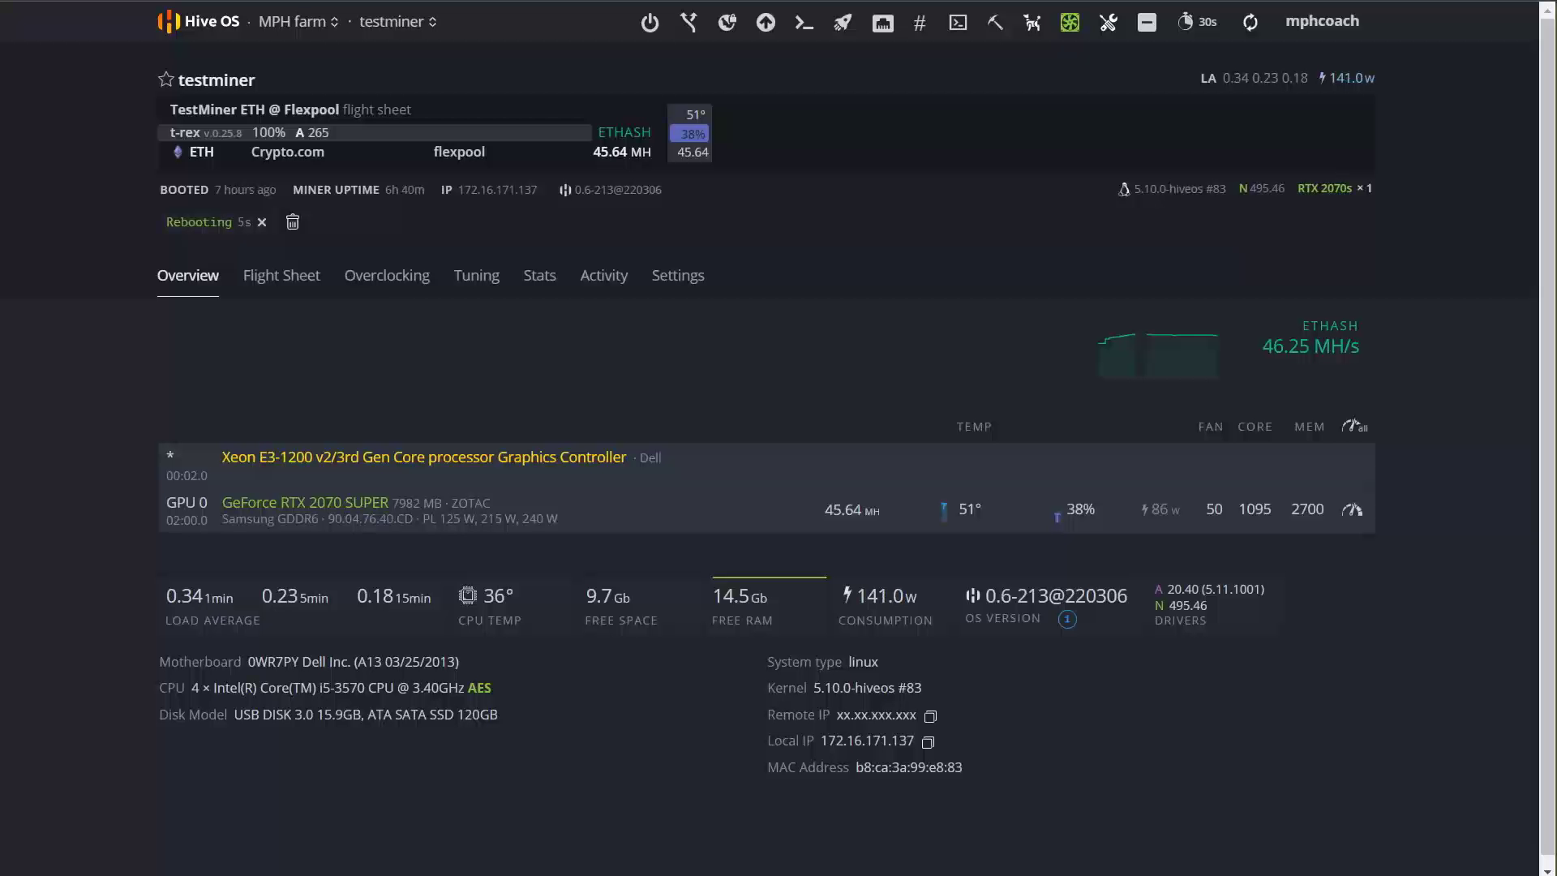
left_click(309, 24)
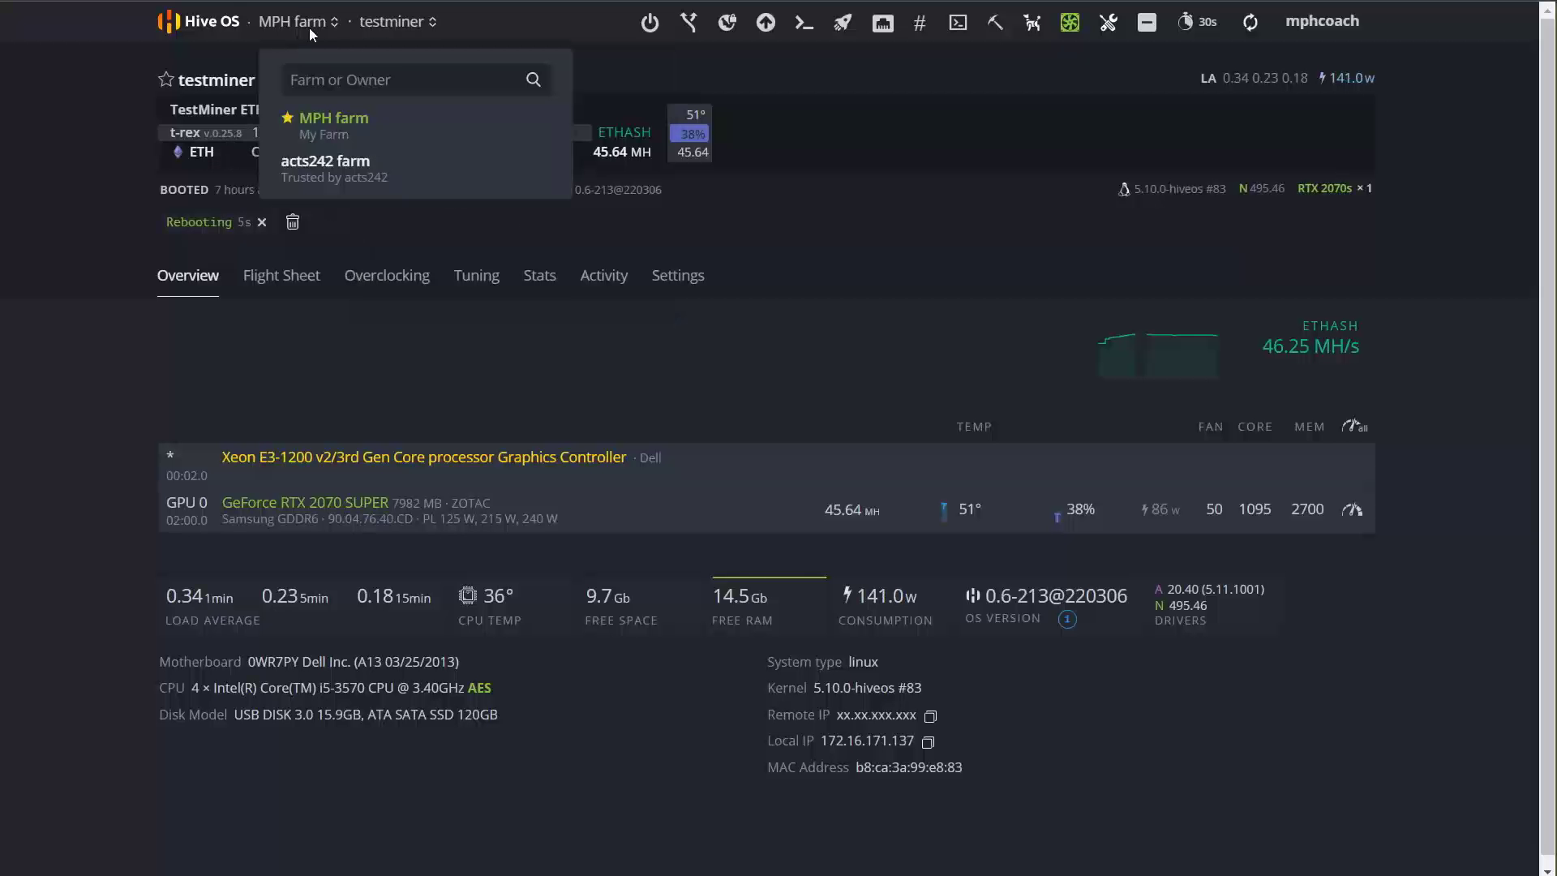
left_click(334, 122)
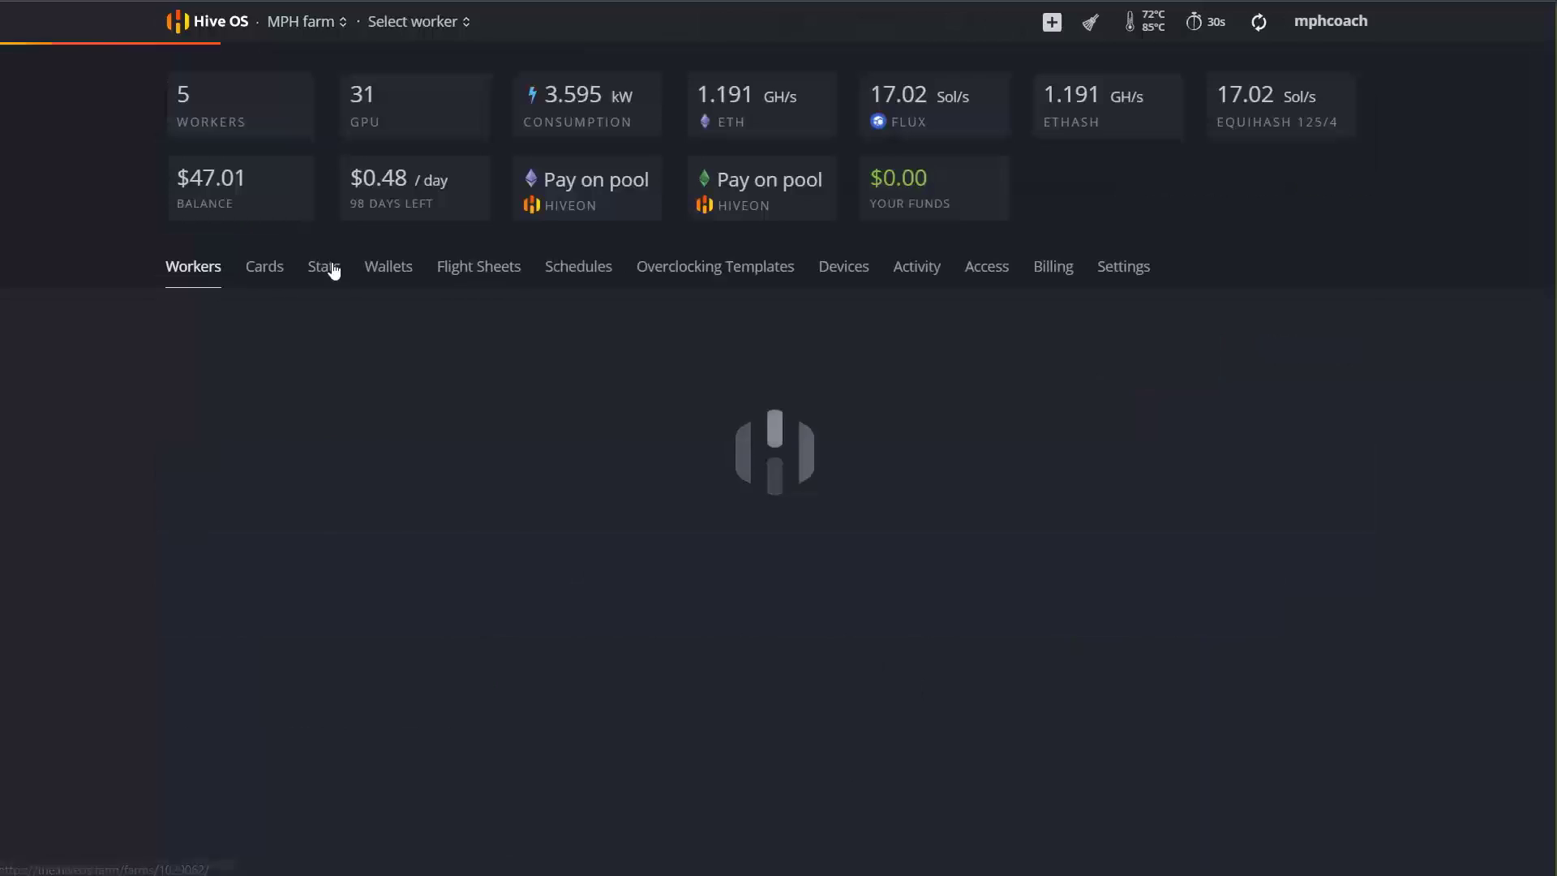
left_click(268, 274)
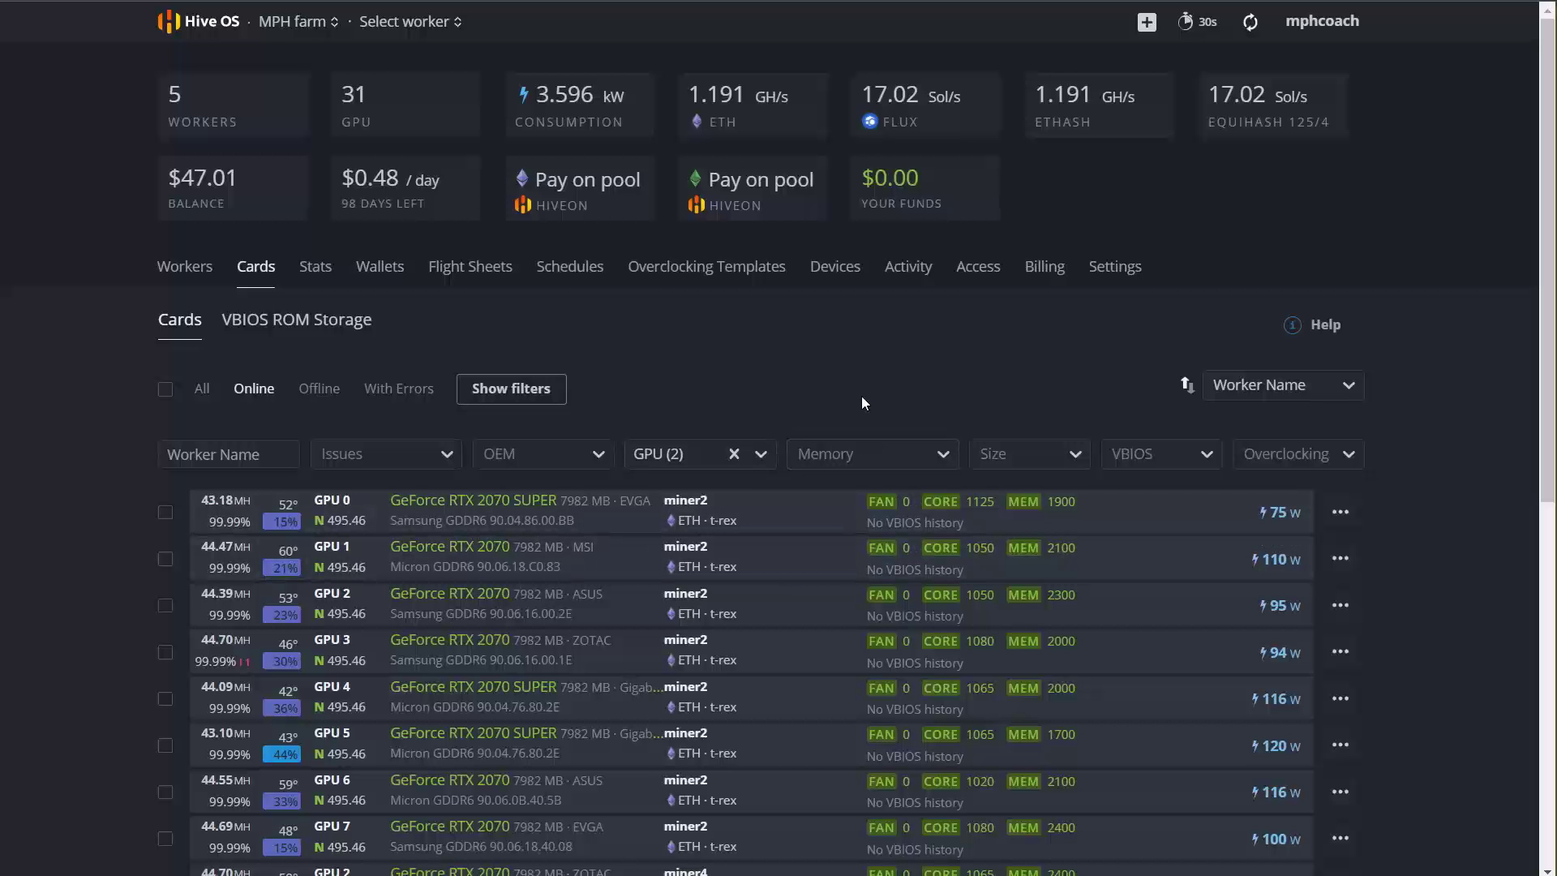
Step: Sort the filtered RTX 2070 cards by hashrate and compare the testminer card's hashrate, clocks and power draw with the others
left_click(1348, 395)
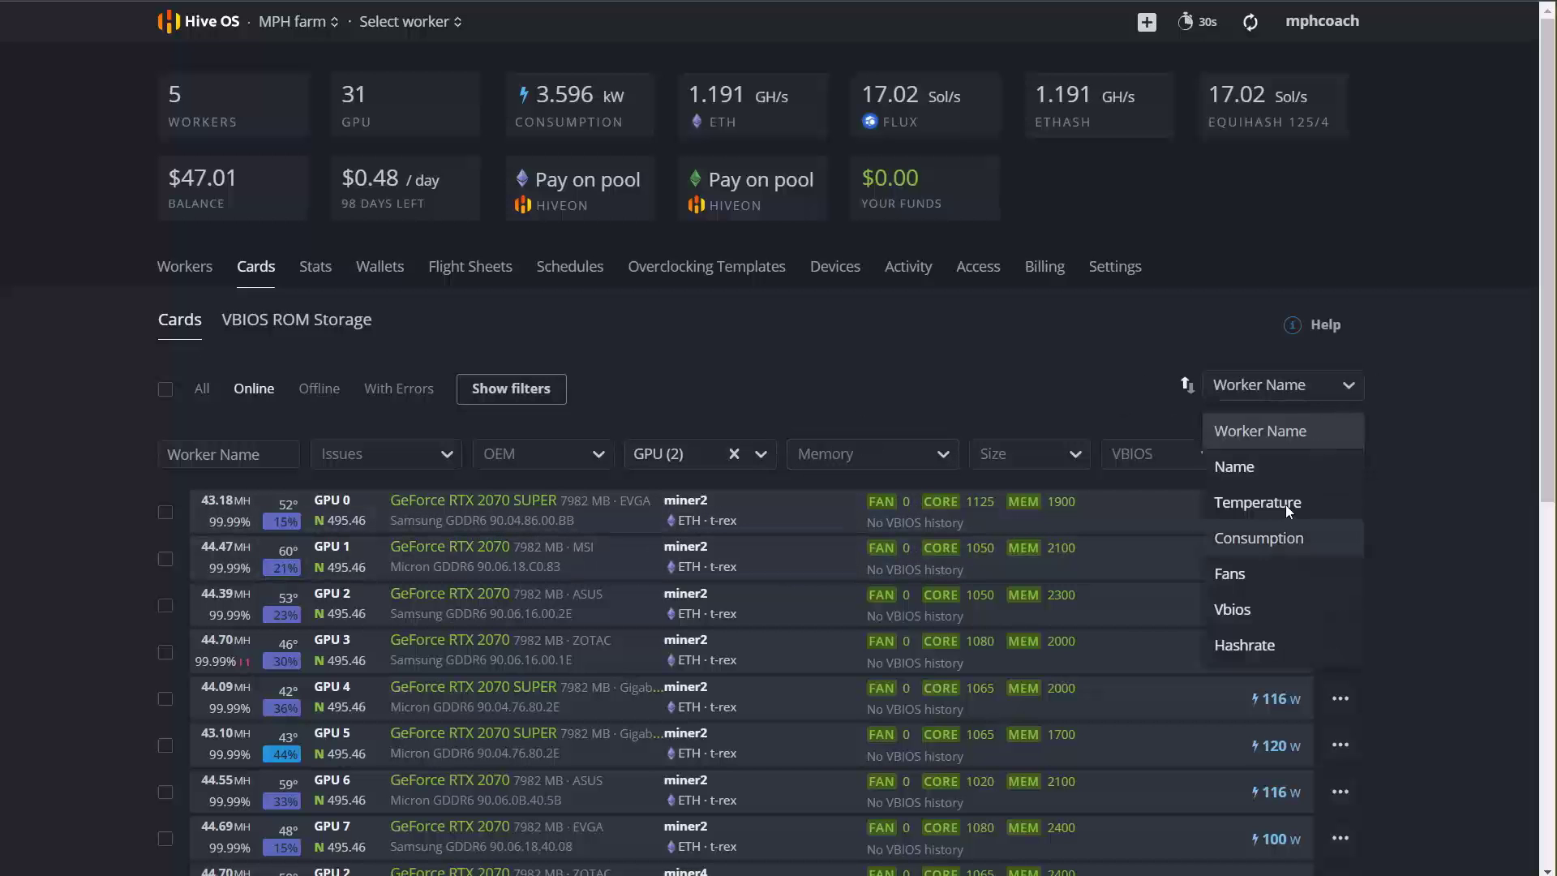
left_click(1250, 653)
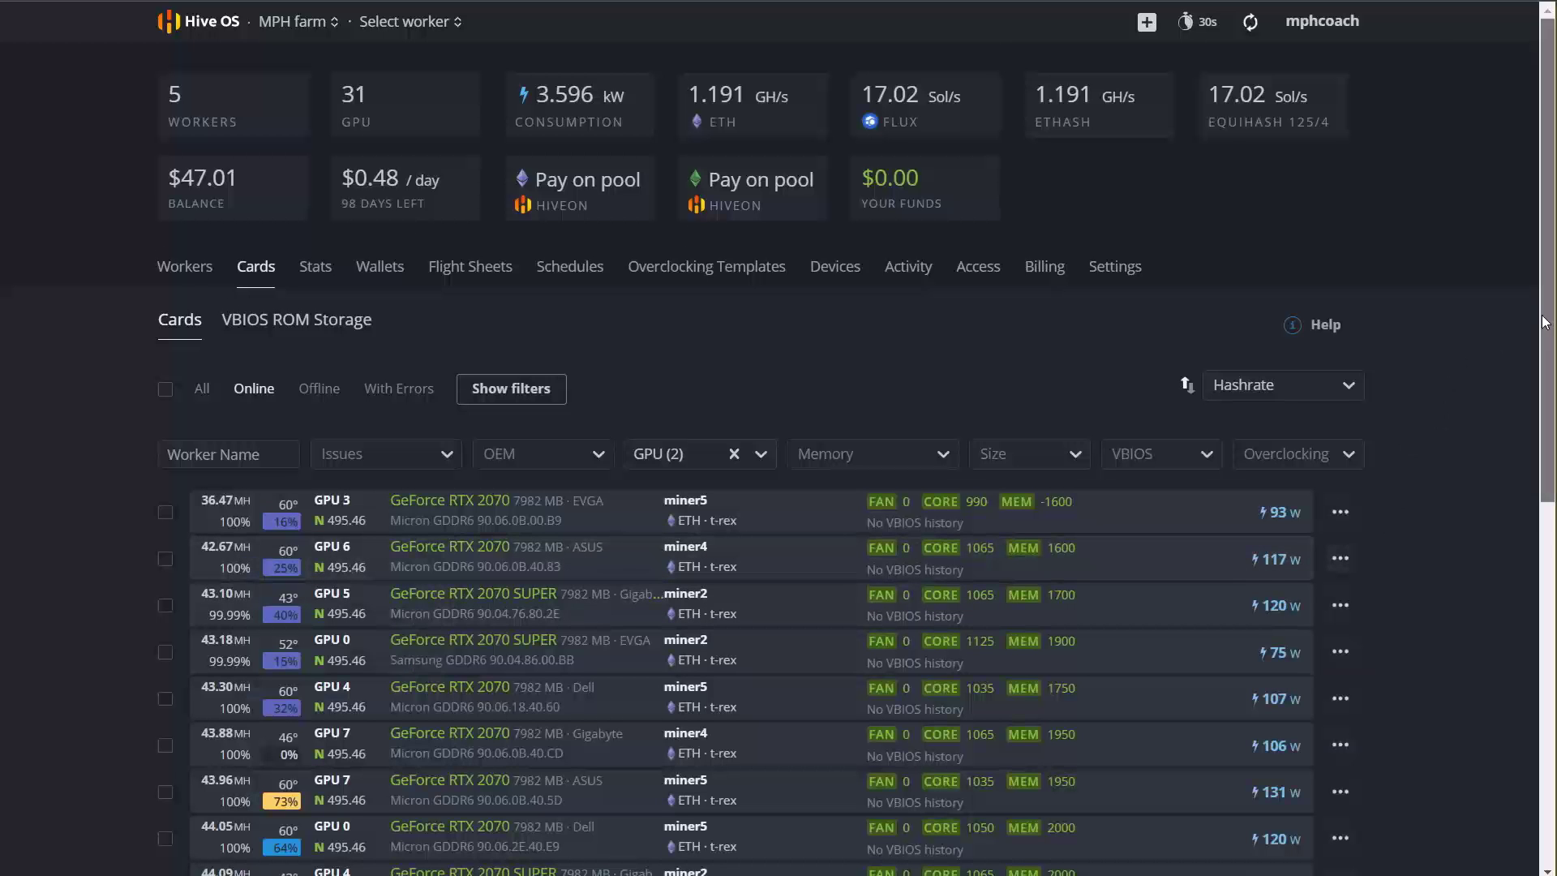
scroll(1524, 355, "down", 1)
scroll(1530, 357, "down", 1)
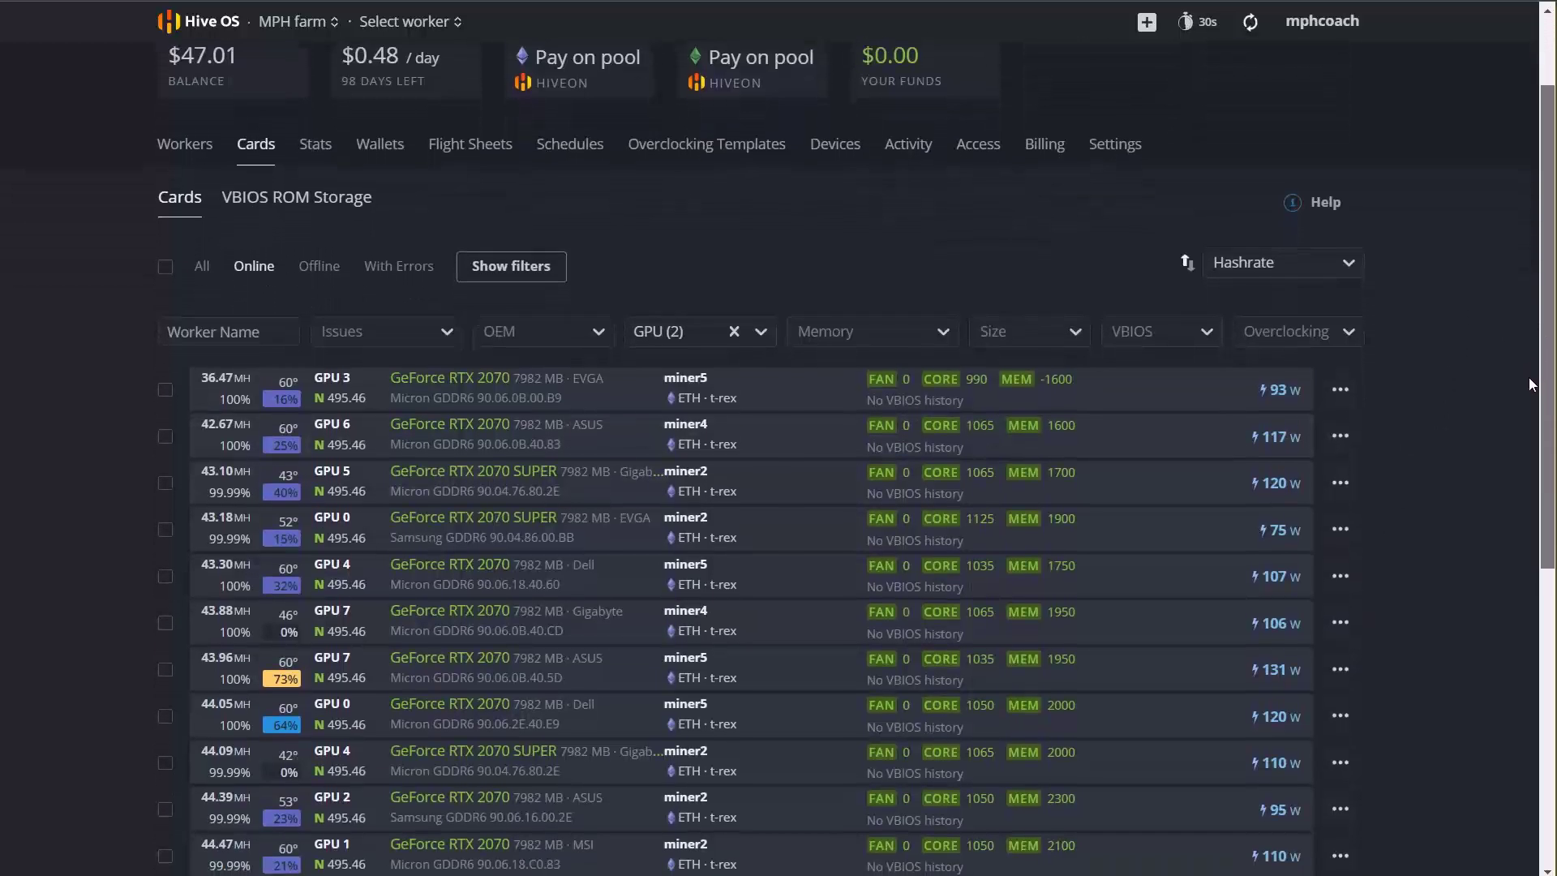
scroll(1526, 464, "down", 5)
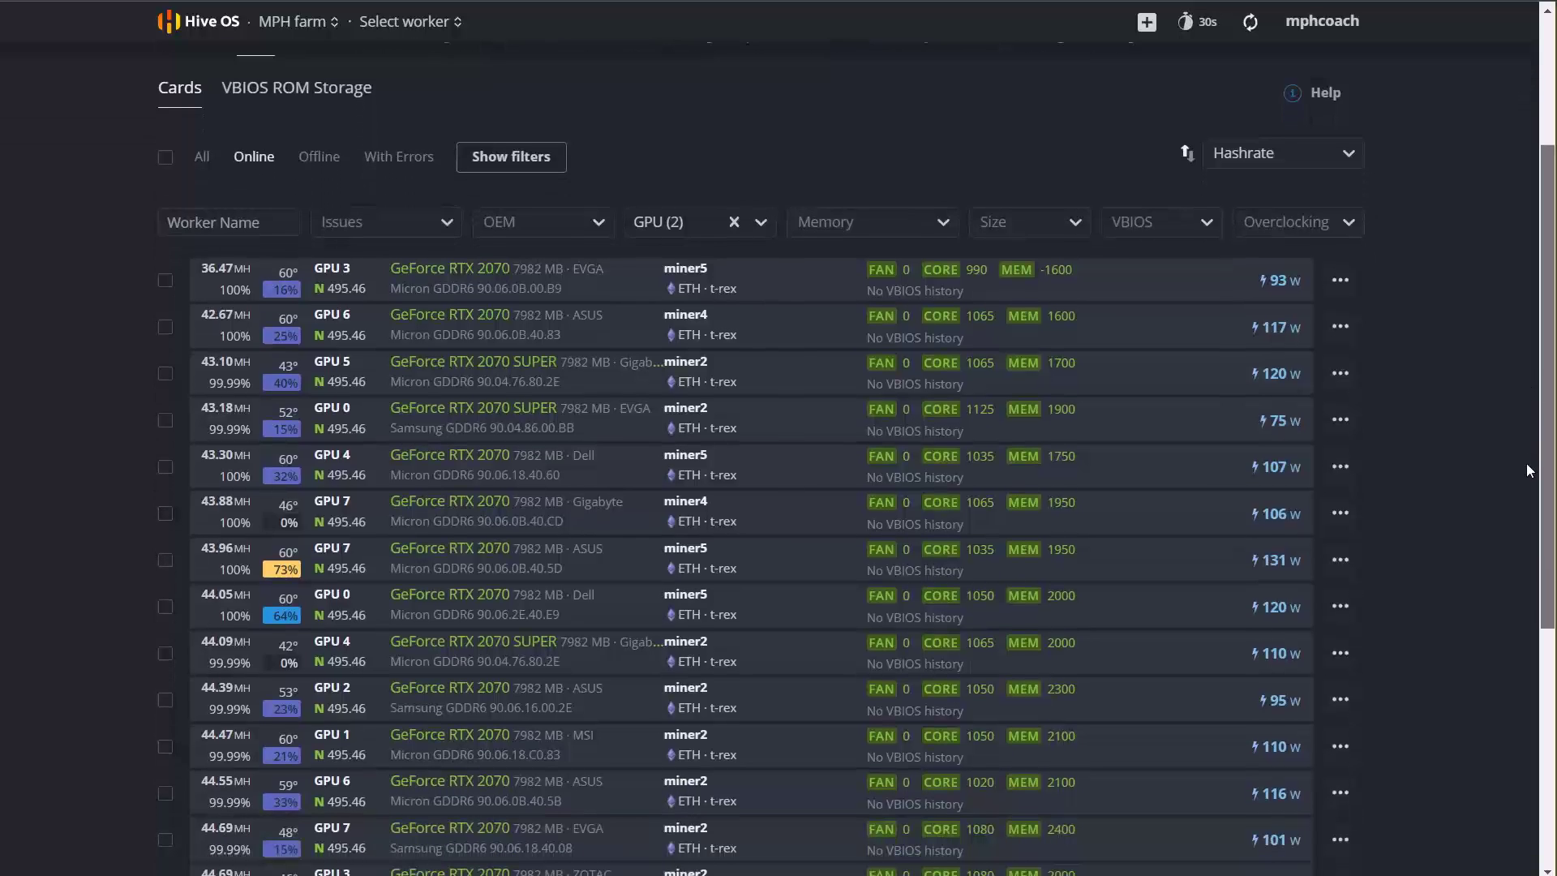
scroll(1512, 665, "down", 1)
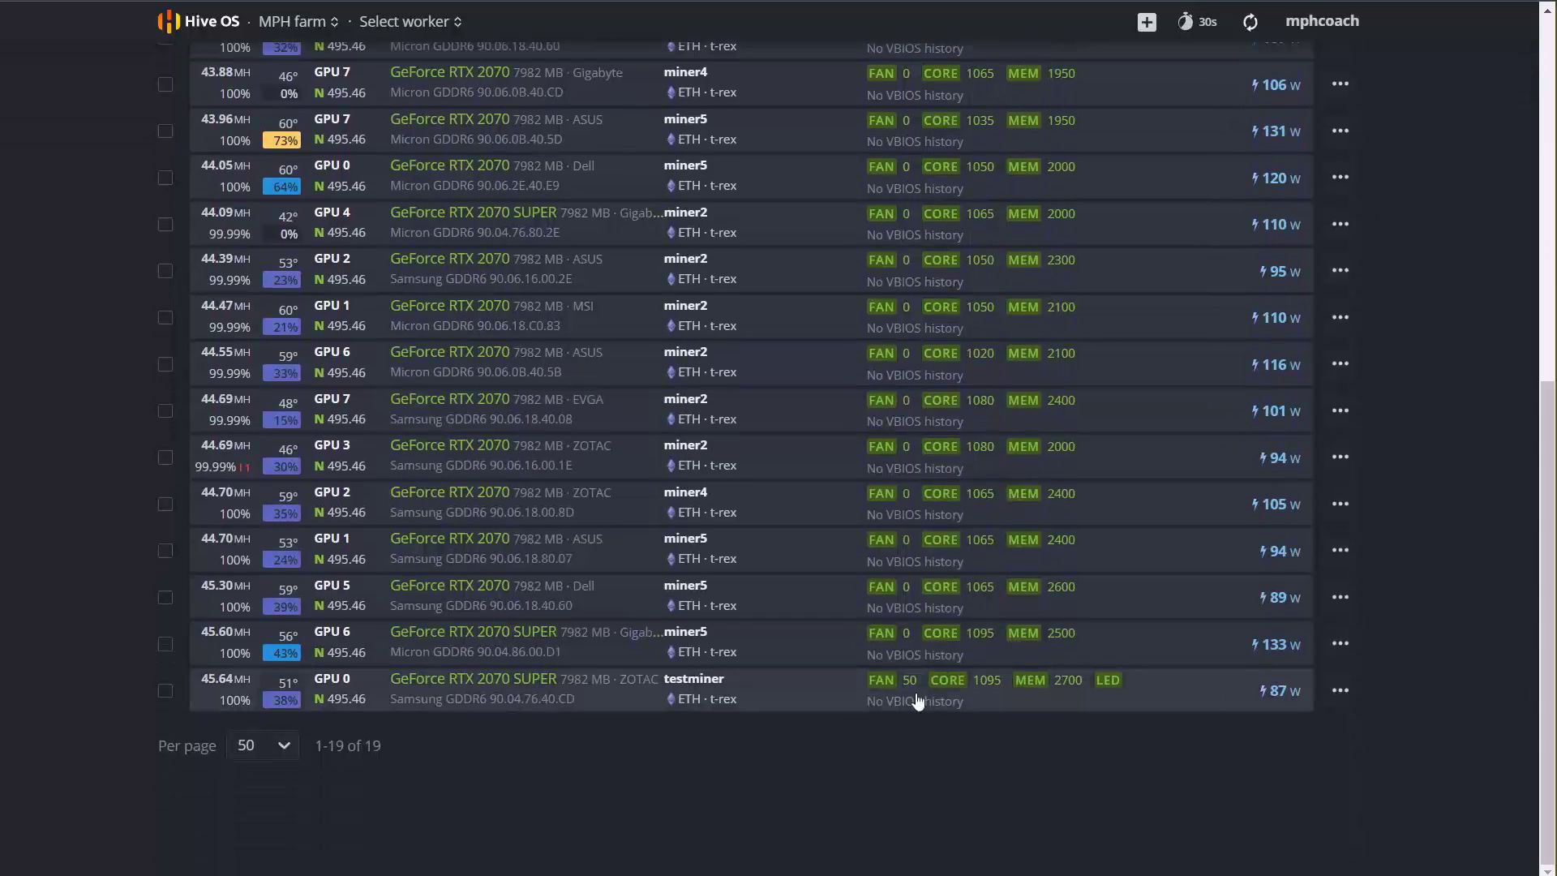